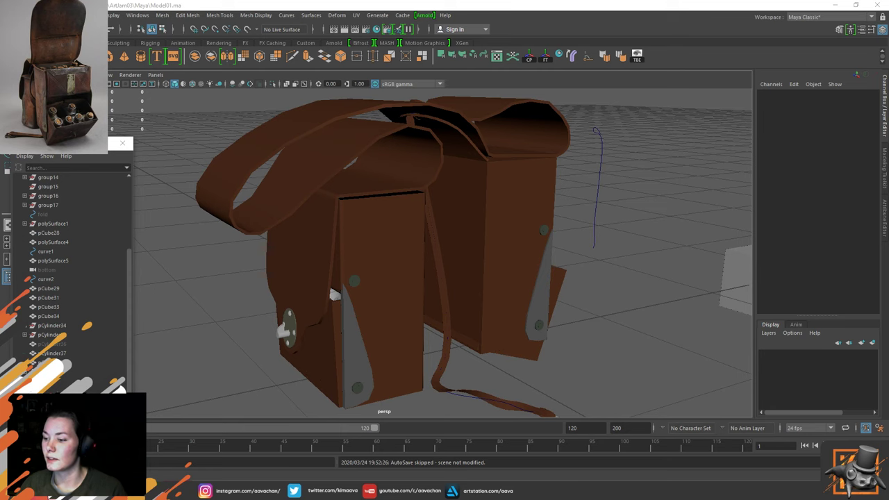
# Examine the saddlebag blockout from several angles, including its flaps, straps and side plates
pyautogui.scroll(-2, 275, 389)
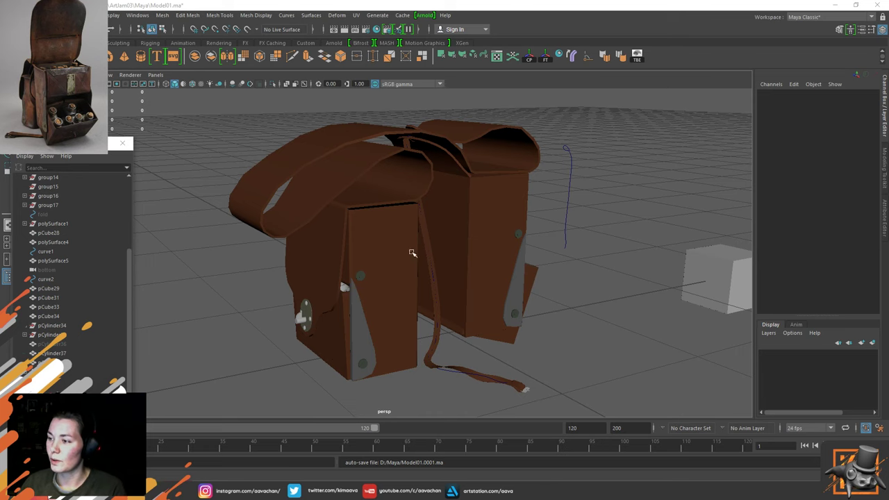
pyautogui.keyDown('alt'); pyautogui.moveTo(459, 236); pyautogui.dragTo(441, 243); pyautogui.keyUp('alt')
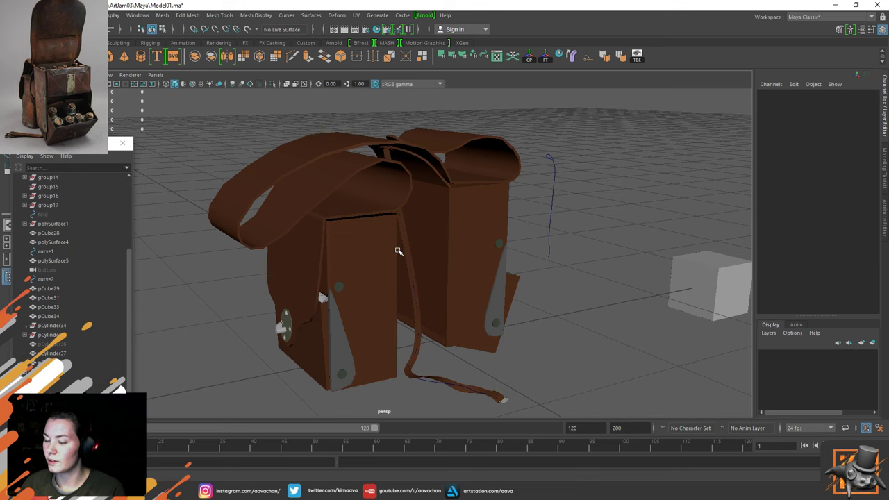
pyautogui.scroll(-2, 394, 256)
pyautogui.scroll(-1, 393, 257)
pyautogui.scroll(2, 451, 294)
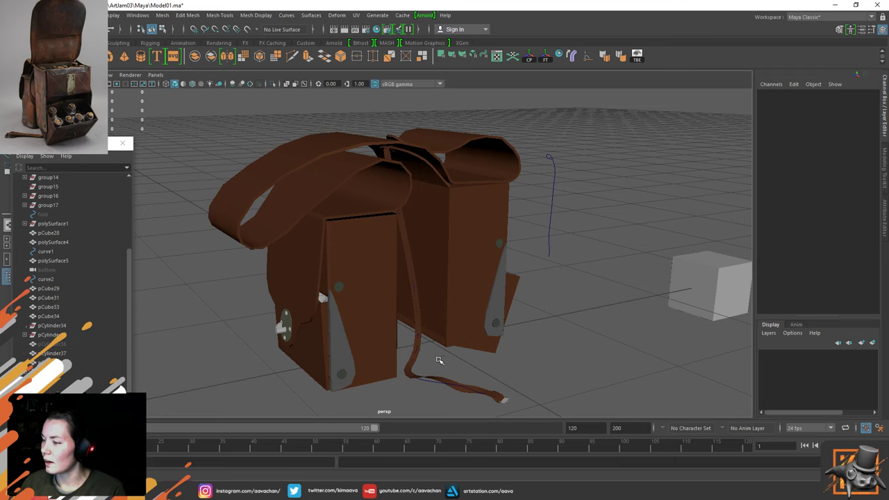
pyautogui.scroll(1, 443, 354)
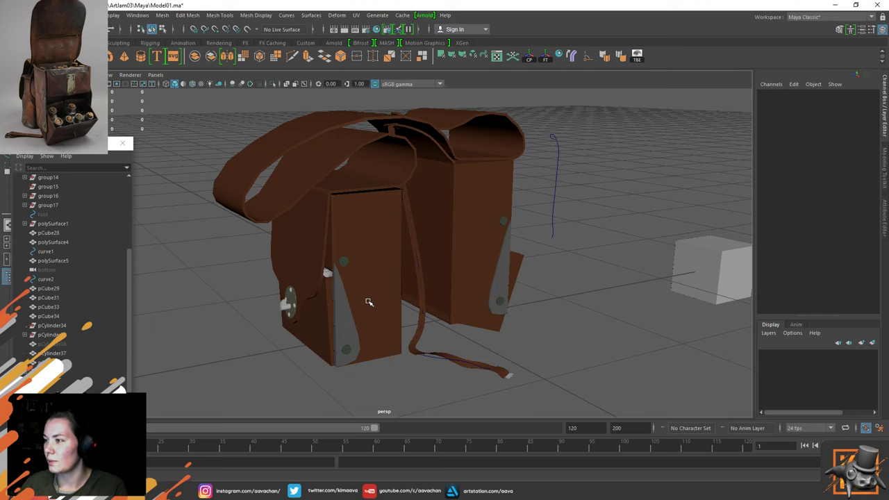
pyautogui.keyDown('alt'); pyautogui.moveTo(397, 242); pyautogui.dragTo(344, 297, button='middle'); pyautogui.keyUp('alt')
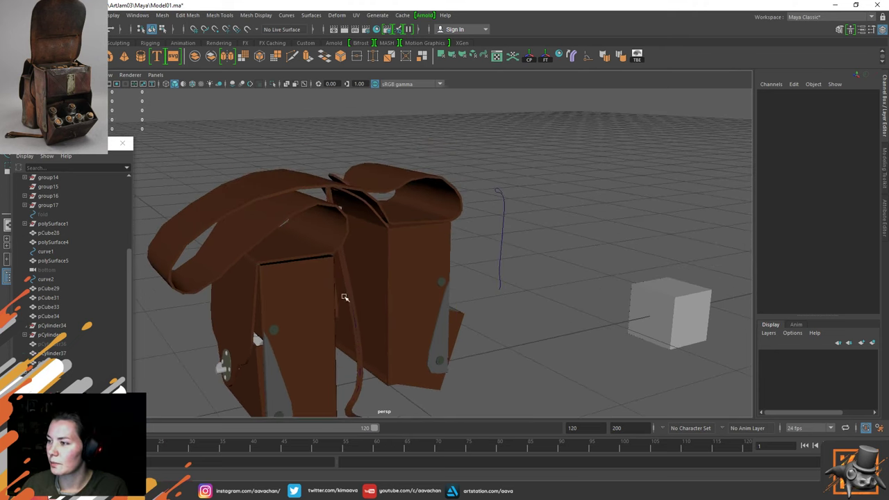
pyautogui.keyDown('alt'); pyautogui.moveTo(345, 297); pyautogui.dragTo(421, 284); pyautogui.keyUp('alt')
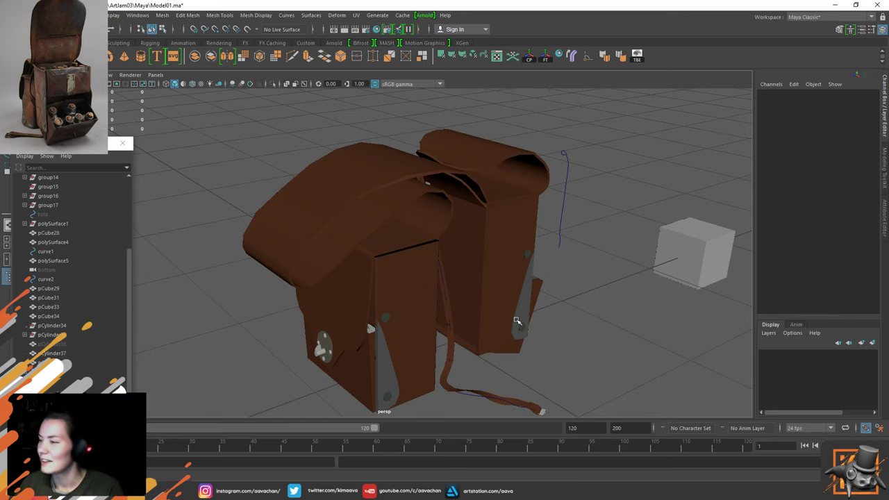
pyautogui.keyDown('alt'); pyautogui.moveTo(482, 343); pyautogui.dragTo(461, 353); pyautogui.keyUp('alt')
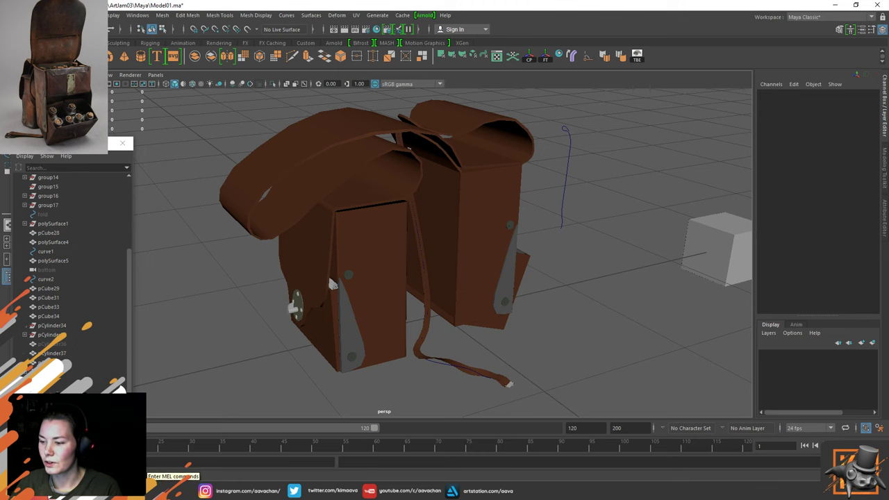
# Switch to Discord and look through the work-in-progress posts in the jam-wip channel, then minimise it
pyautogui.click(174, 490)
pyautogui.click(166, 423)
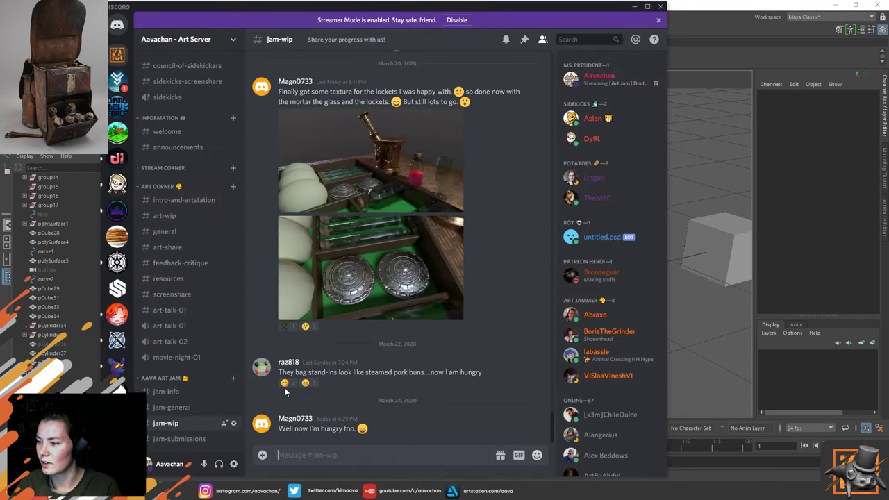
pyautogui.scroll(2, 402, 347)
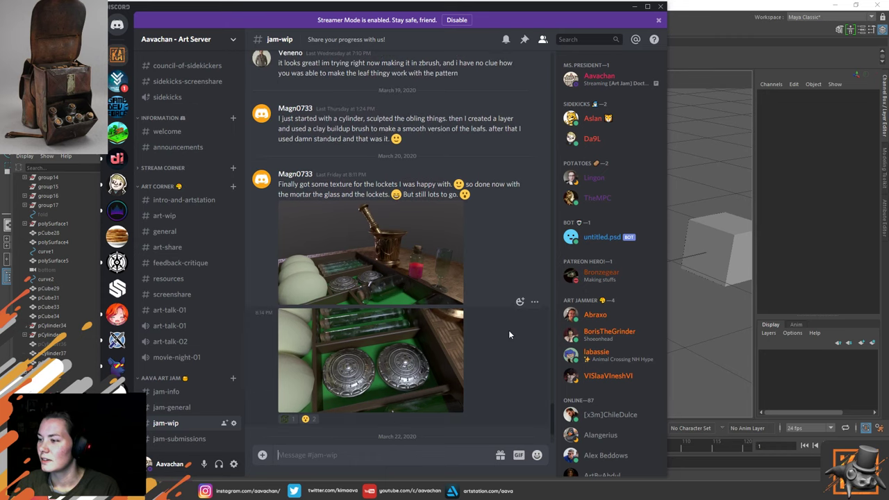
pyautogui.scroll(3, 486, 333)
pyautogui.scroll(8, 464, 341)
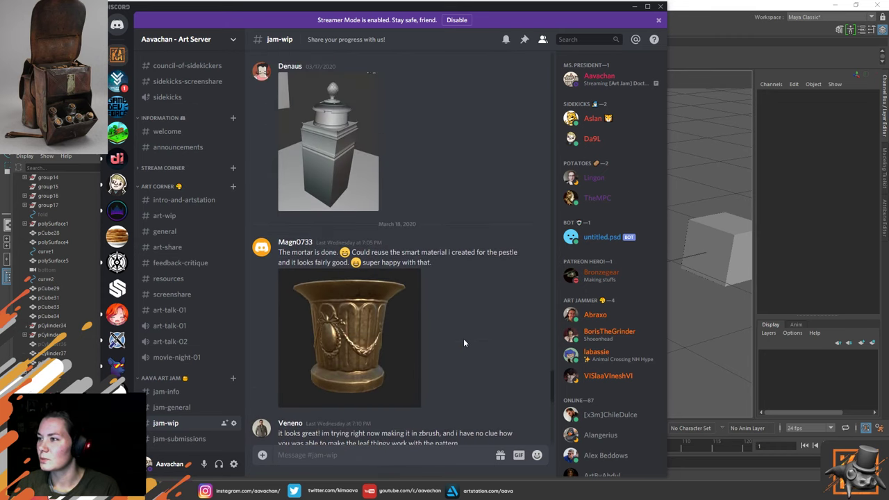
pyautogui.scroll(7, 462, 342)
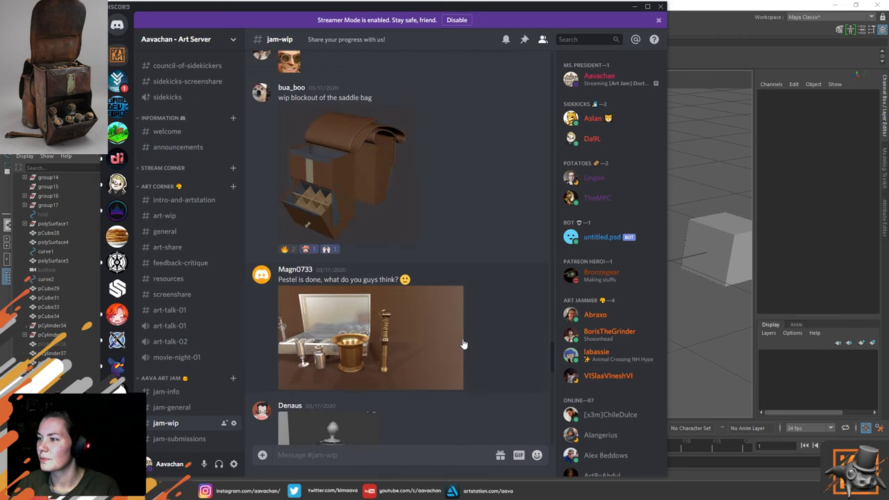
pyautogui.scroll(10, 454, 344)
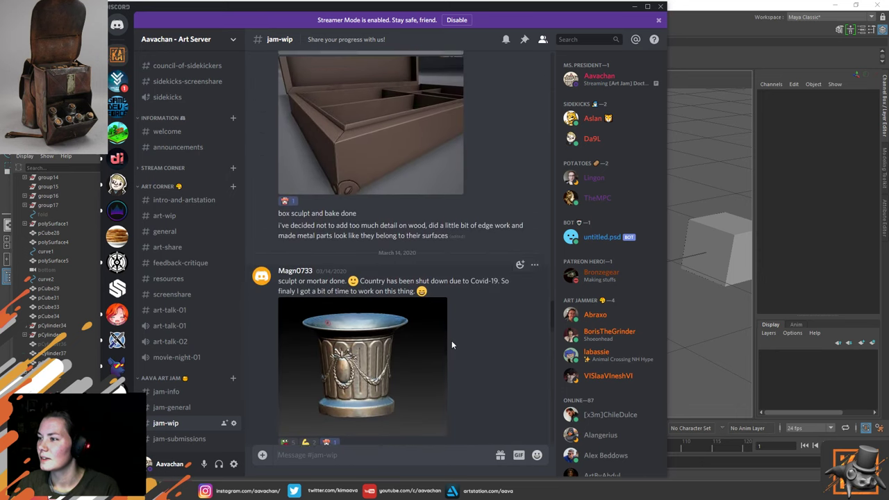
pyautogui.scroll(8, 451, 344)
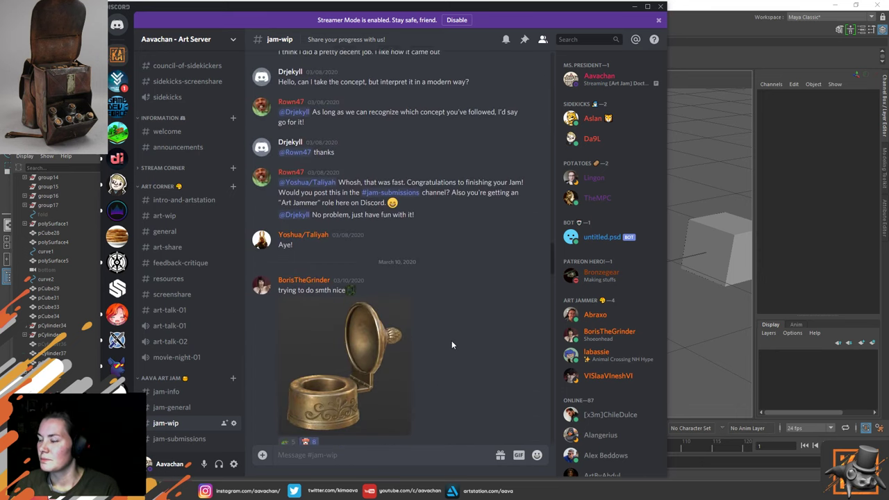
pyautogui.scroll(-18, 427, 333)
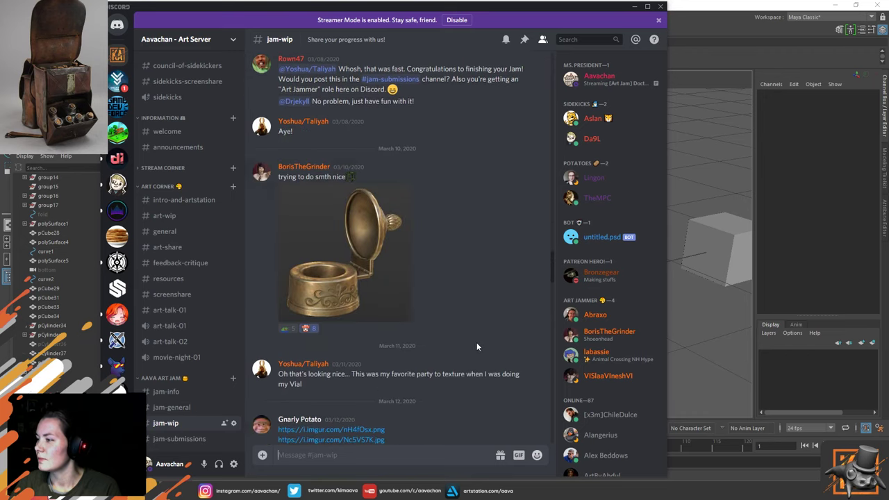
pyautogui.scroll(-5, 506, 324)
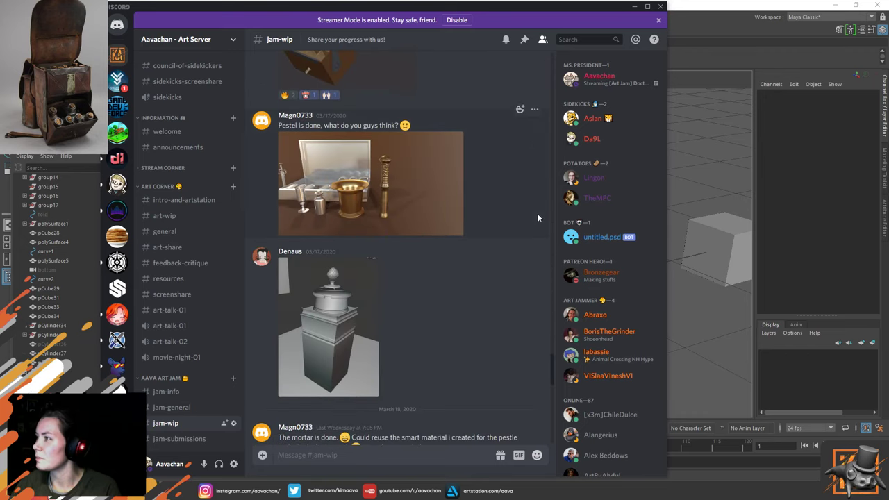
pyautogui.click(634, 6)
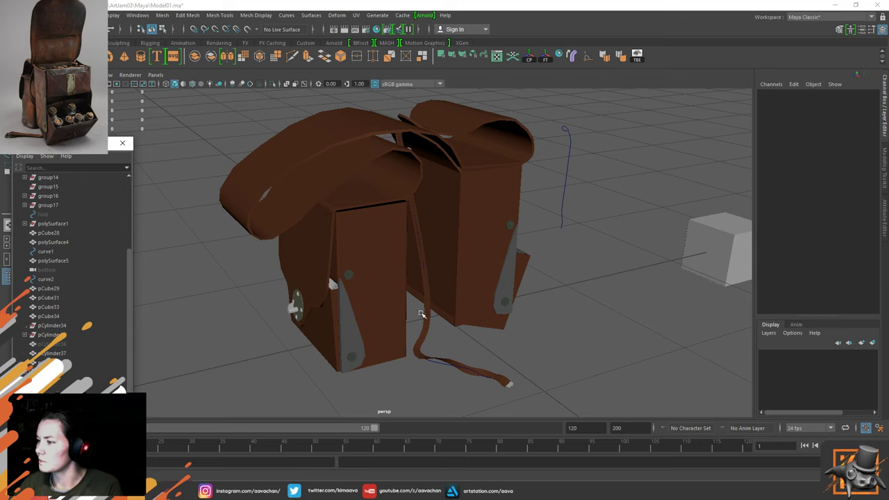
# Inspect the nearer bag's side and strap up close, and select its box body
pyautogui.scroll(3, 375, 281)
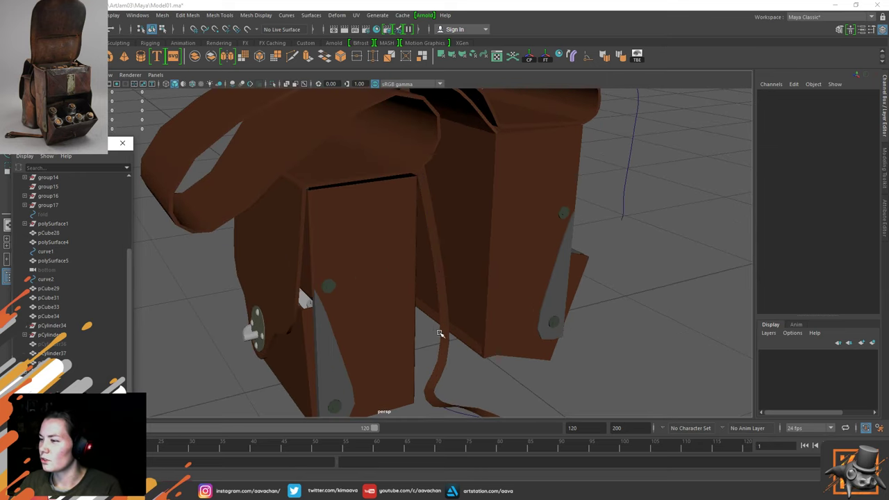
pyautogui.keyDown('alt'); pyautogui.moveTo(439, 334); pyautogui.dragTo(407, 242, button='middle'); pyautogui.keyUp('alt')
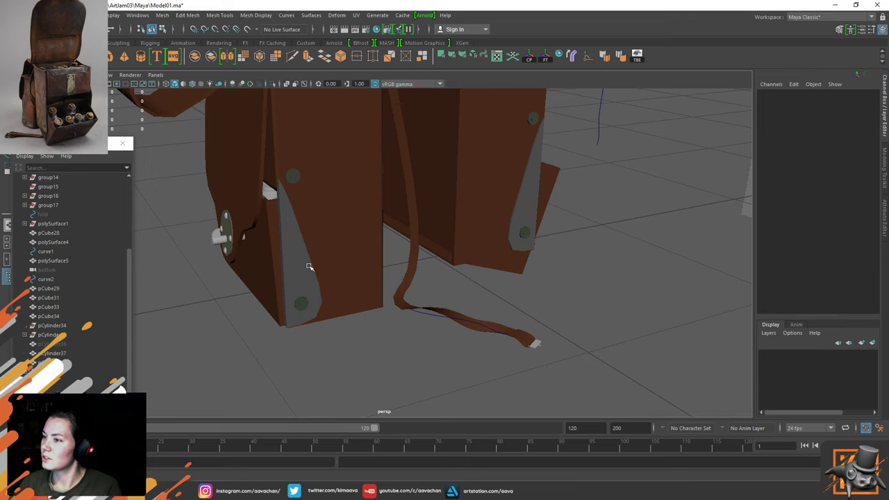
pyautogui.keyDown('alt'); pyautogui.moveTo(324, 197); pyautogui.dragTo(338, 291); pyautogui.keyUp('alt')
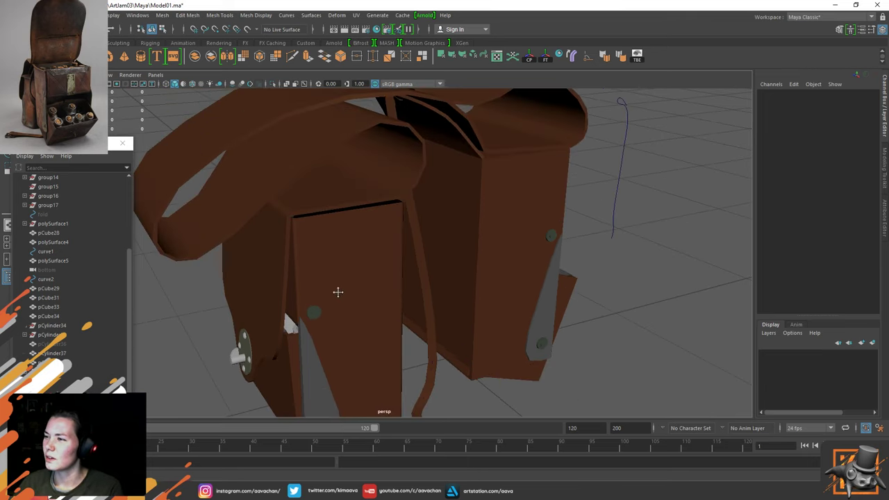
pyautogui.click(337, 248)
# Switch to File Explorer, open the Doctorssaddlebag_ref reference board from the ArtJam03 folder, and minimise the folder window
pyautogui.hotkey('alt', 'Tab')
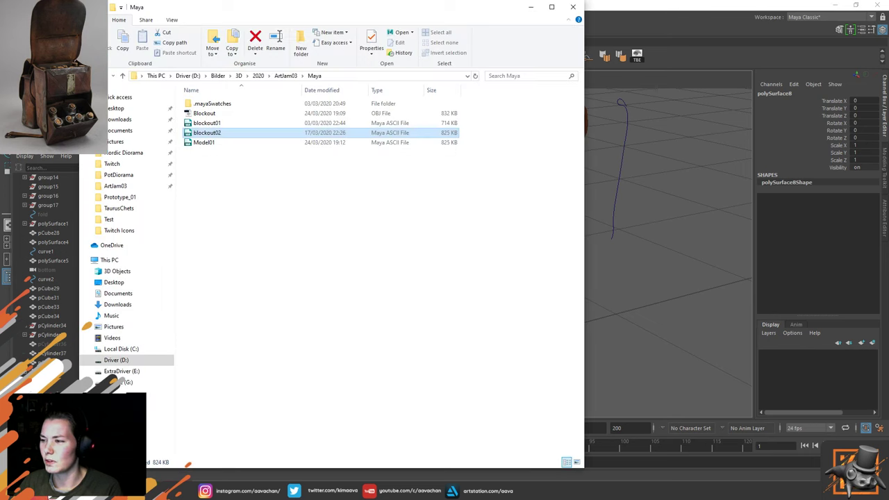
pyautogui.click(231, 255)
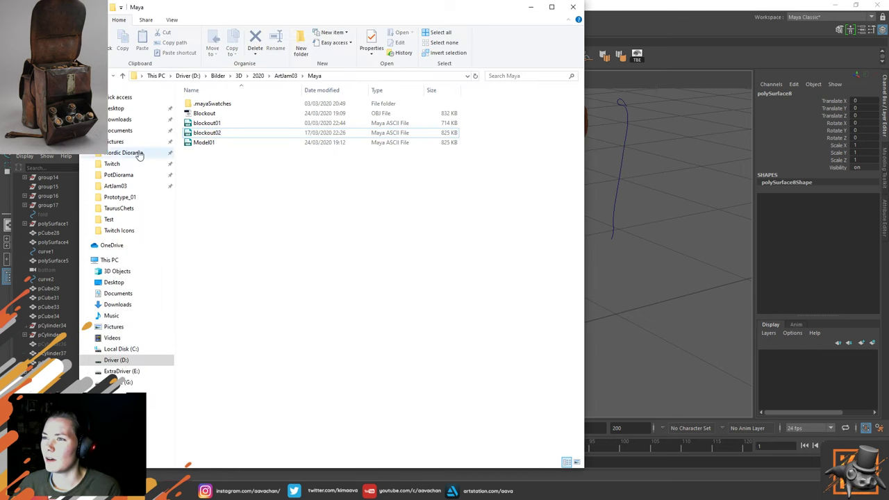
pyautogui.click(283, 76)
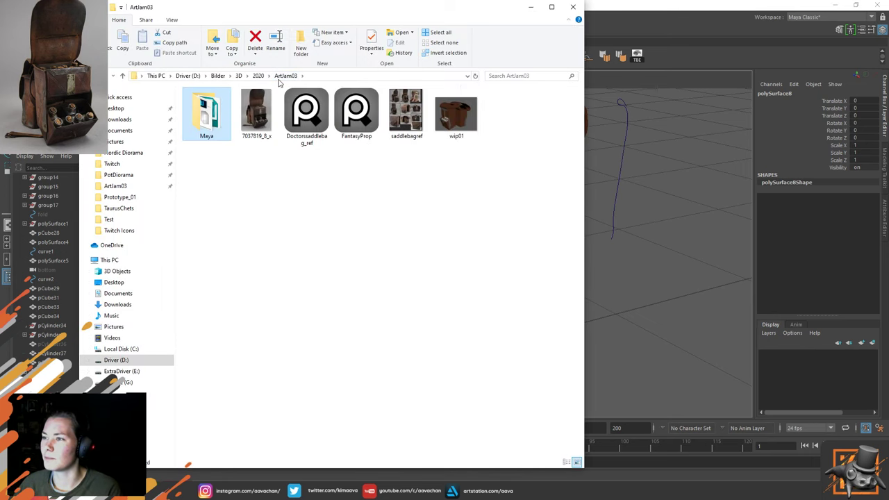
pyautogui.click(314, 120)
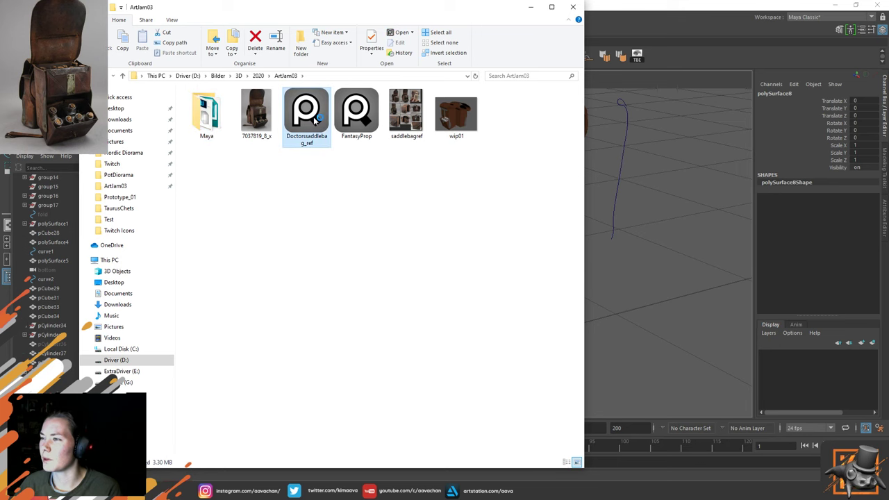
pyautogui.click(529, 7)
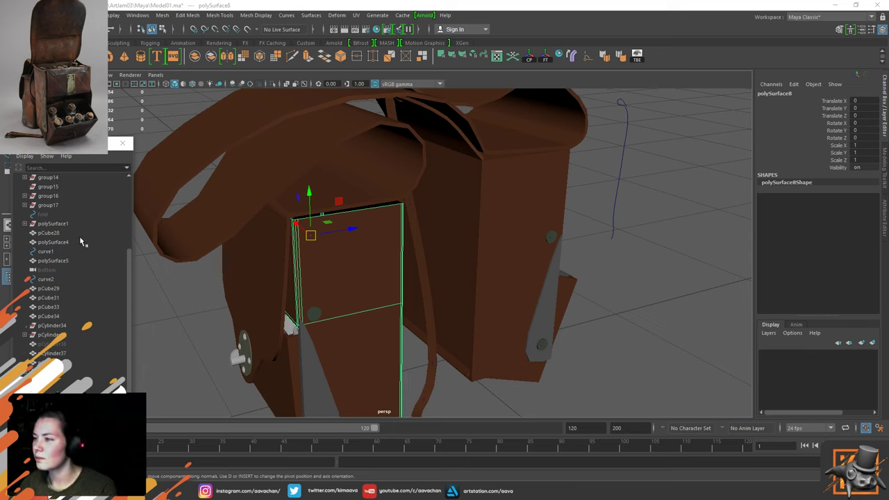
# Display wireframe over the shading and isolate the nearer bag's box body to examine its topology
pyautogui.scroll(2, 344, 273)
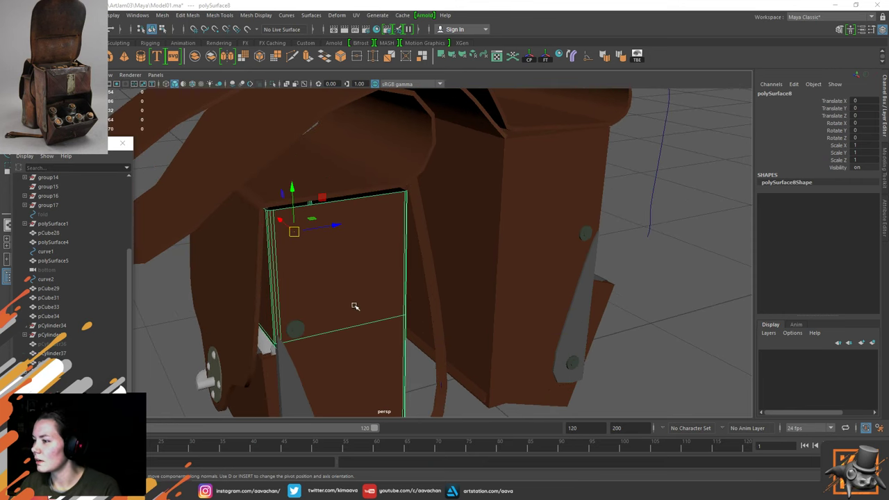
pyautogui.keyDown('alt'); pyautogui.moveTo(355, 305); pyautogui.dragTo(388, 250); pyautogui.keyUp('alt')
pyautogui.click(191, 84)
pyautogui.keyDown('alt'); pyautogui.moveTo(422, 297); pyautogui.dragTo(413, 273); pyautogui.keyUp('alt')
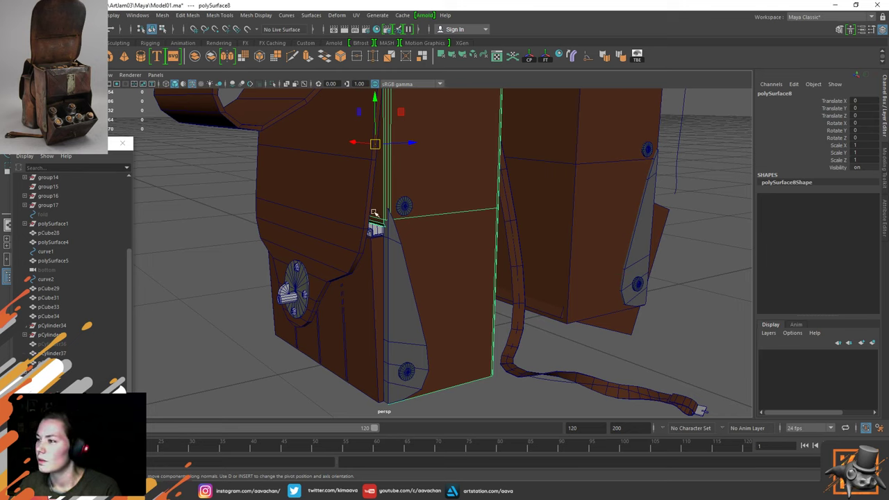
pyautogui.hotkey('ctrl', '1')
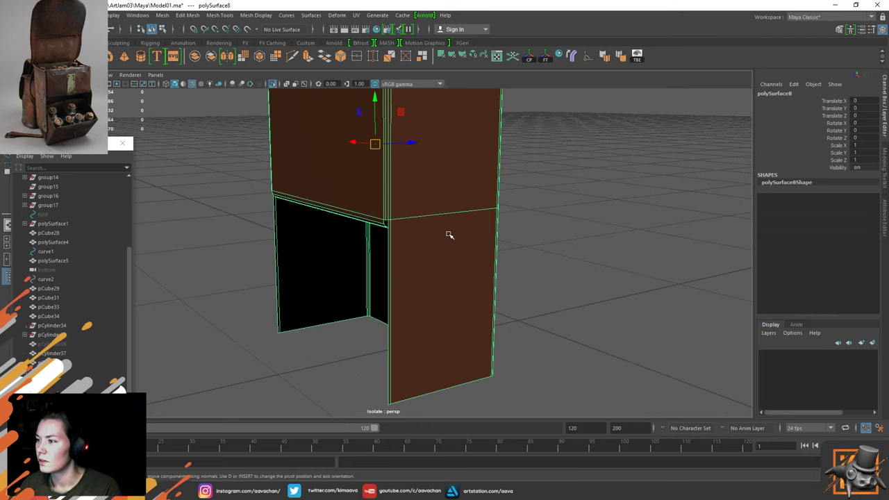
pyautogui.click(228, 233)
pyautogui.keyDown('alt'); pyautogui.moveTo(377, 232); pyautogui.dragTo(363, 278); pyautogui.keyUp('alt')
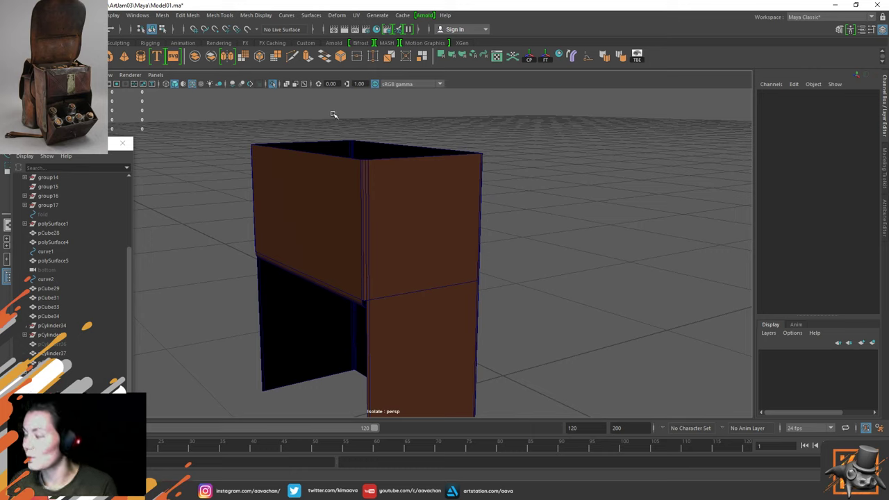
# Turn off the wireframe overlay, bring the rest of the saddlebag back from isolation, and clear the selection
pyautogui.click(192, 84)
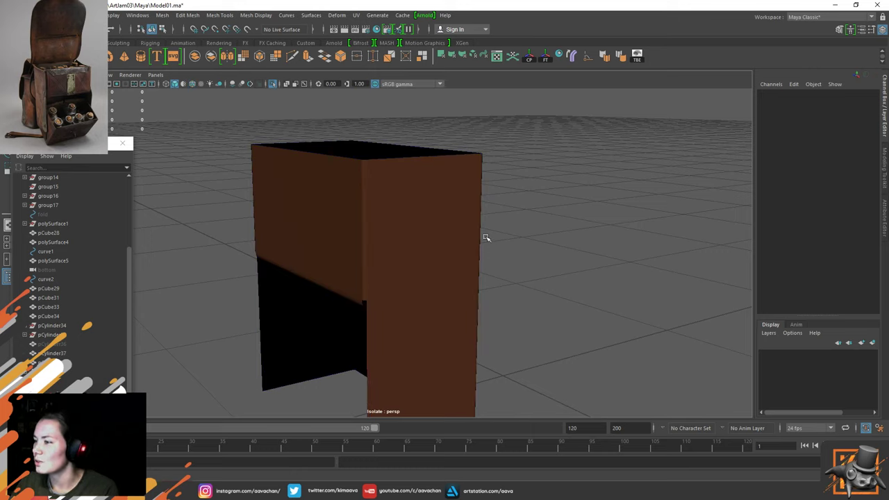
pyautogui.keyDown('alt'); pyautogui.moveTo(399, 303); pyautogui.dragTo(355, 268); pyautogui.keyUp('alt')
pyautogui.click(351, 243)
pyautogui.hotkey('ctrl', '1')
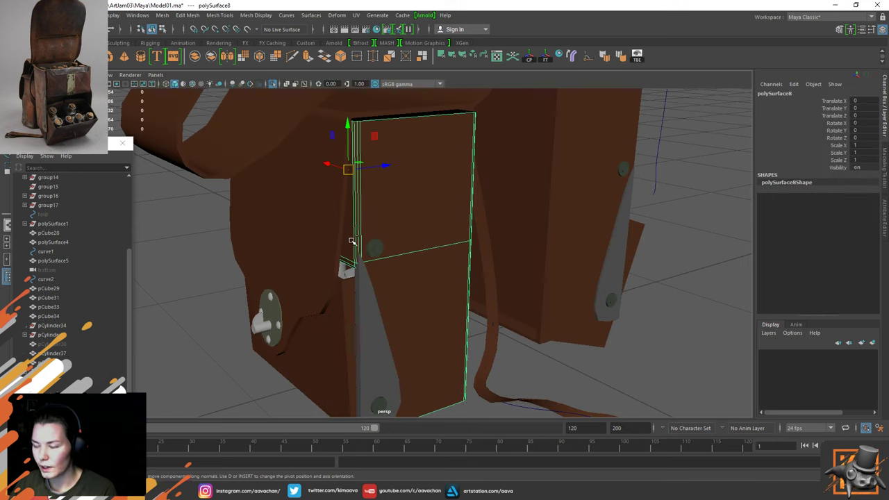
pyautogui.scroll(-5, 398, 290)
pyautogui.keyDown('alt'); pyautogui.moveTo(372, 210); pyautogui.dragTo(341, 240); pyautogui.keyUp('alt')
pyautogui.click(210, 167)
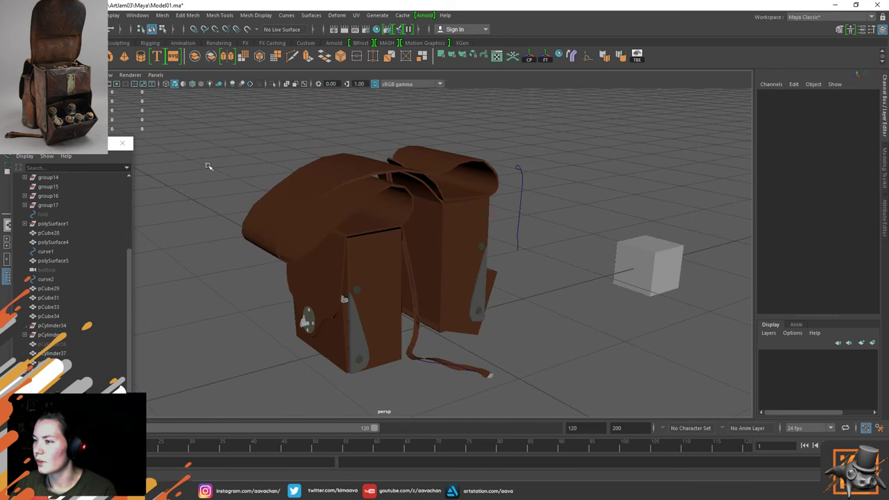
# Bring the reference board beside the bag model and enlarge the photos of the closed saddlebag for comparison
pyautogui.moveTo(0, 228); pyautogui.dragTo(503, 247, button='right')
pyautogui.scroll(-5, 477, 259)
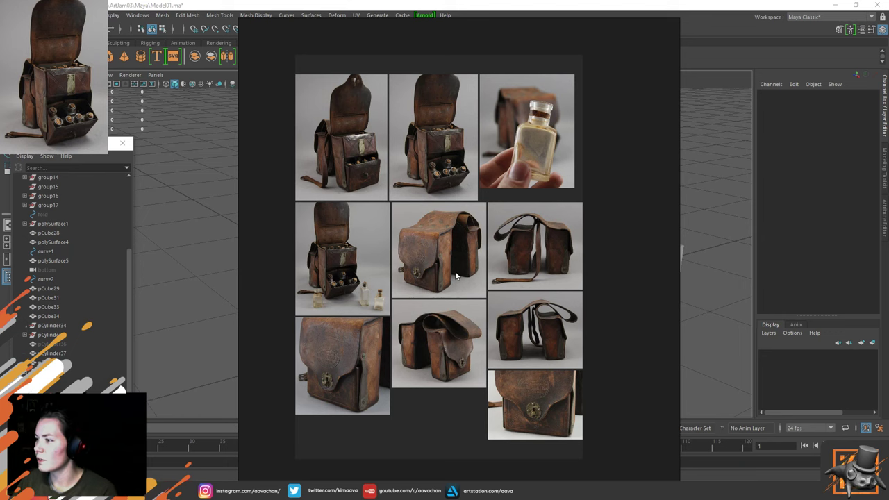
pyautogui.moveTo(450, 228); pyautogui.dragTo(607, 230)
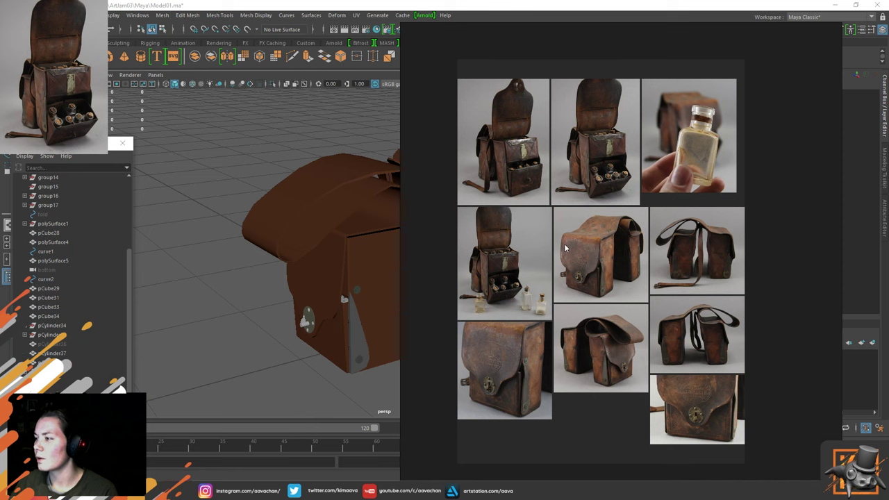
pyautogui.scroll(4, 589, 300)
pyautogui.scroll(1, 588, 300)
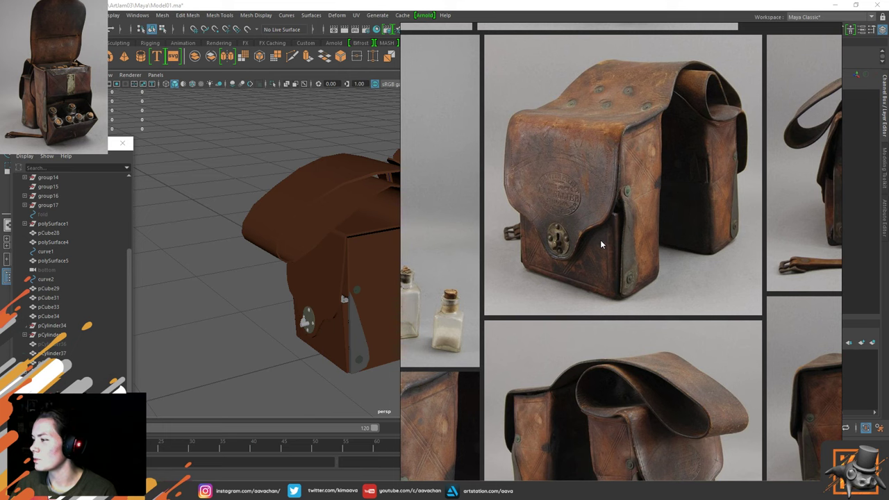
pyautogui.moveTo(596, 342); pyautogui.dragTo(593, 309, button='right')
pyautogui.scroll(-2, 598, 254)
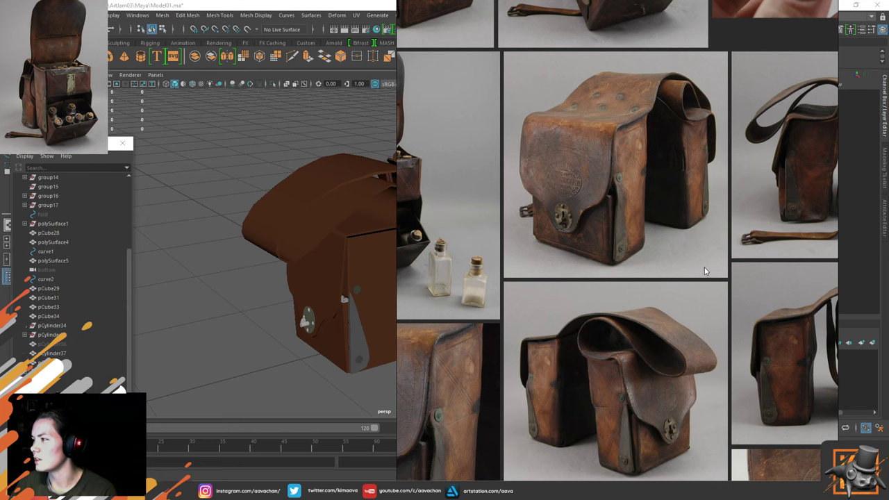
# Move the reference board off the model, frame the nearer bag's box body, and display wireframe over the shading
pyautogui.moveTo(704, 271); pyautogui.dragTo(0, 298)
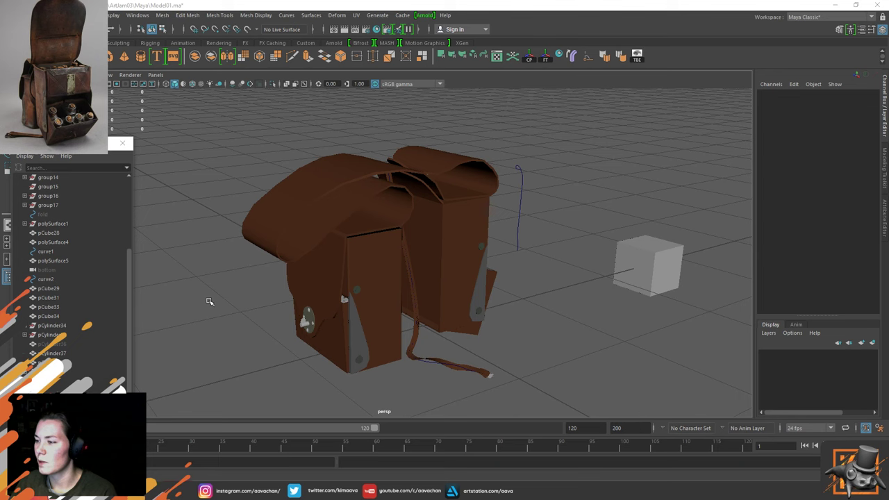
pyautogui.click(367, 283)
pyautogui.press('f')
pyautogui.scroll(3, 343, 338)
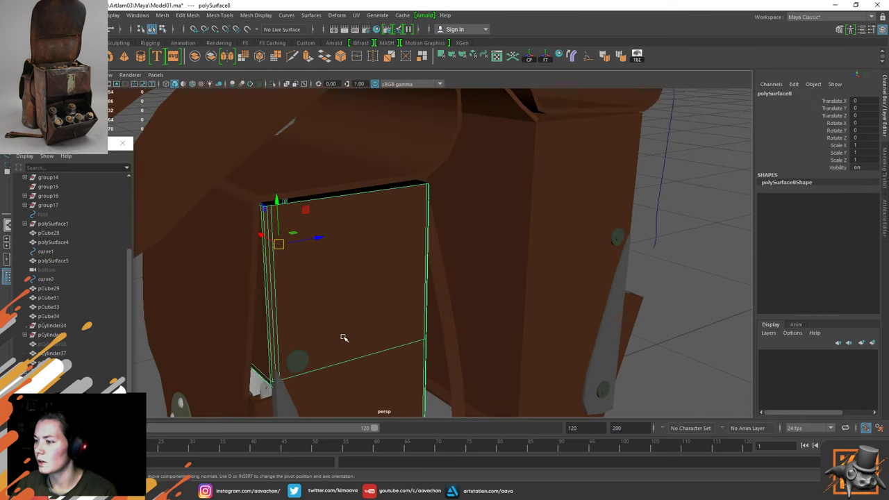
pyautogui.keyDown('alt'); pyautogui.moveTo(338, 388); pyautogui.dragTo(408, 314, button='middle'); pyautogui.keyUp('alt')
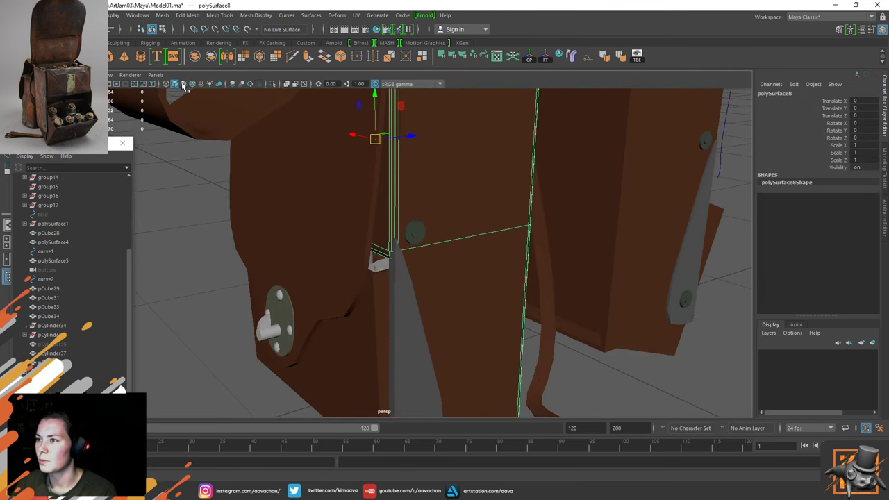
pyautogui.click(195, 84)
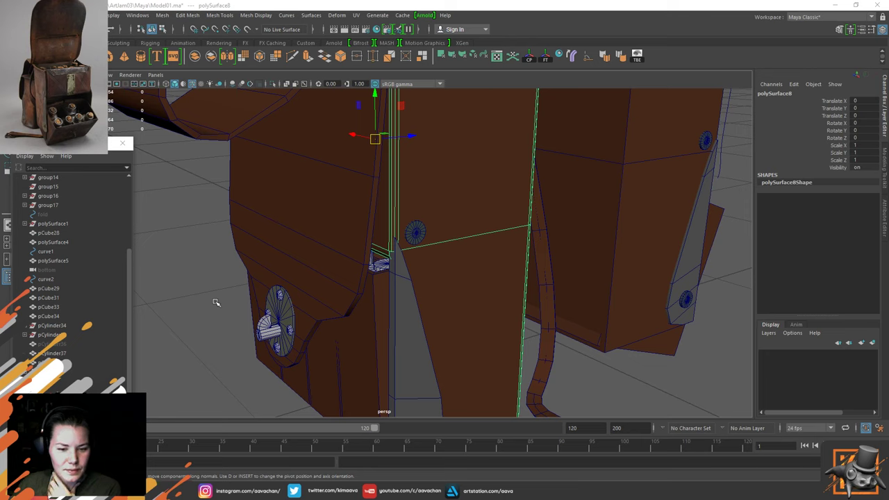
# Isolate the farther bag's box body, examine its inside and lower front opening, and bring the rest of the saddlebag back
pyautogui.click(308, 241)
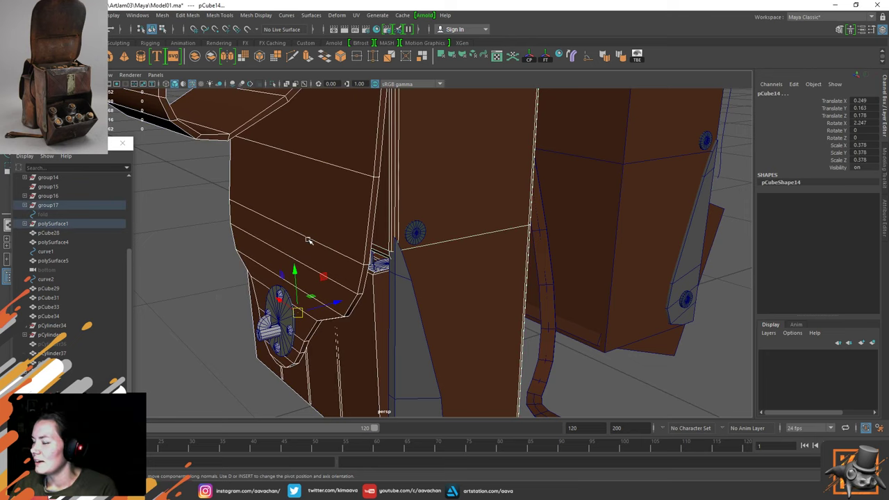
pyautogui.click(330, 227)
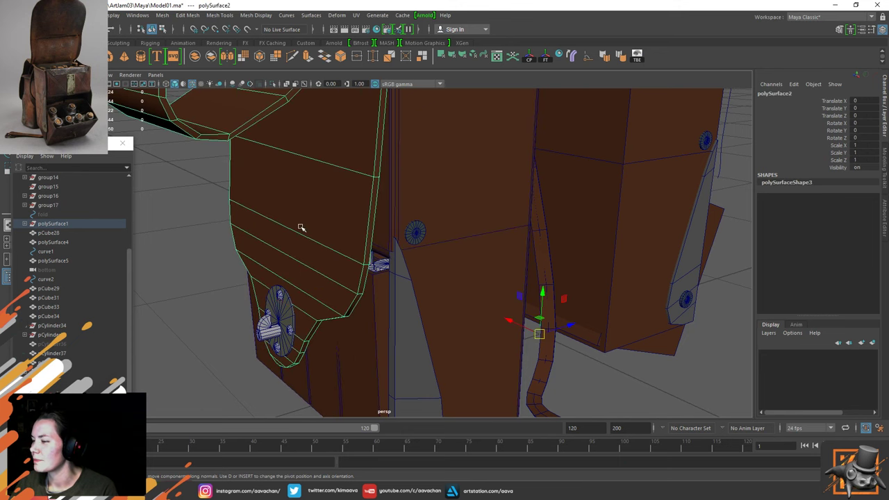
pyautogui.scroll(-3, 410, 263)
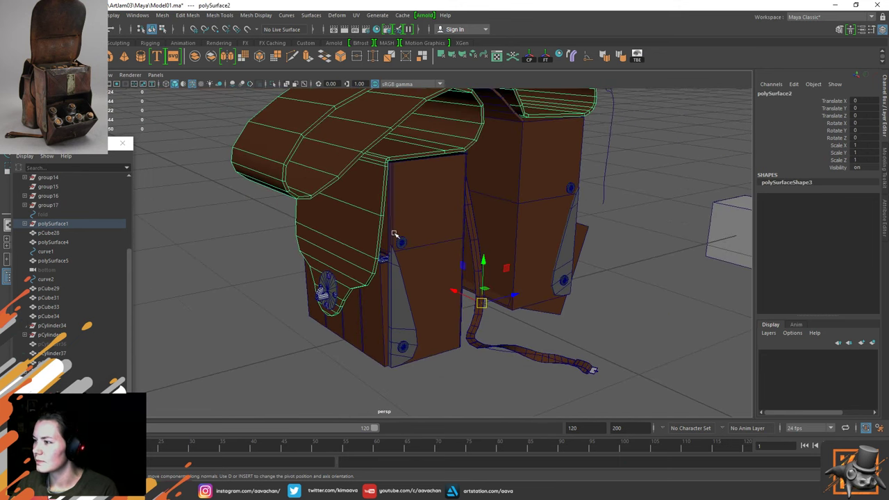
pyautogui.click(393, 234)
pyautogui.keyDown('alt'); pyautogui.moveTo(562, 238); pyautogui.dragTo(371, 222); pyautogui.keyUp('alt')
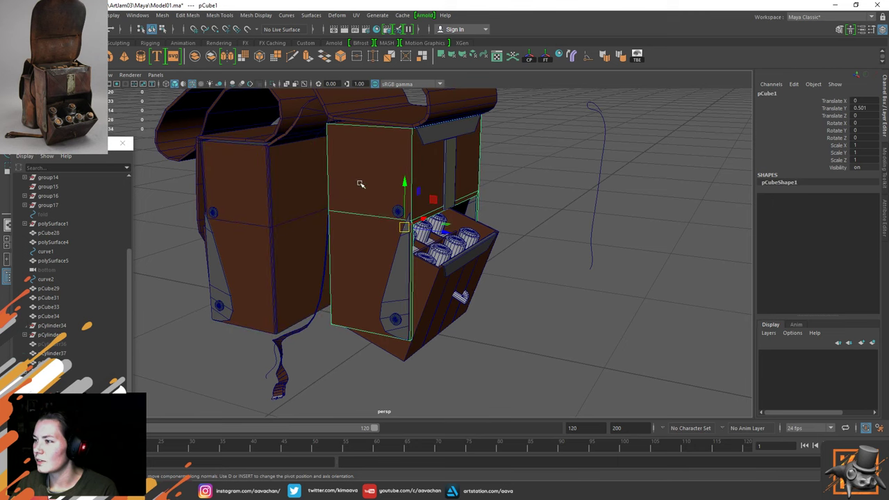
pyautogui.hotkey('ctrl', '1')
pyautogui.moveTo(477, 300)
pyautogui.keyDown('alt'); pyautogui.mouseDown()
pyautogui.moveTo(392, 269)
pyautogui.moveTo(488, 301)
pyautogui.mouseUp(); pyautogui.keyUp('alt')
pyautogui.keyDown('alt'); pyautogui.moveTo(416, 269); pyautogui.dragTo(336, 250); pyautogui.keyUp('alt')
pyautogui.scroll(5, 350, 241)
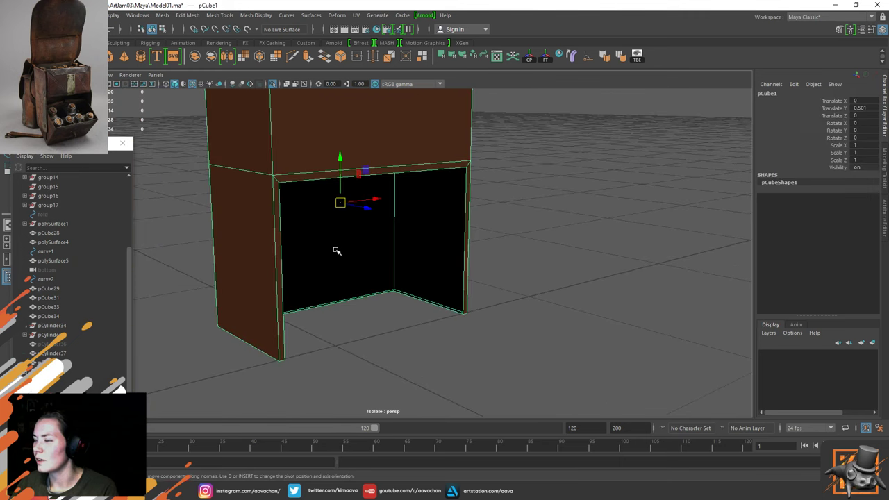
pyautogui.hotkey('ctrl', '1')
# Isolate the nearer bag's box body, examine its corner edges and front opening, and restore the other parts
pyautogui.keyDown('alt'); pyautogui.moveTo(243, 284); pyautogui.dragTo(358, 282); pyautogui.keyUp('alt')
pyautogui.click(409, 202)
pyautogui.hotkey('ctrl', '1')
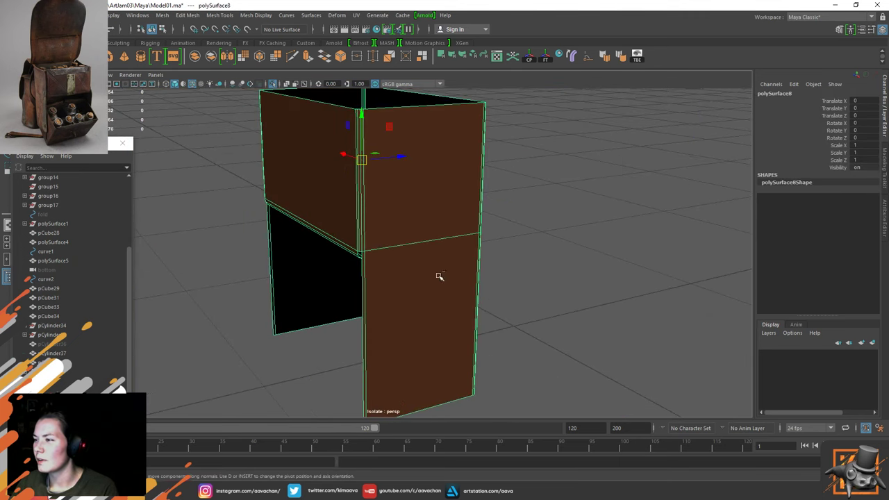
pyautogui.click(533, 300)
pyautogui.keyDown('alt'); pyautogui.moveTo(430, 298); pyautogui.dragTo(439, 245); pyautogui.keyUp('alt')
pyautogui.click(439, 283)
pyautogui.hotkey('ctrl', '1')
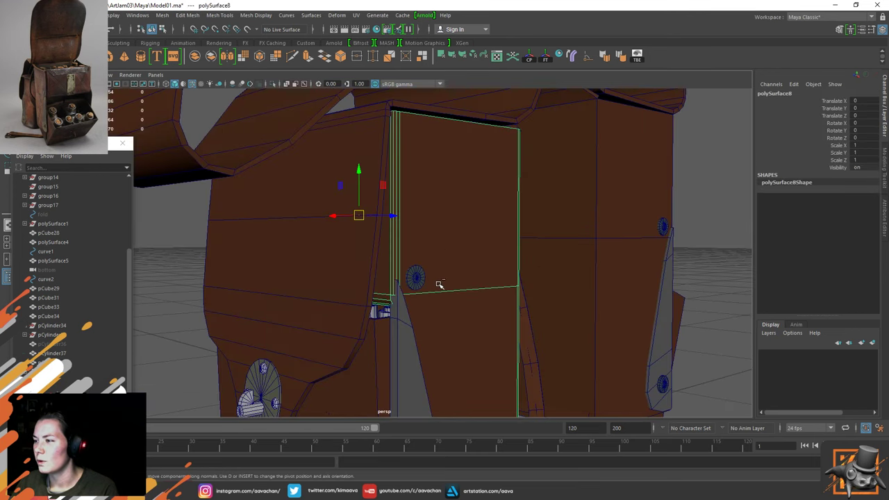
# Inspect the underside of the nearer bag's box body in isolation, and show the whole saddlebag again
pyautogui.scroll(-3, 440, 285)
pyautogui.keyDown('alt'); pyautogui.moveTo(446, 310); pyautogui.dragTo(272, 292); pyautogui.keyUp('alt')
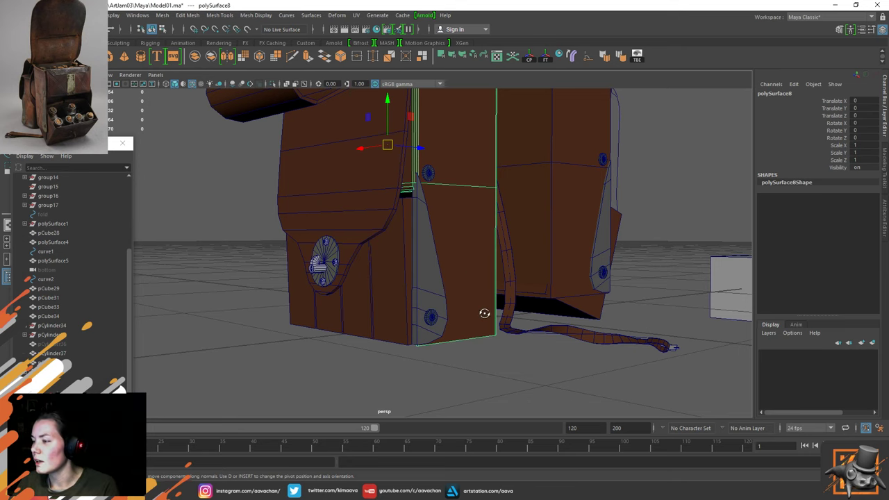
pyautogui.keyDown('alt'); pyautogui.moveTo(484, 312); pyautogui.dragTo(530, 295); pyautogui.keyUp('alt')
pyautogui.hotkey('ctrl', '1')
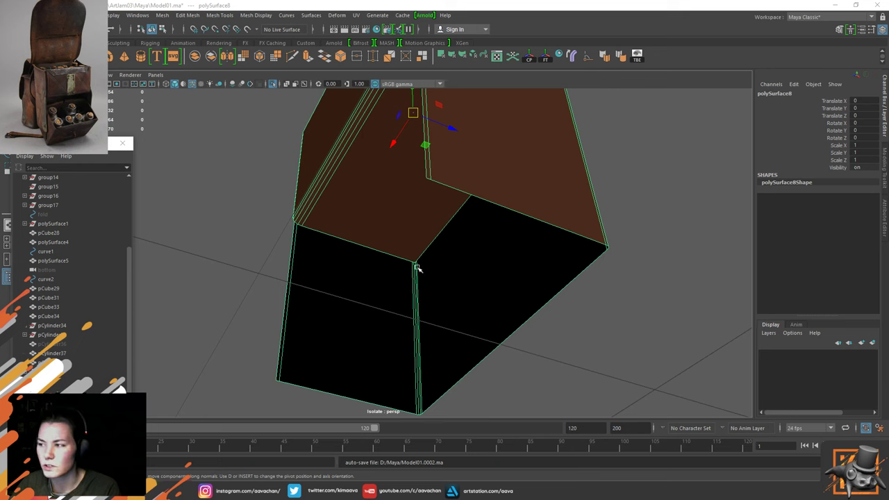
pyautogui.scroll(-5, 419, 271)
pyautogui.keyDown('alt'); pyautogui.moveTo(461, 235); pyautogui.dragTo(432, 261); pyautogui.keyUp('alt')
pyautogui.hotkey('ctrl', '1')
pyautogui.scroll(4, 426, 289)
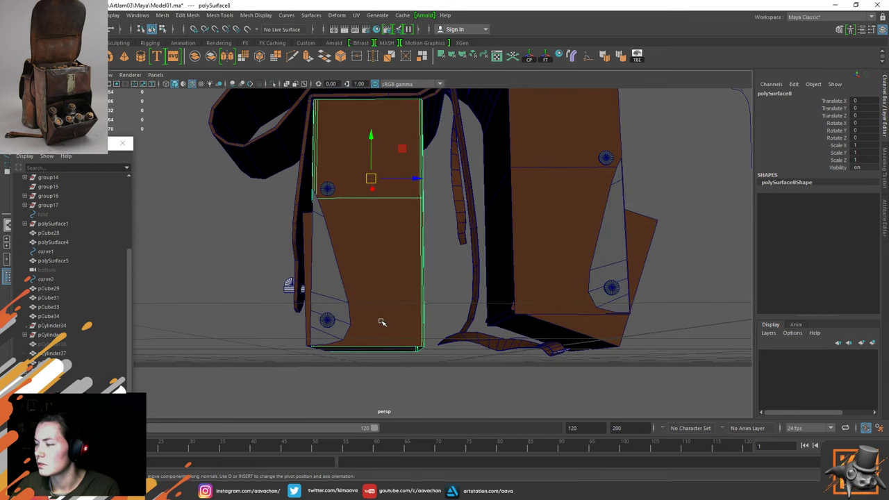
# Select the nearer bag's lower front compartment box and isolate it with a view into its open top
pyautogui.scroll(3, 381, 321)
pyautogui.keyDown('alt'); pyautogui.moveTo(329, 341); pyautogui.dragTo(407, 299); pyautogui.keyUp('alt')
pyautogui.click(445, 291)
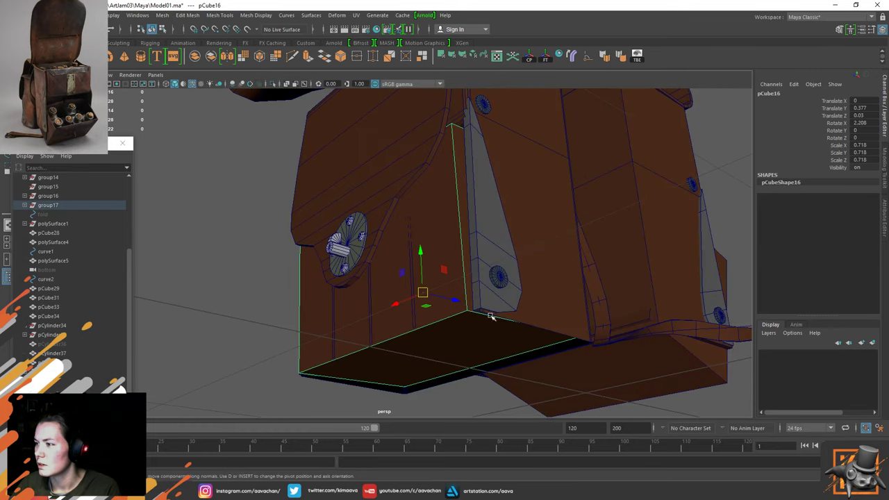
pyautogui.keyDown('alt'); pyautogui.moveTo(490, 316); pyautogui.dragTo(356, 309); pyautogui.keyUp('alt')
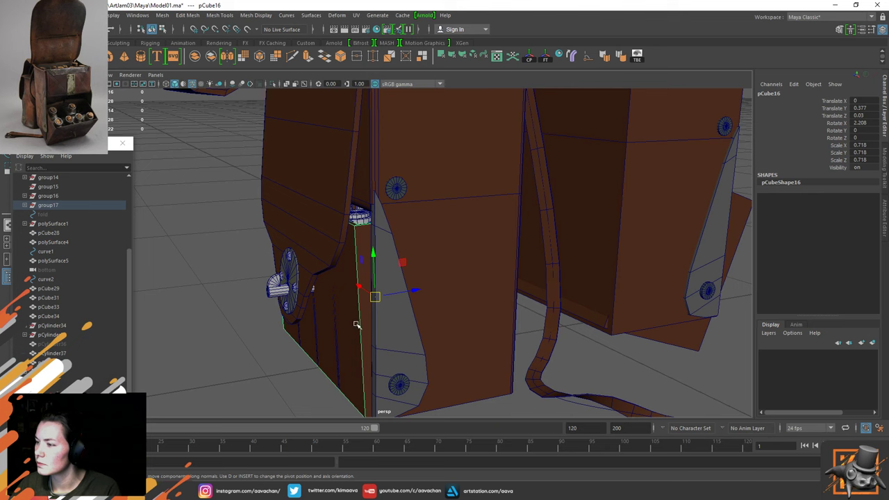
pyautogui.hotkey('ctrl', '1')
pyautogui.keyDown('alt'); pyautogui.moveTo(405, 291); pyautogui.dragTo(439, 331); pyautogui.keyUp('alt')
pyautogui.hotkey('ctrl', '1')
pyautogui.hotkey('ctrl', '1')
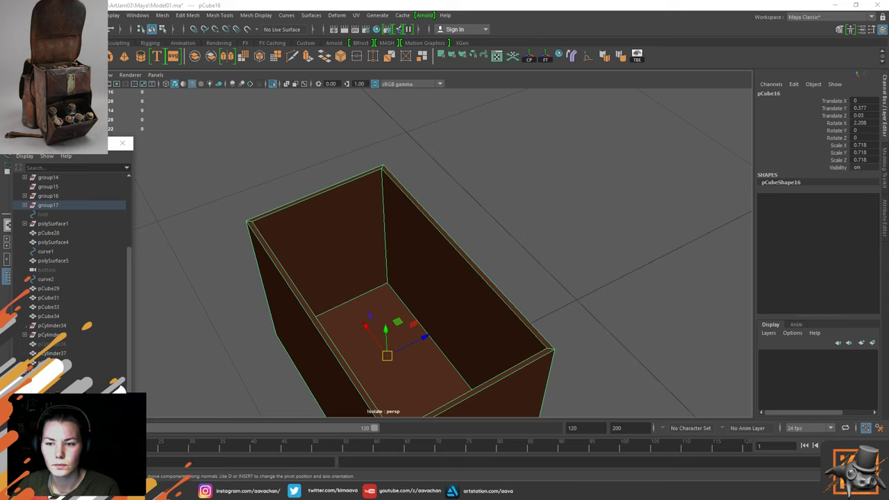
# Scale the compartment box's four inner wall faces slightly about a pivot set on the floor face, and return to object selection
pyautogui.keyDown('alt'); pyautogui.moveTo(312, 301); pyautogui.dragTo(316, 217); pyautogui.keyUp('alt')
pyautogui.moveTo(339, 167); pyautogui.dragTo(340, 191, button='right')
pyautogui.click(347, 182)
pyautogui.keyDown('shift'); pyautogui.click(429, 192); pyautogui.keyUp('shift')
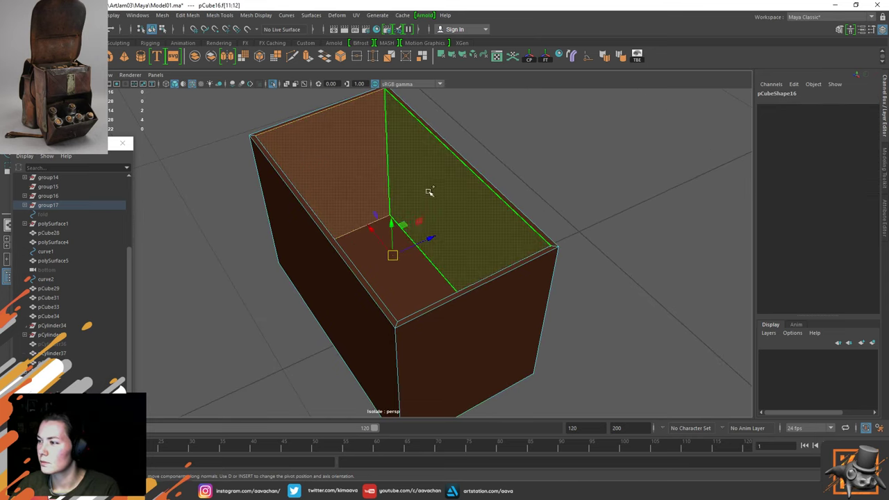
pyautogui.keyDown('alt'); pyautogui.moveTo(425, 260); pyautogui.dragTo(528, 208); pyautogui.keyUp('alt')
pyautogui.keyDown('shift'); pyautogui.click(288, 199); pyautogui.keyUp('shift')
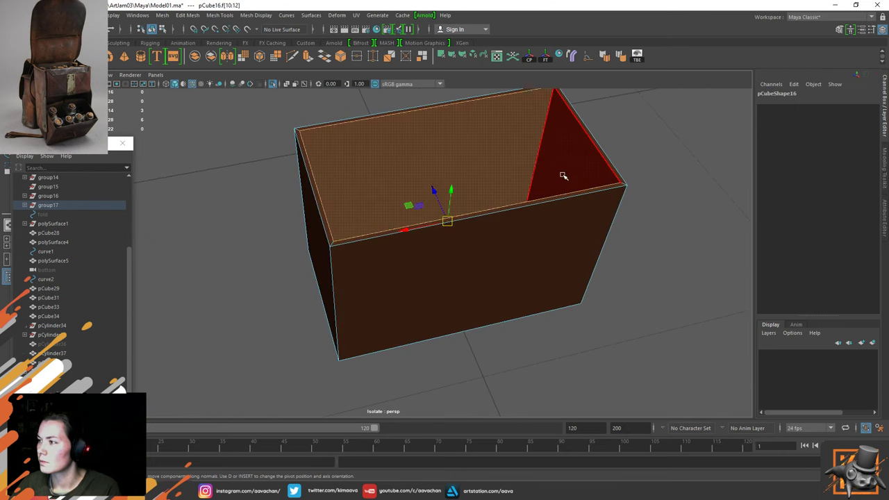
pyautogui.keyDown('shift'); pyautogui.click(564, 170); pyautogui.keyUp('shift')
pyautogui.keyDown('alt'); pyautogui.moveTo(368, 202); pyautogui.dragTo(411, 221); pyautogui.keyUp('alt')
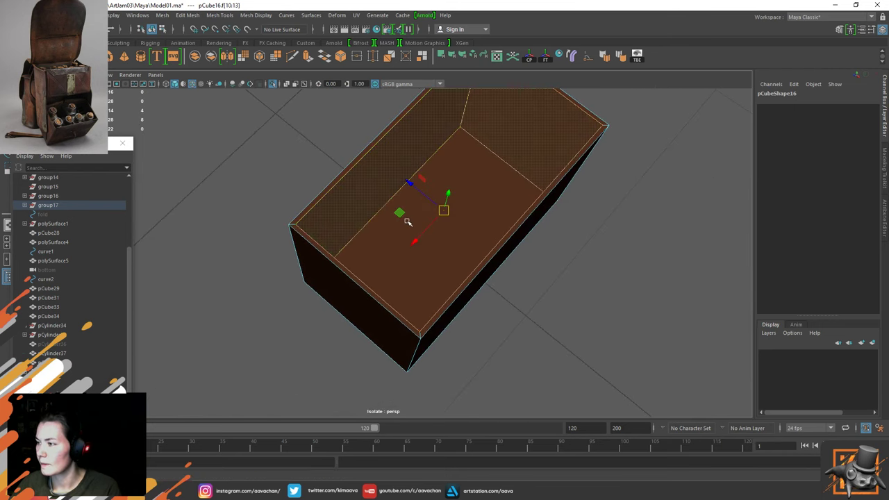
pyautogui.press('d')
pyautogui.click(447, 260)
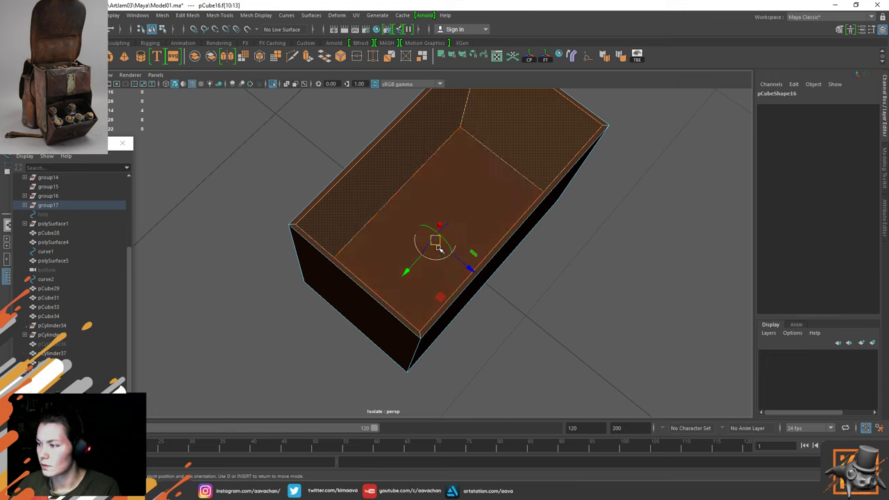
pyautogui.press('r')
pyautogui.moveTo(436, 240); pyautogui.dragTo(434, 242)
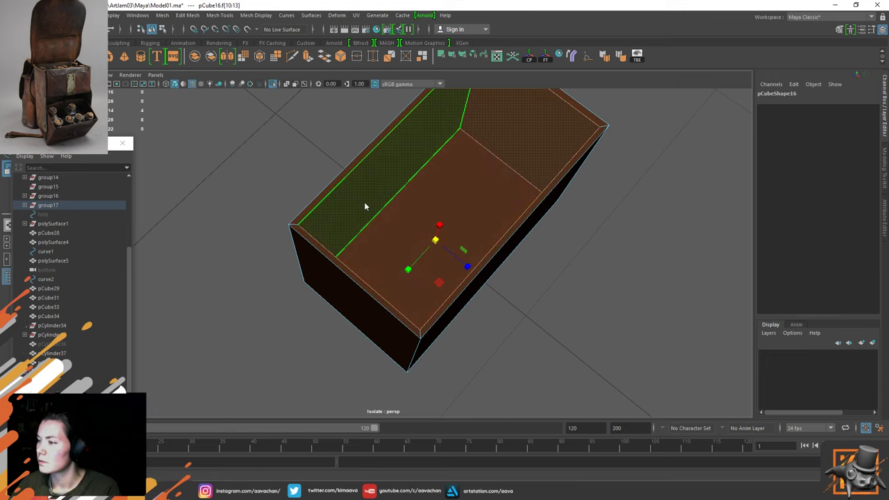
pyautogui.moveTo(363, 201); pyautogui.dragTo(410, 167, button='right')
# Try to scale the compartment box's four top rim faces about a pivot aligned to the rim's inner edge
pyautogui.keyDown('alt'); pyautogui.moveTo(565, 303); pyautogui.dragTo(435, 254); pyautogui.keyUp('alt')
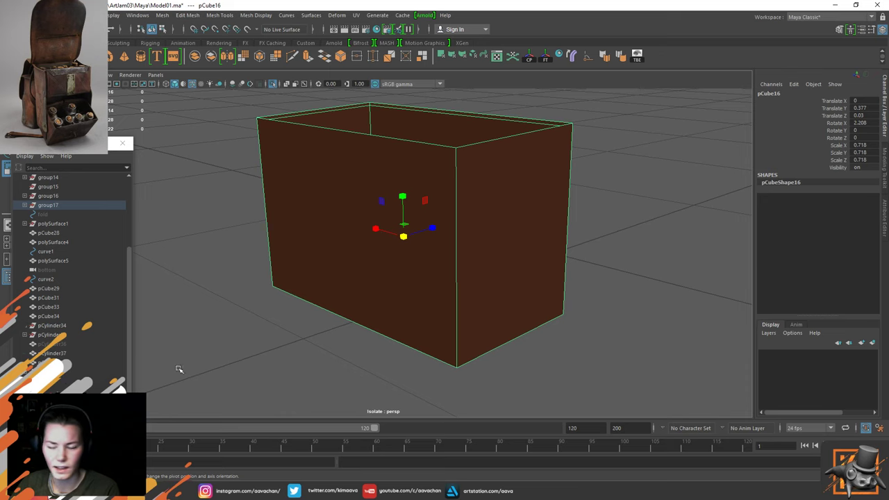
pyautogui.keyDown('alt'); pyautogui.moveTo(428, 263); pyautogui.dragTo(422, 268); pyautogui.keyUp('alt')
pyautogui.press('w')
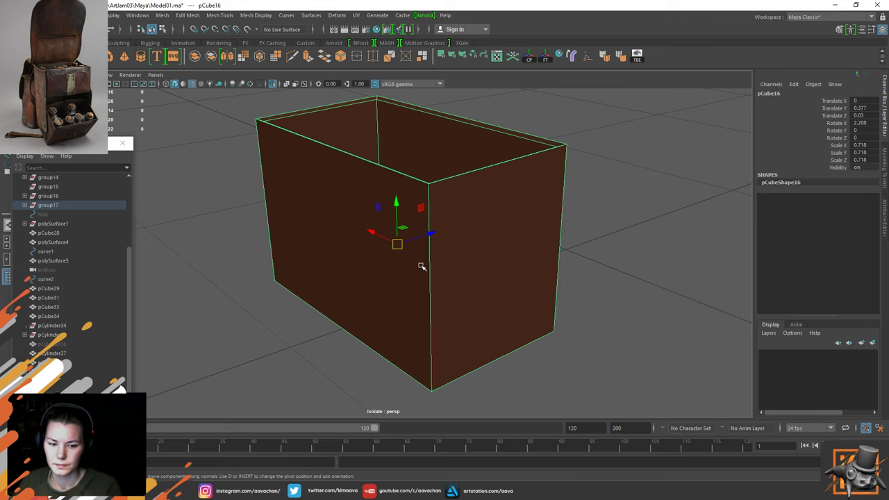
pyautogui.keyDown('alt'); pyautogui.moveTo(465, 237); pyautogui.dragTo(446, 236); pyautogui.keyUp('alt')
pyautogui.moveTo(442, 224); pyautogui.dragTo(444, 247, button='right')
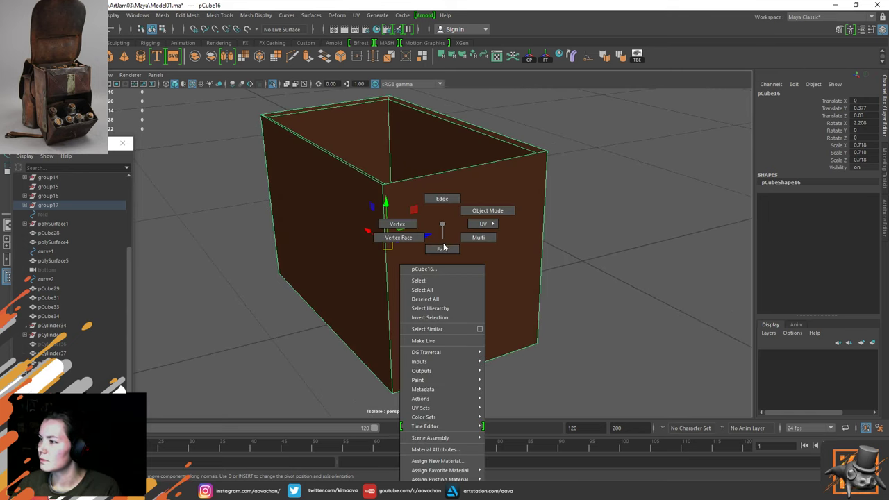
pyautogui.click(309, 108)
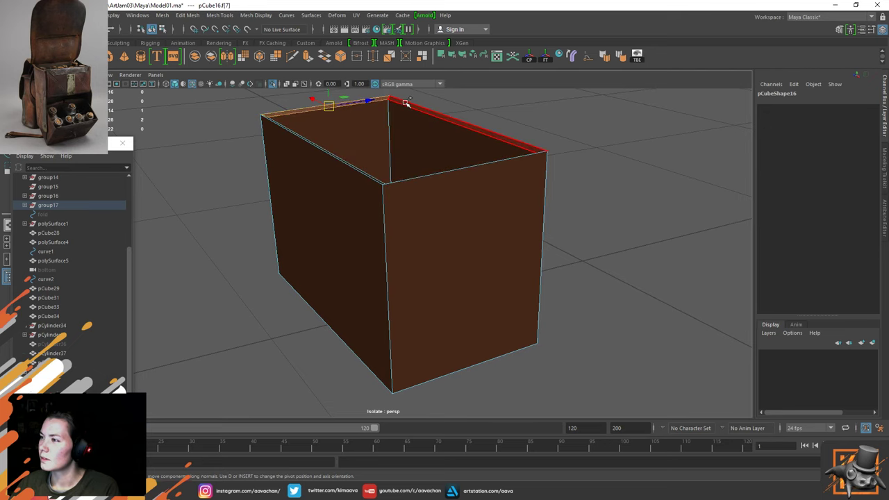
pyautogui.keyDown('shift'); pyautogui.click(405, 103); pyautogui.keyUp('shift')
pyautogui.keyDown('alt'); pyautogui.moveTo(368, 149); pyautogui.dragTo(347, 200); pyautogui.keyUp('alt')
pyautogui.keyDown('shift'); pyautogui.click(295, 168); pyautogui.keyUp('shift')
pyautogui.keyDown('shift'); pyautogui.click(589, 135); pyautogui.keyUp('shift')
pyautogui.press('d')
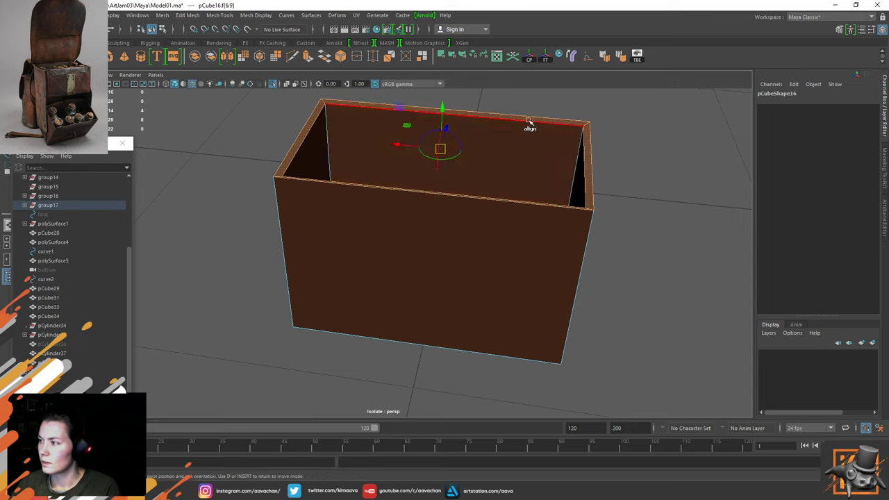
pyautogui.click(529, 120)
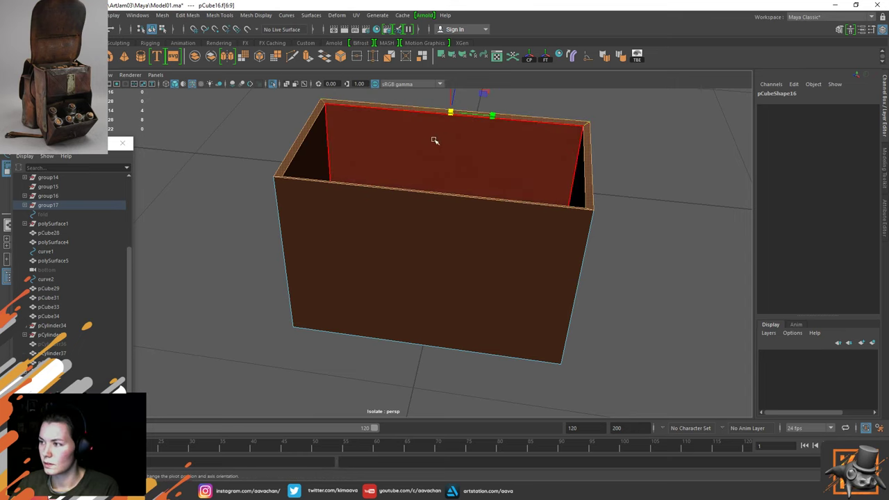
pyautogui.keyDown('alt'); pyautogui.moveTo(423, 143); pyautogui.dragTo(421, 195); pyautogui.keyUp('alt')
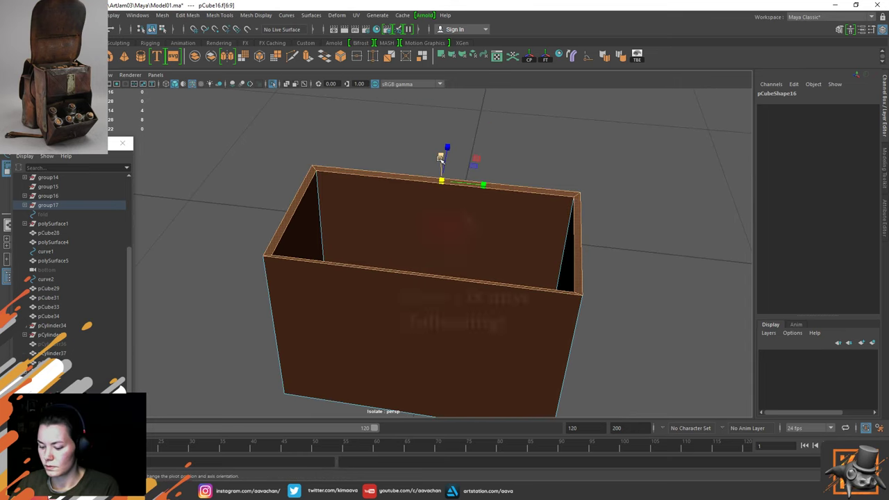
pyautogui.moveTo(440, 159); pyautogui.dragTo(383, 357)
pyautogui.press('d')
pyautogui.press('d')
pyautogui.hotkey('ctrl', 'z')
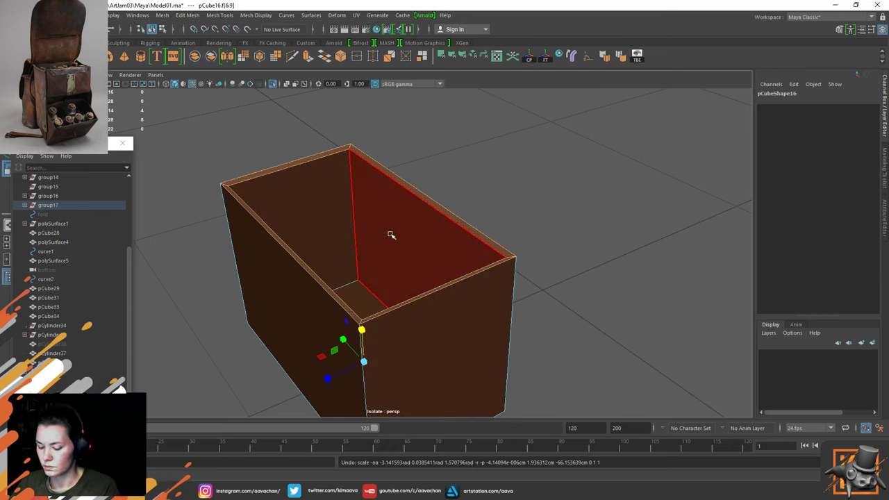
# Try moving the rim faces' pivot with vertex snapping, and return to selecting the compartment box as a whole object
pyautogui.press('d')
pyautogui.press('v')
pyautogui.moveTo(361, 329); pyautogui.dragTo(365, 218)
pyautogui.press('d')
pyautogui.moveTo(368, 196); pyautogui.dragTo(440, 157, button='right')
pyautogui.click(476, 200)
pyautogui.click(422, 248)
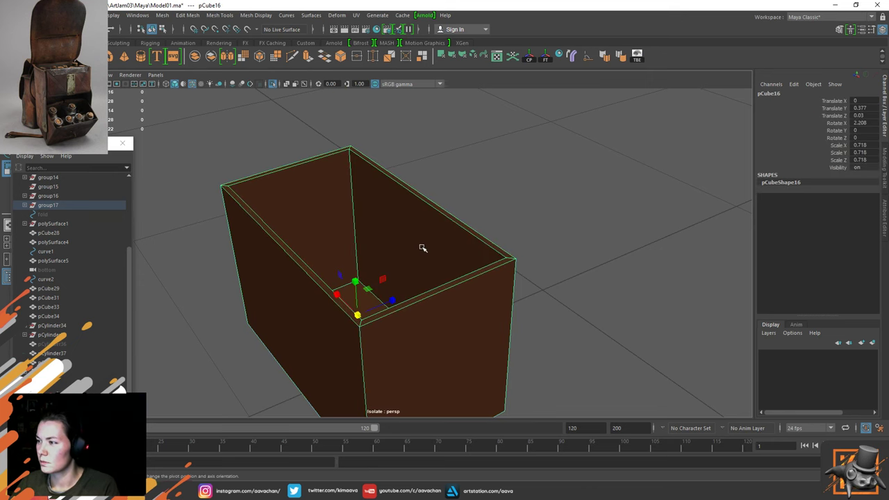
# Check the compartment box within the full saddlebag, isolate it again, and examine its walls and open rim
pyautogui.hotkey('ctrl', '1')
pyautogui.keyDown('alt'); pyautogui.moveTo(422, 247); pyautogui.dragTo(399, 234); pyautogui.keyUp('alt')
pyautogui.hotkey('ctrl', '1')
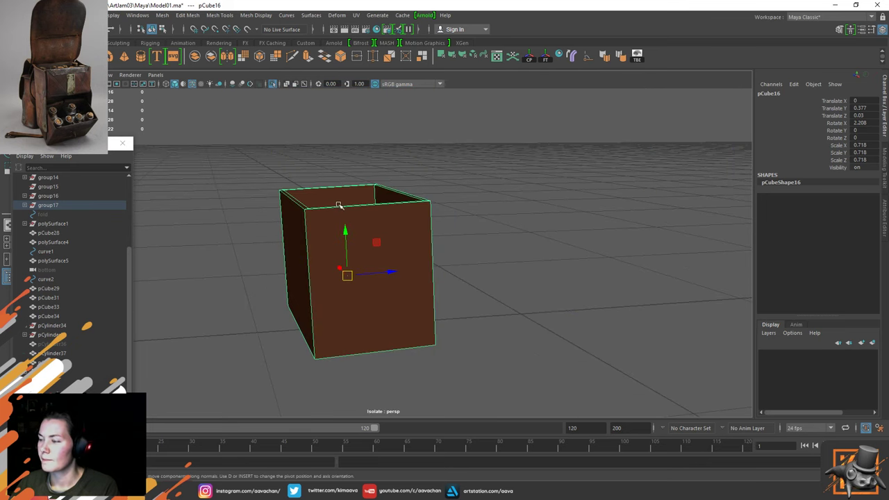
pyautogui.scroll(4, 339, 205)
pyautogui.keyDown('alt'); pyautogui.moveTo(300, 212); pyautogui.dragTo(320, 244); pyautogui.keyUp('alt')
pyautogui.keyDown('alt'); pyautogui.moveTo(309, 295); pyautogui.dragTo(314, 237, button='middle'); pyautogui.keyUp('alt')
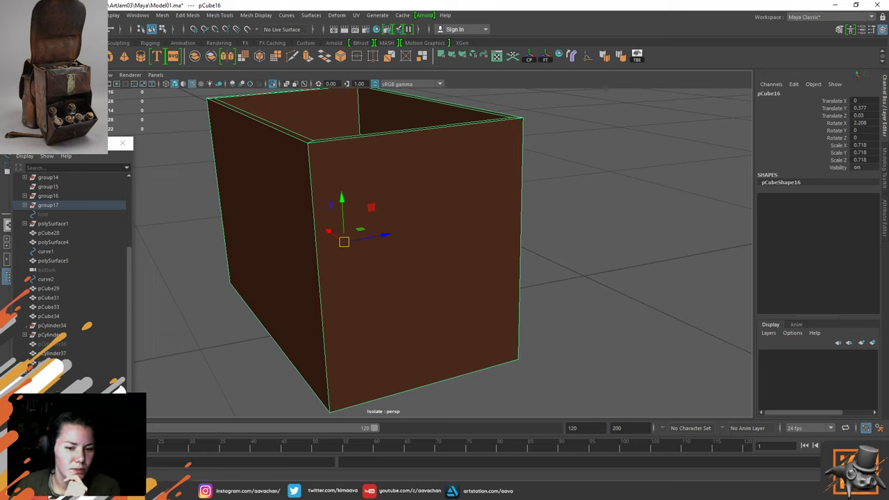
pyautogui.scroll(-4, 329, 248)
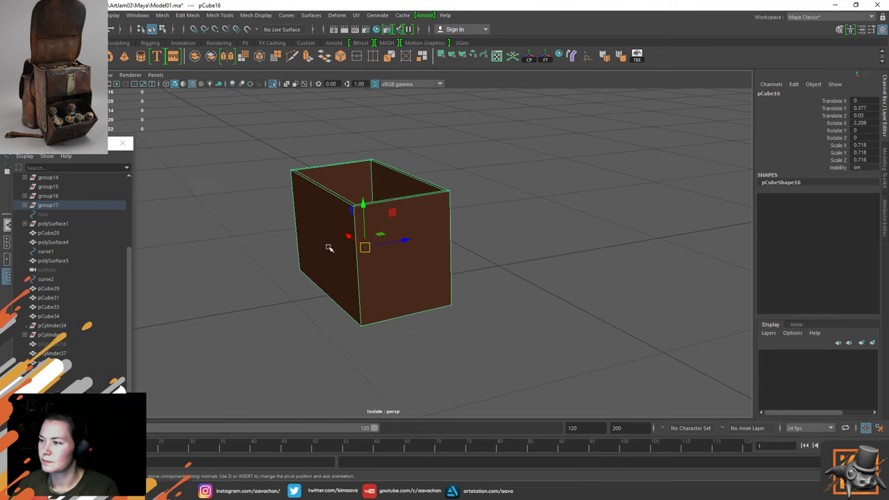
# Compare the compartment box's fit beside the side brackets in the full saddlebag, and isolate it again
pyautogui.hotkey('ctrl', '1')
pyautogui.keyDown('alt'); pyautogui.moveTo(291, 284); pyautogui.dragTo(274, 279); pyautogui.keyUp('alt')
pyautogui.moveTo(238, 185); pyautogui.dragTo(156, 178, button='right')
pyautogui.keyDown('alt'); pyautogui.moveTo(275, 193); pyautogui.dragTo(208, 232, button='middle'); pyautogui.keyUp('alt')
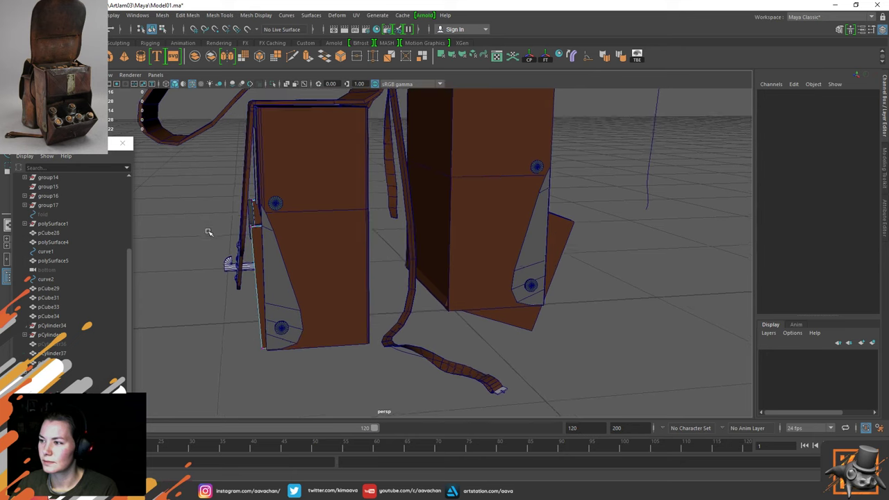
pyautogui.keyDown('alt'); pyautogui.moveTo(208, 232); pyautogui.dragTo(407, 224); pyautogui.keyUp('alt')
pyautogui.moveTo(295, 164); pyautogui.dragTo(297, 161)
pyautogui.moveTo(171, 175); pyautogui.dragTo(257, 156, button='right')
pyautogui.keyDown('alt'); pyautogui.moveTo(181, 208); pyautogui.dragTo(206, 244); pyautogui.keyUp('alt')
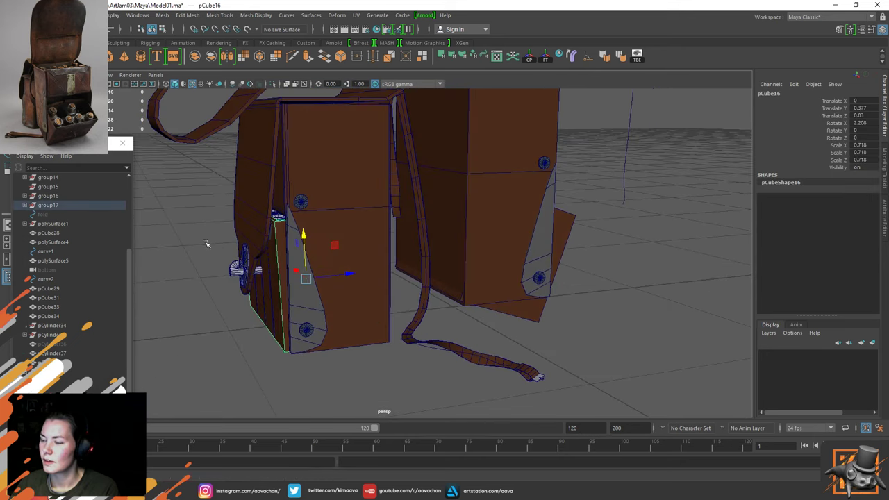
pyautogui.keyDown('alt'); pyautogui.moveTo(206, 244); pyautogui.dragTo(284, 301, button='right'); pyautogui.keyUp('alt')
pyautogui.hotkey('ctrl', '1')
pyautogui.press('f')
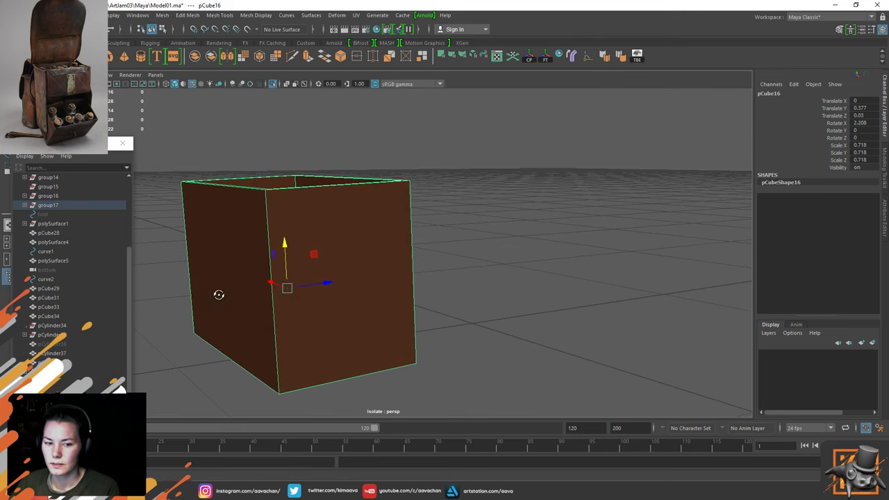
# Select the outer vertical corner edges of the compartment box
pyautogui.moveTo(248, 224); pyautogui.dragTo(246, 199, button='right')
pyautogui.click(285, 298)
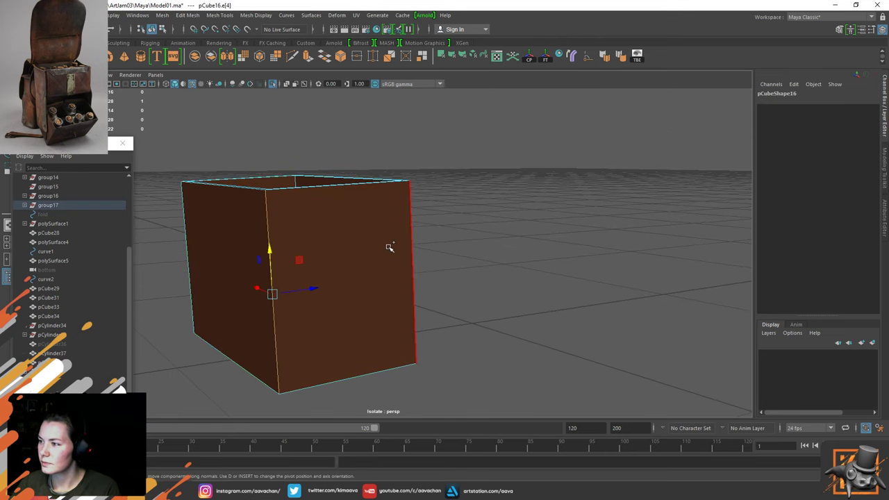
pyautogui.keyDown('shift'); pyautogui.doubleClick(388, 247); pyautogui.keyUp('shift')
# Try to bevel only the outer vertical corner edges with a fraction of 0.5 and 3 segments, and undo the bevel
pyautogui.keyDown('shift'); pyautogui.moveTo(389, 251); pyautogui.dragTo(445, 250, button='right'); pyautogui.keyUp('shift')
pyautogui.moveTo(582, 271); pyautogui.dragTo(591, 271)
pyautogui.moveTo(439, 264)
pyautogui.keyDown('alt'); pyautogui.mouseDown()
pyautogui.moveTo(444, 280)
pyautogui.moveTo(451, 266)
pyautogui.mouseUp(); pyautogui.keyUp('alt')
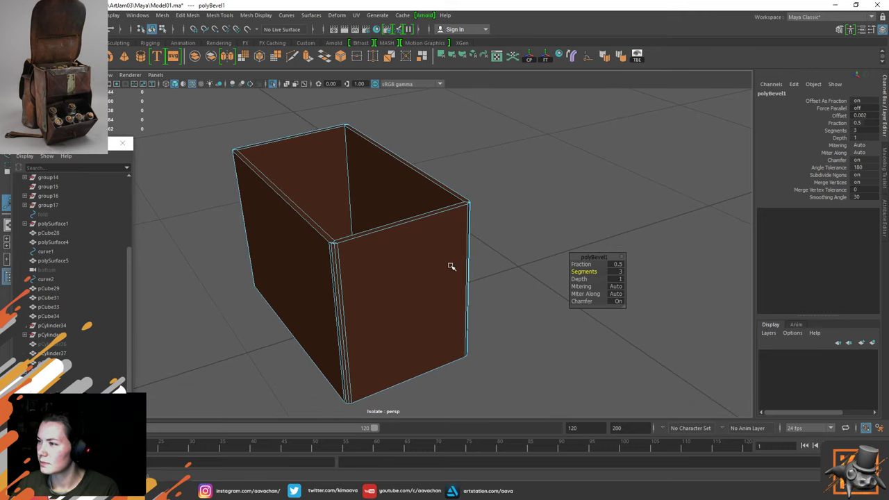
pyautogui.hotkey('ctrl', 'z')
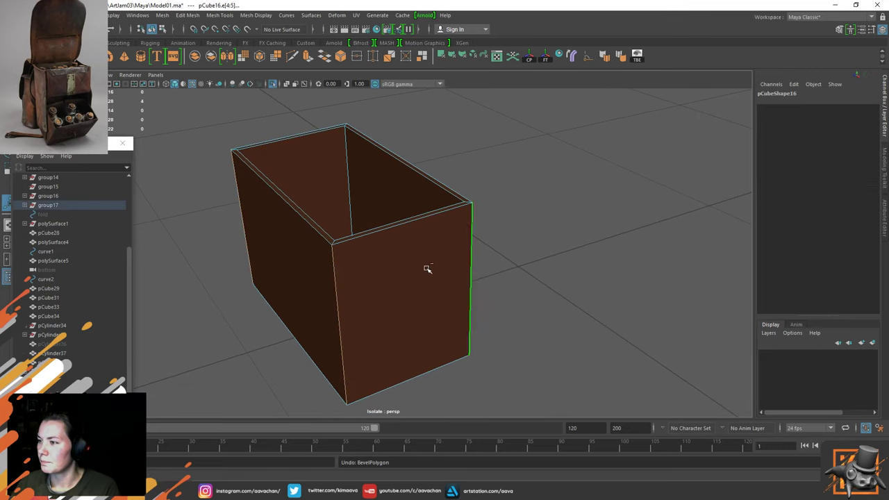
# Add the box's inner vertical corner edges to the selection and bevel them all with a fraction of 0.7 and 3 segments
pyautogui.click(351, 217)
pyautogui.keyDown('alt'); pyautogui.moveTo(341, 182); pyautogui.dragTo(252, 161); pyautogui.keyUp('alt')
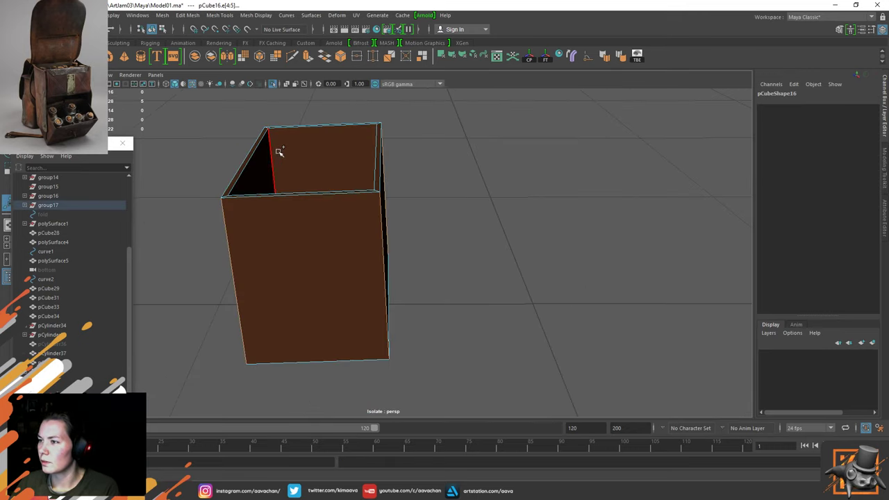
pyautogui.click(271, 213)
pyautogui.keyDown('alt'); pyautogui.moveTo(271, 213); pyautogui.dragTo(354, 226); pyautogui.keyUp('alt')
pyautogui.click(339, 202)
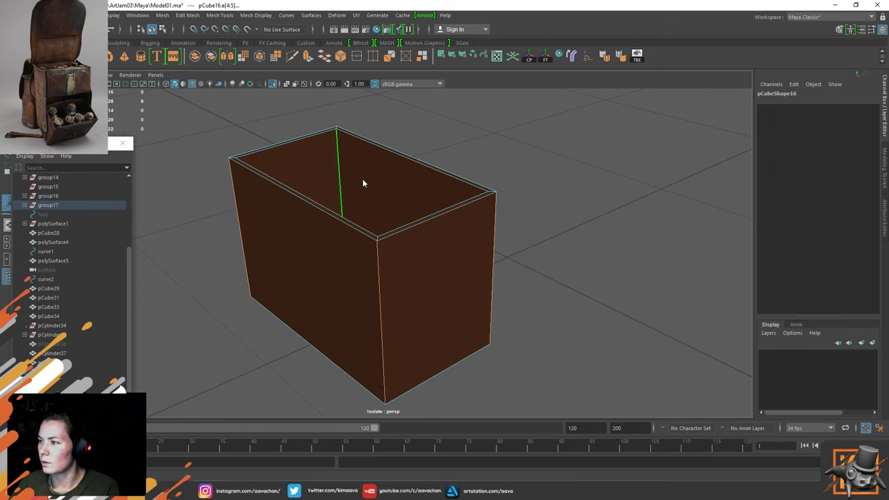
pyautogui.keyDown('shift'); pyautogui.moveTo(362, 179); pyautogui.dragTo(412, 179, button='right'); pyautogui.keyUp('shift')
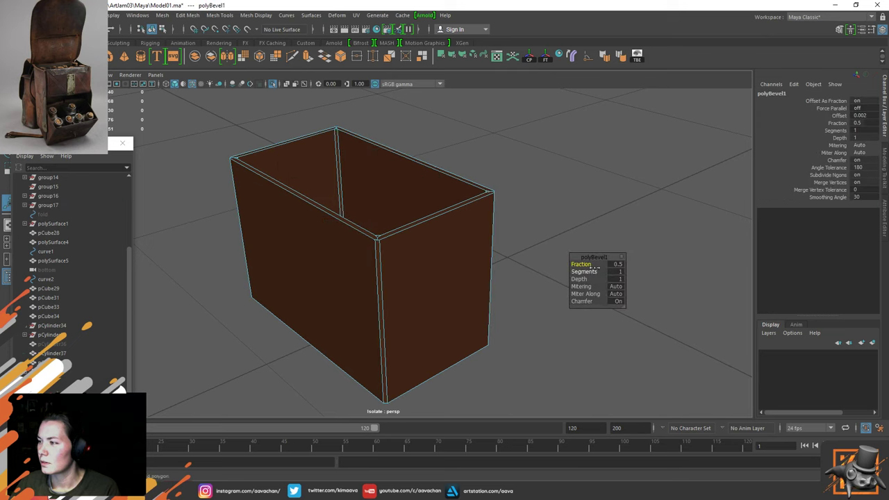
pyautogui.moveTo(583, 272); pyautogui.dragTo(585, 264)
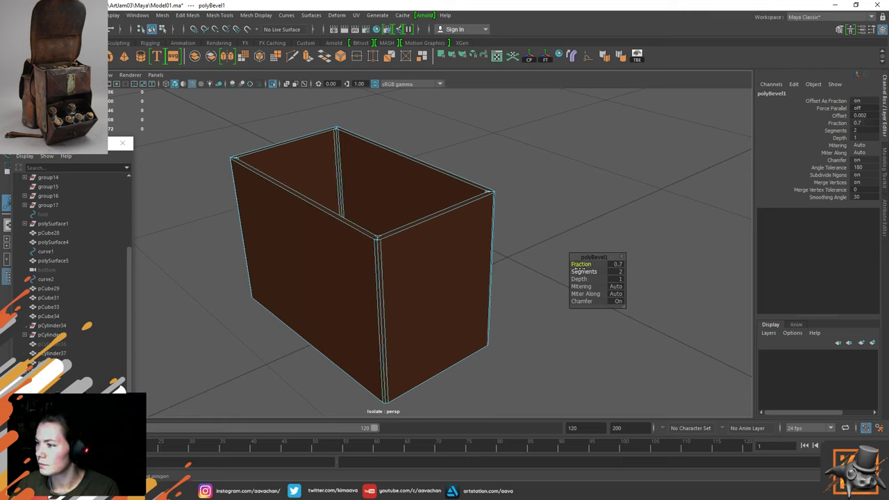
pyautogui.click(593, 272)
# Return to object selection, delete the compartment box's construction history, and deselect it
pyautogui.moveTo(397, 239); pyautogui.dragTo(466, 210, button='right')
pyautogui.click(426, 249)
pyautogui.click(514, 222)
pyautogui.click(435, 274)
pyautogui.hotkey('alt', 'shift', 'd')
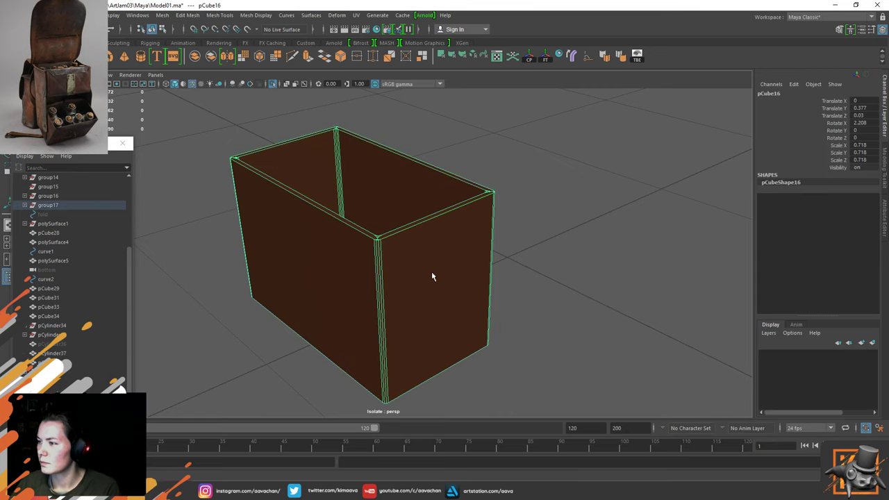
pyautogui.press('w')
pyautogui.click(500, 194)
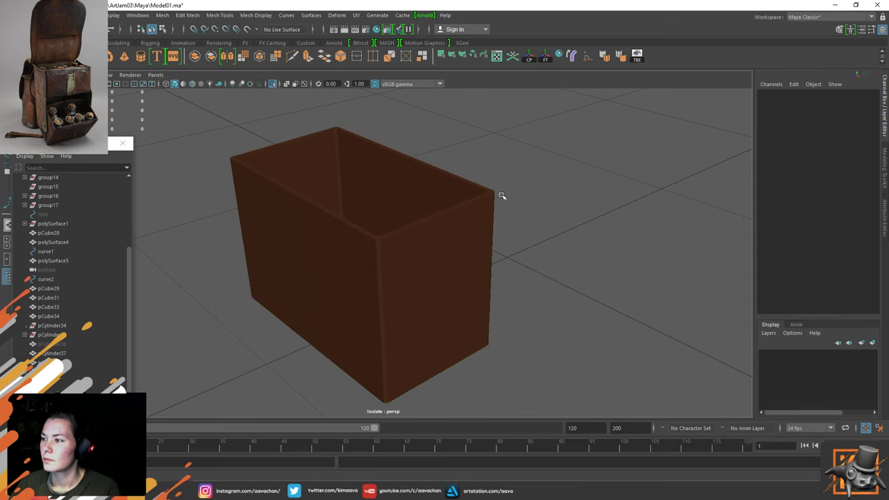
# Show the full saddlebag, apply Soften Edge to the compartment box, and delete its history
pyautogui.hotkey('ctrl', '1')
pyautogui.keyDown('alt'); pyautogui.moveTo(385, 333); pyautogui.dragTo(382, 317); pyautogui.keyUp('alt')
pyautogui.click(355, 305)
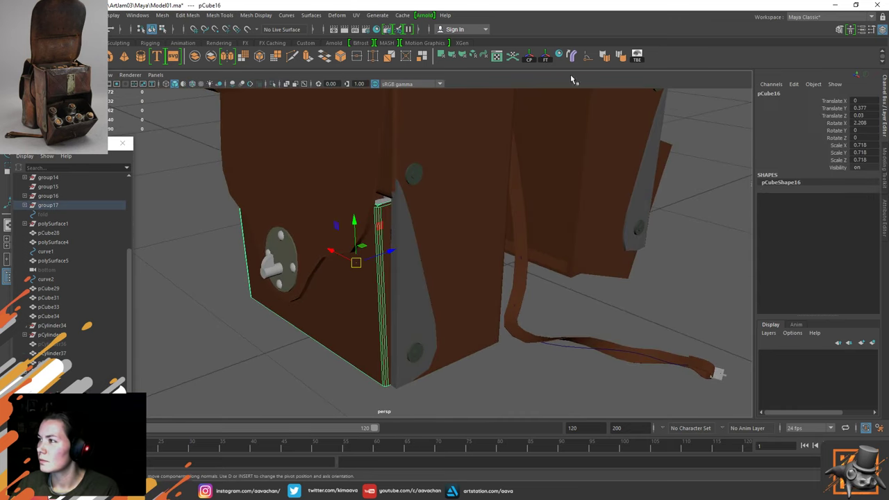
pyautogui.click(589, 57)
pyautogui.click(668, 245)
pyautogui.click(730, 239)
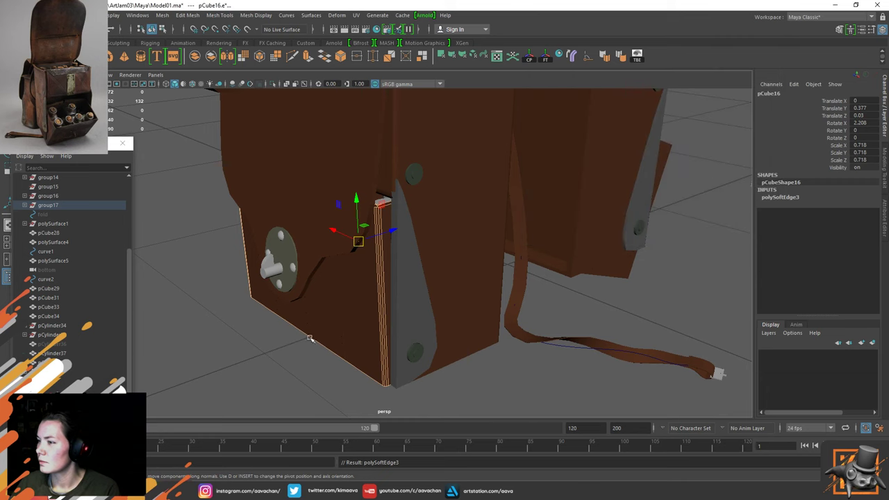
pyautogui.hotkey('alt', 'shift', 'd')
pyautogui.click(347, 375)
# Check the compartment box's shading on the full saddlebag, isolate the box, and examine its underside
pyautogui.scroll(-5, 389, 326)
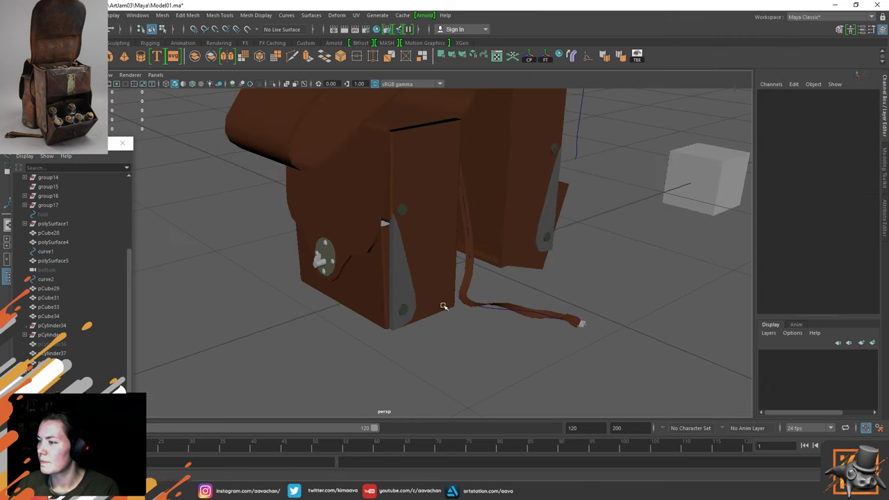
pyautogui.moveTo(442, 305)
pyautogui.keyDown('alt'); pyautogui.mouseDown()
pyautogui.moveTo(408, 300)
pyautogui.moveTo(440, 280)
pyautogui.moveTo(452, 306)
pyautogui.mouseUp(); pyautogui.keyUp('alt')
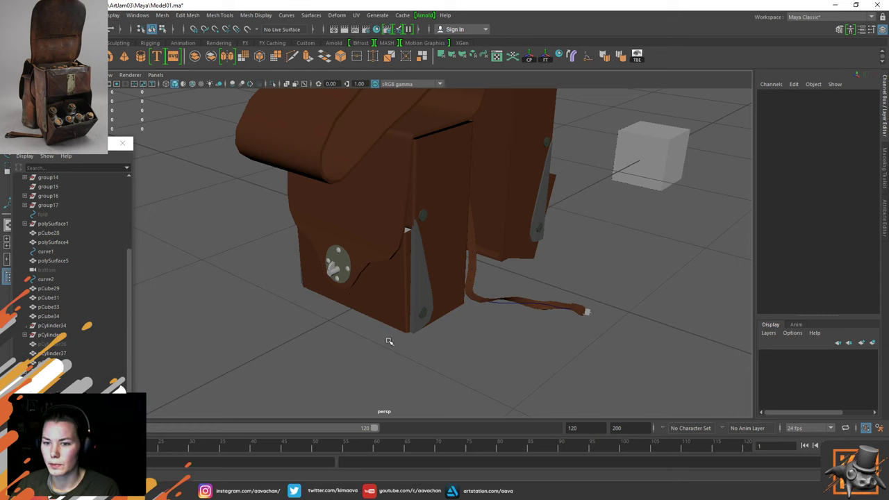
pyautogui.scroll(3, 389, 341)
pyautogui.click(420, 297)
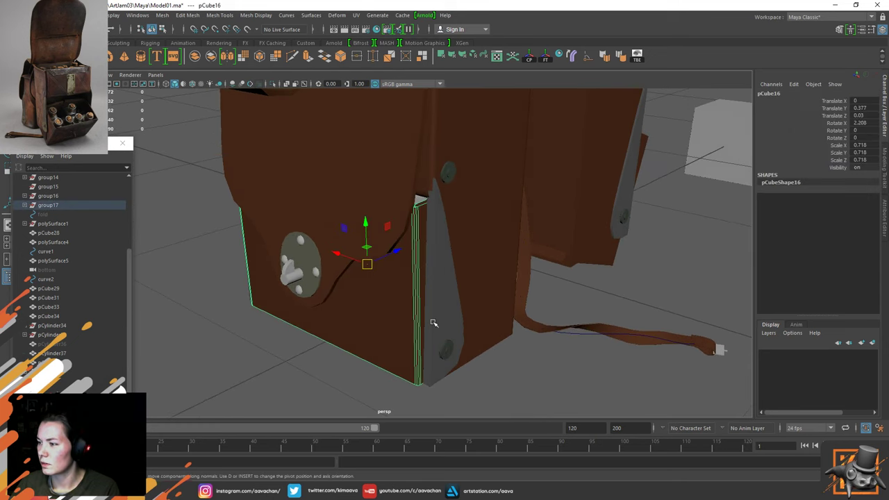
pyautogui.hotkey('ctrl', '1')
pyautogui.press('f')
pyautogui.scroll(3, 421, 313)
pyautogui.keyDown('alt'); pyautogui.moveTo(415, 332); pyautogui.dragTo(405, 292); pyautogui.keyUp('alt')
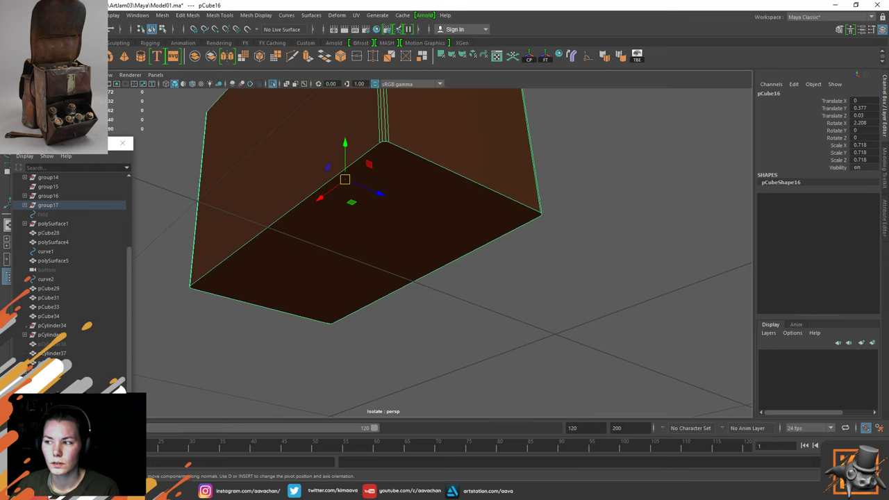
pyautogui.moveTo(407, 204)
pyautogui.keyDown('alt'); pyautogui.mouseDown()
pyautogui.moveTo(407, 248)
pyautogui.moveTo(399, 220)
pyautogui.mouseUp(); pyautogui.keyUp('alt')
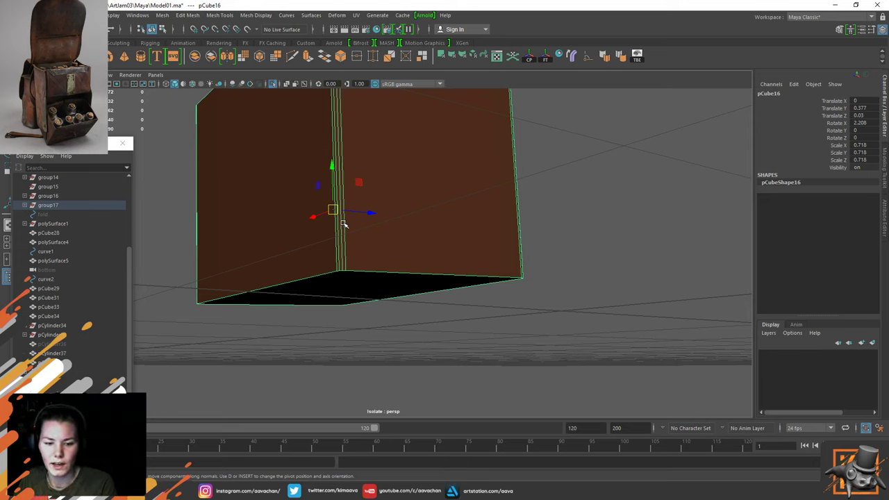
pyautogui.keyDown('alt'); pyautogui.moveTo(364, 280); pyautogui.dragTo(377, 236); pyautogui.keyUp('alt')
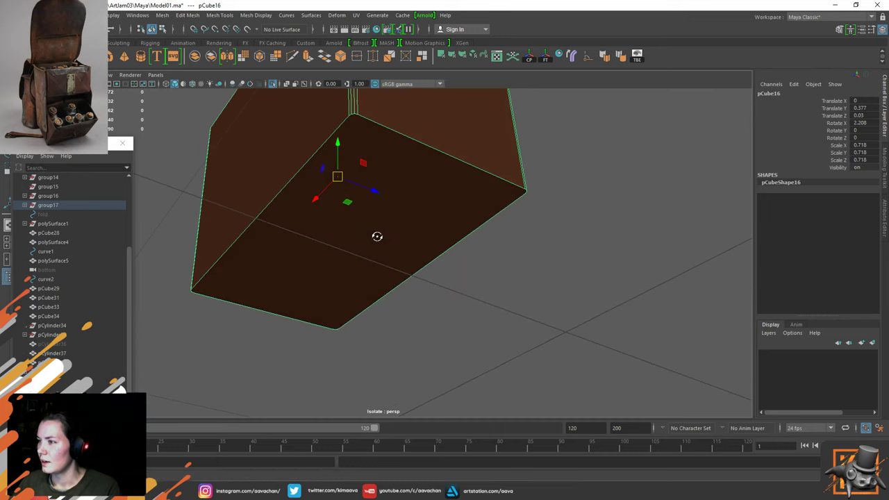
# Extrude the compartment box's bottom face with a local Z translation of -0.006
pyautogui.scroll(1, 340, 236)
pyautogui.moveTo(371, 155); pyautogui.dragTo(359, 168, button='right')
pyautogui.click(355, 143)
pyautogui.keyDown('alt'); pyautogui.moveTo(357, 162); pyautogui.dragTo(363, 172); pyautogui.keyUp('alt')
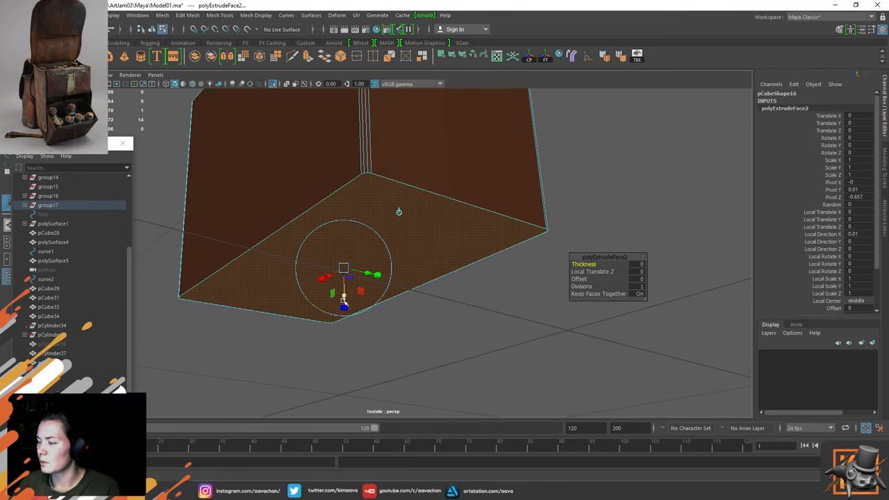
pyautogui.moveTo(343, 301); pyautogui.dragTo(343, 298)
pyautogui.press('w')
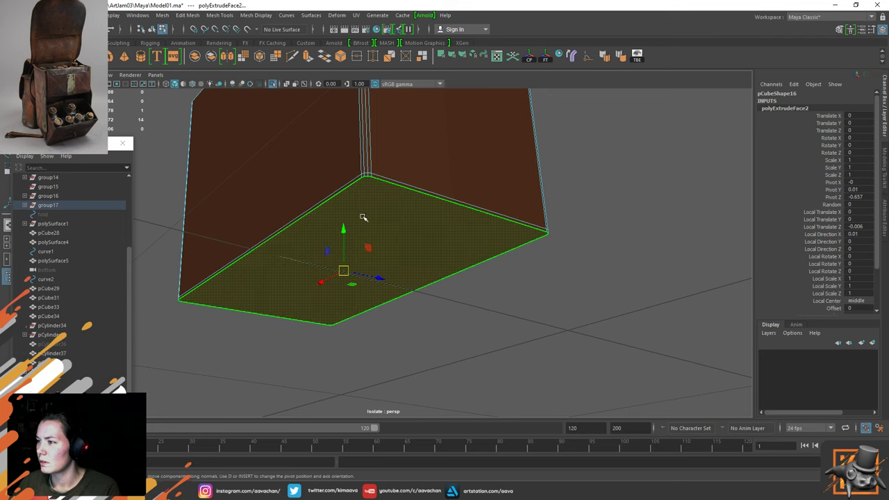
# Scale the extruded bottom face slightly within its plane, and check the box briefly in smooth preview as an object
pyautogui.press('r')
pyautogui.keyDown('ctrl'); pyautogui.moveTo(343, 232); pyautogui.dragTo(343, 233); pyautogui.keyUp('ctrl')
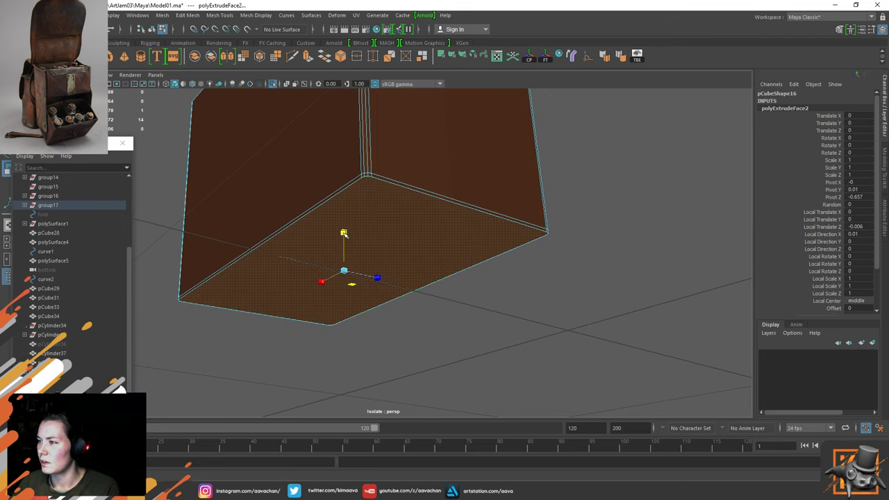
pyautogui.keyDown('alt'); pyautogui.moveTo(440, 224); pyautogui.dragTo(365, 144); pyautogui.keyUp('alt')
pyautogui.keyDown('alt'); pyautogui.moveTo(365, 144); pyautogui.dragTo(397, 251, button='middle'); pyautogui.keyUp('alt')
pyautogui.moveTo(373, 320); pyautogui.dragTo(373, 322)
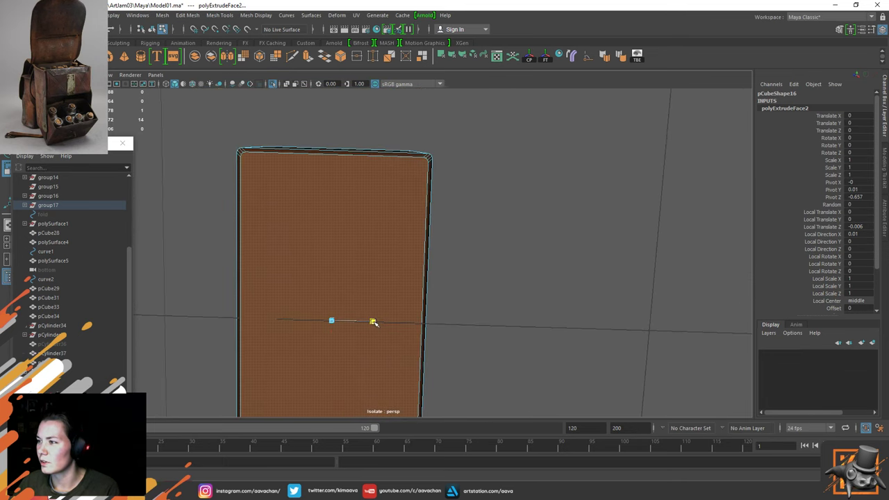
pyautogui.keyDown('alt'); pyautogui.moveTo(317, 238); pyautogui.dragTo(355, 266); pyautogui.keyUp('alt')
pyautogui.moveTo(355, 266); pyautogui.dragTo(387, 210, button='right')
pyautogui.click(377, 256)
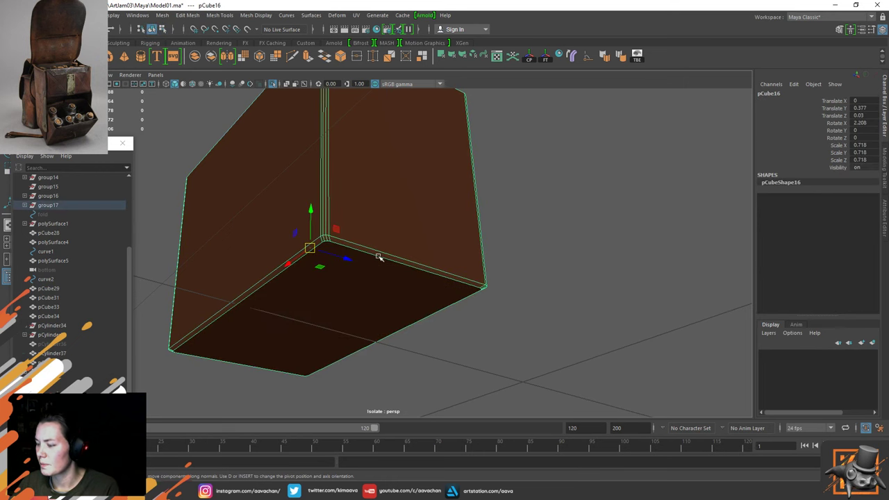
pyautogui.press('3')
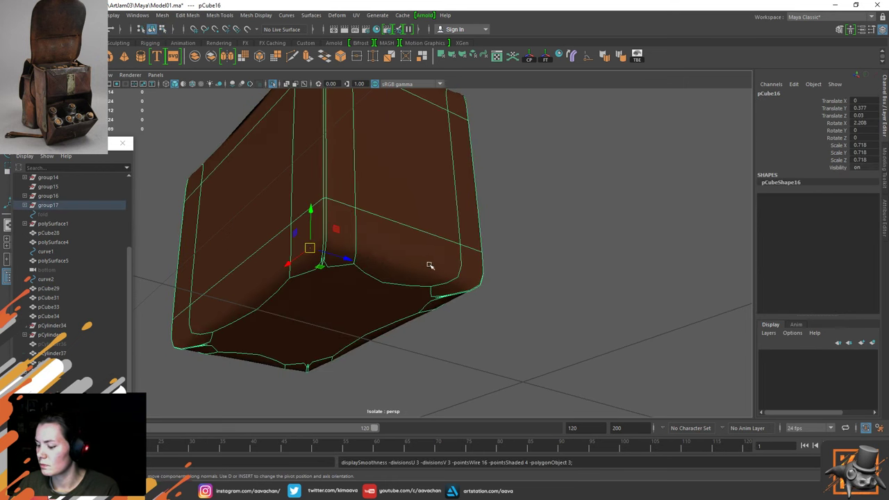
pyautogui.press('1')
# Extrude the bottom face again and scale it inward to inset a narrow border loop, and return to object selection
pyautogui.keyDown('alt'); pyautogui.moveTo(435, 262); pyautogui.dragTo(363, 276); pyautogui.keyUp('alt')
pyautogui.moveTo(340, 244); pyautogui.dragTo(323, 294, button='right')
pyautogui.click(325, 277)
pyautogui.press('r')
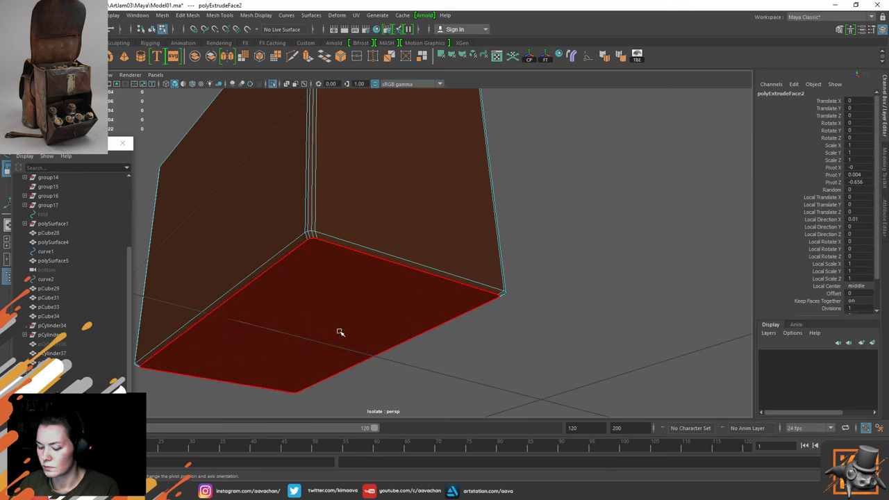
pyautogui.click(327, 314)
pyautogui.moveTo(336, 336); pyautogui.dragTo(276, 344)
pyautogui.press('w')
pyautogui.moveTo(324, 255); pyautogui.dragTo(375, 211, button='right')
pyautogui.click(587, 197)
pyautogui.click(399, 231)
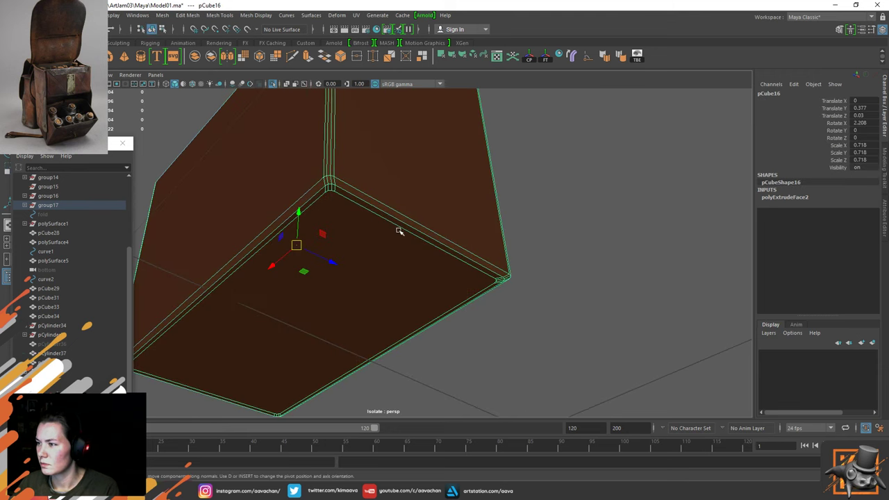
# Preview the compartment box smoothed to check its bottom and open rim, and return to the unsmoothed display
pyautogui.press('3')
pyautogui.keyDown('alt'); pyautogui.moveTo(402, 234); pyautogui.dragTo(264, 277); pyautogui.keyUp('alt')
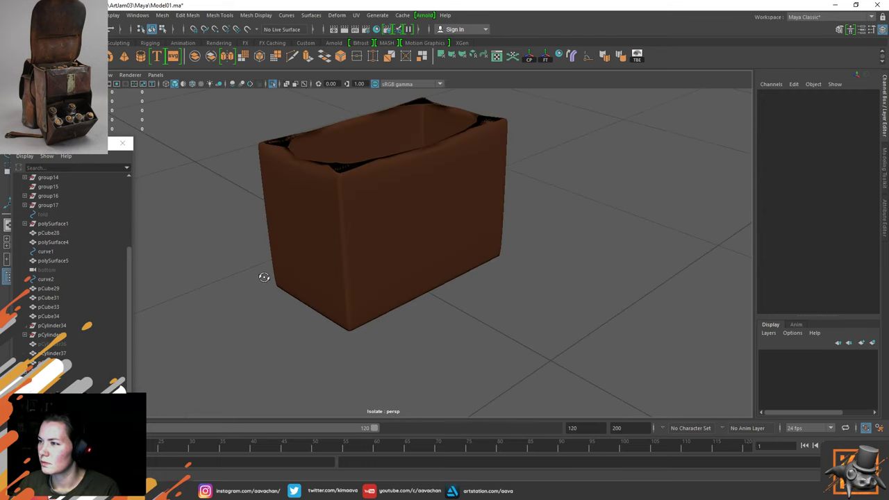
pyautogui.click(355, 240)
pyautogui.press('1')
pyautogui.press('f')
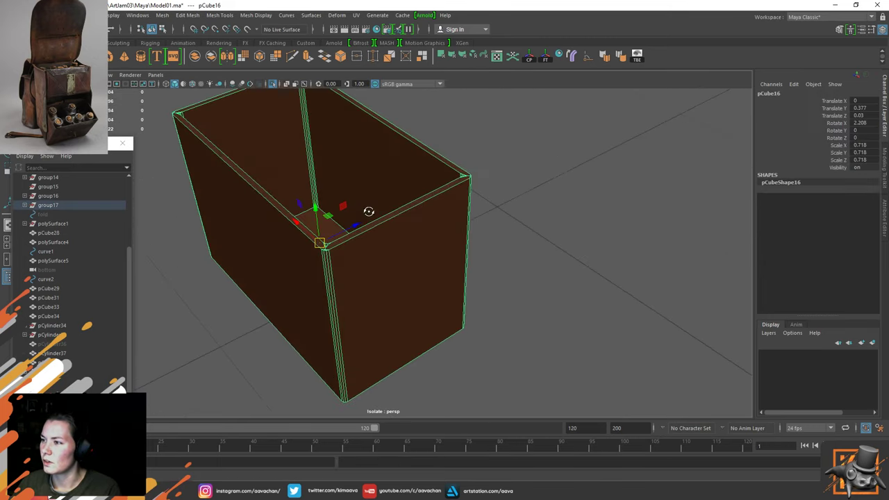
# Connect the inner and outer rim vertices beside the box's nearest bevelled corner with a new edge
pyautogui.keyDown('alt'); pyautogui.moveTo(369, 211); pyautogui.dragTo(319, 287); pyautogui.keyUp('alt')
pyautogui.keyDown('alt'); pyautogui.moveTo(319, 287); pyautogui.dragTo(413, 347, button='right'); pyautogui.keyUp('alt')
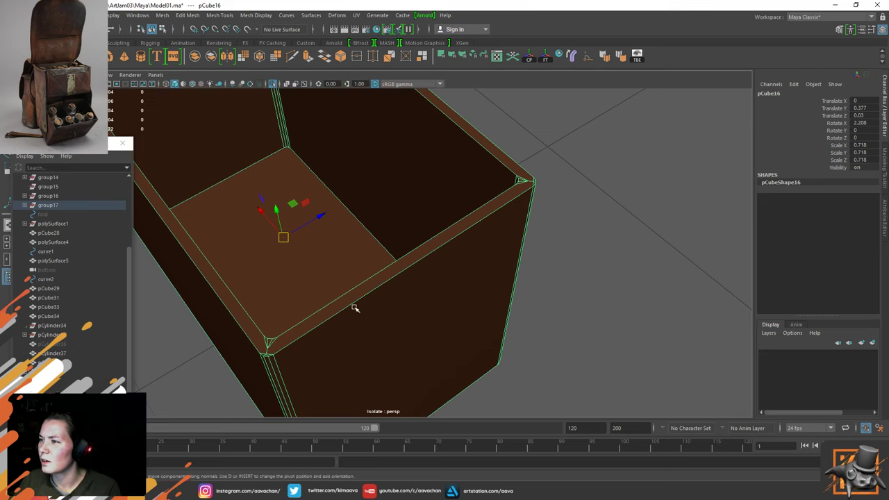
pyautogui.keyDown('alt'); pyautogui.moveTo(353, 307); pyautogui.dragTo(416, 306); pyautogui.keyUp('alt')
pyautogui.moveTo(415, 224); pyautogui.dragTo(370, 223, button='right')
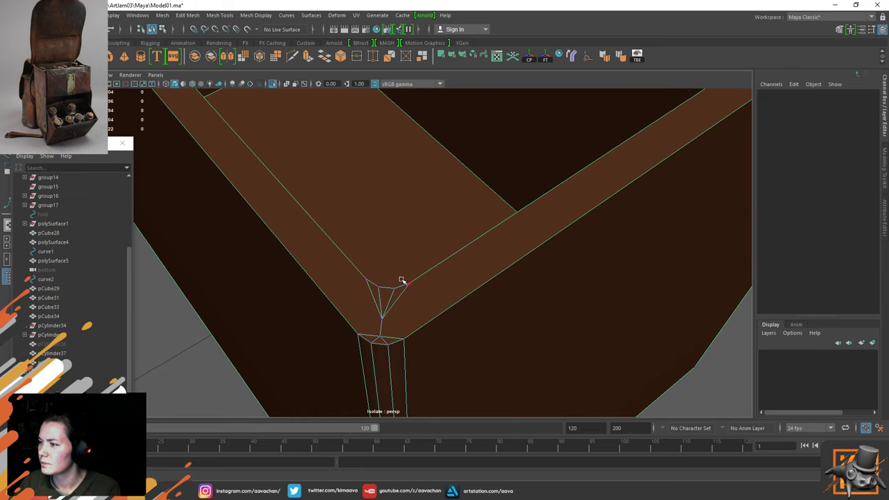
pyautogui.click(405, 284)
pyautogui.keyDown('shift'); pyautogui.moveTo(407, 329); pyautogui.dragTo(404, 387, button='right'); pyautogui.keyUp('shift')
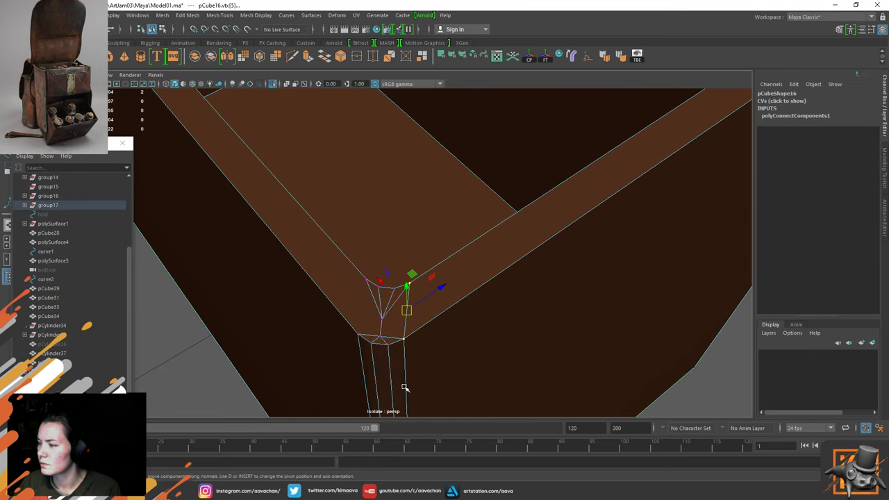
# Delete the two surplus triangle edges beside the new connecting edge at the rim corner
pyautogui.moveTo(390, 232); pyautogui.dragTo(397, 198, button='right')
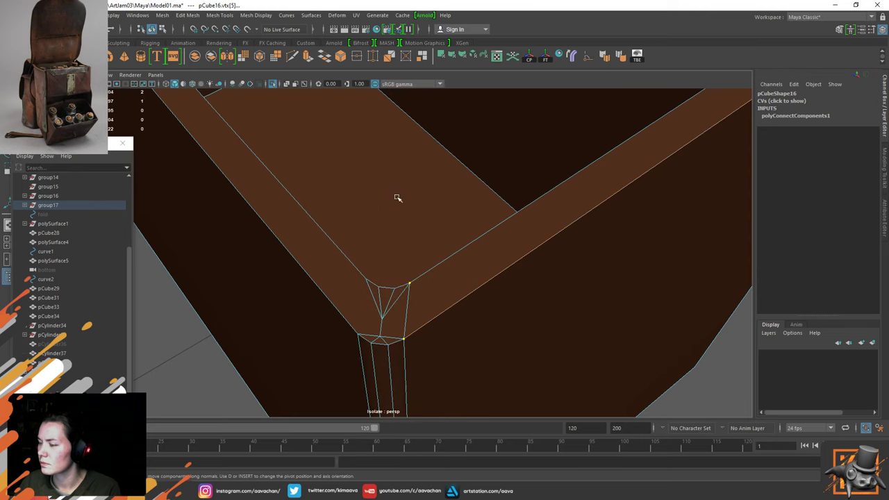
pyautogui.click(396, 294)
pyautogui.keyDown('shift'); pyautogui.moveTo(395, 329); pyautogui.dragTo(351, 341, button='right'); pyautogui.keyUp('shift')
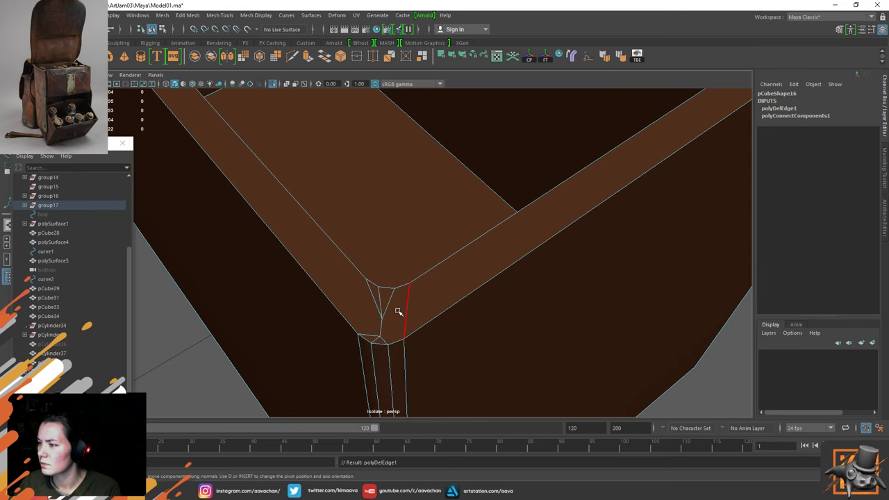
# Connect the next pair of inner and outer rim vertices at the nearest bevelled corner with a new edge
pyautogui.moveTo(399, 224); pyautogui.dragTo(337, 211, button='right')
pyautogui.click(394, 288)
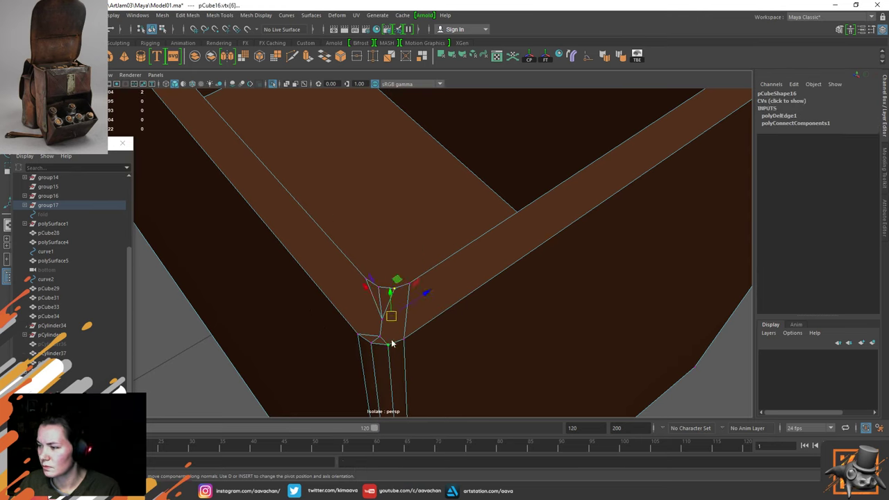
pyautogui.keyDown('shift'); pyautogui.moveTo(394, 342); pyautogui.dragTo(395, 390, button='right'); pyautogui.keyUp('shift')
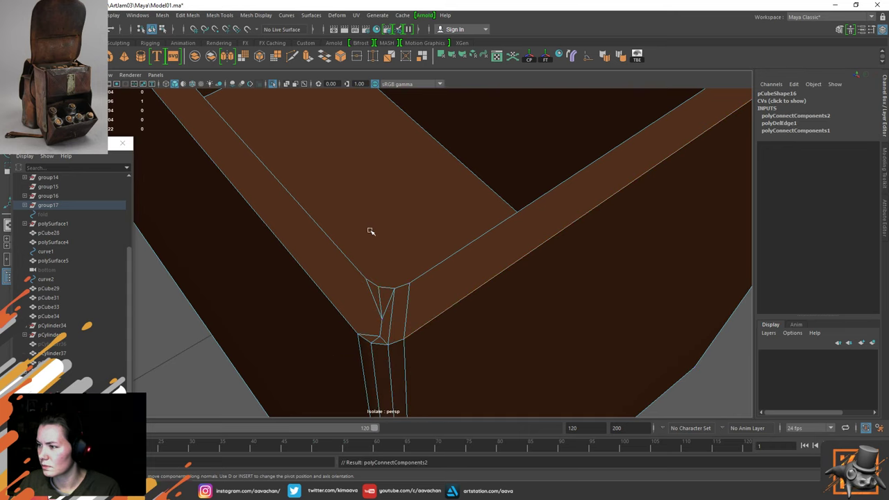
# Delete the remaining surplus triangle edges inside the nearest rim corner
pyautogui.click(380, 301)
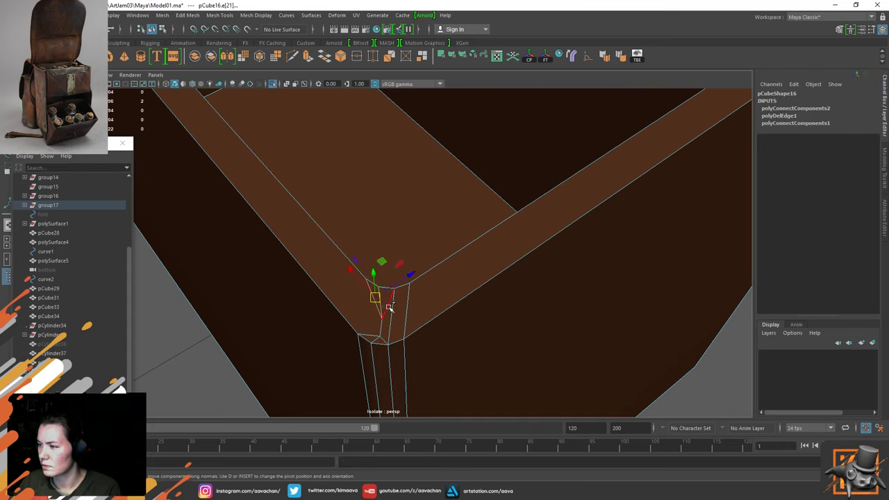
pyautogui.click(378, 328)
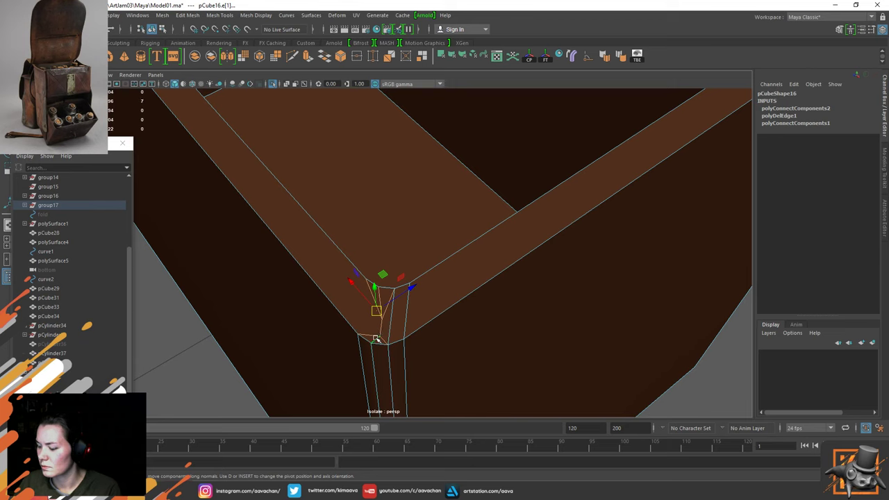
pyautogui.press('Delete')
# Connect the last two pairs of inner and outer vertices at the nearest rim corner and return to object selection
pyautogui.moveTo(371, 237); pyautogui.dragTo(317, 223, button='right')
pyautogui.click(366, 278)
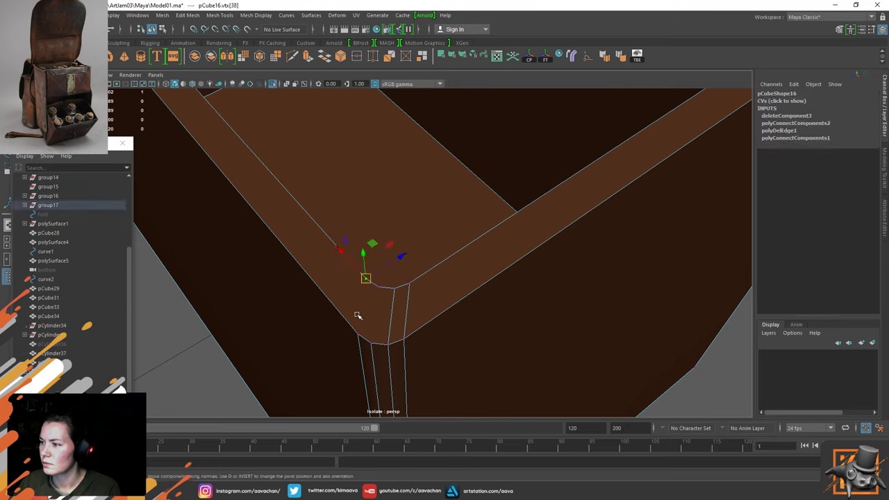
pyautogui.keyDown('shift'); pyautogui.click(357, 324); pyautogui.keyUp('shift')
pyautogui.keyDown('shift'); pyautogui.moveTo(357, 322); pyautogui.dragTo(347, 378, button='right'); pyautogui.keyUp('shift')
pyautogui.click(377, 287)
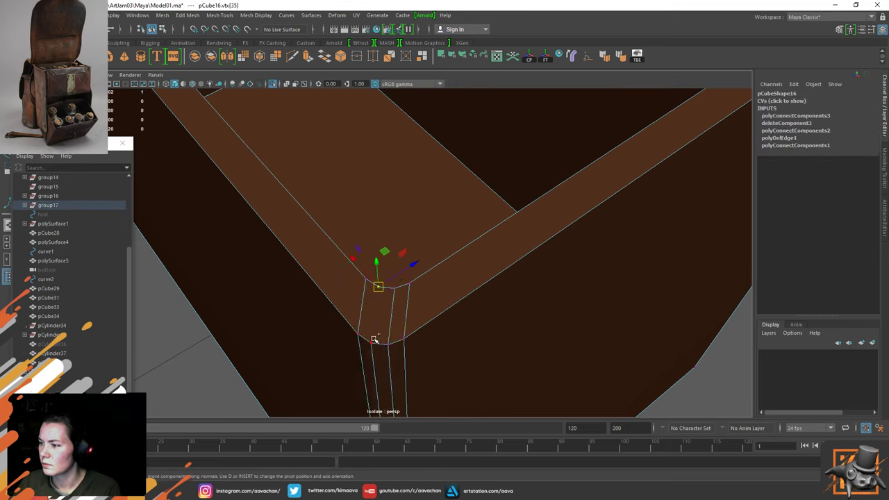
pyautogui.keyDown('shift'); pyautogui.click(373, 341); pyautogui.keyUp('shift')
pyautogui.press('g')
pyautogui.moveTo(374, 289); pyautogui.dragTo(421, 209, button='right')
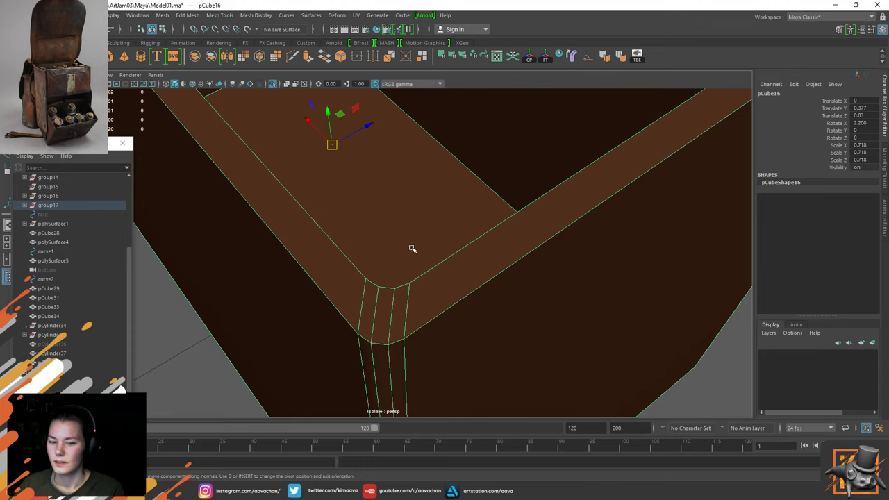
# Frame the second bevelled rim corner of the compartment box closely for edge editing
pyautogui.press('f')
pyautogui.keyDown('alt'); pyautogui.moveTo(486, 239); pyautogui.dragTo(478, 210); pyautogui.keyUp('alt')
pyautogui.keyDown('alt'); pyautogui.moveTo(470, 284); pyautogui.dragTo(482, 236, button='middle'); pyautogui.keyUp('alt')
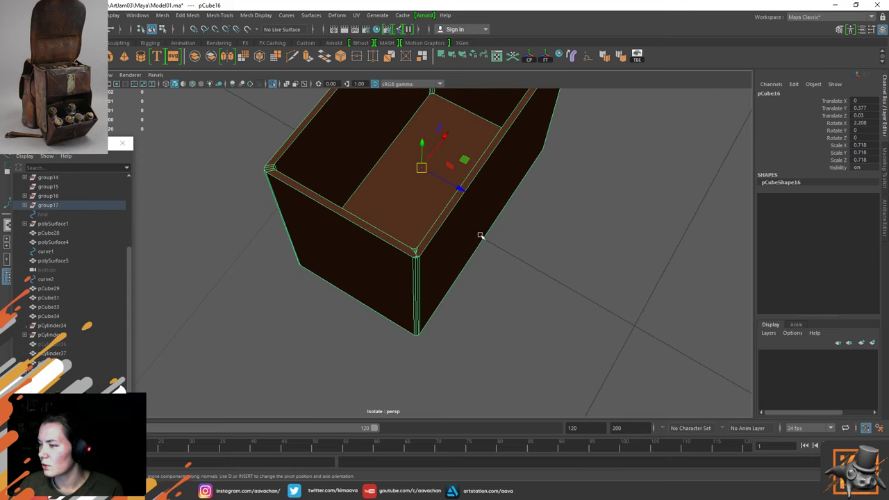
pyautogui.scroll(3, 439, 266)
pyautogui.moveTo(451, 261); pyautogui.dragTo(458, 178, button='right')
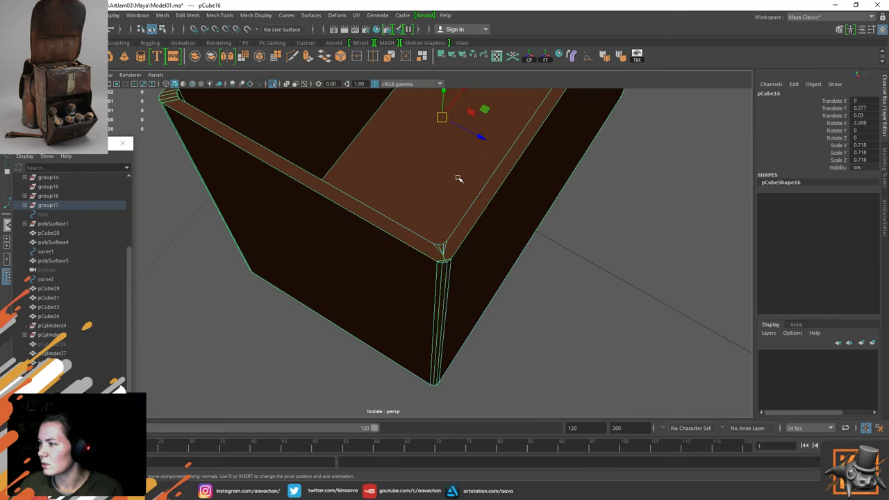
pyautogui.click(446, 255)
pyautogui.press('f')
pyautogui.keyDown('alt'); pyautogui.moveTo(434, 247); pyautogui.dragTo(432, 225, button='right'); pyautogui.keyUp('alt')
pyautogui.keyDown('shift'); pyautogui.click(414, 184); pyautogui.keyUp('shift')
pyautogui.keyDown('shift'); pyautogui.click(421, 258); pyautogui.keyUp('shift')
pyautogui.keyDown('shift'); pyautogui.click(412, 283); pyautogui.keyUp('shift')
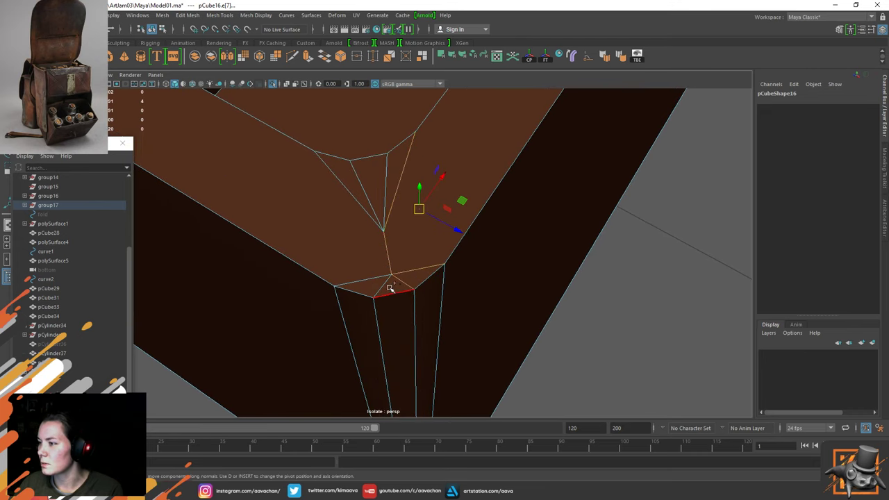
pyautogui.keyDown('shift'); pyautogui.click(386, 283); pyautogui.keyUp('shift')
pyautogui.keyDown('shift'); pyautogui.click(379, 278); pyautogui.keyUp('shift')
pyautogui.keyDown('shift'); pyautogui.click(368, 212); pyautogui.keyUp('shift')
pyautogui.click(374, 183)
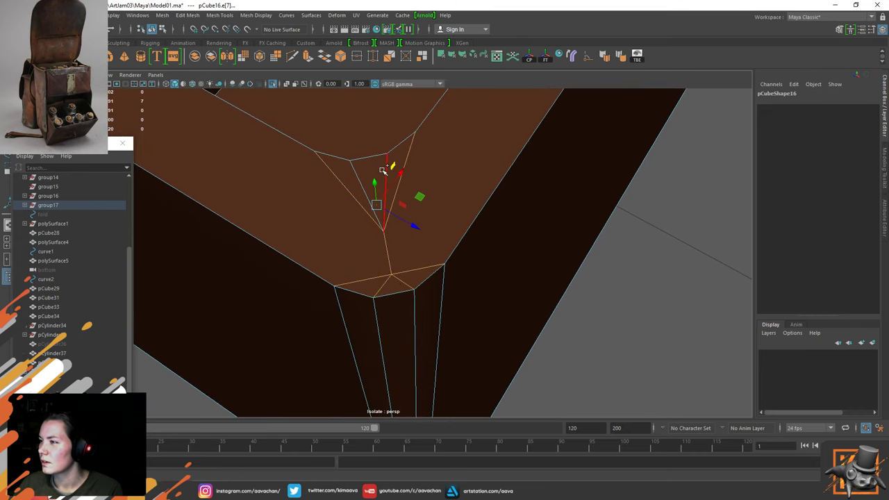
pyautogui.click(635, 258)
# Delete the four fan-shaped triangle edges running from the inner rim bevel at the second corner
pyautogui.click(358, 178)
pyautogui.keyDown('shift'); pyautogui.click(357, 178); pyautogui.keyUp('shift')
pyautogui.keyDown('shift'); pyautogui.click(339, 180); pyautogui.keyUp('shift')
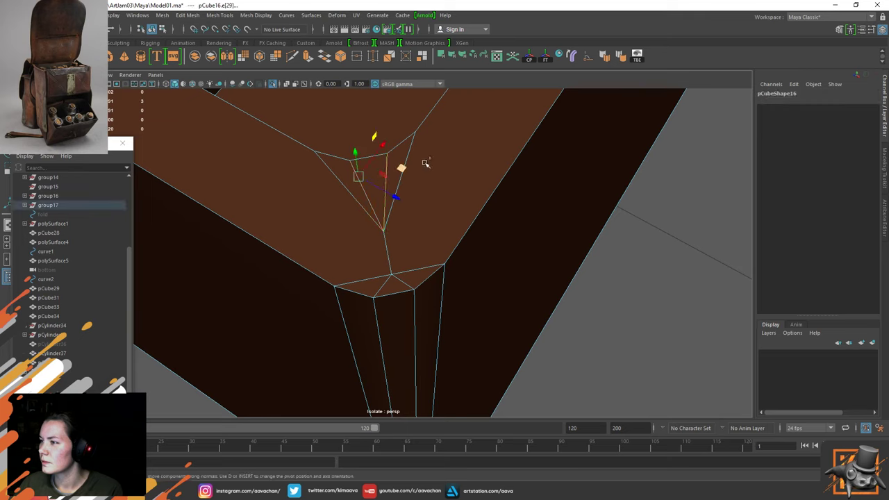
pyautogui.keyDown('shift'); pyautogui.click(410, 159); pyautogui.keyUp('shift')
pyautogui.keyDown('shift'); pyautogui.moveTo(413, 159); pyautogui.dragTo(378, 210, button='right'); pyautogui.keyUp('shift')
# Delete the surplus edges along the outer bevel of the second rim corner
pyautogui.click(365, 278)
pyautogui.keyDown('shift'); pyautogui.click(421, 260); pyautogui.keyUp('shift')
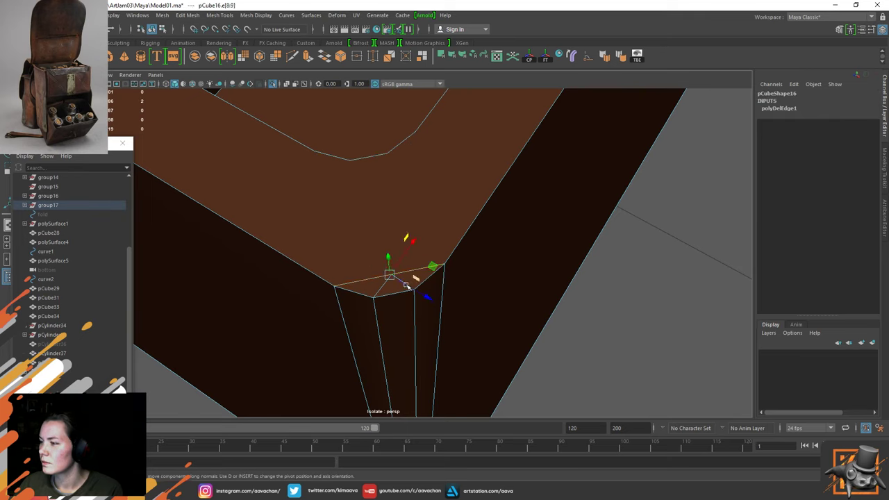
pyautogui.hotkey('ctrl', 'Delete')
pyautogui.click(393, 278)
pyautogui.hotkey('ctrl', 'BackSpace')
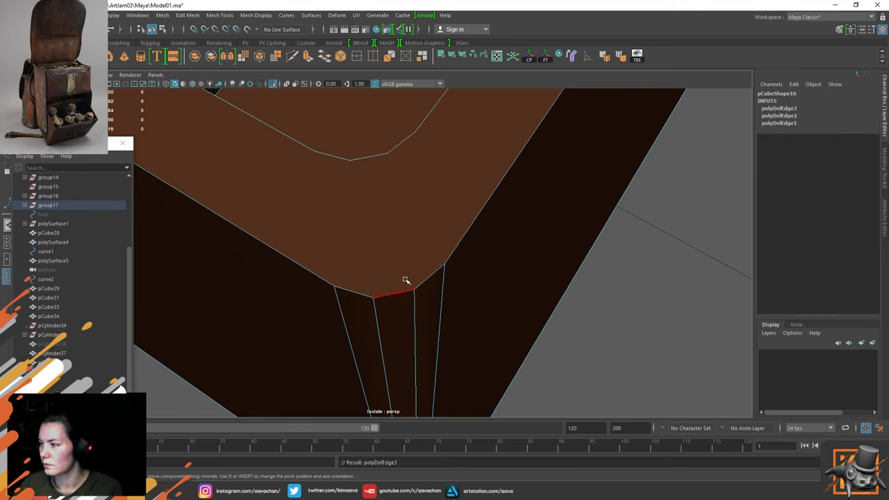
# Connect the first two pairs of matching inner and outer bevel vertices across the second rim corner
pyautogui.click(316, 153)
pyautogui.keyDown('shift'); pyautogui.rightClick(339, 269); pyautogui.keyUp('shift')
pyautogui.keyDown('shift'); pyautogui.moveTo(339, 269); pyautogui.dragTo(338, 321, button='right'); pyautogui.keyUp('shift')
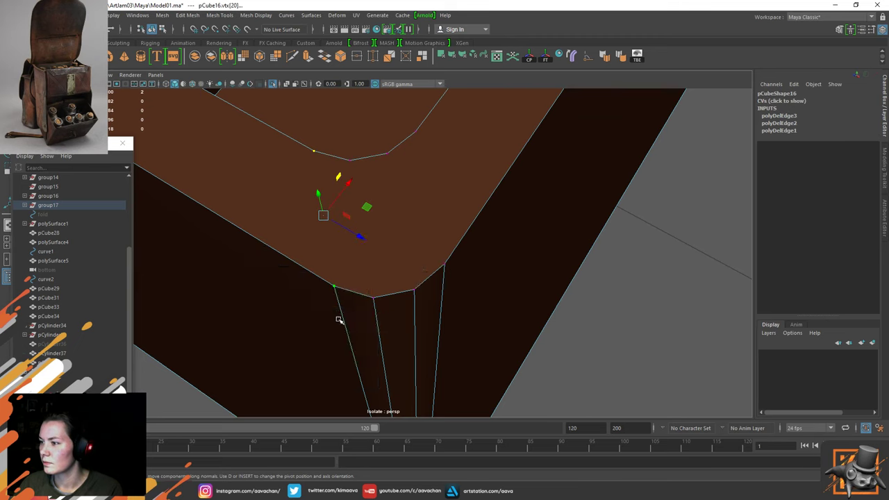
pyautogui.click(349, 160)
pyautogui.keyDown('shift'); pyautogui.click(379, 285); pyautogui.keyUp('shift')
pyautogui.press('g')
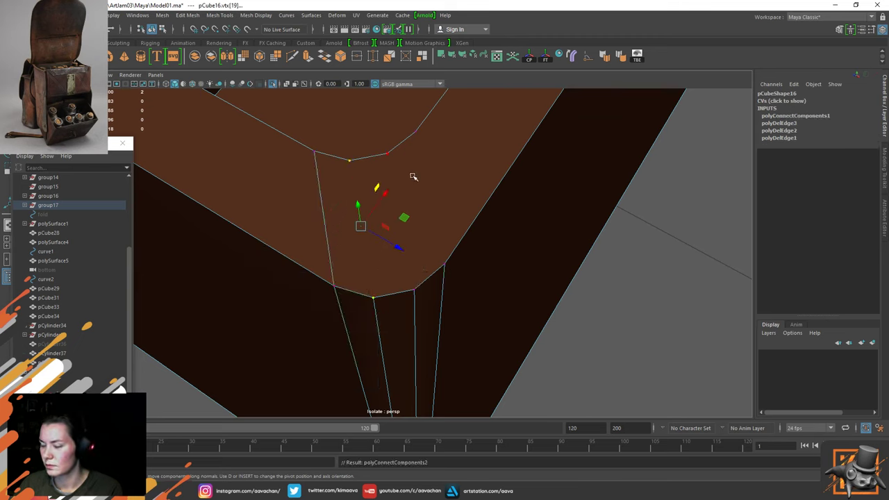
# Try to connect the third inner bevel vertex to the last outer bevel vertex, and undo that connection
pyautogui.click(390, 156)
pyautogui.keyDown('shift'); pyautogui.click(421, 261); pyautogui.keyUp('shift')
pyautogui.press('g')
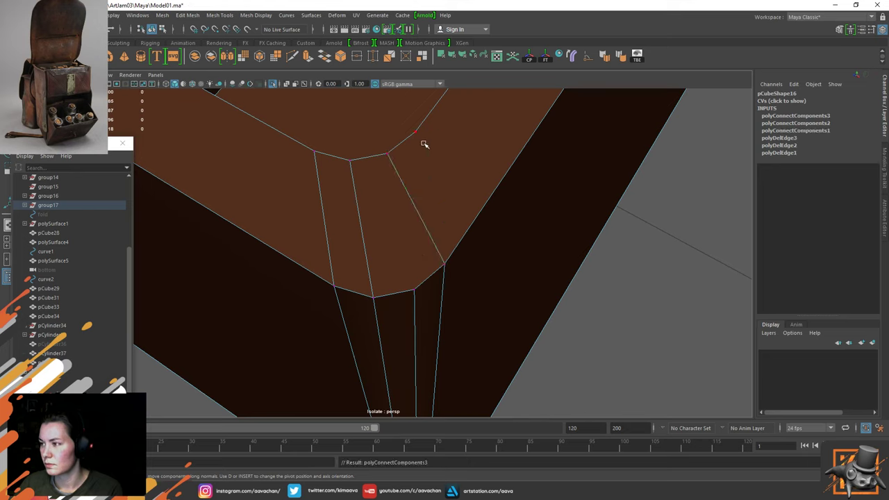
pyautogui.hotkey('ctrl', 'z')
# Connect the two remaining pairs of matching bevel vertices at the second rim corner and return to object selection
pyautogui.press('g')
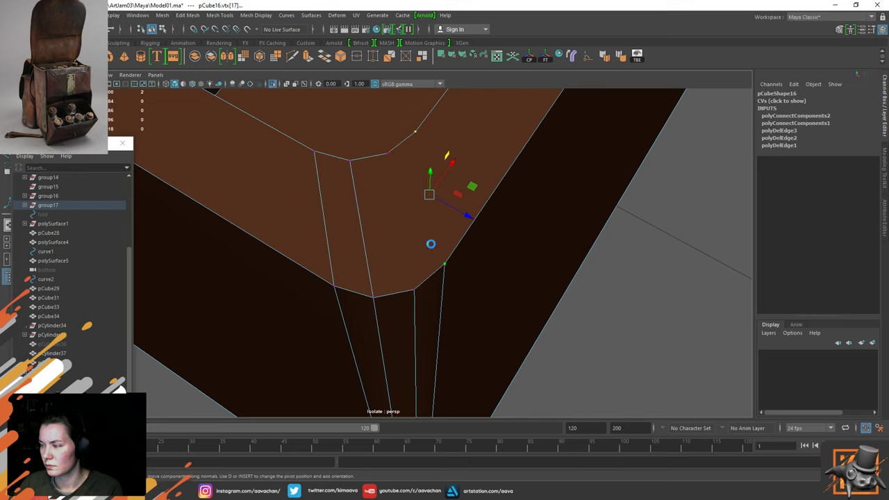
pyautogui.click(386, 153)
pyautogui.moveTo(401, 221); pyautogui.dragTo(480, 142, button='right')
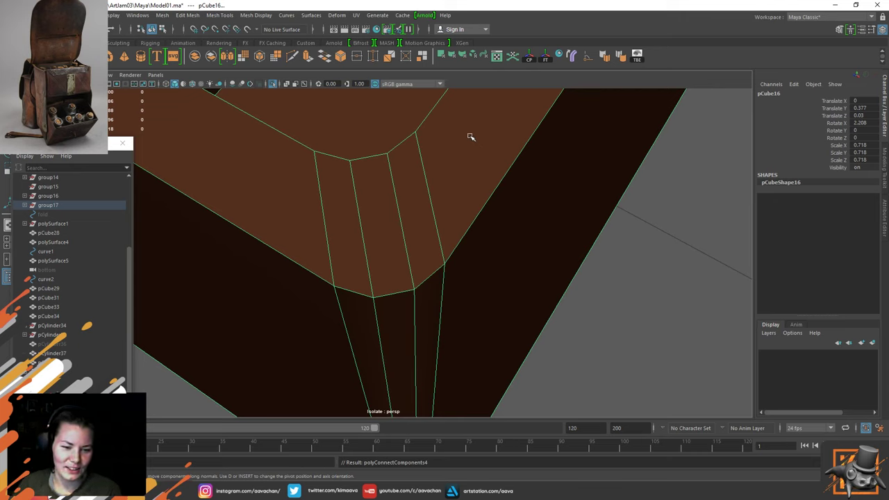
# Delete the four fan-shaped triangle edges at the inner bevel of the third rim corner
pyautogui.keyDown('alt'); pyautogui.moveTo(480, 113); pyautogui.dragTo(418, 196, button='right'); pyautogui.keyUp('alt')
pyautogui.keyDown('alt'); pyautogui.moveTo(546, 182); pyautogui.dragTo(470, 196); pyautogui.keyUp('alt')
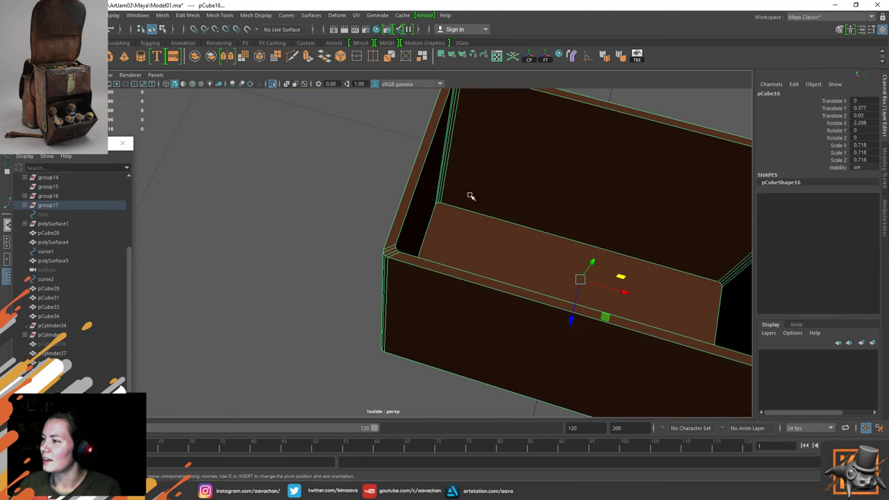
pyautogui.keyDown('alt'); pyautogui.moveTo(541, 252); pyautogui.dragTo(266, 178, button='middle'); pyautogui.keyUp('alt')
pyautogui.keyDown('alt'); pyautogui.moveTo(557, 224); pyautogui.dragTo(385, 181, button='middle'); pyautogui.keyUp('alt')
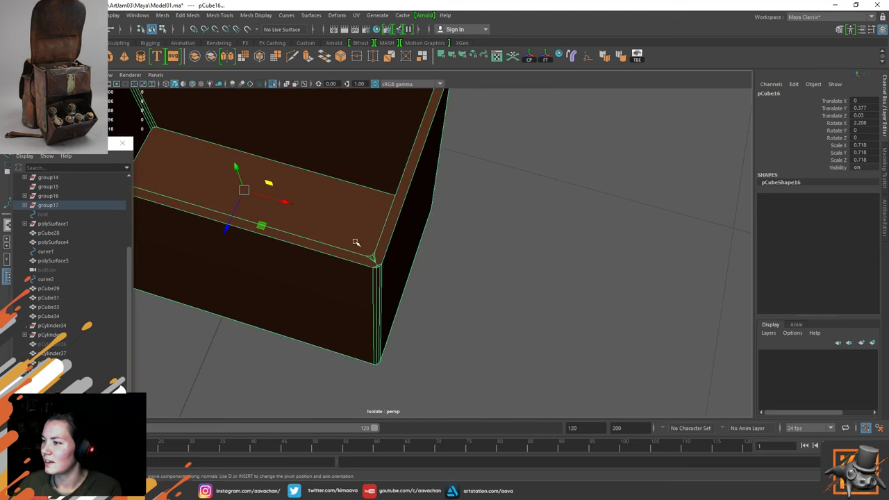
pyautogui.scroll(5, 356, 243)
pyautogui.scroll(-2, 346, 264)
pyautogui.moveTo(346, 264)
pyautogui.keyDown('alt'); pyautogui.mouseDown(button='middle')
pyautogui.moveTo(331, 252)
pyautogui.moveTo(351, 240)
pyautogui.moveTo(340, 250)
pyautogui.mouseUp(button='middle'); pyautogui.keyUp('alt')
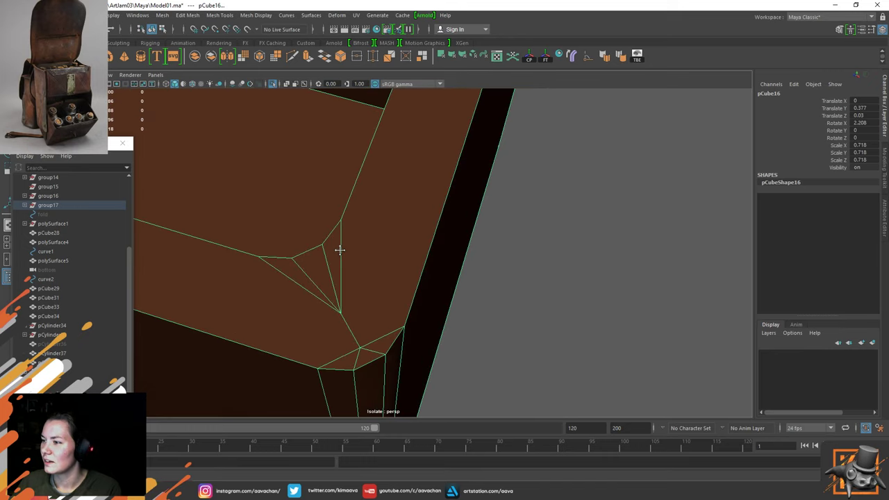
pyautogui.keyDown('alt'); pyautogui.moveTo(339, 250); pyautogui.dragTo(345, 262); pyautogui.keyUp('alt')
pyautogui.moveTo(349, 224); pyautogui.dragTo(333, 153, button='right')
pyautogui.click(344, 245)
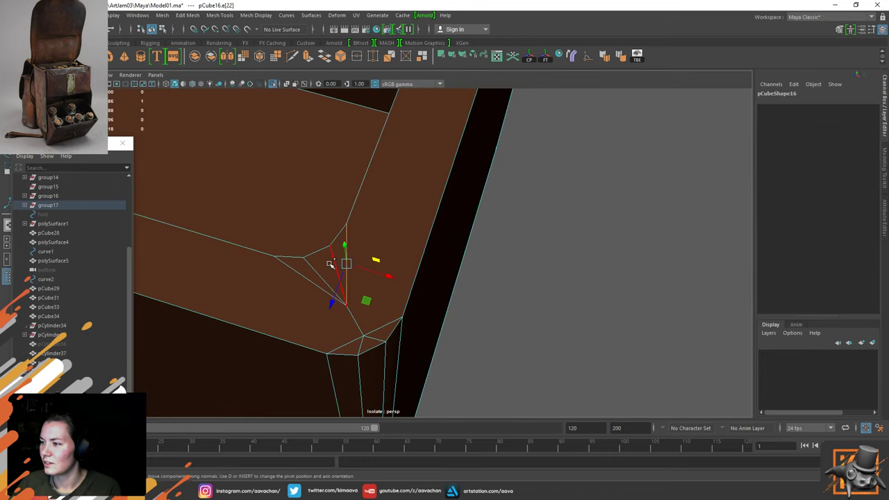
pyautogui.keyDown('shift'); pyautogui.click(330, 264); pyautogui.keyUp('shift')
pyautogui.keyDown('shift'); pyautogui.click(314, 270); pyautogui.keyUp('shift')
pyautogui.keyDown('shift'); pyautogui.click(299, 274); pyautogui.keyUp('shift')
pyautogui.keyDown('shift'); pyautogui.moveTo(299, 274); pyautogui.dragTo(253, 290, button='right'); pyautogui.keyUp('shift')
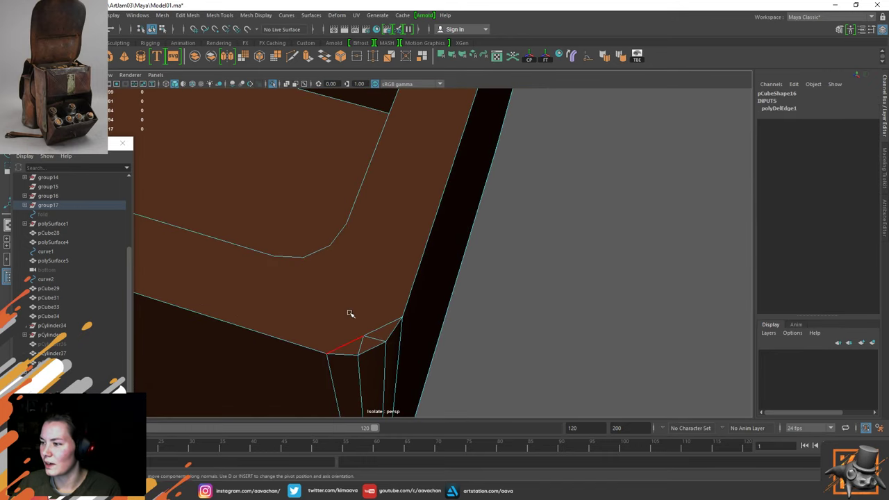
# Delete the surplus edges along the outer bevel of the third rim corner
pyautogui.click(371, 329)
pyautogui.keyDown('shift'); pyautogui.click(346, 339); pyautogui.keyUp('shift')
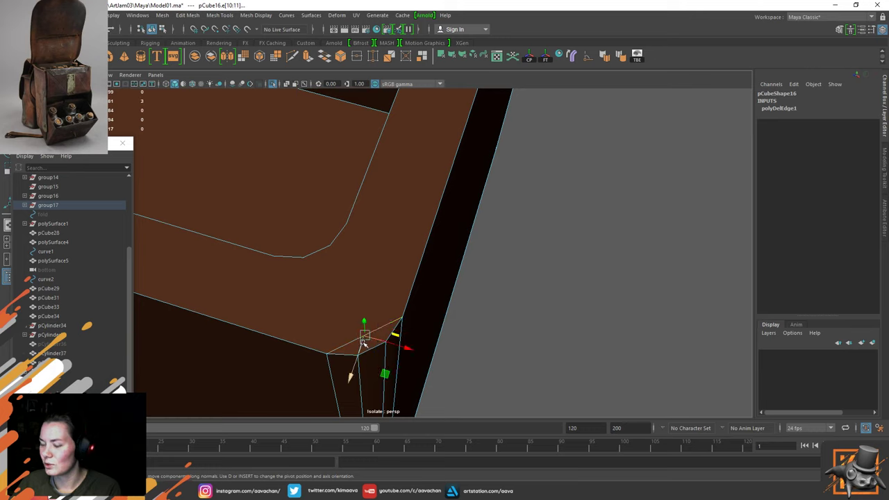
pyautogui.keyDown('shift'); pyautogui.moveTo(362, 343); pyautogui.dragTo(312, 331, button='right'); pyautogui.keyUp('shift')
pyautogui.click(401, 317)
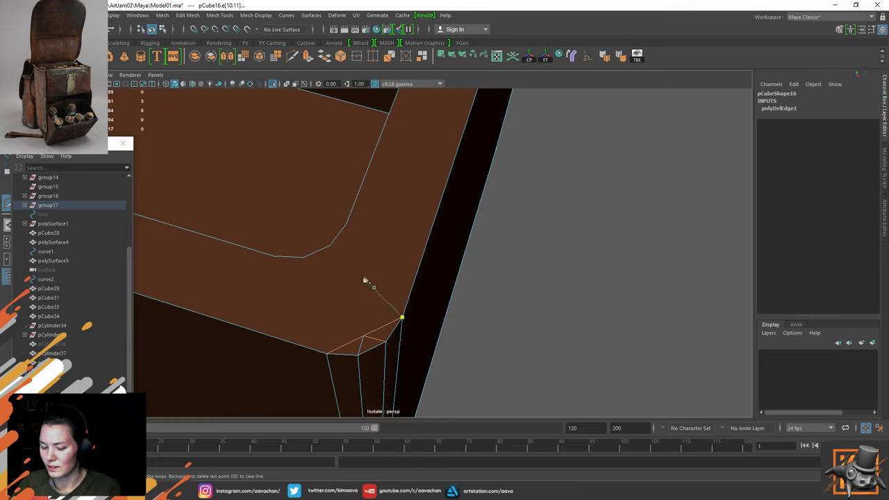
pyautogui.press('w')
pyautogui.keyDown('shift'); pyautogui.moveTo(367, 250); pyautogui.dragTo(315, 268, button='right'); pyautogui.keyUp('shift')
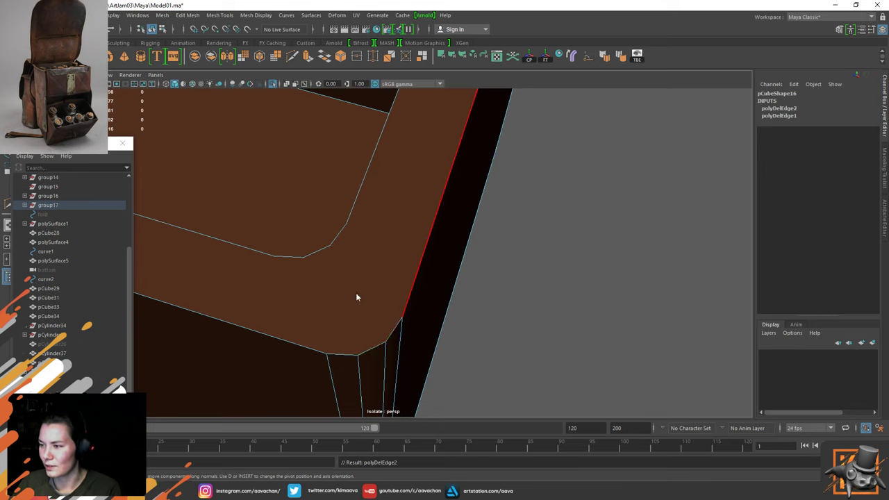
# Connect the first two pairs of matching inner and outer bevel vertices across the third rim corner
pyautogui.moveTo(357, 222); pyautogui.dragTo(298, 220, button='right')
pyautogui.click(275, 258)
pyautogui.keyDown('shift'); pyautogui.moveTo(332, 315); pyautogui.dragTo(326, 368, button='right'); pyautogui.keyUp('shift')
pyautogui.click(304, 258)
pyautogui.keyDown('shift'); pyautogui.click(358, 346); pyautogui.keyUp('shift')
pyautogui.press('g')
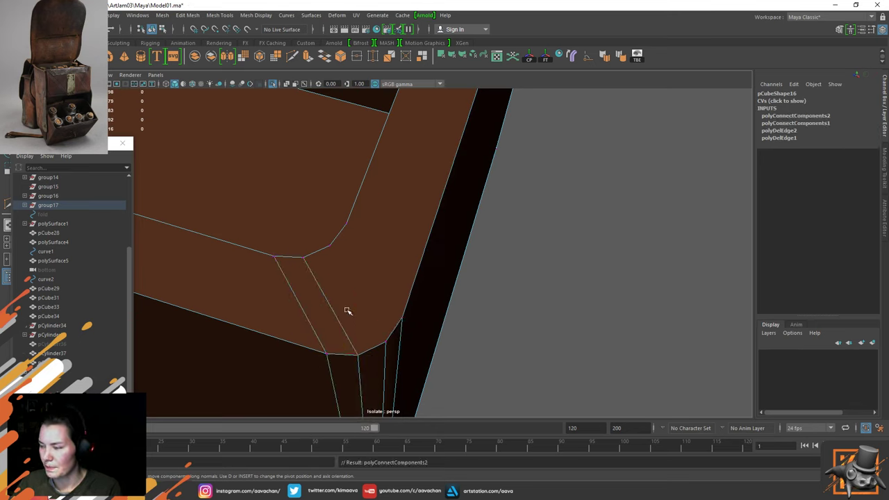
# Connect the two remaining pairs of matching bevel vertices across the third rim corner
pyautogui.click(331, 247)
pyautogui.keyDown('shift'); pyautogui.click(384, 336); pyautogui.keyUp('shift')
pyautogui.press('g')
pyautogui.click(346, 225)
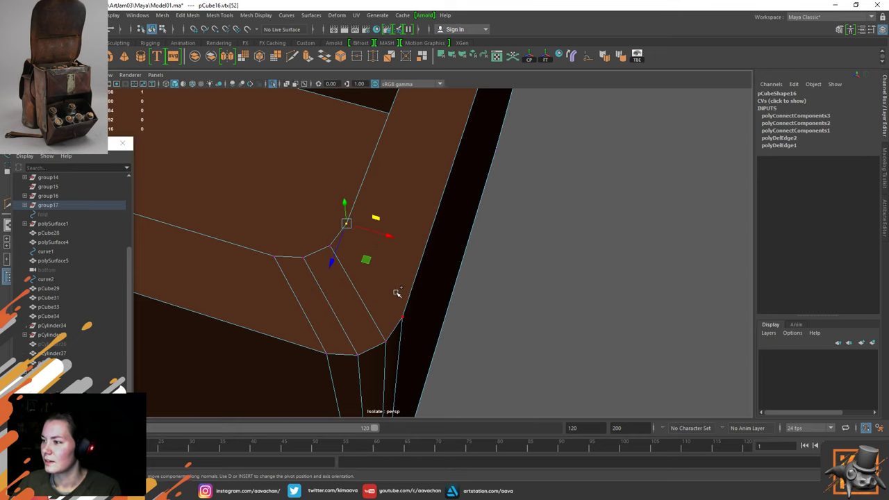
pyautogui.keyDown('shift'); pyautogui.click(400, 314); pyautogui.keyUp('shift')
pyautogui.press('g')
# Delete all surplus triangle edges between the inner and outer bevels of the box's last uncleaned rim corner
pyautogui.keyDown('alt'); pyautogui.moveTo(398, 252); pyautogui.dragTo(362, 222); pyautogui.keyUp('alt')
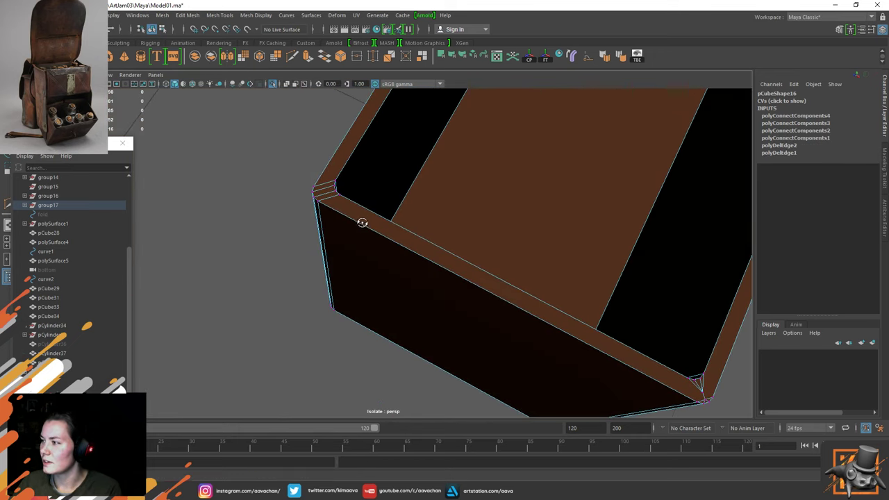
pyautogui.keyDown('alt'); pyautogui.moveTo(436, 253); pyautogui.dragTo(321, 222, button='middle'); pyautogui.keyUp('alt')
pyautogui.keyDown('alt'); pyautogui.moveTo(321, 222); pyautogui.dragTo(427, 291, button='right'); pyautogui.keyUp('alt')
pyautogui.keyDown('alt'); pyautogui.moveTo(277, 255); pyautogui.dragTo(360, 254, button='middle'); pyautogui.keyUp('alt')
pyautogui.keyDown('alt'); pyautogui.moveTo(359, 255); pyautogui.dragTo(340, 254, button='right'); pyautogui.keyUp('alt')
pyautogui.moveTo(375, 224); pyautogui.dragTo(360, 199, button='right')
pyautogui.click(357, 245)
pyautogui.keyDown('shift'); pyautogui.click(369, 237); pyautogui.keyUp('shift')
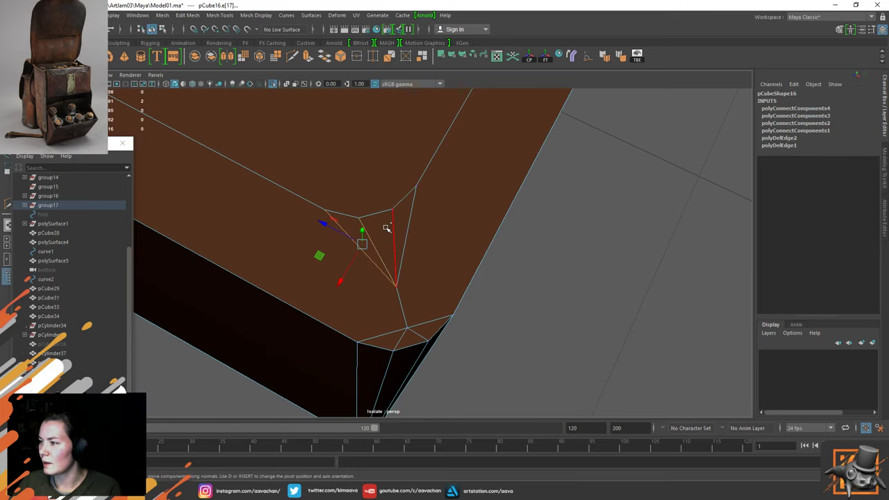
pyautogui.keyDown('shift'); pyautogui.click(390, 230); pyautogui.keyUp('shift')
pyautogui.keyDown('shift'); pyautogui.click(411, 218); pyautogui.keyUp('shift')
pyautogui.keyDown('shift'); pyautogui.click(400, 306); pyautogui.keyUp('shift')
pyautogui.keyDown('shift'); pyautogui.click(391, 327); pyautogui.keyUp('shift')
pyautogui.keyDown('shift'); pyautogui.click(406, 334); pyautogui.keyUp('shift')
pyautogui.keyDown('shift'); pyautogui.click(420, 318); pyautogui.keyUp('shift')
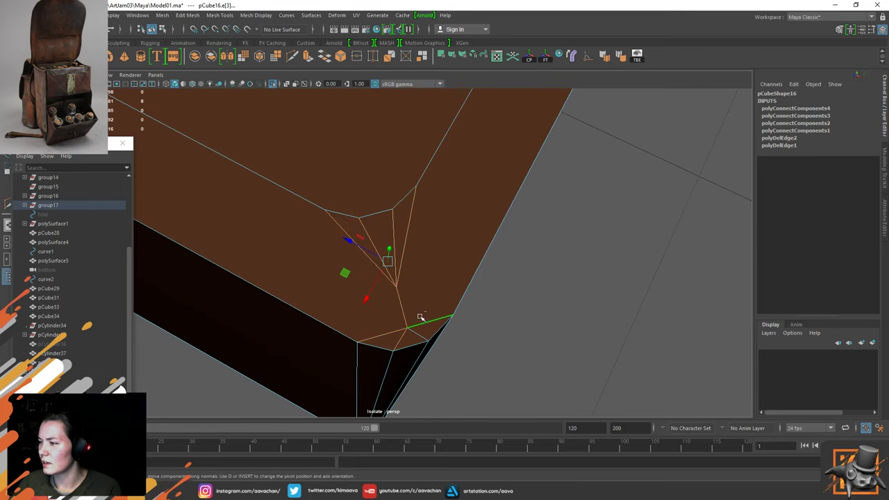
pyautogui.keyDown('shift'); pyautogui.click(418, 334); pyautogui.keyUp('shift')
pyautogui.keyDown('shift'); pyautogui.moveTo(423, 284); pyautogui.dragTo(386, 297, button='right'); pyautogui.keyUp('shift')
# Connect the first pair of matching inner and outer bevel vertices at the last rim corner
pyautogui.moveTo(396, 224); pyautogui.dragTo(355, 226, button='right')
pyautogui.click(325, 209)
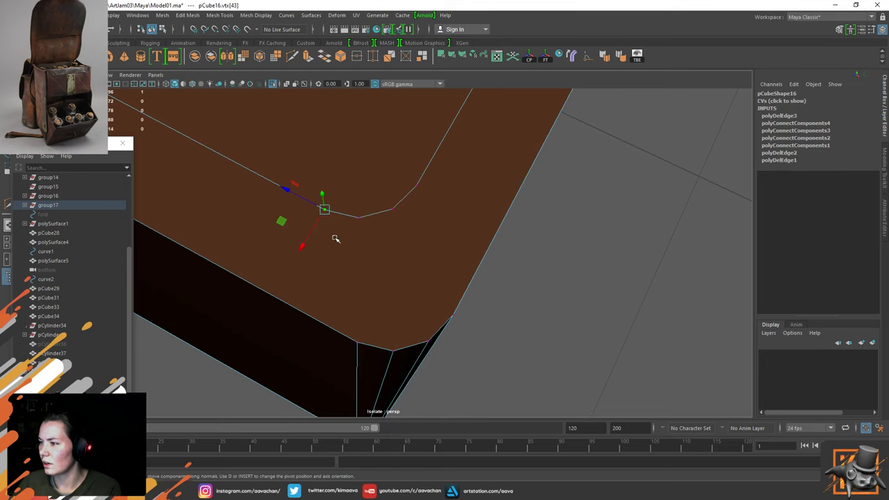
pyautogui.keyDown('shift'); pyautogui.click(362, 340); pyautogui.keyUp('shift')
pyautogui.keyDown('shift'); pyautogui.moveTo(357, 298); pyautogui.dragTo(360, 323, button='right'); pyautogui.keyUp('shift')
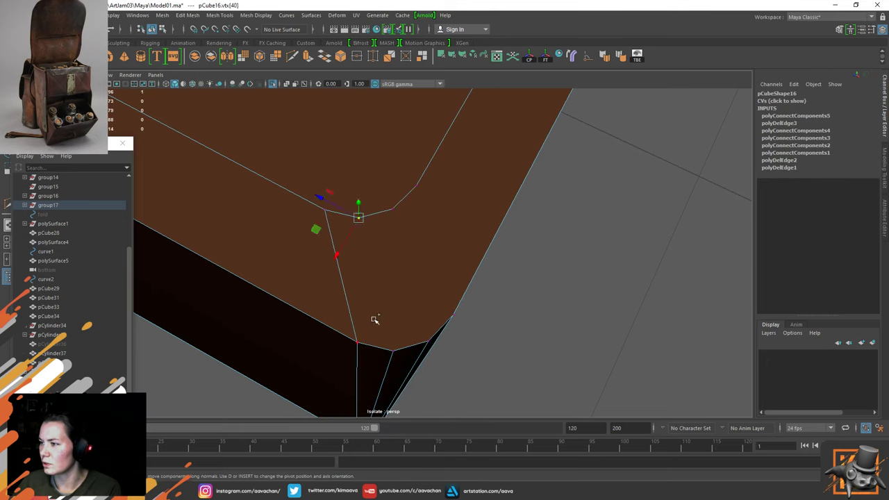
pyautogui.keyDown('shift'); pyautogui.click(379, 333); pyautogui.keyUp('shift')
pyautogui.press('g')
pyautogui.click(409, 237)
pyautogui.hotkey('ctrl', 'z')
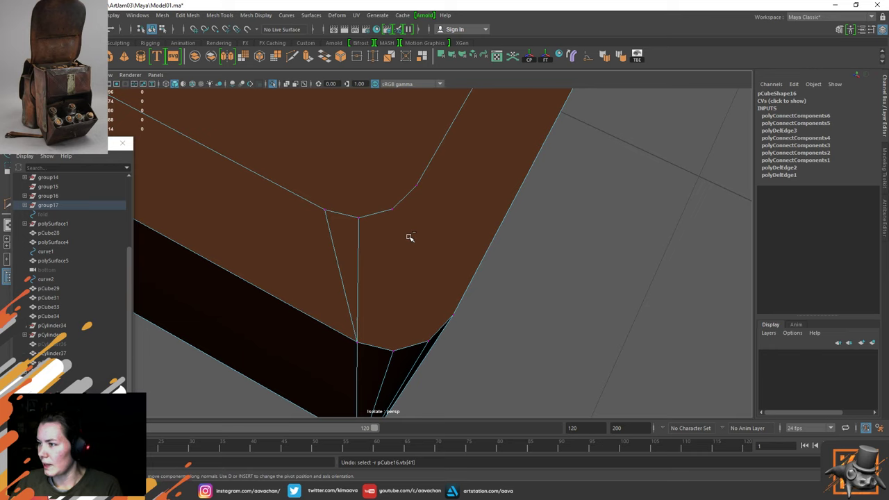
pyautogui.hotkey('ctrl', 'z')
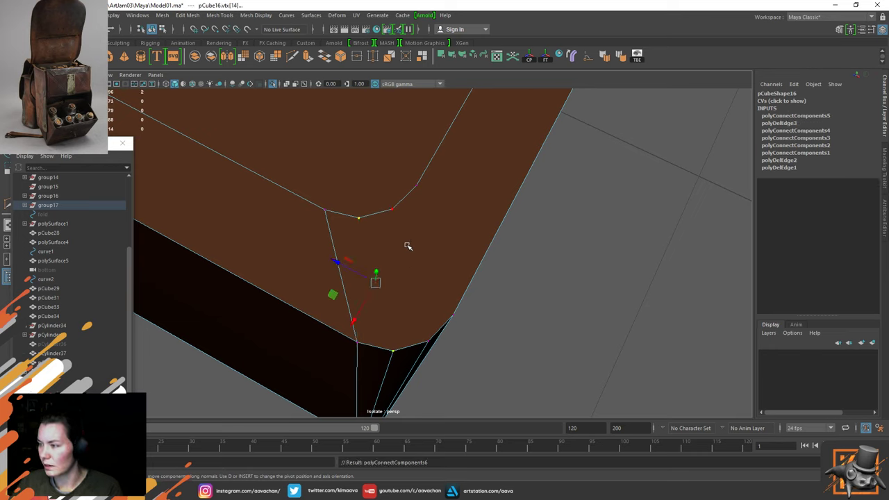
# Connect the three remaining pairs of matching inner and outer bevel vertices at the last rim corner
pyautogui.press('g')
pyautogui.click(407, 243)
pyautogui.keyDown('shift'); pyautogui.click(426, 325); pyautogui.keyUp('shift')
pyautogui.press('g')
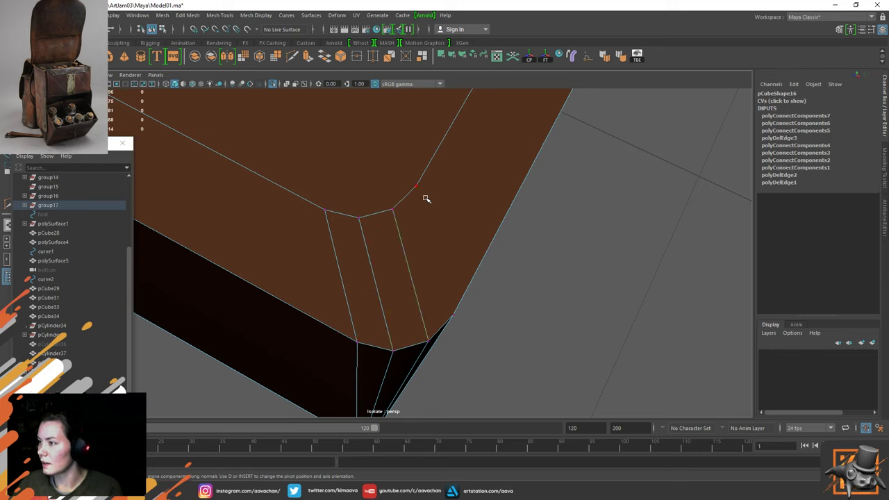
pyautogui.click(422, 193)
pyautogui.keyDown('shift'); pyautogui.click(452, 297); pyautogui.keyUp('shift')
pyautogui.press('g')
pyautogui.moveTo(446, 236); pyautogui.dragTo(489, 207, button='right')
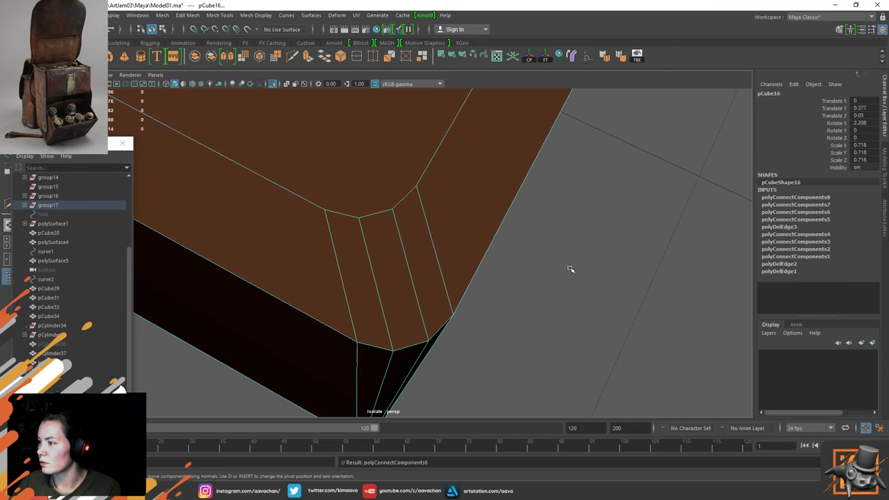
# Delete the construction history of the front compartment box
pyautogui.click(571, 269)
pyautogui.click(447, 252)
pyautogui.hotkey('alt', 'shift', 'd')
pyautogui.scroll(-4, 448, 252)
pyautogui.click(469, 250)
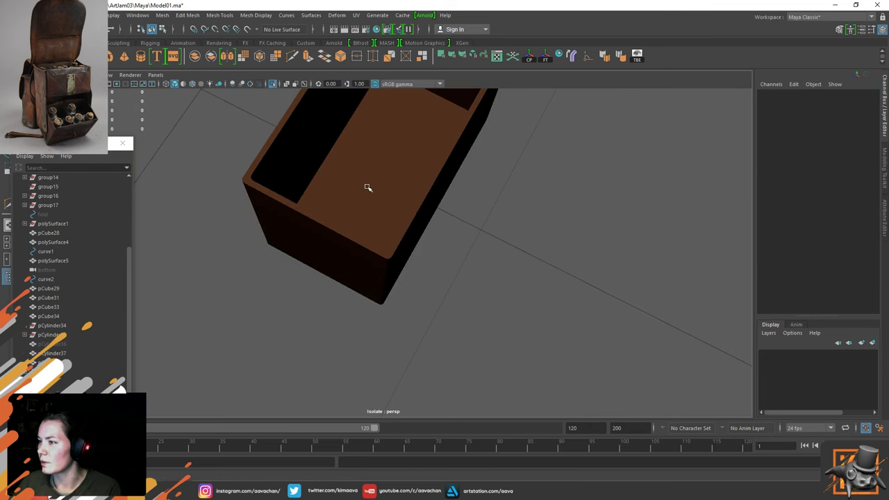
pyautogui.keyDown('alt'); pyautogui.moveTo(367, 187); pyautogui.dragTo(395, 276); pyautogui.keyUp('alt')
pyautogui.click(398, 277)
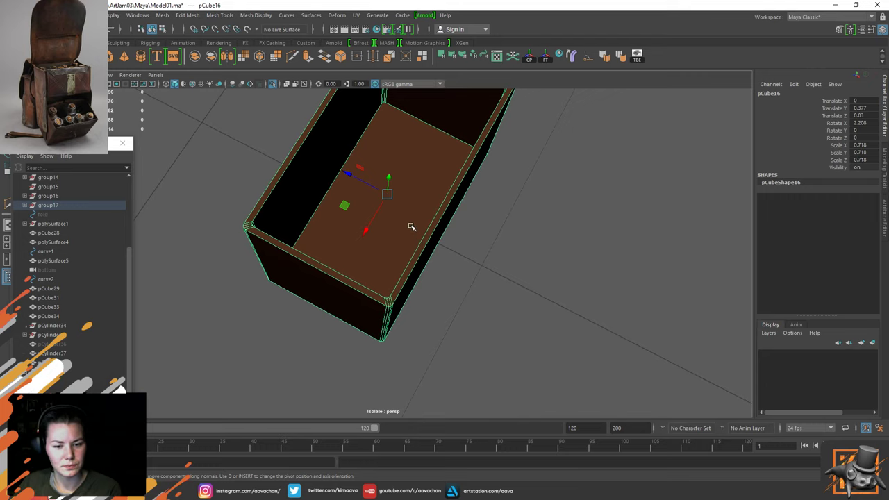
pyautogui.keyDown('alt'); pyautogui.moveTo(411, 226); pyautogui.dragTo(522, 241); pyautogui.keyUp('alt')
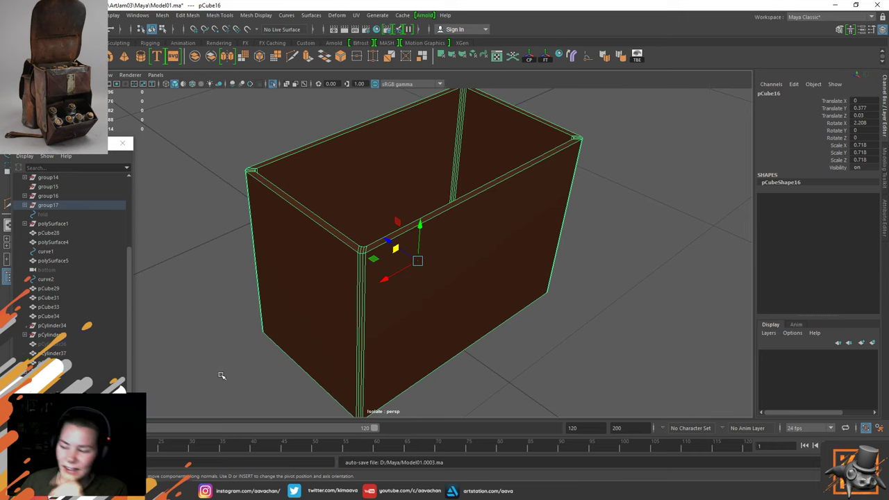
# Examine the front compartment box within the full saddlebag and in isolation, and check its smoothed preview from below
pyautogui.keyDown('alt'); pyautogui.moveTo(409, 212); pyautogui.dragTo(369, 273); pyautogui.keyUp('alt')
pyautogui.hotkey('ctrl', '1')
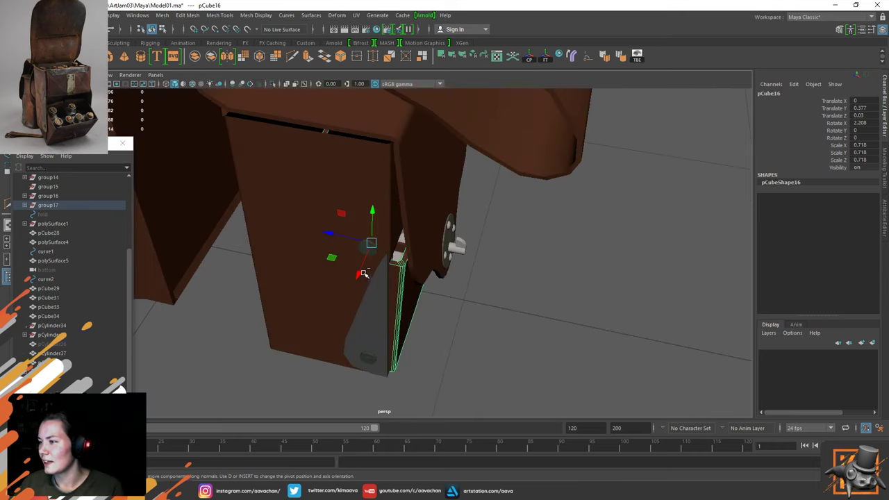
pyautogui.keyDown('alt'); pyautogui.moveTo(417, 293); pyautogui.dragTo(318, 262); pyautogui.keyUp('alt')
pyautogui.keyDown('alt'); pyautogui.moveTo(453, 297); pyautogui.dragTo(359, 256, button='middle'); pyautogui.keyUp('alt')
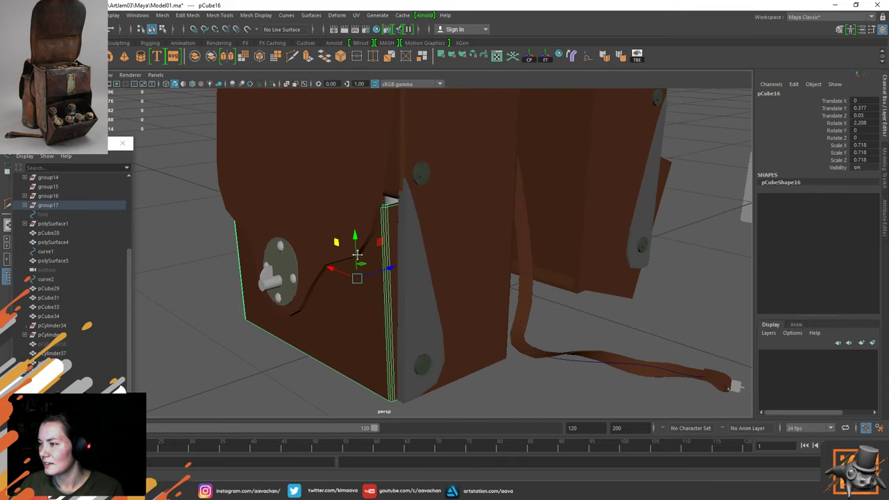
pyautogui.keyDown('alt'); pyautogui.moveTo(414, 263); pyautogui.dragTo(409, 265); pyautogui.keyUp('alt')
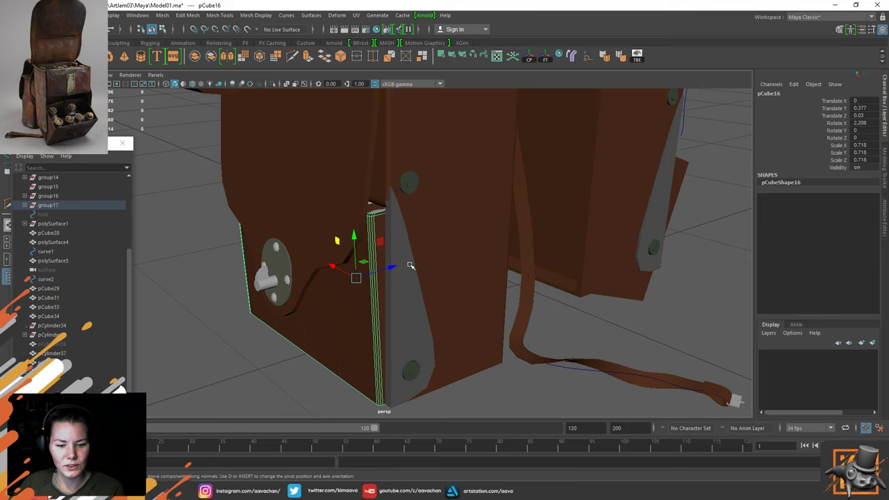
pyautogui.scroll(3, 362, 265)
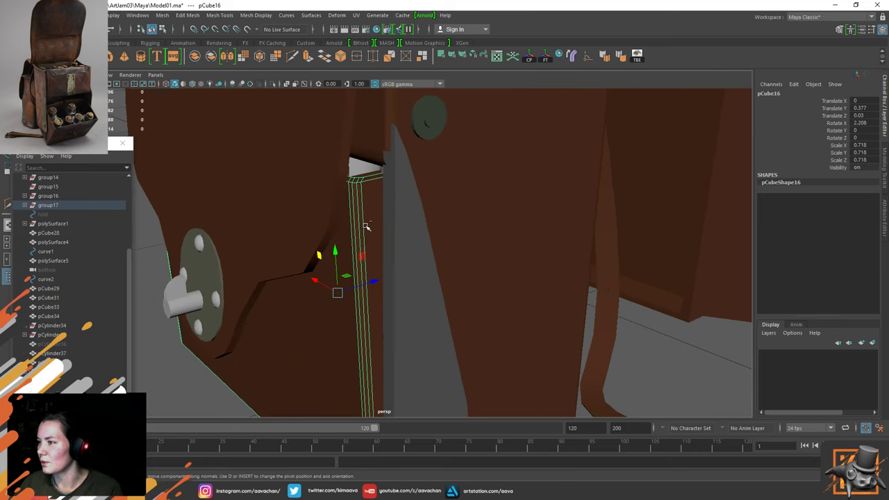
pyautogui.press('f')
pyautogui.rightClick(393, 224)
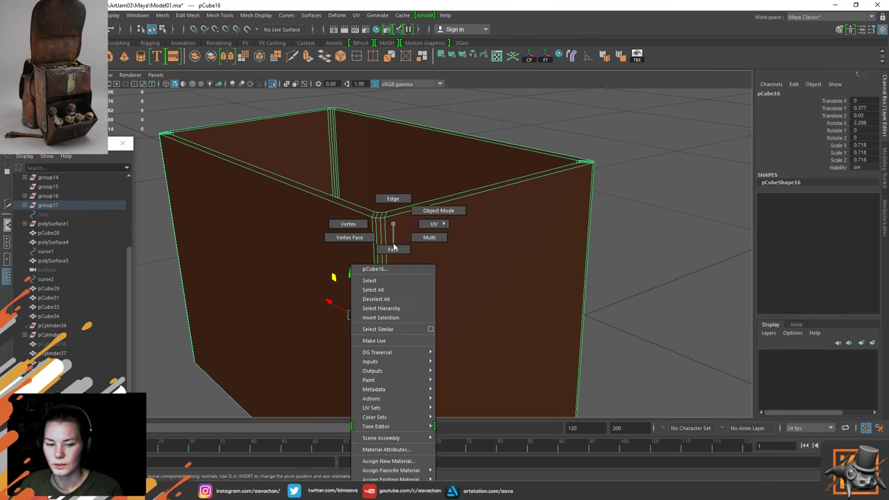
pyautogui.moveTo(393, 247); pyautogui.dragTo(437, 215, button='right')
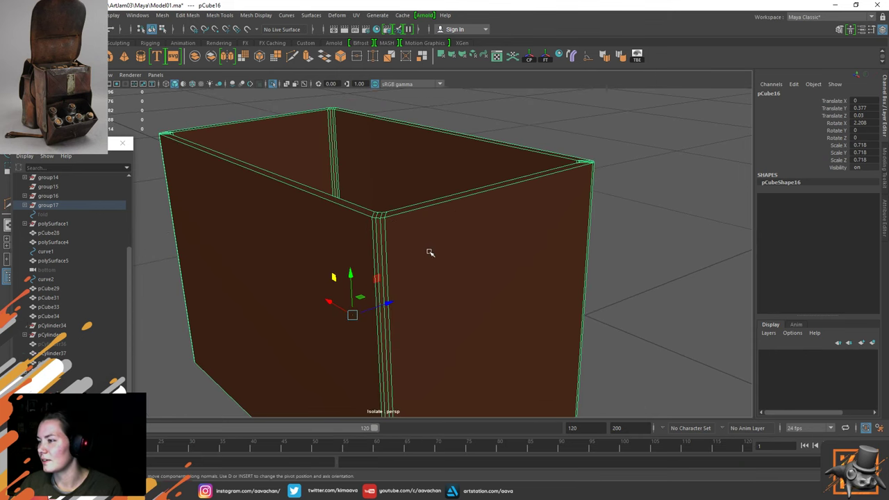
pyautogui.moveTo(424, 254); pyautogui.dragTo(449, 175, button='right')
pyautogui.hotkey('ctrl', '1')
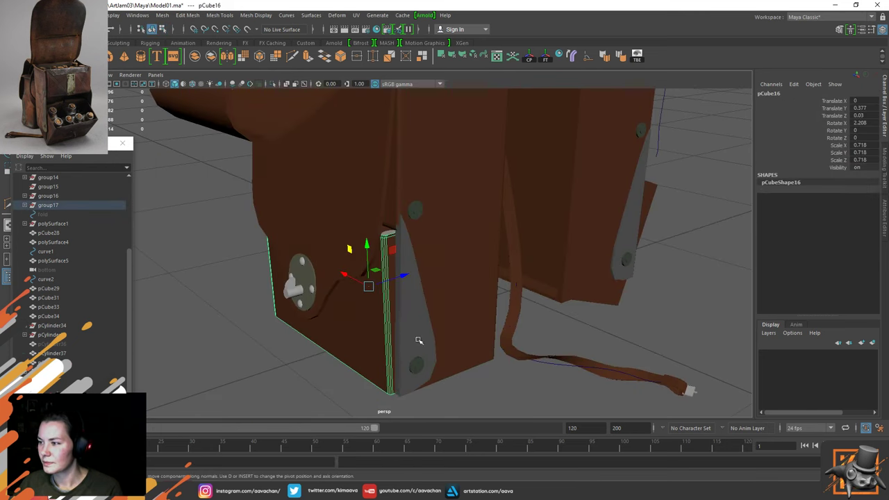
pyautogui.keyDown('alt'); pyautogui.moveTo(398, 321); pyautogui.dragTo(413, 264, button='middle'); pyautogui.keyUp('alt')
pyautogui.keyDown('alt'); pyautogui.moveTo(369, 266); pyautogui.dragTo(388, 286, button='right'); pyautogui.keyUp('alt')
pyautogui.keyDown('alt'); pyautogui.moveTo(388, 285); pyautogui.dragTo(398, 254); pyautogui.keyUp('alt')
pyautogui.press('3')
pyautogui.press('1')
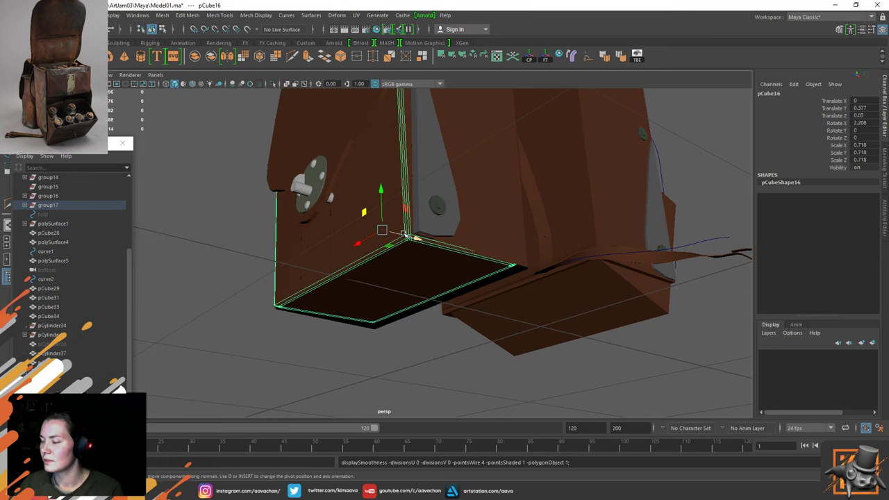
pyautogui.scroll(3, 405, 234)
pyautogui.keyDown('alt'); pyautogui.moveTo(407, 185); pyautogui.dragTo(405, 161); pyautogui.keyUp('alt')
pyautogui.moveTo(415, 171); pyautogui.dragTo(411, 240, button='right')
pyautogui.click(417, 196)
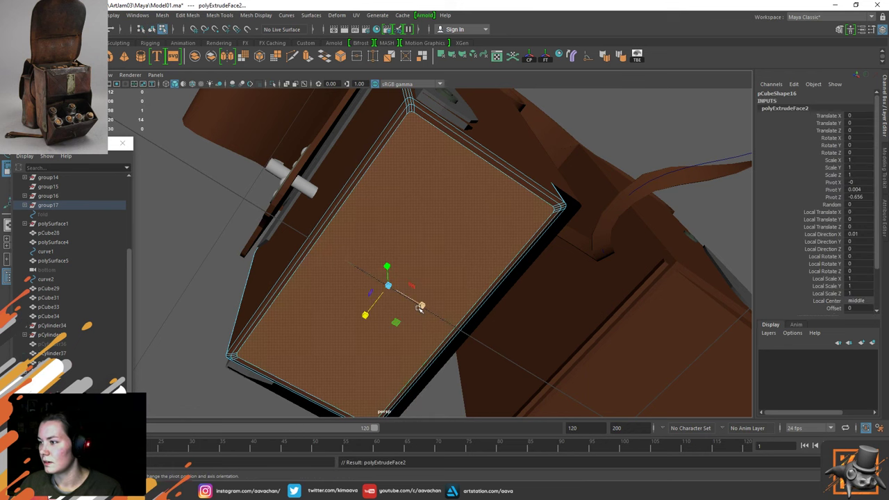
pyautogui.moveTo(421, 304); pyautogui.dragTo(420, 305)
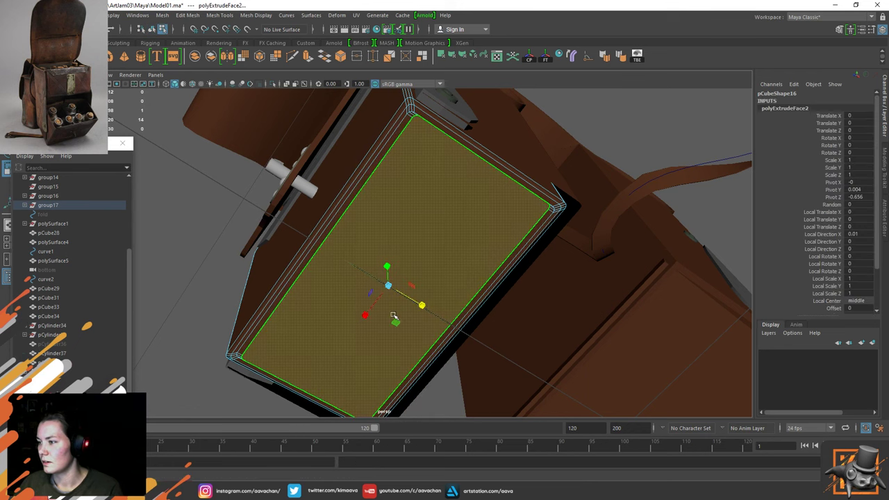
pyautogui.hotkey('ctrl', 'z')
pyautogui.hotkey('ctrl', 'z')
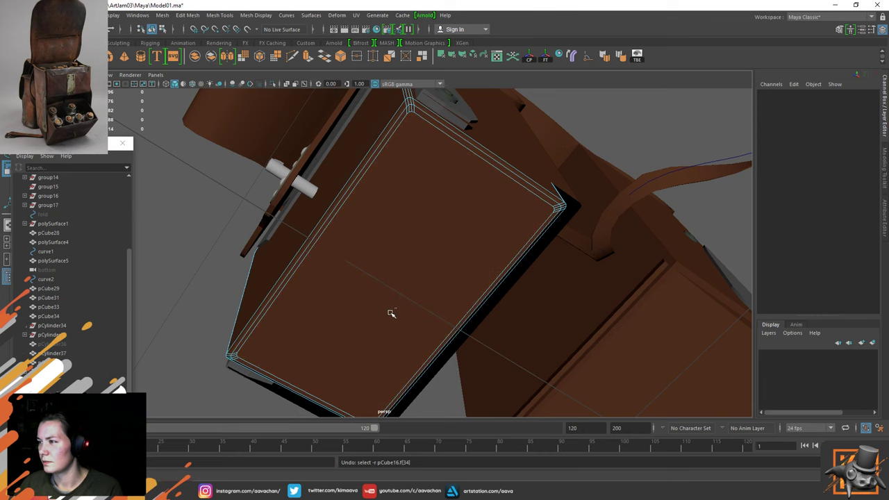
# Isolate the front compartment box and check how it looks with smoothing previewed
pyautogui.moveTo(392, 249); pyautogui.dragTo(490, 201, button='right')
pyautogui.keyDown('alt'); pyautogui.moveTo(427, 234); pyautogui.dragTo(440, 279); pyautogui.keyUp('alt')
pyautogui.hotkey('ctrl', '1')
pyautogui.scroll(-5, 418, 246)
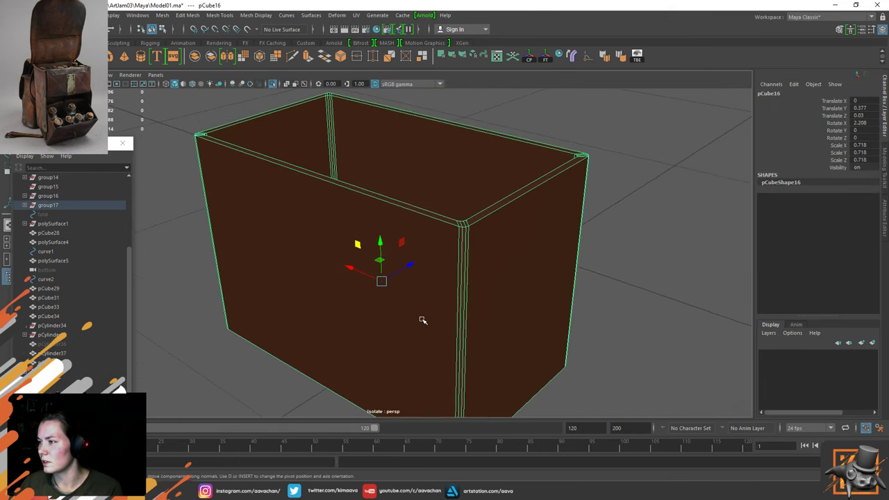
pyautogui.keyDown('alt'); pyautogui.moveTo(421, 319); pyautogui.dragTo(416, 239); pyautogui.keyUp('alt')
pyautogui.press('3')
pyautogui.press('1')
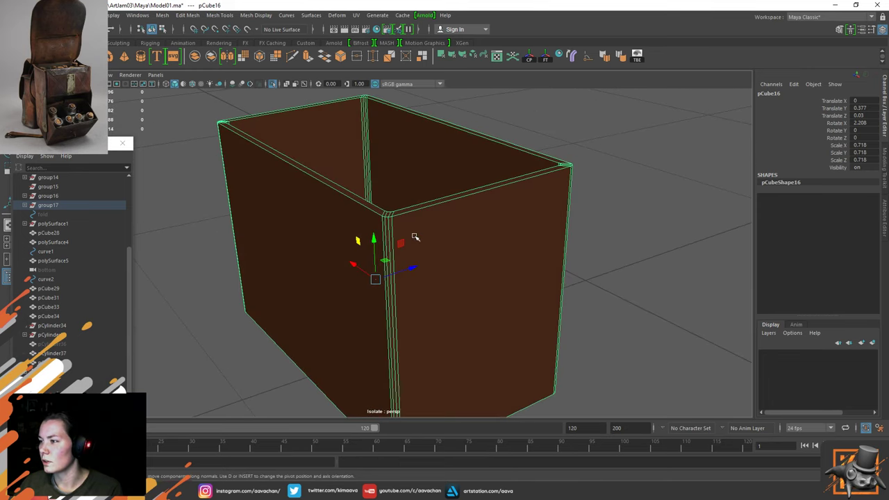
# Cut three horizontal edge loops around the box's walls and two vertical edge loops through one short end wall
pyautogui.keyDown('shift'); pyautogui.moveTo(416, 238); pyautogui.dragTo(368, 241, button='right'); pyautogui.keyUp('shift')
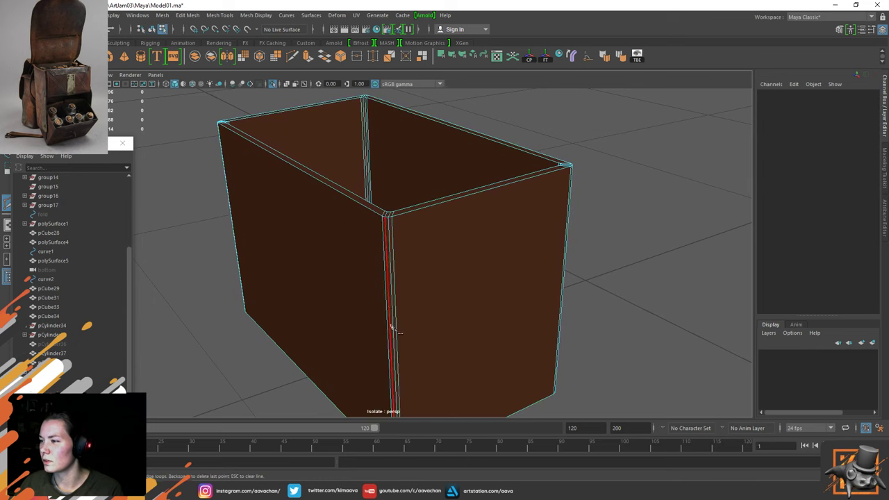
pyautogui.keyDown('ctrl'); pyautogui.click(391, 351); pyautogui.keyUp('ctrl')
pyautogui.keyDown('ctrl'); pyautogui.click(390, 264); pyautogui.keyUp('ctrl')
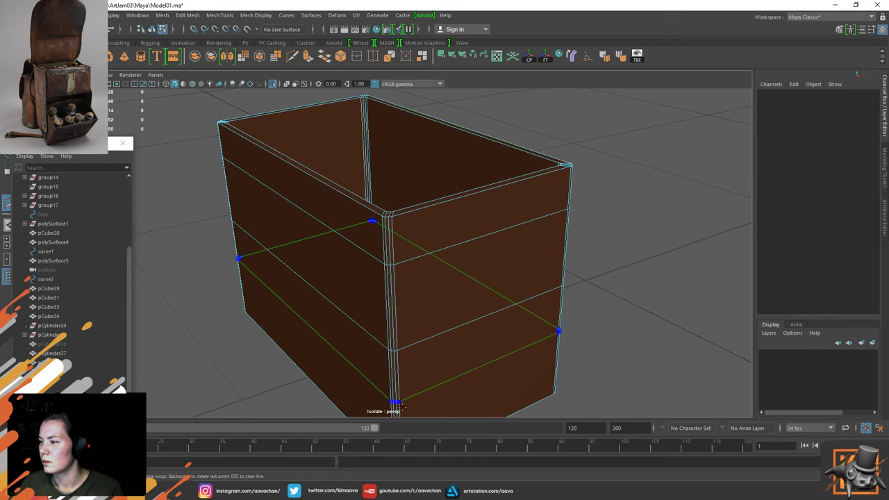
pyautogui.keyDown('alt'); pyautogui.moveTo(440, 363); pyautogui.dragTo(411, 269, button='middle'); pyautogui.keyUp('alt')
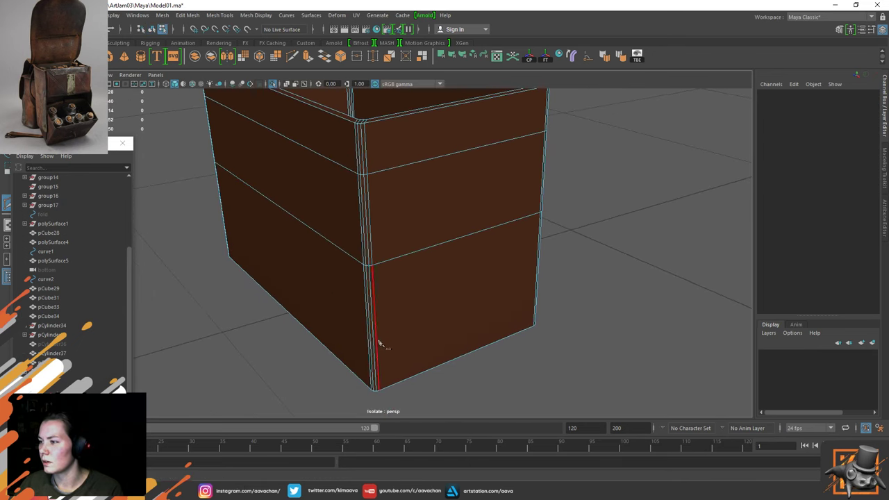
pyautogui.keyDown('ctrl'); pyautogui.click(373, 338); pyautogui.keyUp('ctrl')
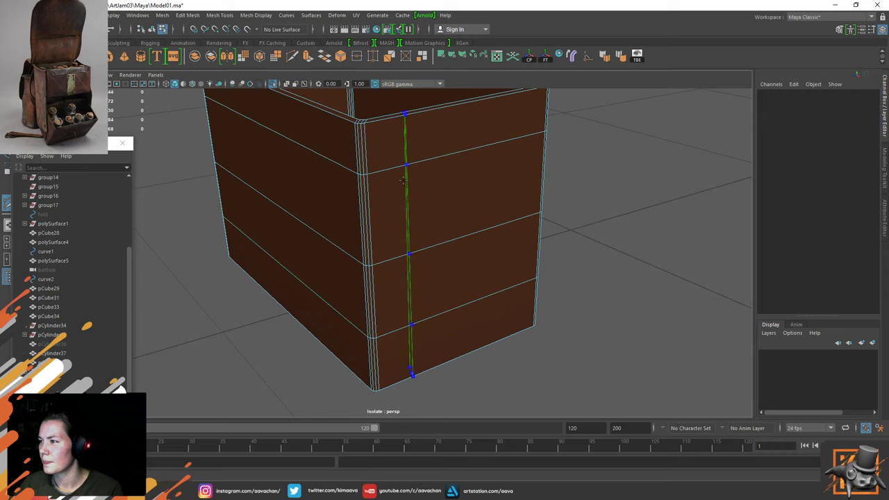
pyautogui.keyDown('ctrl'); pyautogui.click(417, 167); pyautogui.keyUp('ctrl')
pyautogui.keyDown('ctrl'); pyautogui.click(504, 146); pyautogui.keyUp('ctrl')
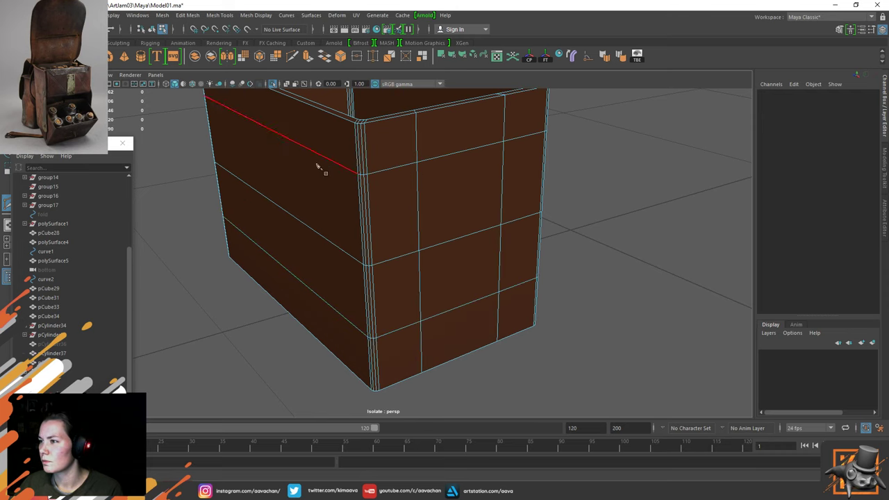
# Split the edge ring of the adjoining long wall with a vertical edge loop
pyautogui.keyDown('alt'); pyautogui.moveTo(258, 204); pyautogui.dragTo(296, 153); pyautogui.keyUp('alt')
pyautogui.click(296, 153)
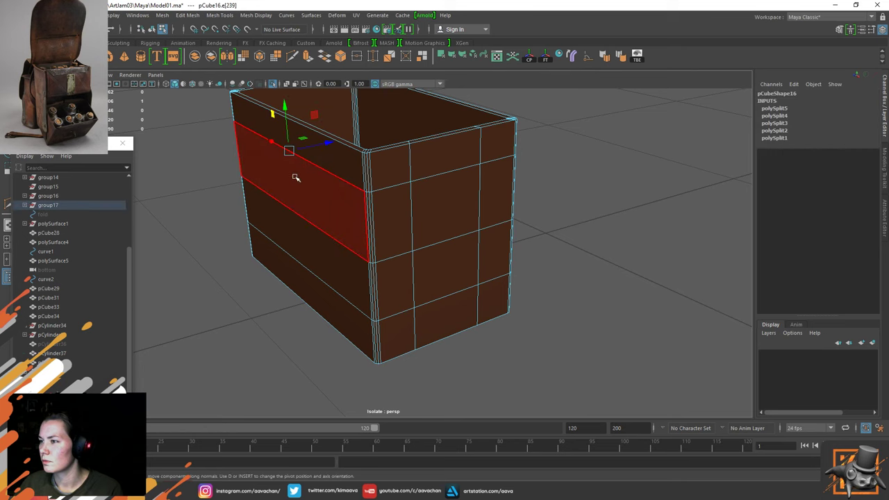
pyautogui.keyDown('shift'); pyautogui.doubleClick(295, 210); pyautogui.keyUp('shift')
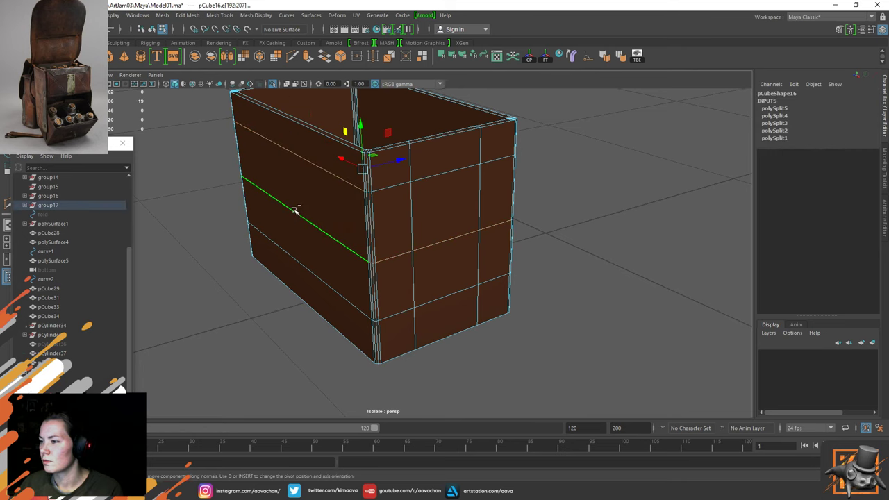
pyautogui.click(296, 172)
pyautogui.moveTo(294, 181); pyautogui.dragTo(294, 156, button='right')
pyautogui.click(310, 165)
pyautogui.click(302, 212)
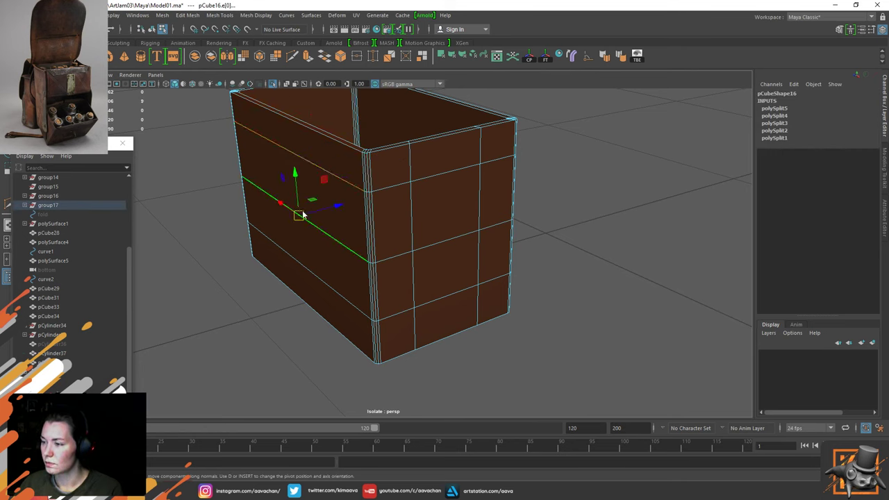
pyautogui.keyDown('shift'); pyautogui.moveTo(302, 214); pyautogui.dragTo(323, 243, button='right'); pyautogui.keyUp('shift')
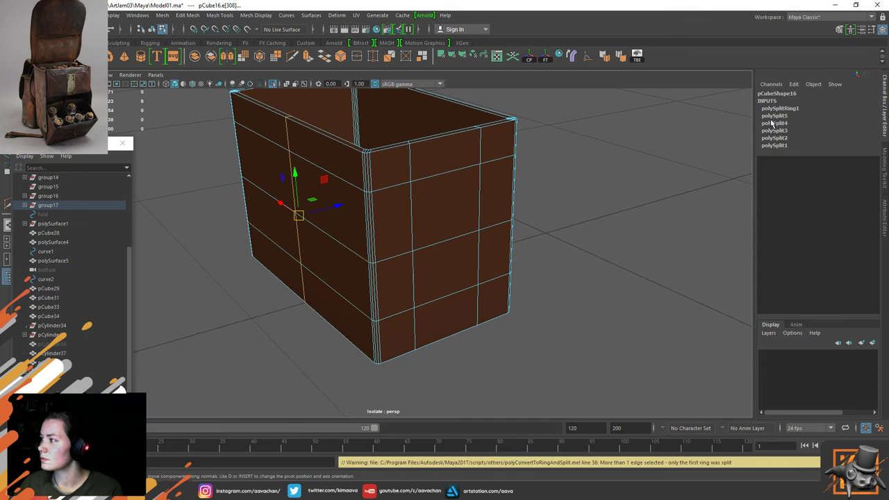
# Set the long wall's edge ring split to the Multi type with 6 divisions
pyautogui.click(790, 110)
pyautogui.click(863, 138)
pyautogui.click(856, 160)
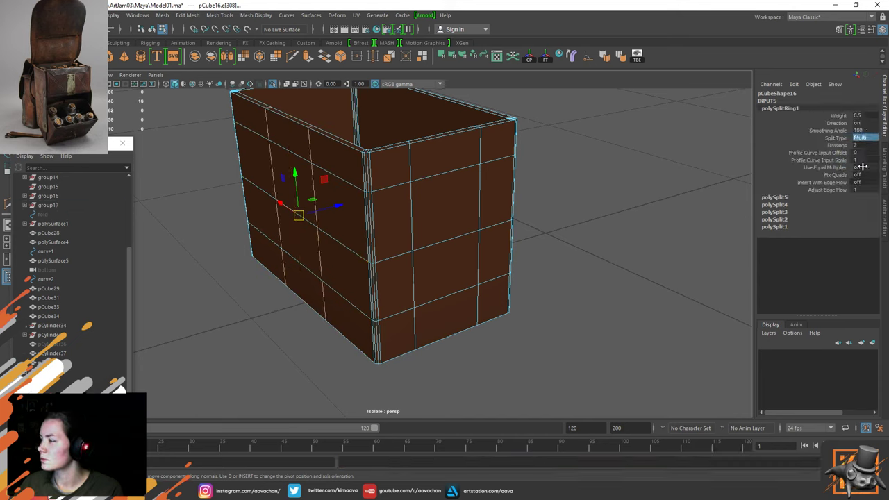
pyautogui.click(839, 146)
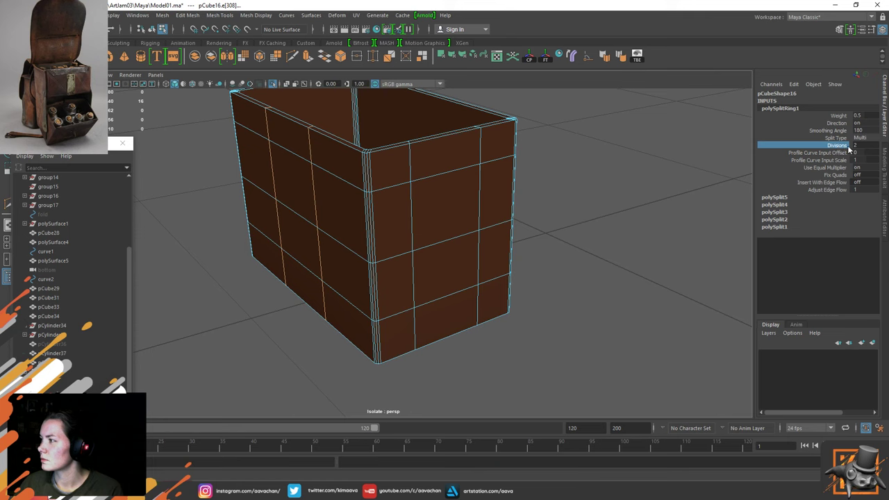
pyautogui.moveTo(852, 146)
pyautogui.mouseDown(button='middle')
pyautogui.moveTo(881, 146)
pyautogui.moveTo(860, 145)
pyautogui.moveTo(868, 146)
pyautogui.mouseUp(button='middle')
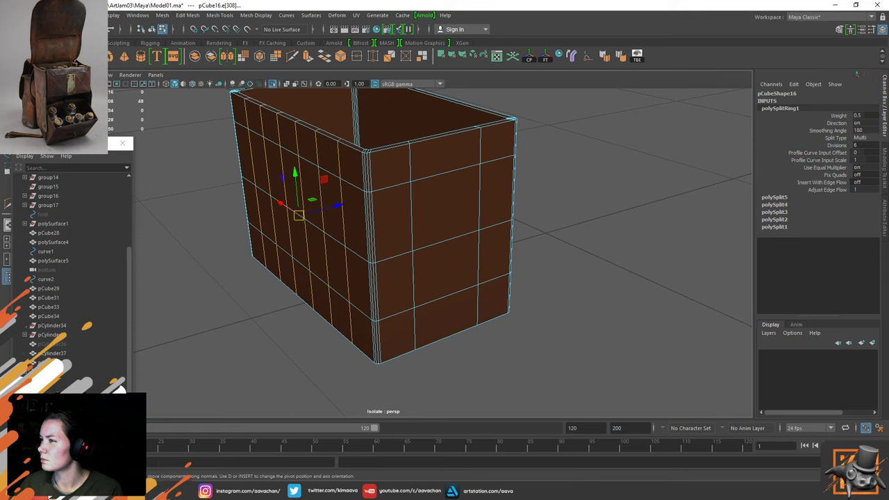
# Insert a vertical edge loop between the two existing vertical loops on the short end wall
pyautogui.click(450, 133)
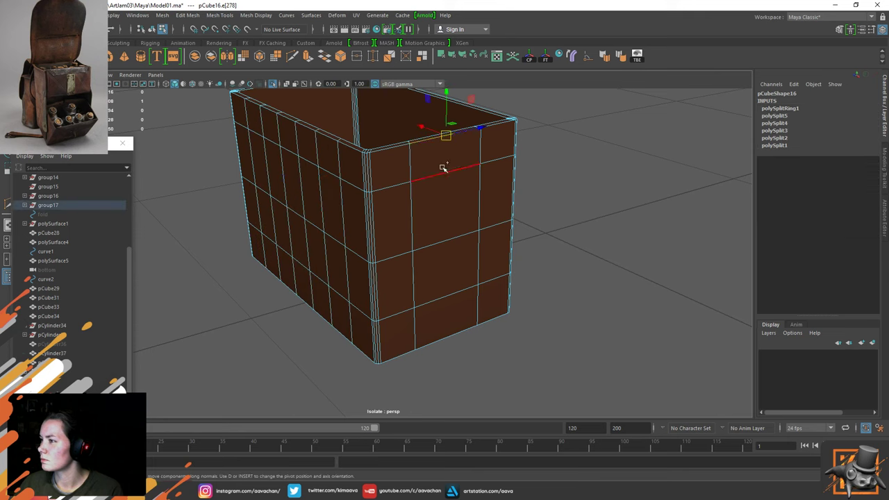
pyautogui.keyDown('shift'); pyautogui.doubleClick(443, 169); pyautogui.keyUp('shift')
pyautogui.keyDown('ctrl'); pyautogui.moveTo(441, 168); pyautogui.dragTo(448, 206, button='right'); pyautogui.keyUp('ctrl')
# Split the edge ring of the opposite short end wall using the Multi type with 3 divisions
pyautogui.keyDown('alt'); pyautogui.moveTo(309, 215); pyautogui.dragTo(437, 215); pyautogui.keyUp('alt')
pyautogui.click(320, 147)
pyautogui.click(314, 183)
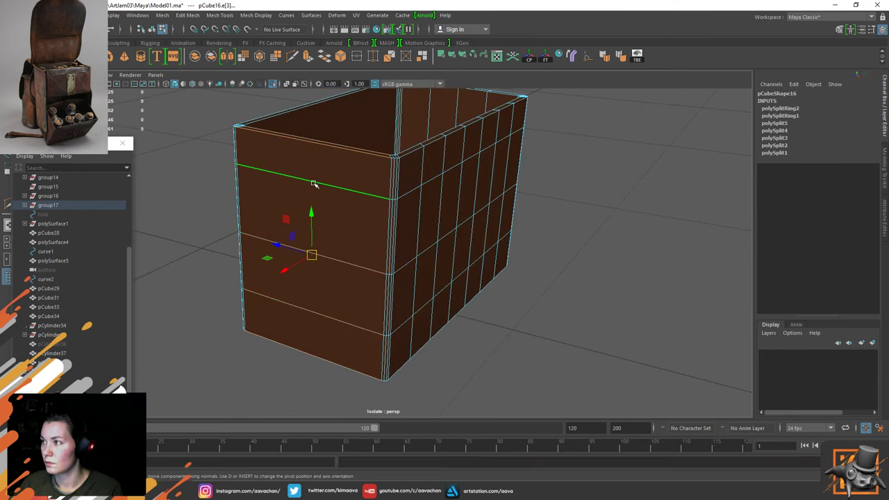
pyautogui.press('g')
pyautogui.click(782, 109)
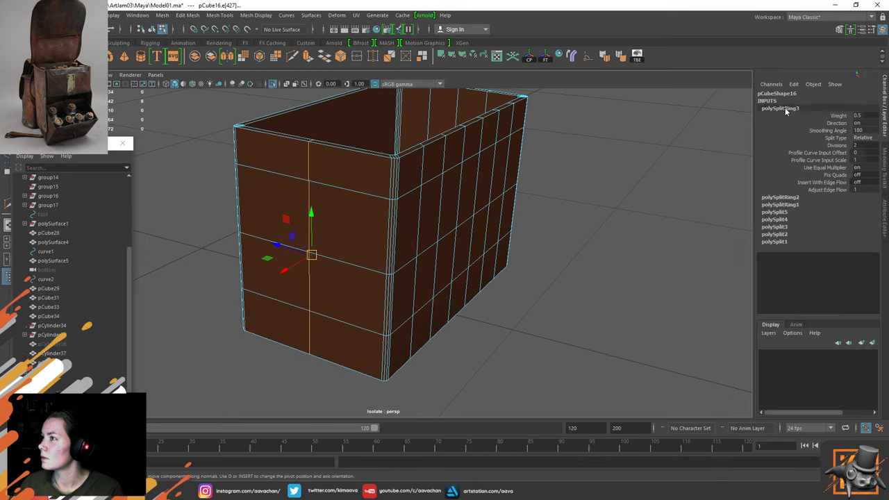
pyautogui.click(867, 138)
pyautogui.click(865, 165)
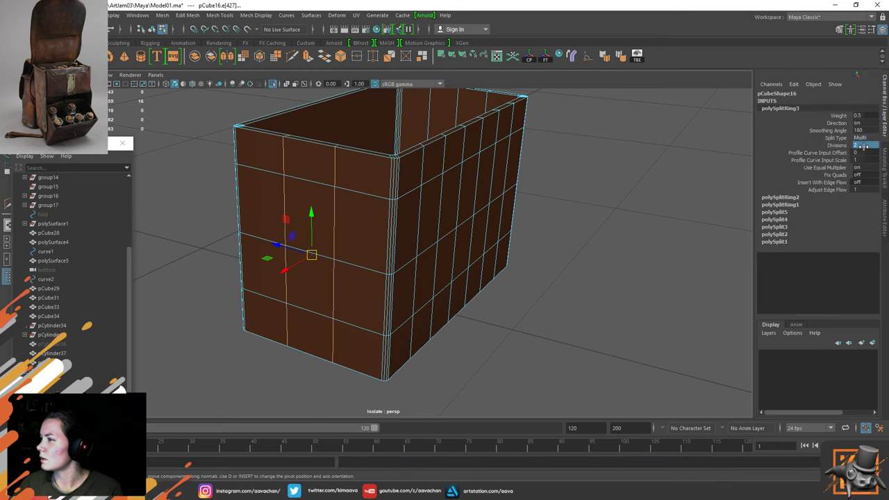
pyautogui.click(865, 145)
pyautogui.press('Return')
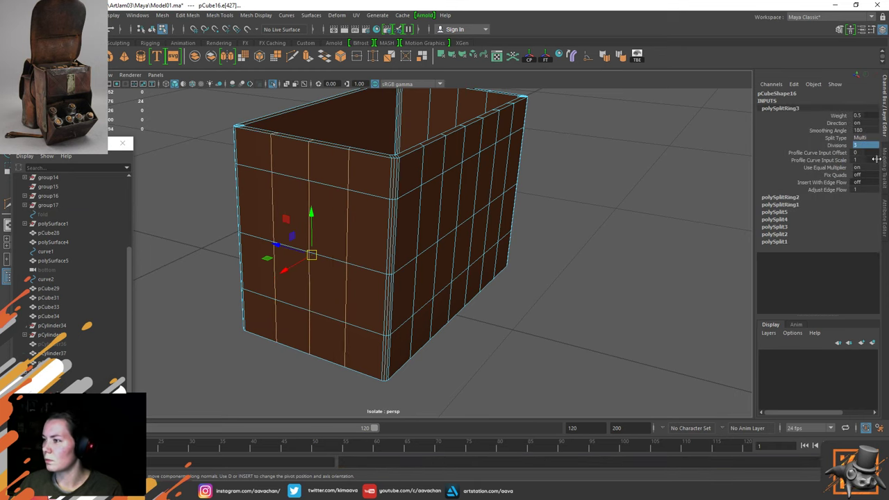
# Select the remaining long wall's horizontal edges and split their edge ring with a vertical edge loop
pyautogui.keyDown('alt'); pyautogui.moveTo(321, 229); pyautogui.dragTo(437, 235); pyautogui.keyUp('alt')
pyautogui.moveTo(383, 187); pyautogui.dragTo(383, 162, button='right')
pyautogui.click(404, 132)
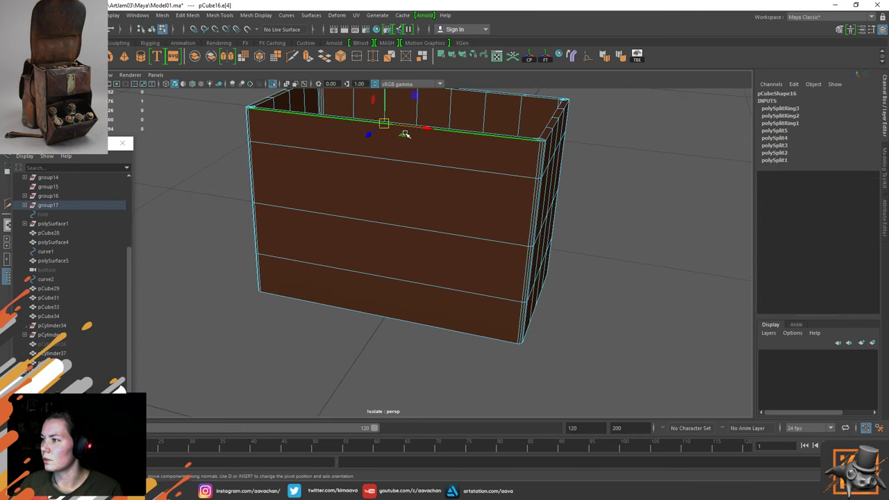
pyautogui.keyDown('shift'); pyautogui.doubleClick(402, 173); pyautogui.keyUp('shift')
pyautogui.rightClick(443, 187)
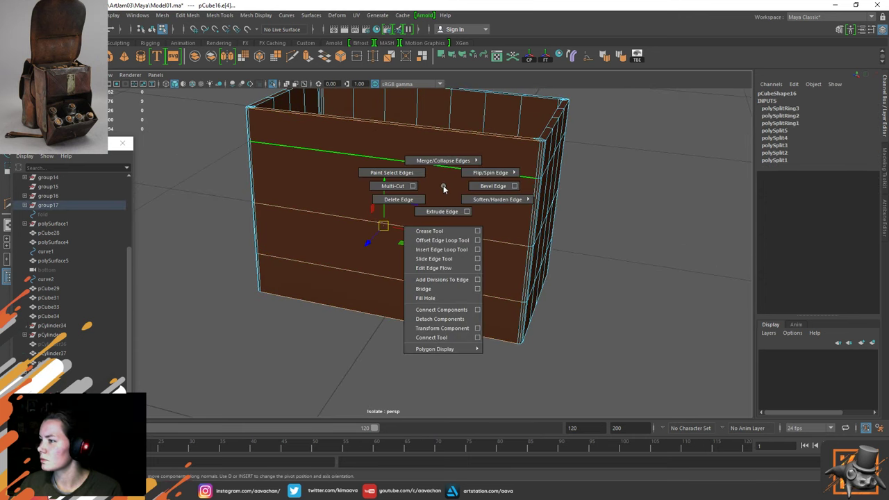
pyautogui.click(443, 187)
pyautogui.hotkey('ctrl', 'shift', 'x')
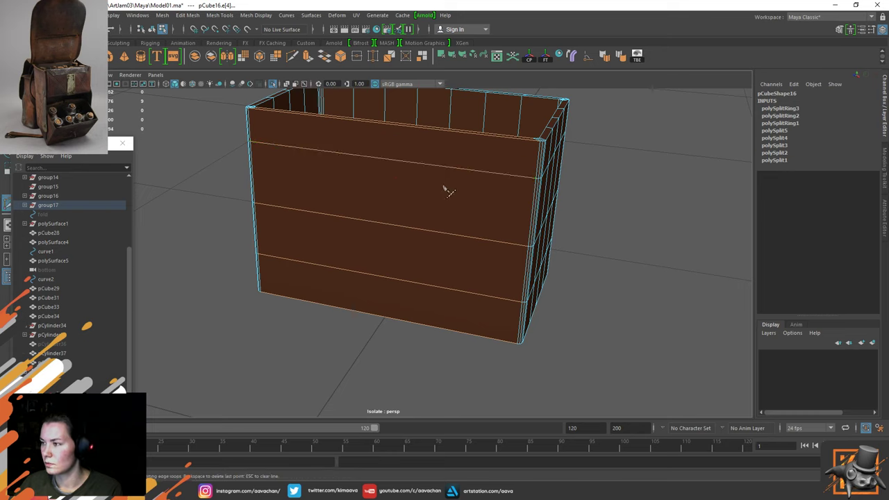
pyautogui.press('w')
pyautogui.keyDown('shift'); pyautogui.rightClick(443, 187); pyautogui.keyUp('shift')
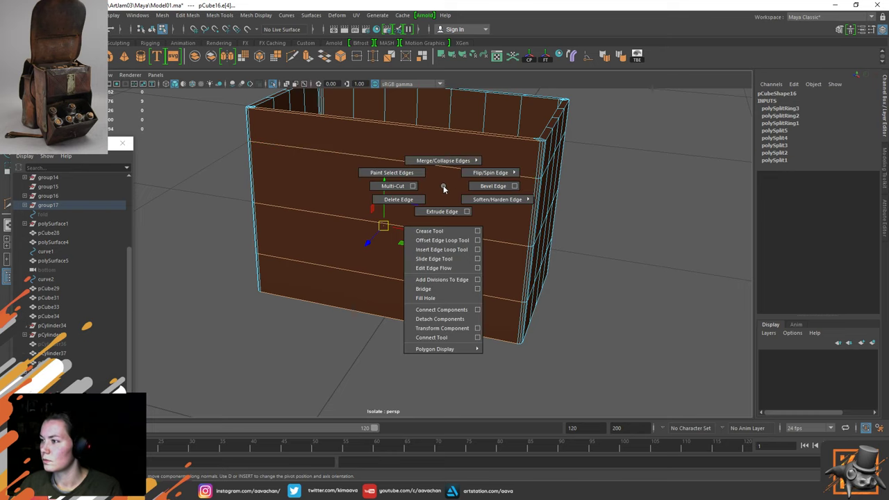
pyautogui.hotkey('ctrl', 'z')
pyautogui.keyDown('shift'); pyautogui.moveTo(440, 182); pyautogui.dragTo(463, 216, button='right'); pyautogui.keyUp('shift')
# Set the remaining long wall's edge ring split to the Multi type with 8 divisions
pyautogui.click(793, 109)
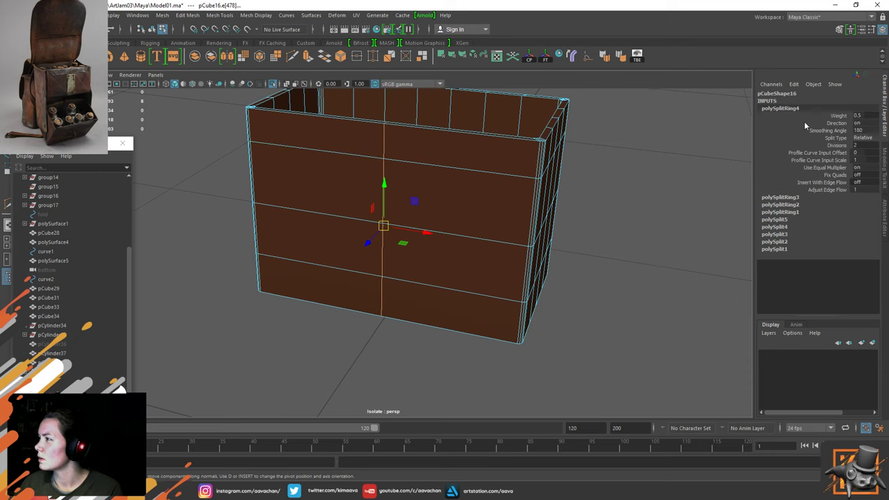
pyautogui.click(861, 137)
pyautogui.click(863, 161)
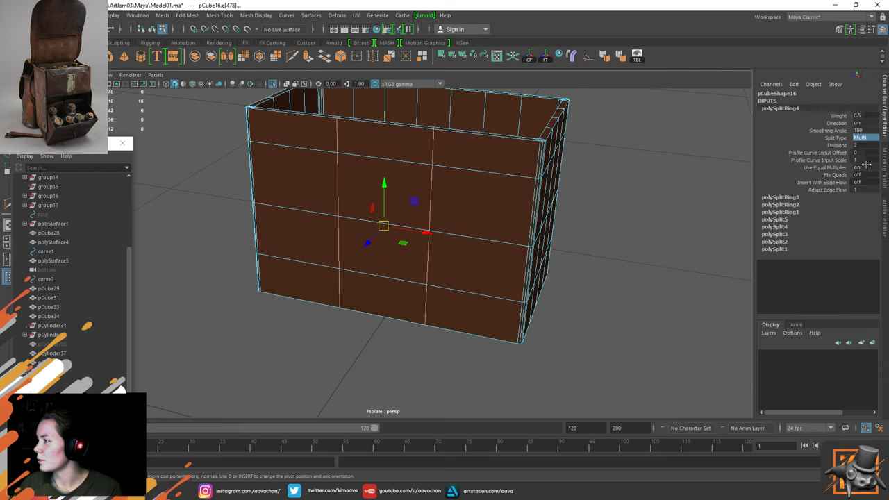
pyautogui.click(861, 146)
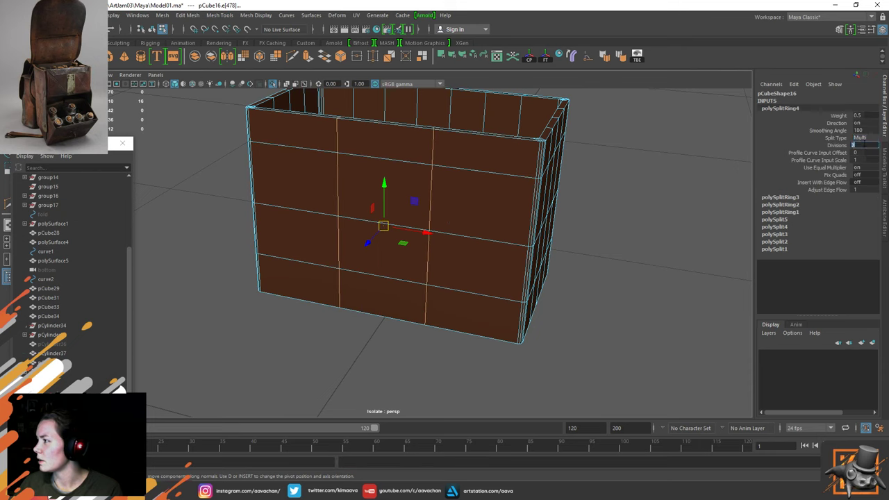
pyautogui.write('6')
pyautogui.press('Return')
pyautogui.click(857, 139)
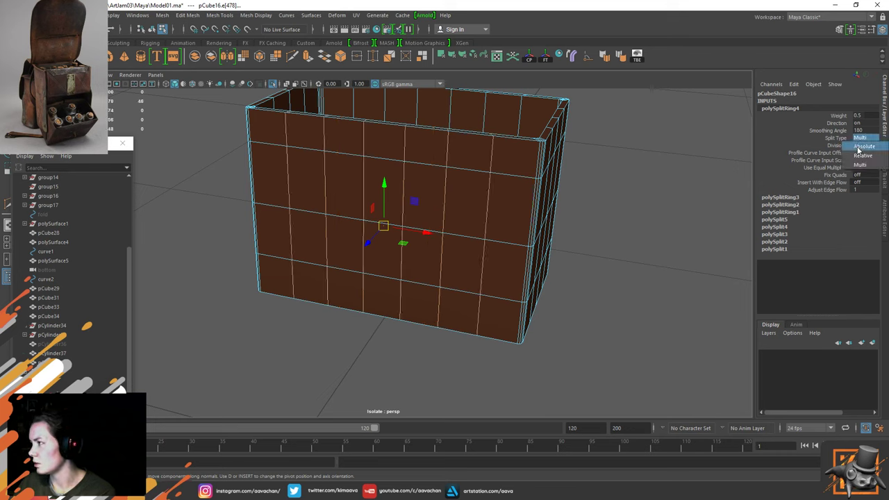
pyautogui.click(774, 153)
pyautogui.click(865, 145)
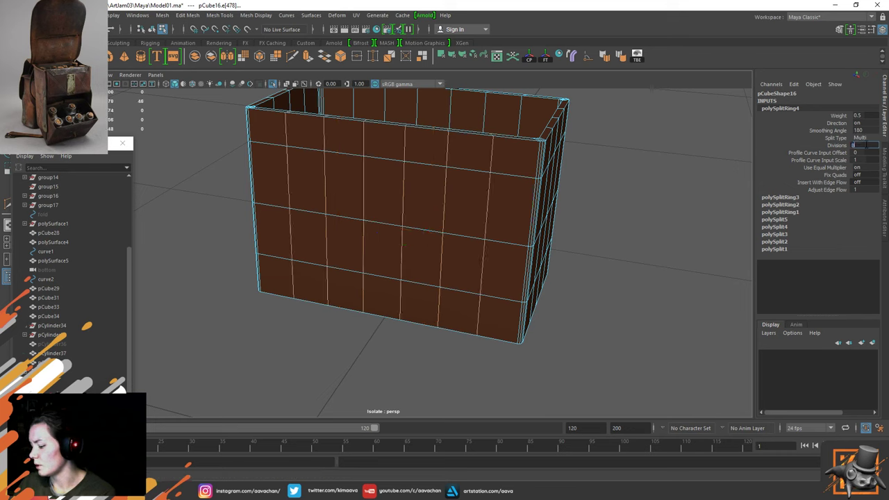
pyautogui.write('8')
pyautogui.press('Return')
# Return the box to object mode and delete its construction history
pyautogui.press('F8')
pyautogui.click(577, 153)
pyautogui.click(458, 213)
pyautogui.hotkey('alt', 'shift', 'd')
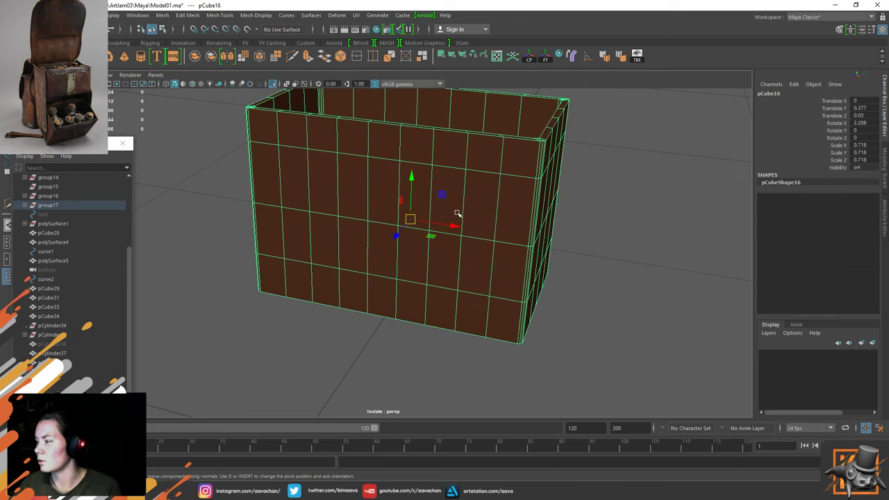
# Cut supporting edge loops along the outer side, inner side and top of the box's rim, and preview the box smoothed
pyautogui.keyDown('alt'); pyautogui.moveTo(475, 208); pyautogui.dragTo(441, 221); pyautogui.keyUp('alt')
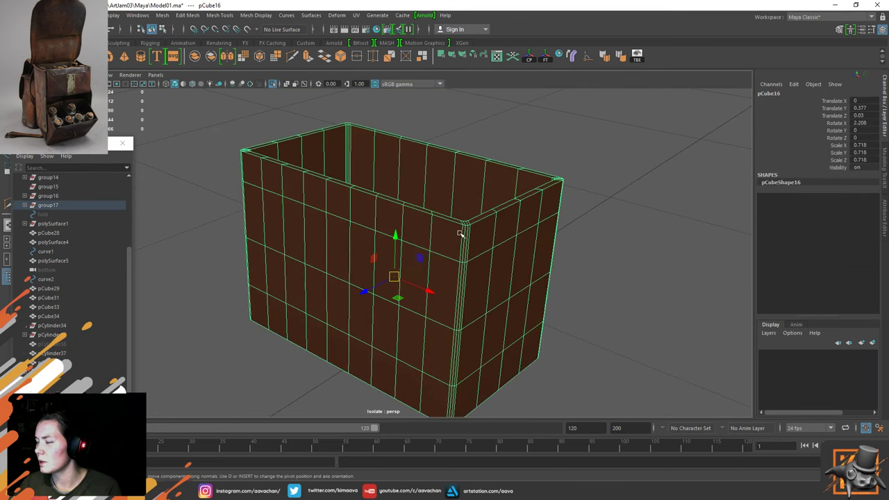
pyautogui.keyDown('shift'); pyautogui.moveTo(478, 236); pyautogui.dragTo(425, 234, button='right'); pyautogui.keyUp('shift')
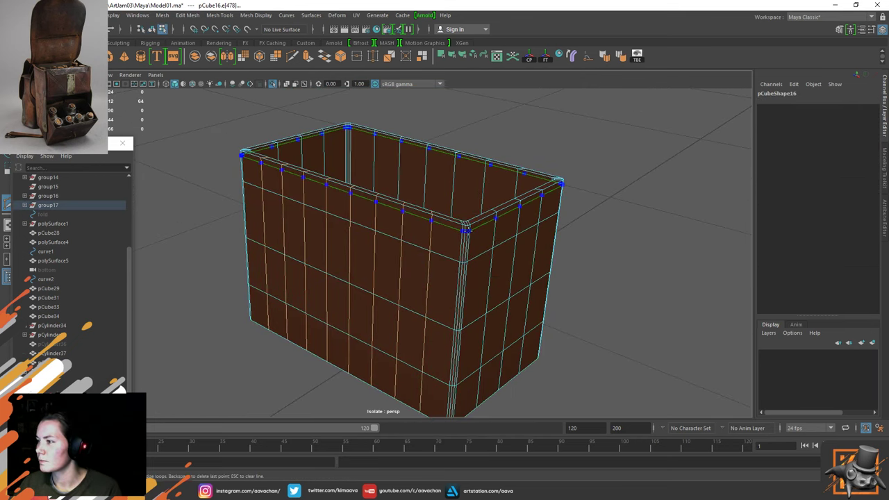
pyautogui.keyDown('ctrl'); pyautogui.click(467, 230); pyautogui.keyUp('ctrl')
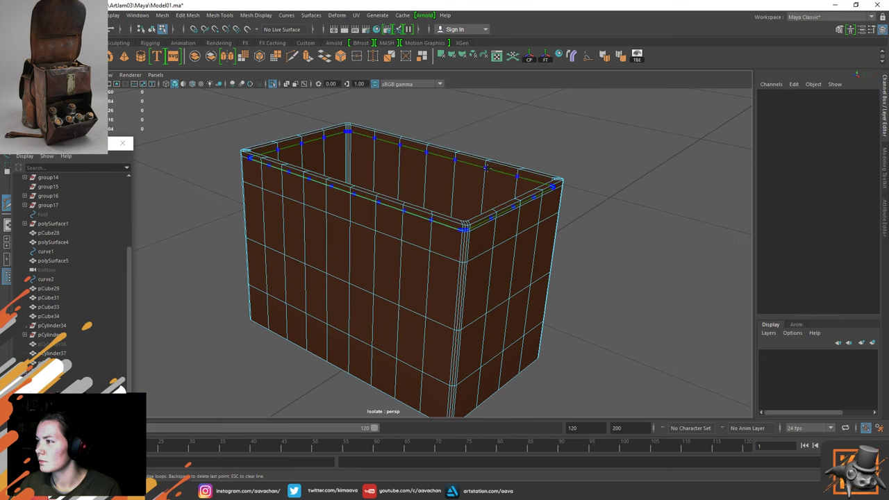
pyautogui.keyDown('ctrl'); pyautogui.click(487, 167); pyautogui.keyUp('ctrl')
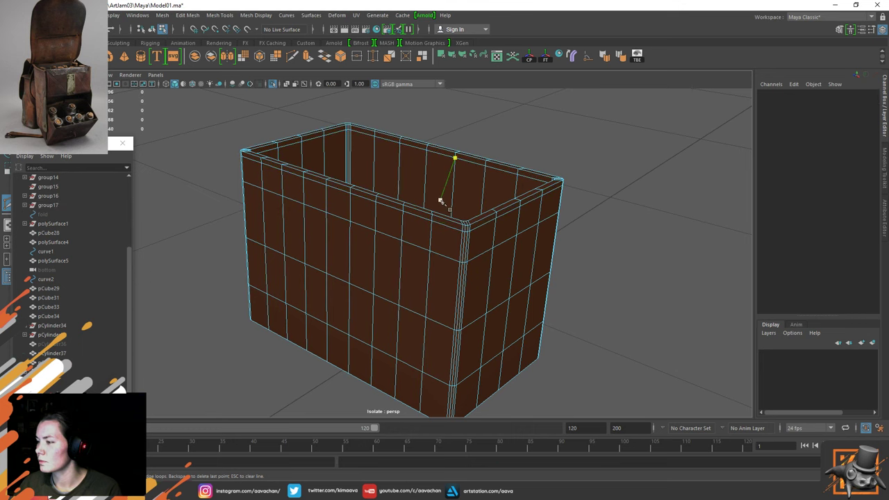
pyautogui.keyDown('alt'); pyautogui.moveTo(440, 200); pyautogui.dragTo(495, 258, button='right'); pyautogui.keyUp('alt')
pyautogui.keyDown('alt'); pyautogui.moveTo(506, 199); pyautogui.dragTo(512, 236); pyautogui.keyUp('alt')
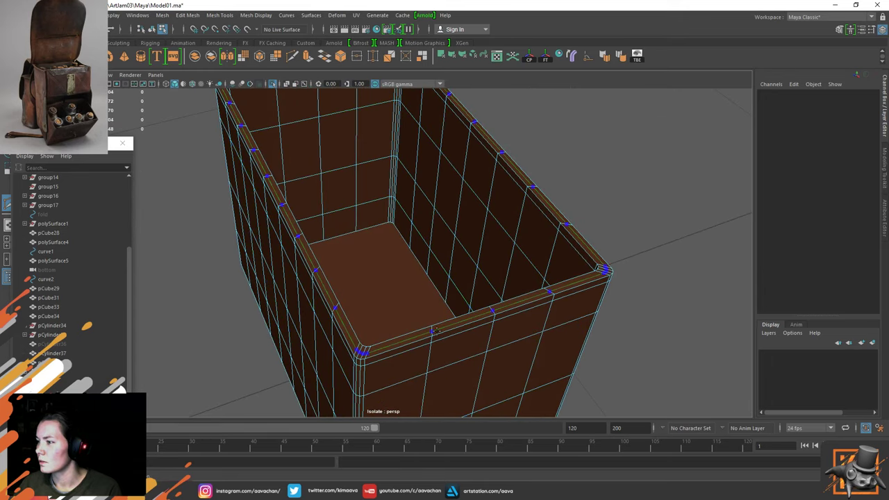
pyautogui.moveTo(429, 270); pyautogui.dragTo(532, 173, button='right')
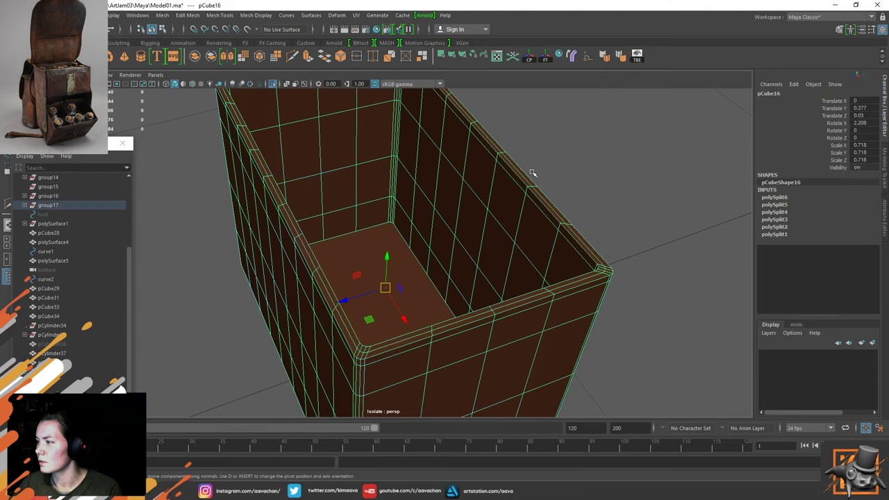
pyautogui.press('3')
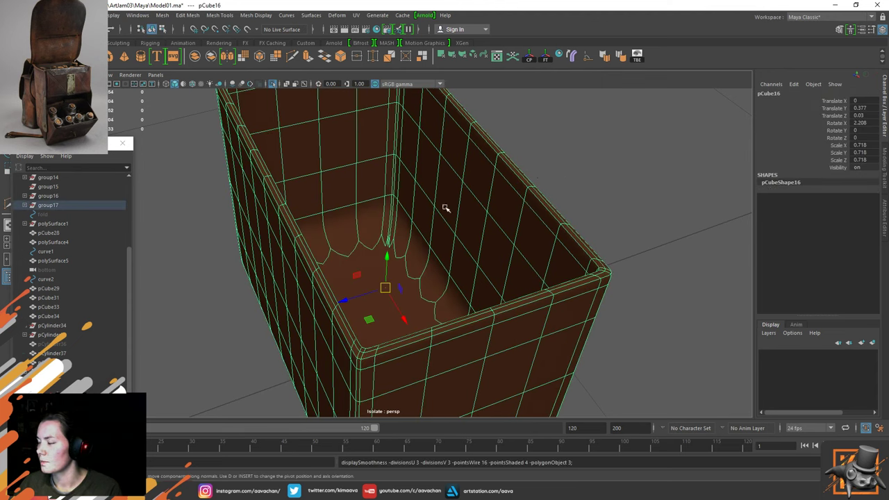
pyautogui.keyDown('alt'); pyautogui.moveTo(585, 184); pyautogui.dragTo(408, 220); pyautogui.keyUp('alt')
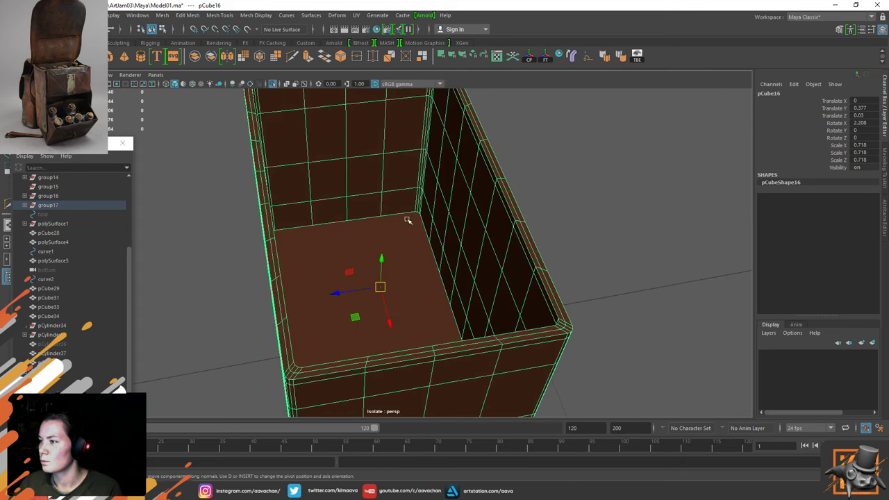
# Extrude the box's inner floor face twice, scaling each extrusion slightly inward to form two supporting borders
pyautogui.moveTo(408, 221); pyautogui.dragTo(372, 279, button='right')
pyautogui.click(377, 254)
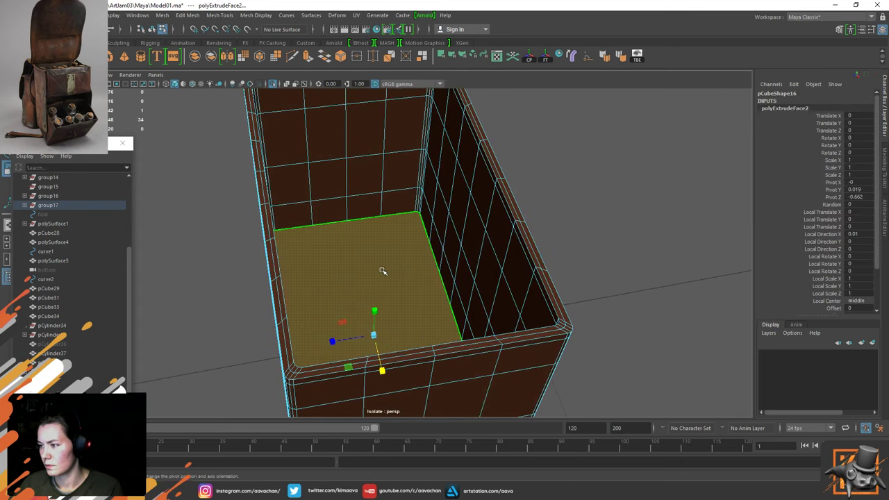
pyautogui.press('d')
pyautogui.press('d')
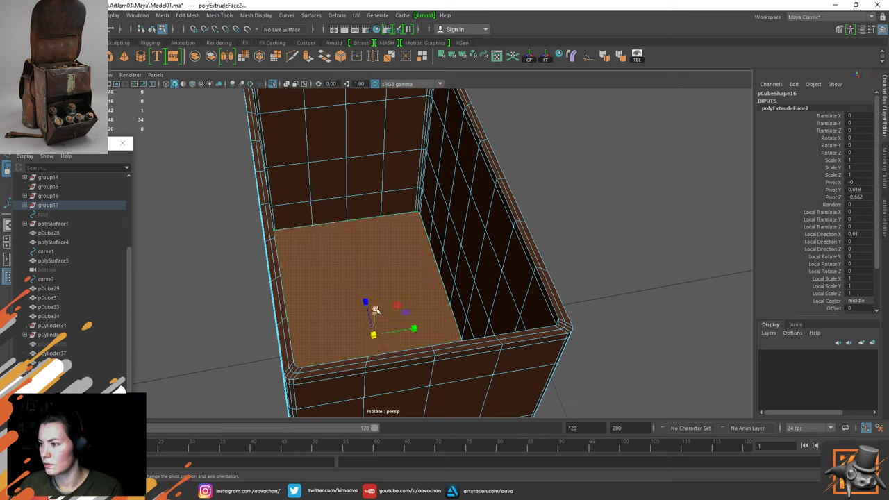
pyautogui.keyDown('ctrl'); pyautogui.moveTo(375, 310); pyautogui.dragTo(378, 311); pyautogui.keyUp('ctrl')
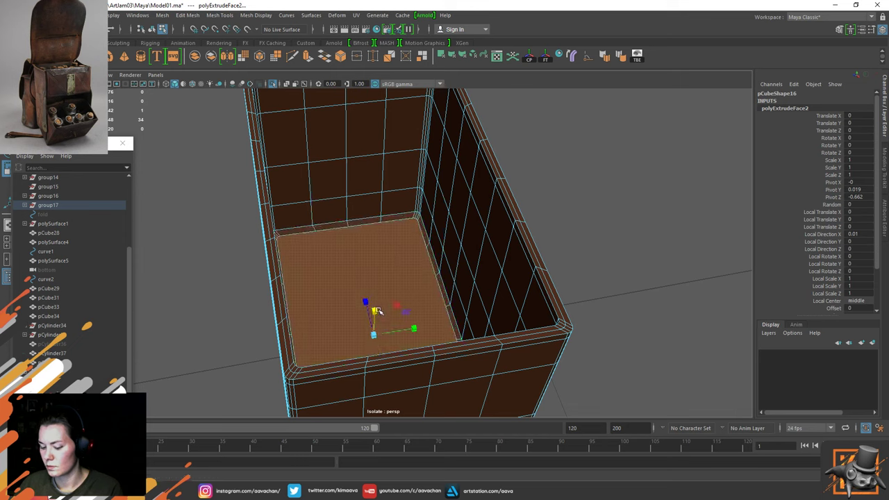
pyautogui.hotkey('ctrl', 'e')
pyautogui.keyDown('ctrl'); pyautogui.moveTo(375, 311); pyautogui.dragTo(378, 313); pyautogui.keyUp('ctrl')
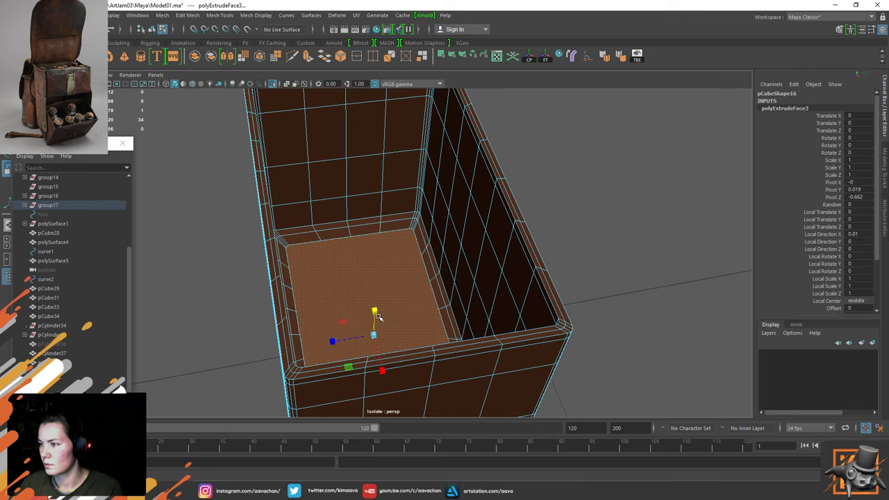
# Return to object mode, delete the box's construction history and preview it smoothed
pyautogui.moveTo(367, 226); pyautogui.dragTo(462, 169, button='right')
pyautogui.click(561, 218)
pyautogui.click(508, 244)
pyautogui.hotkey('alt', 'shift', 'd')
pyautogui.press('3')
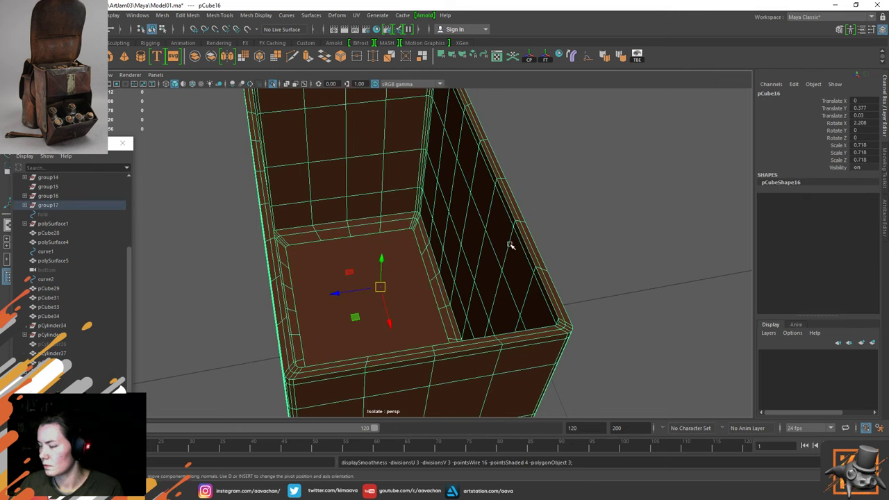
# Leave the isolated view of the box and inspect the front compartment's lower corner within the whole bag
pyautogui.click(552, 206)
pyautogui.keyDown('alt'); pyautogui.moveTo(552, 206); pyautogui.dragTo(493, 244, button='right'); pyautogui.keyUp('alt')
pyautogui.keyDown('alt'); pyautogui.moveTo(492, 244); pyautogui.dragTo(479, 226); pyautogui.keyUp('alt')
pyautogui.hotkey('ctrl', '1')
pyautogui.scroll(4, 359, 296)
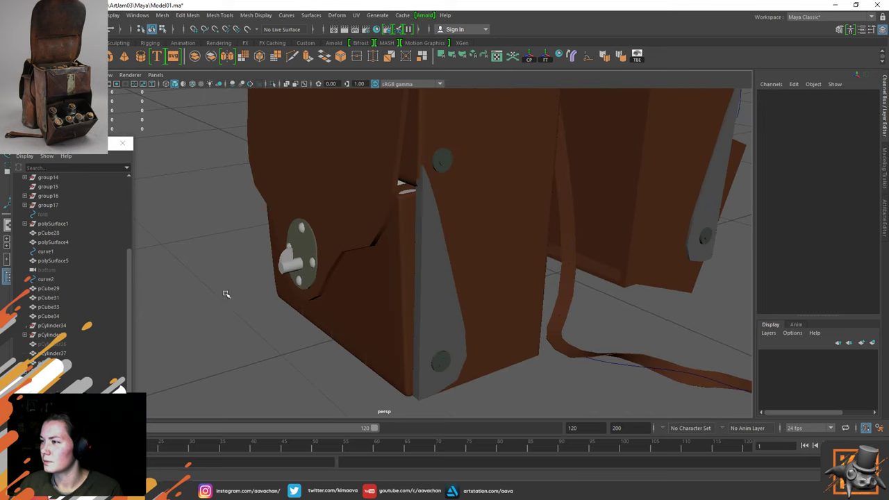
pyautogui.click(387, 337)
pyautogui.click(218, 340)
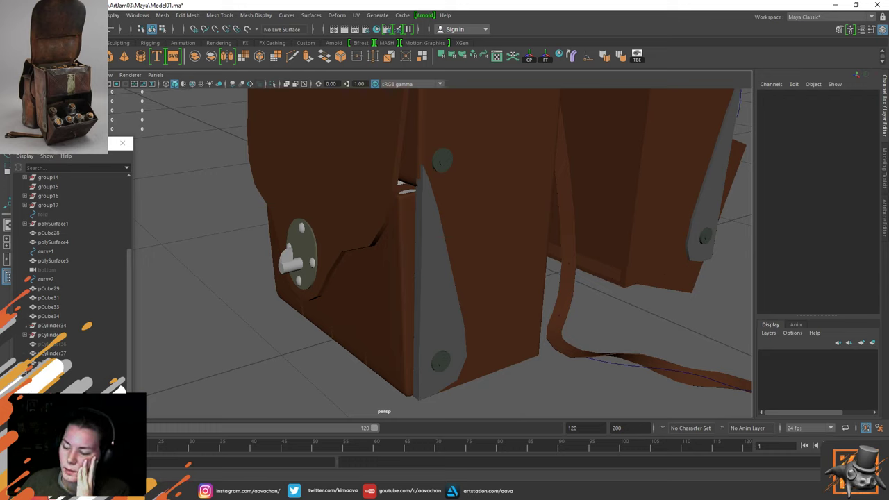
# Switch to Discord and look through the saddlebag and pestle progress posts in the jam-wip channel
pyautogui.moveTo(168, 490)
pyautogui.click(174, 448)
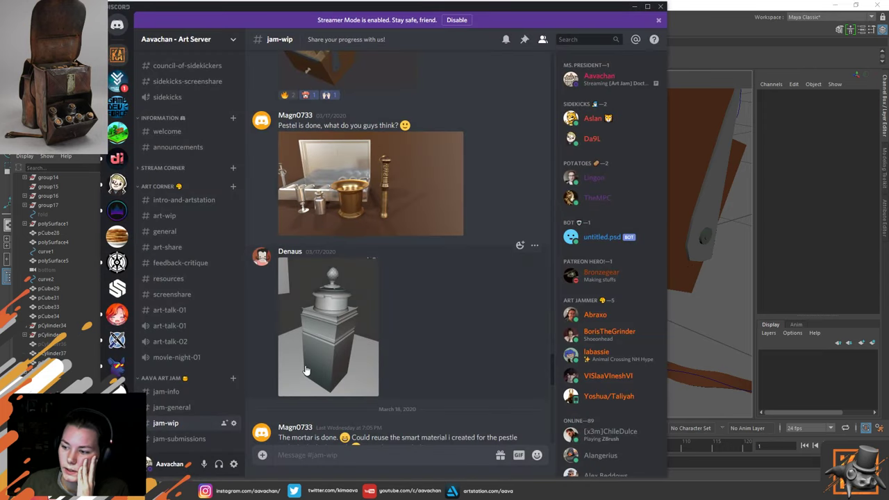
pyautogui.scroll(6, 441, 284)
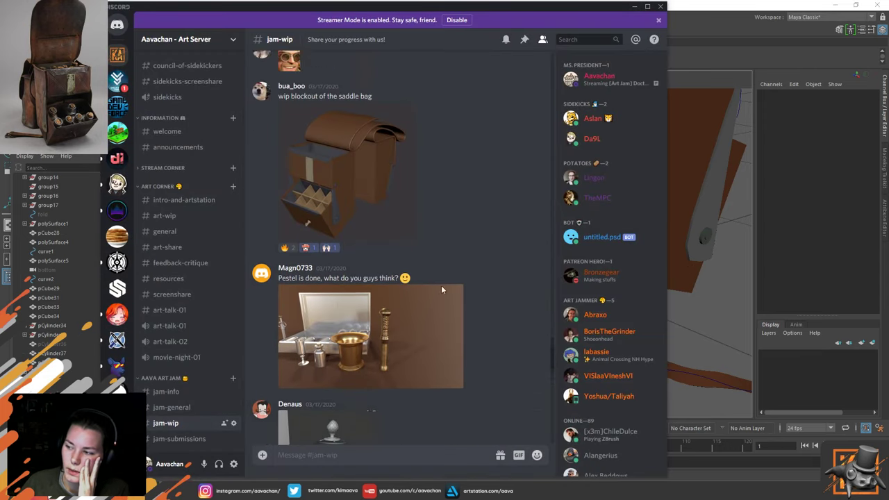
# Open the jam-info channel and review the art jam's reference images and the doctor's saddlebag auction link
pyautogui.click(167, 392)
pyautogui.scroll(10, 392, 311)
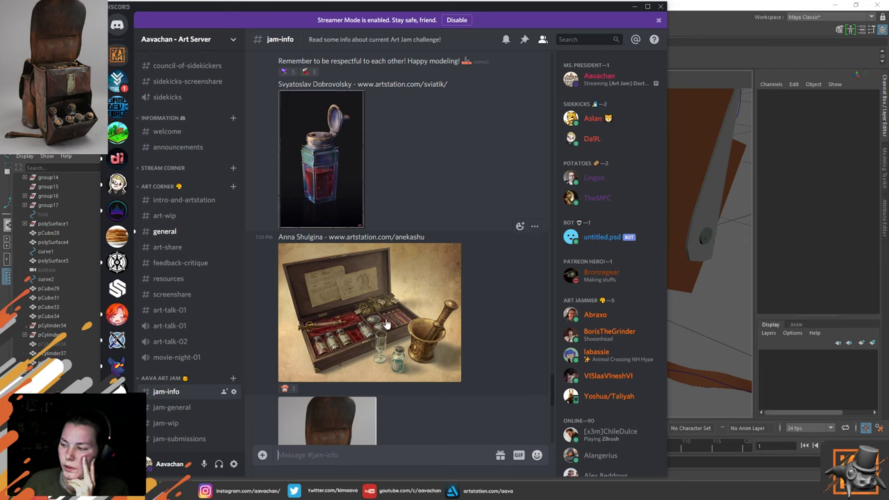
pyautogui.scroll(-5, 378, 320)
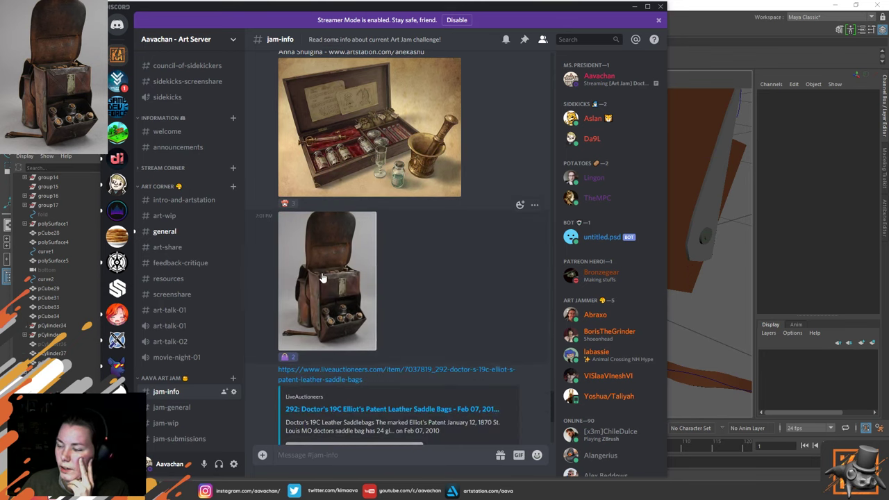
pyautogui.scroll(4, 425, 298)
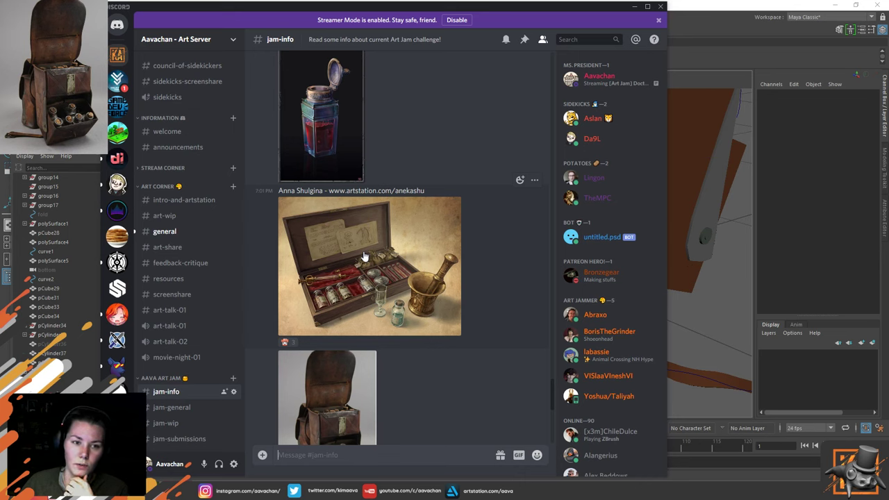
pyautogui.scroll(-5, 365, 327)
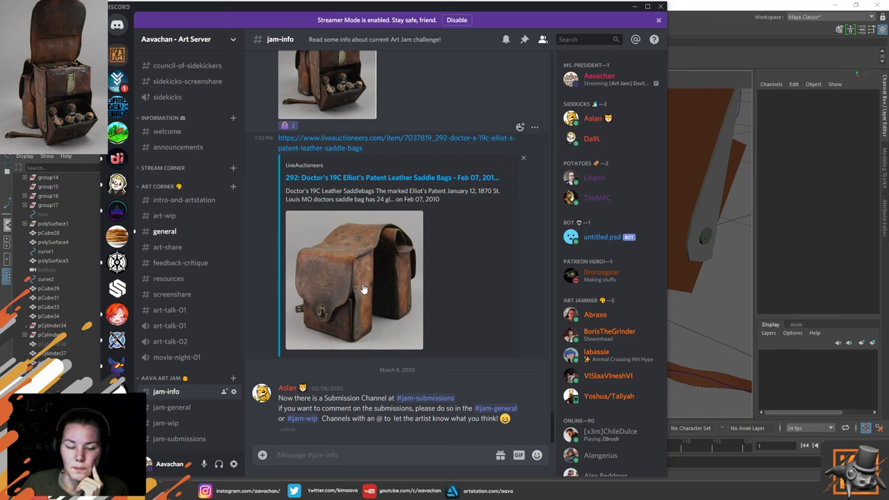
# Look back through the older progress posts in the jam-wip channel and return to the newest ones
pyautogui.click(166, 423)
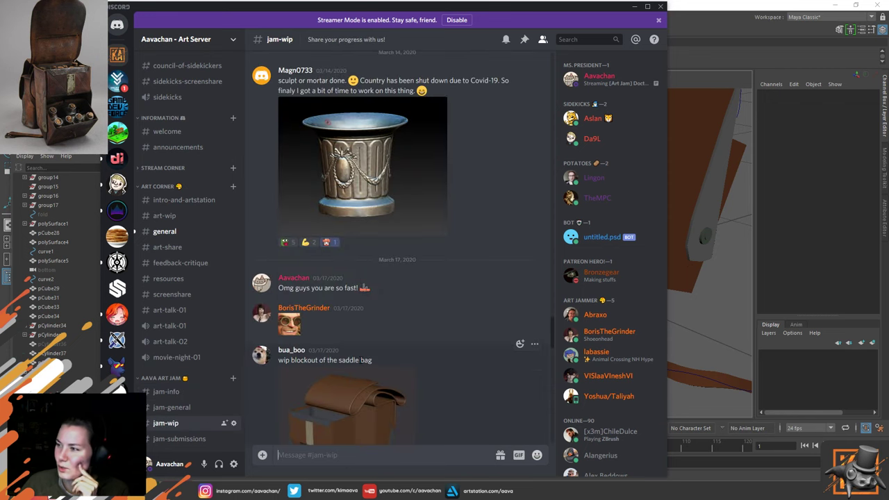
pyautogui.scroll(-2, 417, 343)
pyautogui.scroll(2, 445, 364)
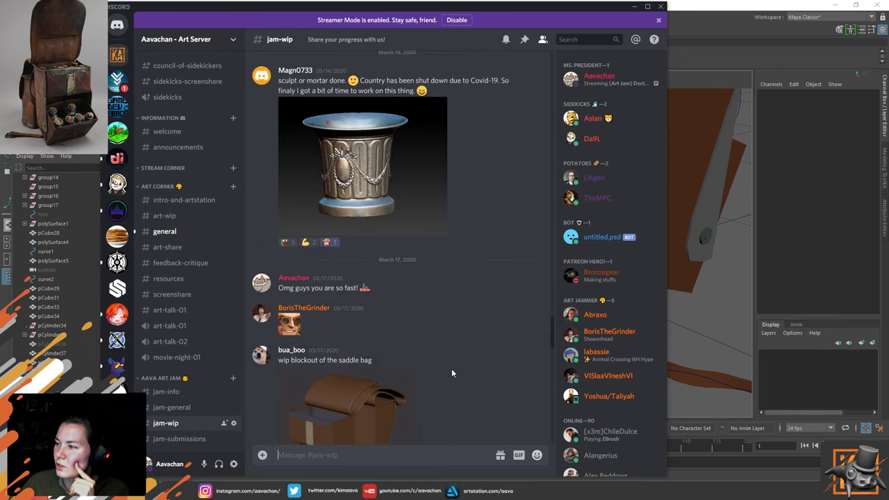
pyautogui.scroll(10, 451, 373)
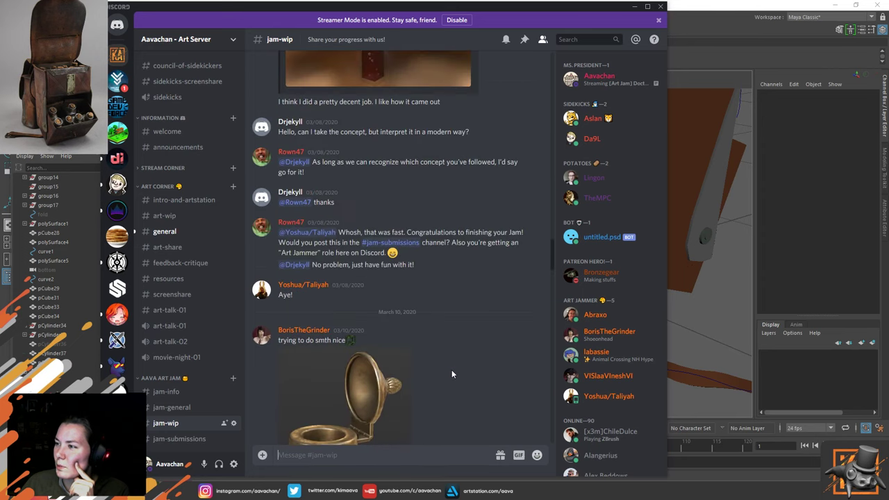
pyautogui.scroll(10, 451, 374)
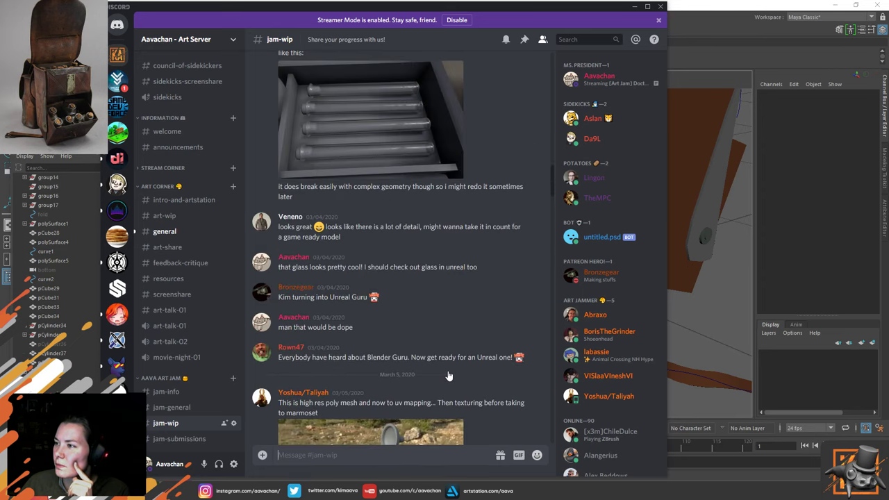
pyautogui.scroll(10, 445, 375)
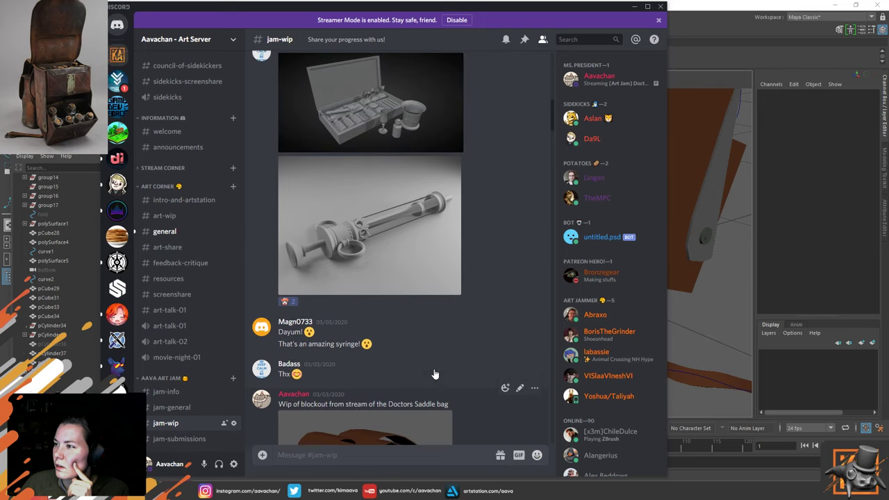
pyautogui.scroll(8, 426, 338)
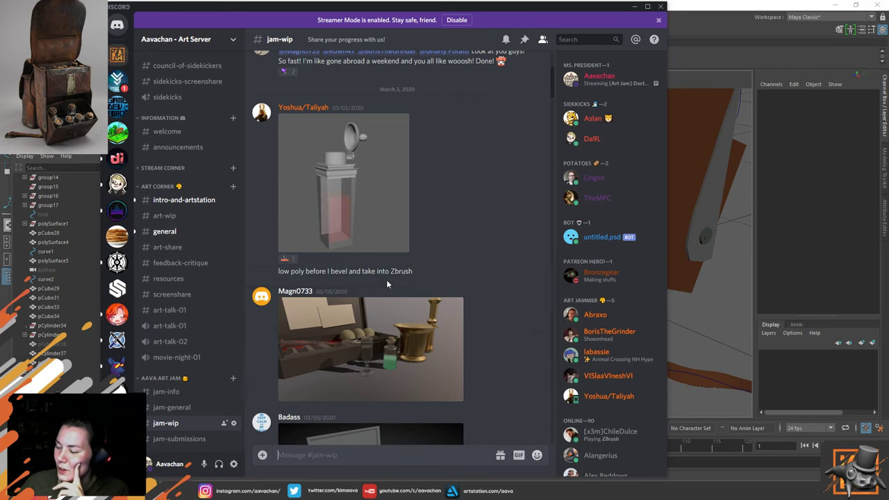
pyautogui.scroll(-2, 451, 295)
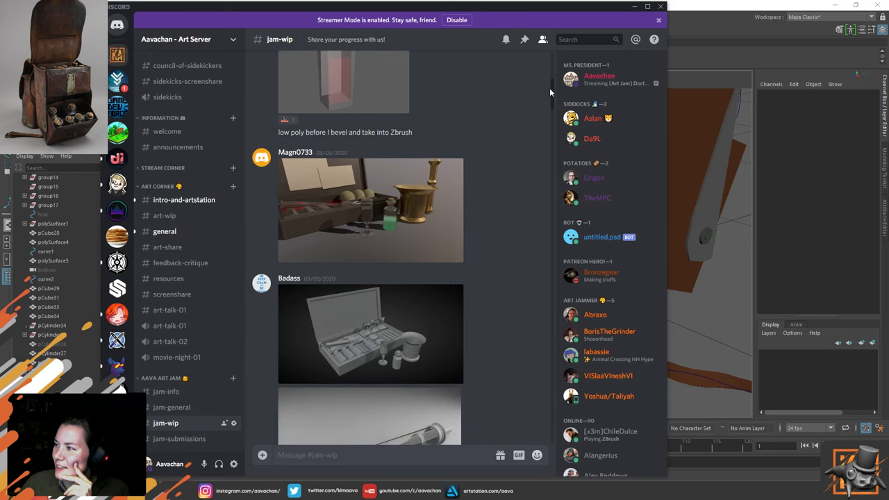
pyautogui.moveTo(551, 87); pyautogui.dragTo(567, 434)
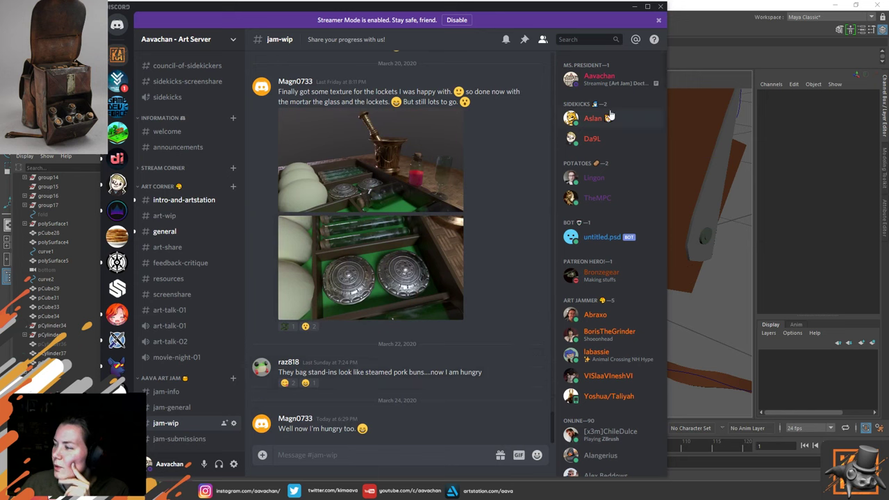
# Switch back to Maya and inspect the front compartment box, both isolated and within the whole bag
pyautogui.click(634, 6)
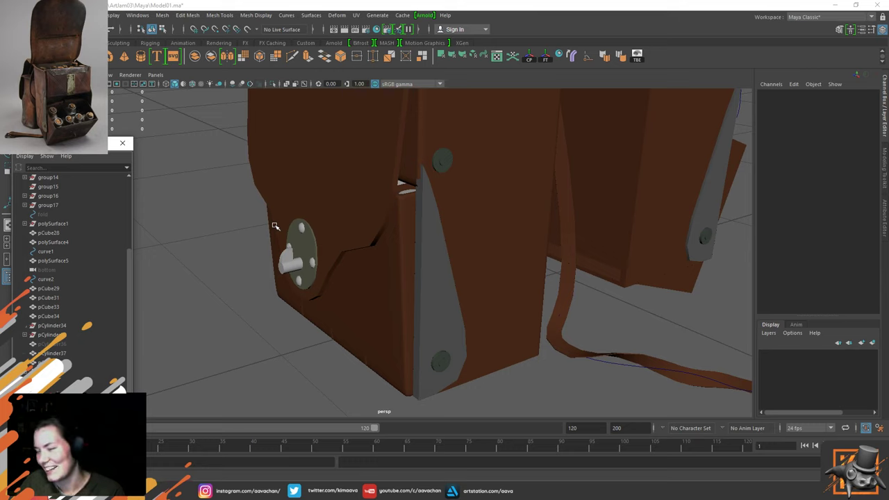
pyautogui.scroll(-3, 256, 253)
pyautogui.scroll(2, 254, 252)
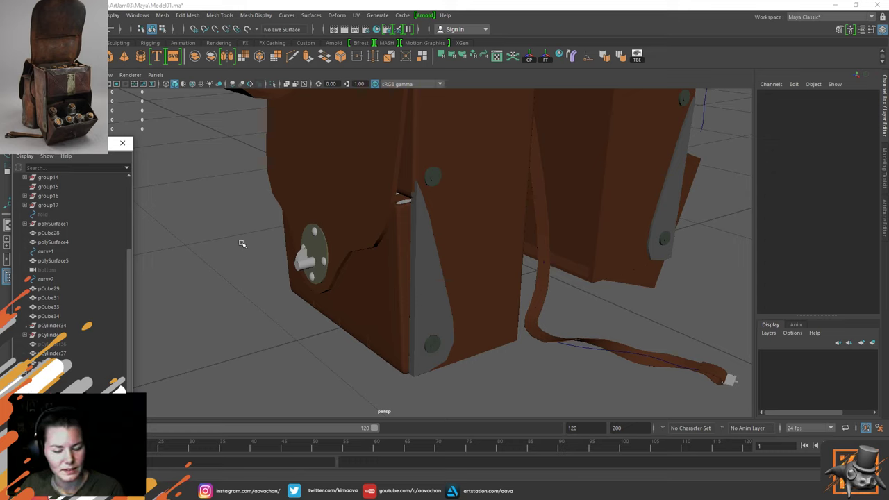
pyautogui.scroll(-2, 361, 259)
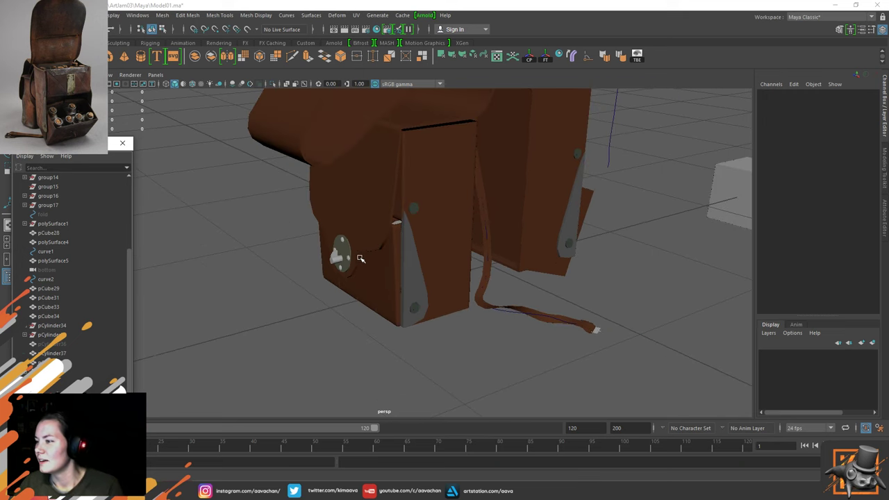
pyautogui.click(373, 300)
pyautogui.scroll(3, 357, 295)
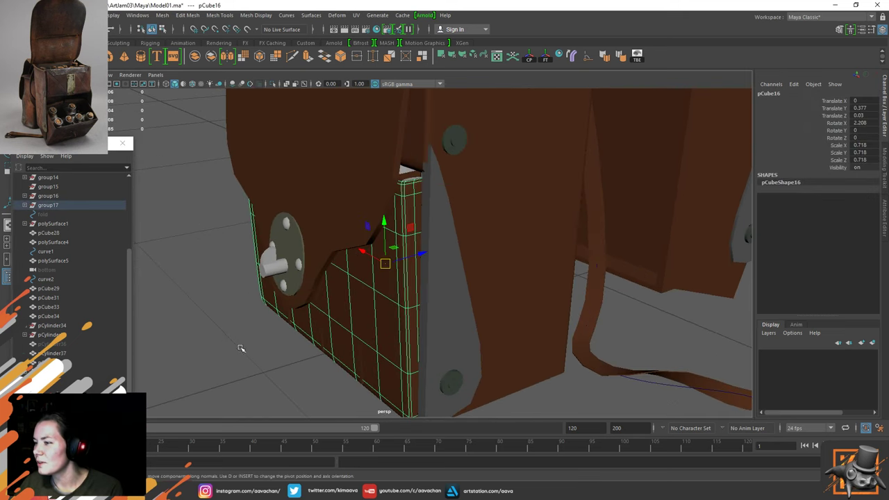
pyautogui.keyDown('alt'); pyautogui.moveTo(387, 299); pyautogui.dragTo(288, 296); pyautogui.keyUp('alt')
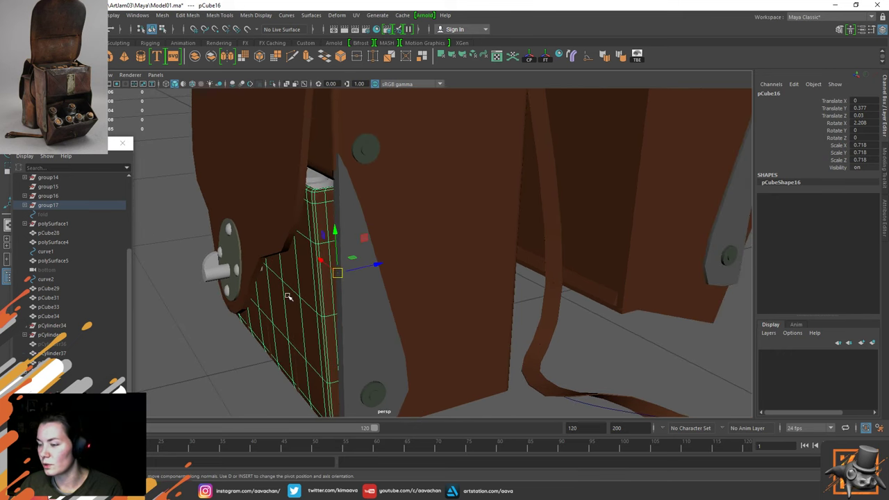
pyautogui.hotkey('ctrl', '1')
pyautogui.click(193, 341)
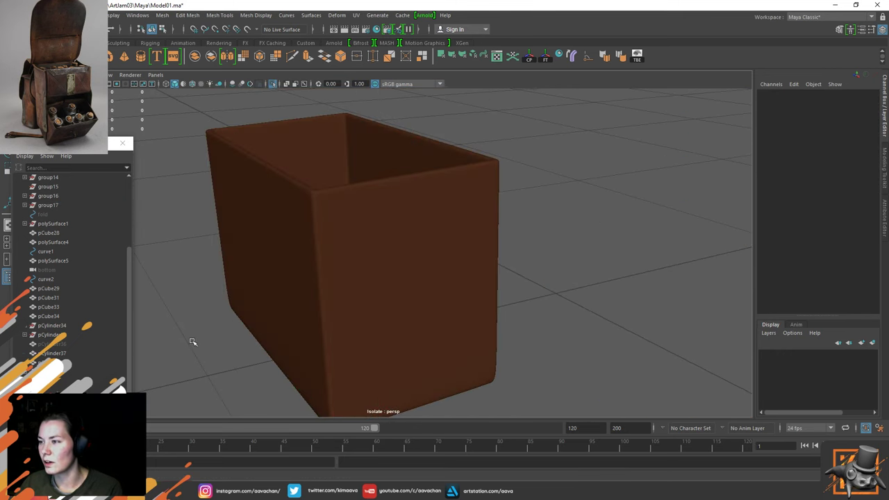
pyautogui.hotkey('ctrl', '1')
pyautogui.keyDown('alt'); pyautogui.moveTo(305, 285); pyautogui.dragTo(349, 204); pyautogui.keyUp('alt')
# Isolate the bottle divider inside the front compartment, examine its shape and restore the full bag
pyautogui.click(323, 233)
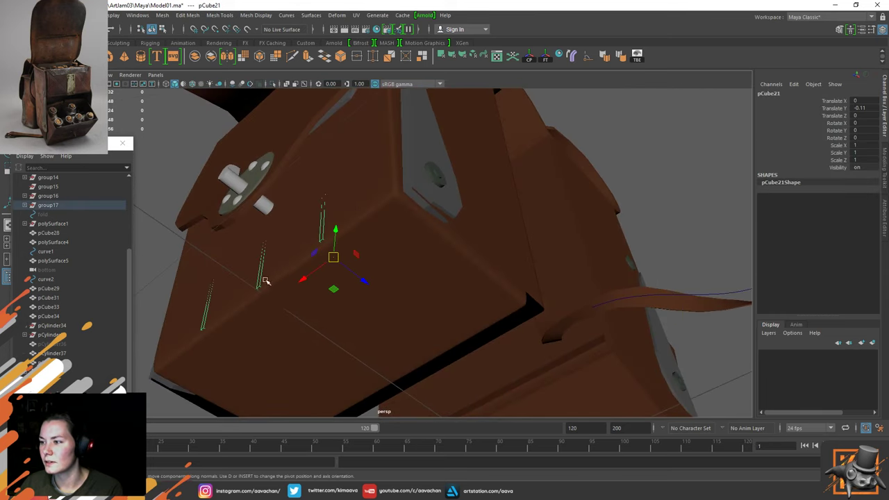
pyautogui.hotkey('ctrl', '1')
pyautogui.moveTo(312, 252)
pyautogui.keyDown('alt'); pyautogui.mouseDown()
pyautogui.moveTo(321, 245)
pyautogui.moveTo(311, 245)
pyautogui.mouseUp(); pyautogui.keyUp('alt')
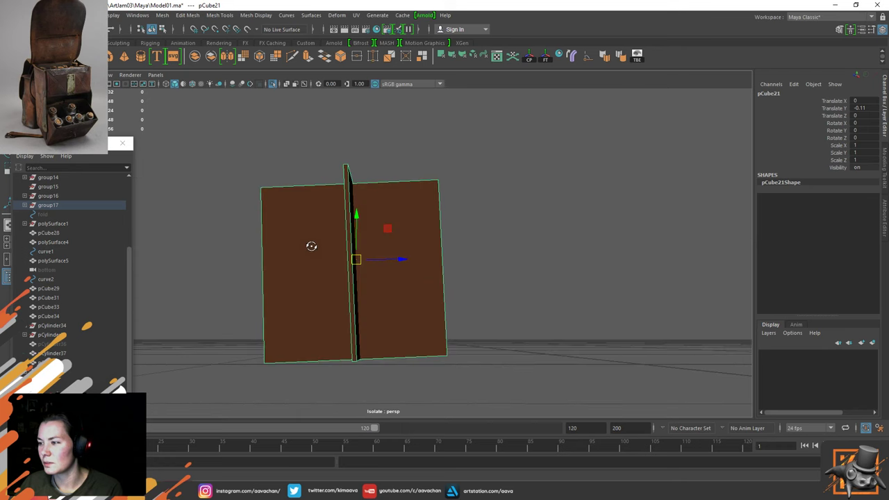
pyautogui.hotkey('ctrl', '1')
# Isolate the main bag body with the divider and compare their positions in a wireframe side view
pyautogui.click(387, 311)
pyautogui.hotkey('ctrl', '1')
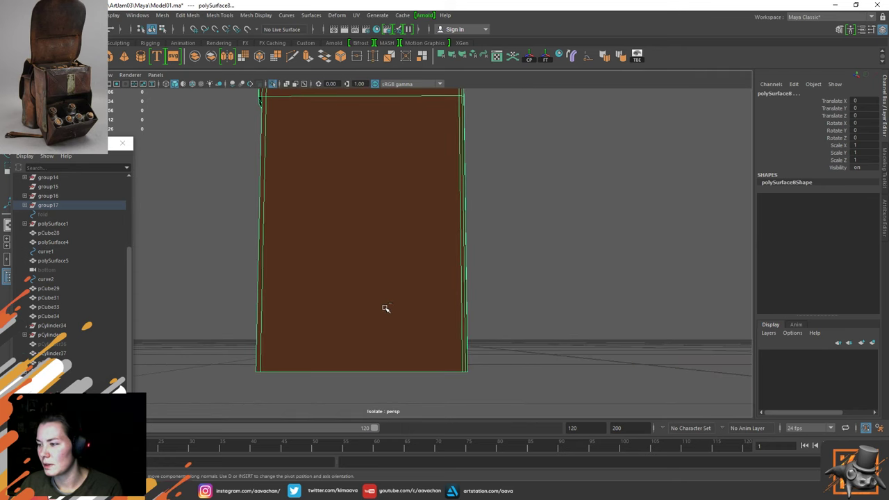
pyautogui.press('space')
pyautogui.moveTo(385, 308); pyautogui.dragTo(415, 297)
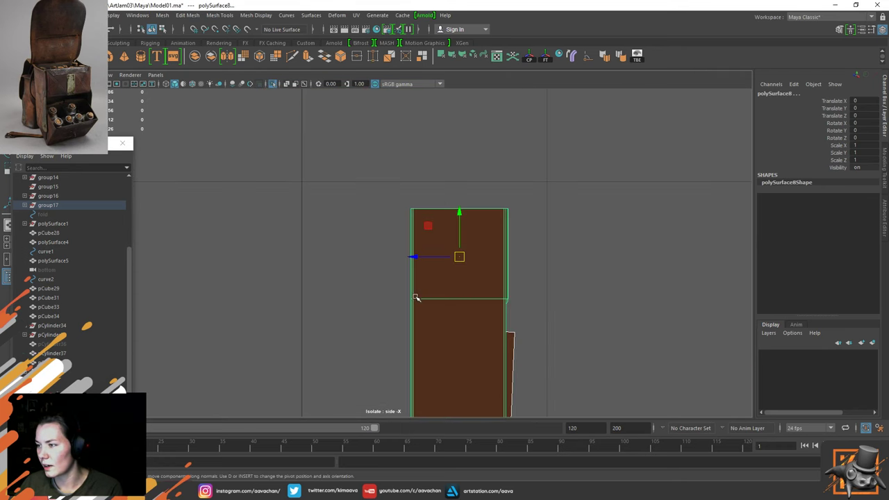
pyautogui.scroll(3, 415, 297)
pyautogui.scroll(-1, 410, 299)
pyautogui.press('4')
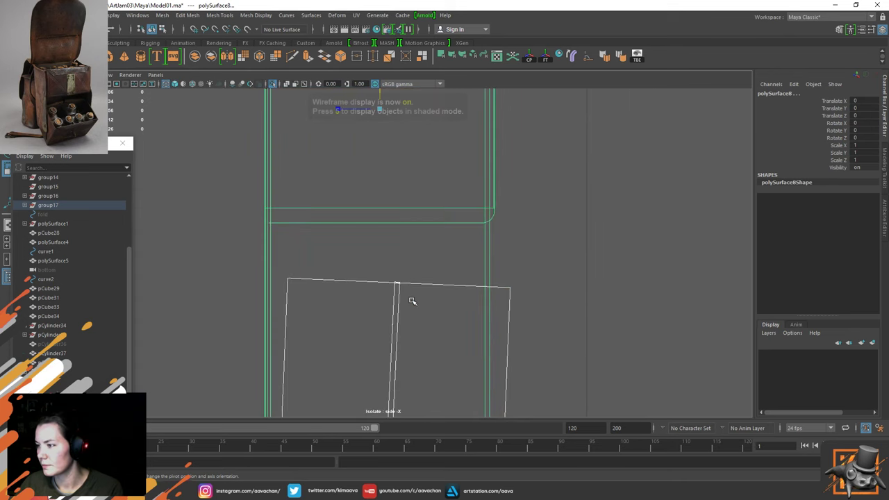
pyautogui.scroll(-1, 451, 279)
pyautogui.scroll(-2, 477, 288)
pyautogui.scroll(1, 464, 230)
pyautogui.scroll(-1, 474, 288)
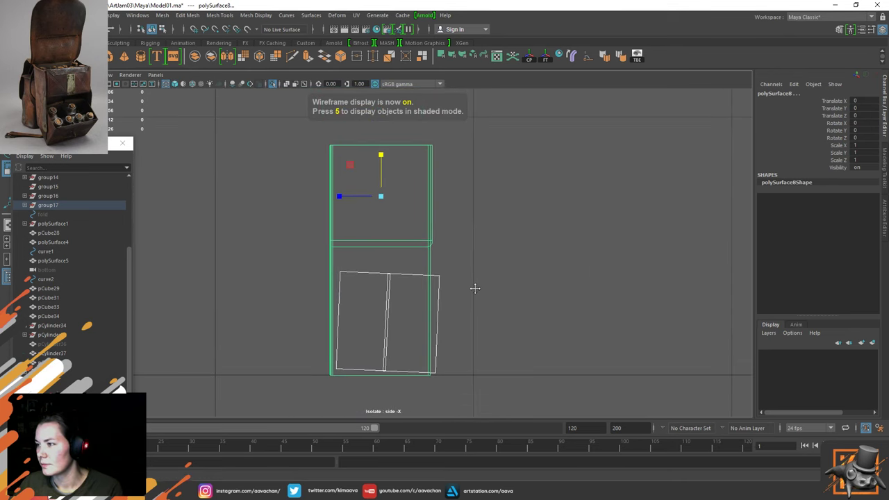
pyautogui.hotkey('ctrl', '1')
# Isolate the front compartment box together with its divider in the wireframe side view
pyautogui.scroll(3, 475, 278)
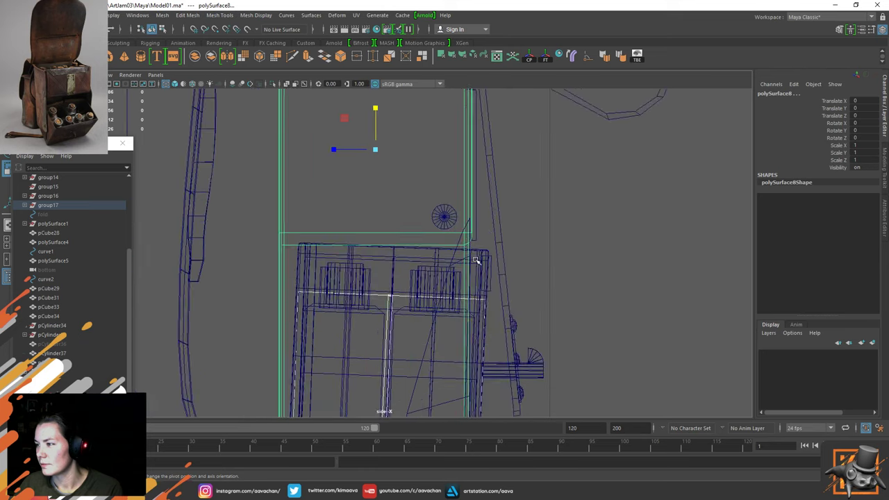
pyautogui.click(482, 248)
pyautogui.click(481, 248)
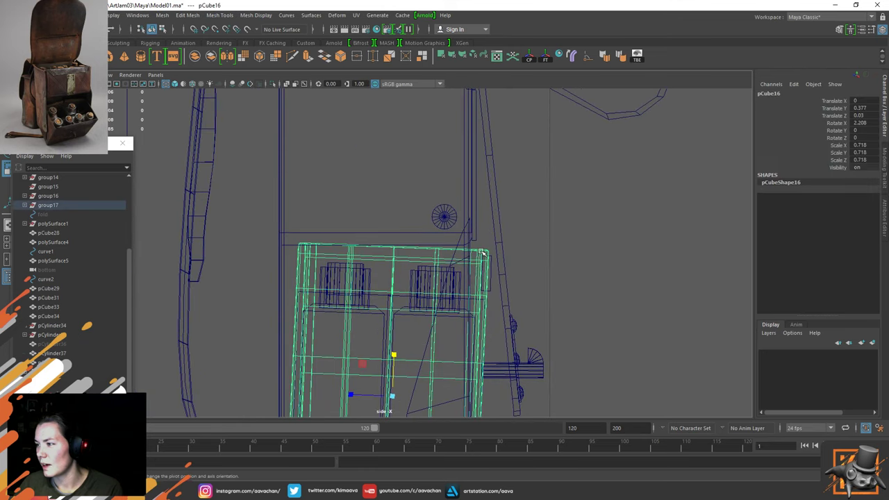
pyautogui.click(394, 299)
pyautogui.keyDown('alt'); pyautogui.moveTo(434, 322); pyautogui.dragTo(431, 260, button='middle'); pyautogui.keyUp('alt')
pyautogui.hotkey('ctrl', '1')
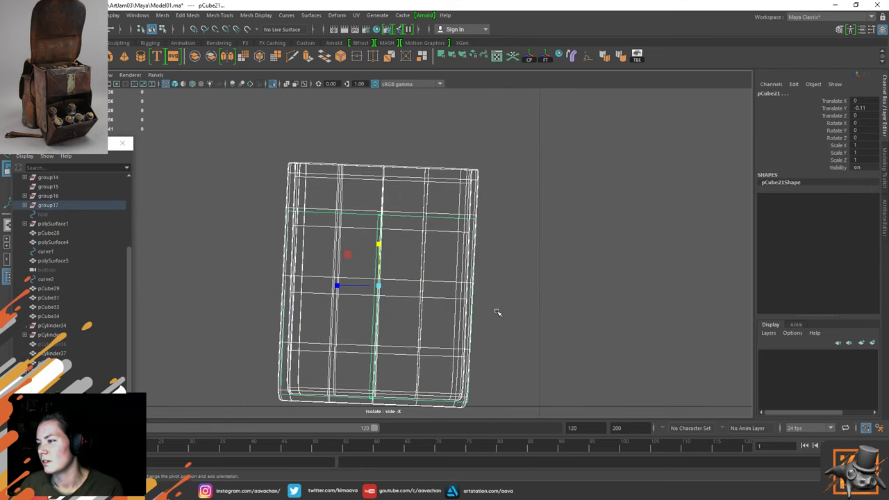
# Nudge the divider along Z to a translate value of about -0.003 to center it in the box
pyautogui.scroll(2, 349, 235)
pyautogui.click(359, 204)
pyautogui.keyDown('alt'); pyautogui.moveTo(393, 305); pyautogui.dragTo(385, 256, button='middle'); pyautogui.keyUp('alt')
pyautogui.click(327, 247)
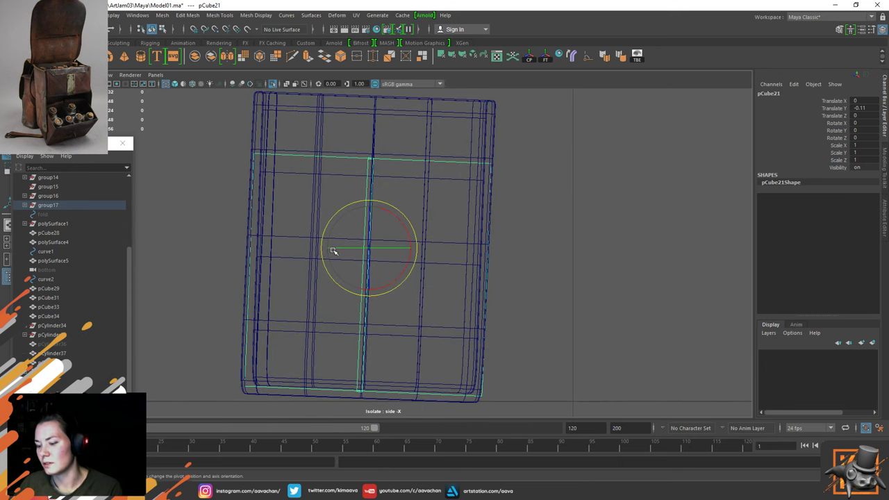
pyautogui.press('w')
pyautogui.moveTo(329, 248); pyautogui.dragTo(326, 248)
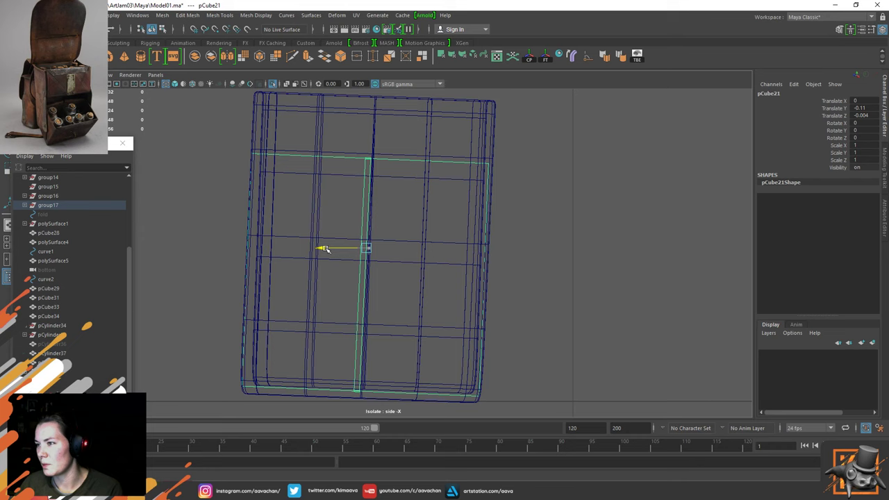
# Rotate the divider slightly about the X axis to about 0.268 degrees to match the box's tilt
pyautogui.press('e')
pyautogui.moveTo(398, 220); pyautogui.dragTo(396, 218)
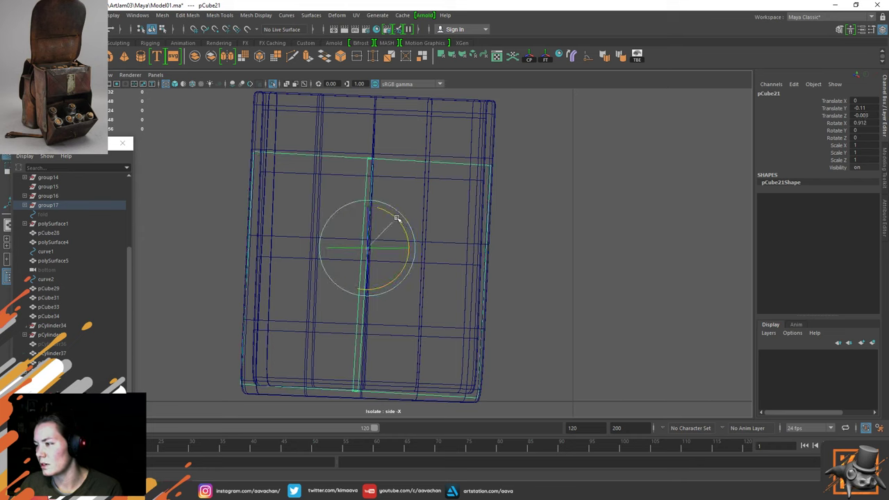
pyautogui.hotkey('ctrl', 'z')
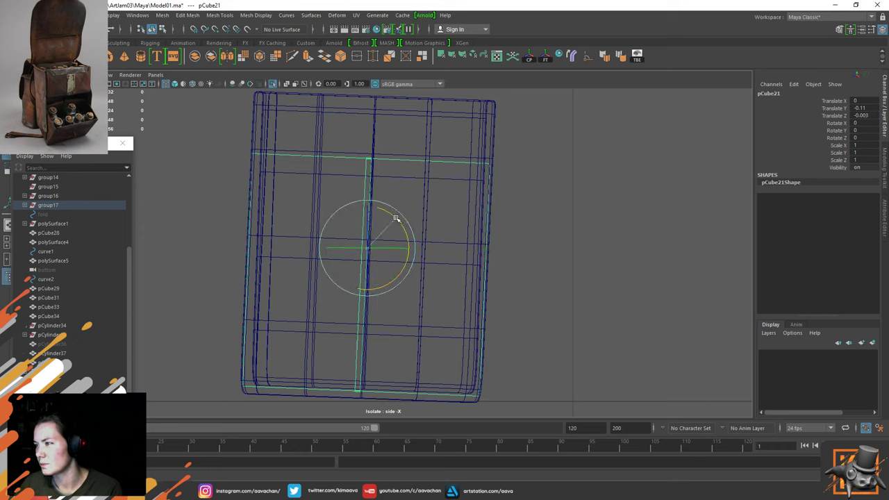
pyautogui.hotkey('shift', 'z')
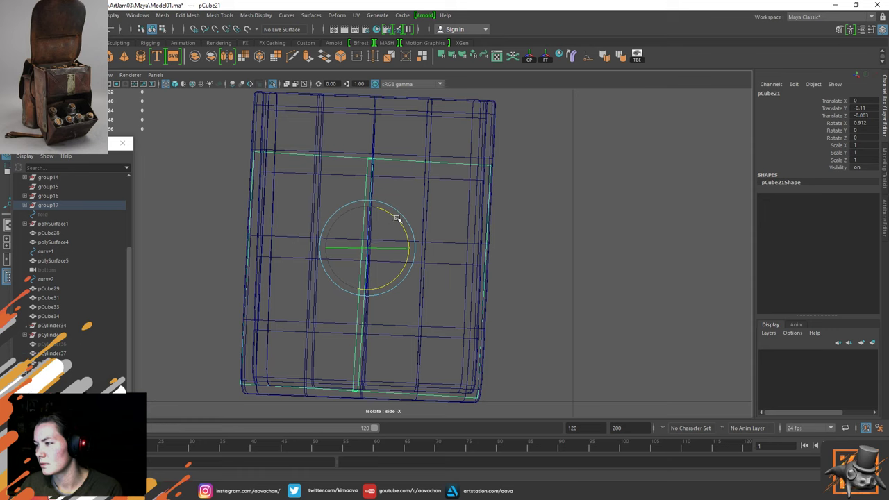
pyautogui.press('w')
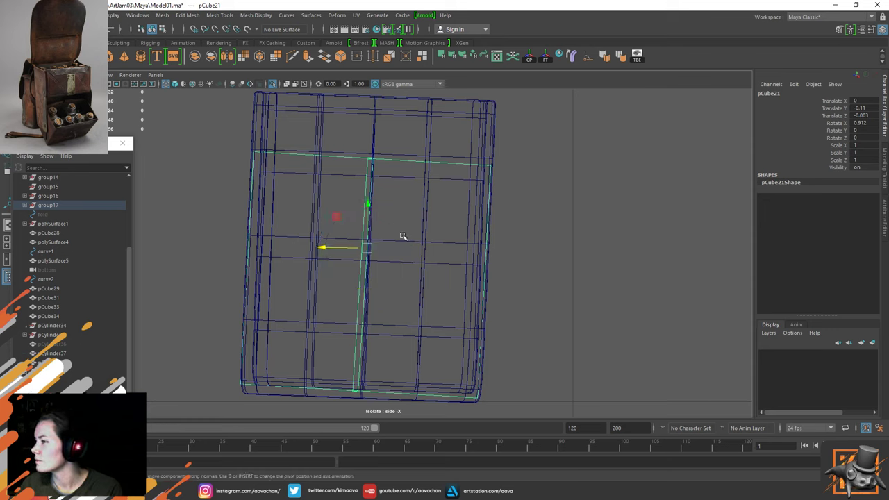
pyautogui.press('e')
pyautogui.moveTo(489, 230); pyautogui.dragTo(488, 228, button='middle')
pyautogui.press('w')
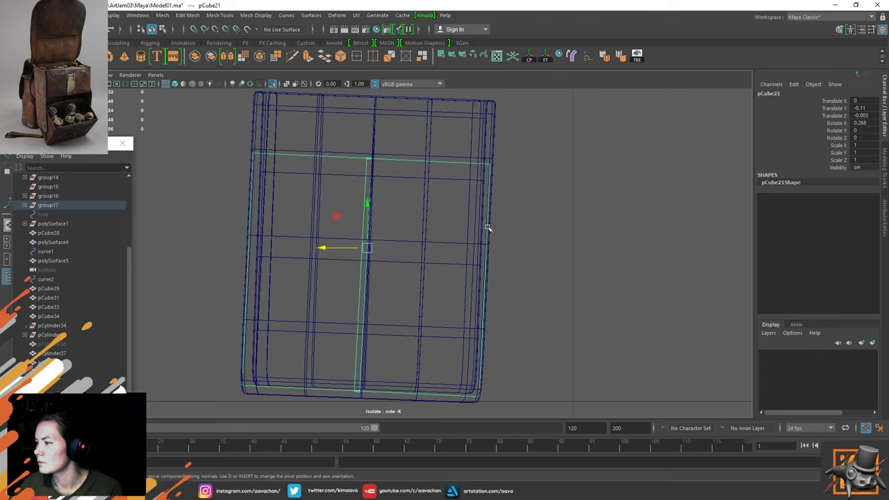
# Return to the shaded perspective view and check from above how the divider fits inside the box
pyautogui.press('space')
pyautogui.moveTo(486, 228); pyautogui.dragTo(489, 184)
pyautogui.press('5')
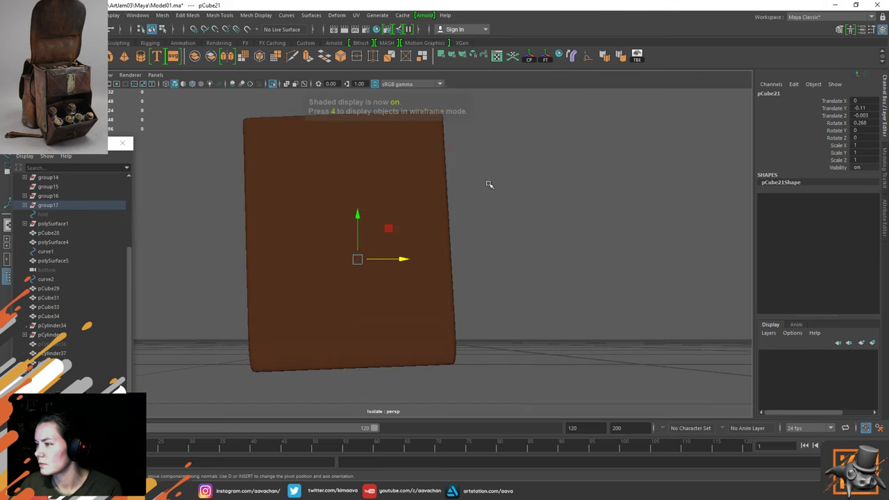
pyautogui.moveTo(535, 218)
pyautogui.keyDown('alt'); pyautogui.mouseDown()
pyautogui.moveTo(476, 258)
pyautogui.moveTo(469, 305)
pyautogui.moveTo(518, 268)
pyautogui.moveTo(563, 260)
pyautogui.moveTo(354, 256)
pyautogui.mouseUp(); pyautogui.keyUp('alt')
pyautogui.keyDown('alt'); pyautogui.moveTo(355, 257); pyautogui.dragTo(377, 288, button='middle'); pyautogui.keyUp('alt')
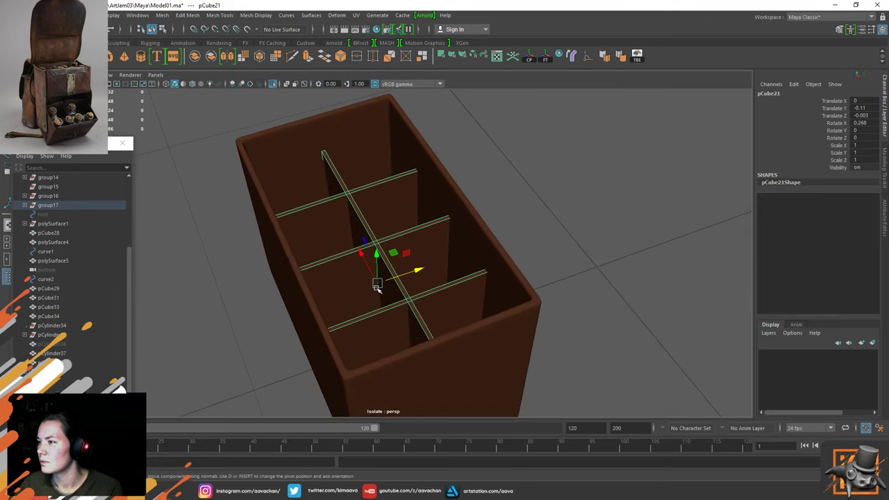
# Isolate the bottle divider without its box and switch to edge selection on it
pyautogui.hotkey('ctrl', '1')
pyautogui.hotkey('ctrl', '1')
pyautogui.scroll(3, 413, 314)
pyautogui.keyDown('alt'); pyautogui.moveTo(413, 314); pyautogui.dragTo(474, 335); pyautogui.keyUp('alt')
pyautogui.keyDown('alt'); pyautogui.moveTo(474, 336); pyautogui.dragTo(460, 291, button='right'); pyautogui.keyUp('alt')
pyautogui.keyDown('alt'); pyautogui.moveTo(461, 292); pyautogui.dragTo(419, 242); pyautogui.keyUp('alt')
pyautogui.rightClick(441, 226)
pyautogui.click(441, 198)
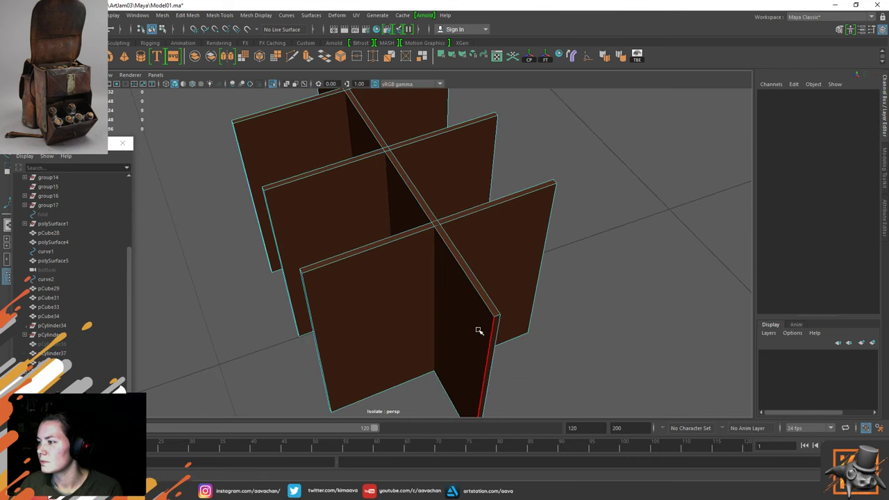
# Split the edge ring through a vertical end edge of the divider's long center panel
pyautogui.click(486, 347)
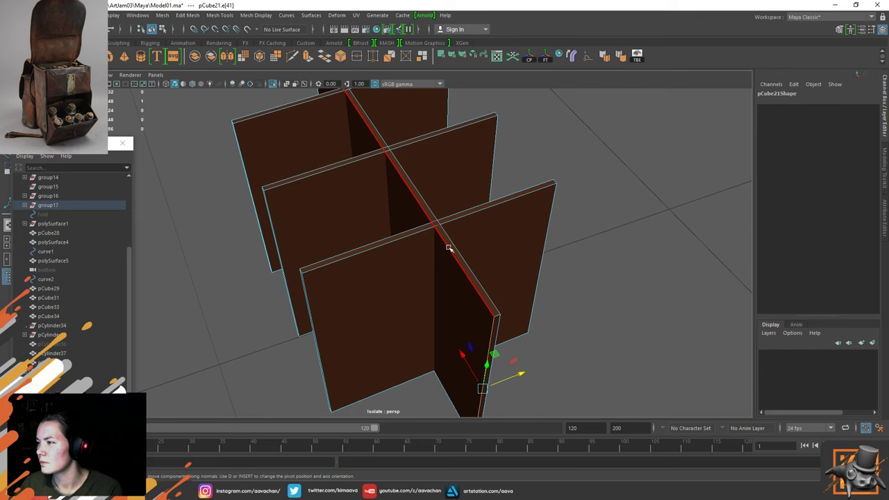
pyautogui.keyDown('alt'); pyautogui.moveTo(449, 246); pyautogui.dragTo(488, 244); pyautogui.keyUp('alt')
pyautogui.keyDown('alt'); pyautogui.moveTo(546, 252); pyautogui.dragTo(511, 276); pyautogui.keyUp('alt')
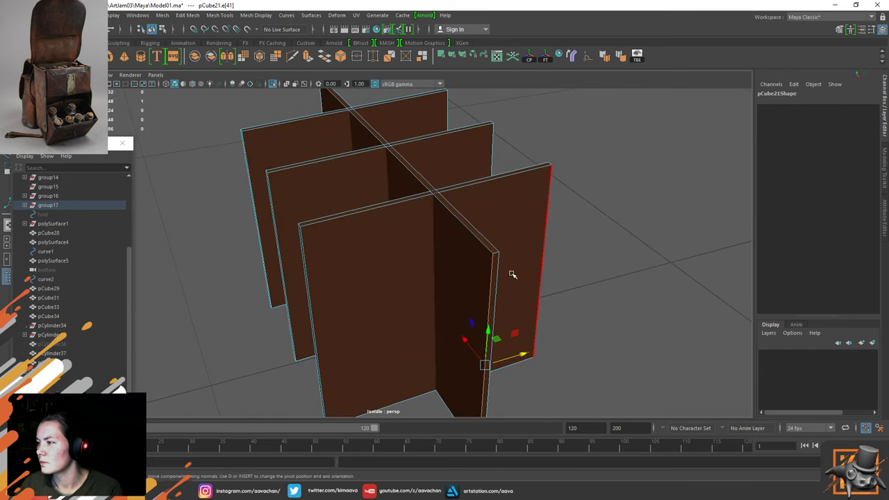
pyautogui.click(496, 274)
pyautogui.keyDown('shift'); pyautogui.rightClick(497, 276); pyautogui.keyUp('shift')
pyautogui.keyDown('ctrl'); pyautogui.moveTo(498, 275); pyautogui.dragTo(491, 310, button='right'); pyautogui.keyUp('ctrl')
# Set the center panel's new ring split to type Multi with 10 divisions
pyautogui.click(785, 108)
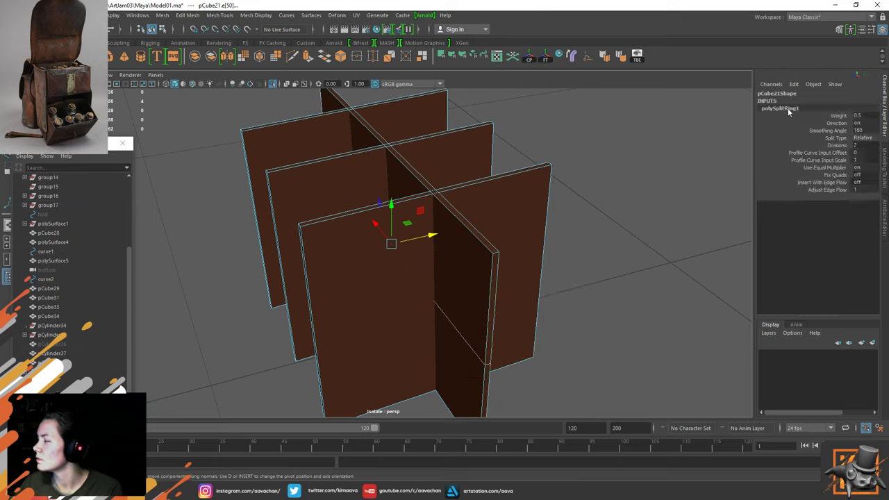
pyautogui.click(864, 137)
pyautogui.click(866, 158)
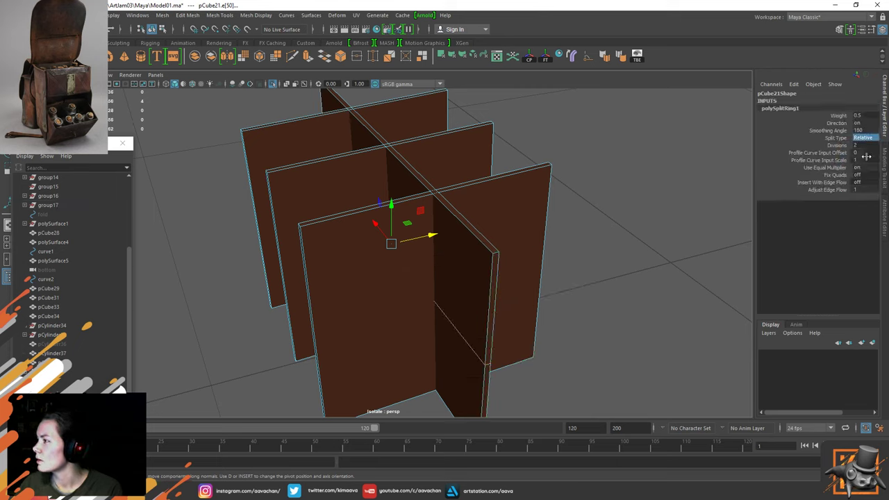
pyautogui.click(866, 139)
pyautogui.click(864, 164)
pyautogui.click(866, 144)
pyautogui.write('10')
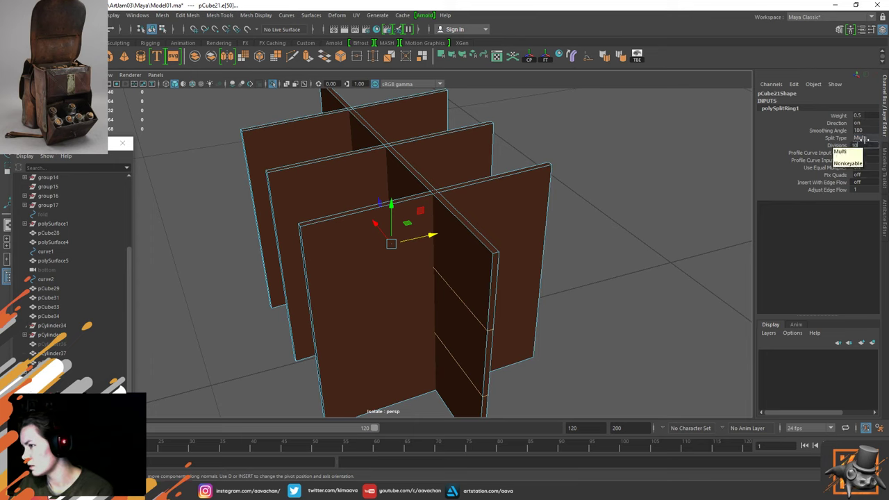
pyautogui.press('Return')
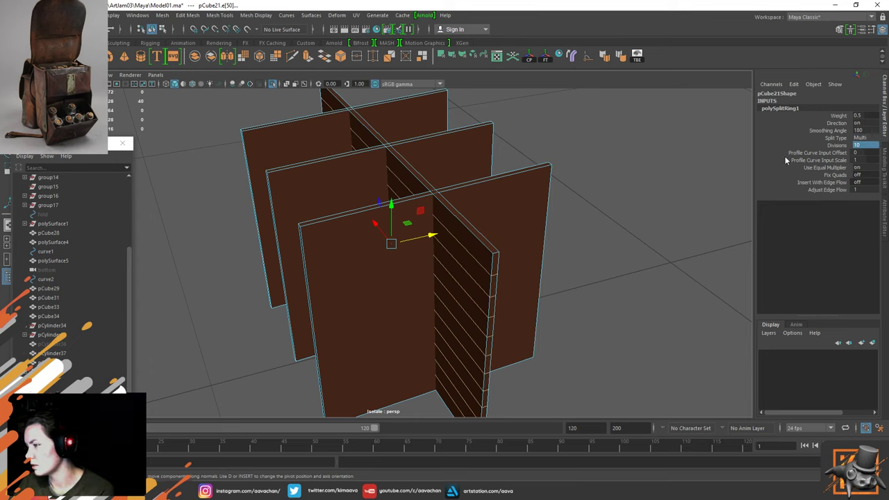
# Split the edge ring running through the center panel's lengthwise edges with the same edge-ring operation
pyautogui.click(469, 245)
pyautogui.doubleClick(471, 254)
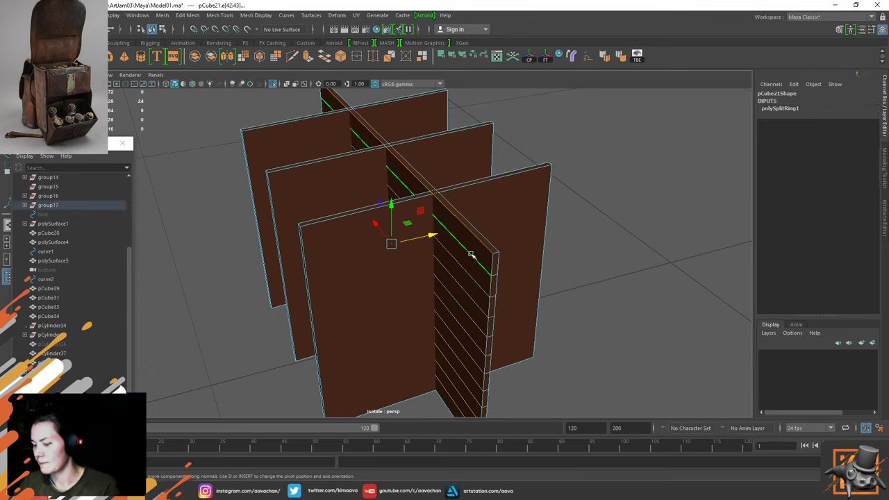
pyautogui.press('g')
# Set the lengthwise ring split to type Multi with 8 divisions
pyautogui.click(795, 109)
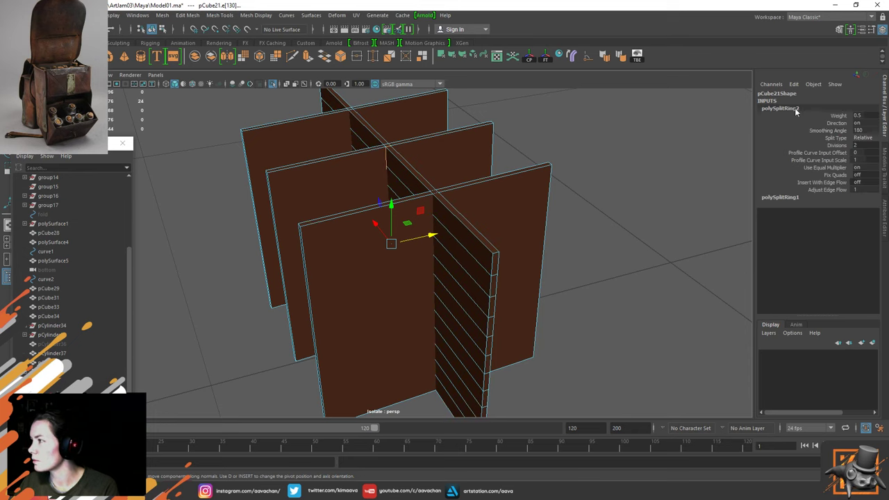
pyautogui.click(863, 137)
pyautogui.click(861, 165)
pyautogui.click(860, 145)
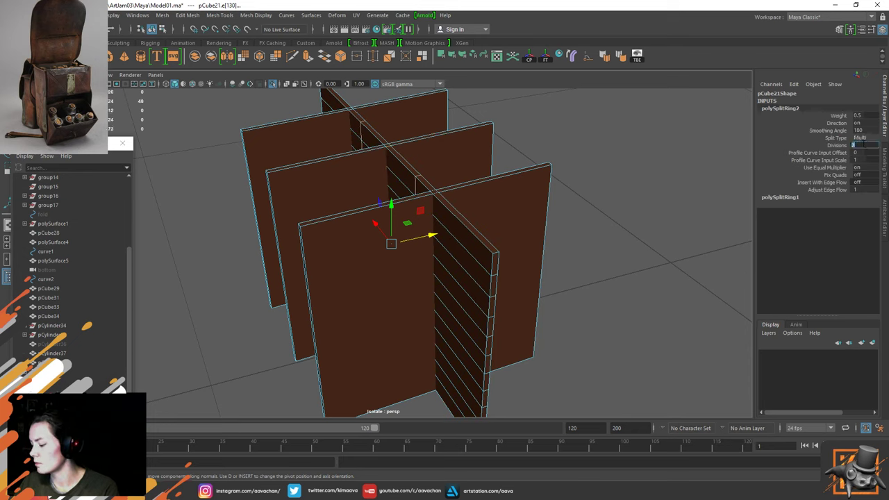
pyautogui.write('5')
pyautogui.press('Return')
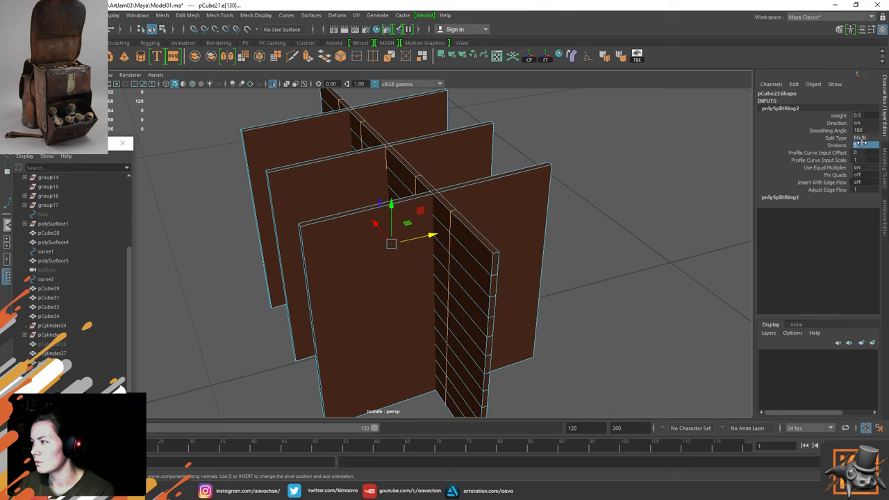
pyautogui.click(860, 145)
pyautogui.write('8')
pyautogui.press('Return')
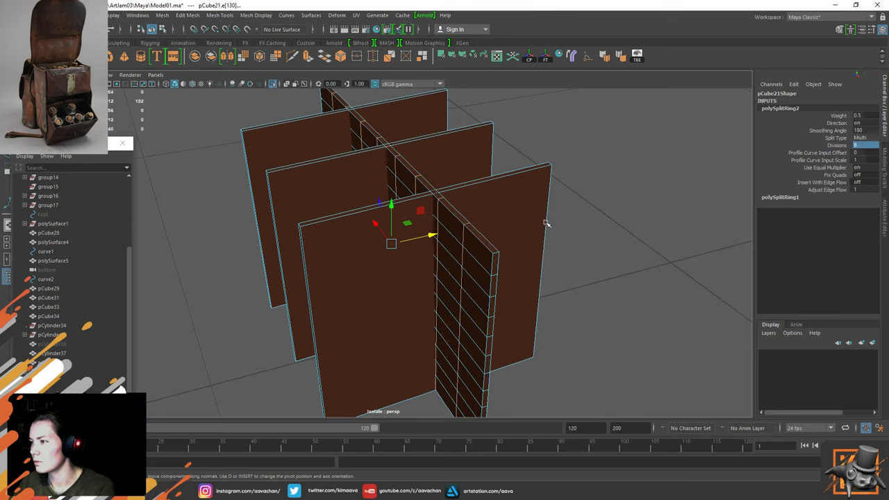
# Insert supporting edge loops through the center panel's thickness and close to its outer edges
pyautogui.moveTo(546, 221); pyautogui.dragTo(655, 157, button='right')
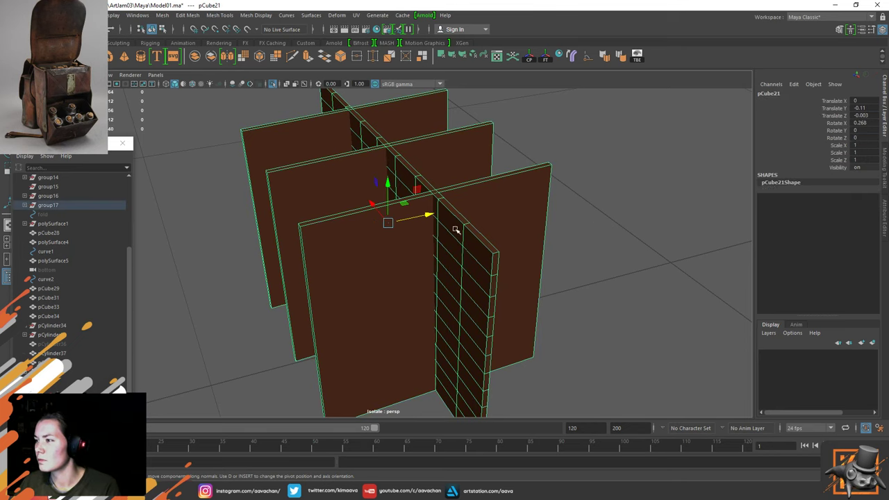
pyautogui.keyDown('shift'); pyautogui.moveTo(452, 224); pyautogui.dragTo(402, 226, button='right'); pyautogui.keyUp('shift')
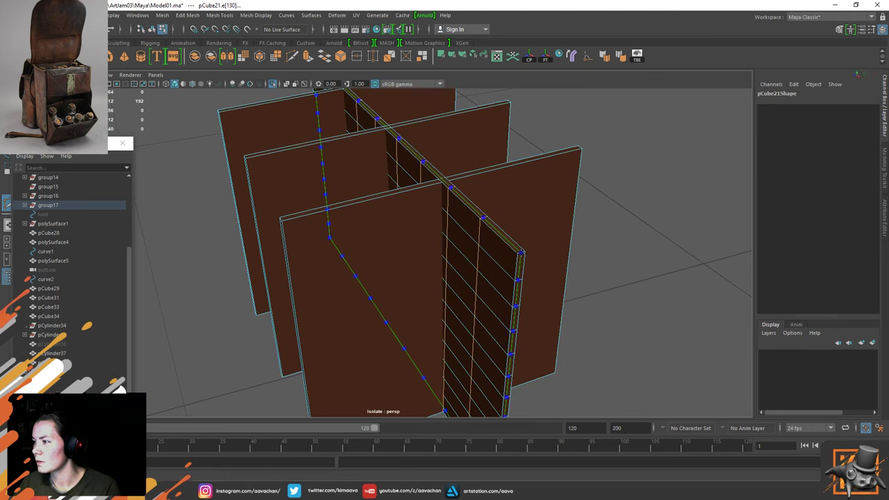
pyautogui.keyDown('ctrl'); pyautogui.click(521, 252); pyautogui.keyUp('ctrl')
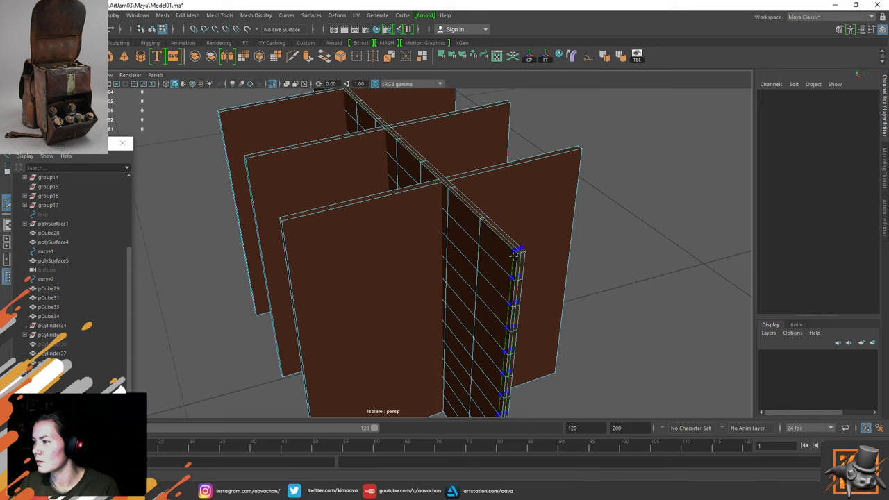
pyautogui.keyDown('alt'); pyautogui.moveTo(517, 256); pyautogui.dragTo(242, 266); pyautogui.keyUp('alt')
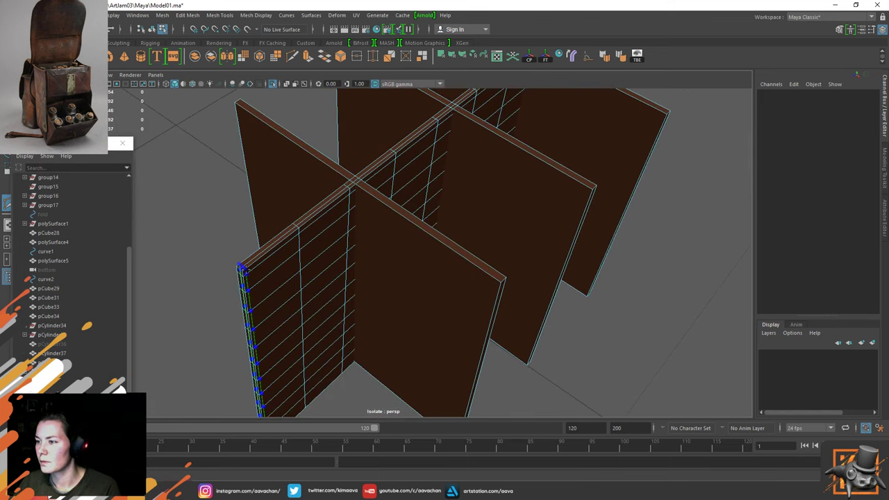
pyautogui.keyDown('ctrl'); pyautogui.click(297, 258); pyautogui.keyUp('ctrl')
pyautogui.keyDown('alt'); pyautogui.moveTo(340, 328); pyautogui.dragTo(248, 338); pyautogui.keyUp('alt')
# Return to object mode and inspect the divider in smooth preview
pyautogui.moveTo(299, 226); pyautogui.dragTo(354, 210, button='right')
pyautogui.press('3')
pyautogui.keyDown('alt'); pyautogui.moveTo(349, 265); pyautogui.dragTo(387, 312); pyautogui.keyUp('alt')
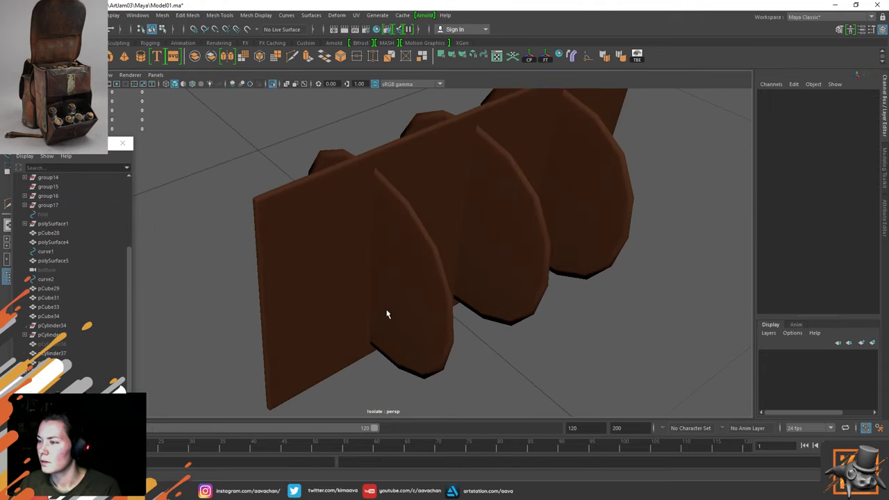
# Show the whole bag again and view the front compartment box in shaded display
pyautogui.hotkey('ctrl', '1')
pyautogui.press('4')
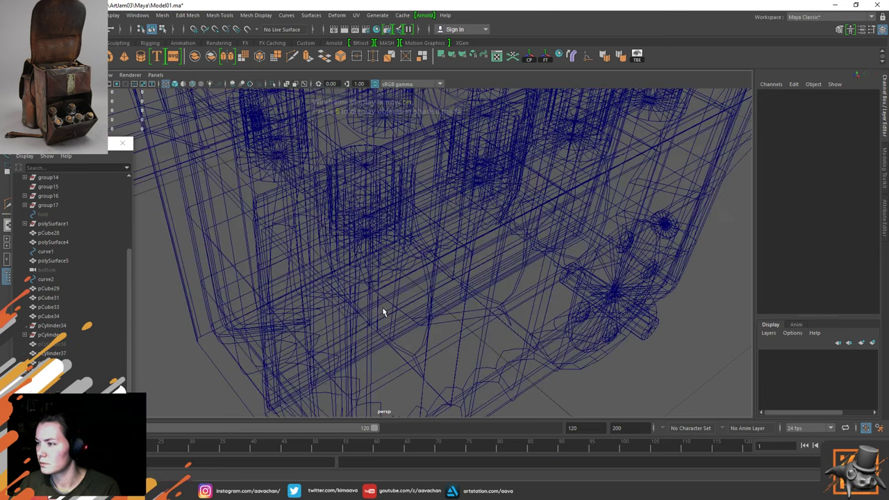
pyautogui.press('5')
pyautogui.moveTo(382, 311)
pyautogui.keyDown('alt'); pyautogui.mouseDown()
pyautogui.moveTo(351, 245)
pyautogui.moveTo(472, 287)
pyautogui.moveTo(399, 285)
pyautogui.mouseUp(); pyautogui.keyUp('alt')
pyautogui.scroll(3, 367, 249)
pyautogui.click(351, 247)
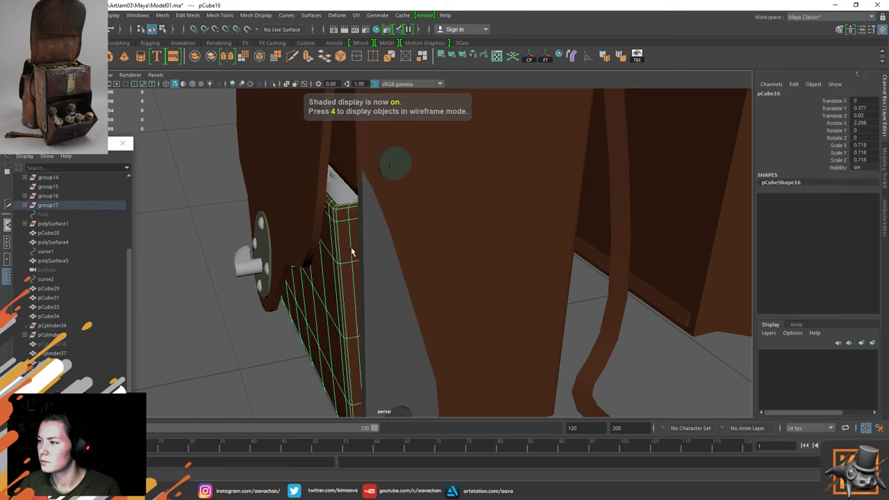
# Select the divider through the wireframe display and isolate it in shaded, unsmoothed view
pyautogui.press('4')
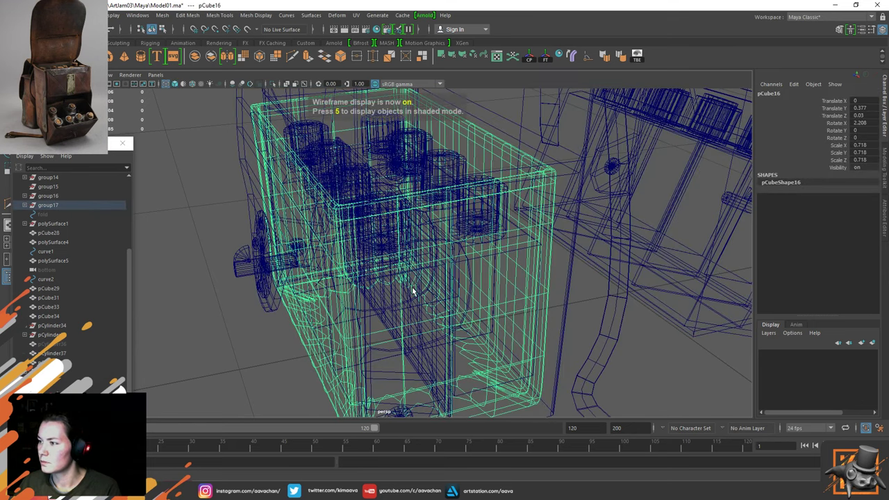
pyautogui.click(444, 366)
pyautogui.press('w')
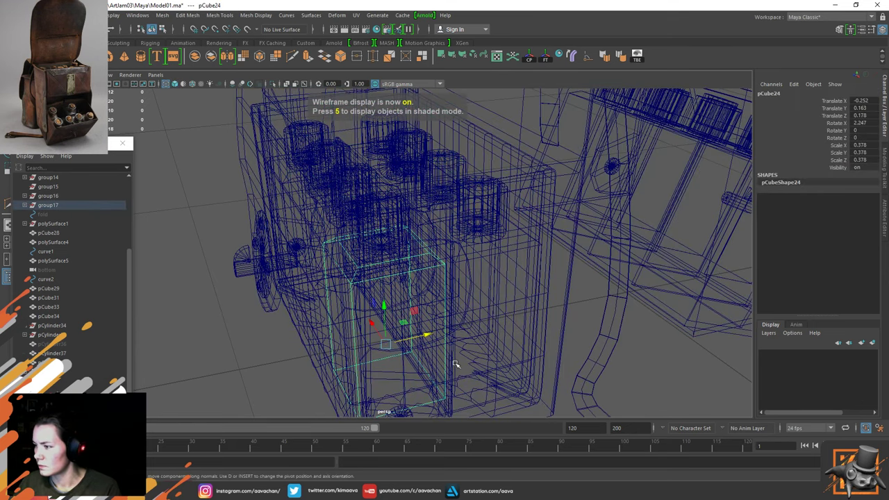
pyautogui.click(452, 364)
pyautogui.click(446, 371)
pyautogui.press('5')
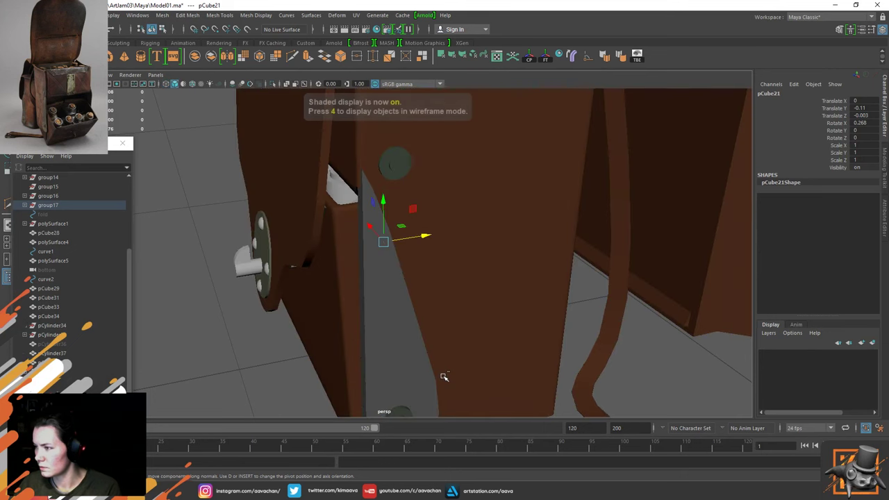
pyautogui.hotkey('ctrl', '1')
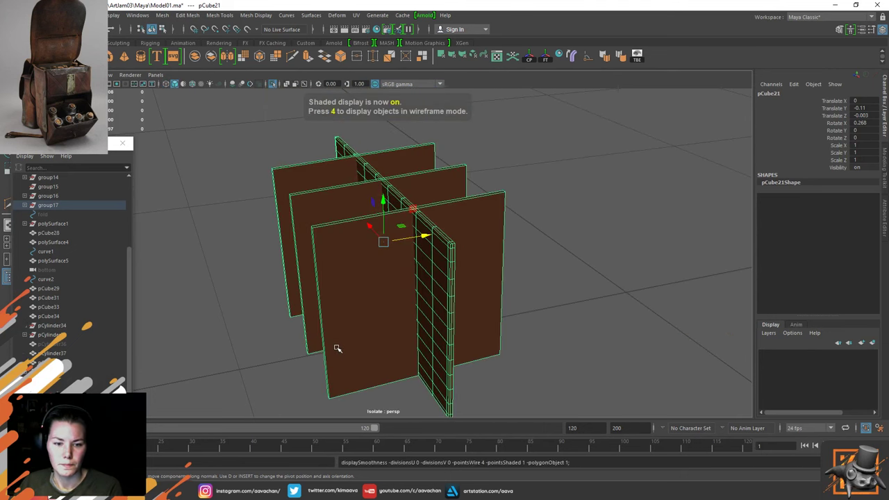
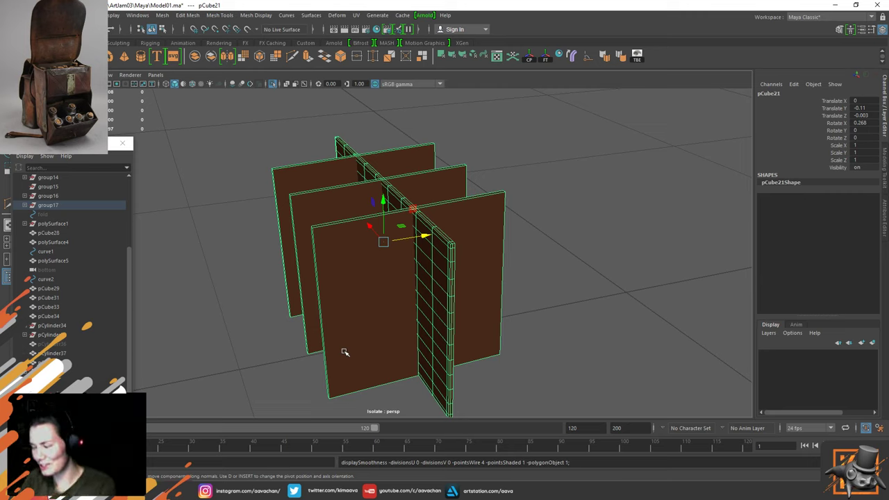
# Compare the whole divider with smooth preview on and off
pyautogui.scroll(3, 358, 250)
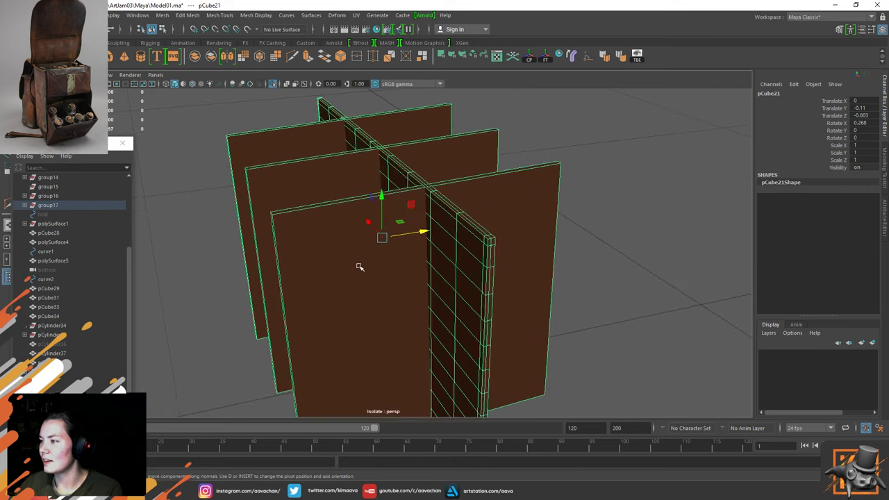
pyautogui.scroll(-3, 360, 258)
pyautogui.click(611, 218)
pyautogui.click(432, 289)
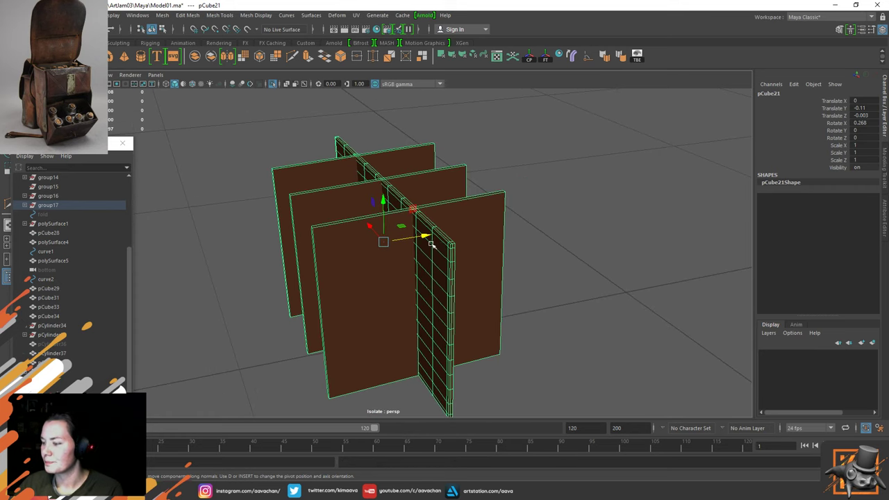
pyautogui.press('1')
pyautogui.press('3')
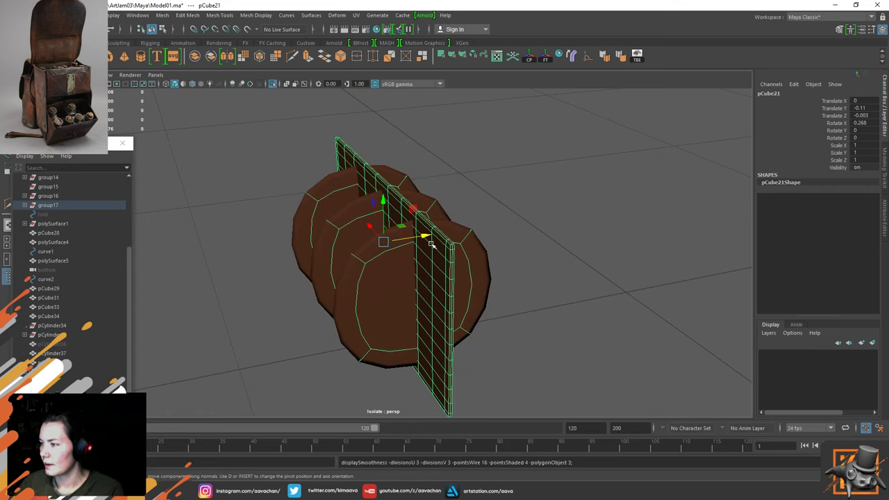
pyautogui.press('1')
pyautogui.click(580, 205)
pyautogui.click(428, 300)
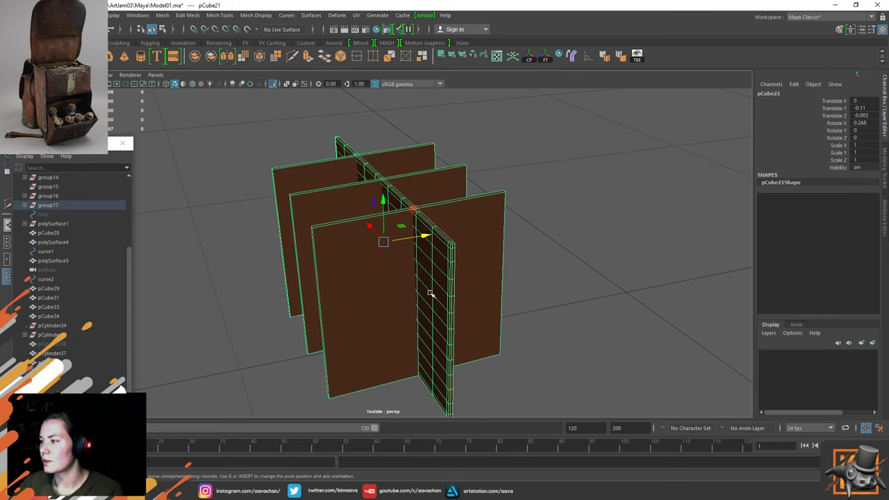
# Examine the center panel's end corner up close in smooth preview, then restore the divider's unsmoothed display
pyautogui.click(536, 276)
pyautogui.scroll(2, 611, 278)
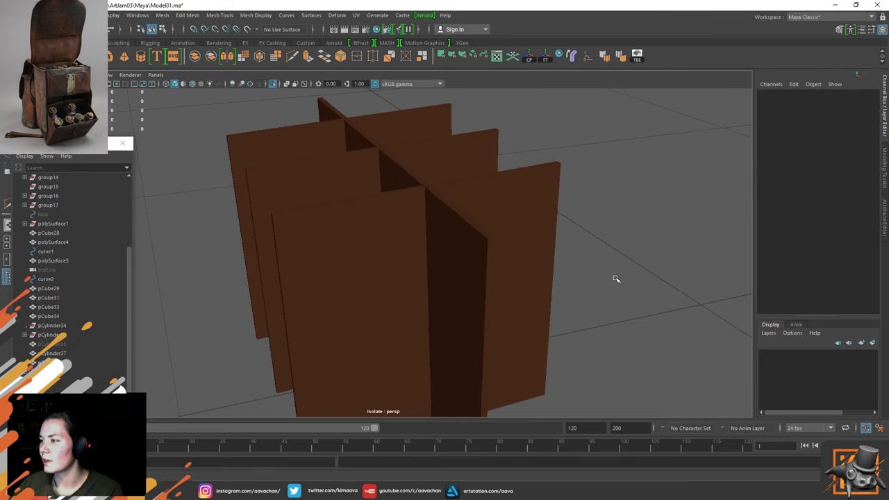
pyautogui.keyDown('alt'); pyautogui.moveTo(616, 278); pyautogui.dragTo(546, 252); pyautogui.keyUp('alt')
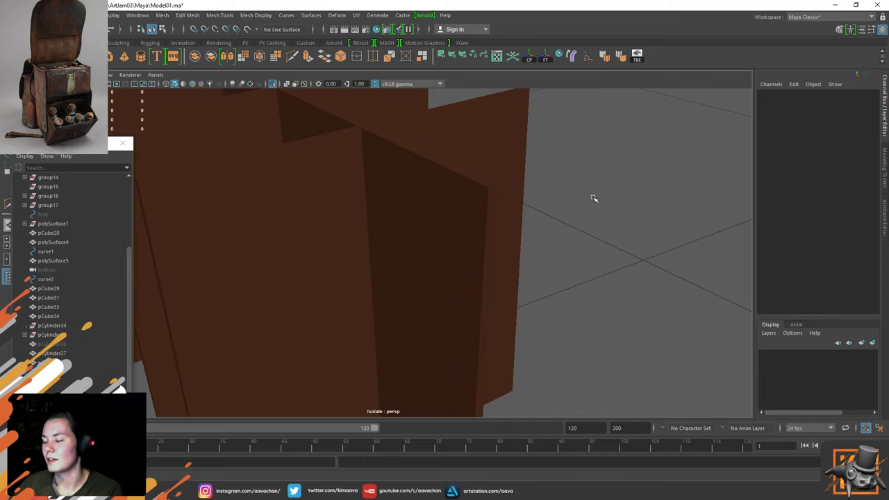
pyautogui.click(439, 200)
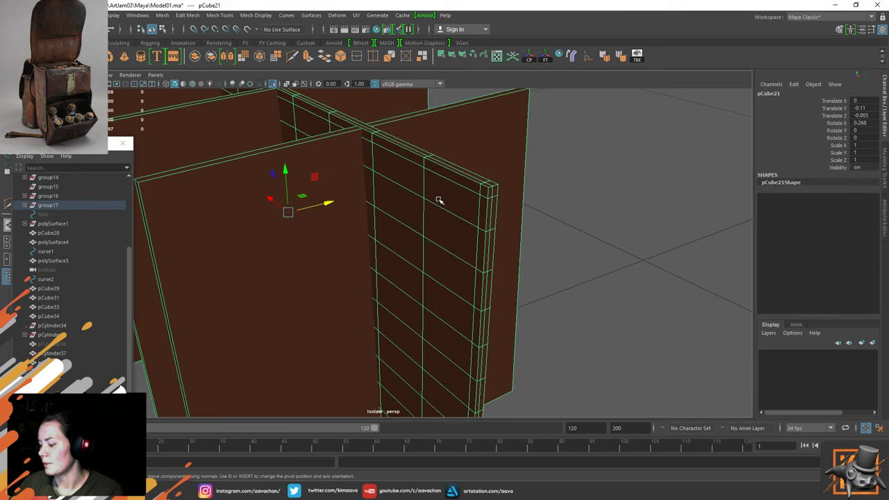
pyautogui.press('3')
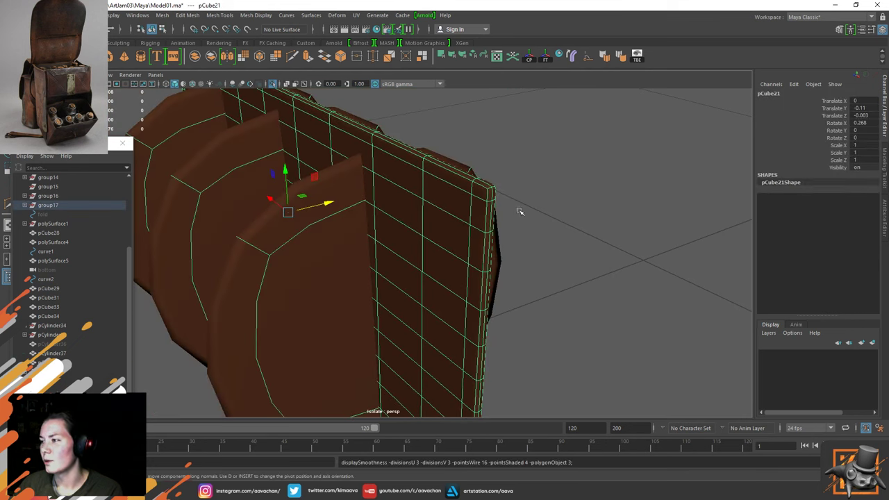
pyautogui.click(559, 205)
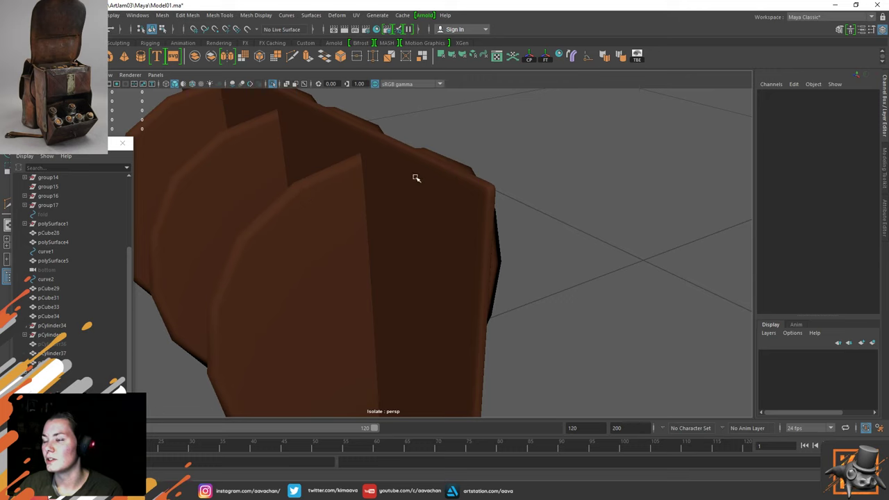
pyautogui.click(435, 196)
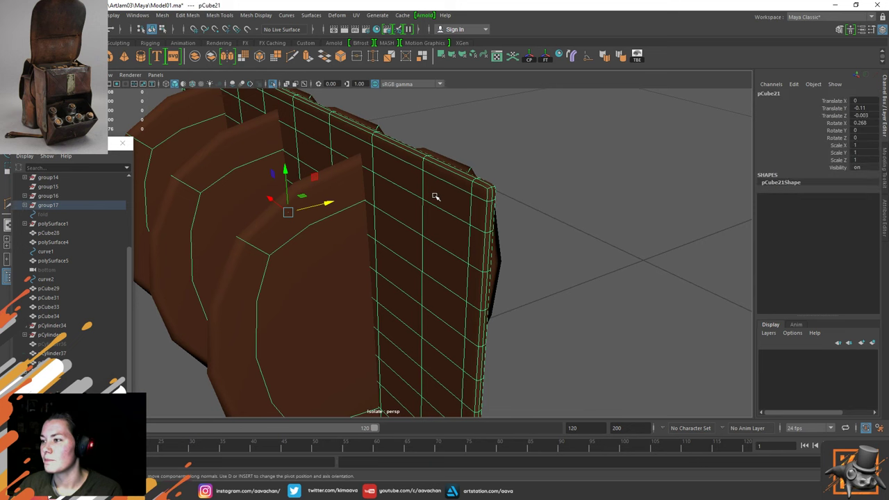
pyautogui.press('1')
pyautogui.keyDown('alt'); pyautogui.moveTo(405, 214); pyautogui.dragTo(283, 261, button='right'); pyautogui.keyUp('alt')
pyautogui.keyDown('alt'); pyautogui.moveTo(293, 254); pyautogui.dragTo(343, 256, button='middle'); pyautogui.keyUp('alt')
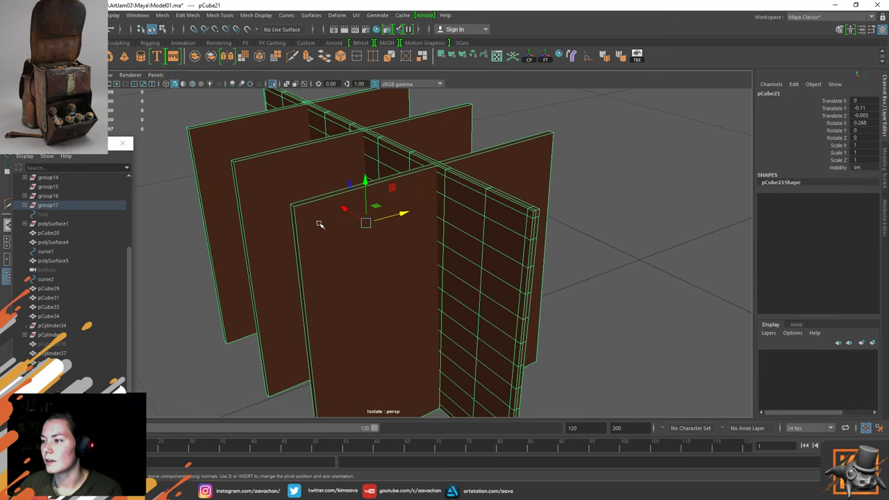
# Insert supporting edge loops near both side ends, the top edge and the bottom edge of the front cross panel, and delete the divider's construction history
pyautogui.keyDown('shift'); pyautogui.moveTo(318, 223); pyautogui.dragTo(316, 227, button='right'); pyautogui.keyUp('shift')
pyautogui.click(268, 223)
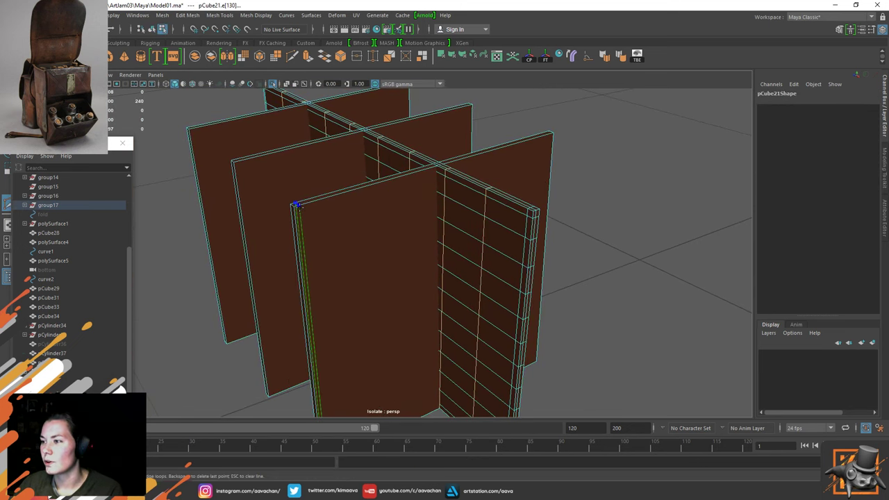
pyautogui.keyDown('ctrl'); pyautogui.click(549, 140); pyautogui.keyUp('ctrl')
pyautogui.keyDown('alt'); pyautogui.moveTo(598, 353); pyautogui.dragTo(593, 230, button='middle'); pyautogui.keyUp('alt')
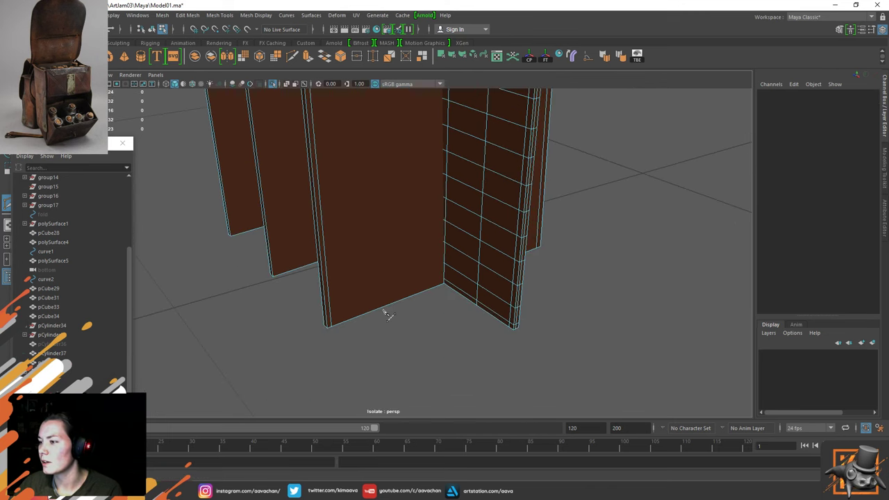
pyautogui.moveTo(329, 222); pyautogui.dragTo(375, 205, button='right')
pyautogui.keyDown('alt'); pyautogui.moveTo(353, 180); pyautogui.dragTo(378, 278, button='middle'); pyautogui.keyUp('alt')
pyautogui.click(577, 236)
pyautogui.click(409, 244)
pyautogui.hotkey('alt', 'shift', 'd')
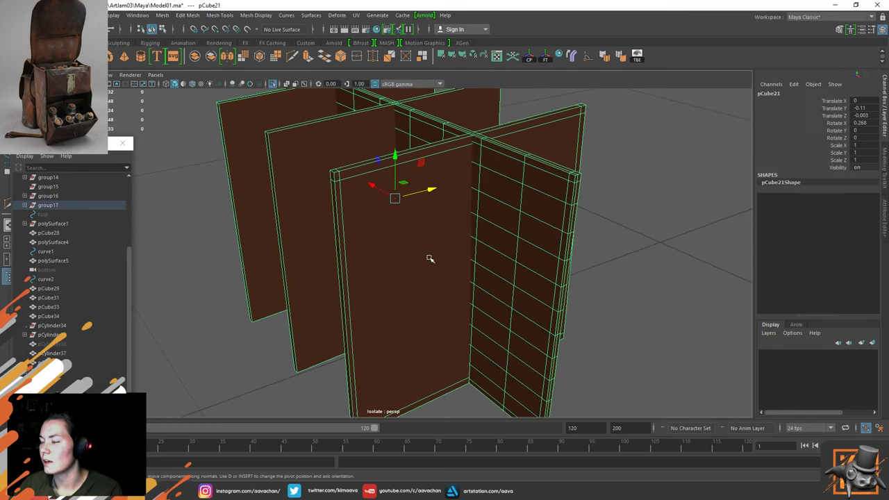
# Examine the front cross panel's edges, corners and intersection with the center panel in smooth preview
pyautogui.keyDown('alt'); pyautogui.moveTo(431, 258); pyautogui.dragTo(418, 244, button='middle'); pyautogui.keyUp('alt')
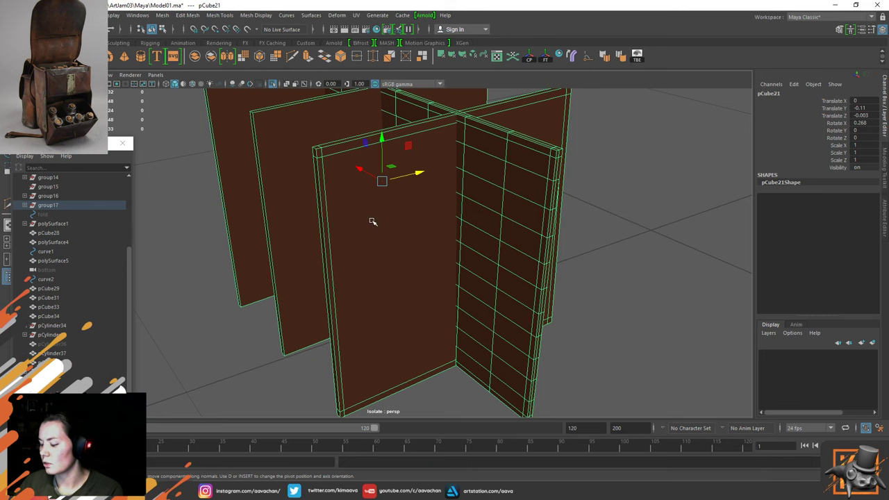
pyautogui.press('3')
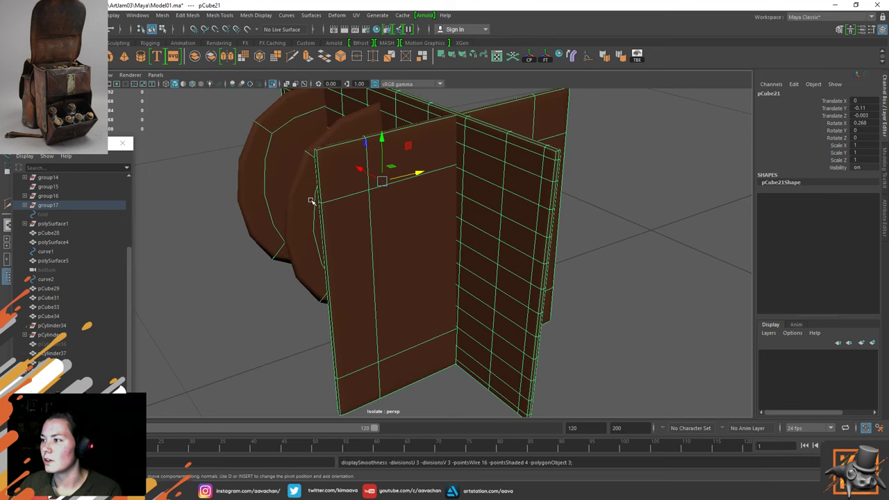
pyautogui.click(649, 301)
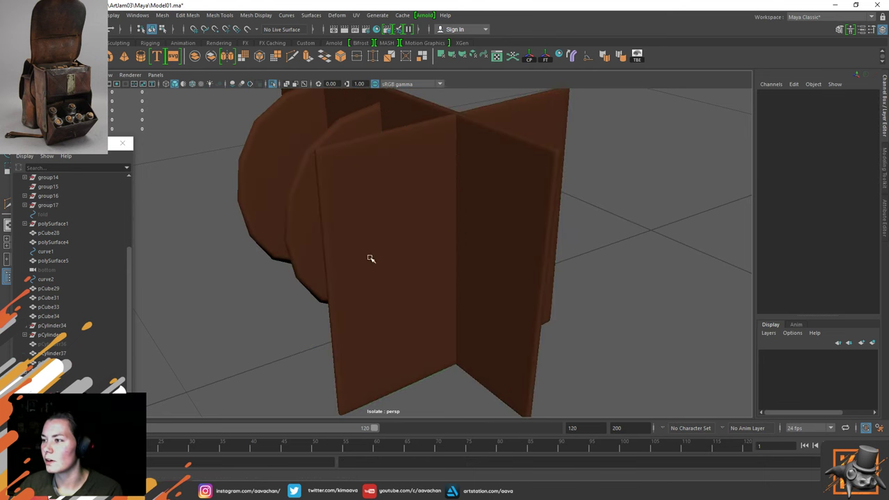
pyautogui.moveTo(371, 258)
pyautogui.keyDown('alt'); pyautogui.mouseDown()
pyautogui.moveTo(371, 276)
pyautogui.moveTo(407, 296)
pyautogui.moveTo(407, 276)
pyautogui.moveTo(449, 266)
pyautogui.moveTo(375, 259)
pyautogui.mouseUp(); pyautogui.keyUp('alt')
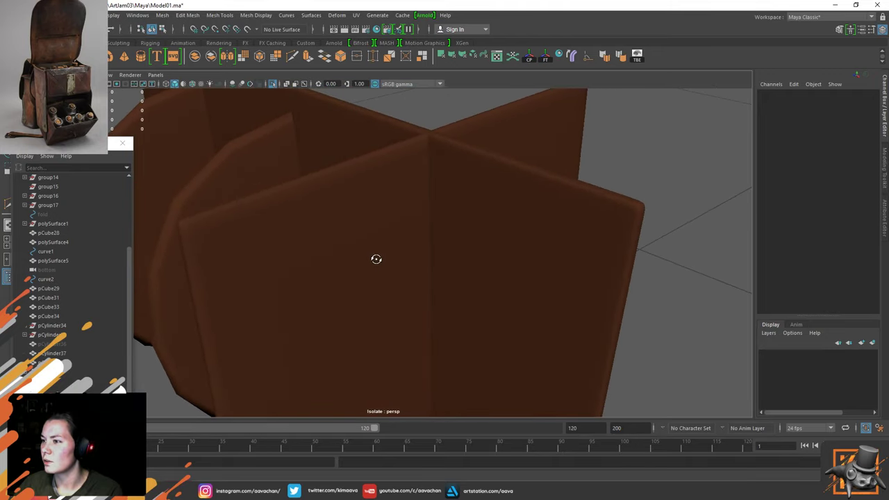
pyautogui.click(275, 271)
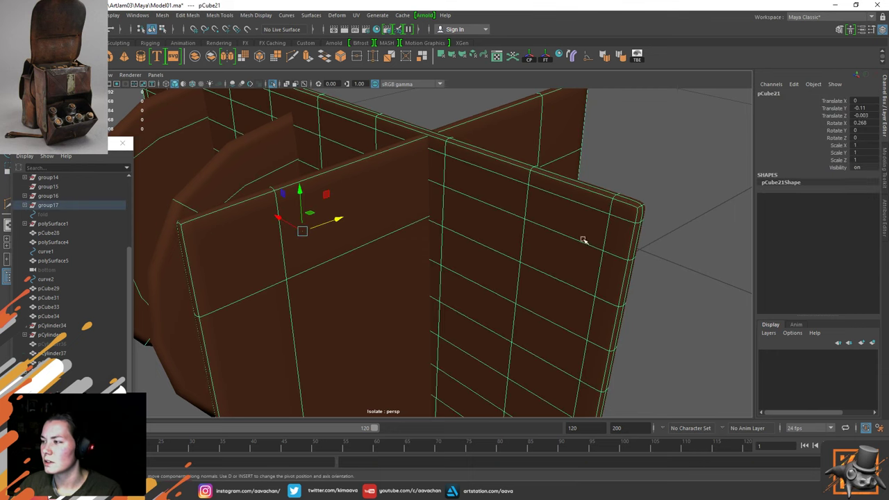
pyautogui.click(615, 147)
pyautogui.keyDown('alt'); pyautogui.moveTo(613, 148); pyautogui.dragTo(476, 205); pyautogui.keyUp('alt')
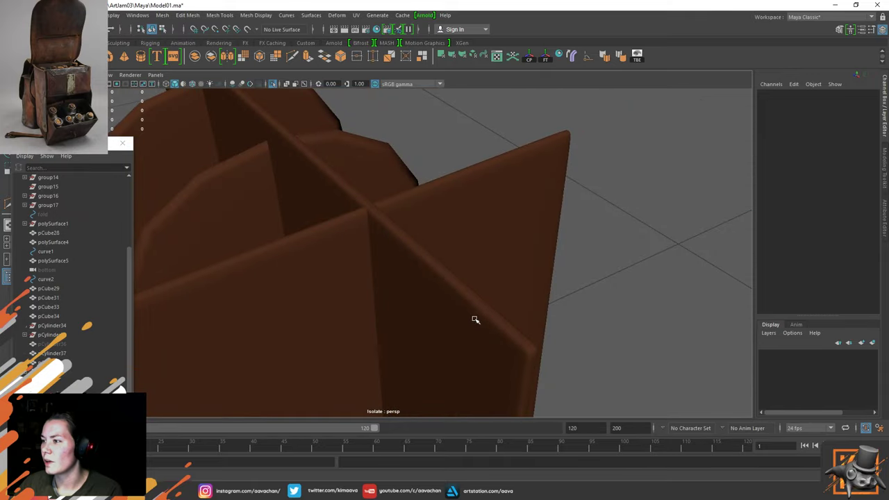
pyautogui.scroll(3, 544, 266)
pyautogui.keyDown('alt'); pyautogui.moveTo(544, 266); pyautogui.dragTo(490, 278); pyautogui.keyUp('alt')
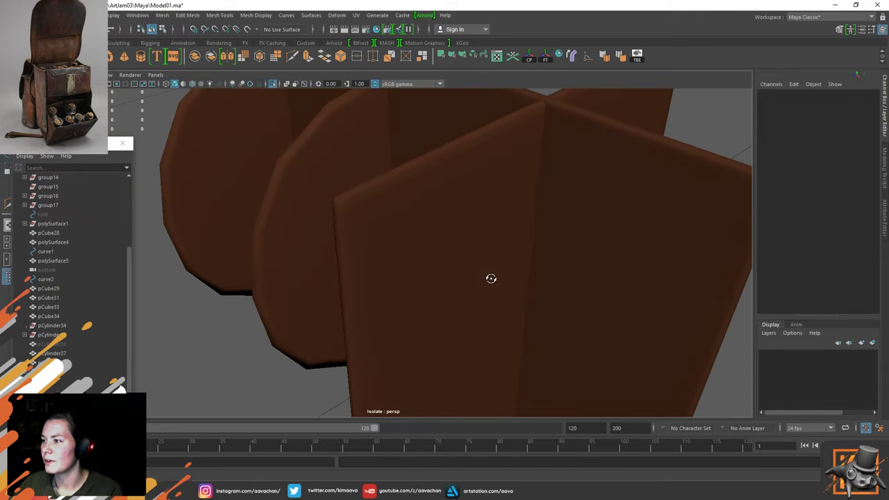
pyautogui.click(386, 246)
pyautogui.press('f')
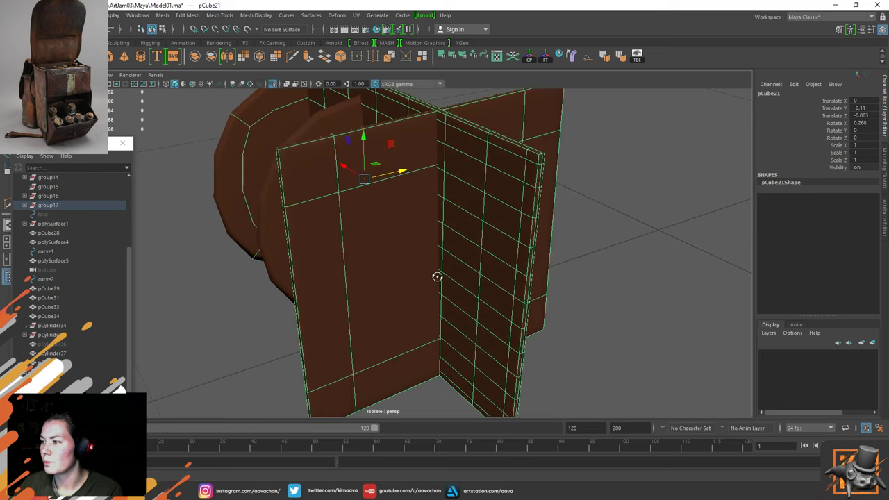
# Compare the divider's unsmoothed and smooth preview displays, leaving it unsmoothed
pyautogui.press('1')
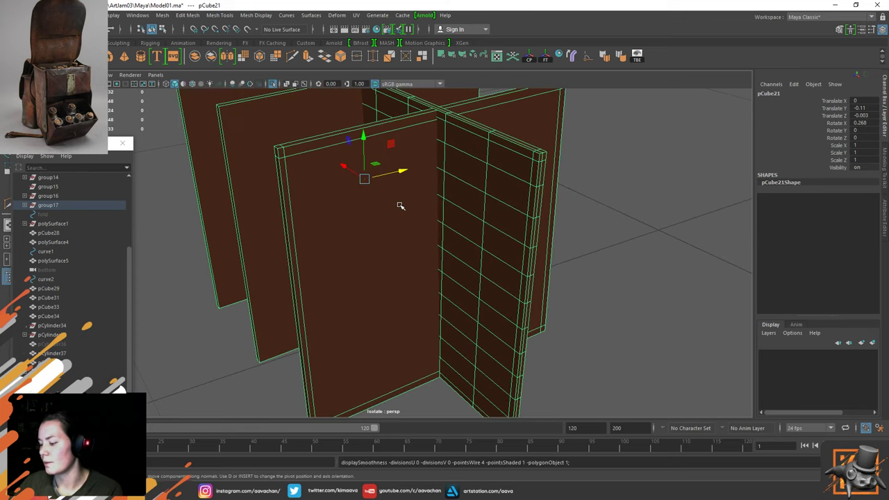
pyautogui.press('3')
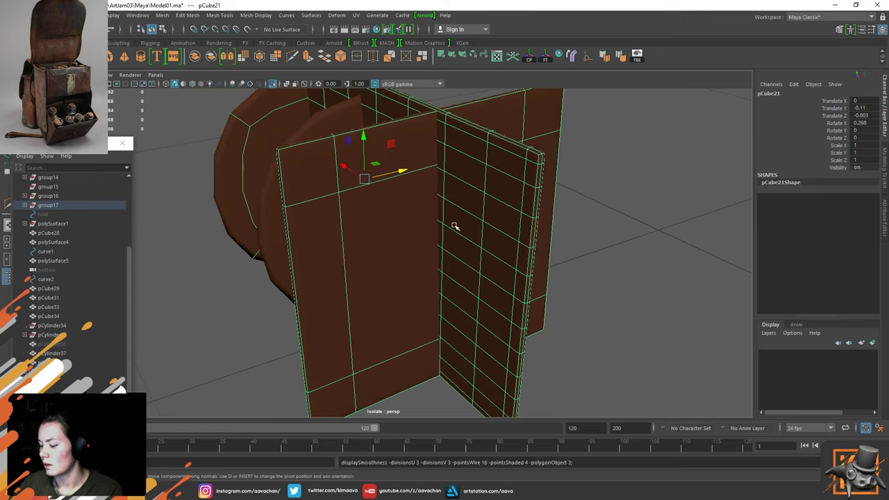
pyautogui.press('1')
pyautogui.moveTo(377, 234)
pyautogui.keyDown('alt'); pyautogui.mouseDown()
pyautogui.moveTo(373, 243)
pyautogui.moveTo(387, 222)
pyautogui.moveTo(375, 221)
pyautogui.moveTo(375, 244)
pyautogui.mouseUp(); pyautogui.keyUp('alt')
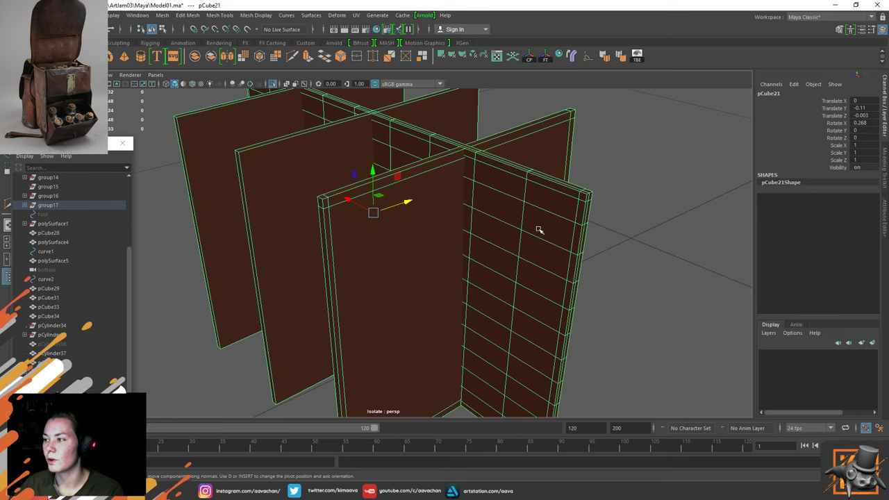
# Select the edge loop beneath the front cross panel's top edge, return to object selection and review the whole divider
pyautogui.moveTo(403, 224); pyautogui.dragTo(396, 155, button='right')
pyautogui.click(389, 191)
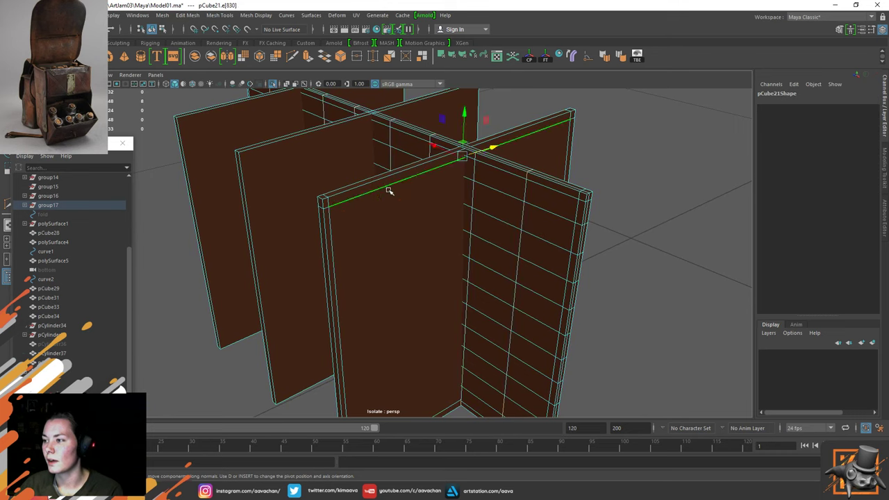
pyautogui.doubleClick(389, 191)
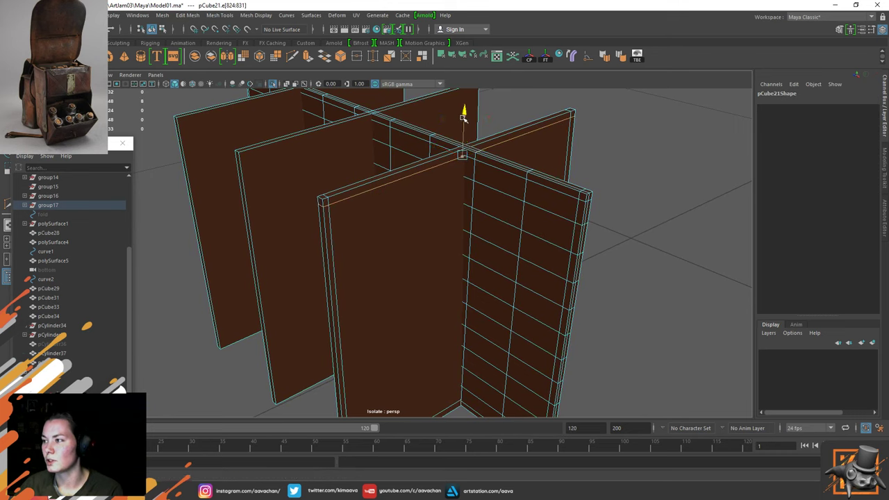
pyautogui.moveTo(368, 177); pyautogui.dragTo(416, 168, button='right')
pyautogui.press('f')
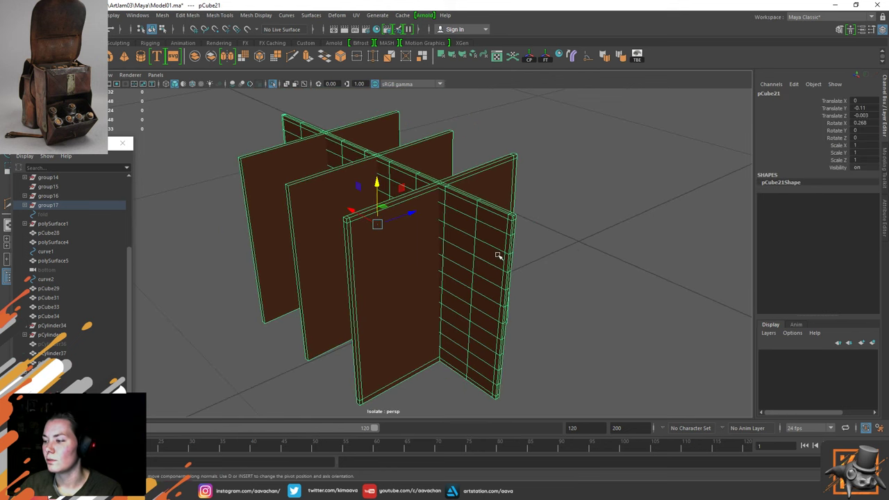
pyautogui.keyDown('alt'); pyautogui.moveTo(386, 257); pyautogui.dragTo(397, 236, button='middle'); pyautogui.keyUp('alt')
pyautogui.click(582, 240)
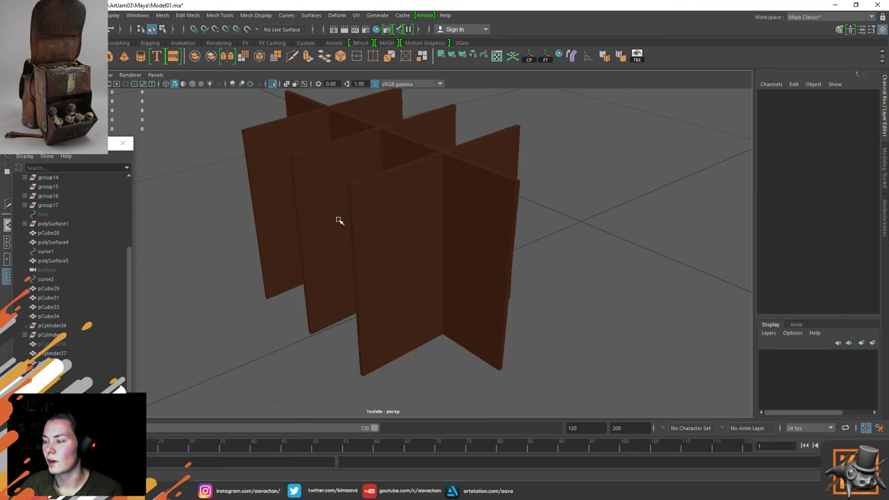
pyautogui.click(453, 211)
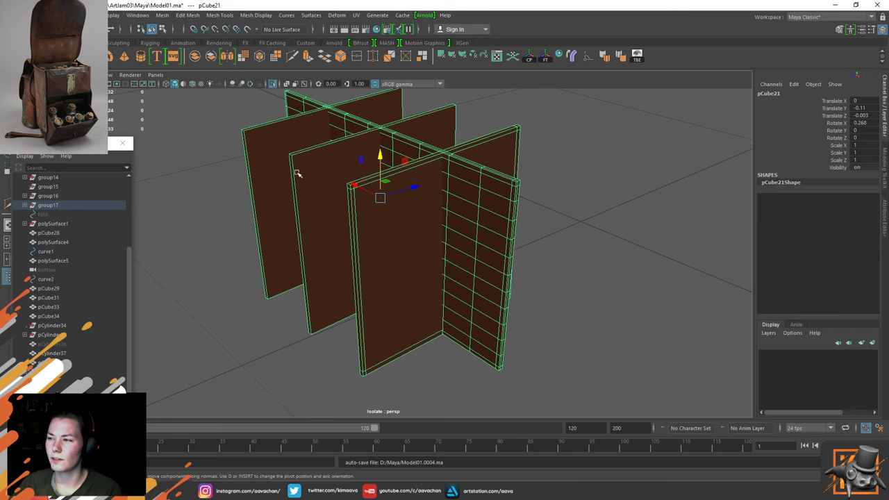
pyautogui.keyDown('alt'); pyautogui.moveTo(294, 174); pyautogui.dragTo(324, 213, button='middle'); pyautogui.keyUp('alt')
pyautogui.scroll(3, 421, 251)
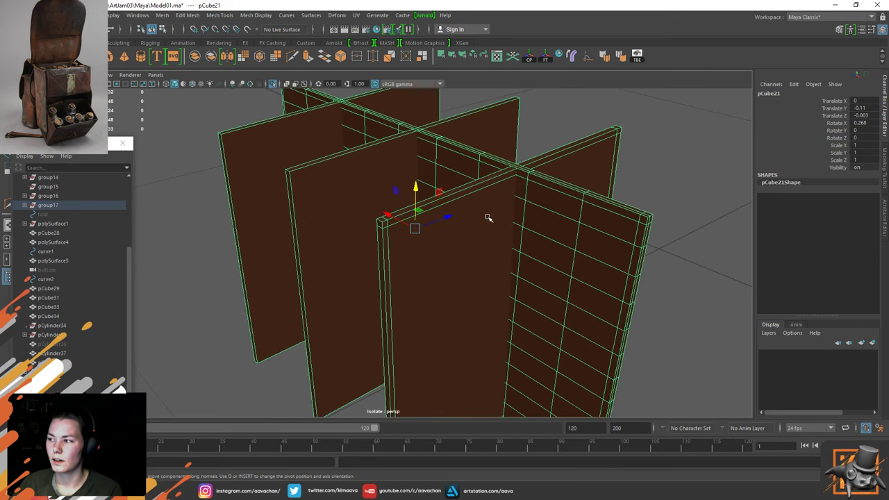
pyautogui.keyDown('alt'); pyautogui.moveTo(488, 218); pyautogui.dragTo(421, 211, button='middle'); pyautogui.keyUp('alt')
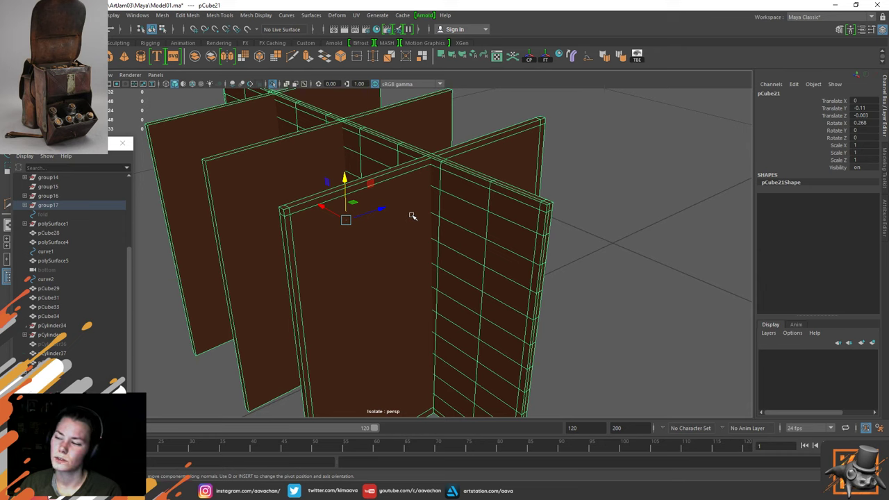
pyautogui.moveTo(210, 169); pyautogui.dragTo(216, 144, button='right')
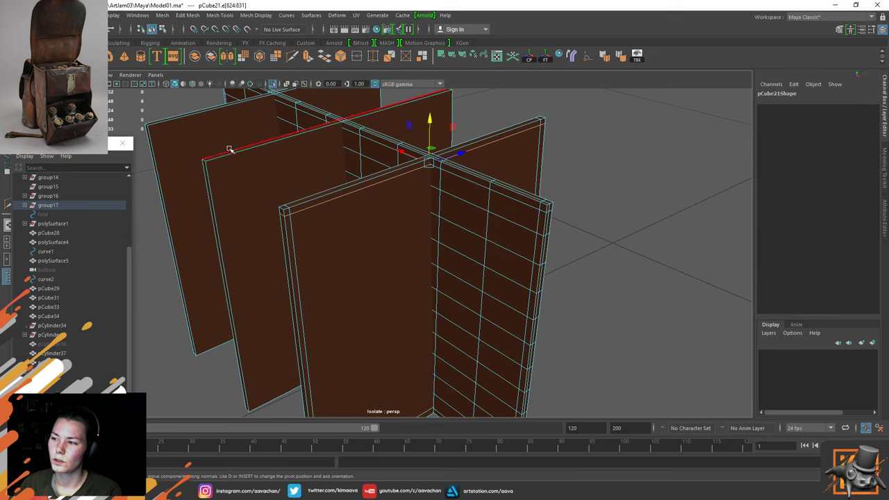
pyautogui.click(233, 157)
pyautogui.doubleClick(233, 157)
pyautogui.keyDown('shift'); pyautogui.rightClick(232, 157); pyautogui.keyUp('shift')
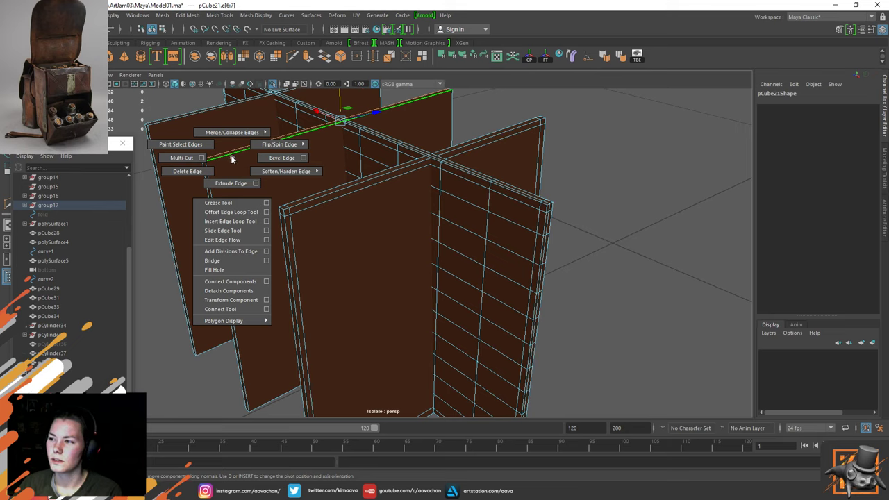
pyautogui.keyDown('ctrl'); pyautogui.rightClick(232, 159); pyautogui.keyUp('ctrl')
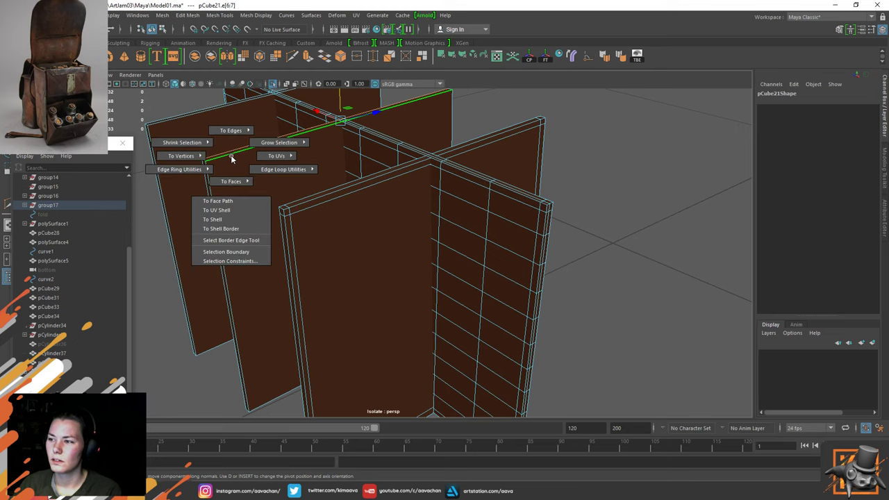
pyautogui.moveTo(232, 159); pyautogui.dragTo(329, 117, button='right')
pyautogui.click(479, 122)
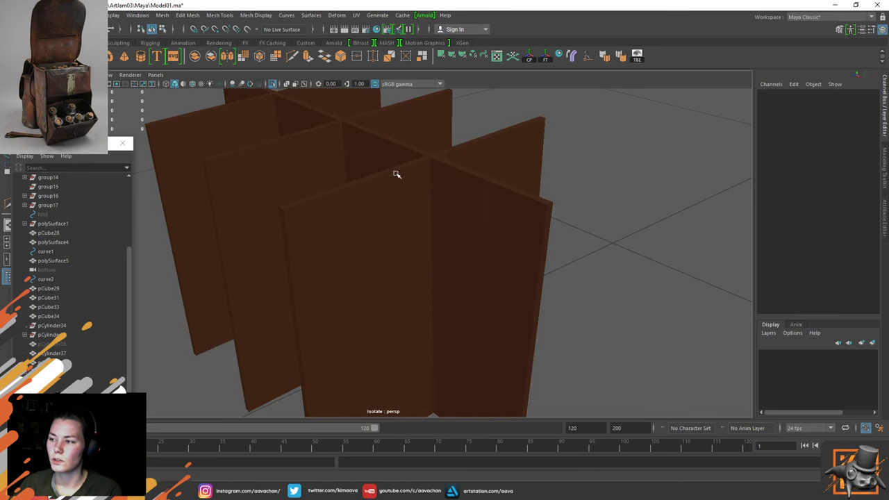
# Insert evenly spaced vertical edge loops across the front cross panel, with the split type set to Multi and 8 divisions
pyautogui.click(365, 242)
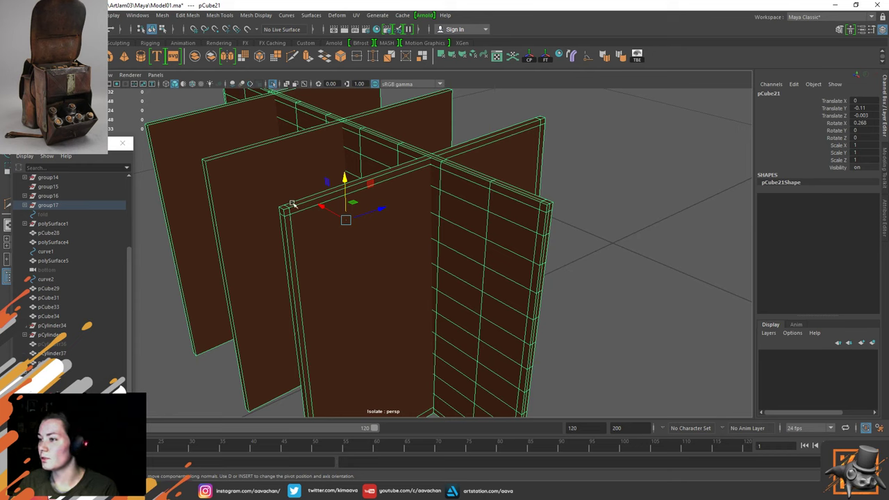
pyautogui.moveTo(343, 219); pyautogui.dragTo(324, 235, button='right')
pyautogui.click(328, 198)
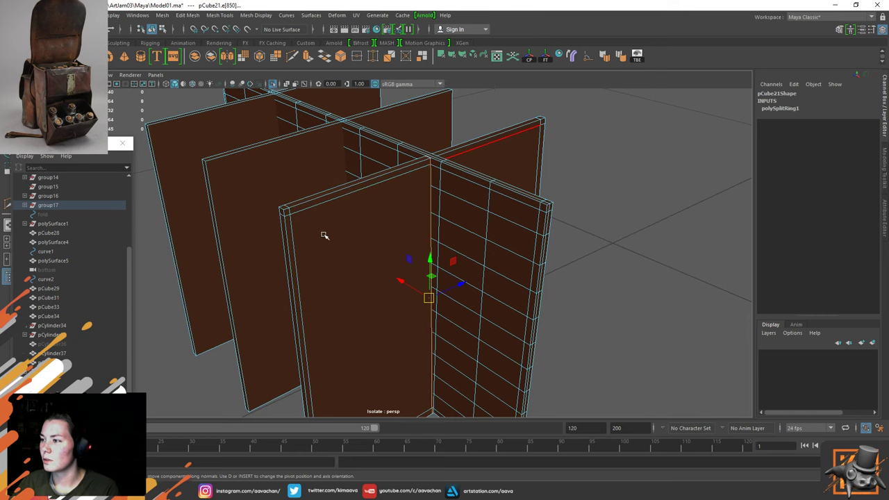
pyautogui.click(780, 108)
pyautogui.click(865, 137)
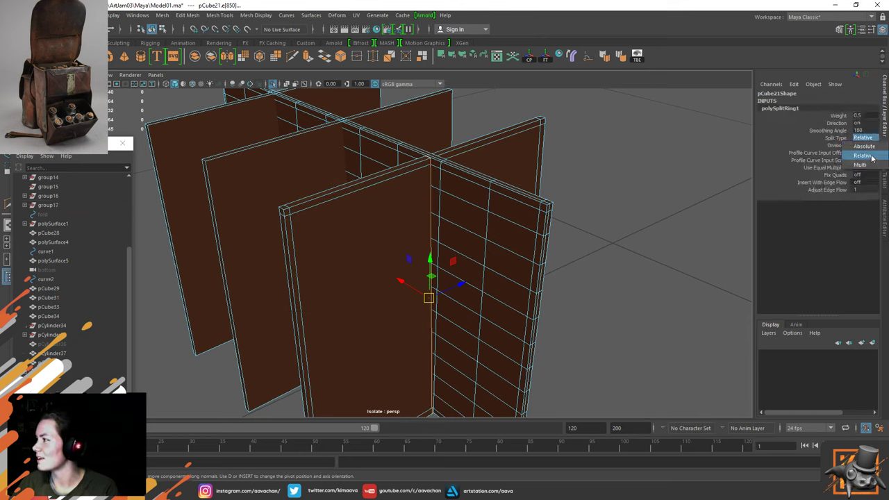
pyautogui.click(869, 156)
pyautogui.click(864, 137)
pyautogui.click(860, 165)
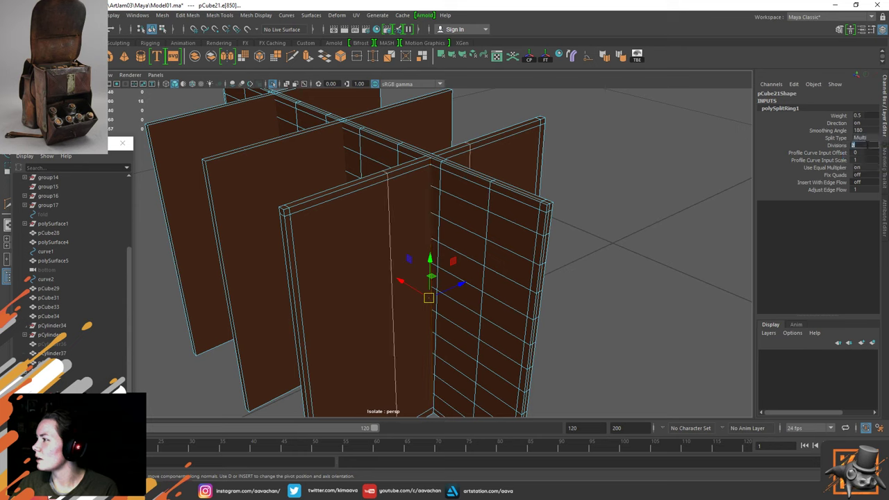
pyautogui.write('10')
pyautogui.press('Return')
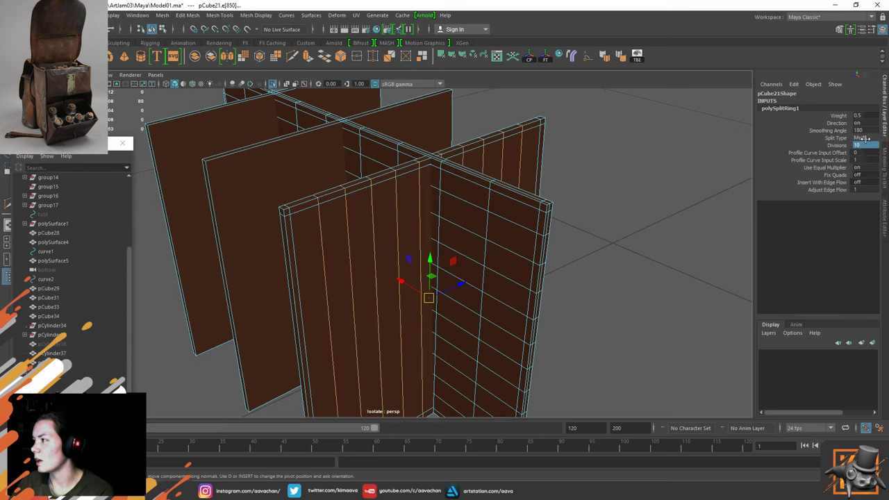
pyautogui.click(865, 145)
pyautogui.write('8')
pyautogui.press('Return')
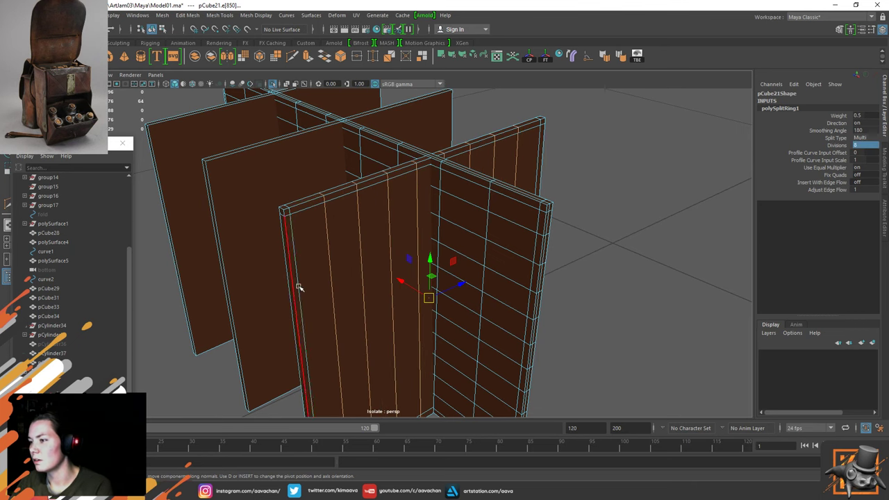
# Return the divider to object selection and delete its construction history
pyautogui.keyDown('alt'); pyautogui.moveTo(332, 298); pyautogui.dragTo(336, 215, button='middle'); pyautogui.keyUp('alt')
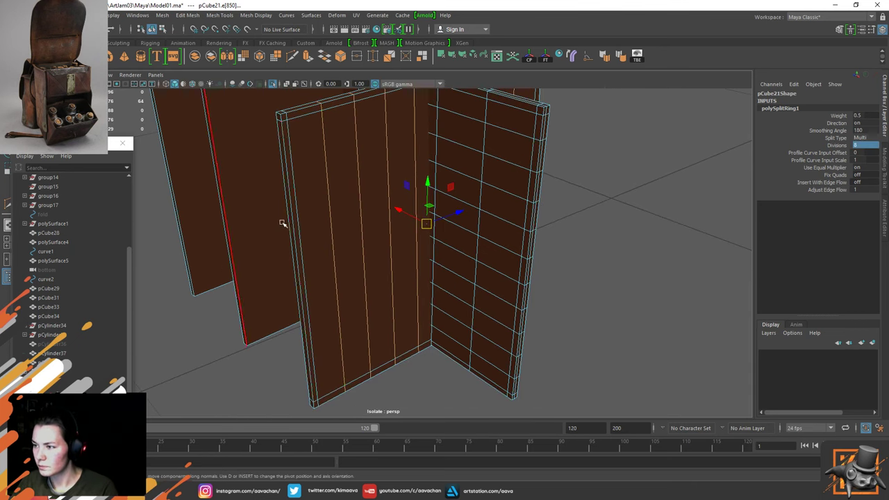
pyautogui.press('F8')
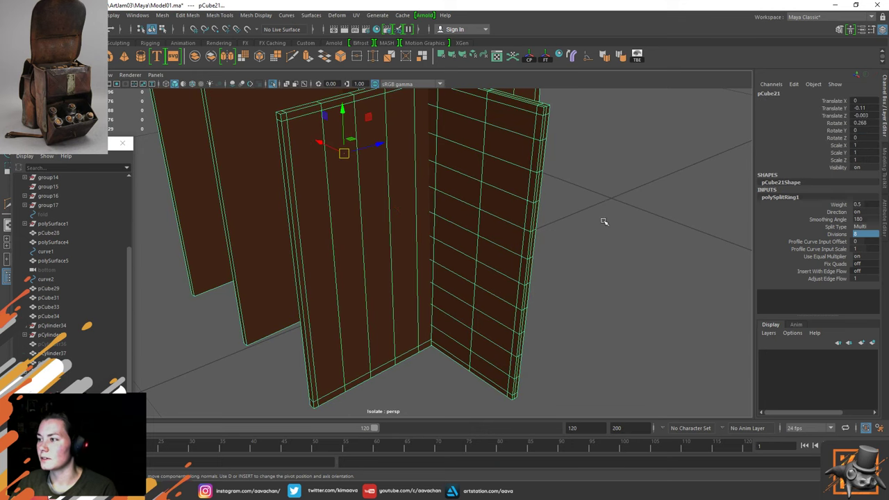
pyautogui.hotkey('alt', 'shift', 'd')
pyautogui.keyDown('alt'); pyautogui.moveTo(349, 206); pyautogui.dragTo(359, 274); pyautogui.keyUp('alt')
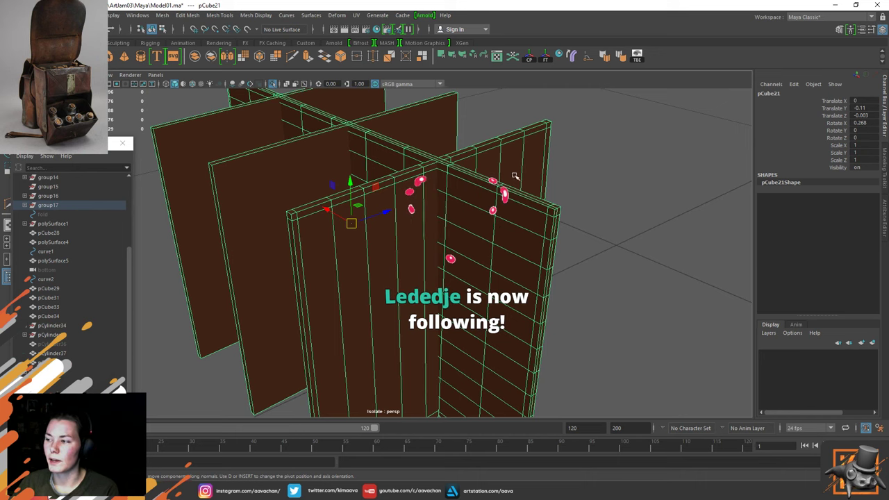
pyautogui.keyDown('alt'); pyautogui.moveTo(350, 245); pyautogui.dragTo(360, 256); pyautogui.keyUp('alt')
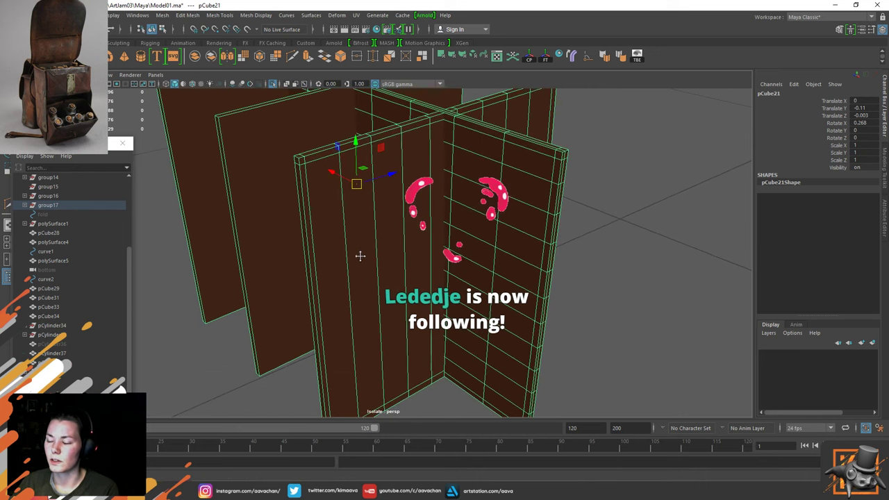
# Insert evenly spaced horizontal edge loops across the front cross panel, with the split type set to Multi and 10 divisions
pyautogui.press('F10')
pyautogui.click(312, 231)
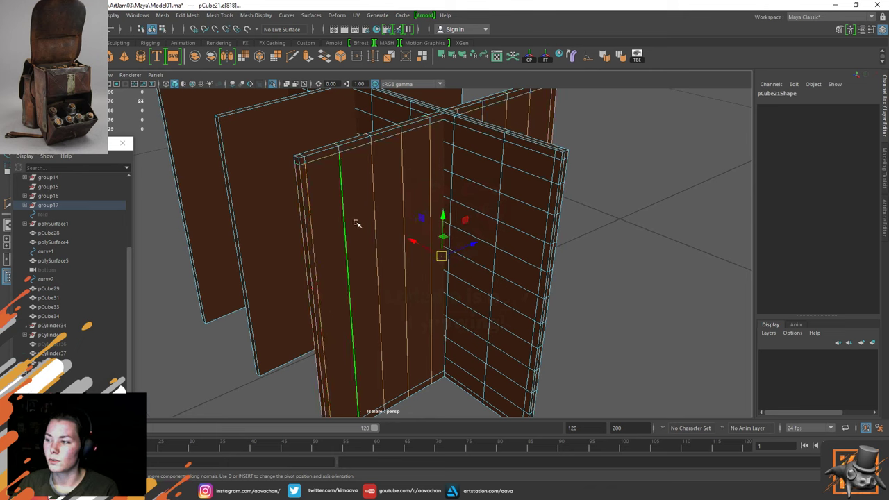
pyautogui.keyDown('shift'); pyautogui.moveTo(354, 223); pyautogui.dragTo(293, 254, button='right'); pyautogui.keyUp('shift')
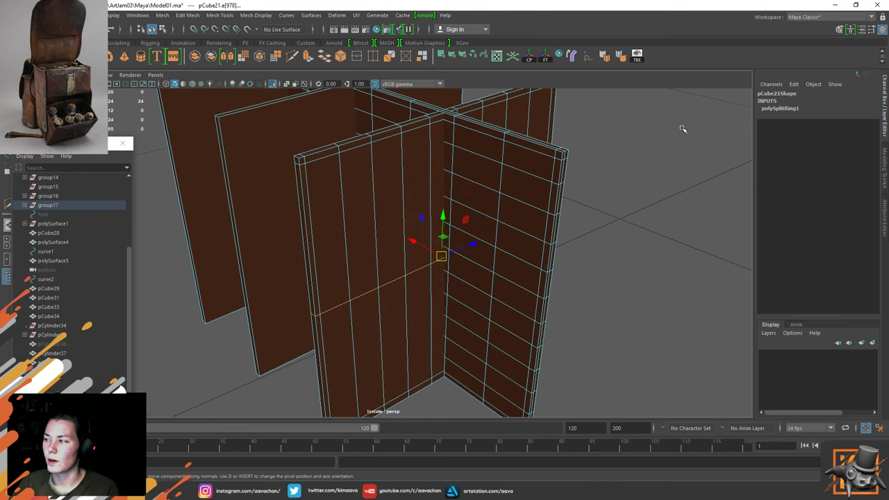
pyautogui.click(780, 108)
pyautogui.click(863, 138)
pyautogui.click(862, 138)
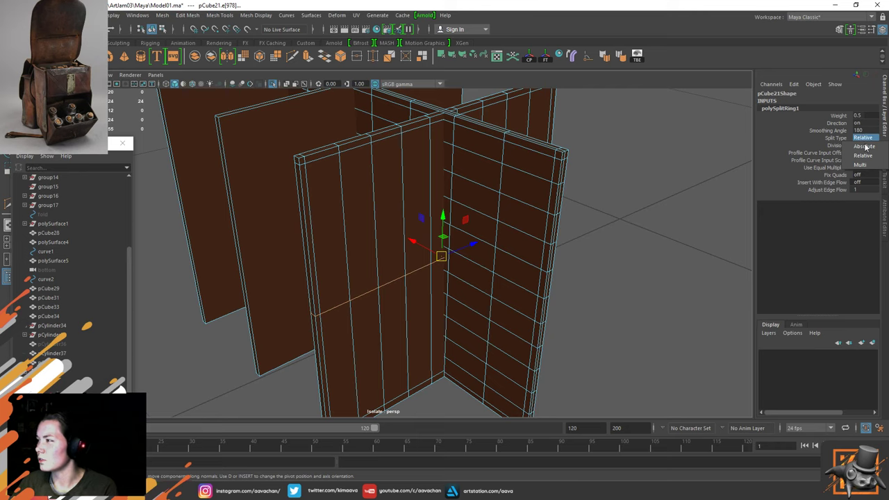
pyautogui.click(865, 154)
pyautogui.click(858, 145)
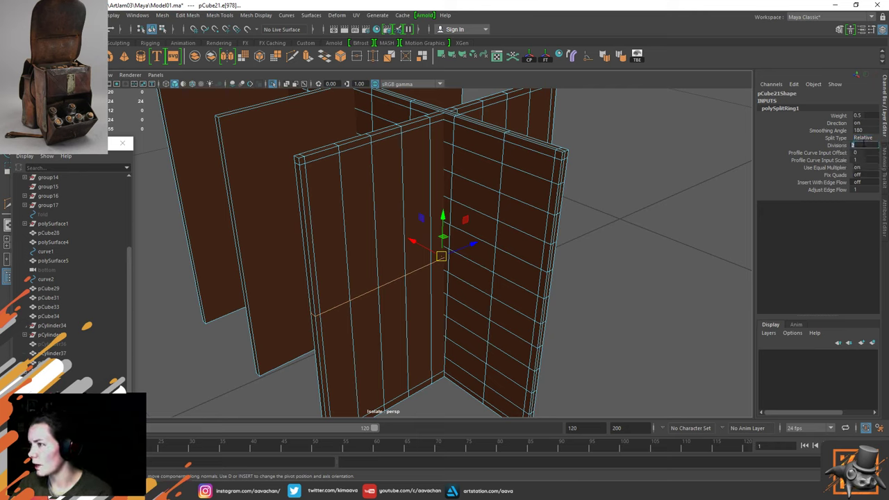
pyautogui.write('10')
pyautogui.press('Return')
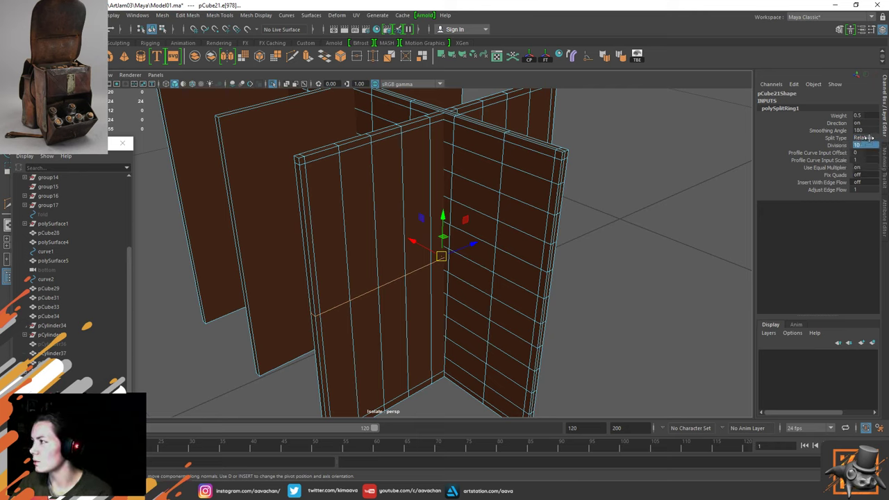
pyautogui.click(862, 138)
pyautogui.click(864, 166)
# Return the divider to object selection and clear its construction history again
pyautogui.rightClick(452, 223)
pyautogui.moveTo(463, 240); pyautogui.dragTo(498, 210, button='right')
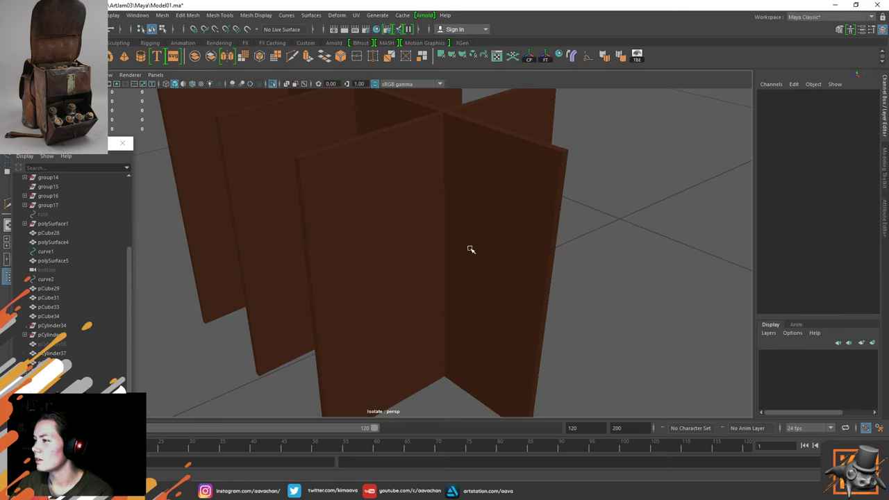
pyautogui.click(446, 248)
pyautogui.hotkey('alt', 'shift', 'd')
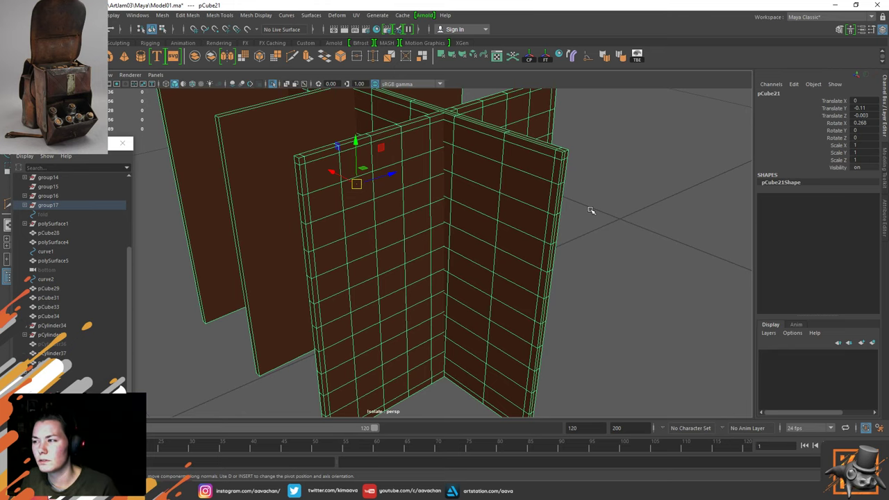
# Select all faces of the subdivided front cross panel and duplicate them into a separate object
pyautogui.keyDown('alt'); pyautogui.moveTo(420, 204); pyautogui.dragTo(440, 218); pyautogui.keyUp('alt')
pyautogui.press('F11')
pyautogui.doubleClick(445, 232)
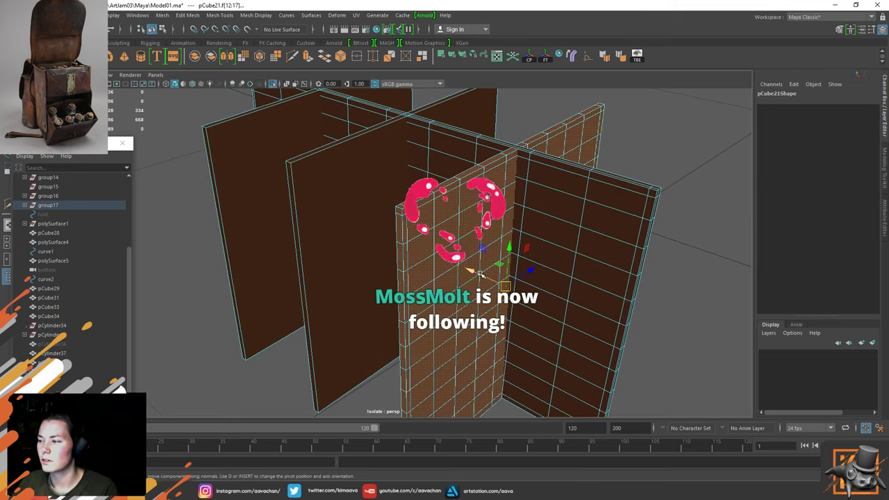
pyautogui.keyDown('shift'); pyautogui.moveTo(439, 250); pyautogui.dragTo(429, 393, button='right'); pyautogui.keyUp('shift')
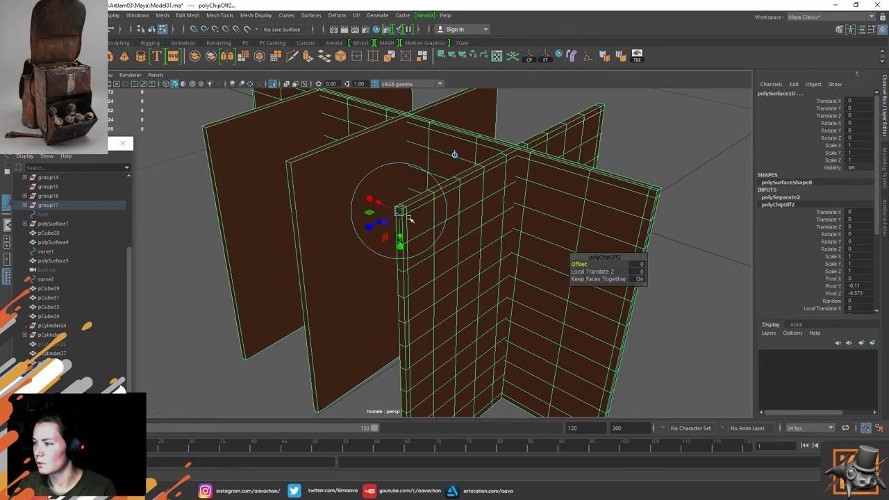
pyautogui.press('w')
pyautogui.moveTo(410, 365)
pyautogui.mouseDown()
pyautogui.moveTo(381, 349)
pyautogui.moveTo(421, 357)
pyautogui.mouseUp()
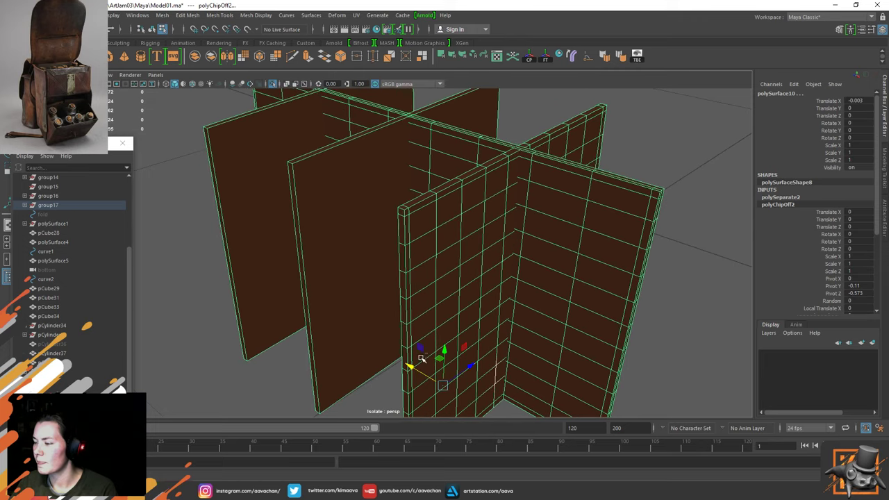
pyautogui.hotkey('ctrl', 'z')
# Expand group17 and narrow the selection to the duplicated cross panel alone
pyautogui.click(25, 204)
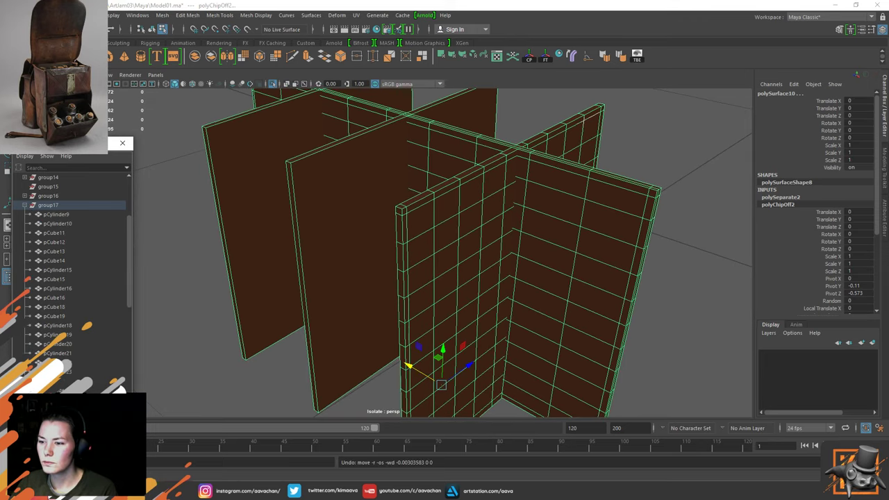
pyautogui.press('Up')
pyautogui.press('Down')
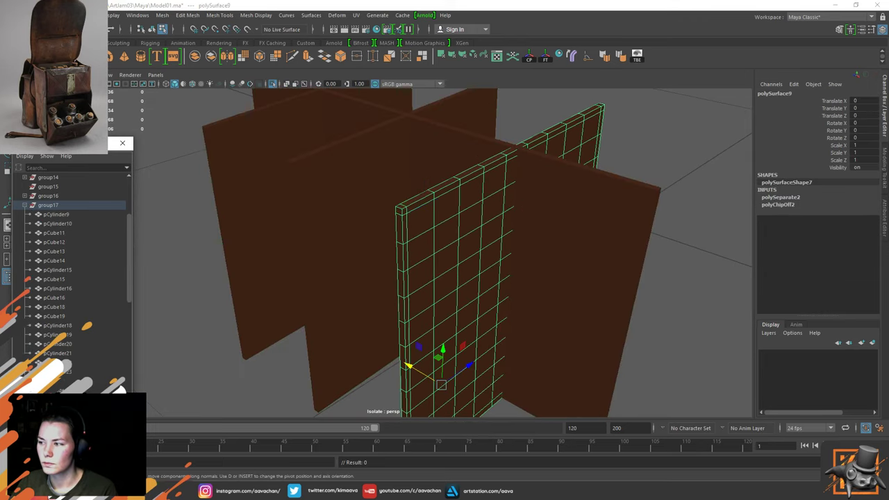
pyautogui.press('Right')
pyautogui.press('Left')
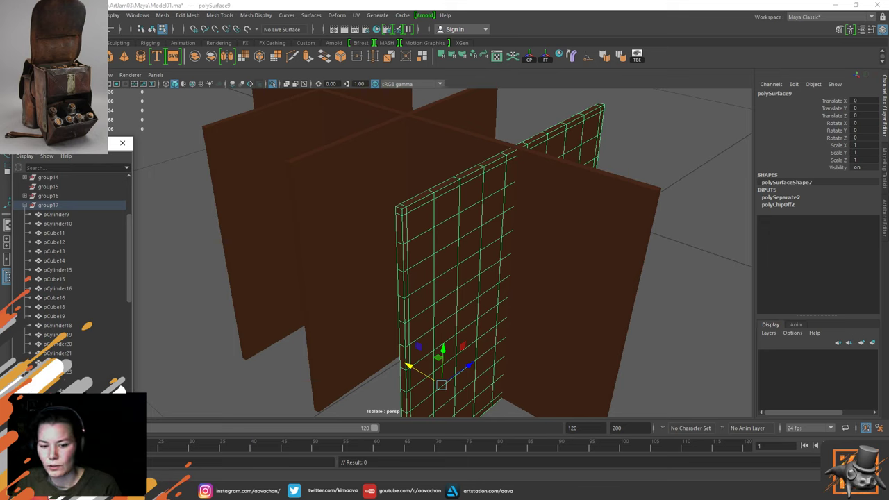
# Switch to Discord, check the art jam deadline in the jam-info channel, and return to Maya
pyautogui.hotkey('alt', 'Tab')
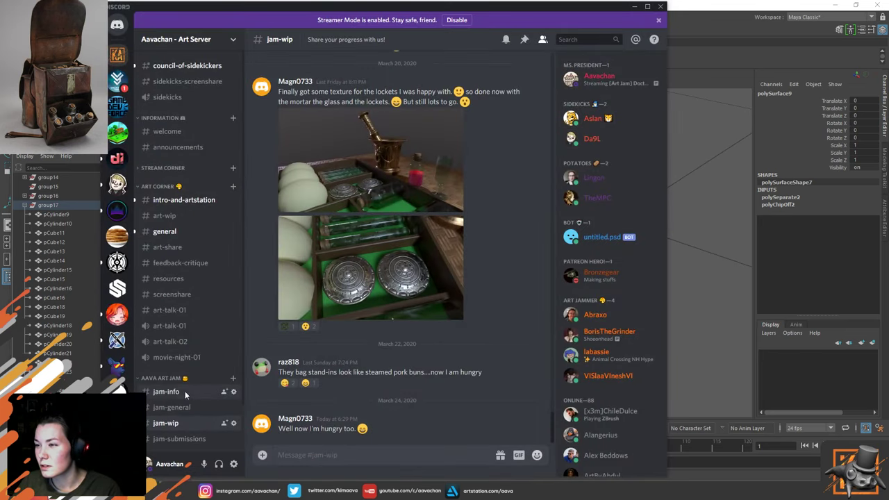
pyautogui.click(184, 392)
pyautogui.scroll(10, 427, 322)
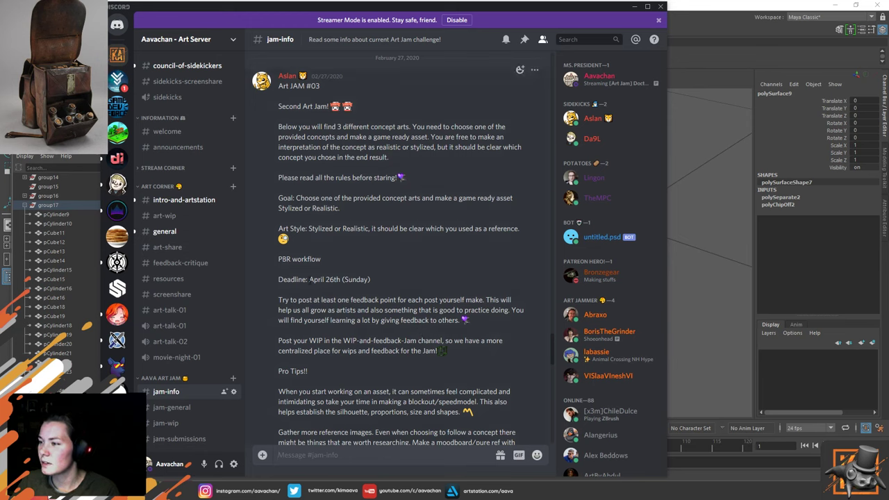
pyautogui.moveTo(309, 280); pyautogui.dragTo(341, 279)
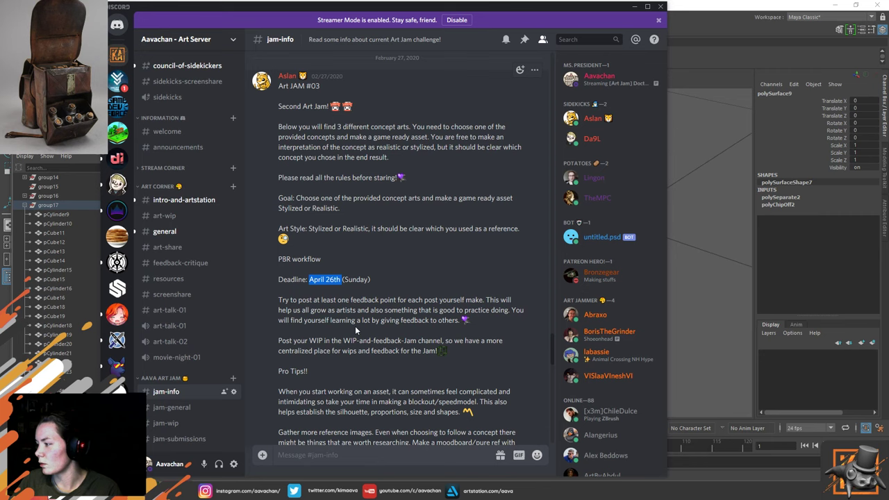
pyautogui.click(373, 311)
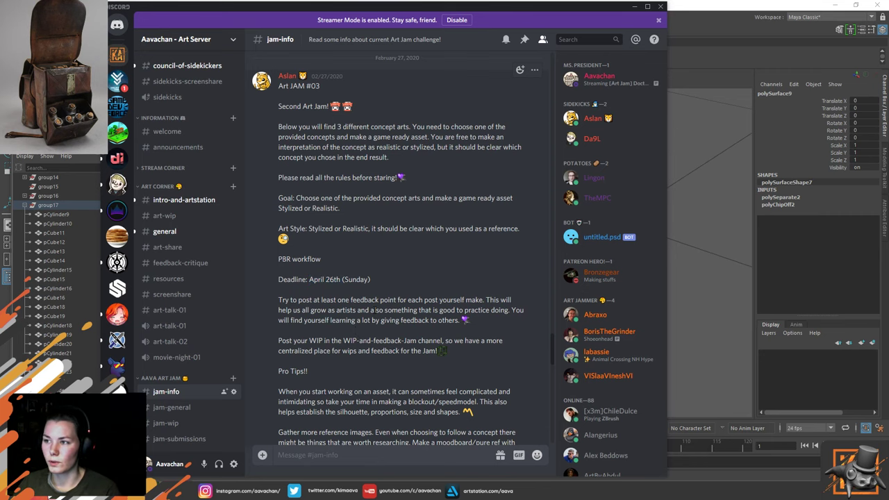
pyautogui.click(633, 6)
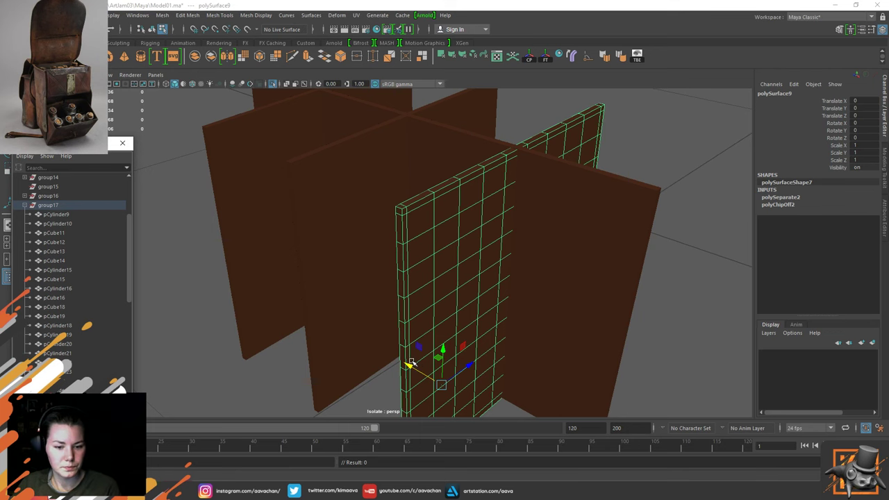
# Vertex-snap the copied panel onto the middle plain cross panel, then duplicate it onto the far one at Translate X 0.34, with wireframe on shaded shown
pyautogui.moveTo(418, 370)
pyautogui.mouseDown()
pyautogui.moveTo(325, 325)
pyautogui.moveTo(352, 348)
pyautogui.mouseUp()
pyautogui.click(192, 84)
pyautogui.moveTo(347, 194)
pyautogui.keyDown('alt'); pyautogui.mouseDown()
pyautogui.moveTo(380, 206)
pyautogui.moveTo(340, 190)
pyautogui.mouseUp(); pyautogui.keyUp('alt')
pyautogui.press('d')
pyautogui.press('v')
pyautogui.click(363, 198)
pyautogui.keyDown('alt'); pyautogui.moveTo(369, 227); pyautogui.dragTo(285, 214); pyautogui.keyUp('alt')
pyautogui.hotkey('ctrl', 'd')
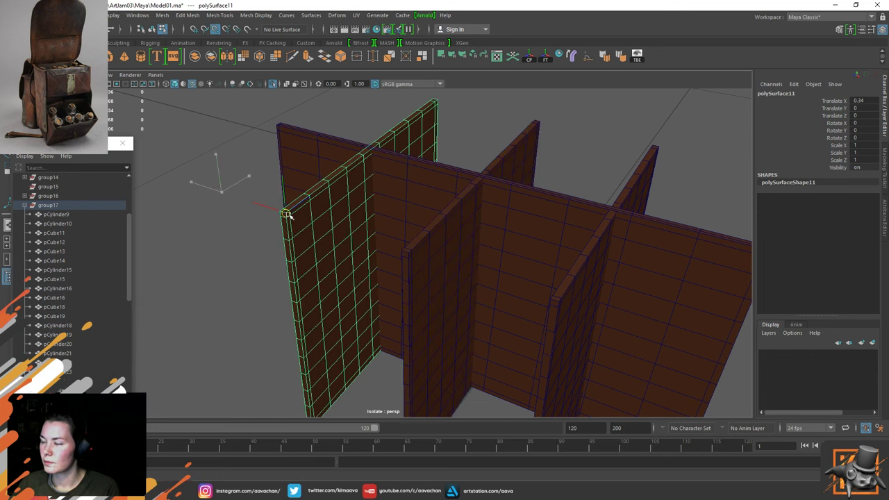
# Isolate and frame group17, then select the original divider body between the bottles
pyautogui.hotkey('ctrl', '1')
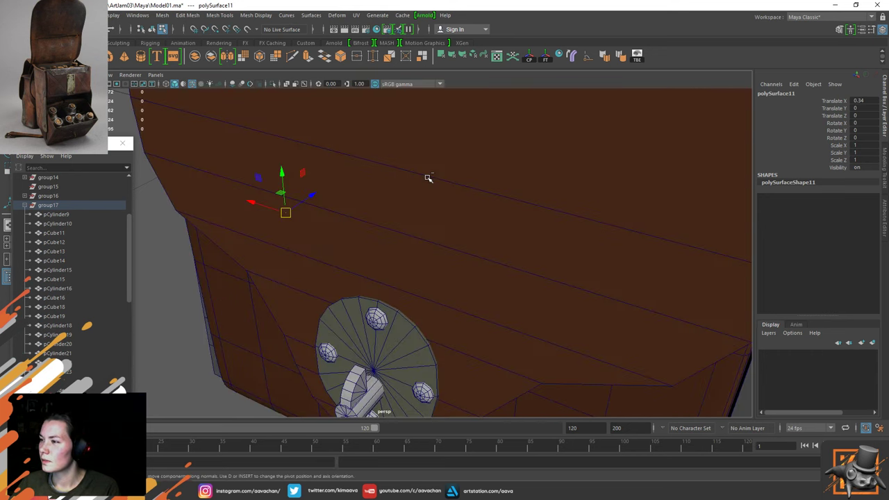
pyautogui.hotkey('ctrl', '1')
pyautogui.press('F8')
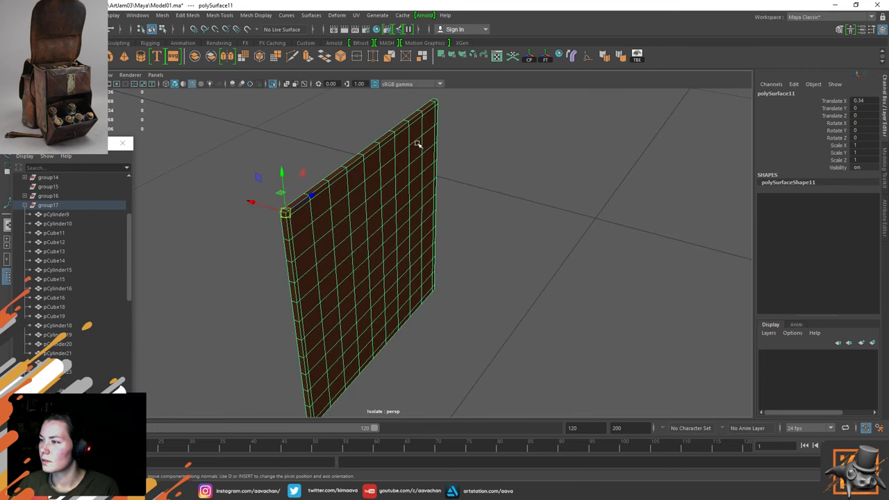
pyautogui.click(54, 206)
pyautogui.hotkey('ctrl', '1')
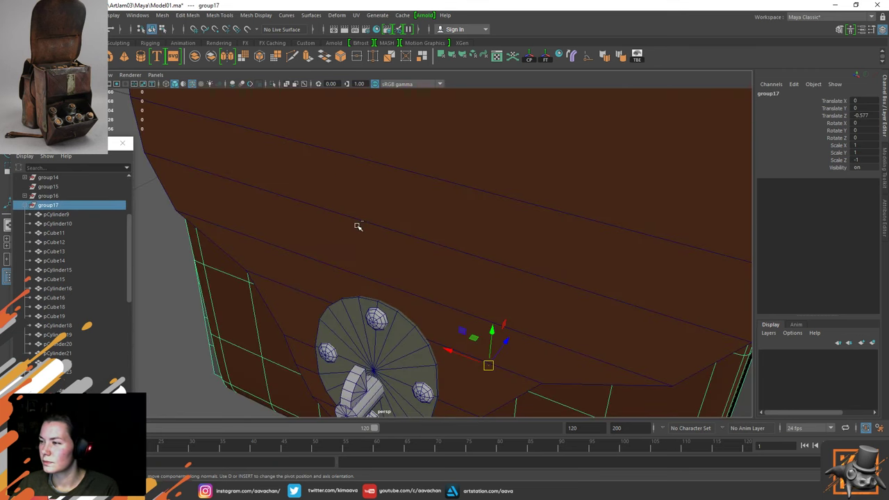
pyautogui.press('f')
pyautogui.hotkey('ctrl', '1')
pyautogui.keyDown('alt'); pyautogui.moveTo(458, 269); pyautogui.dragTo(430, 274); pyautogui.keyUp('alt')
pyautogui.click(470, 209)
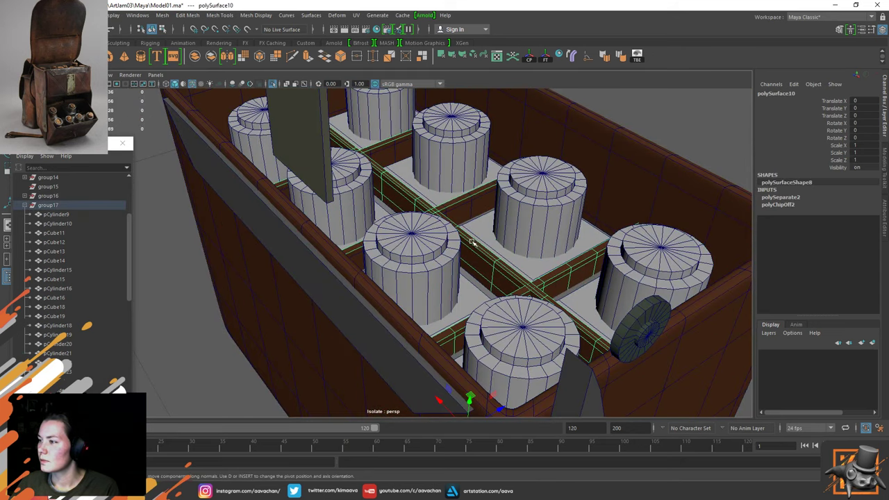
# Isolate the original divider body, delete its two plain cross panels' faces, and return to object selection
pyautogui.hotkey('ctrl', '1')
pyautogui.hotkey('ctrl', '1')
pyautogui.moveTo(453, 223); pyautogui.dragTo(453, 247, button='right')
pyautogui.doubleClick(382, 260)
pyautogui.keyDown('shift'); pyautogui.doubleClick(319, 211); pyautogui.keyUp('shift')
pyautogui.press('Delete')
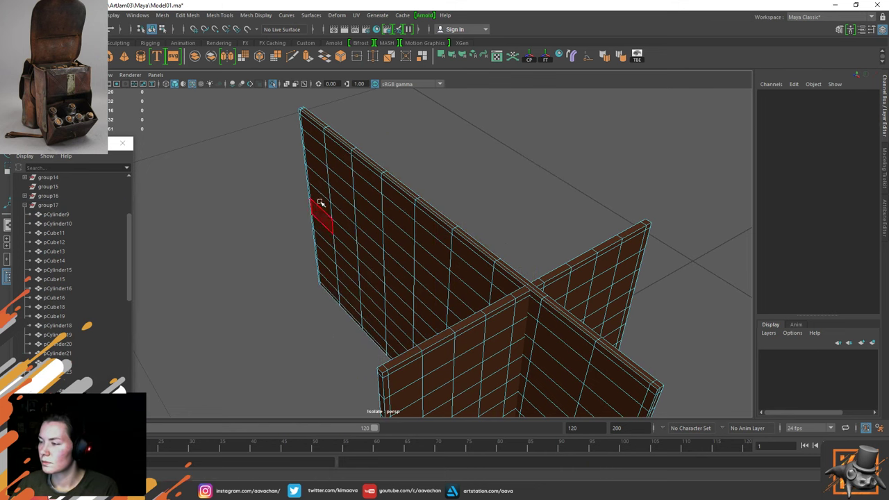
pyautogui.moveTo(317, 208); pyautogui.dragTo(425, 162, button='right')
# Select the divider's parent group pCube21, isolate it and frame all its panels
pyautogui.hotkey('ctrl', '1')
pyautogui.press('f')
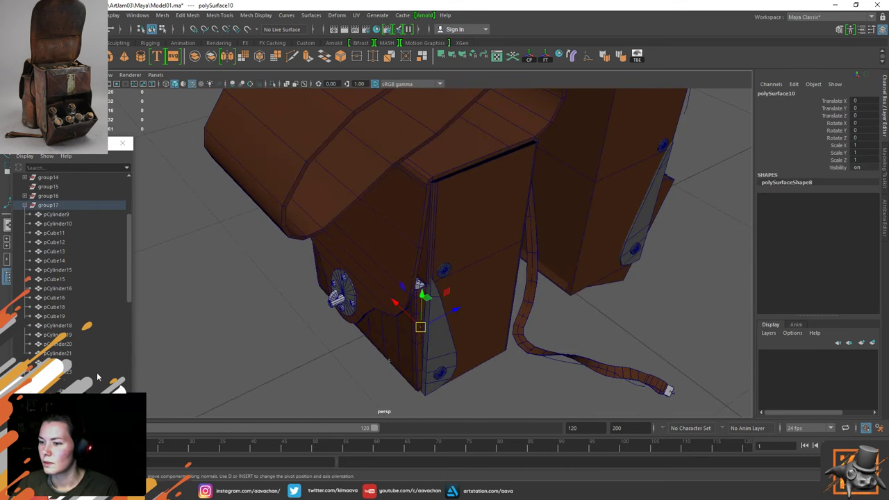
pyautogui.press('Up')
pyautogui.hotkey('ctrl', '1')
pyautogui.press('f')
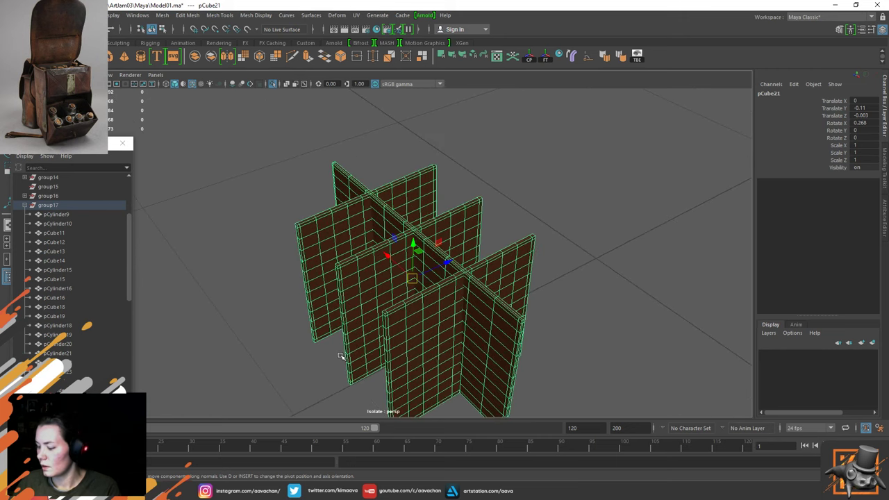
# Display the whole divider in smooth preview, hide the wireframe overlay and inspect the panels
pyautogui.press('3')
pyautogui.click(507, 228)
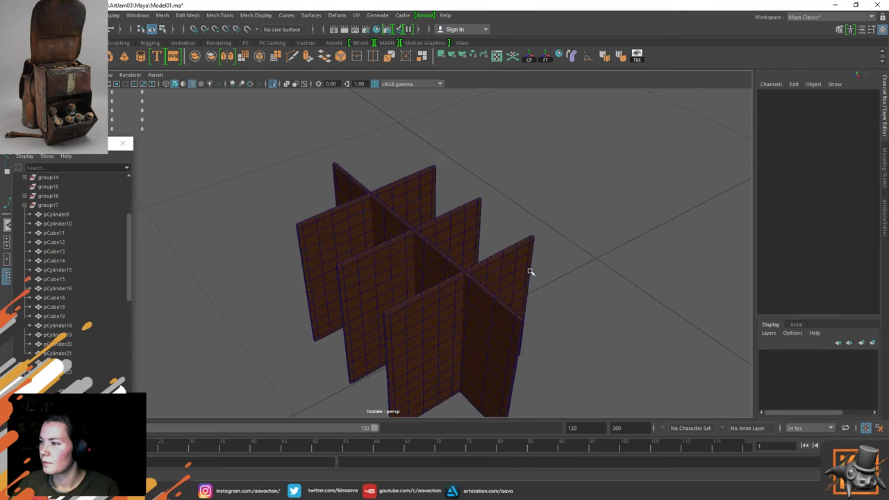
pyautogui.keyDown('alt'); pyautogui.moveTo(529, 272); pyautogui.dragTo(505, 248); pyautogui.keyUp('alt')
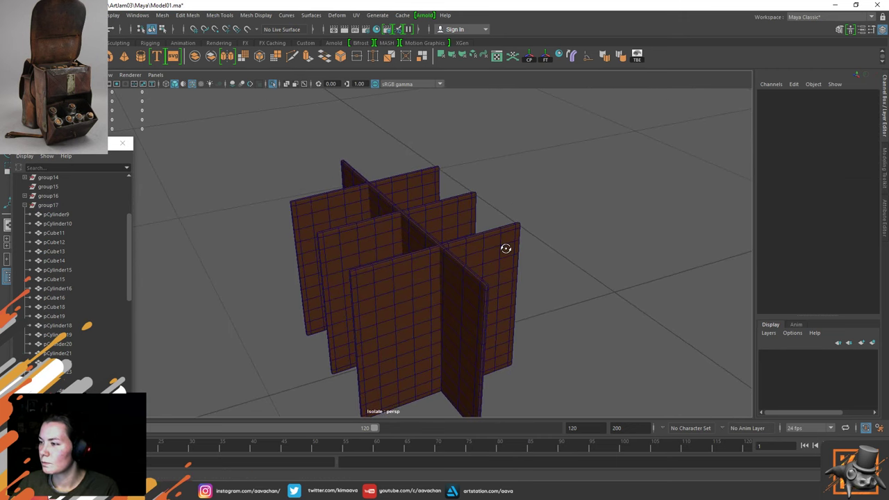
pyautogui.click(192, 84)
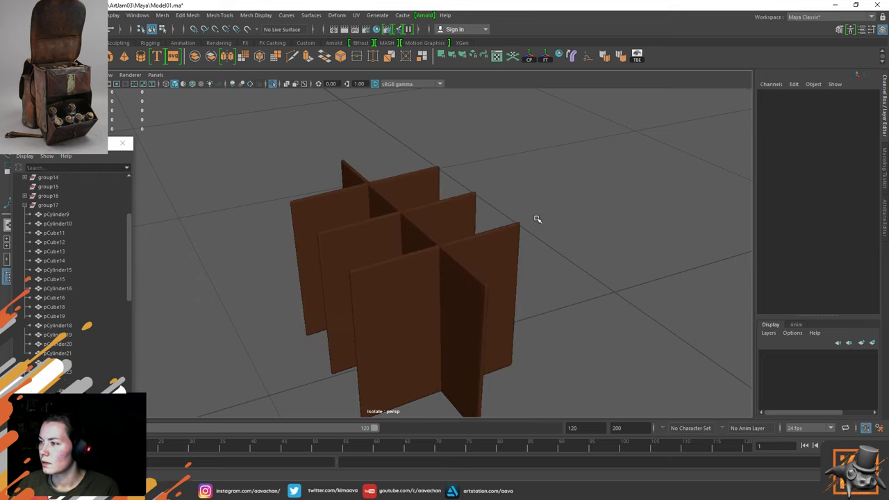
pyautogui.keyDown('alt'); pyautogui.moveTo(537, 219); pyautogui.dragTo(473, 314); pyautogui.keyUp('alt')
# Show the full bag, review its side and isolate the main box body
pyautogui.hotkey('ctrl', '1')
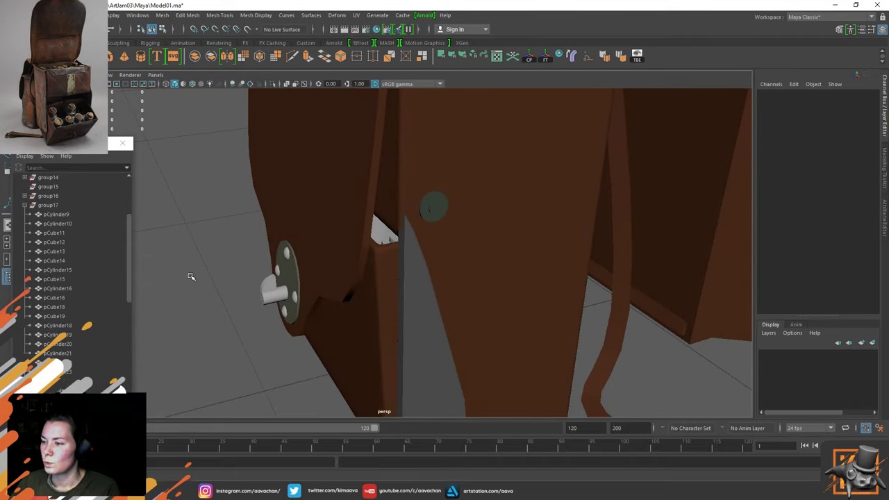
pyautogui.scroll(-5, 376, 365)
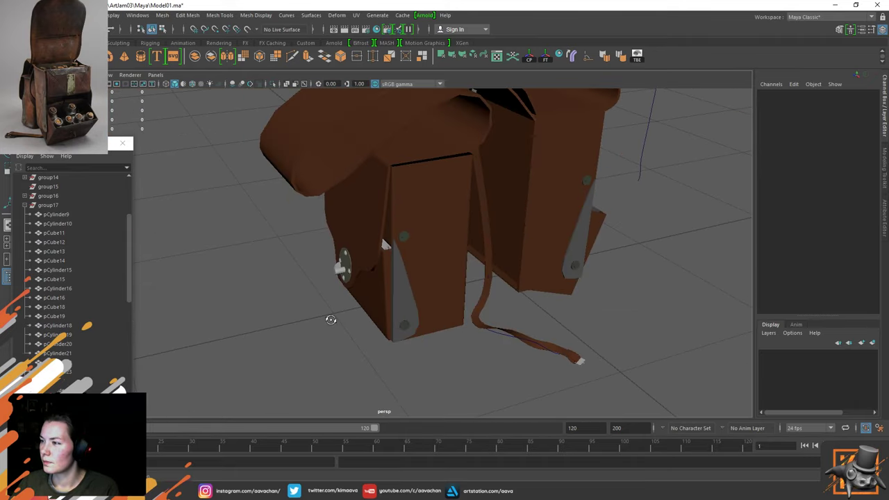
pyautogui.moveTo(330, 319)
pyautogui.keyDown('alt'); pyautogui.mouseDown()
pyautogui.moveTo(340, 315)
pyautogui.moveTo(331, 260)
pyautogui.moveTo(327, 316)
pyautogui.mouseUp(); pyautogui.keyUp('alt')
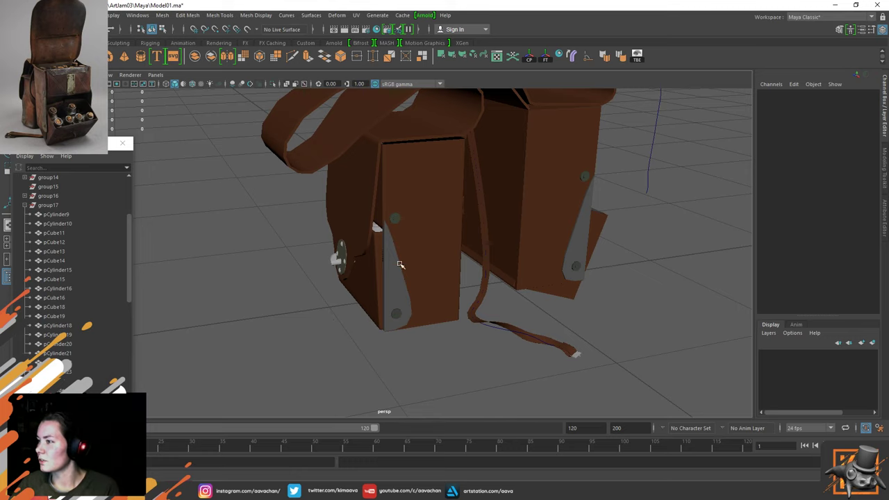
pyautogui.keyDown('alt'); pyautogui.moveTo(399, 265); pyautogui.dragTo(368, 268); pyautogui.keyUp('alt')
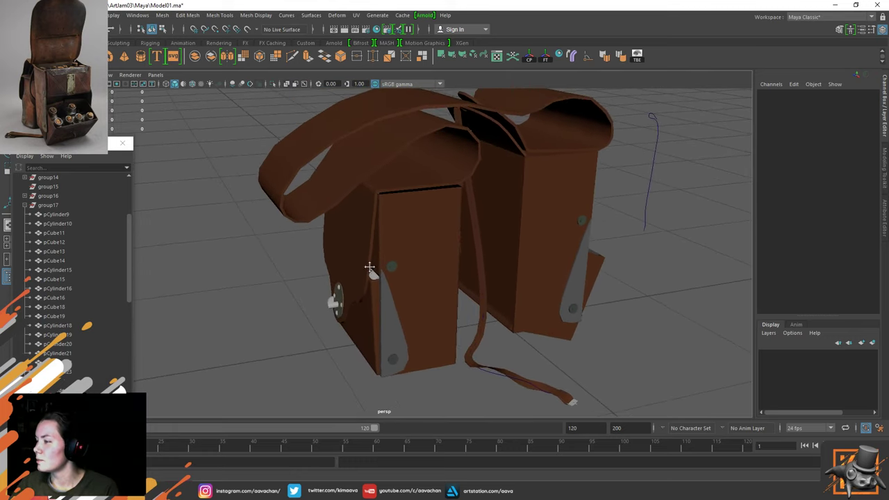
pyautogui.scroll(4, 386, 225)
pyautogui.click(393, 229)
pyautogui.hotkey('ctrl', '1')
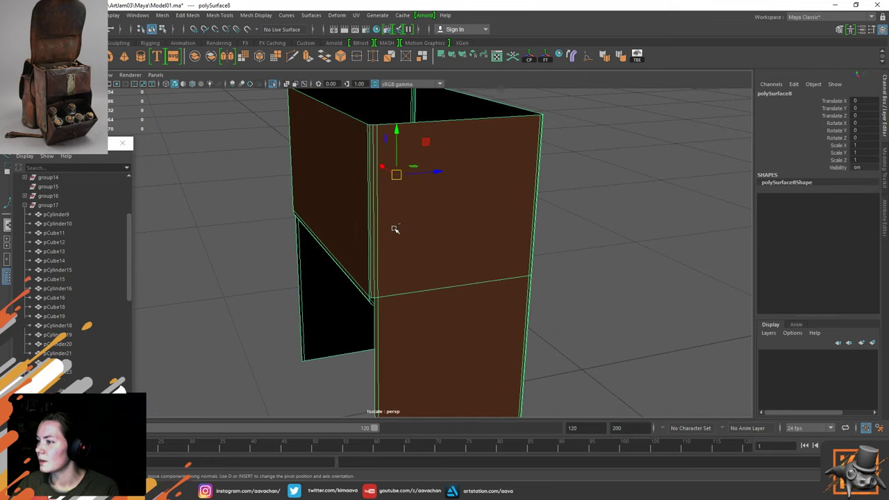
# Examine the box body's front corner and lower opening with and without its edges highlighted
pyautogui.scroll(2, 399, 233)
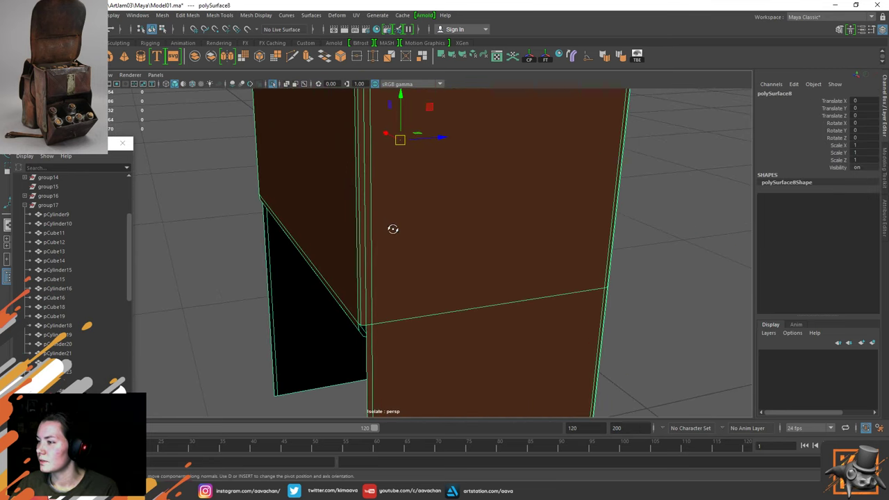
pyautogui.keyDown('alt'); pyautogui.moveTo(391, 229); pyautogui.dragTo(398, 204); pyautogui.keyUp('alt')
pyautogui.click(213, 289)
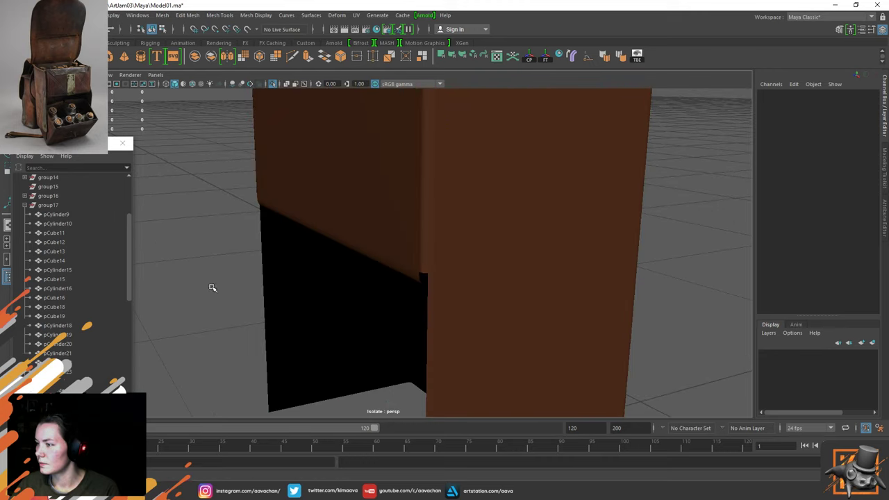
pyautogui.moveTo(486, 242)
pyautogui.keyDown('alt'); pyautogui.mouseDown()
pyautogui.moveTo(580, 264)
pyautogui.moveTo(428, 285)
pyautogui.moveTo(493, 246)
pyautogui.moveTo(567, 240)
pyautogui.moveTo(514, 254)
pyautogui.moveTo(484, 238)
pyautogui.mouseUp(); pyautogui.keyUp('alt')
pyautogui.click(445, 229)
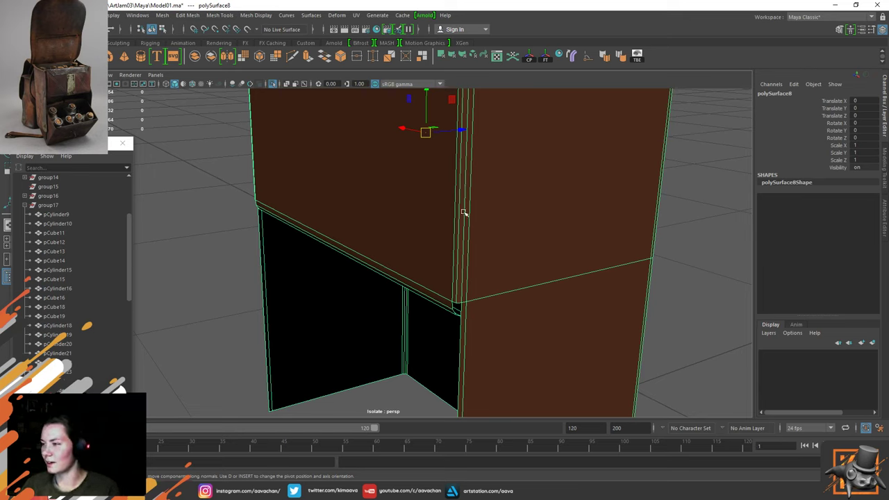
pyautogui.keyDown('alt'); pyautogui.moveTo(462, 210); pyautogui.dragTo(395, 210); pyautogui.keyUp('alt')
pyautogui.keyDown('alt'); pyautogui.moveTo(431, 187); pyautogui.dragTo(452, 226, button='middle'); pyautogui.keyUp('alt')
# Bring back the full bag from isolation and select its large front flap
pyautogui.hotkey('ctrl', '1')
pyautogui.scroll(2, 452, 305)
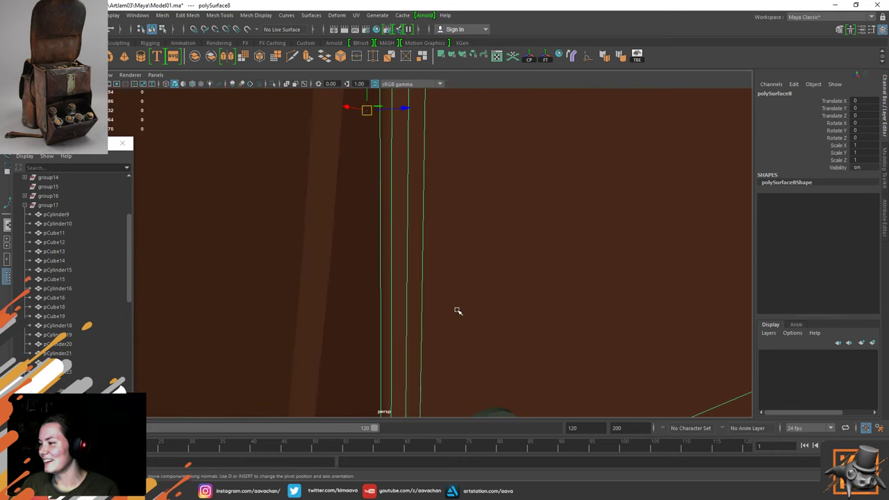
pyautogui.scroll(-6, 452, 288)
pyautogui.keyDown('alt'); pyautogui.moveTo(482, 332); pyautogui.dragTo(486, 265, button='middle'); pyautogui.keyUp('alt')
pyautogui.click(366, 234)
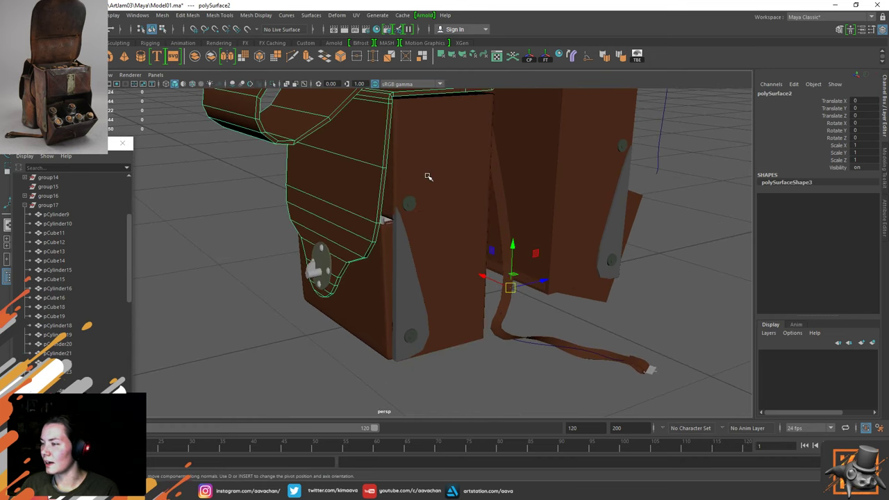
pyautogui.keyDown('alt'); pyautogui.moveTo(452, 141); pyautogui.dragTo(460, 206); pyautogui.keyUp('alt')
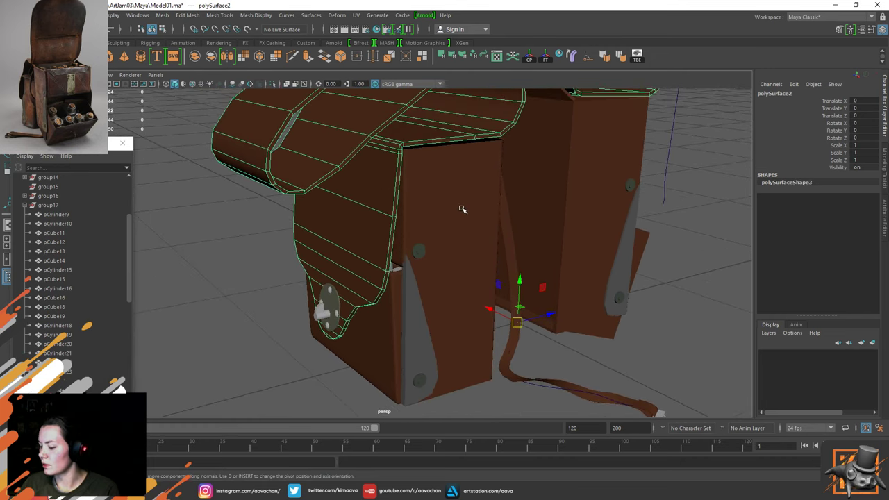
# Compare the leather flap's smoothed and unsmoothed display on the front pouch, ending with the unsmoothed mesh
pyautogui.press('1')
pyautogui.press('3')
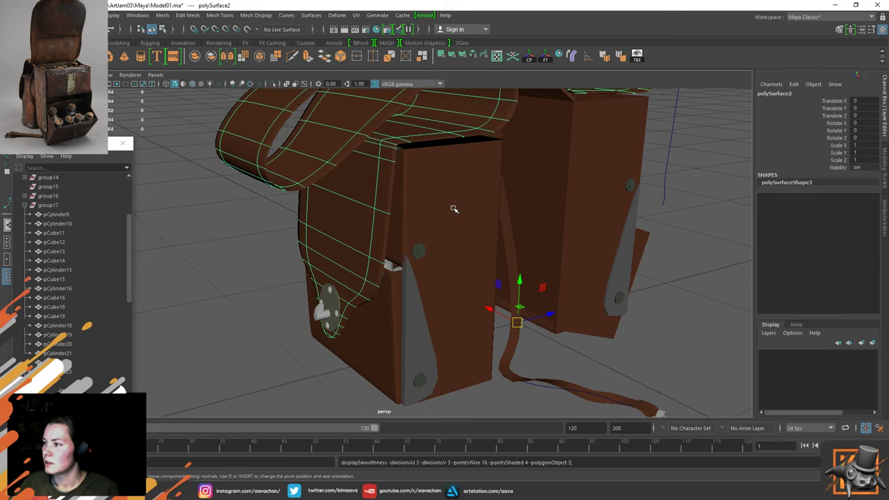
pyautogui.click(244, 246)
pyautogui.keyDown('alt'); pyautogui.moveTo(284, 234); pyautogui.dragTo(416, 254); pyautogui.keyUp('alt')
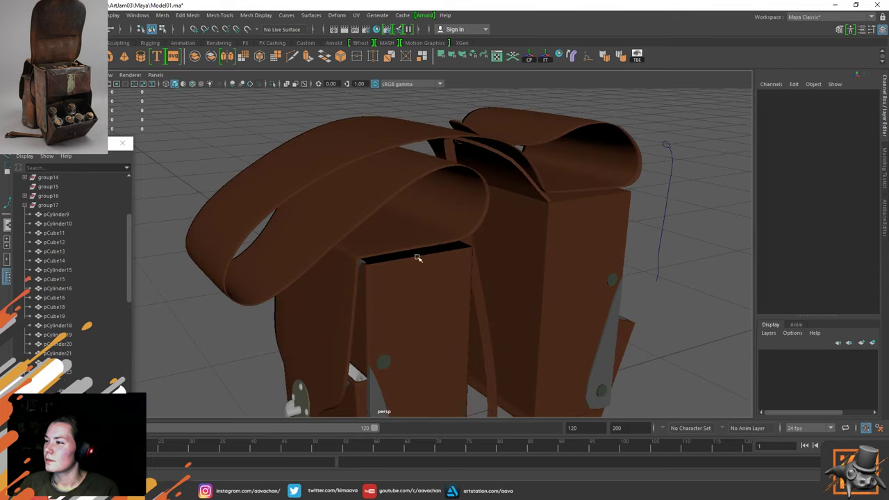
pyautogui.click(378, 240)
pyautogui.press('1')
pyautogui.keyDown('alt'); pyautogui.moveTo(377, 244); pyautogui.dragTo(423, 158, button='middle'); pyautogui.keyUp('alt')
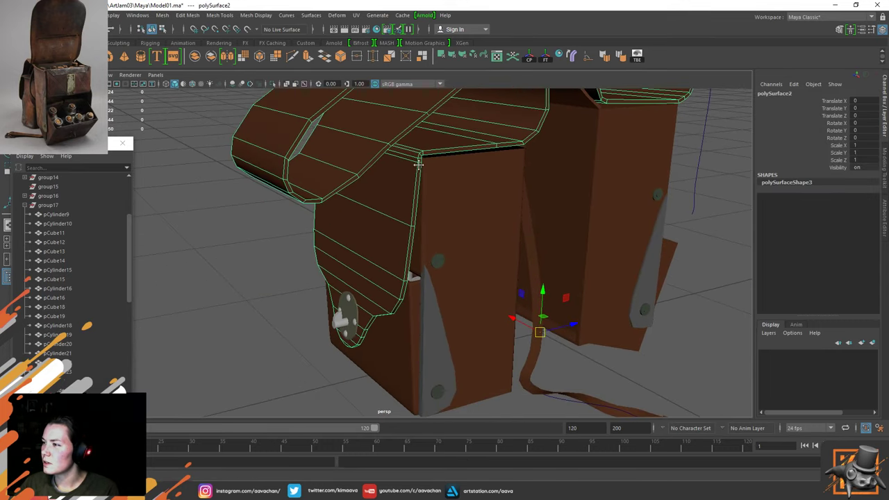
# Insert an edge loop along the side border of the flap's hanging front part and preview the mesh smoothed
pyautogui.scroll(5, 399, 268)
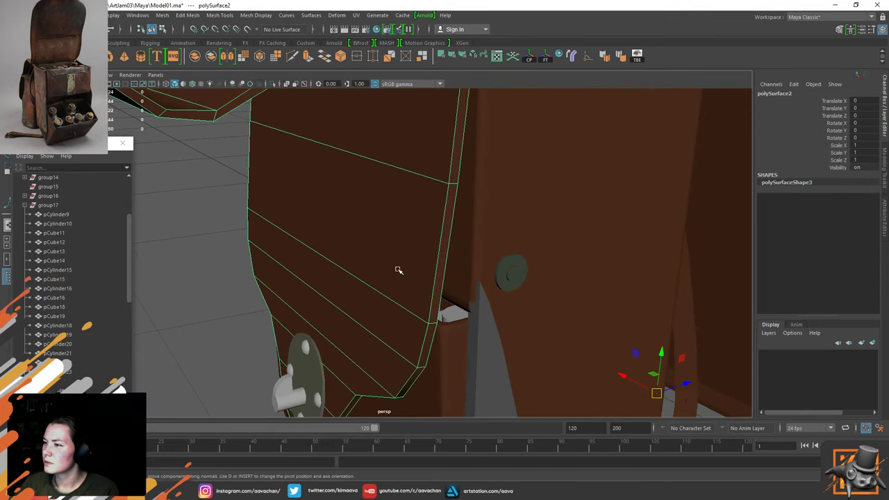
pyautogui.scroll(-3, 398, 269)
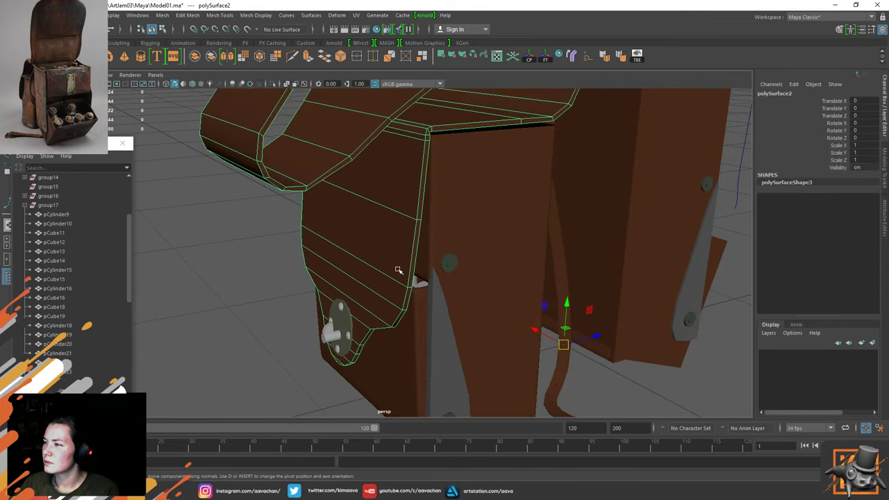
pyautogui.scroll(2, 398, 270)
pyautogui.keyDown('shift'); pyautogui.moveTo(418, 226); pyautogui.dragTo(421, 184, button='right'); pyautogui.keyUp('shift')
pyautogui.keyDown('ctrl'); pyautogui.click(437, 200); pyautogui.keyUp('ctrl')
pyautogui.press('w')
pyautogui.scroll(-1, 414, 215)
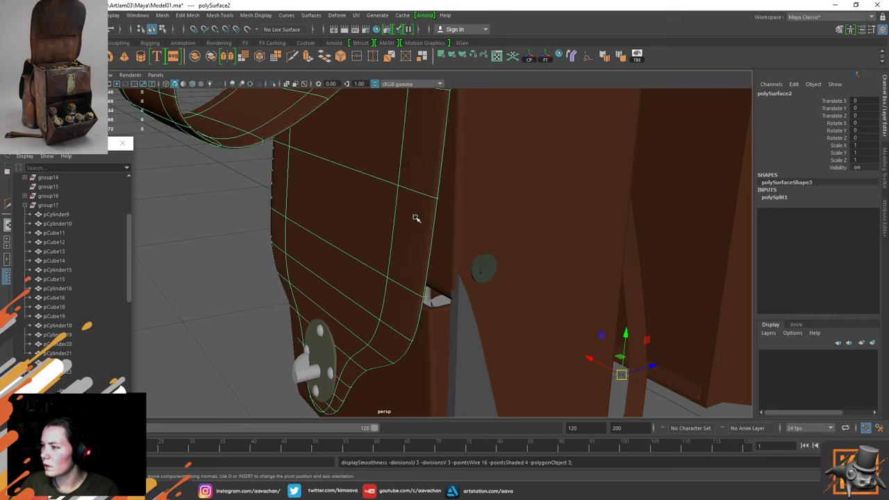
# Inspect the flap around the pouch's upper edge, comparing its smoothed and unsmoothed shape from several angles
pyautogui.click(234, 294)
pyautogui.scroll(-5, 401, 224)
pyautogui.keyDown('alt'); pyautogui.moveTo(400, 224); pyautogui.dragTo(379, 231); pyautogui.keyUp('alt')
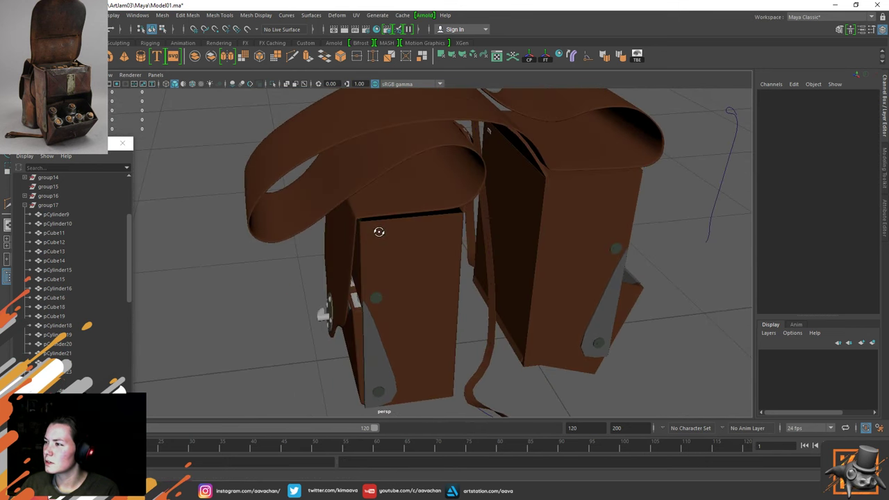
pyautogui.click(405, 196)
pyautogui.press('1')
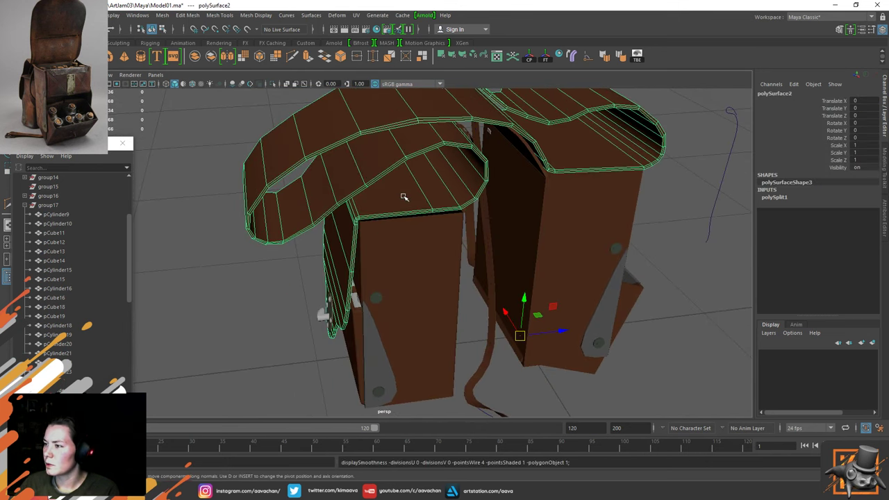
pyautogui.press('3')
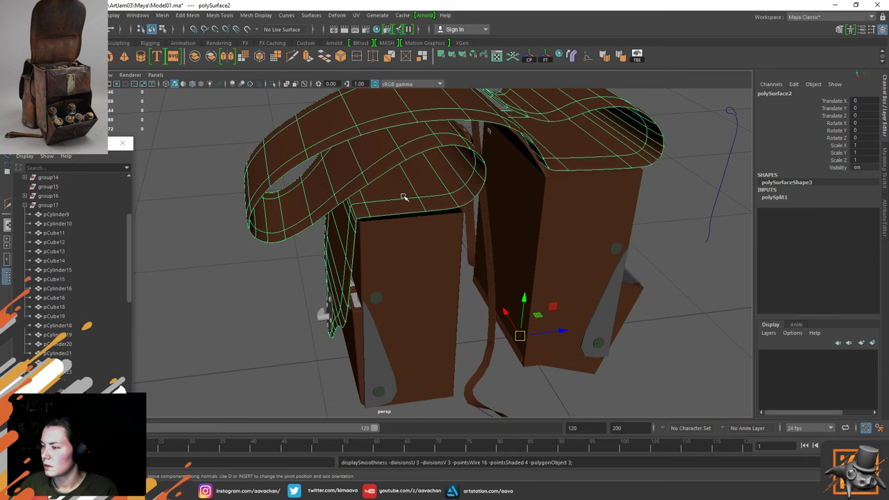
pyautogui.click(238, 316)
pyautogui.keyDown('alt'); pyautogui.moveTo(409, 257); pyautogui.dragTo(396, 192); pyautogui.keyUp('alt')
pyautogui.keyDown('alt'); pyautogui.moveTo(337, 177); pyautogui.dragTo(399, 244, button='middle'); pyautogui.keyUp('alt')
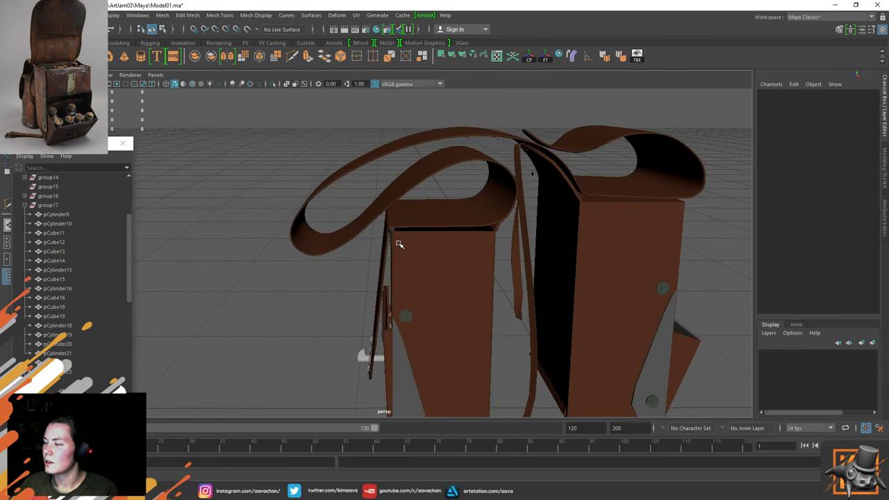
# Isolate the flap mesh and select the inner faces of its hanging part, from the bend down to the pointed tip
pyautogui.scroll(3, 398, 243)
pyautogui.click(422, 200)
pyautogui.scroll(2, 422, 200)
pyautogui.keyDown('alt'); pyautogui.moveTo(421, 198); pyautogui.dragTo(393, 235); pyautogui.keyUp('alt')
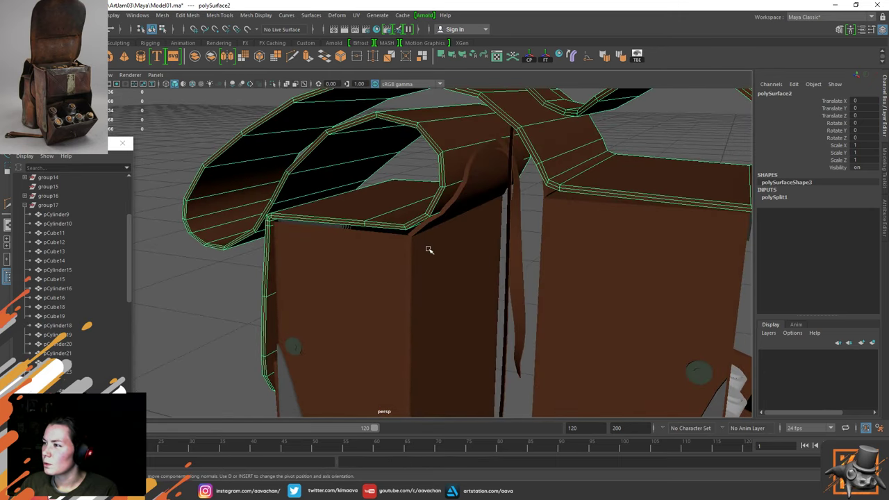
pyautogui.hotkey('ctrl', '1')
pyautogui.moveTo(335, 232); pyautogui.dragTo(335, 266, button='right')
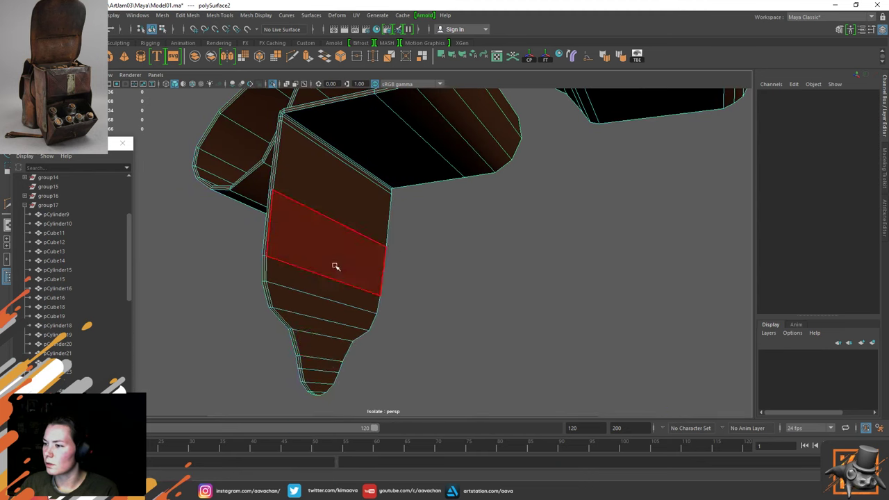
pyautogui.click(321, 389)
pyautogui.keyDown('alt'); pyautogui.moveTo(392, 313); pyautogui.dragTo(391, 254); pyautogui.keyUp('alt')
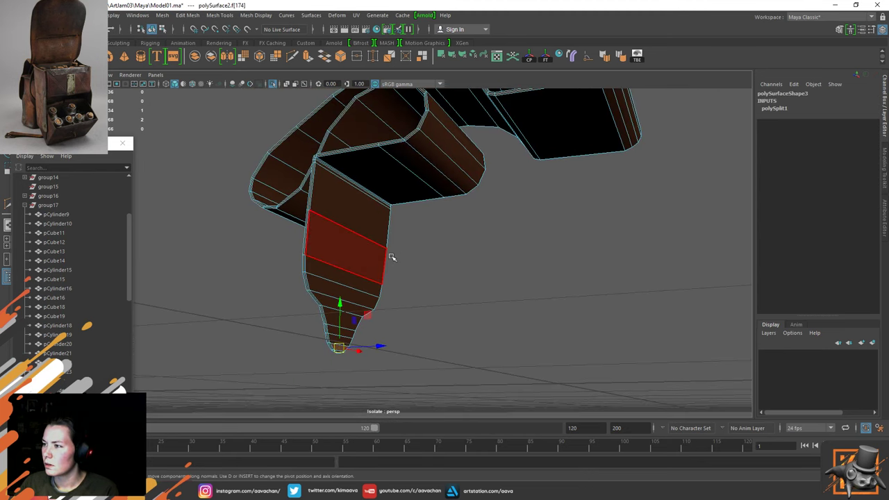
pyautogui.click(396, 173)
pyautogui.keyDown('shift'); pyautogui.doubleClick(396, 174); pyautogui.keyUp('shift')
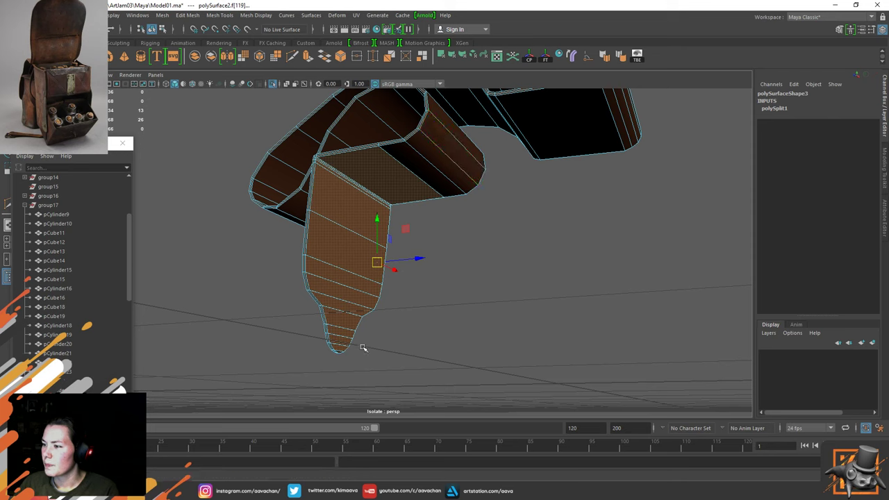
pyautogui.keyDown('shift'); pyautogui.click(340, 353); pyautogui.keyUp('shift')
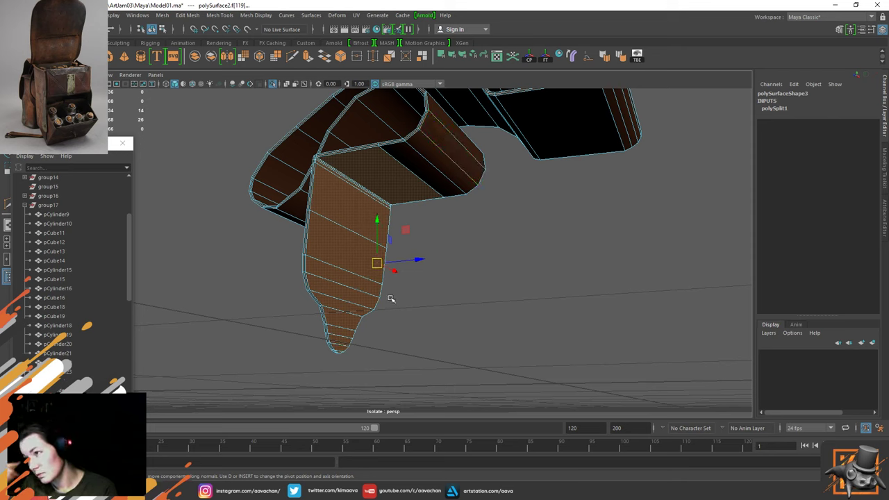
# Extend the face selection along the flap's whole inner side, through both rolled loops and the connecting strip
pyautogui.keyDown('alt'); pyautogui.moveTo(430, 216); pyautogui.dragTo(419, 299, button='middle'); pyautogui.keyUp('alt')
pyautogui.scroll(2, 413, 257)
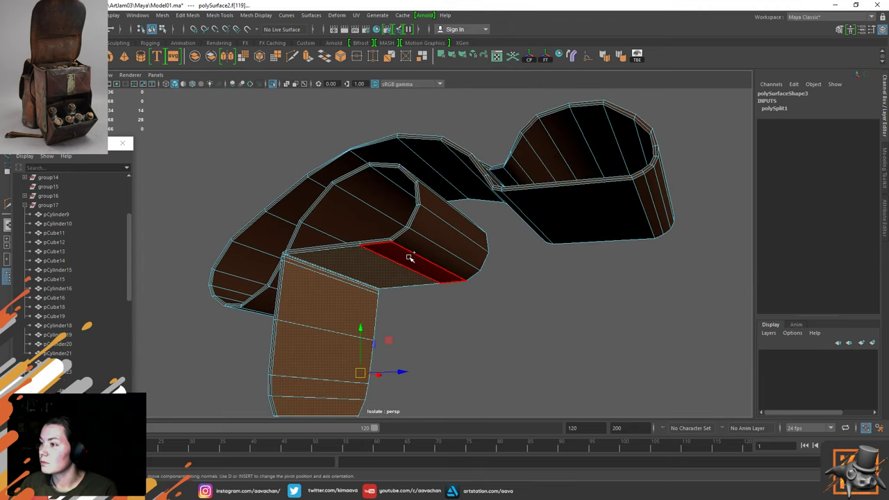
pyautogui.keyDown('shift'); pyautogui.click(409, 258); pyautogui.keyUp('shift')
pyautogui.keyDown('shift'); pyautogui.doubleClick(307, 205); pyautogui.keyUp('shift')
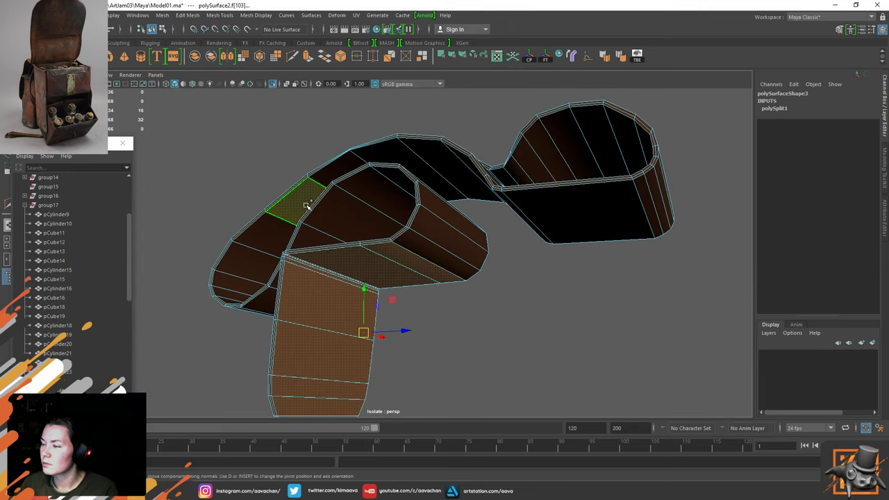
pyautogui.keyDown('shift'); pyautogui.doubleClick(477, 187); pyautogui.keyUp('shift')
pyautogui.keyDown('shift'); pyautogui.doubleClick(613, 220); pyautogui.keyUp('shift')
pyautogui.keyDown('alt'); pyautogui.moveTo(539, 192); pyautogui.dragTo(563, 263); pyautogui.keyUp('alt')
pyautogui.keyDown('shift'); pyautogui.doubleClick(494, 259); pyautogui.keyUp('shift')
# Extrude the selected inner faces with a Local Translate Z of about 0.015 to thicken the flap
pyautogui.keyDown('shift'); pyautogui.moveTo(458, 256); pyautogui.dragTo(456, 271, button='right'); pyautogui.keyUp('shift')
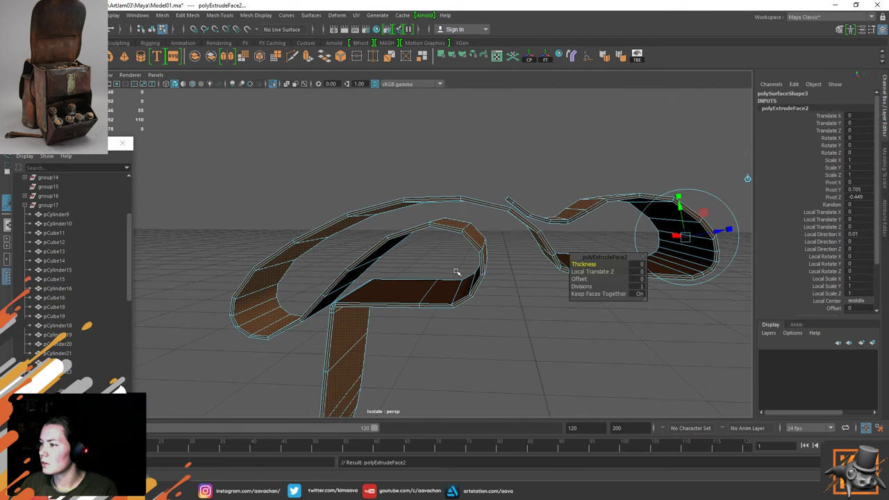
pyautogui.moveTo(723, 226)
pyautogui.mouseDown()
pyautogui.moveTo(714, 232)
pyautogui.moveTo(723, 234)
pyautogui.mouseUp()
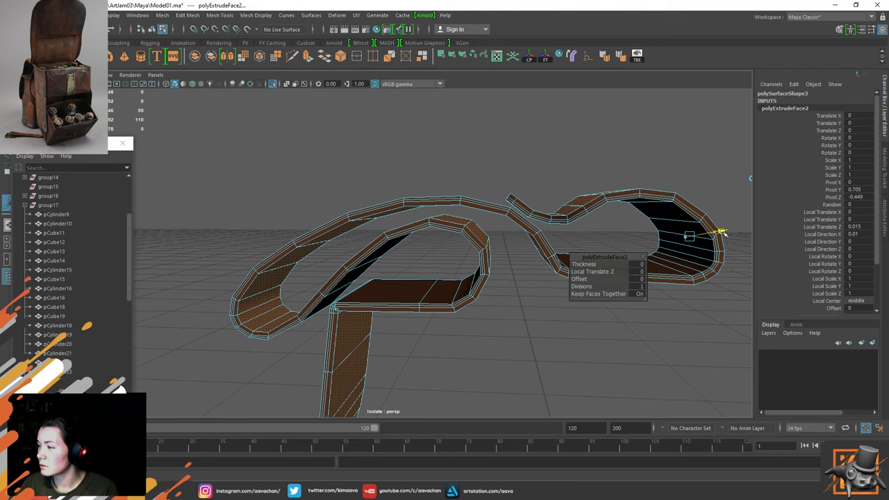
pyautogui.moveTo(723, 232); pyautogui.dragTo(723, 233)
pyautogui.moveTo(459, 225); pyautogui.dragTo(506, 211, button='right')
pyautogui.click(534, 183)
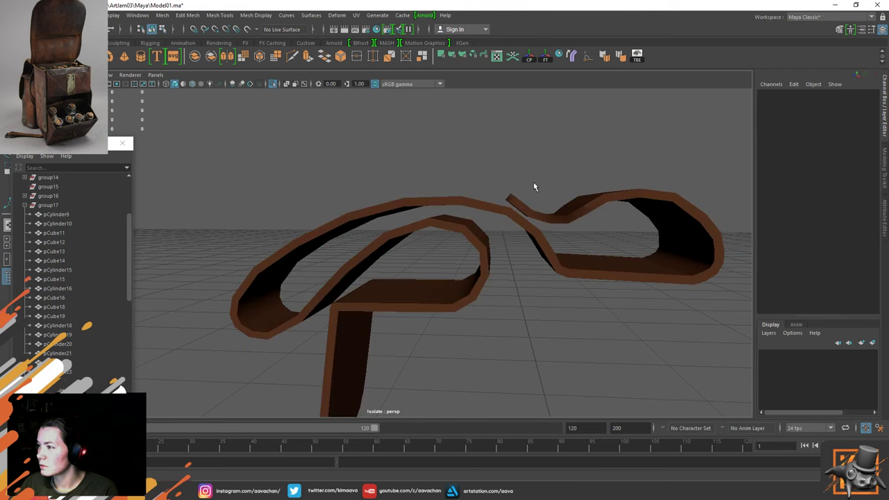
# Preview the thickened flap smoothed and bring the rest of the bag back into view
pyautogui.click(499, 203)
pyautogui.press('3')
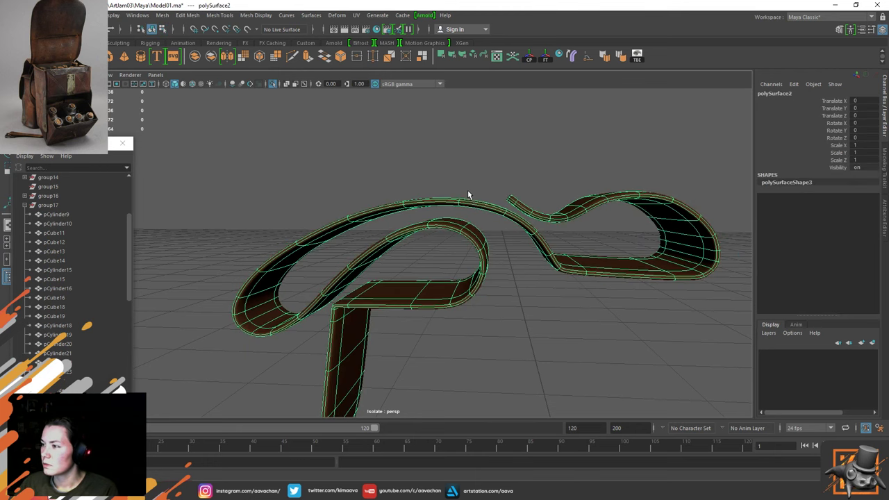
pyautogui.click(428, 316)
pyautogui.keyDown('alt'); pyautogui.moveTo(429, 317); pyautogui.dragTo(406, 306); pyautogui.keyUp('alt')
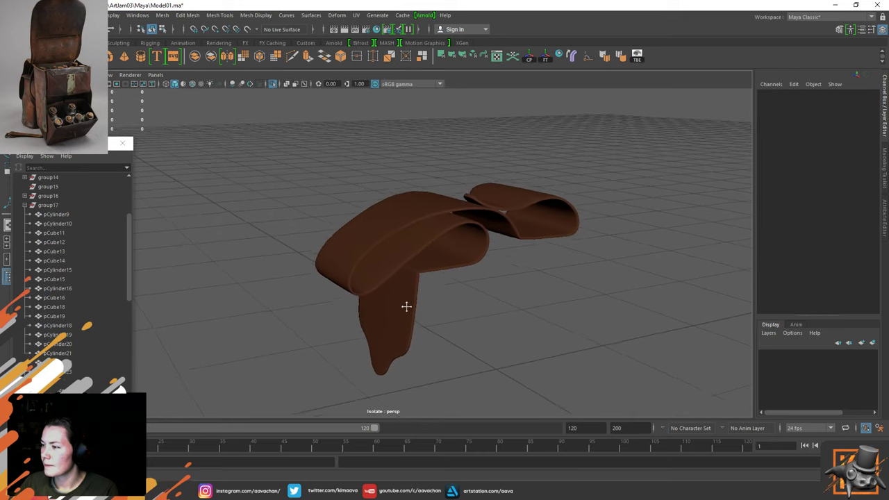
pyautogui.scroll(3, 405, 303)
pyautogui.hotkey('ctrl', '1')
pyautogui.scroll(3, 407, 295)
# Try to slide the edge loop running along the flap's side rim with the Slide Edge tool
pyautogui.click(410, 291)
pyautogui.scroll(3, 412, 291)
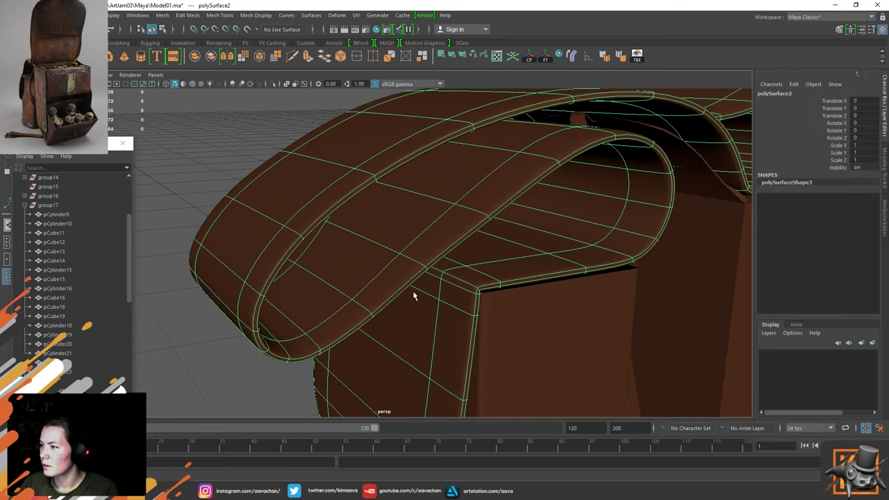
pyautogui.press('1')
pyautogui.scroll(2, 420, 295)
pyautogui.moveTo(412, 224); pyautogui.dragTo(415, 199, button='right')
pyautogui.doubleClick(420, 271)
pyautogui.press('w')
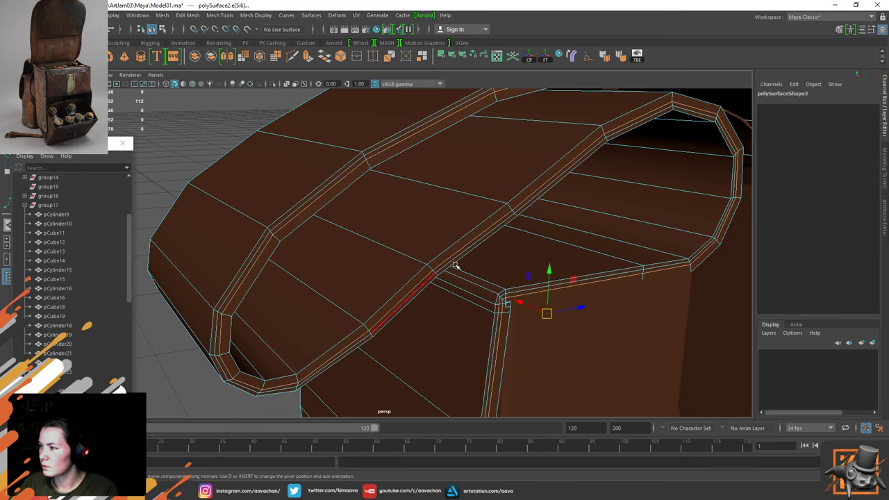
pyautogui.moveTo(456, 264)
pyautogui.keyDown('alt'); pyautogui.mouseDown()
pyautogui.moveTo(466, 254)
pyautogui.moveTo(451, 250)
pyautogui.mouseUp(); pyautogui.keyUp('alt')
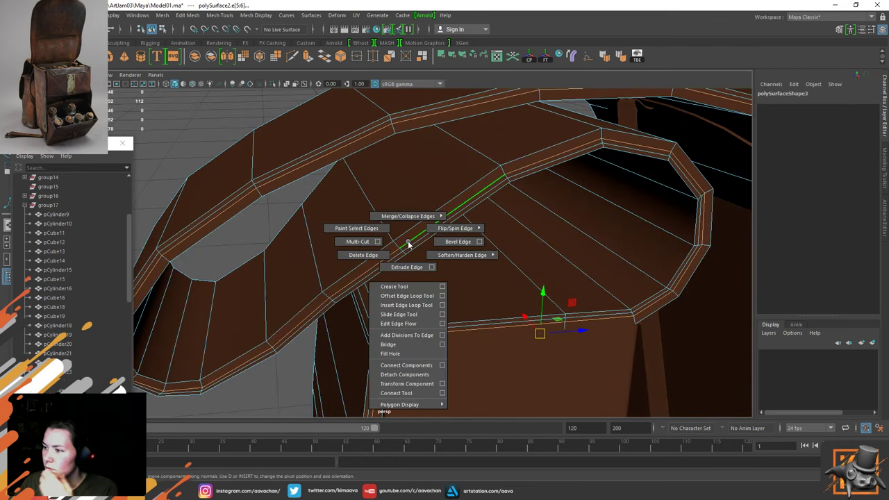
pyautogui.moveTo(408, 244); pyautogui.dragTo(417, 314, button='right')
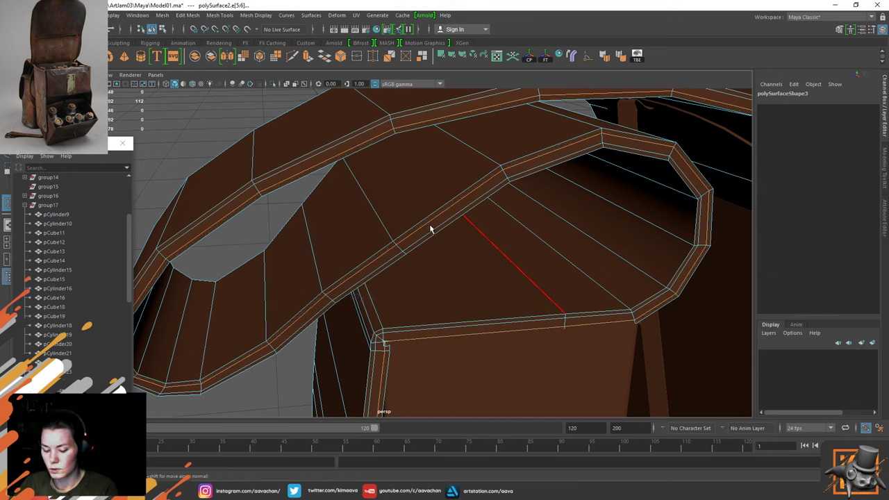
pyautogui.press('w')
pyautogui.moveTo(419, 225); pyautogui.dragTo(519, 182, button='right')
pyautogui.press('3')
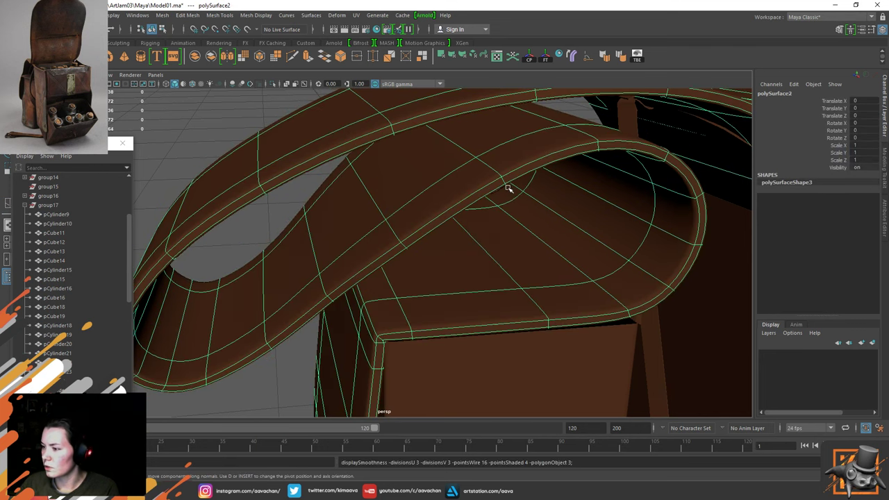
# Examine the smoothed flap's corner where it bends over the pouch's upper front edge
pyautogui.click(261, 223)
pyautogui.scroll(-5, 391, 272)
pyautogui.keyDown('alt'); pyautogui.moveTo(403, 271); pyautogui.dragTo(525, 238); pyautogui.keyUp('alt')
pyautogui.scroll(8, 391, 282)
pyautogui.click(426, 233)
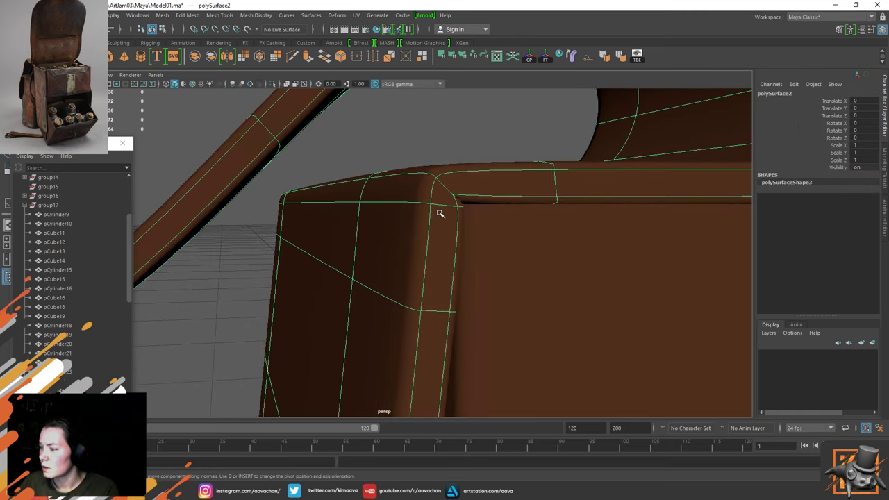
# Isolate the unsmoothed flap and frame the bend above its hanging part
pyautogui.press('1')
pyautogui.keyDown('alt'); pyautogui.moveTo(457, 213); pyautogui.dragTo(443, 214); pyautogui.keyUp('alt')
pyautogui.hotkey('ctrl', '1')
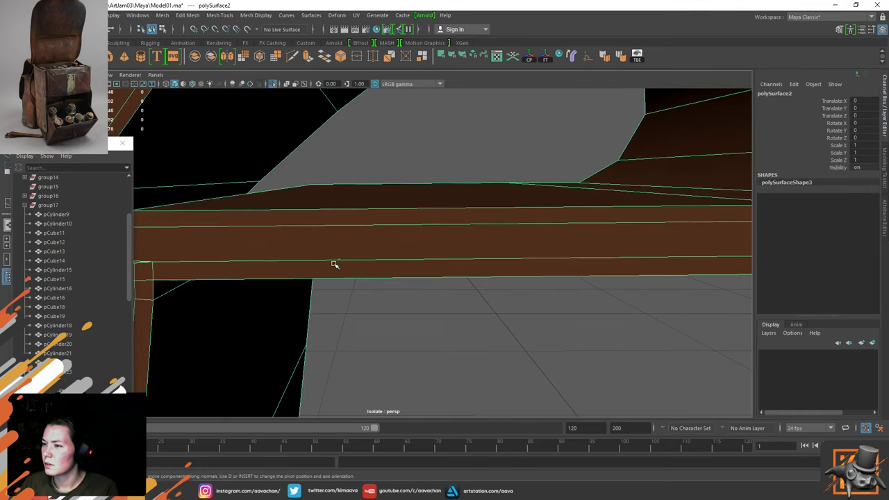
pyautogui.keyDown('alt'); pyautogui.moveTo(274, 271); pyautogui.dragTo(323, 256, button='middle'); pyautogui.keyUp('alt')
pyautogui.keyDown('alt'); pyautogui.moveTo(278, 265); pyautogui.dragTo(271, 260); pyautogui.keyUp('alt')
pyautogui.keyDown('alt'); pyautogui.moveTo(241, 200); pyautogui.dragTo(289, 242, button='middle'); pyautogui.keyUp('alt')
pyautogui.keyDown('alt'); pyautogui.moveTo(415, 270); pyautogui.dragTo(213, 218, button='right'); pyautogui.keyUp('alt')
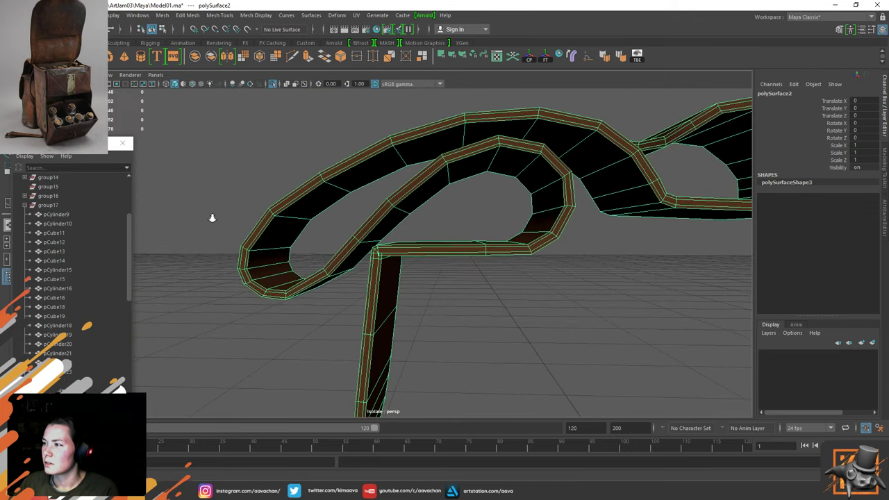
pyautogui.keyDown('alt'); pyautogui.moveTo(212, 218); pyautogui.dragTo(252, 286); pyautogui.keyUp('alt')
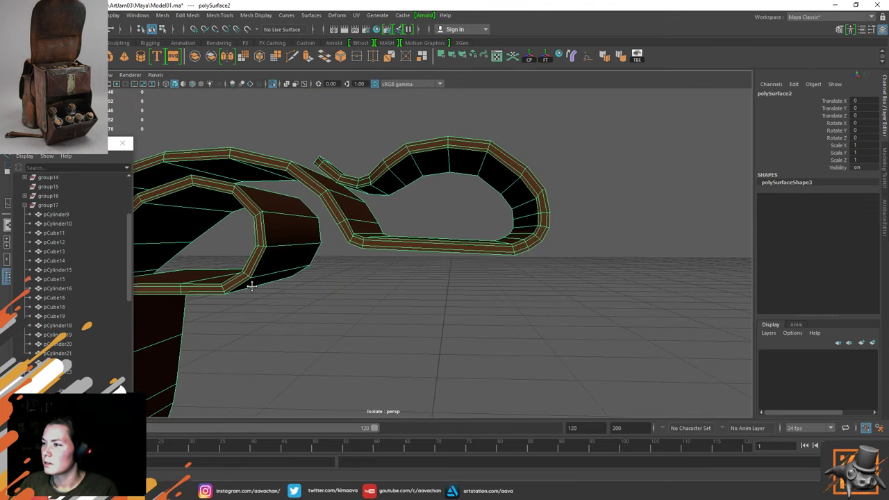
pyautogui.keyDown('alt'); pyautogui.moveTo(252, 286); pyautogui.dragTo(507, 254, button='middle'); pyautogui.keyUp('alt')
pyautogui.keyDown('alt'); pyautogui.moveTo(429, 272); pyautogui.dragTo(532, 232, button='right'); pyautogui.keyUp('alt')
pyautogui.keyDown('alt'); pyautogui.moveTo(532, 232); pyautogui.dragTo(493, 239, button='middle'); pyautogui.keyUp('alt')
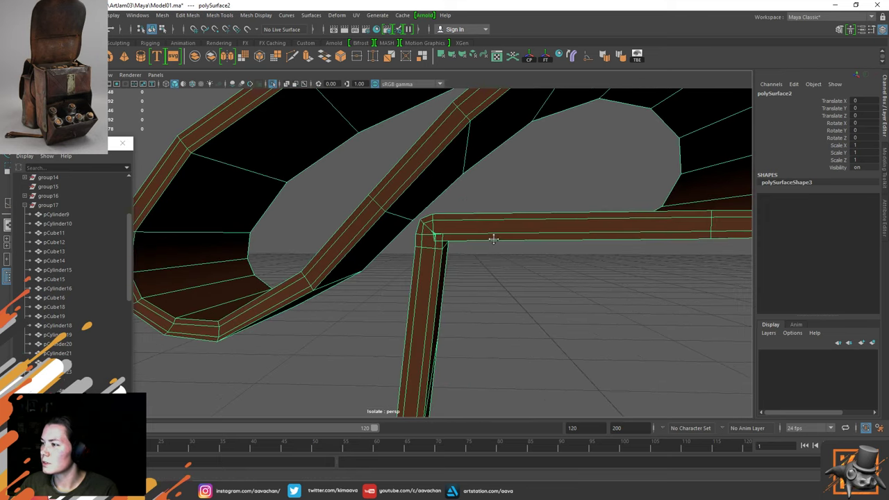
# In the side view, uncross the overlapping inner rim vertices at the flap's front bend by moving them apart
pyautogui.press('space')
pyautogui.moveTo(440, 242); pyautogui.dragTo(501, 244)
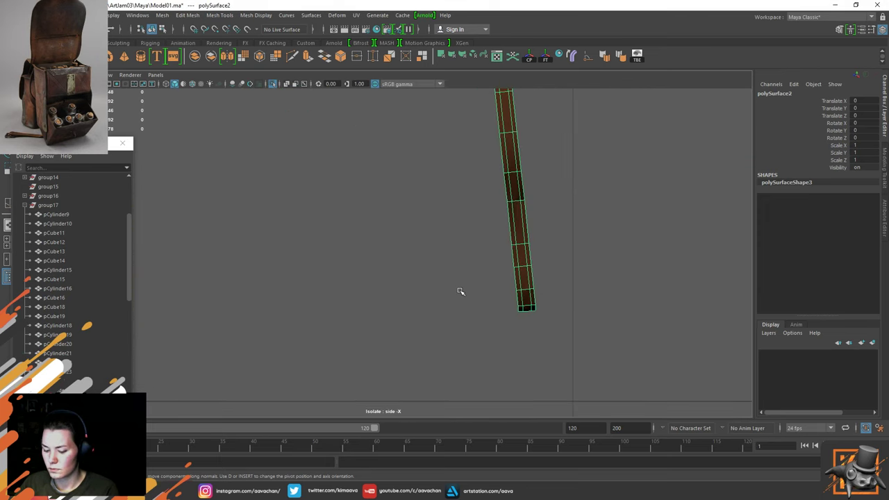
pyautogui.scroll(-2, 468, 229)
pyautogui.keyDown('alt'); pyautogui.moveTo(484, 109); pyautogui.dragTo(455, 341, button='middle'); pyautogui.keyUp('alt')
pyautogui.scroll(4, 402, 281)
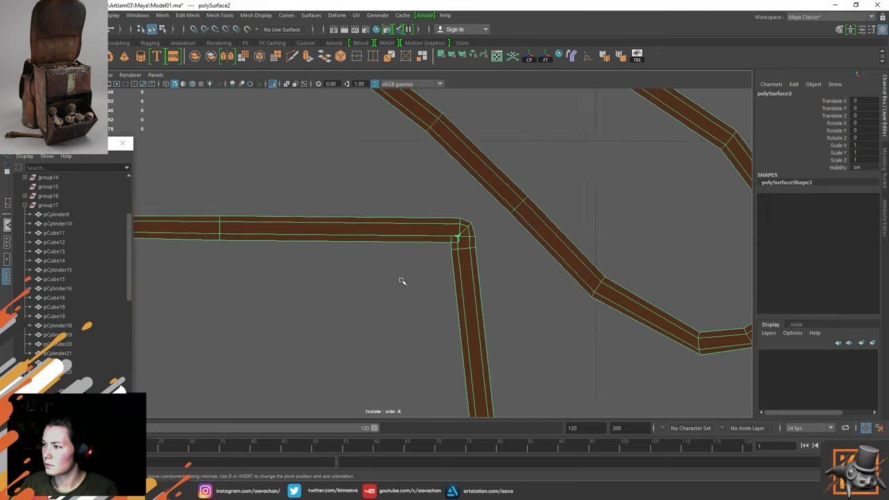
pyautogui.keyDown('alt'); pyautogui.moveTo(402, 281); pyautogui.dragTo(486, 243, button='right'); pyautogui.keyUp('alt')
pyautogui.keyDown('alt'); pyautogui.moveTo(486, 244); pyautogui.dragTo(452, 259, button='middle'); pyautogui.keyUp('alt')
pyautogui.keyDown('alt'); pyautogui.moveTo(452, 260); pyautogui.dragTo(476, 239, button='right'); pyautogui.keyUp('alt')
pyautogui.moveTo(476, 238); pyautogui.dragTo(429, 224, button='right')
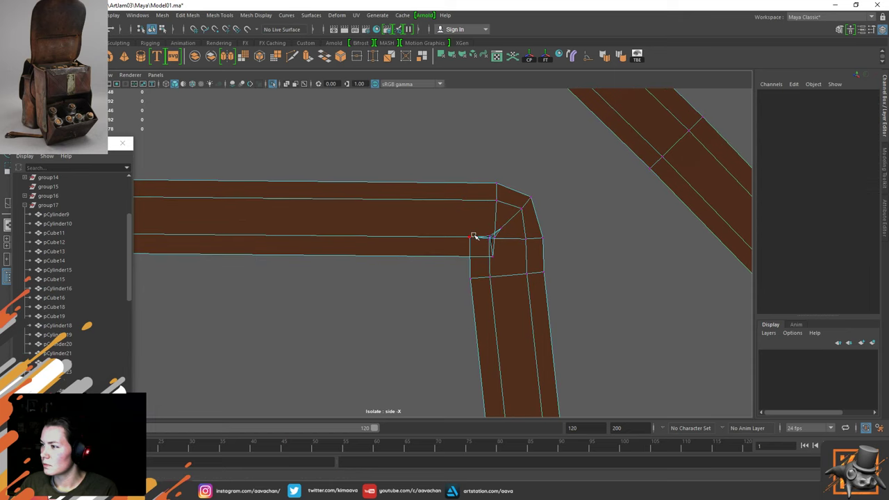
pyautogui.moveTo(466, 230); pyautogui.dragTo(474, 245)
pyautogui.moveTo(438, 206); pyautogui.dragTo(459, 213)
pyautogui.moveTo(506, 263); pyautogui.dragTo(428, 223)
# Shift the bend's next inner rim vertices and the adjoining inner loop vertices toward the flap's hanging part
pyautogui.keyDown('alt'); pyautogui.moveTo(502, 255); pyautogui.dragTo(539, 253, button='right'); pyautogui.keyUp('alt')
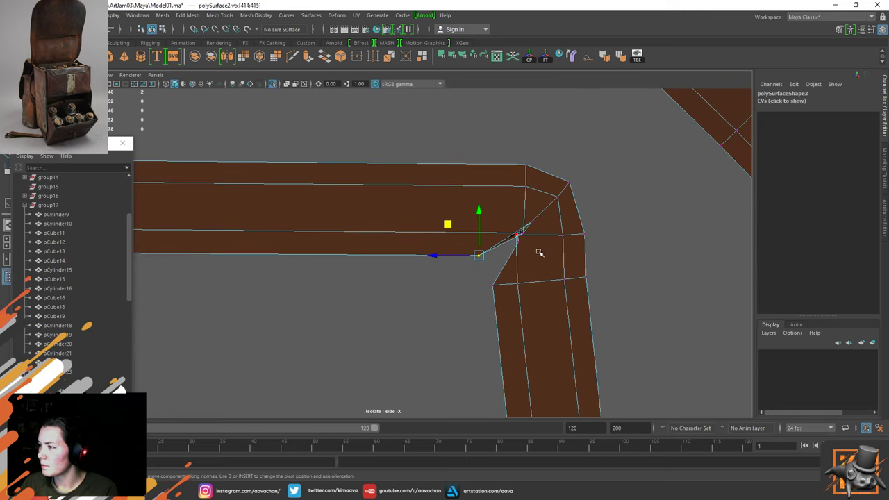
pyautogui.moveTo(539, 253); pyautogui.dragTo(513, 237)
pyautogui.moveTo(487, 210); pyautogui.dragTo(472, 224)
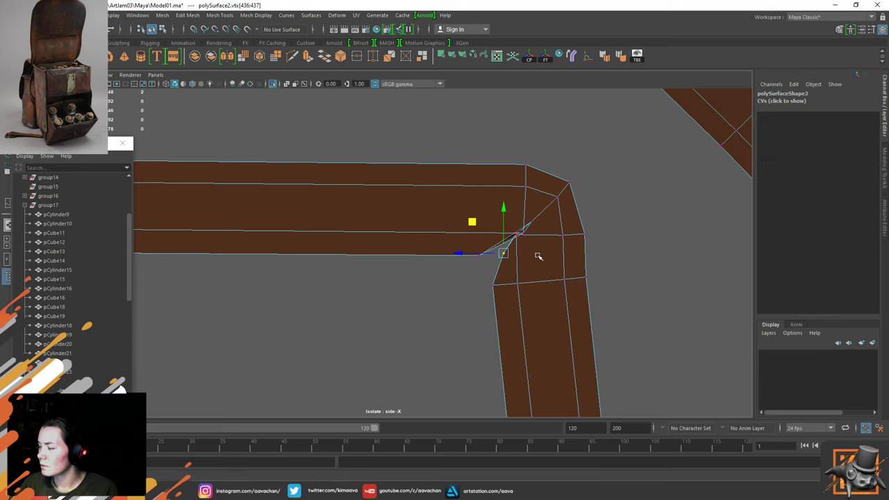
pyautogui.scroll(2, 537, 257)
pyautogui.keyDown('alt'); pyautogui.moveTo(538, 256); pyautogui.dragTo(446, 261, button='middle'); pyautogui.keyUp('alt')
pyautogui.scroll(2, 450, 242)
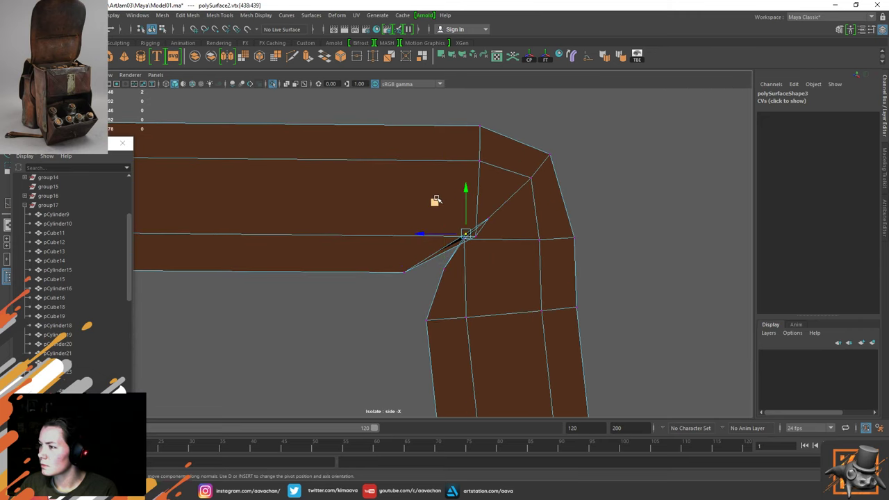
pyautogui.moveTo(435, 201); pyautogui.dragTo(459, 222, button='middle')
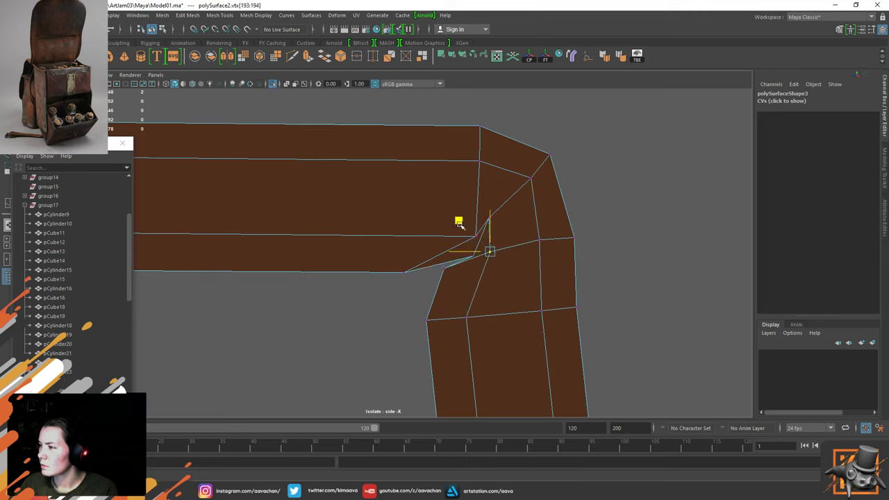
# Reposition the remaining crossed vertices so the bend's inner rim forms a small clean corner beside the hanging part
pyautogui.moveTo(418, 258); pyautogui.dragTo(393, 283)
pyautogui.moveTo(483, 228); pyautogui.dragTo(463, 241)
pyautogui.moveTo(446, 206); pyautogui.dragTo(423, 204)
pyautogui.moveTo(467, 248); pyautogui.dragTo(479, 260)
pyautogui.moveTo(443, 225); pyautogui.dragTo(411, 229)
pyautogui.moveTo(458, 264); pyautogui.dragTo(425, 270)
pyautogui.moveTo(410, 235); pyautogui.dragTo(410, 236)
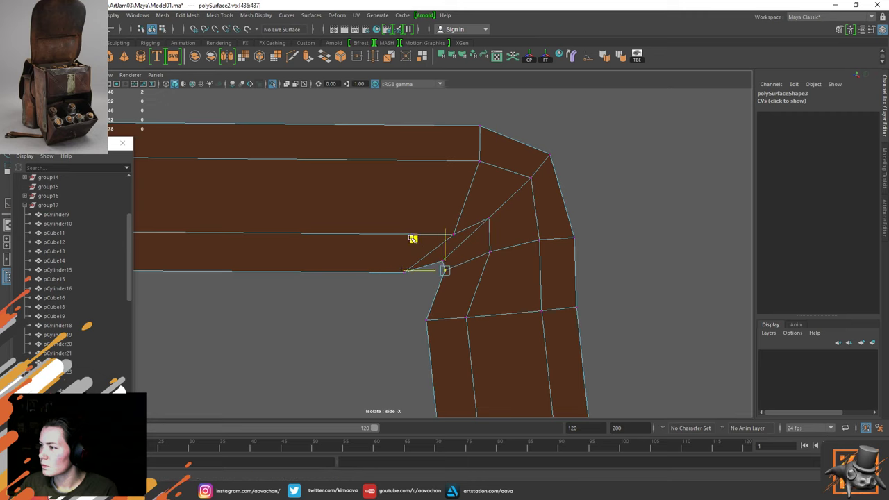
pyautogui.moveTo(412, 238); pyautogui.dragTo(401, 250, button='middle')
pyautogui.moveTo(412, 230); pyautogui.dragTo(397, 244)
# Move the inner loop vertices at the bend diagonally inward so its edges fan out evenly around the corner
pyautogui.moveTo(499, 211); pyautogui.dragTo(478, 227)
pyautogui.moveTo(456, 191); pyautogui.dragTo(401, 234)
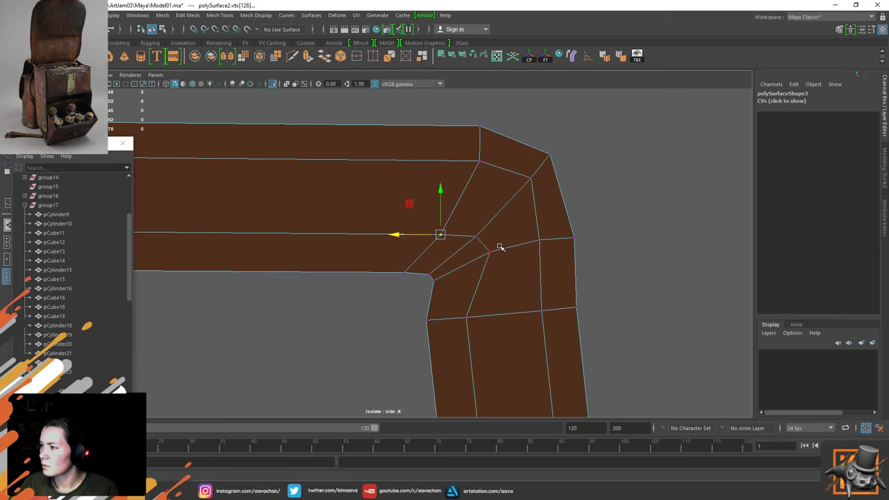
pyautogui.moveTo(499, 247); pyautogui.dragTo(481, 258)
pyautogui.moveTo(458, 220); pyautogui.dragTo(443, 230)
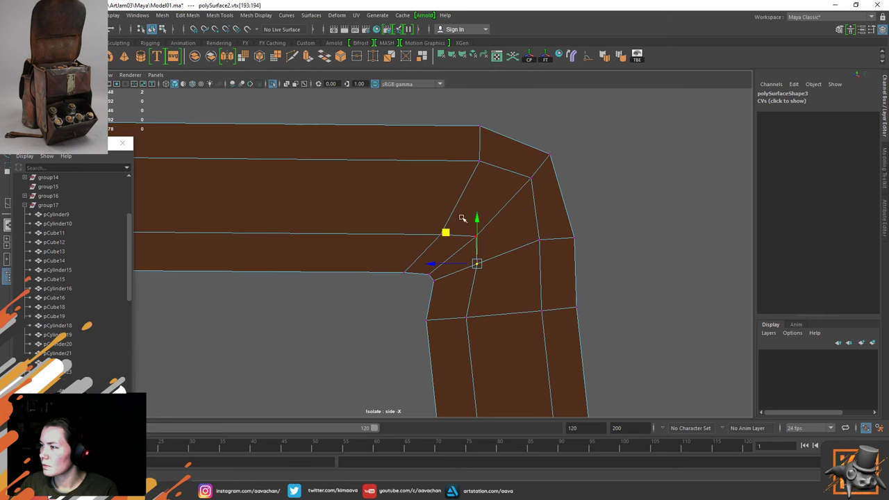
# Return to object selection and preview the reshaped flap smoothed in the perspective view
pyautogui.moveTo(479, 277); pyautogui.dragTo(512, 259, button='right')
pyautogui.press('space')
pyautogui.moveTo(511, 260); pyautogui.dragTo(510, 223)
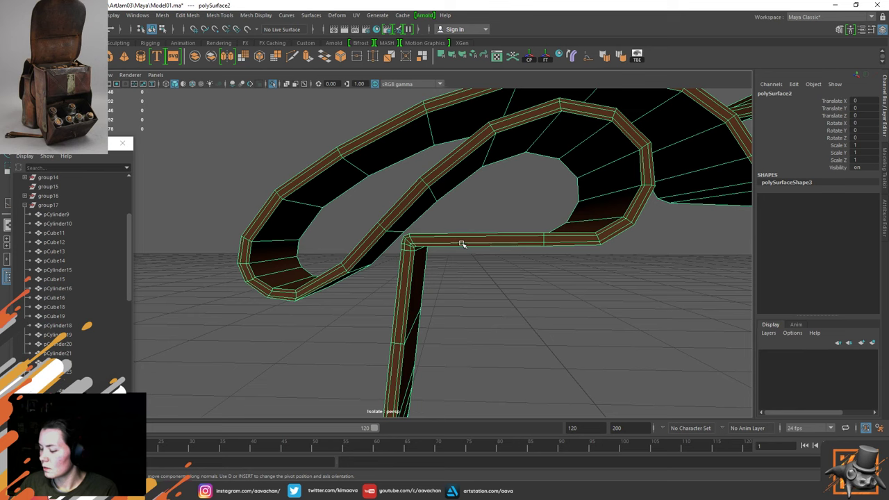
pyautogui.press('3')
pyautogui.scroll(3, 460, 264)
pyautogui.moveTo(431, 224); pyautogui.dragTo(471, 209, button='right')
pyautogui.click(503, 285)
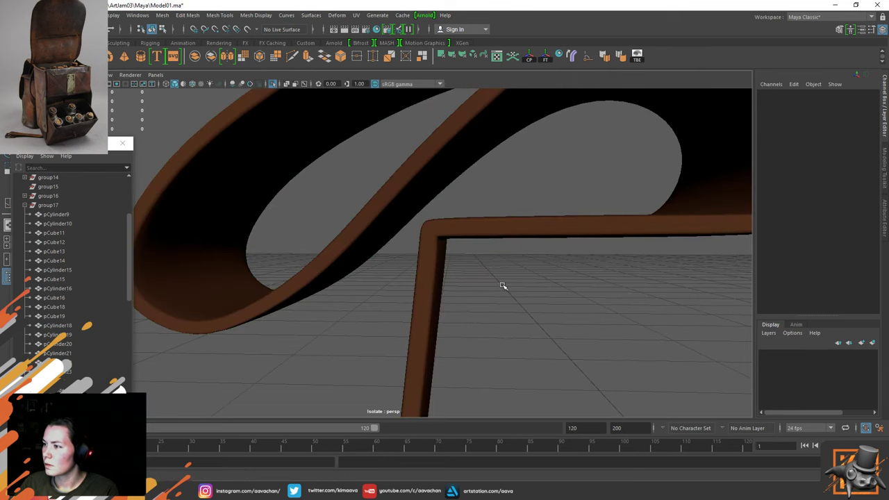
# Bring the rest of the bag back into view and select the flap over the pouches
pyautogui.scroll(-6, 502, 286)
pyautogui.hotkey('ctrl', '1')
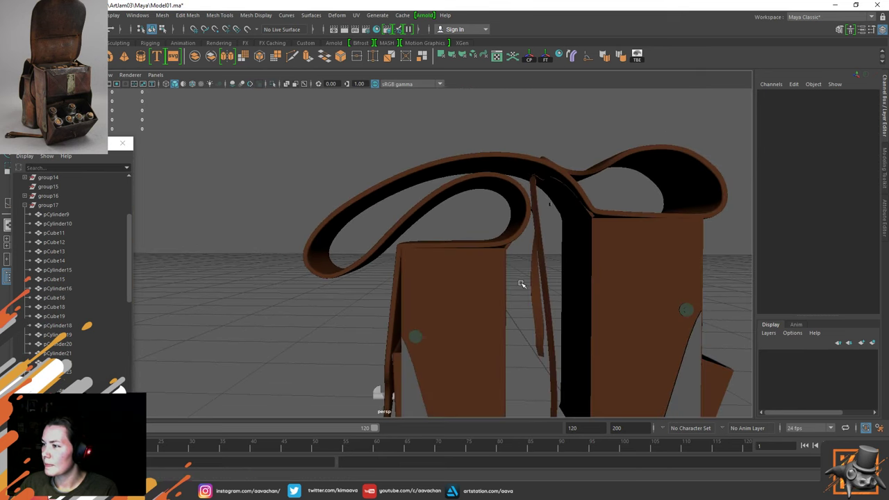
pyautogui.keyDown('alt'); pyautogui.moveTo(521, 284); pyautogui.dragTo(465, 234); pyautogui.keyUp('alt')
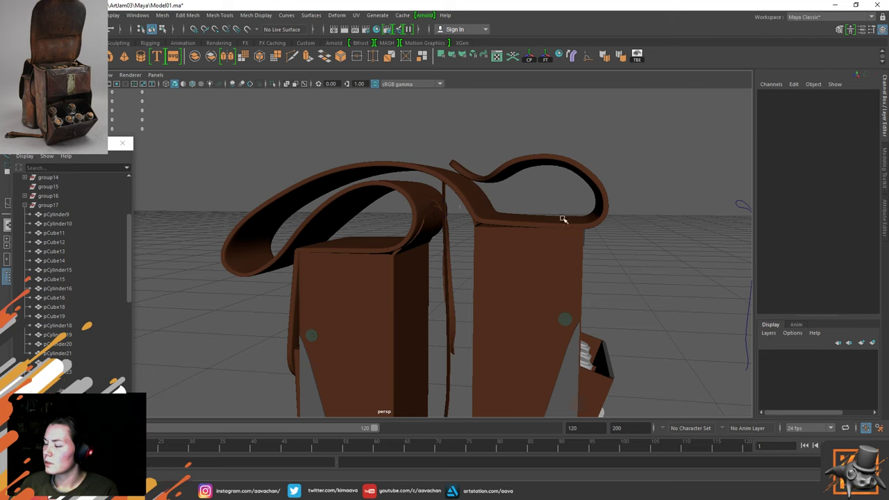
pyautogui.keyDown('alt'); pyautogui.moveTo(445, 202); pyautogui.dragTo(464, 200); pyautogui.keyUp('alt')
pyautogui.click(391, 163)
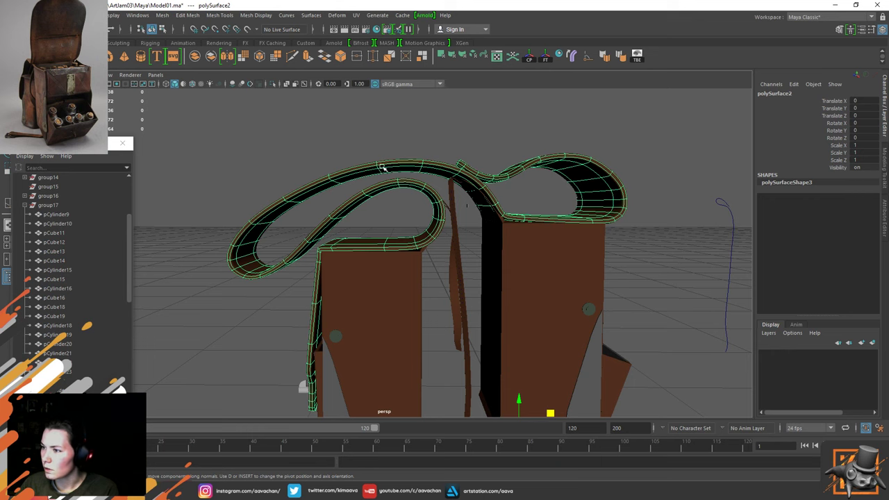
pyautogui.scroll(-5, 387, 292)
pyautogui.scroll(5, 381, 297)
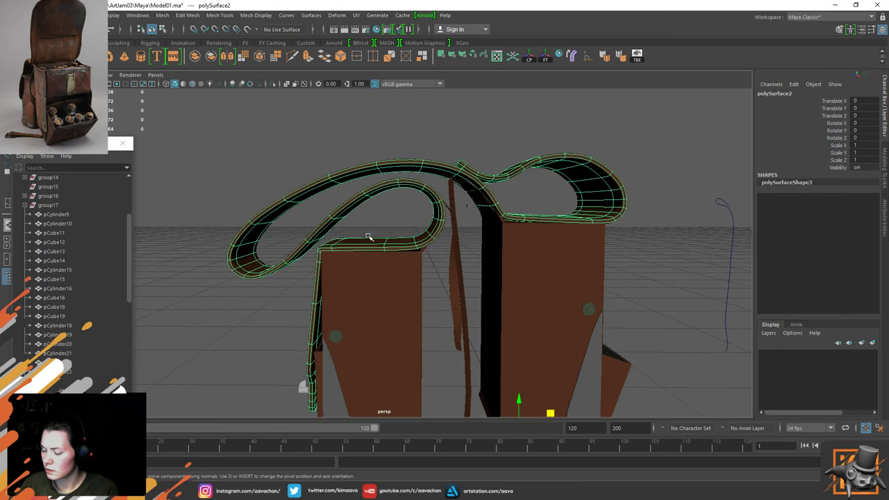
# In the side view, unsmooth the flap and lower its vertex rows at the bend toward the other pouch's inner upper corner
pyautogui.press('space')
pyautogui.moveTo(368, 235); pyautogui.dragTo(413, 236)
pyautogui.scroll(-8, 410, 301)
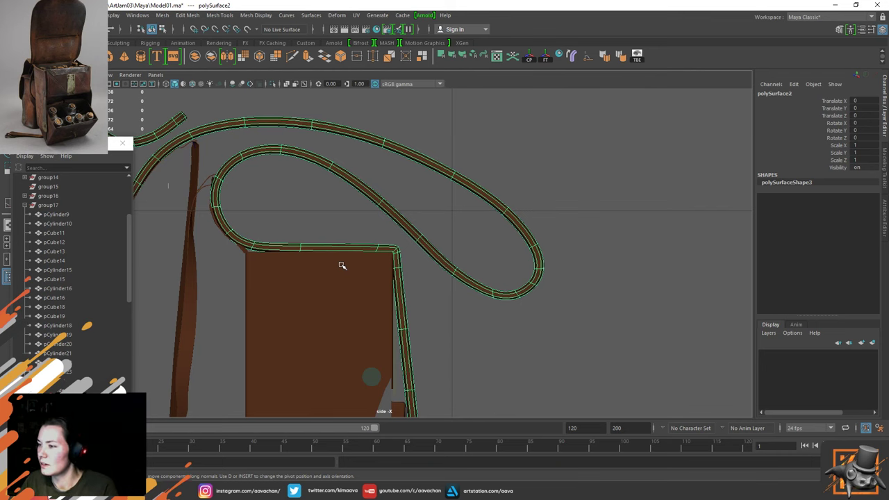
pyautogui.keyDown('alt'); pyautogui.moveTo(304, 230); pyautogui.dragTo(492, 302, button='middle'); pyautogui.keyUp('alt')
pyautogui.scroll(5, 327, 267)
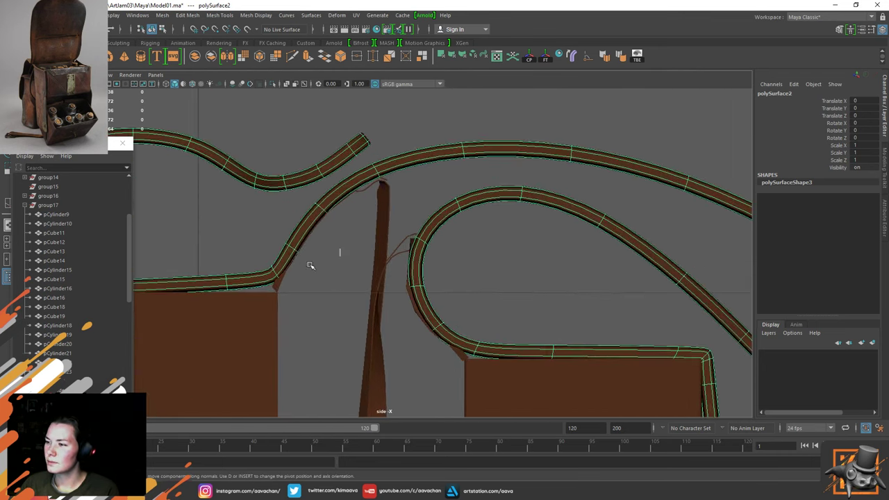
pyautogui.moveTo(309, 210); pyautogui.dragTo(259, 205, button='right')
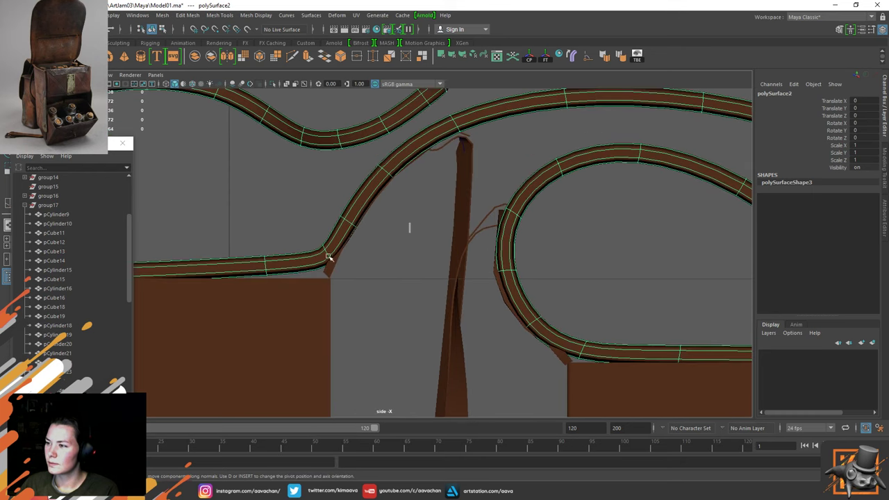
pyautogui.press('1')
pyautogui.scroll(3, 319, 208)
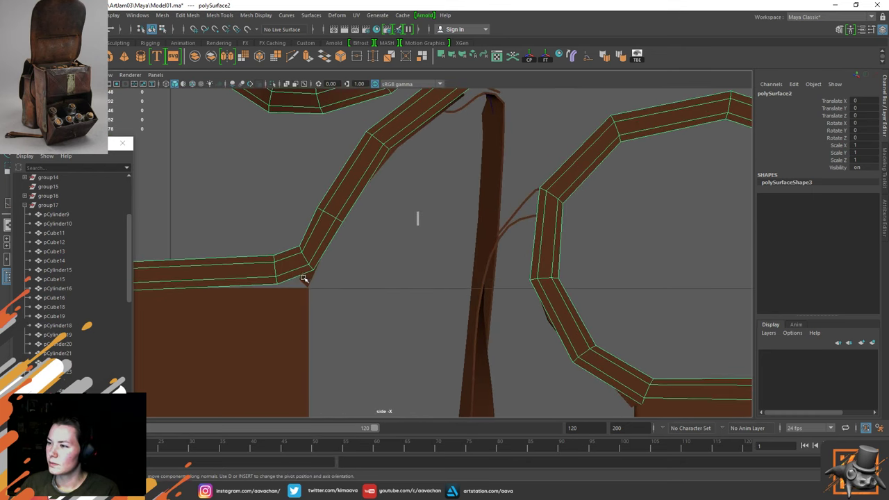
pyautogui.moveTo(316, 186); pyautogui.dragTo(301, 228, button='right')
pyautogui.moveTo(328, 229); pyautogui.dragTo(375, 290)
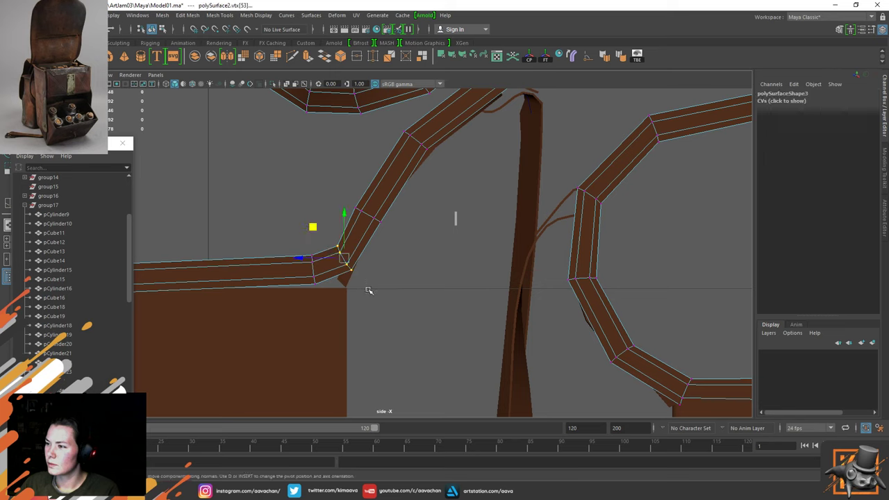
pyautogui.moveTo(313, 226); pyautogui.dragTo(316, 229, button='middle')
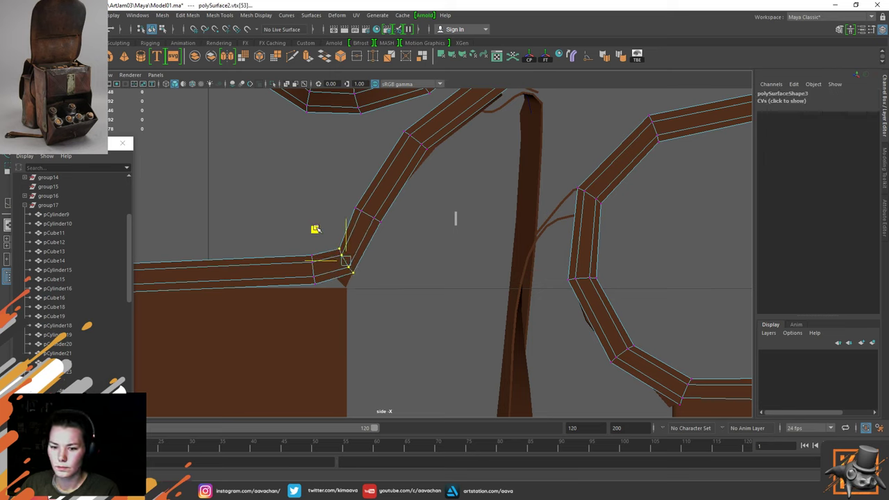
pyautogui.moveTo(316, 229); pyautogui.dragTo(347, 294)
# Preview the lowered bend smoothed, with the flap deselected
pyautogui.moveTo(252, 223); pyautogui.dragTo(254, 260, button='right')
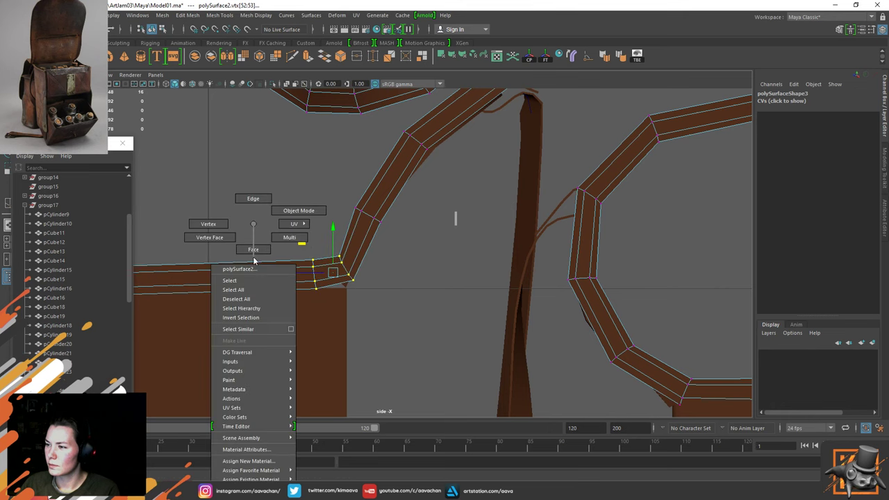
pyautogui.click(299, 210)
pyautogui.press('3')
pyautogui.click(409, 266)
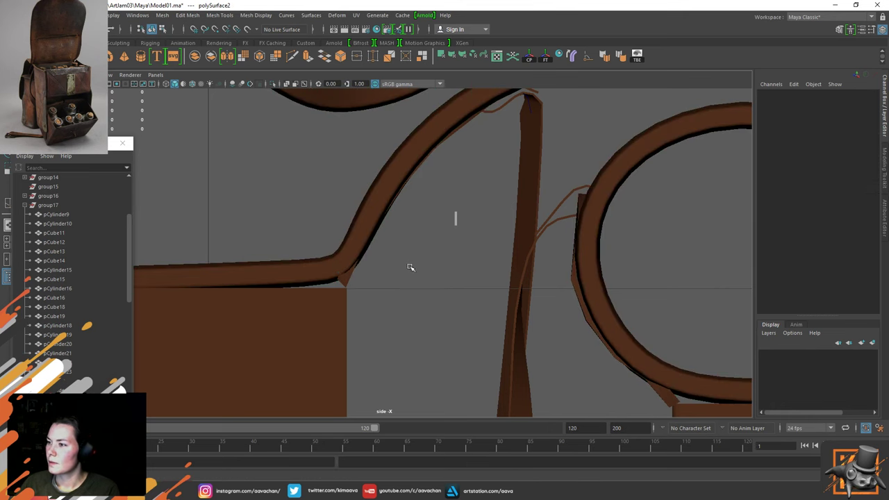
# Insert an edge loop across the unsmoothed flap just above this bend with Multi-Cut and check the result smoothed
pyautogui.click(335, 270)
pyautogui.press('1')
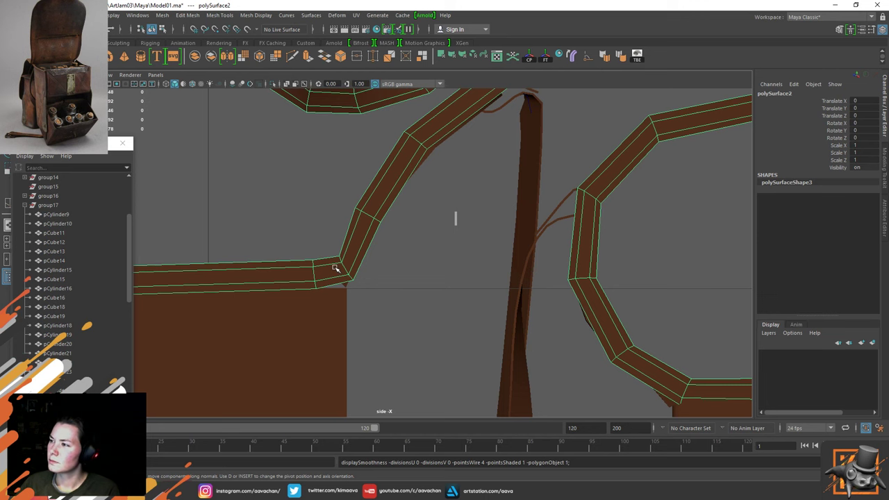
pyautogui.scroll(-2, 334, 268)
pyautogui.keyDown('shift'); pyautogui.moveTo(359, 247); pyautogui.dragTo(303, 248, button='right'); pyautogui.keyUp('shift')
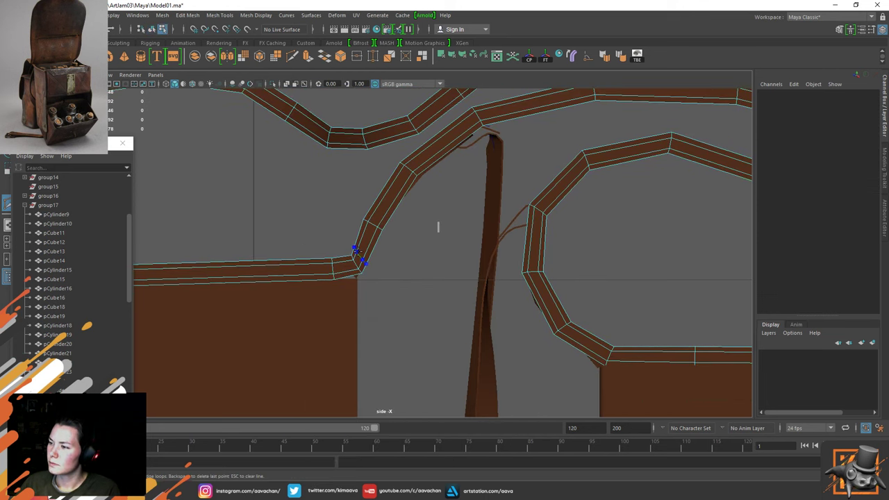
pyautogui.press('w')
pyautogui.moveTo(367, 224); pyautogui.dragTo(368, 232, button='right')
pyautogui.click(415, 211)
pyautogui.press('3')
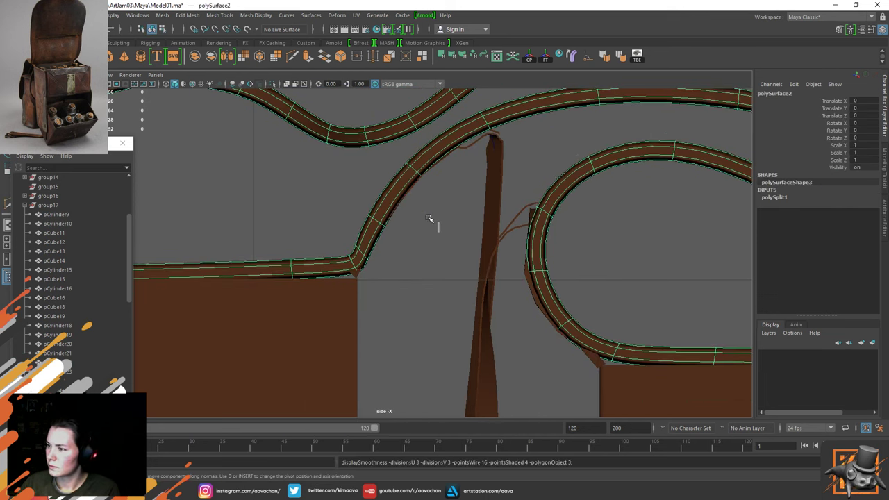
pyautogui.click(387, 268)
pyautogui.scroll(-3, 387, 268)
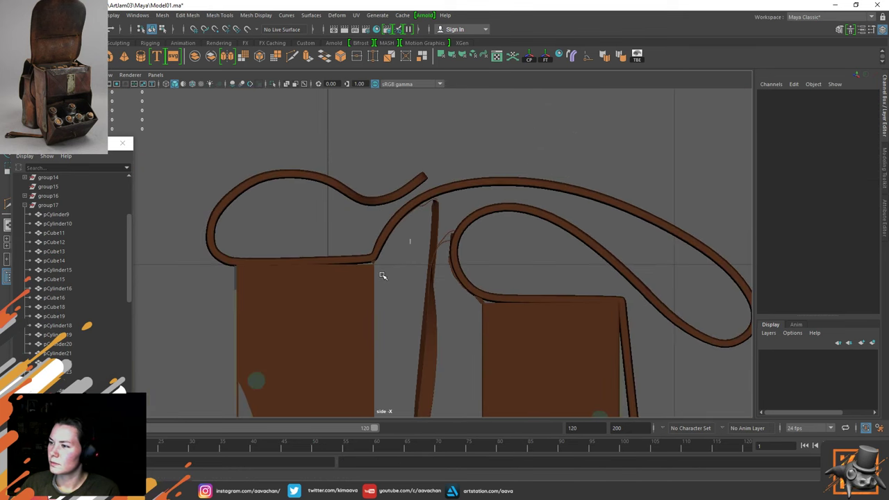
pyautogui.scroll(5, 383, 274)
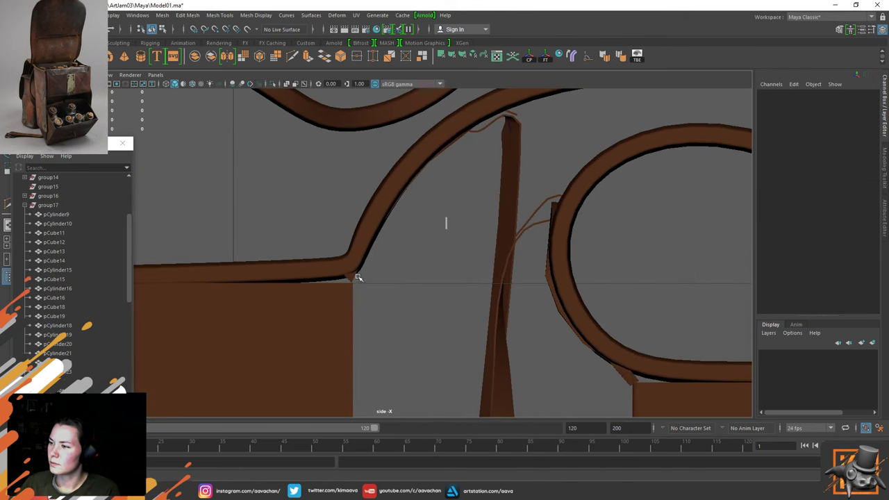
# Move the bend's vertices down onto the pouch's upper corner and compare the flap unsmoothed and smoothed
pyautogui.click(326, 265)
pyautogui.moveTo(340, 262); pyautogui.dragTo(306, 224, button='right')
pyautogui.moveTo(336, 238); pyautogui.dragTo(382, 290)
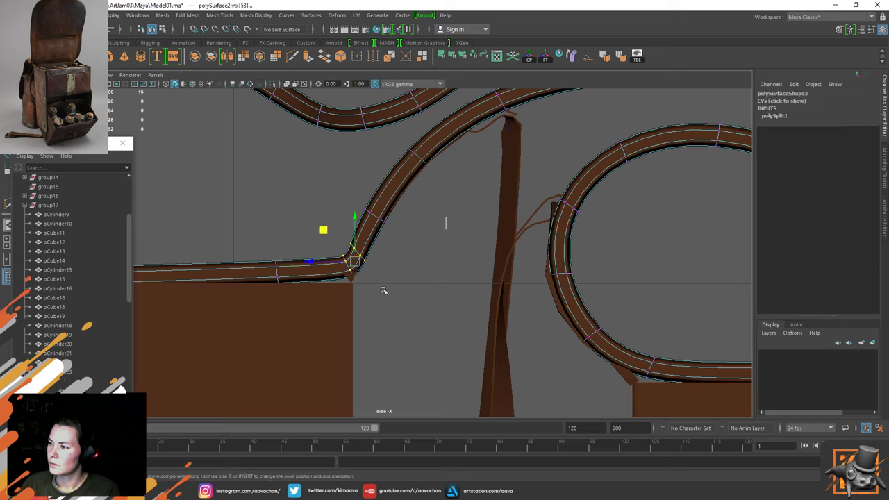
pyautogui.moveTo(354, 219); pyautogui.dragTo(355, 224)
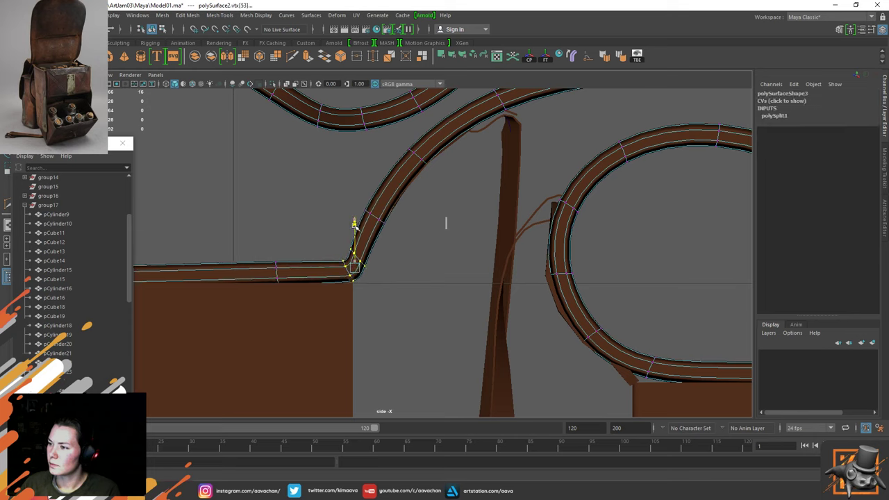
pyautogui.press('F8')
pyautogui.click(405, 268)
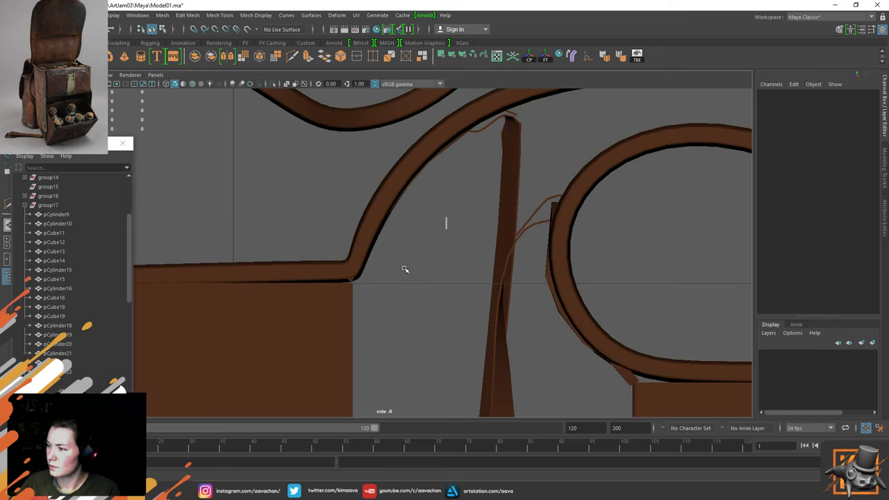
pyautogui.click(351, 265)
pyautogui.press('1')
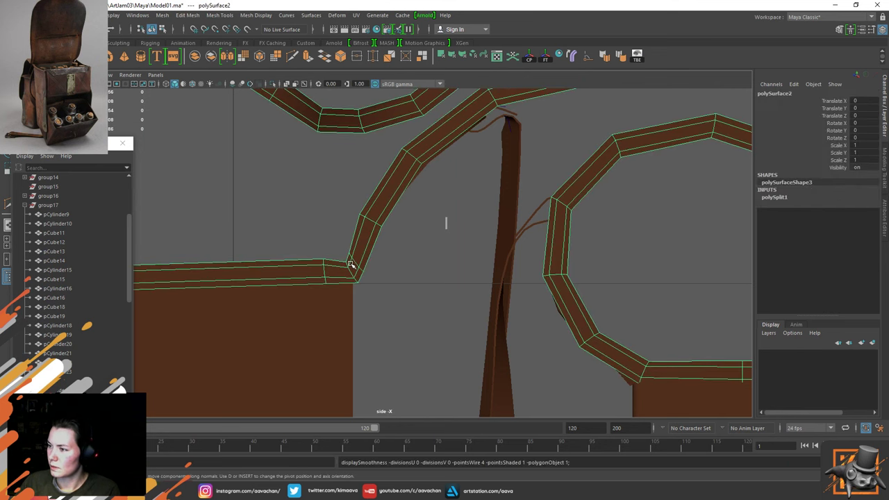
pyautogui.press('3')
# Deselect the flap and examine the smoothed bend at the pouch's upper corner across the whole side profile
pyautogui.scroll(-3, 350, 264)
pyautogui.click(435, 294)
pyautogui.scroll(-6, 435, 293)
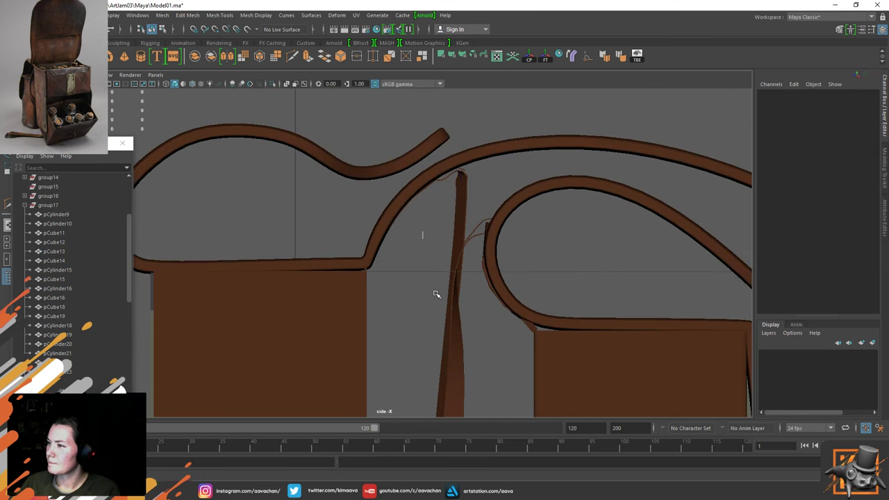
pyautogui.scroll(-1, 435, 294)
# Insert a Multi-Cut edge loop across the unsmoothed flap beside the bend at the second pouch's inner upper corner and preview it smoothed
pyautogui.keyDown('alt'); pyautogui.moveTo(575, 275); pyautogui.dragTo(470, 246, button='middle'); pyautogui.keyUp('alt')
pyautogui.scroll(3, 402, 299)
pyautogui.scroll(2, 378, 279)
pyautogui.click(380, 278)
pyautogui.press('1')
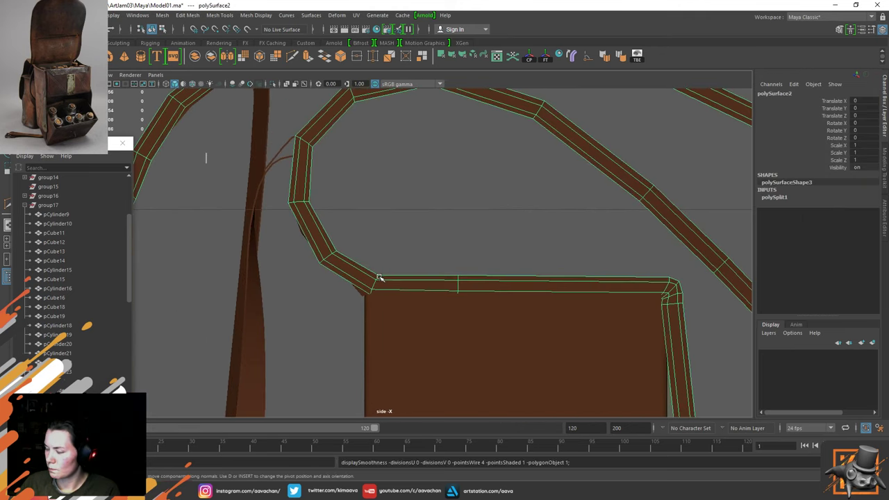
pyautogui.keyDown('shift'); pyautogui.moveTo(367, 276); pyautogui.dragTo(398, 180, button='right'); pyautogui.keyUp('shift')
pyautogui.keyDown('ctrl'); pyautogui.click(384, 282); pyautogui.keyUp('ctrl')
pyautogui.press('w')
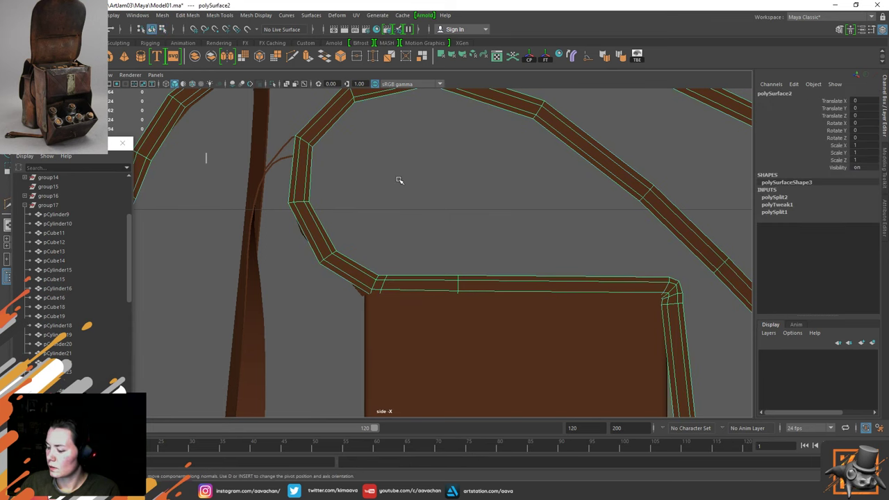
pyautogui.press('3')
pyautogui.click(420, 217)
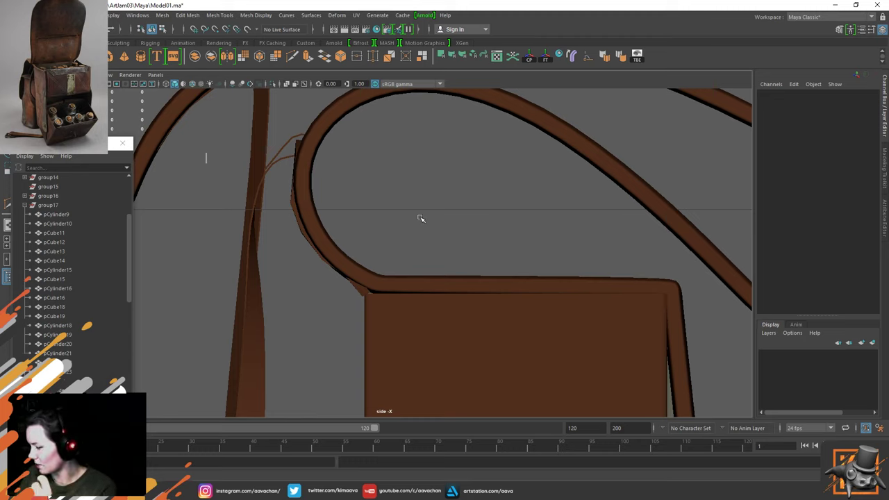
# Unsmooth the flap, insert another Multi-Cut edge loop on the curved side of the same bend, and preview it smoothed
pyautogui.click(389, 287)
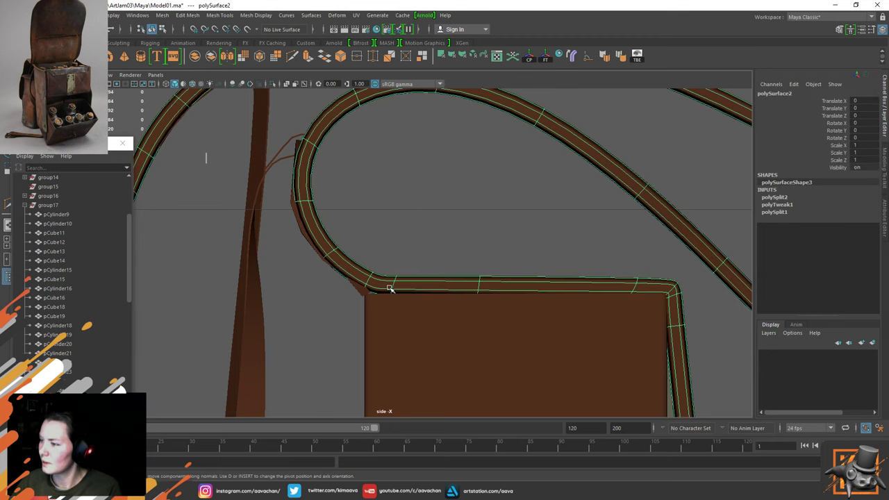
pyautogui.press('1')
pyautogui.keyDown('alt'); pyautogui.moveTo(373, 277); pyautogui.dragTo(401, 299, button='right'); pyautogui.keyUp('alt')
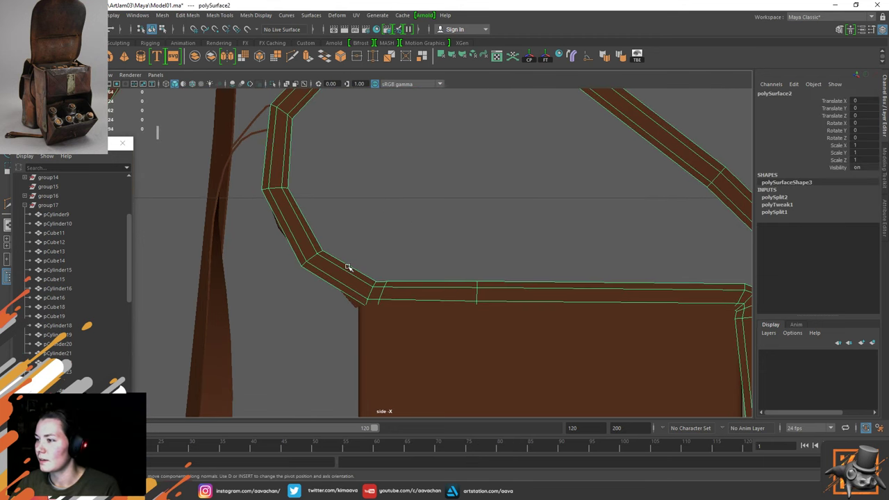
pyautogui.keyDown('shift'); pyautogui.moveTo(348, 263); pyautogui.dragTo(293, 259, button='right'); pyautogui.keyUp('shift')
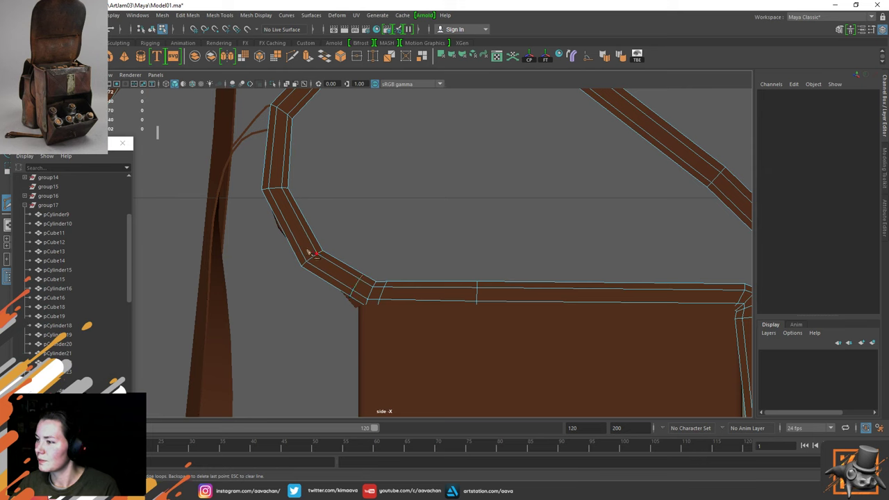
pyautogui.press('F8')
pyautogui.press('3')
pyautogui.click(369, 193)
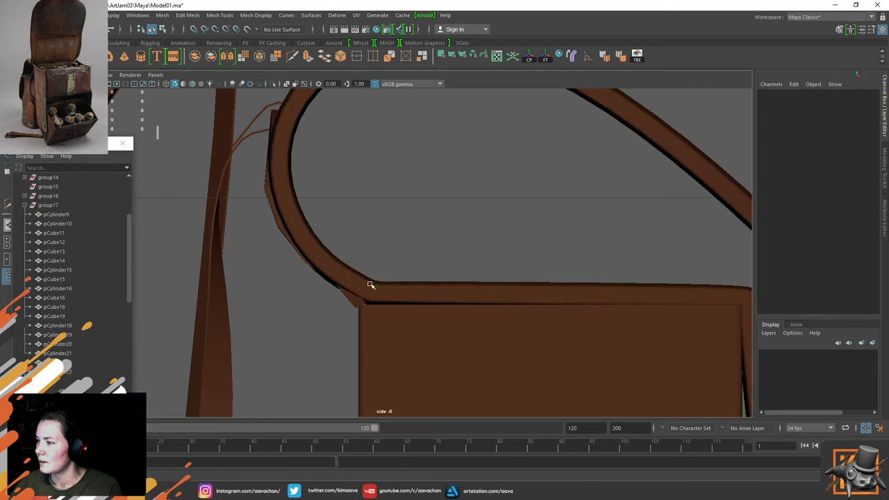
# Examine the smoothed flap's side profile and how its new bend meets the second pouch's corner
pyautogui.click(379, 289)
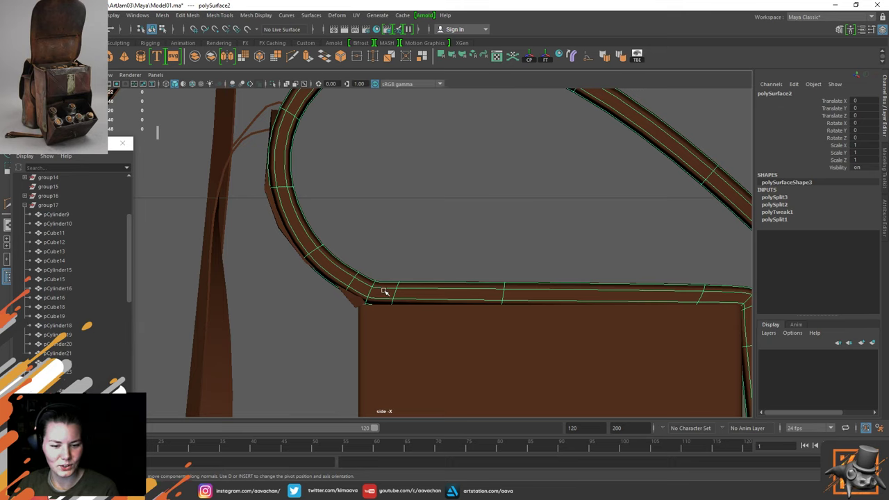
pyautogui.scroll(-2, 482, 259)
pyautogui.scroll(-5, 482, 260)
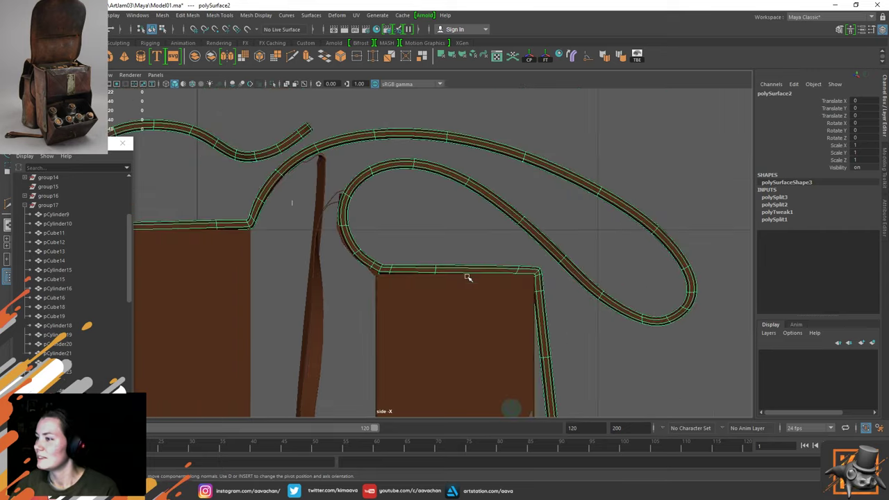
pyautogui.click(456, 254)
pyautogui.scroll(4, 385, 314)
pyautogui.scroll(3, 386, 309)
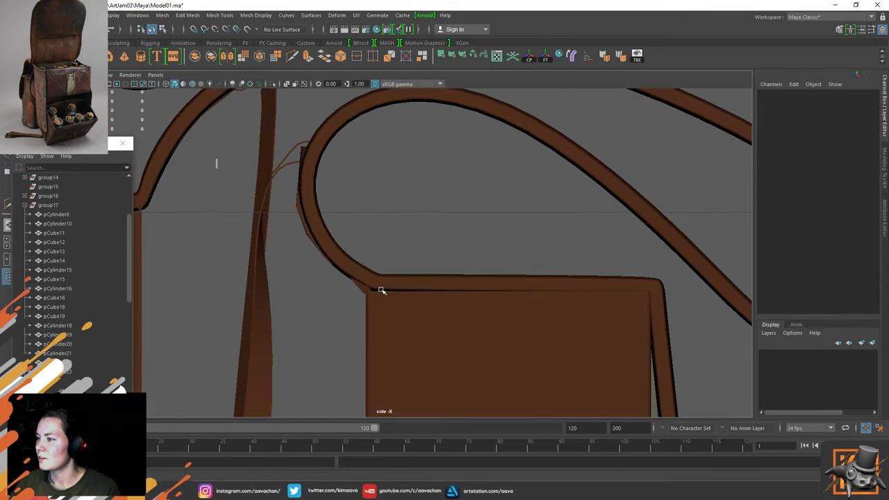
# Move the vertex rows at the bend outward and down onto the second pouch's inner upper corner
pyautogui.click(381, 291)
pyautogui.click(381, 283)
pyautogui.moveTo(400, 232); pyautogui.dragTo(349, 230, button='right')
pyautogui.press('F9')
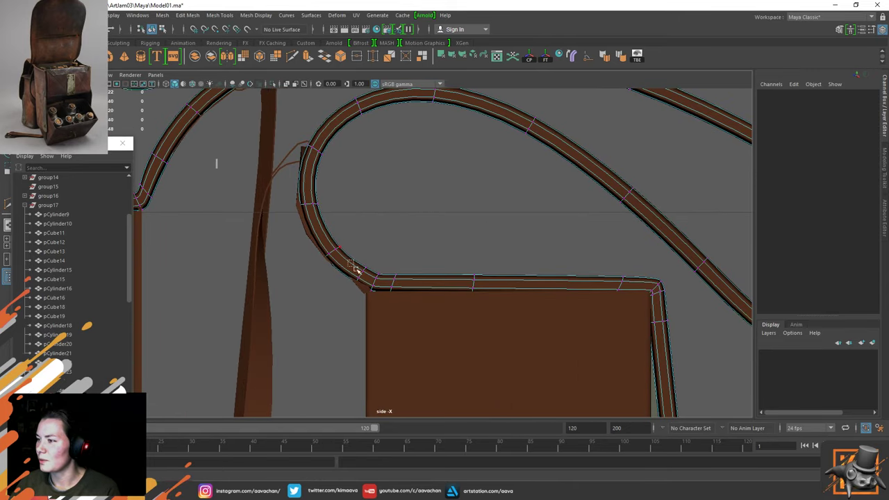
pyautogui.moveTo(352, 259); pyautogui.dragTo(387, 302)
pyautogui.moveTo(337, 281); pyautogui.dragTo(334, 280)
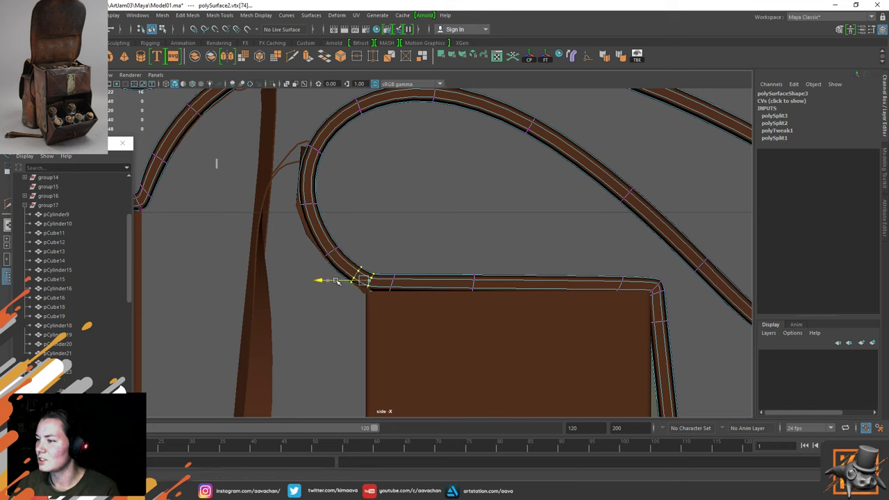
pyautogui.moveTo(363, 236); pyautogui.dragTo(364, 239)
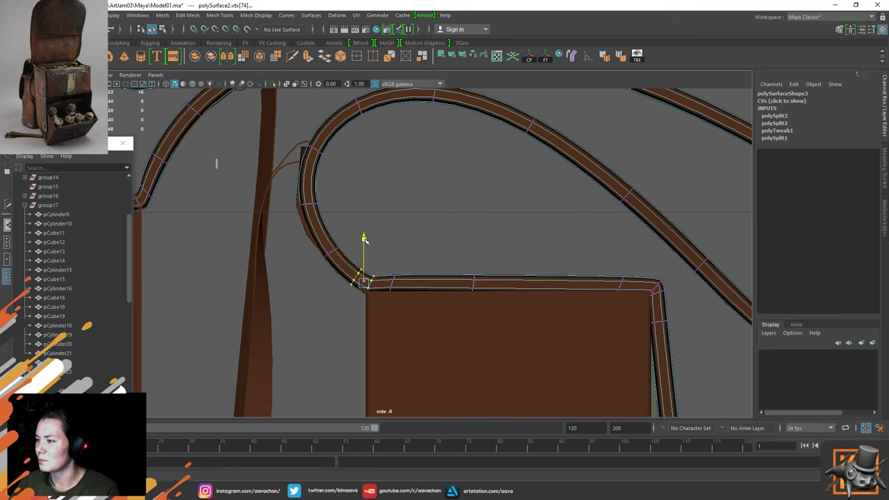
# Return to object selection, deselect the flap and check the adjusted bend's fit on the pouch corner
pyautogui.moveTo(314, 220); pyautogui.dragTo(368, 191, button='right')
pyautogui.click(394, 253)
pyautogui.click(374, 278)
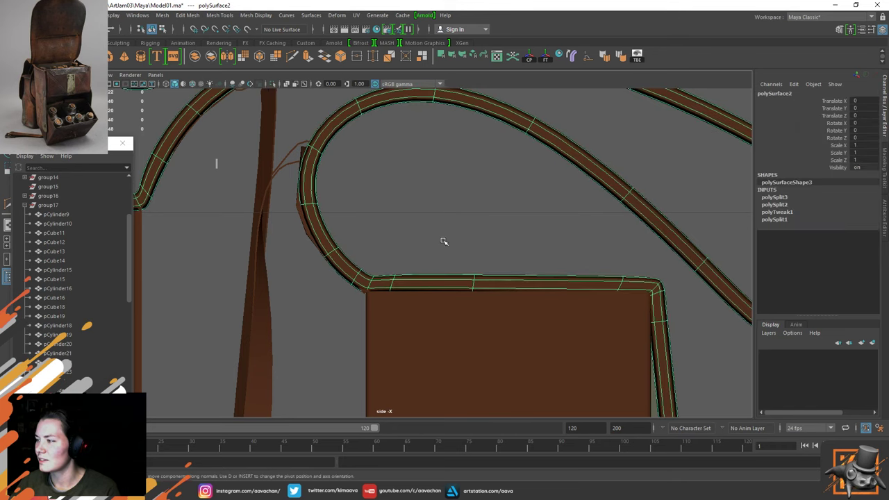
pyautogui.click(443, 242)
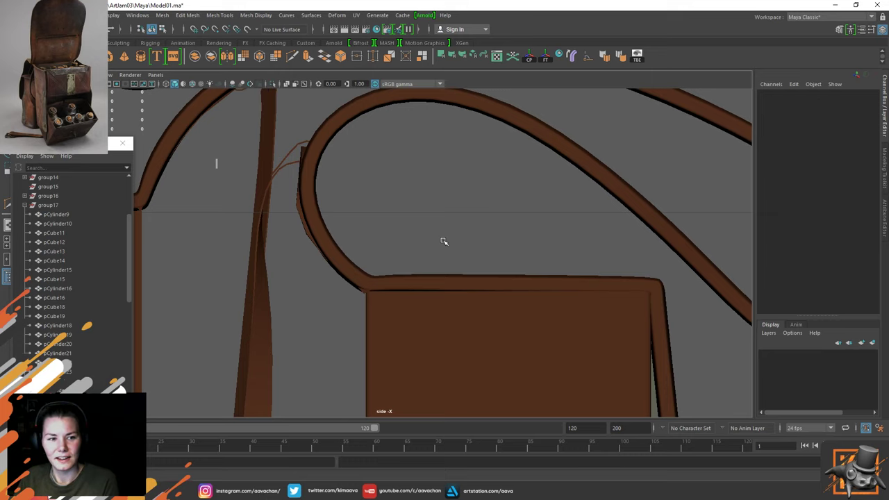
pyautogui.scroll(-5, 406, 258)
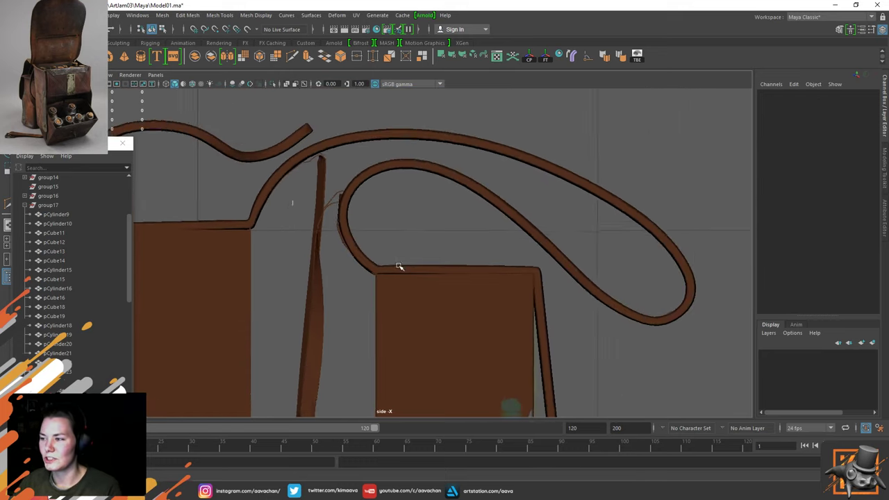
pyautogui.scroll(5, 437, 224)
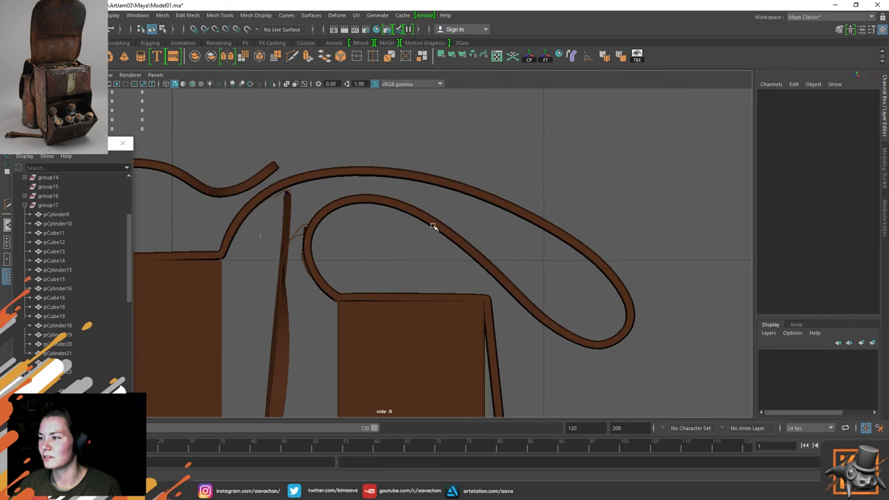
# Lower the two vertex rows at the crest of the flap's outer arc slightly using soft selection
pyautogui.click(385, 172)
pyautogui.moveTo(385, 173); pyautogui.dragTo(312, 149, button='right')
pyautogui.moveTo(310, 148); pyautogui.dragTo(458, 201)
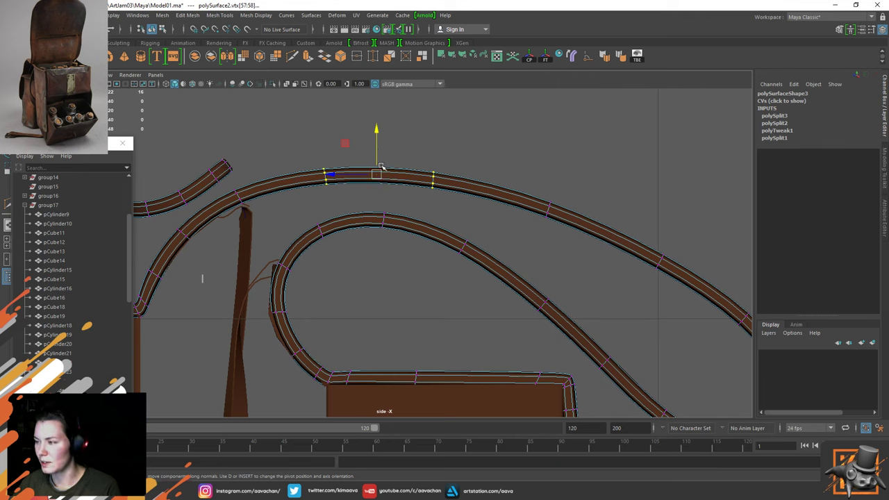
pyautogui.press('b')
pyautogui.moveTo(375, 130); pyautogui.dragTo(377, 139)
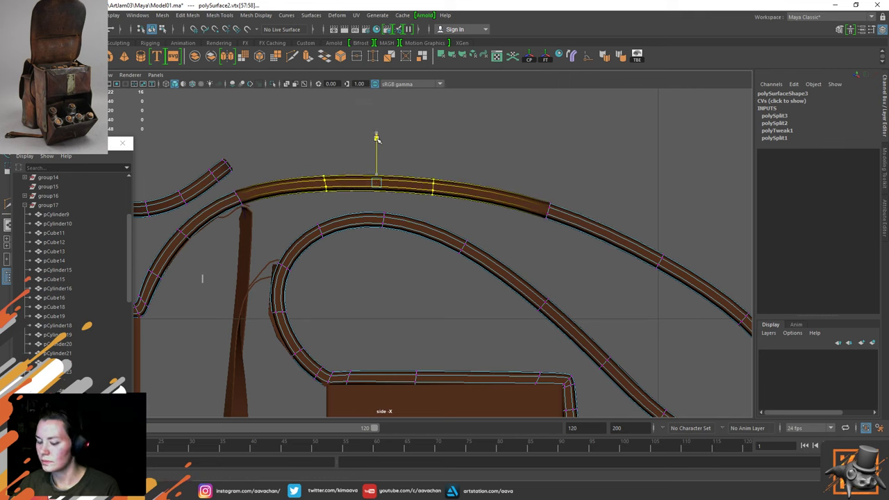
pyautogui.press('b')
pyautogui.moveTo(376, 182); pyautogui.dragTo(440, 164)
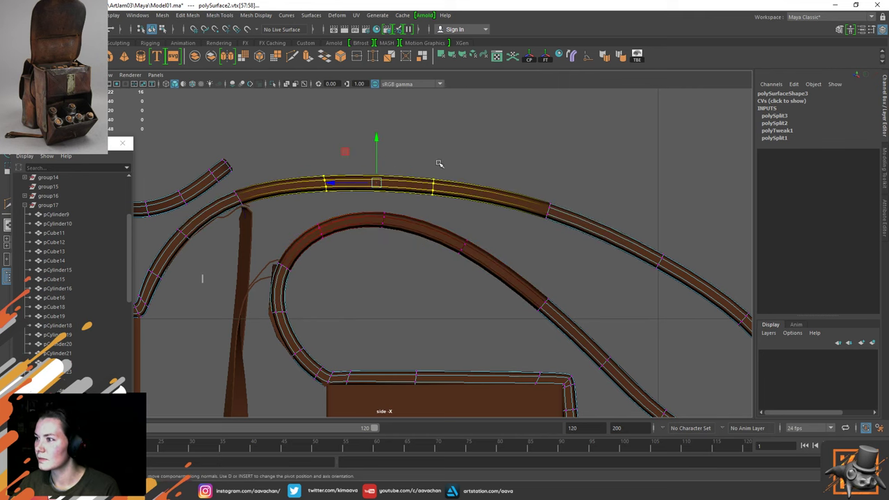
pyautogui.click(429, 148)
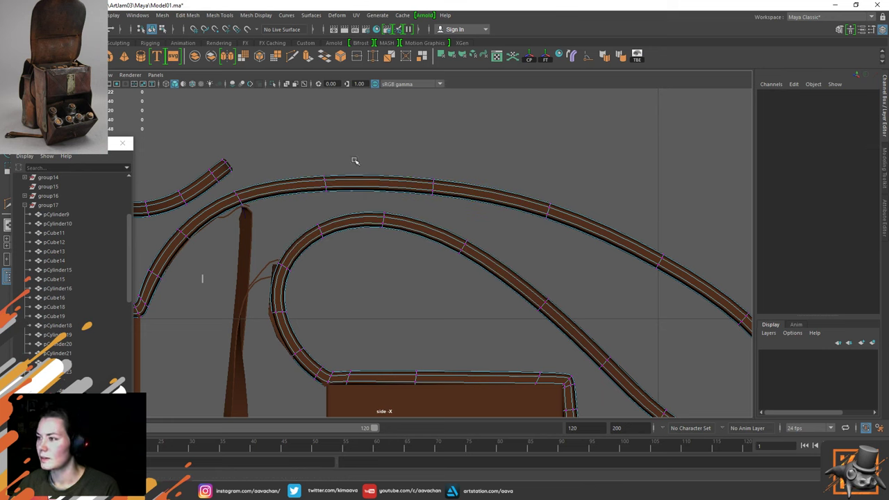
# Nudge the vertex row above the hanging strap downward, and lower the two crest rows further with soft selection off
pyautogui.click(233, 194)
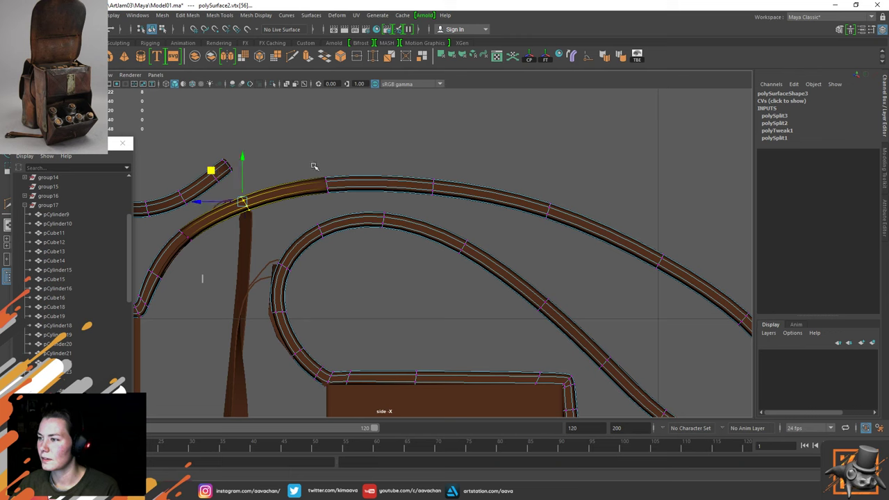
pyautogui.moveTo(312, 162); pyautogui.dragTo(444, 198)
pyautogui.moveTo(376, 143); pyautogui.dragTo(377, 153)
pyautogui.hotkey('ctrl', 'z')
pyautogui.press('b')
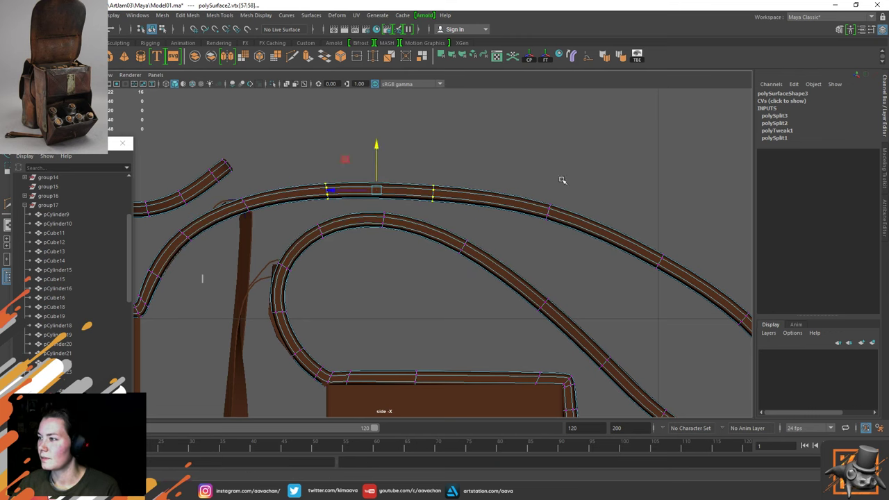
# Try lowering the next three vertex rows one by one along the flap's outer arc toward the drooping end
pyautogui.moveTo(561, 180); pyautogui.dragTo(535, 231)
pyautogui.moveTo(548, 159); pyautogui.dragTo(548, 183)
pyautogui.keyDown('alt'); pyautogui.moveTo(627, 226); pyautogui.dragTo(456, 177, button='middle'); pyautogui.keyUp('alt')
pyautogui.moveTo(546, 190); pyautogui.dragTo(466, 240)
pyautogui.moveTo(496, 168); pyautogui.dragTo(494, 189)
pyautogui.keyDown('alt'); pyautogui.moveTo(639, 257); pyautogui.dragTo(574, 210, button='middle'); pyautogui.keyUp('alt')
pyautogui.moveTo(615, 190); pyautogui.dragTo(481, 248)
pyautogui.moveTo(517, 181); pyautogui.dragTo(517, 195)
# Lower the vertices of the flap's drooping loop end, excluding the pouch-side ones, and rotate them downward about a vertex-snapped pivot
pyautogui.moveTo(627, 393); pyautogui.dragTo(336, 240)
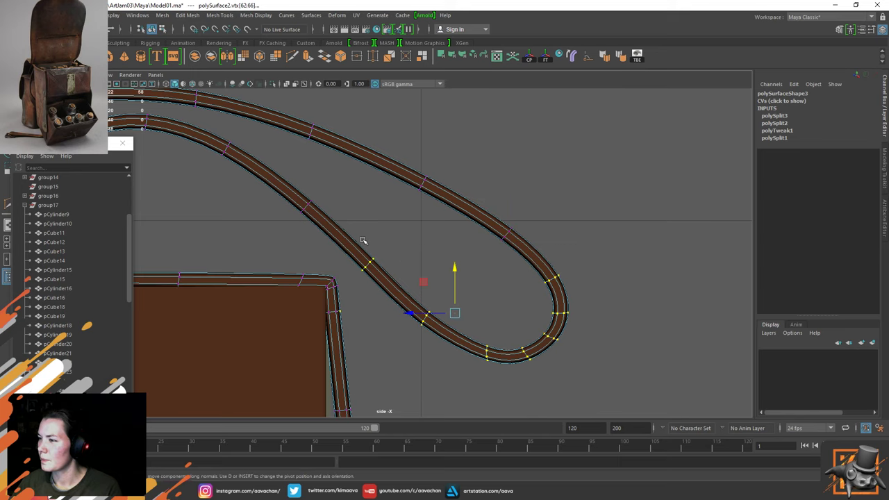
pyautogui.keyDown('ctrl'); pyautogui.moveTo(371, 331); pyautogui.dragTo(334, 284); pyautogui.keyUp('ctrl')
pyautogui.moveTo(472, 276); pyautogui.dragTo(464, 288)
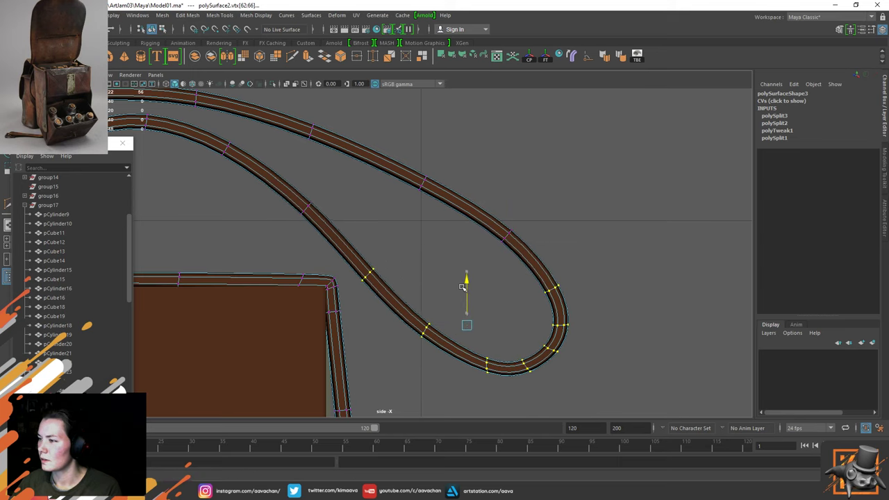
pyautogui.press('e')
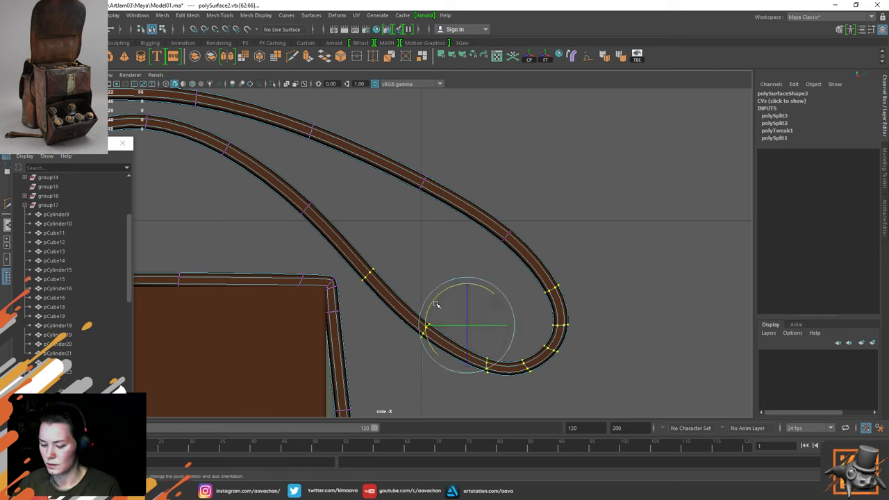
pyautogui.press('d')
pyautogui.press('v')
pyautogui.moveTo(466, 324); pyautogui.dragTo(409, 257)
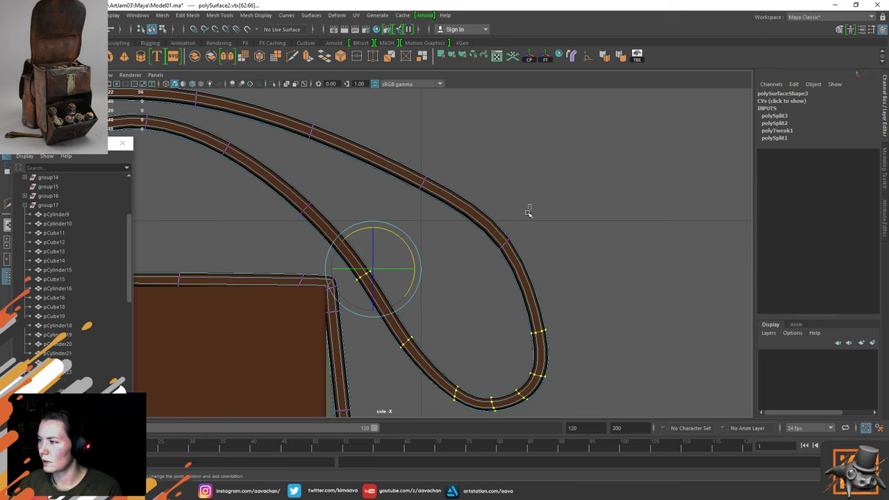
# Reposition the outer vertex row just above the drooping loop end and review the reshaped flap against both pouches
pyautogui.moveTo(528, 207); pyautogui.dragTo(488, 256)
pyautogui.press('w')
pyautogui.moveTo(487, 202); pyautogui.dragTo(476, 238)
pyautogui.scroll(-3, 476, 239)
pyautogui.moveTo(387, 224); pyautogui.dragTo(408, 218, button='right')
pyautogui.scroll(-4, 458, 243)
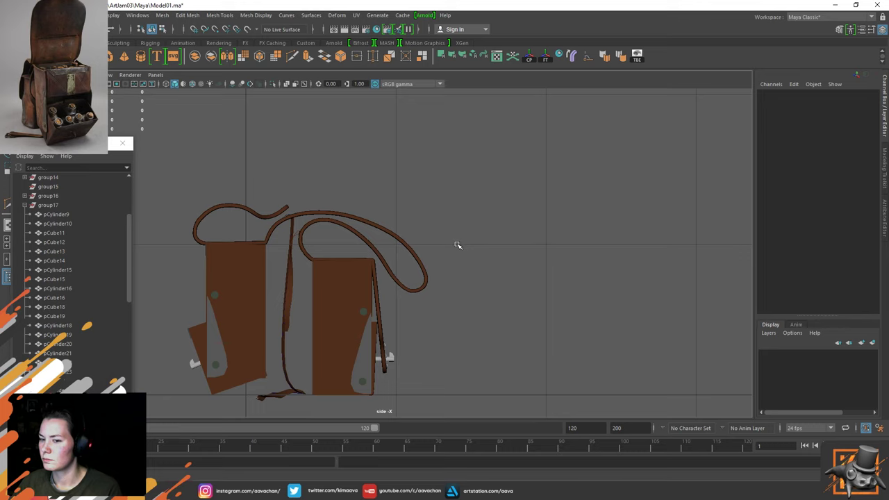
pyautogui.scroll(4, 455, 245)
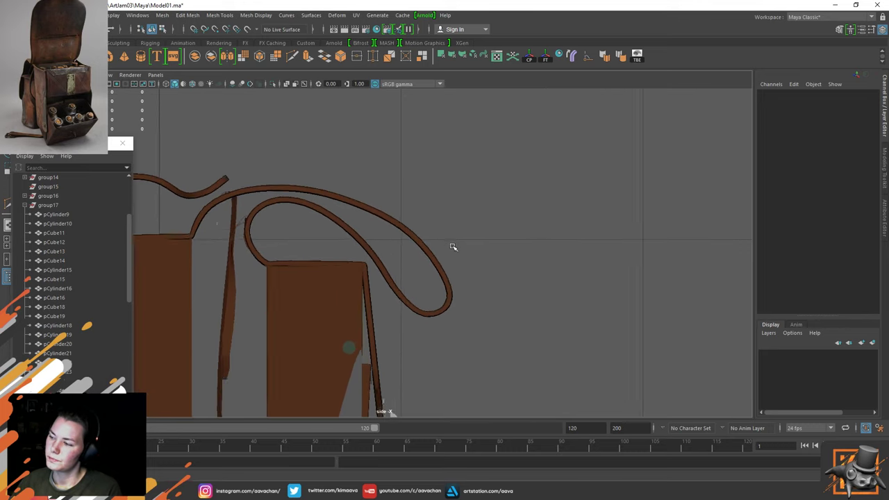
# Undo the rotation and moves of the drooping loop end and the outer arc rows, back to the lowered crest rows
pyautogui.hotkey('ctrl', 'z')
pyautogui.hotkey('ctrl', 'z')
pyautogui.hotkey('ctrl', 'z')
pyautogui.hotkey('ctrl', 'z')
pyautogui.hotkey('ctrl', 'z')
pyautogui.hotkey('ctrl', 'z')
pyautogui.hotkey('ctrl', 'z')
pyautogui.hotkey('ctrl', 'z')
pyautogui.hotkey('ctrl', 'z')
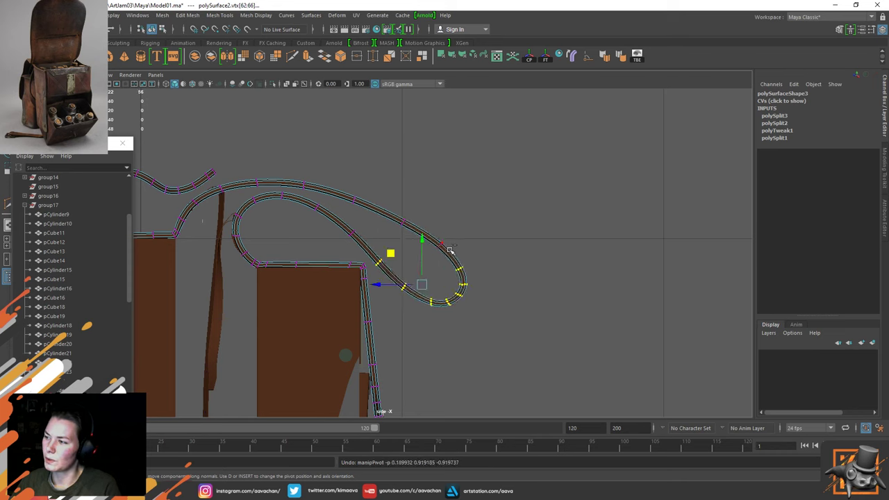
pyautogui.hotkey('ctrl', 'z')
pyautogui.hotkey('ctrl', 'z')
pyautogui.hotkey('ctrl', 'z')
pyautogui.hotkey('ctrl', 'z')
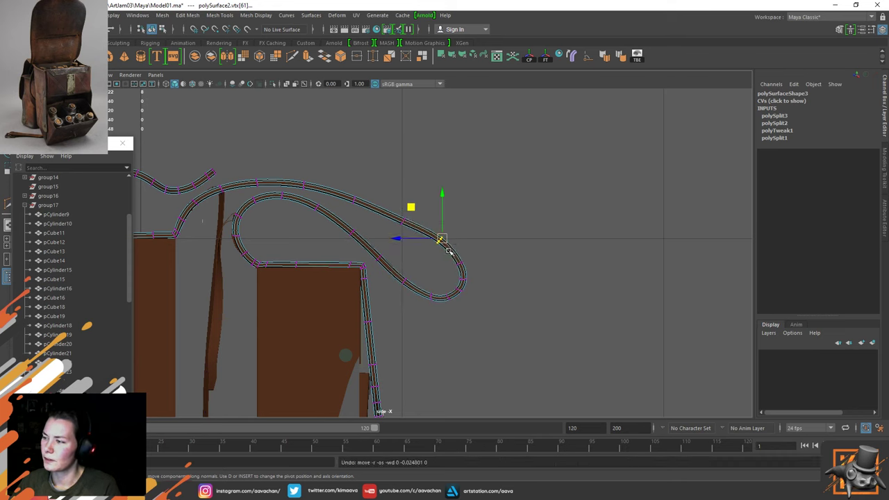
pyautogui.hotkey('ctrl', 'z')
pyautogui.hotkey('ctrl', 'z')
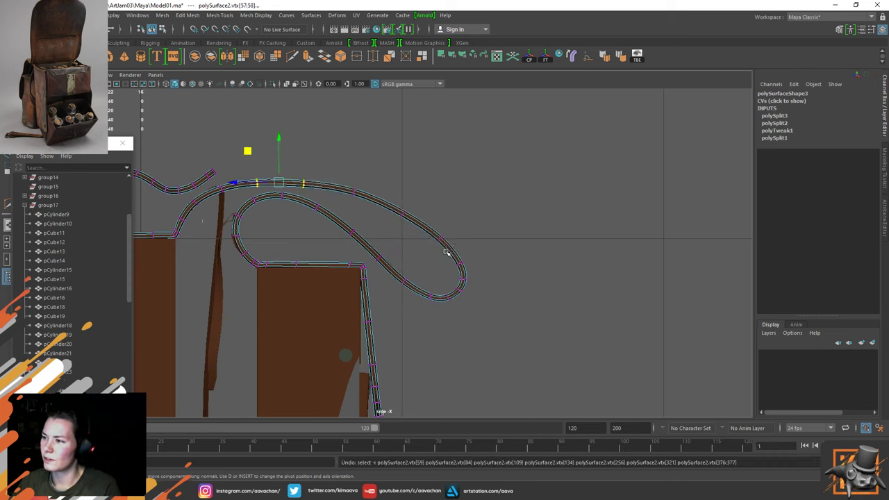
# Return to object selection and examine the restored flap profile around the drooping loop with nothing selected
pyautogui.moveTo(341, 193); pyautogui.dragTo(449, 130, button='right')
pyautogui.click(449, 186)
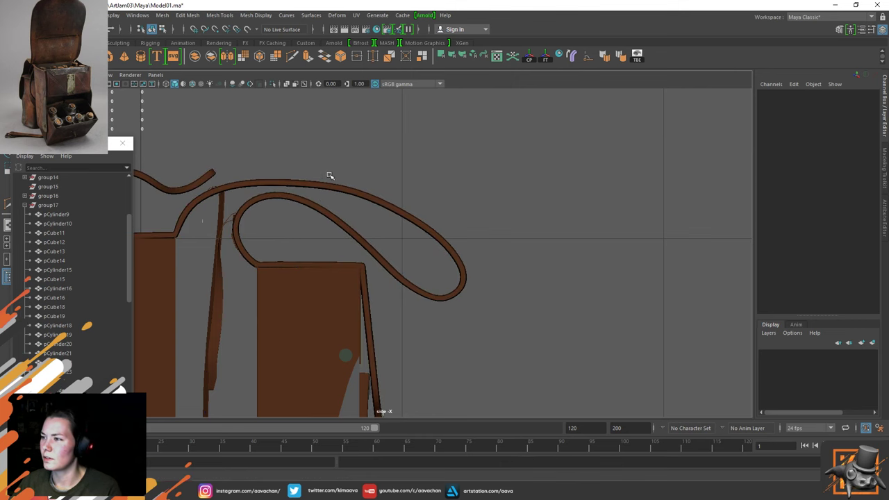
pyautogui.keyDown('alt'); pyautogui.moveTo(372, 188); pyautogui.dragTo(379, 218, button='middle'); pyautogui.keyUp('alt')
pyautogui.moveTo(379, 218)
pyautogui.keyDown('alt'); pyautogui.mouseDown(button='right')
pyautogui.moveTo(439, 256)
pyautogui.moveTo(395, 224)
pyautogui.mouseUp(button='right'); pyautogui.keyUp('alt')
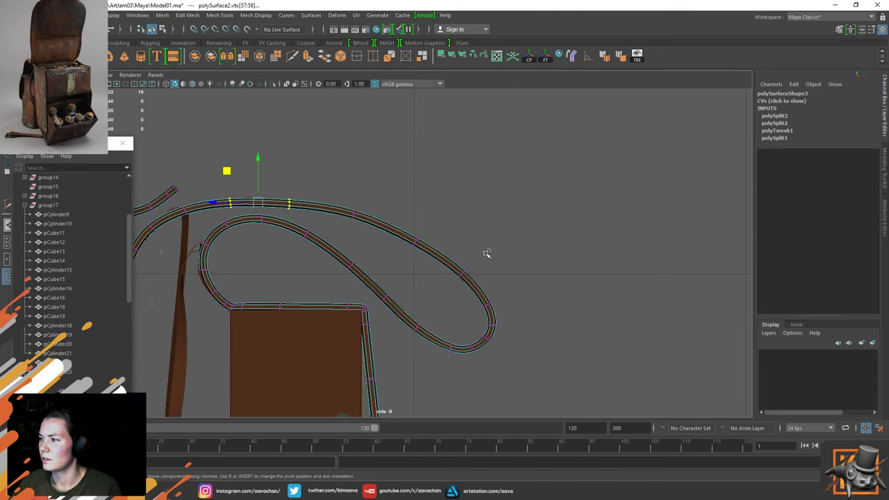
# Move the three vertex rows around the drooping loop's outer bend slightly outward to round the curve
pyautogui.click(465, 272)
pyautogui.moveTo(442, 238); pyautogui.dragTo(446, 237)
pyautogui.moveTo(512, 292); pyautogui.dragTo(484, 312)
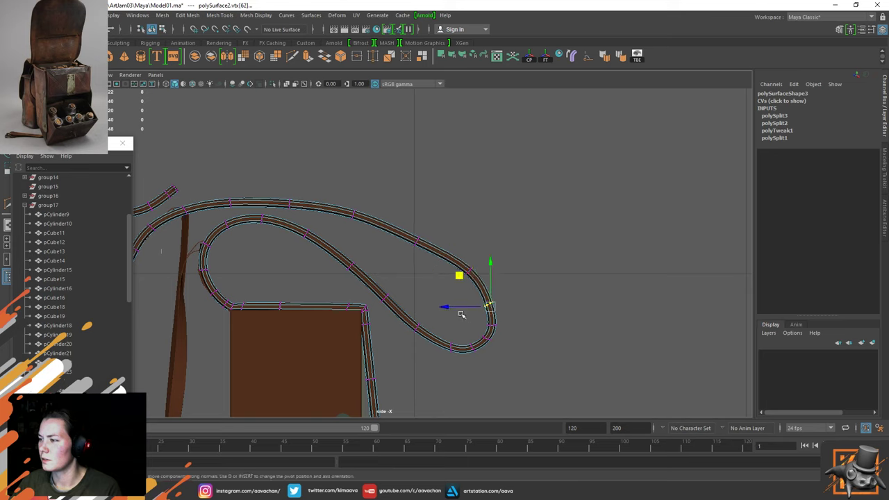
pyautogui.moveTo(460, 277); pyautogui.dragTo(468, 277)
pyautogui.moveTo(482, 317); pyautogui.dragTo(510, 328)
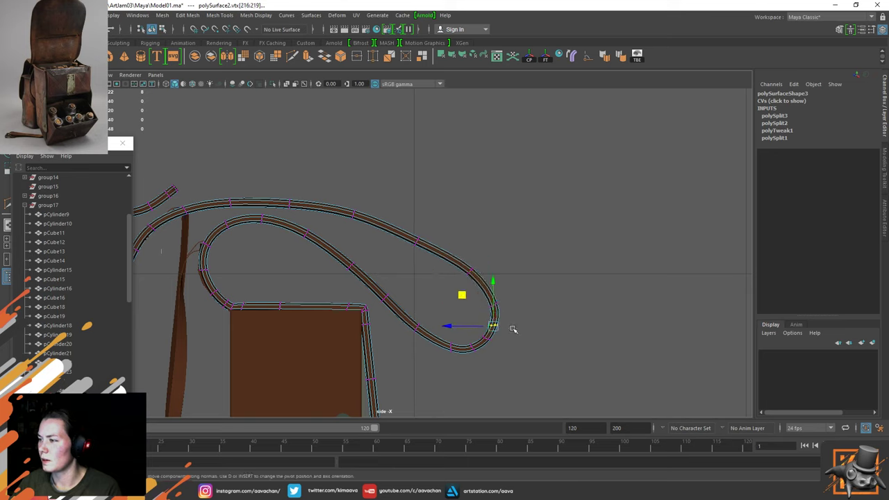
pyautogui.moveTo(462, 295); pyautogui.dragTo(468, 298)
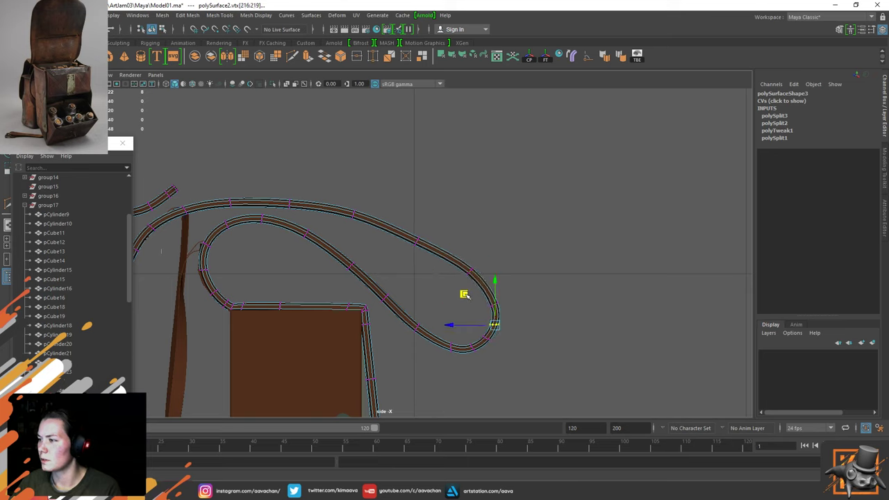
# Adjust the two vertex rows on the flap's long outer slope, lowering the one nearer the crest, and return to object selection
pyautogui.moveTo(415, 215); pyautogui.dragTo(445, 247)
pyautogui.press('Left')
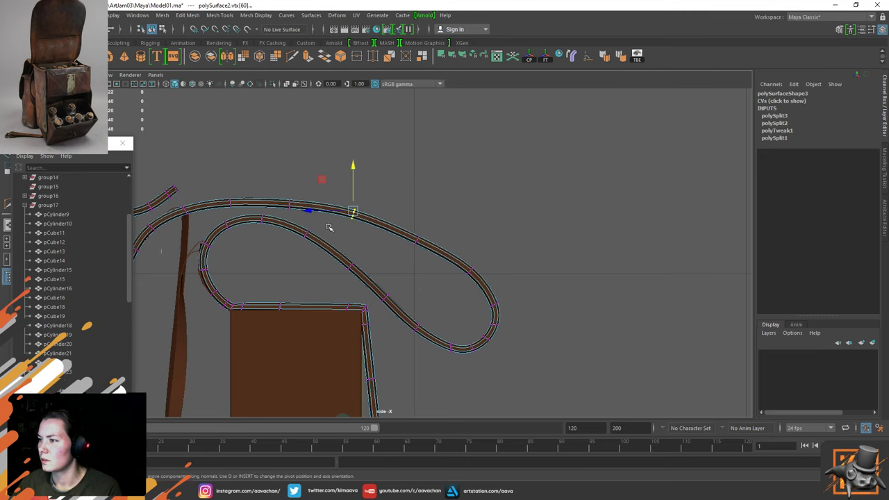
pyautogui.moveTo(354, 170); pyautogui.dragTo(354, 173)
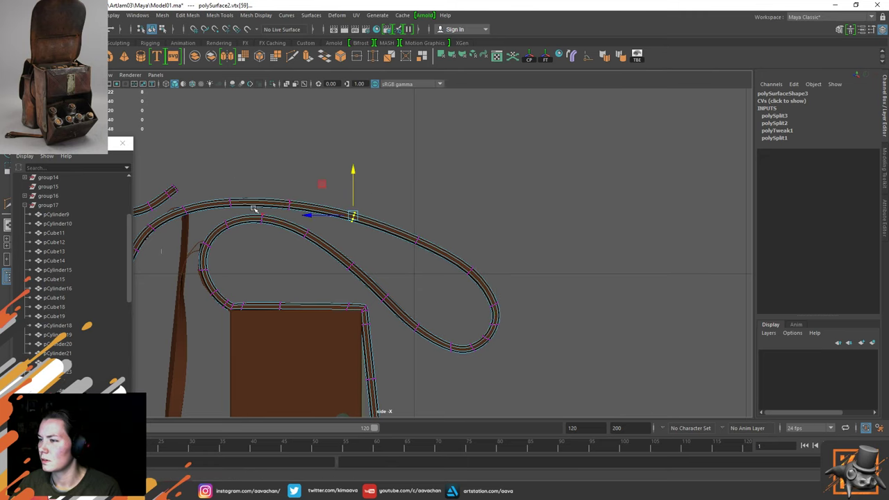
pyautogui.moveTo(255, 209); pyautogui.dragTo(373, 175, button='right')
pyautogui.click(372, 174)
# Select the vertices of the flap's free end above the other pouch, growing the selection back to that loop's outer bend
pyautogui.scroll(-2, 256, 230)
pyautogui.keyDown('alt'); pyautogui.moveTo(256, 229); pyautogui.dragTo(405, 200, button='middle'); pyautogui.keyUp('alt')
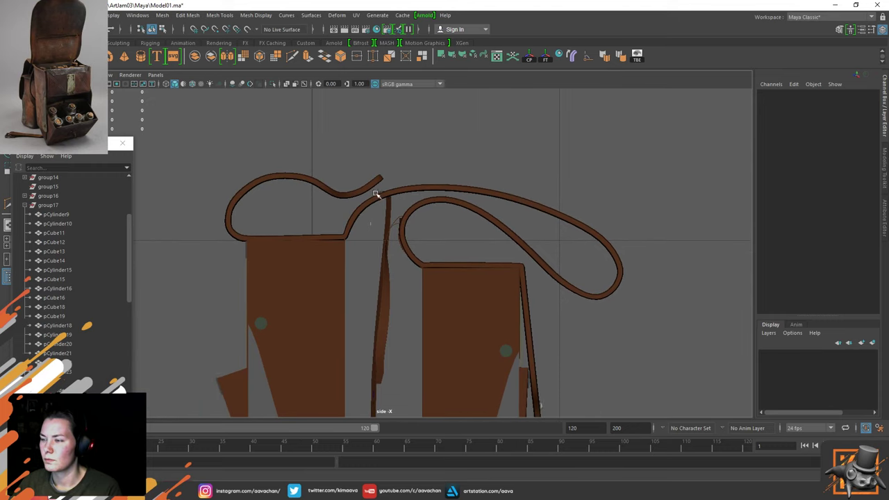
pyautogui.keyDown('alt'); pyautogui.moveTo(346, 196); pyautogui.dragTo(343, 256, button='middle'); pyautogui.keyUp('alt')
pyautogui.scroll(2, 341, 270)
pyautogui.click(175, 255)
pyautogui.keyDown('alt'); pyautogui.moveTo(175, 254); pyautogui.dragTo(235, 237, button='middle'); pyautogui.keyUp('alt')
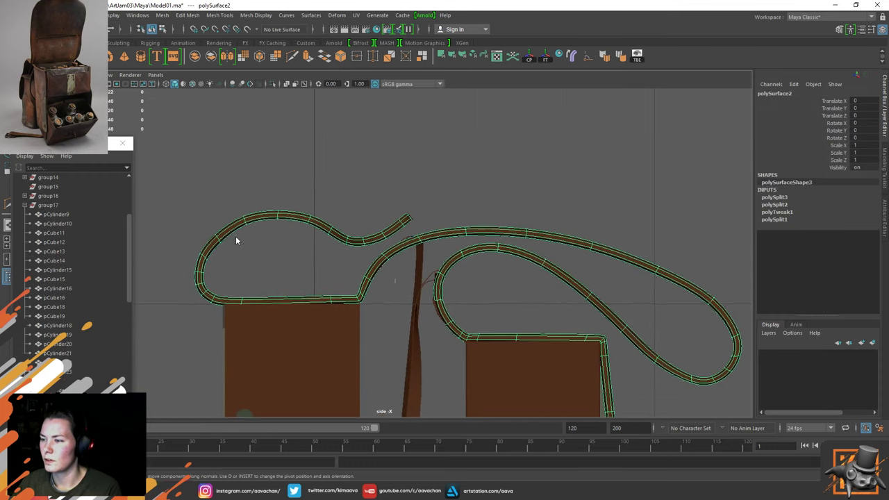
pyautogui.press('F9')
pyautogui.moveTo(205, 190); pyautogui.dragTo(400, 225)
pyautogui.keyDown('shift'); pyautogui.moveTo(387, 240); pyautogui.dragTo(393, 198); pyautogui.keyUp('shift')
pyautogui.hotkey('shift', '.')
pyautogui.hotkey('shift', '.')
pyautogui.hotkey('shift', '.')
pyautogui.hotkey('shift', '.')
pyautogui.hotkey('shift', '.')
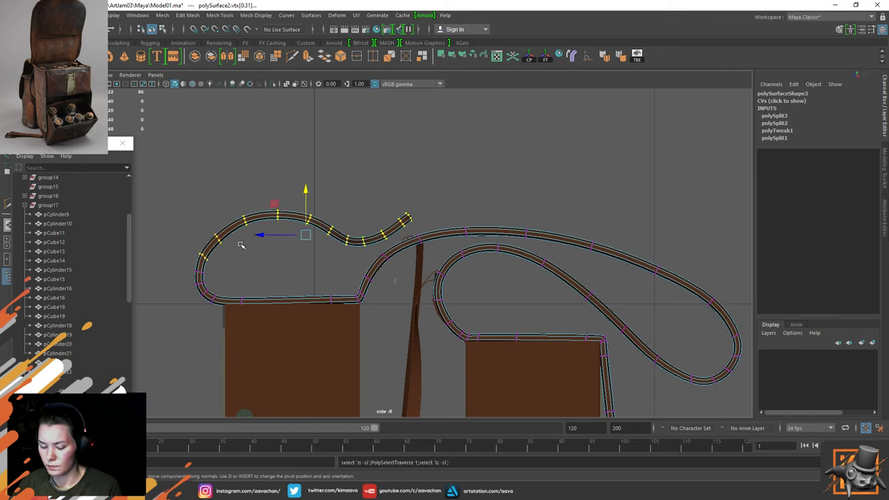
# Rotate the selected free end slightly downward about a pivot on the loop's outer bend, and return to object selection
pyautogui.press('d')
pyautogui.middleClick(207, 259)
pyautogui.press('e')
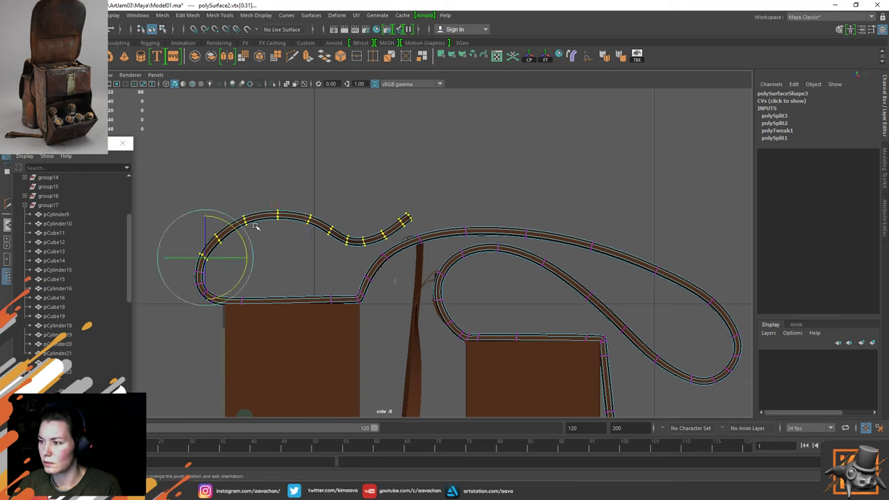
pyautogui.moveTo(242, 237); pyautogui.dragTo(245, 234)
pyautogui.click(319, 184)
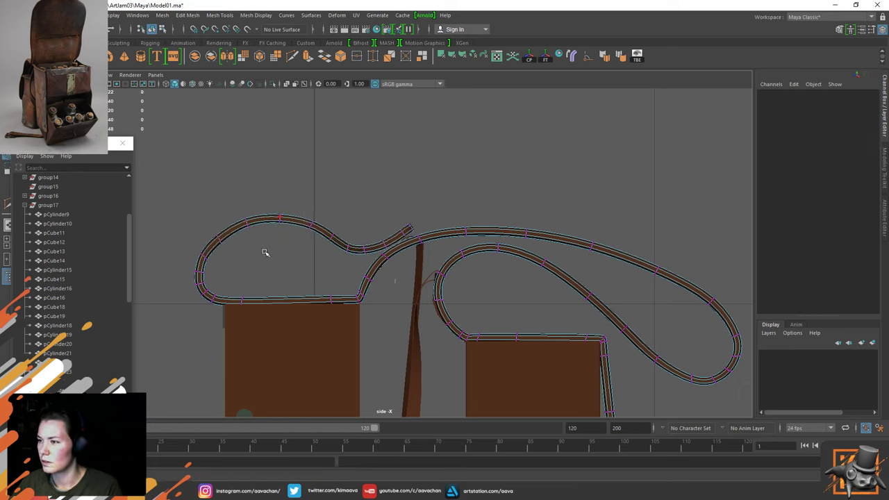
pyautogui.moveTo(179, 267)
pyautogui.mouseDown()
pyautogui.moveTo(212, 277)
pyautogui.moveTo(169, 271)
pyautogui.mouseUp()
pyautogui.press('w')
pyautogui.moveTo(250, 226); pyautogui.dragTo(336, 176, button='right')
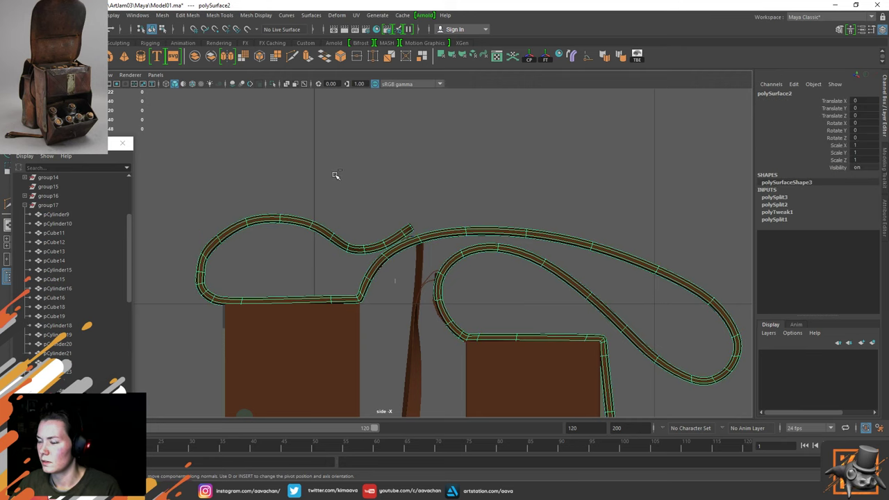
pyautogui.hotkey('ctrl', 'z')
pyautogui.hotkey('ctrl', 'z')
pyautogui.moveTo(285, 215); pyautogui.dragTo(329, 202, button='right')
pyautogui.click(383, 222)
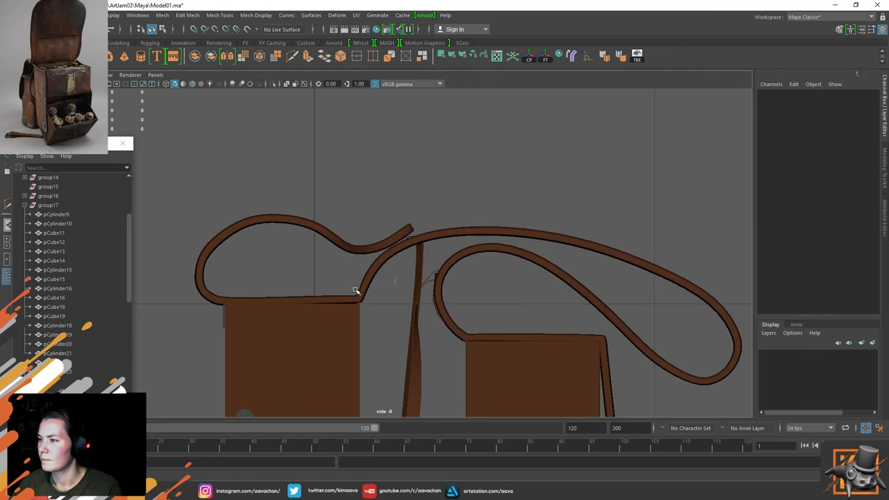
# Nudge the vertex row at the upper outer bend of the free-end loop outward, and review the flap in perspective view
pyautogui.click(238, 230)
pyautogui.press('F9')
pyautogui.moveTo(210, 227); pyautogui.dragTo(235, 254)
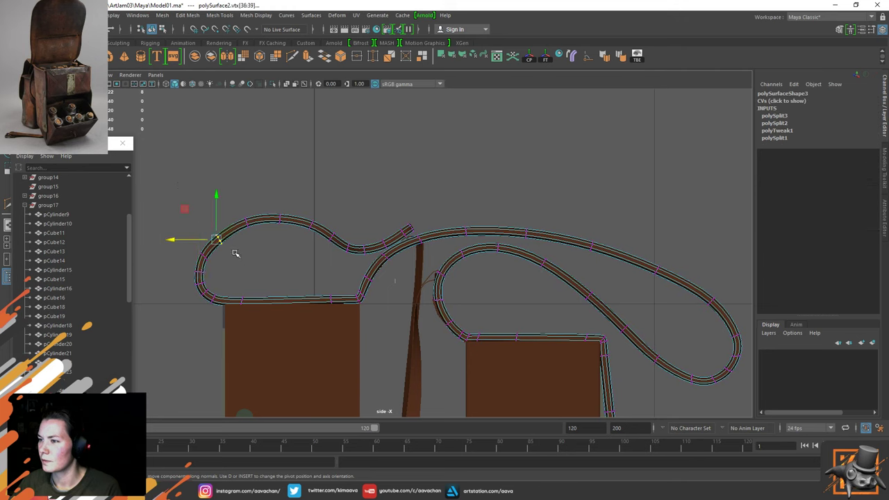
pyautogui.moveTo(190, 212); pyautogui.dragTo(191, 213)
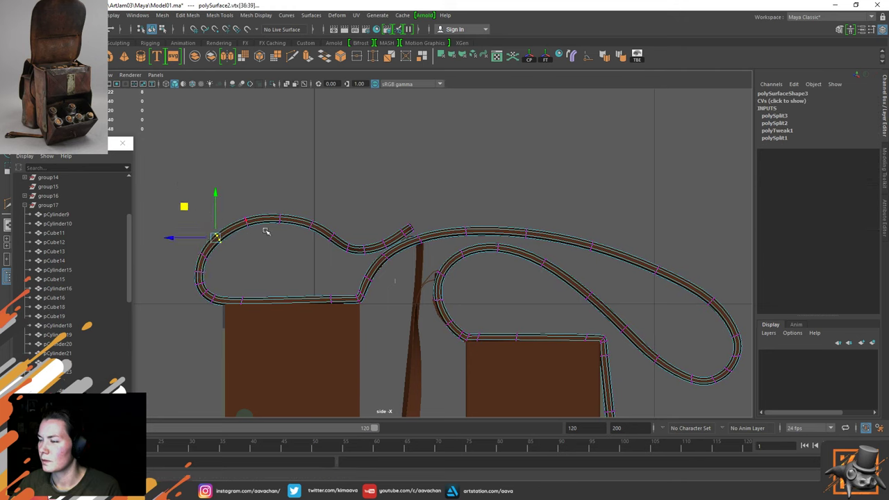
pyautogui.moveTo(268, 217); pyautogui.dragTo(317, 204, button='right')
pyautogui.click(329, 244)
pyautogui.press('space')
pyautogui.moveTo(327, 253); pyautogui.dragTo(272, 209)
pyautogui.scroll(-4, 321, 194)
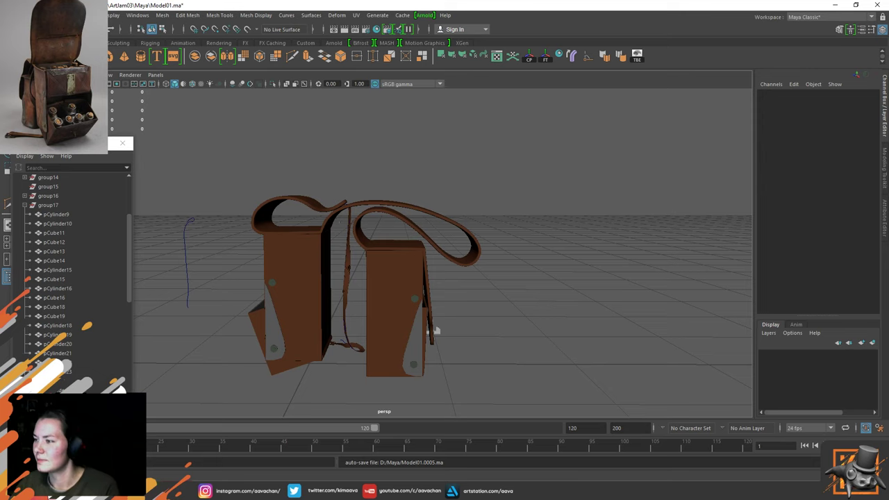
pyautogui.scroll(3, 486, 309)
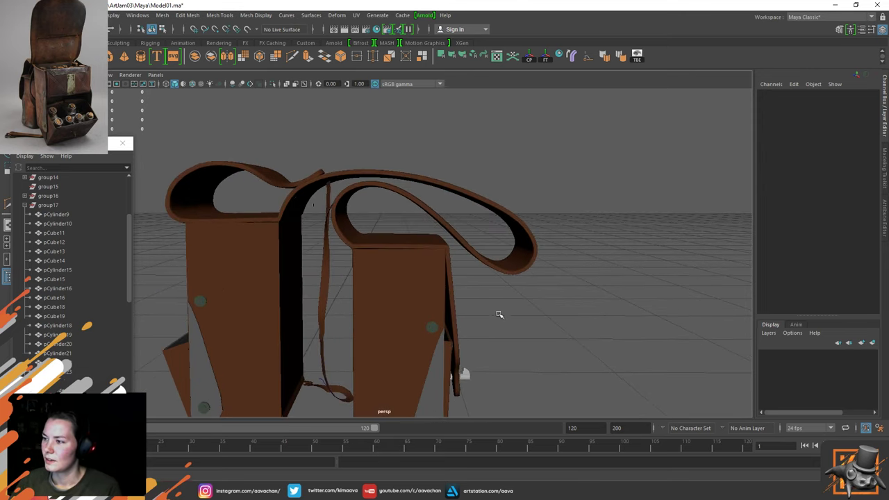
# In side view, select the vertex row above the drooping loop end and grow the selection along the loop and outer arc
pyautogui.press('space')
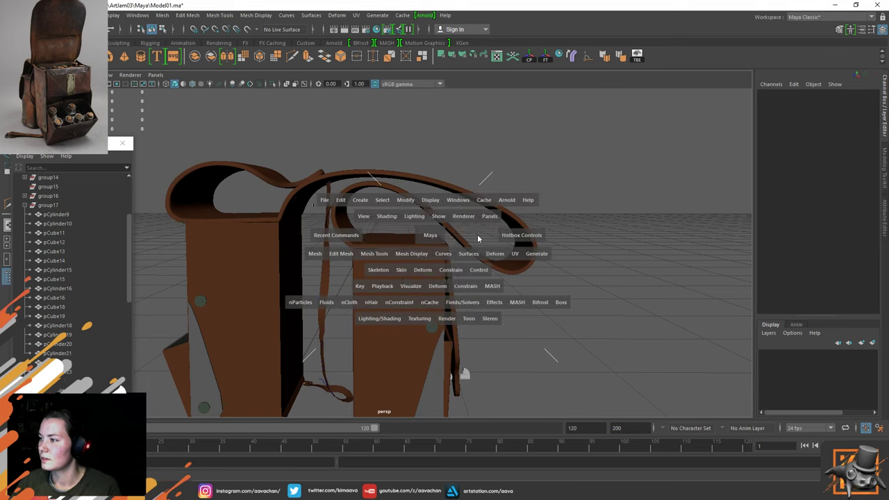
pyautogui.moveTo(429, 235); pyautogui.dragTo(478, 236)
pyautogui.keyDown('alt'); pyautogui.moveTo(554, 279); pyautogui.dragTo(352, 239, button='middle'); pyautogui.keyUp('alt')
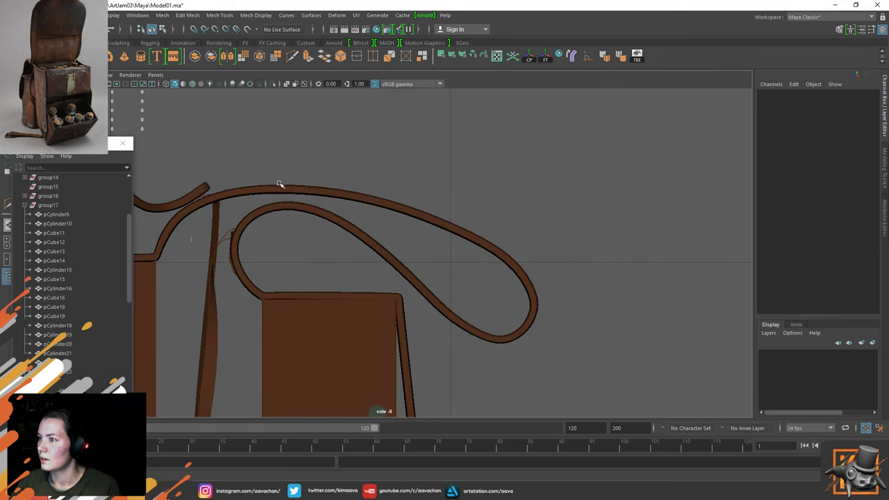
pyautogui.click(278, 186)
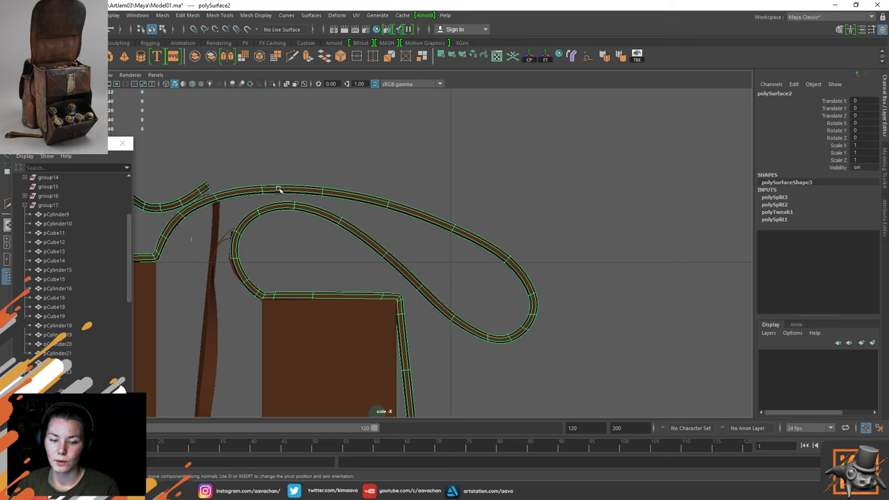
pyautogui.moveTo(344, 183); pyautogui.dragTo(264, 164, button='right')
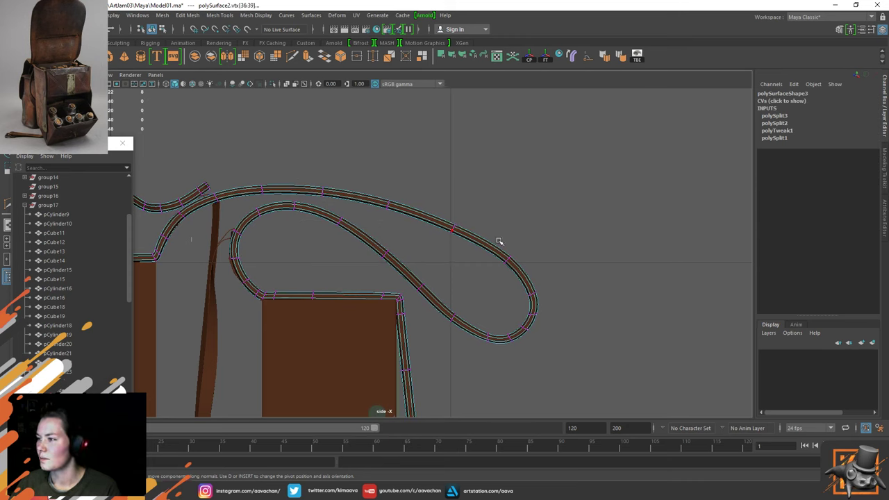
pyautogui.moveTo(536, 240); pyautogui.dragTo(488, 269)
pyautogui.hotkey('shift', '.')
pyautogui.hotkey('shift', '.')
pyautogui.hotkey('shift', '.')
pyautogui.hotkey('shift', '.')
pyautogui.hotkey('shift', '.')
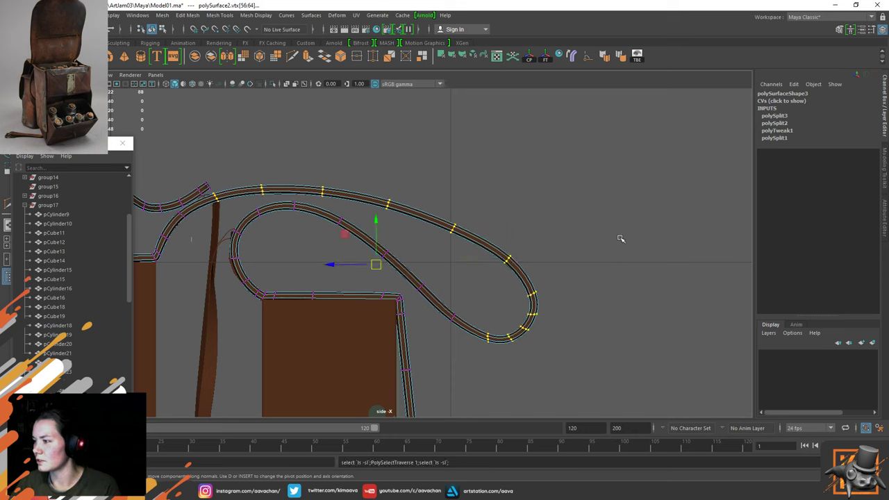
# Extend the vertex selection up the loop's inner curve to its top while excluding the rows at the outer arc's crest
pyautogui.keyDown('ctrl'); pyautogui.moveTo(195, 166); pyautogui.dragTo(326, 210); pyautogui.keyUp('ctrl')
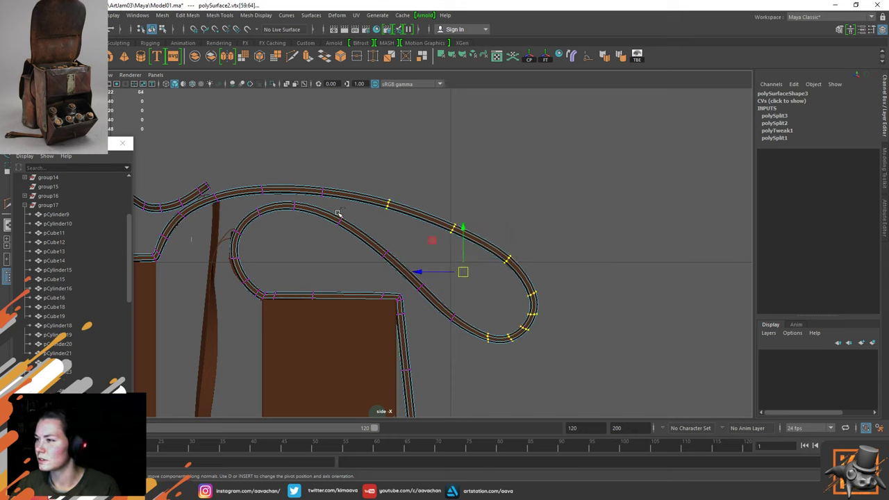
pyautogui.hotkey('shift', '.')
pyautogui.hotkey('shift', '.')
pyautogui.keyDown('ctrl'); pyautogui.moveTo(216, 161); pyautogui.dragTo(280, 200); pyautogui.keyUp('ctrl')
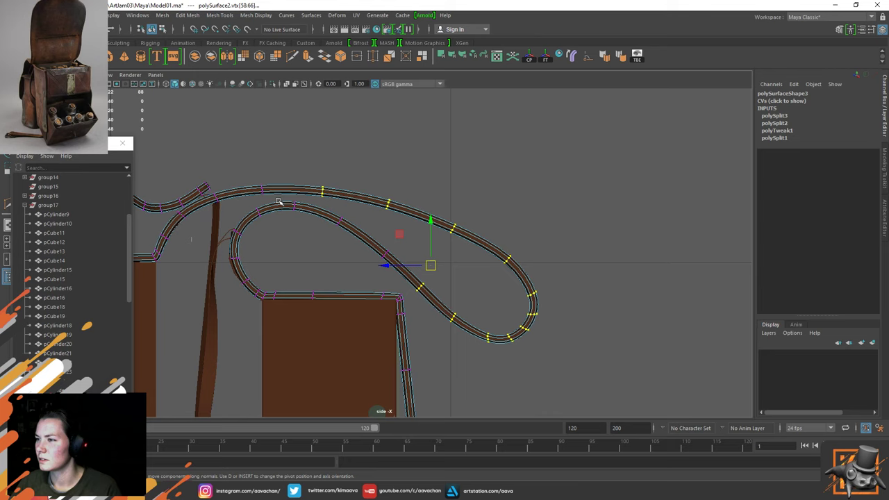
pyautogui.hotkey('shift', '.')
pyautogui.keyDown('ctrl'); pyautogui.moveTo(212, 154); pyautogui.dragTo(277, 199); pyautogui.keyUp('ctrl')
pyautogui.hotkey('ctrl', '>')
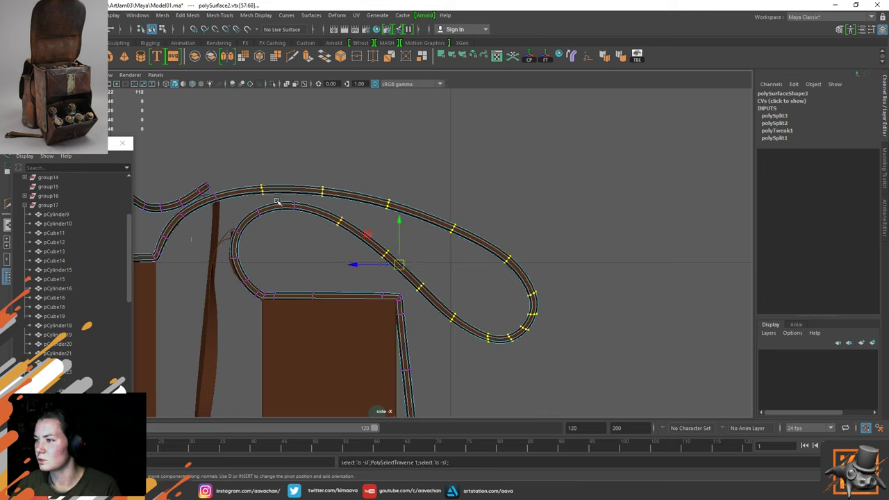
pyautogui.keyDown('ctrl'); pyautogui.moveTo(235, 164); pyautogui.dragTo(270, 199); pyautogui.keyUp('ctrl')
pyautogui.hotkey('shift', '.')
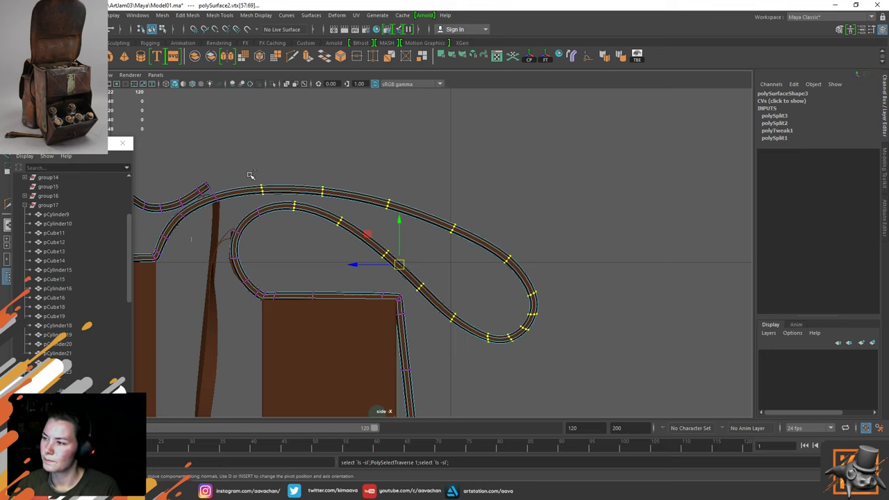
pyautogui.keyDown('ctrl'); pyautogui.moveTo(249, 172); pyautogui.dragTo(277, 204); pyautogui.keyUp('ctrl')
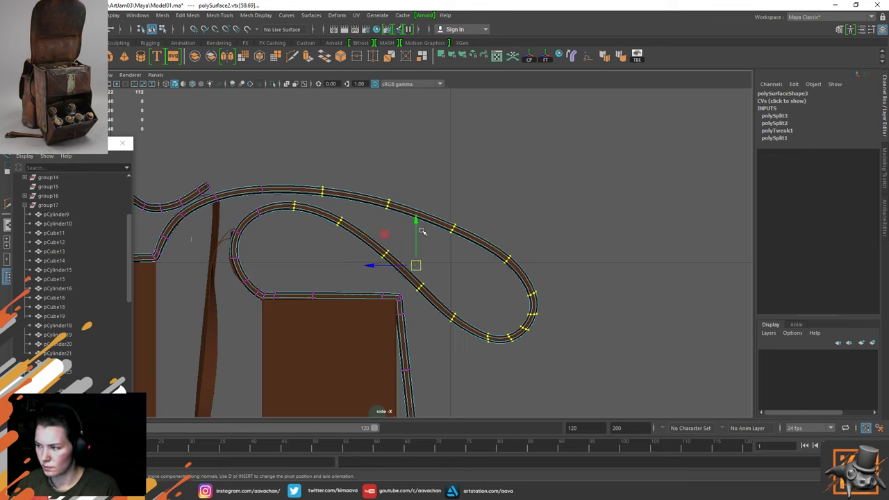
# Lower the selected drooping loop slightly and rotate it downward about a pivot snapped to the top of its inner curve
pyautogui.moveTo(416, 224); pyautogui.dragTo(414, 233)
pyautogui.press('d')
pyautogui.press('v')
pyautogui.moveTo(397, 273); pyautogui.dragTo(326, 192)
pyautogui.moveTo(281, 236); pyautogui.dragTo(252, 169, button='middle')
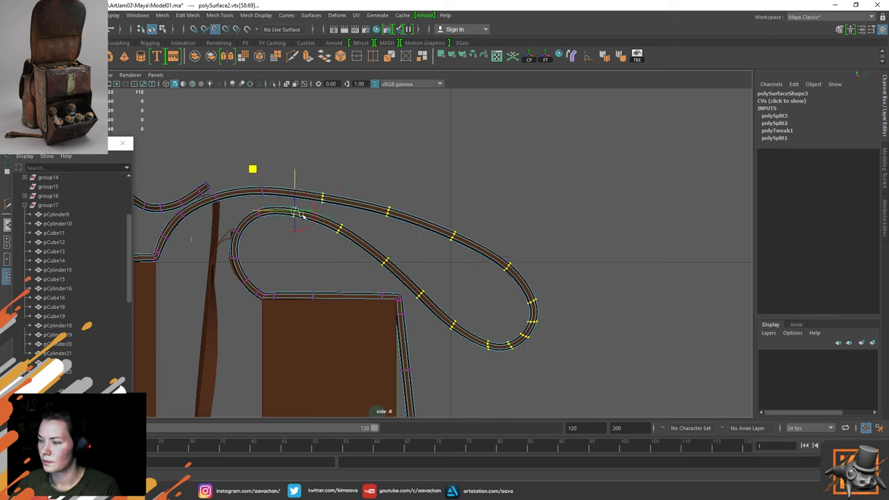
pyautogui.press('e')
pyautogui.moveTo(334, 198); pyautogui.dragTo(336, 200)
pyautogui.click(318, 187)
pyautogui.press('F8')
pyautogui.click(367, 136)
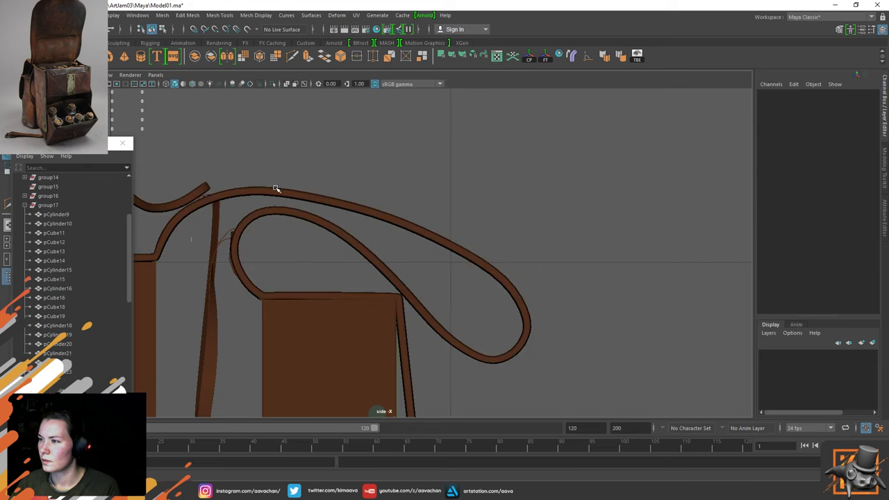
# Raise the vertex row just past the outer arc's crest slightly to smooth the bend, and return to object selection
pyautogui.click(323, 195)
pyautogui.moveTo(324, 194); pyautogui.dragTo(234, 167, button='right')
pyautogui.moveTo(304, 174); pyautogui.dragTo(341, 199)
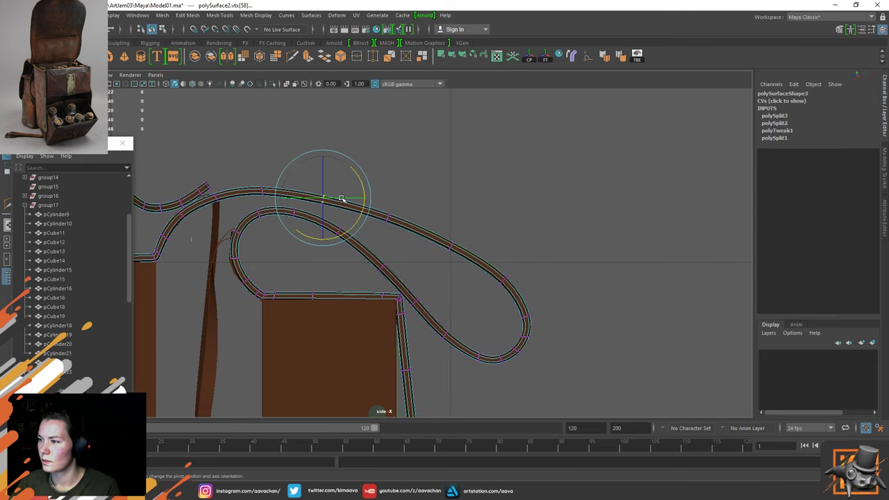
pyautogui.press('w')
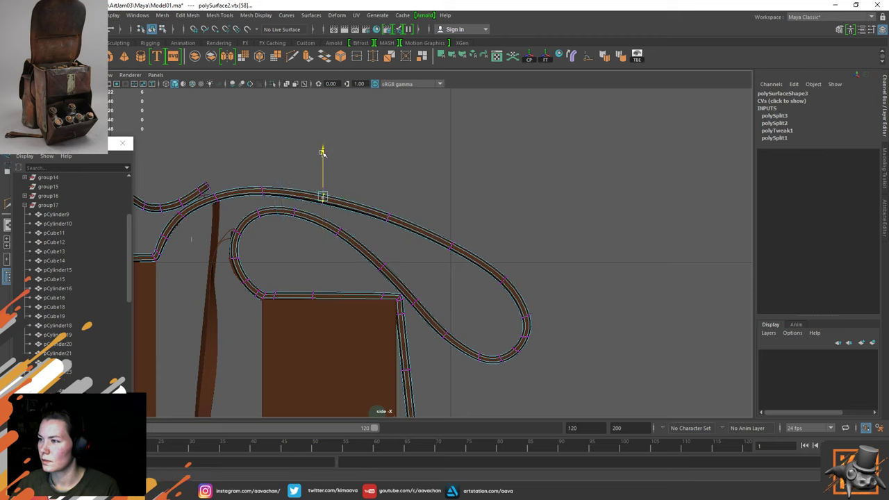
pyautogui.hotkey('ctrl', 'z')
pyautogui.hotkey('ctrl', 'z')
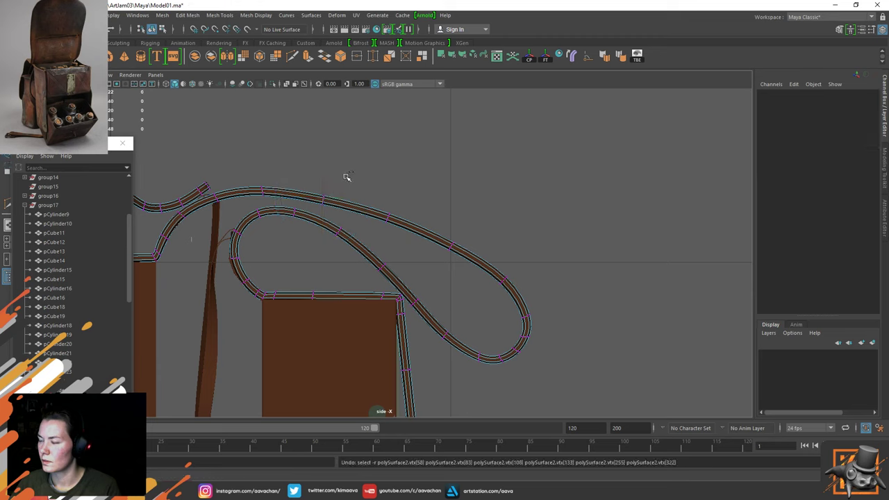
pyautogui.moveTo(344, 173); pyautogui.dragTo(313, 210)
pyautogui.moveTo(321, 160); pyautogui.dragTo(322, 159)
pyautogui.moveTo(312, 197); pyautogui.dragTo(357, 184, button='right')
pyautogui.click(377, 238)
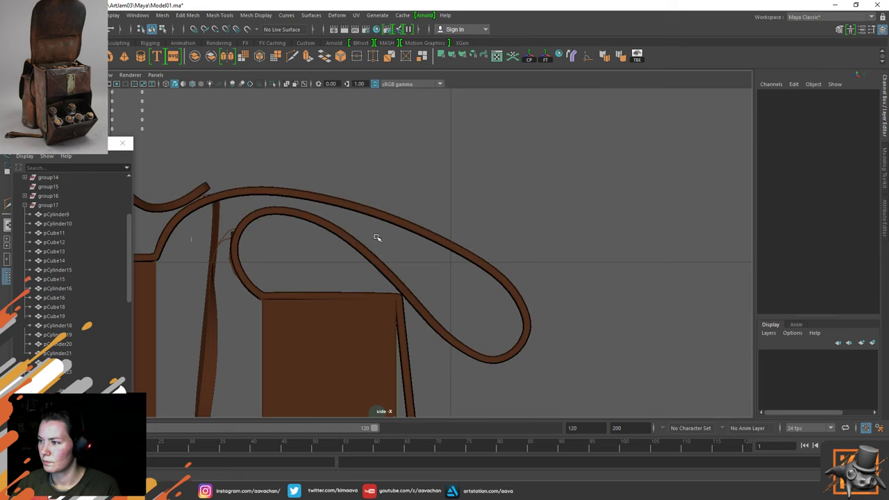
# Return to the perspective view and save the scene as a new file named Model02
pyautogui.press('space')
pyautogui.moveTo(321, 236); pyautogui.dragTo(331, 175)
pyautogui.scroll(-3, 389, 219)
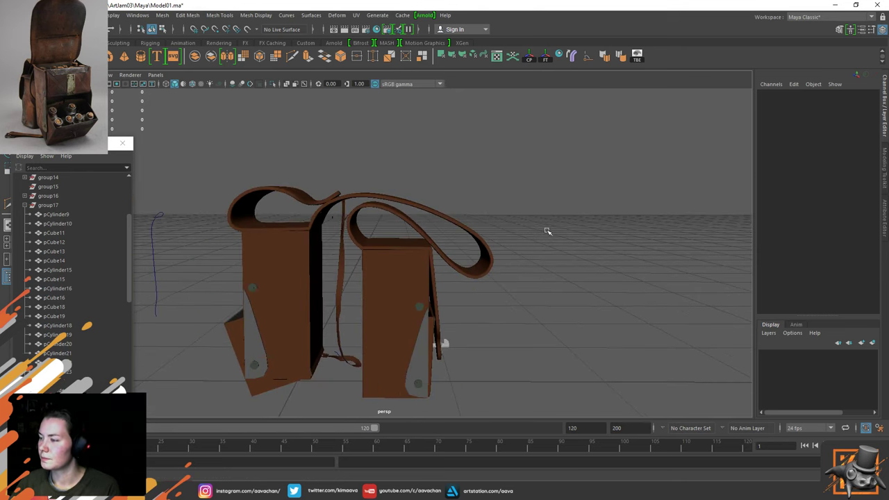
pyautogui.moveTo(555, 230)
pyautogui.keyDown('alt'); pyautogui.mouseDown()
pyautogui.moveTo(559, 225)
pyautogui.moveTo(321, 227)
pyautogui.moveTo(615, 224)
pyautogui.moveTo(560, 230)
pyautogui.mouseUp(); pyautogui.keyUp('alt')
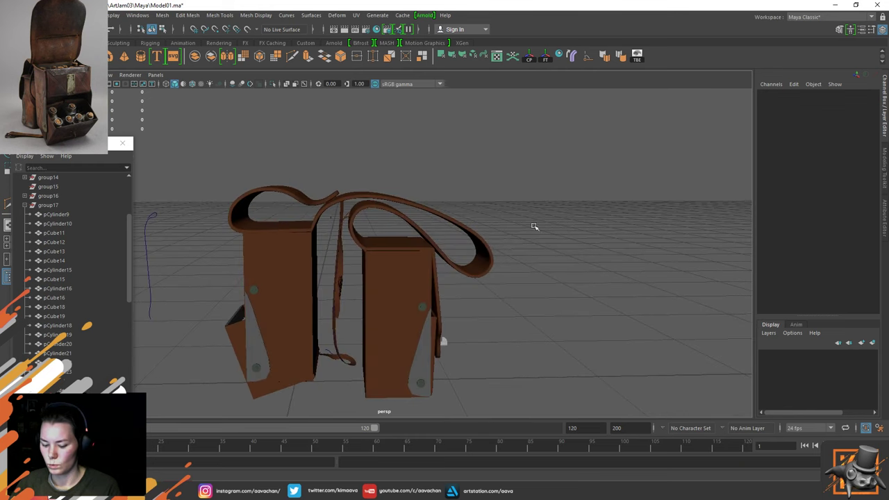
pyautogui.click(10, 15)
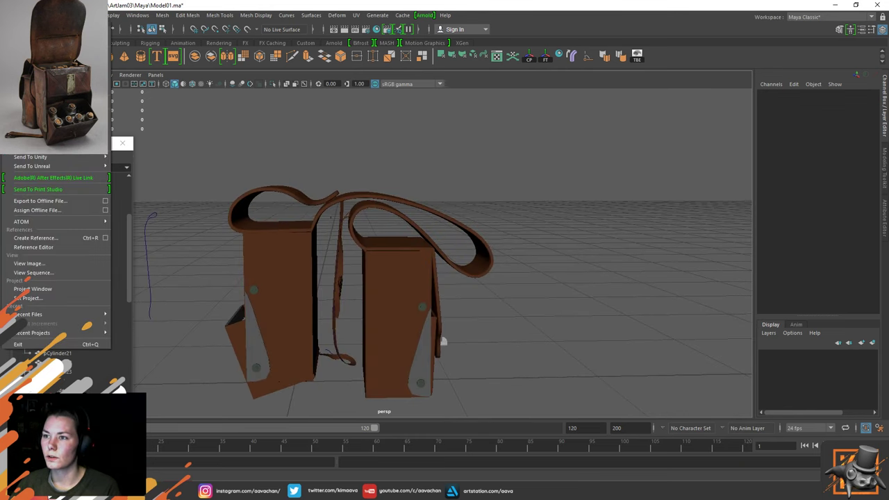
pyautogui.click(28, 62)
pyautogui.click(230, 351)
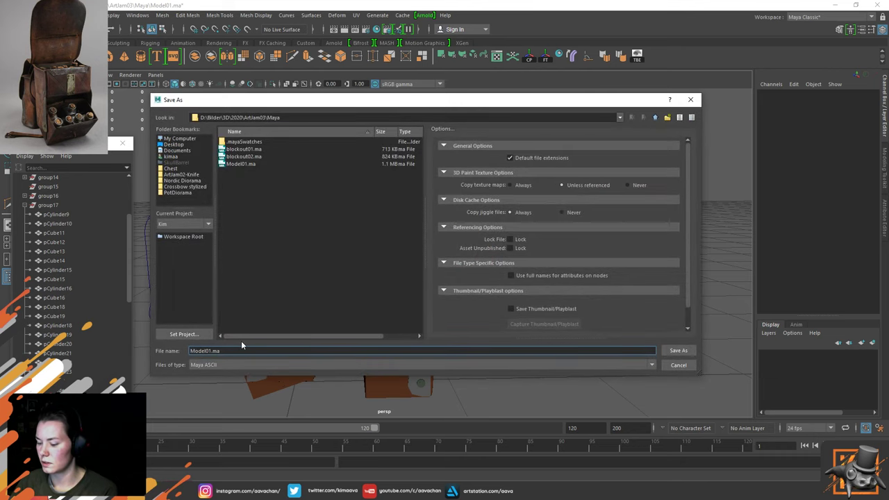
pyautogui.press('BackSpace')
pyautogui.press('BackSpace')
pyautogui.press('BackSpace')
pyautogui.press('BackSpace')
pyautogui.write('2')
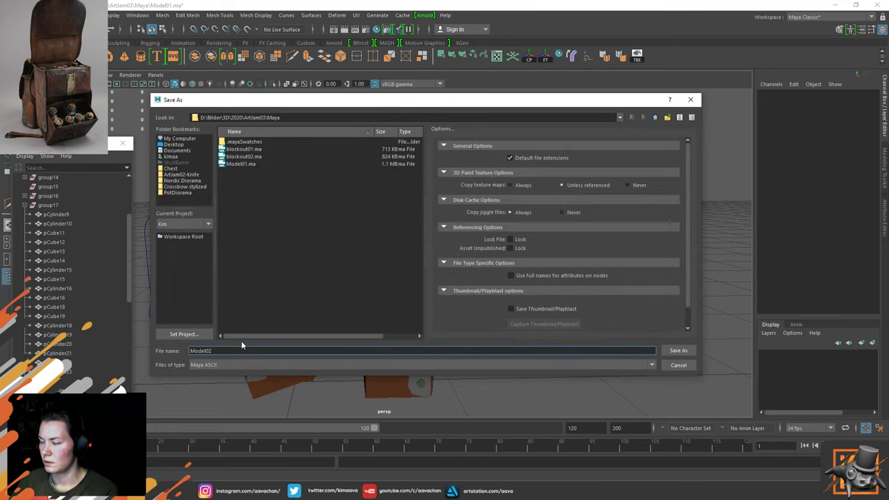
pyautogui.press('Return')
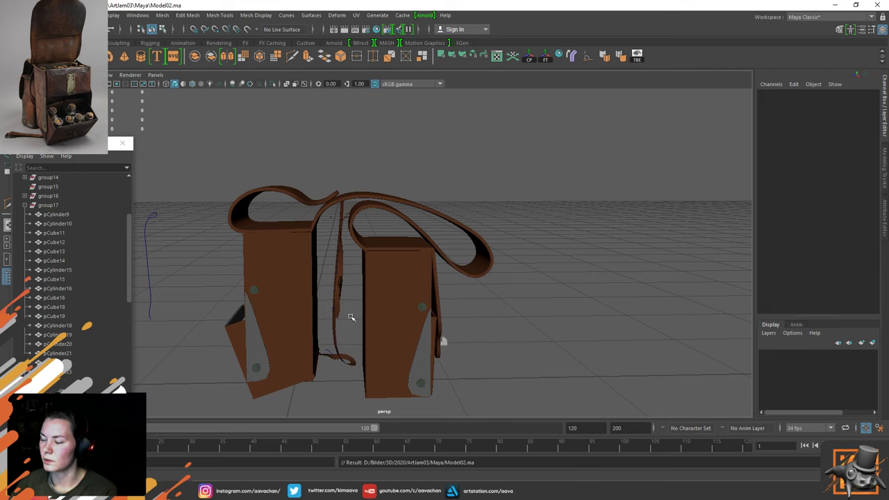
# Move the thin curved piece under the flap's arc slightly down and away from the flap, to Translate Y 0.071 and Z 0.178
pyautogui.scroll(3, 396, 333)
pyautogui.keyDown('alt'); pyautogui.moveTo(469, 319); pyautogui.dragTo(343, 254); pyautogui.keyUp('alt')
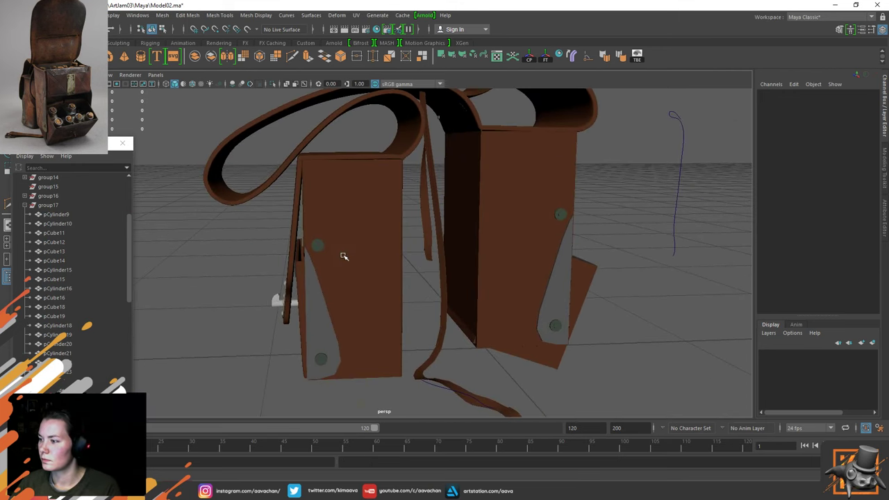
pyautogui.scroll(4, 424, 254)
pyautogui.keyDown('alt'); pyautogui.moveTo(484, 184); pyautogui.dragTo(466, 360); pyautogui.keyUp('alt')
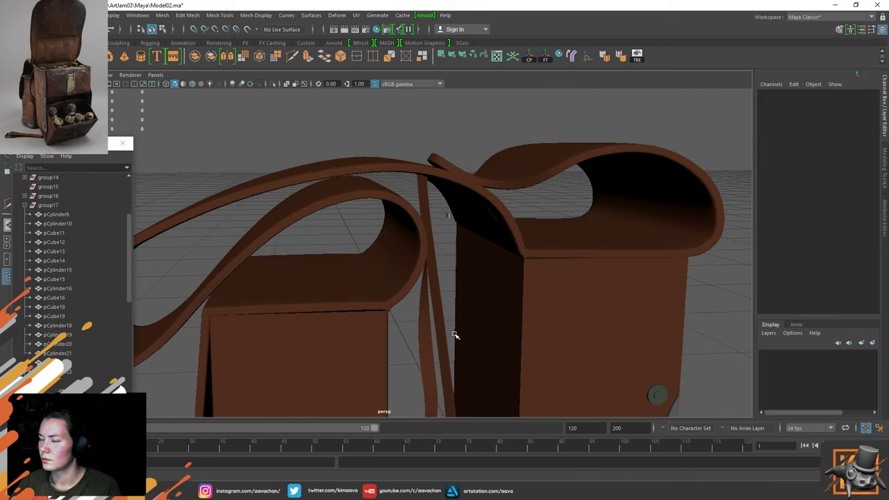
pyautogui.scroll(5, 466, 327)
pyautogui.click(536, 141)
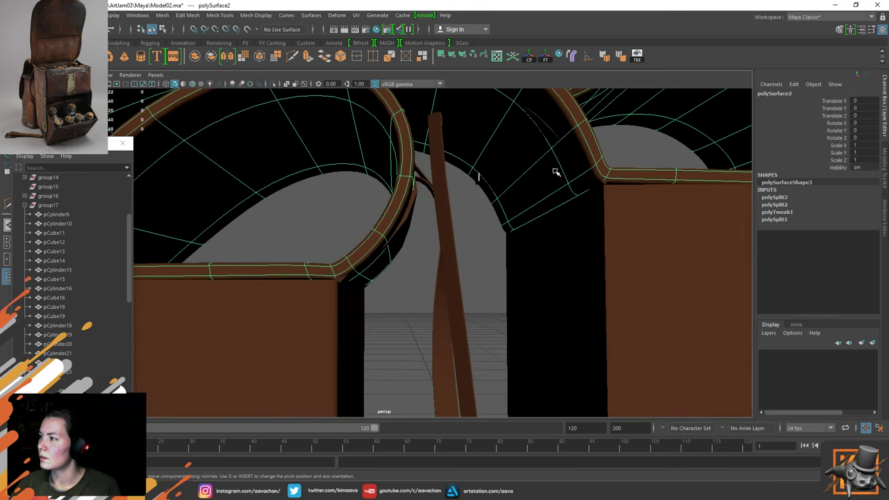
pyautogui.keyDown('alt'); pyautogui.moveTo(546, 125); pyautogui.dragTo(512, 189, button='middle'); pyautogui.keyUp('alt')
pyautogui.click(502, 205)
pyautogui.keyDown('alt'); pyautogui.moveTo(576, 244); pyautogui.dragTo(579, 259); pyautogui.keyUp('alt')
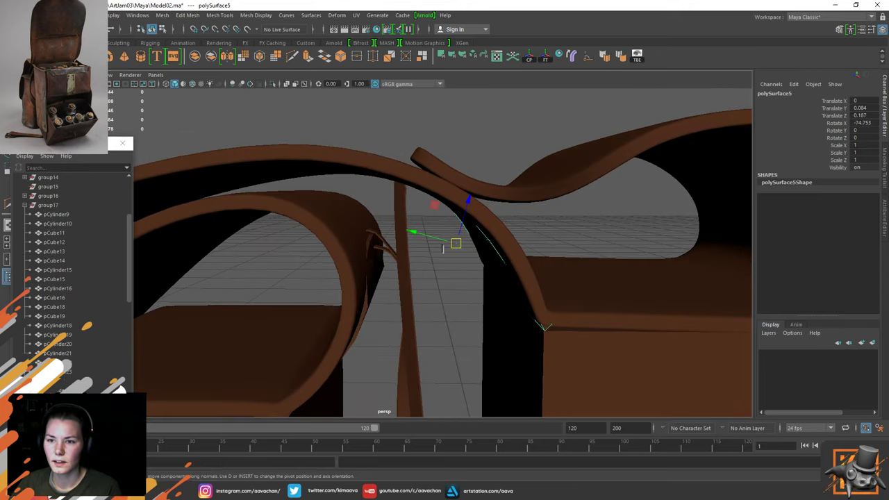
pyautogui.keyDown('alt'); pyautogui.moveTo(472, 281); pyautogui.dragTo(431, 269, button='middle'); pyautogui.keyUp('alt')
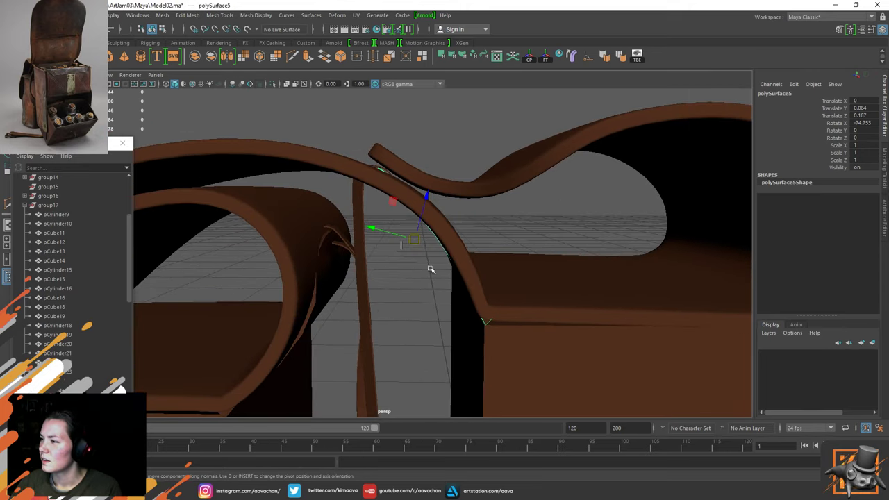
pyautogui.moveTo(425, 198)
pyautogui.mouseDown()
pyautogui.moveTo(406, 209)
pyautogui.moveTo(411, 203)
pyautogui.mouseUp()
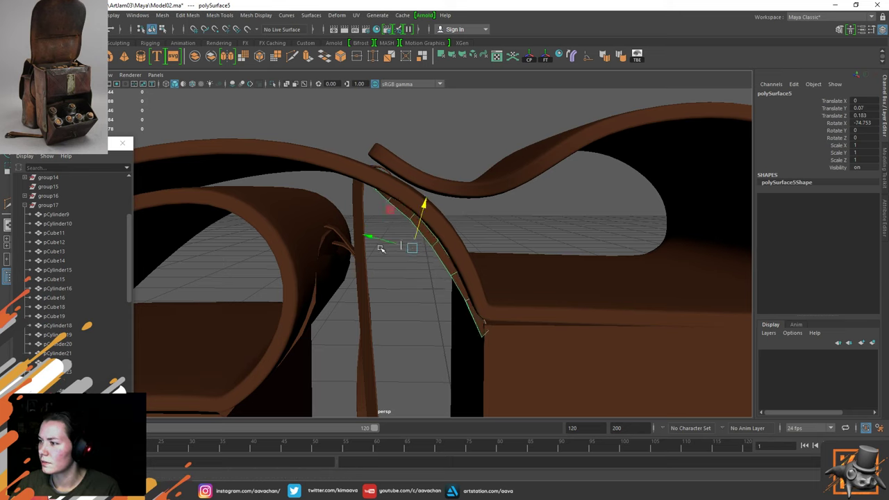
pyautogui.moveTo(377, 242)
pyautogui.mouseDown()
pyautogui.moveTo(370, 239)
pyautogui.moveTo(380, 241)
pyautogui.mouseUp()
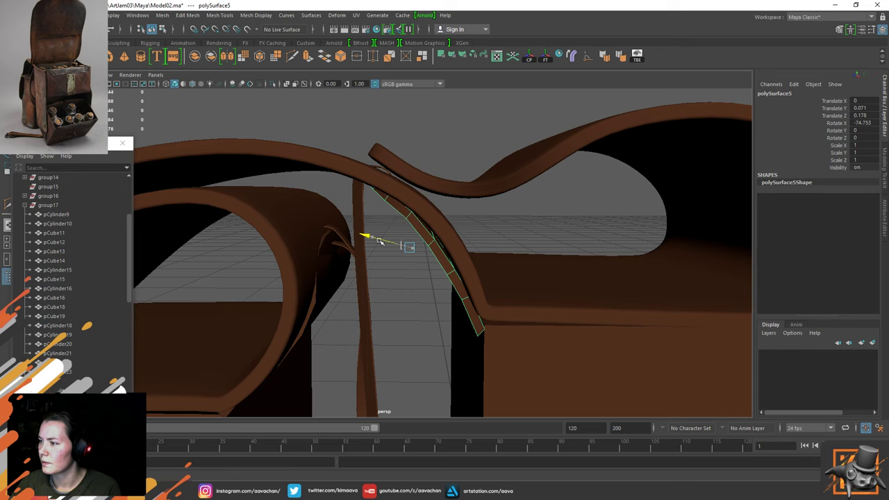
# Lower the matching curved piece behind the drooping loop's pouch slightly, to Translate Y -0.002
pyautogui.keyDown('alt'); pyautogui.moveTo(391, 272); pyautogui.dragTo(360, 217); pyautogui.keyUp('alt')
pyautogui.click(353, 228)
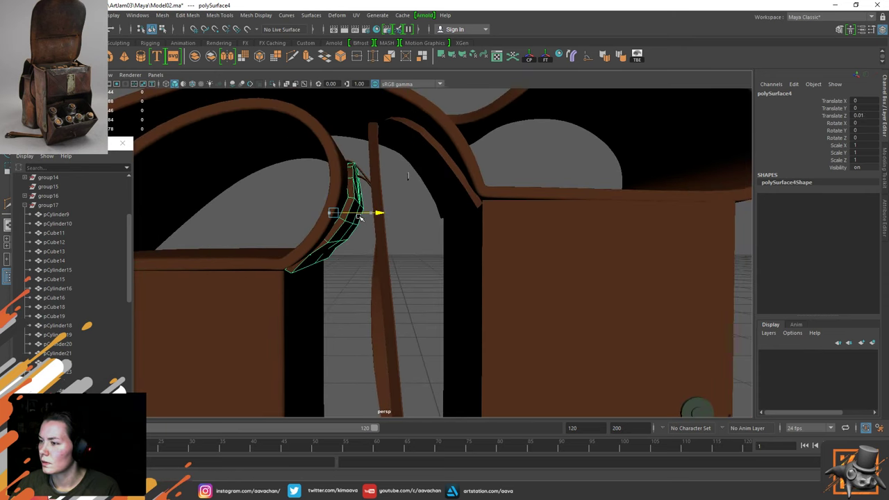
pyautogui.moveTo(332, 169); pyautogui.dragTo(332, 171)
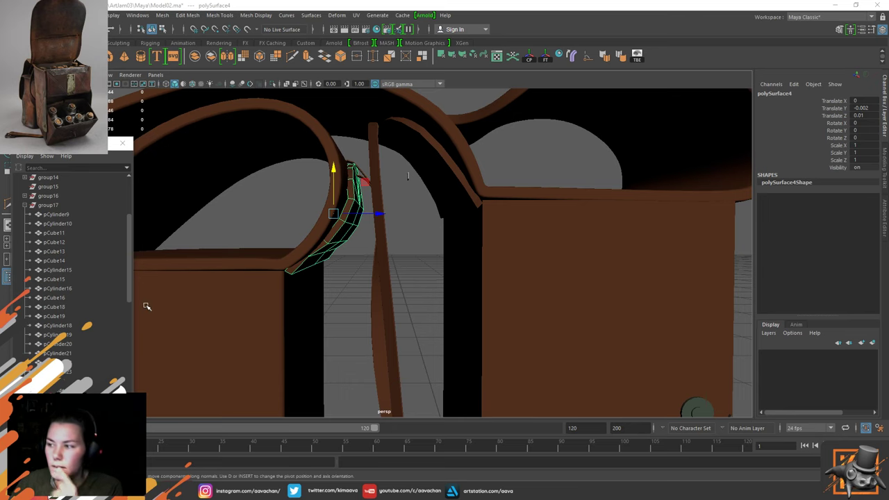
# Isolate the curved piece behind the drooping loop and delete the strip of faces forming its rim
pyautogui.moveTo(397, 246)
pyautogui.keyDown('alt'); pyautogui.mouseDown()
pyautogui.moveTo(342, 238)
pyautogui.moveTo(392, 243)
pyautogui.mouseUp(); pyautogui.keyUp('alt')
pyautogui.click(278, 282)
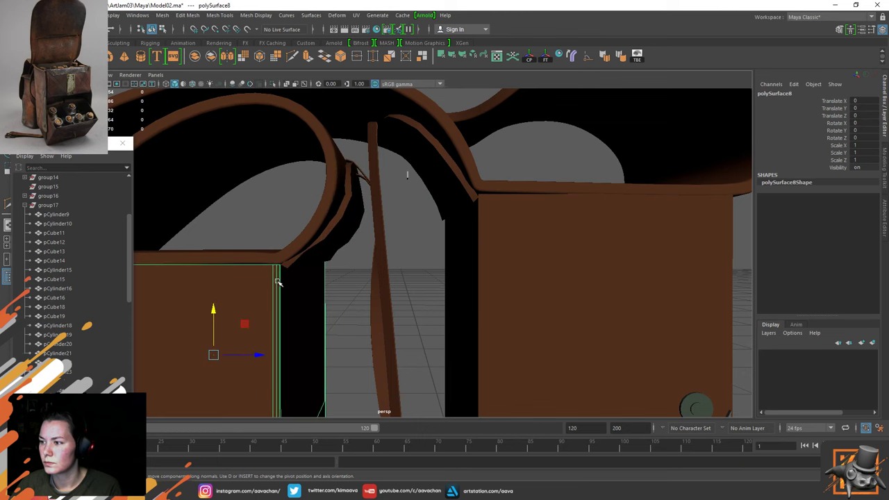
pyautogui.click(317, 234)
pyautogui.click(321, 237)
pyautogui.moveTo(336, 227); pyautogui.dragTo(384, 207, button='right')
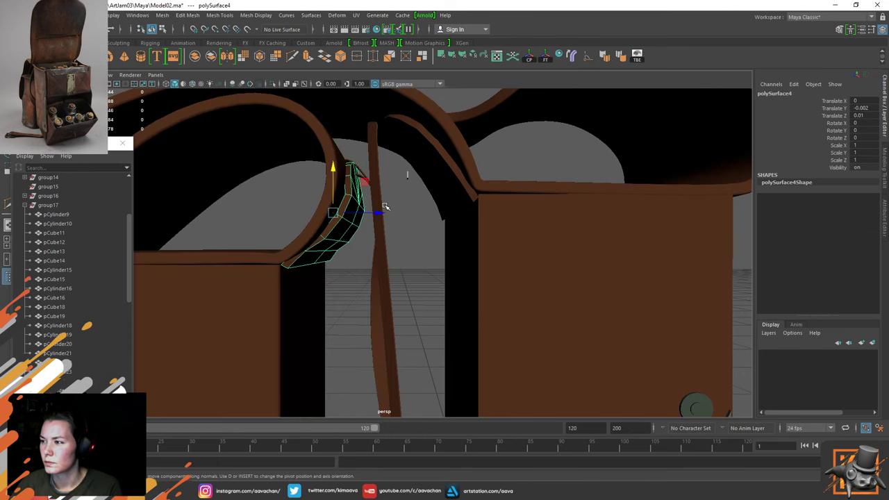
pyautogui.hotkey('ctrl', '1')
pyautogui.keyDown('alt'); pyautogui.moveTo(340, 248); pyautogui.dragTo(380, 244); pyautogui.keyUp('alt')
pyautogui.rightClick(381, 216)
pyautogui.moveTo(381, 216); pyautogui.dragTo(382, 241, button='right')
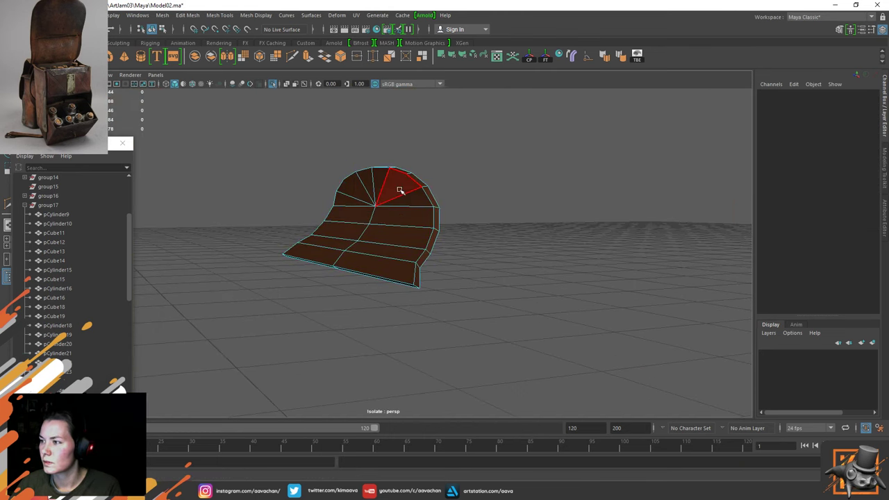
pyautogui.click(433, 198)
pyautogui.keyDown('shift'); pyautogui.doubleClick(437, 216); pyautogui.keyUp('shift')
pyautogui.press('Delete')
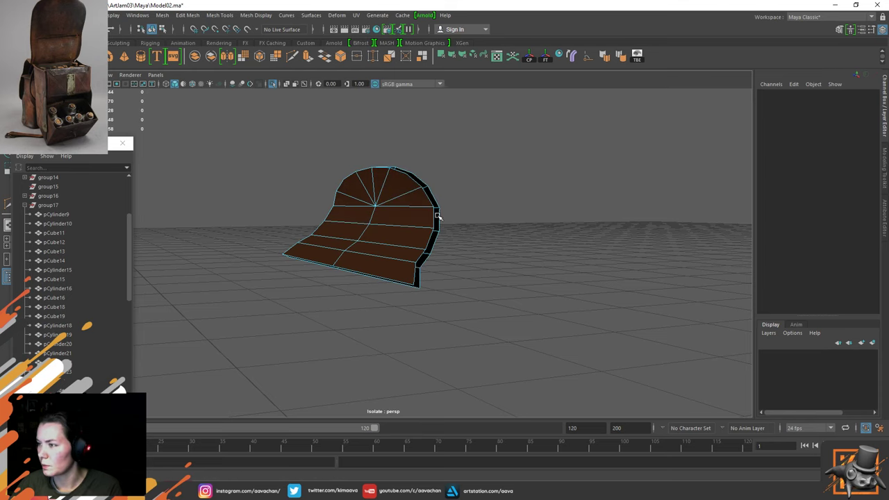
# Delete one of the curved piece's two face shells, leaving a single-sided sheet, and exit isolation in object selection
pyautogui.doubleClick(419, 216)
pyautogui.press('Delete')
pyautogui.keyDown('alt'); pyautogui.moveTo(417, 214); pyautogui.dragTo(455, 242); pyautogui.keyUp('alt')
pyautogui.moveTo(357, 218); pyautogui.dragTo(424, 171, button='right')
pyautogui.click(343, 252)
pyautogui.hotkey('ctrl', '1')
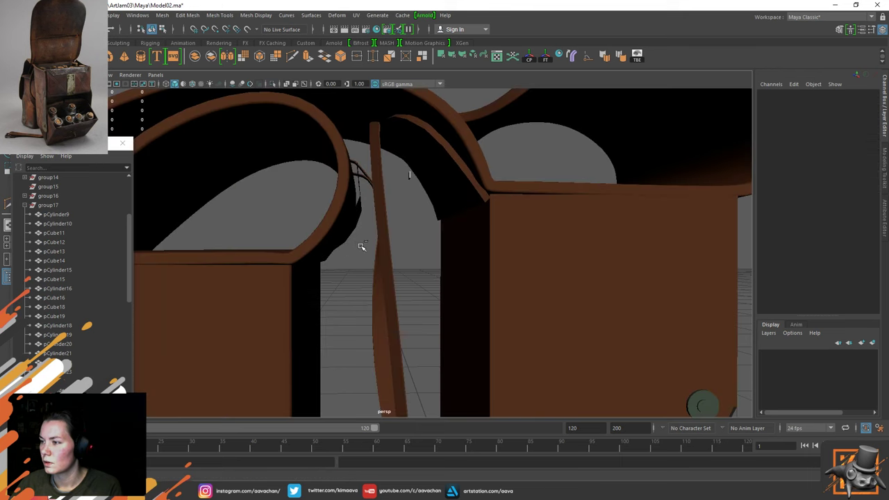
# Isolate the pouch body together with the single-sided curved piece
pyautogui.click(307, 288)
pyautogui.hotkey('ctrl', '1')
pyautogui.hotkey('ctrl', '1')
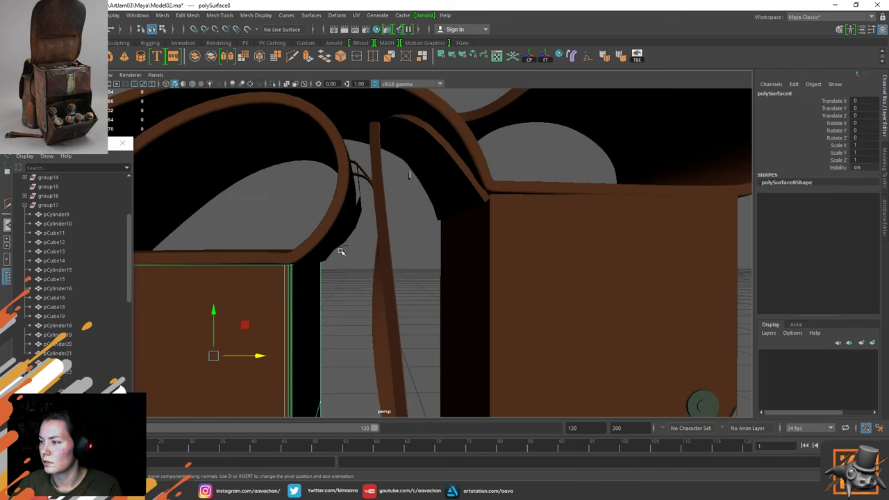
pyautogui.keyDown('shift'); pyautogui.click(341, 227); pyautogui.keyUp('shift')
pyautogui.hotkey('ctrl', '1')
# Hide the extra box that overlaps the isolated pouch body
pyautogui.click(355, 296)
pyautogui.keyDown('alt'); pyautogui.moveTo(271, 331); pyautogui.dragTo(292, 292); pyautogui.keyUp('alt')
pyautogui.click(338, 288)
pyautogui.click(338, 287)
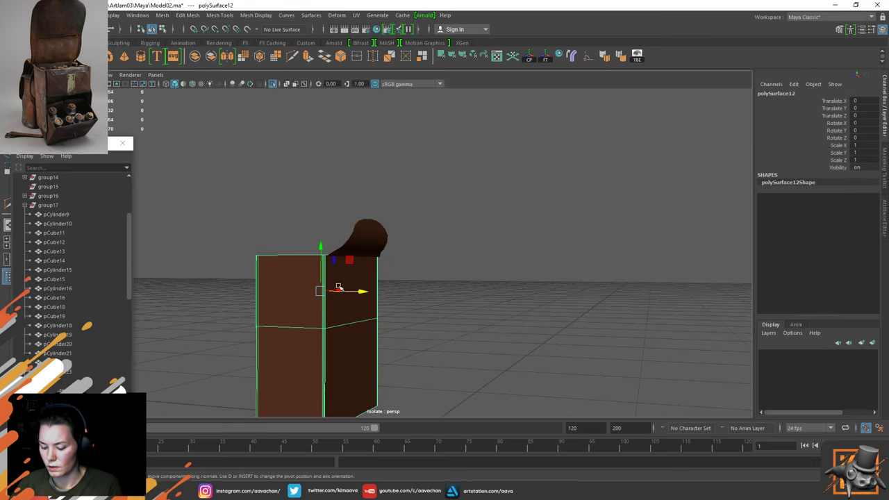
pyautogui.hotkey('ctrl', 'h')
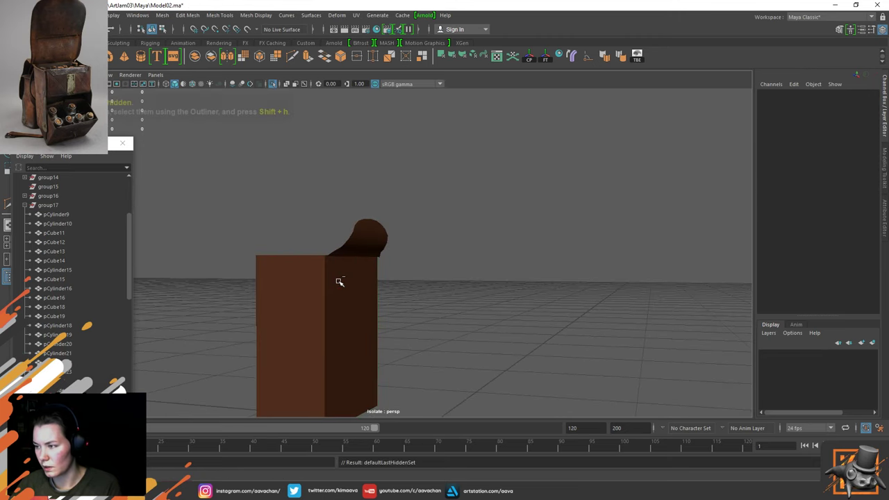
# Snap the curved piece's pivot to its lower corner vertex and snap the piece onto the pouch's top corner
pyautogui.click(322, 325)
pyautogui.keyDown('alt'); pyautogui.moveTo(322, 325); pyautogui.dragTo(410, 288, button='right'); pyautogui.keyUp('alt')
pyautogui.keyDown('alt'); pyautogui.moveTo(411, 288); pyautogui.dragTo(376, 287); pyautogui.keyUp('alt')
pyautogui.click(326, 255)
pyautogui.keyDown('alt'); pyautogui.moveTo(326, 300); pyautogui.dragTo(343, 302); pyautogui.keyUp('alt')
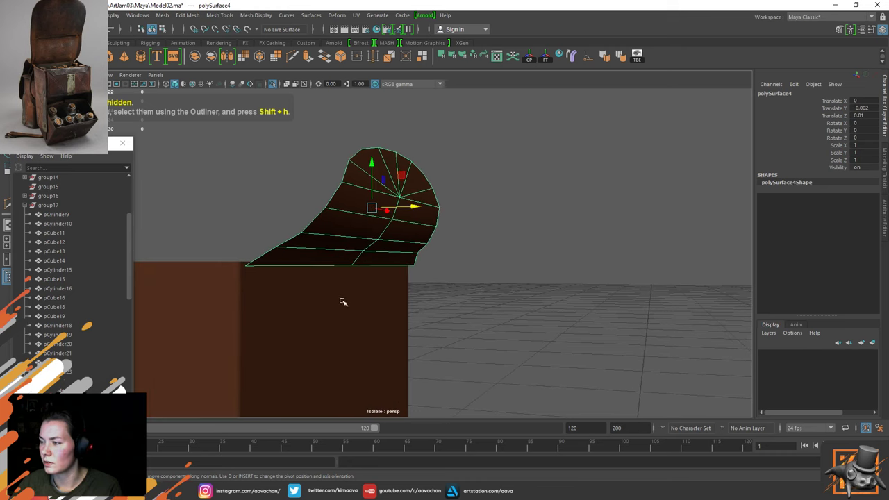
pyautogui.keyDown('alt'); pyautogui.moveTo(403, 255); pyautogui.dragTo(420, 252); pyautogui.keyUp('alt')
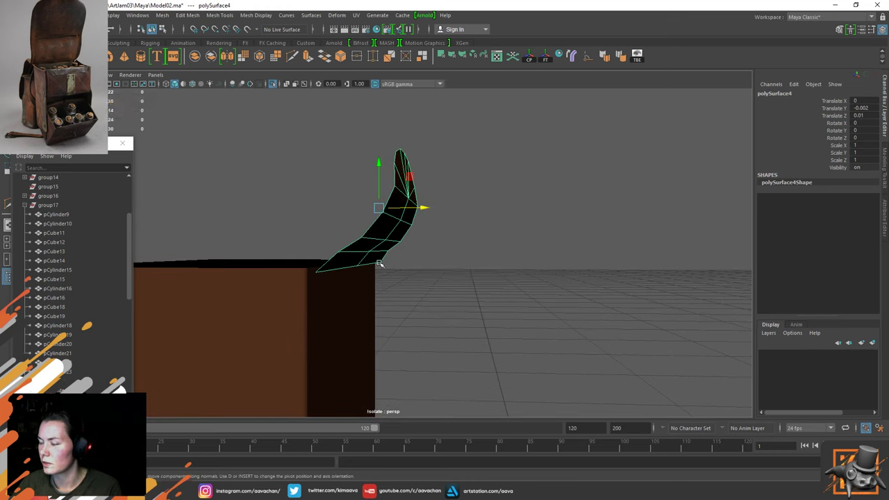
pyautogui.hotkey('d', 'v')
pyautogui.middleClick(316, 273)
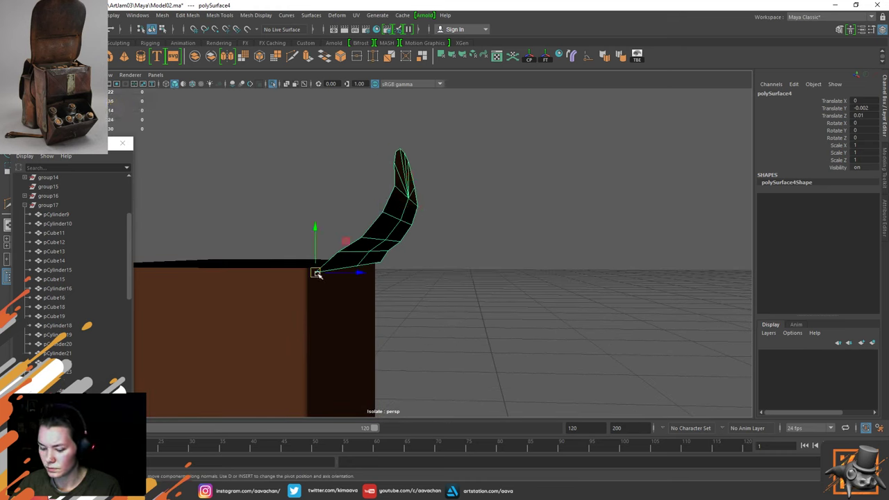
pyautogui.moveTo(314, 273); pyautogui.dragTo(383, 234)
# Shift the edge row just above the curved piece's base slightly outward in side view, and return to object selection in perspective
pyautogui.click(362, 222)
pyautogui.click(366, 245)
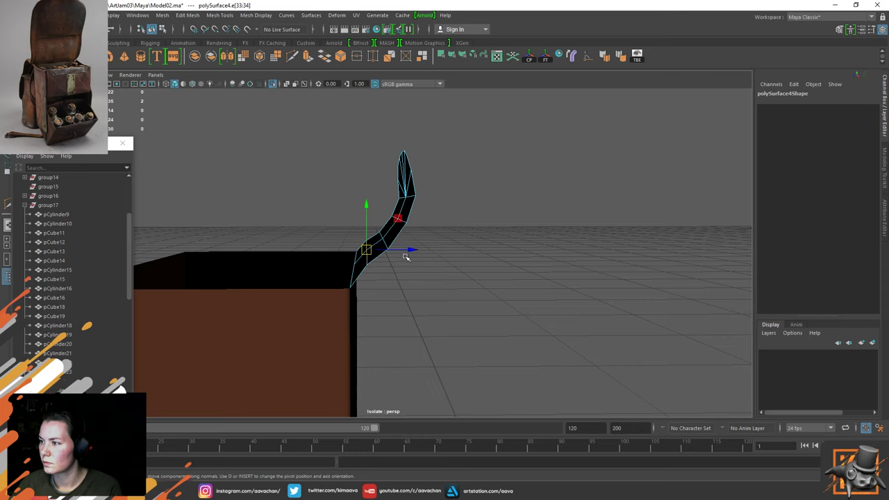
pyautogui.press('space')
pyautogui.moveTo(399, 239); pyautogui.dragTo(440, 239)
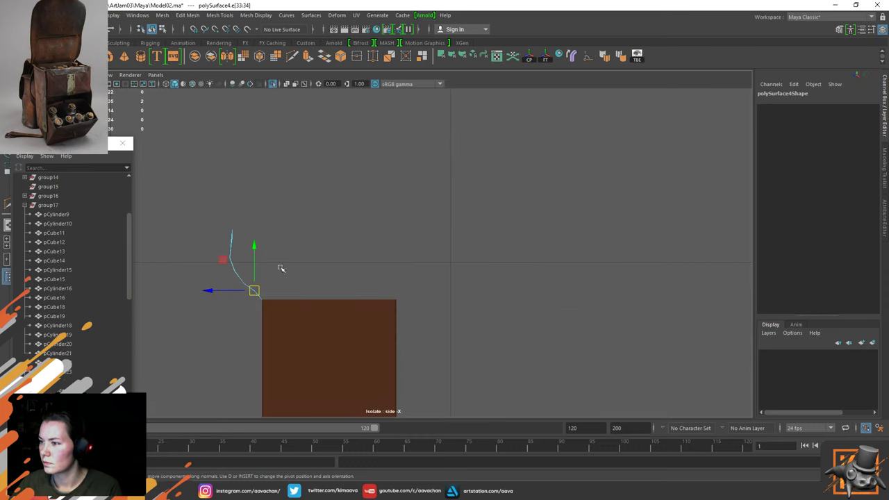
pyautogui.moveTo(216, 290); pyautogui.dragTo(214, 290)
pyautogui.moveTo(232, 253); pyautogui.dragTo(283, 220, button='right')
pyautogui.press('space')
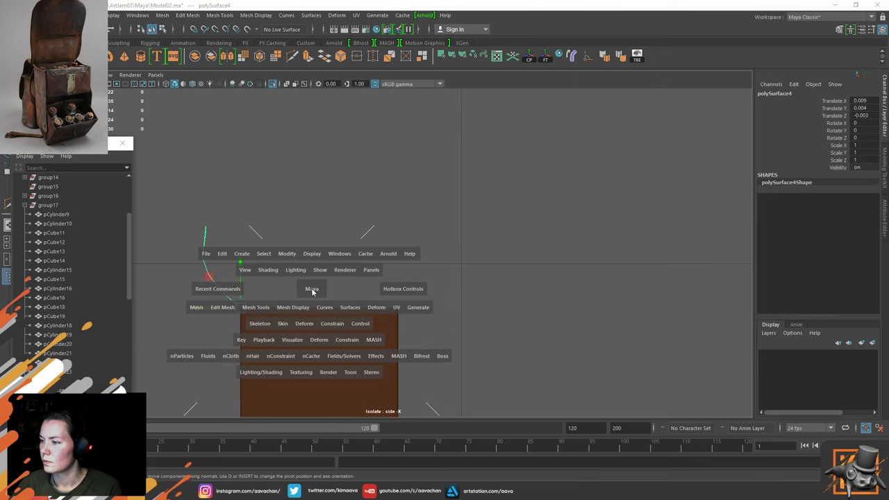
pyautogui.moveTo(311, 290); pyautogui.dragTo(312, 218)
# Split the edge ring across the pouch body's wide face to add a vertical edge loop down its middle
pyautogui.keyDown('alt'); pyautogui.moveTo(452, 269); pyautogui.dragTo(391, 262); pyautogui.keyUp('alt')
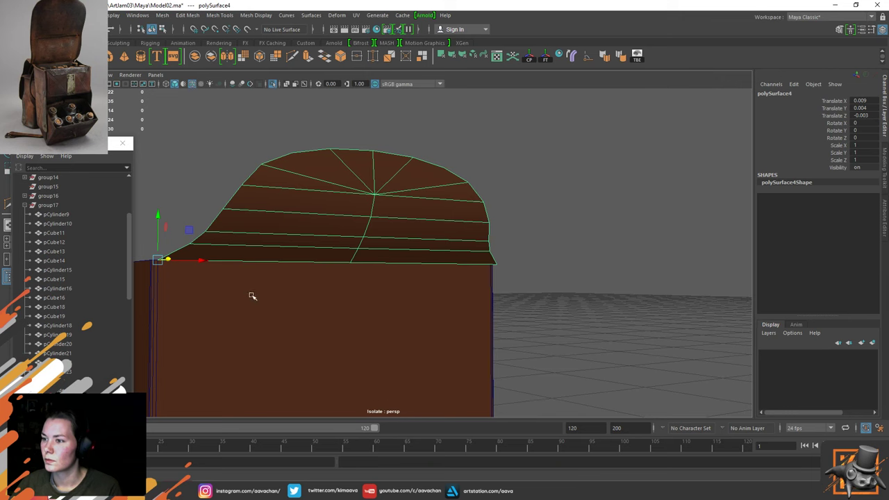
pyautogui.keyDown('alt'); pyautogui.moveTo(252, 294); pyautogui.dragTo(335, 283); pyautogui.keyUp('alt')
pyautogui.click(377, 225)
pyautogui.keyDown('alt'); pyautogui.moveTo(387, 324); pyautogui.dragTo(369, 254, button='middle'); pyautogui.keyUp('alt')
pyautogui.rightClick(354, 217)
pyautogui.click(354, 192)
pyautogui.click(377, 273)
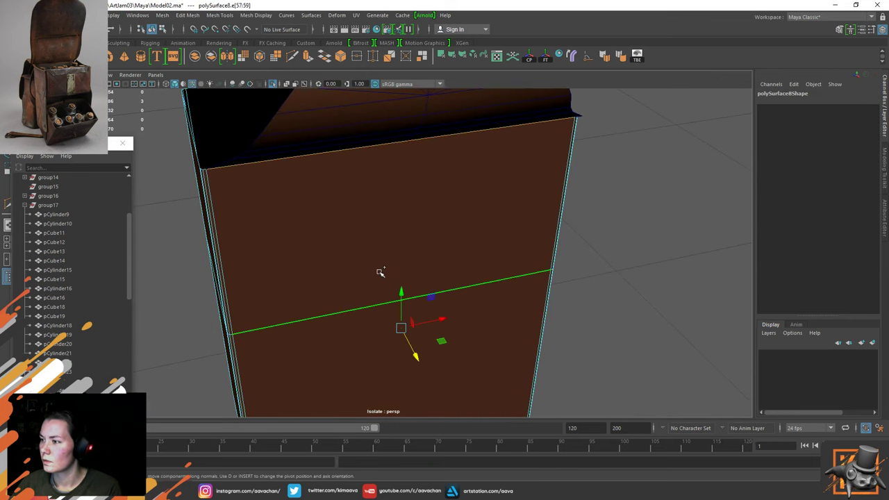
pyautogui.keyDown('ctrl'); pyautogui.rightClick(379, 273); pyautogui.keyUp('ctrl')
pyautogui.keyDown('ctrl'); pyautogui.moveTo(379, 273); pyautogui.dragTo(403, 305, button='right'); pyautogui.keyUp('ctrl')
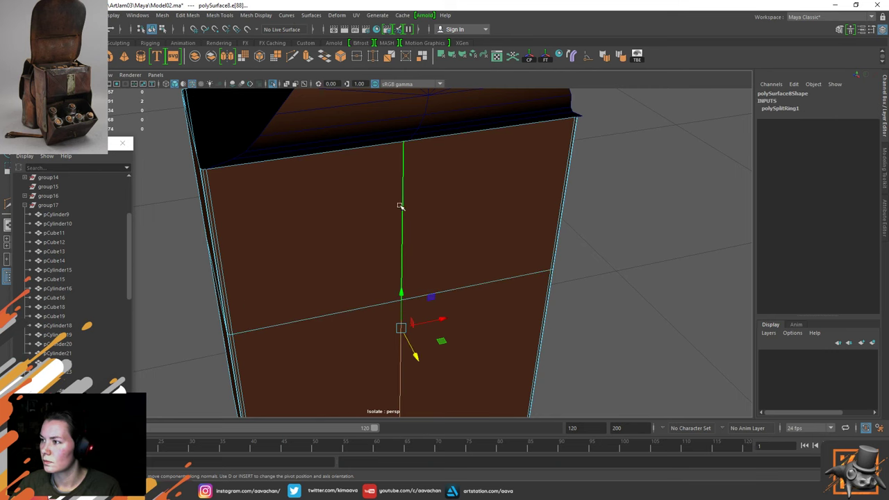
pyautogui.keyDown('alt'); pyautogui.moveTo(401, 206); pyautogui.dragTo(381, 252); pyautogui.keyUp('alt')
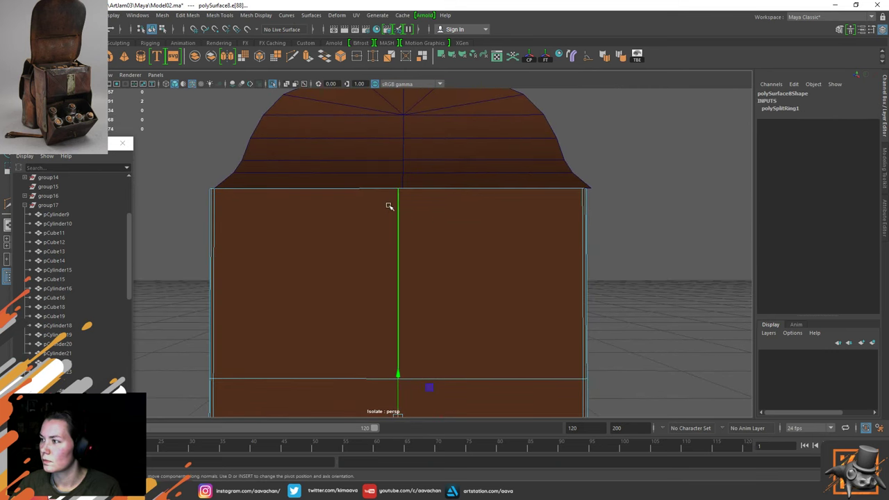
# Slide the curved piece horizontally with vertex snapping to the pouch's corner so its centre line meets the pouch's middle edge loop
pyautogui.moveTo(389, 207); pyautogui.dragTo(447, 162, button='right')
pyautogui.click(369, 159)
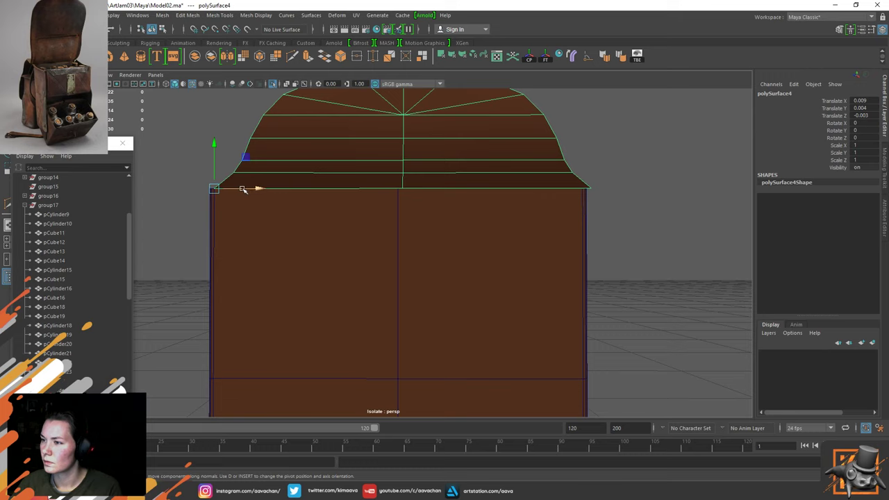
pyautogui.press('v')
pyautogui.moveTo(232, 189); pyautogui.dragTo(207, 190)
pyautogui.click(173, 206)
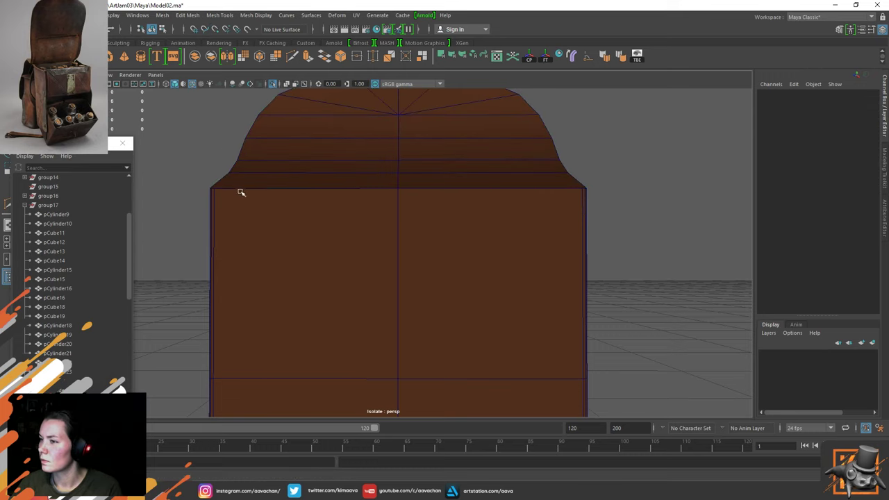
# Snap the curved piece's two lower corner vertices inward to the pouch's inner vertical edges with vertex snapping, and return to object selection
pyautogui.click(243, 178)
pyautogui.moveTo(242, 177); pyautogui.dragTo(189, 175, button='right')
pyautogui.click(213, 189)
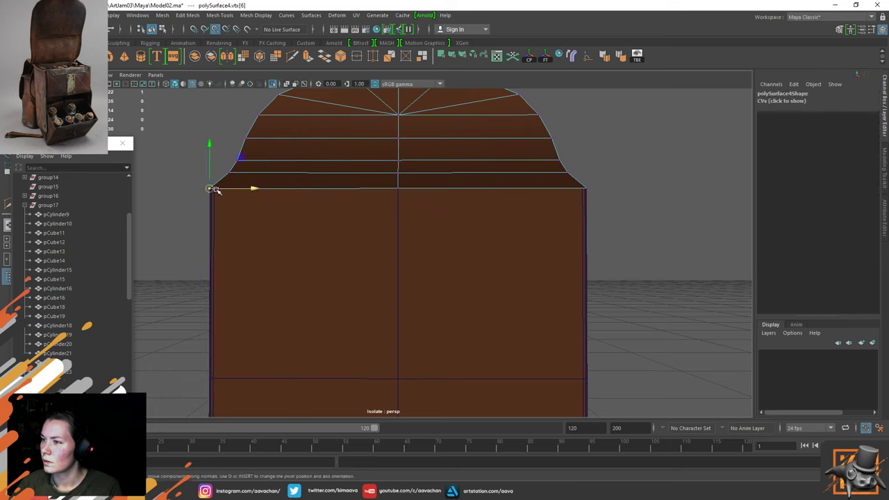
pyautogui.moveTo(561, 165); pyautogui.dragTo(581, 179)
pyautogui.press('v')
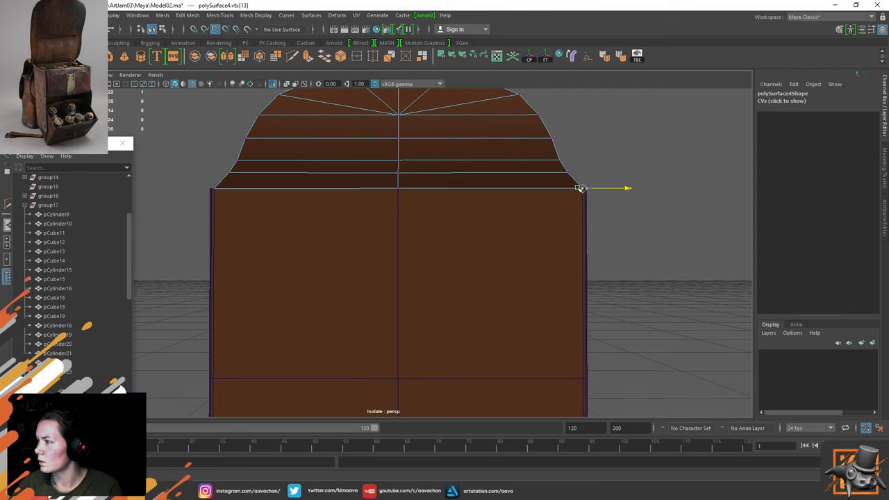
pyautogui.click(641, 140)
pyautogui.click(420, 155)
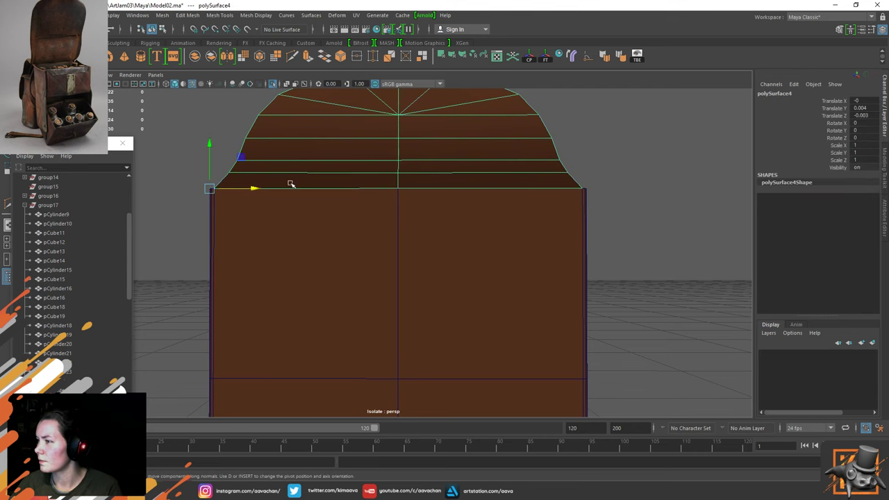
# Combine the curved piece with the pouch body, merge the vertices along their seam with a 0.002 distance threshold, and delete the construction history
pyautogui.keyDown('alt'); pyautogui.moveTo(291, 184); pyautogui.dragTo(298, 184); pyautogui.keyUp('alt')
pyautogui.keyDown('shift'); pyautogui.click(321, 241); pyautogui.keyUp('shift')
pyautogui.keyDown('shift'); pyautogui.rightClick(320, 241); pyautogui.keyUp('shift')
pyautogui.keyDown('shift'); pyautogui.moveTo(321, 242); pyautogui.dragTo(309, 409, button='right'); pyautogui.keyUp('shift')
pyautogui.moveTo(390, 219); pyautogui.dragTo(389, 198, button='right')
pyautogui.moveTo(178, 165); pyautogui.dragTo(582, 238)
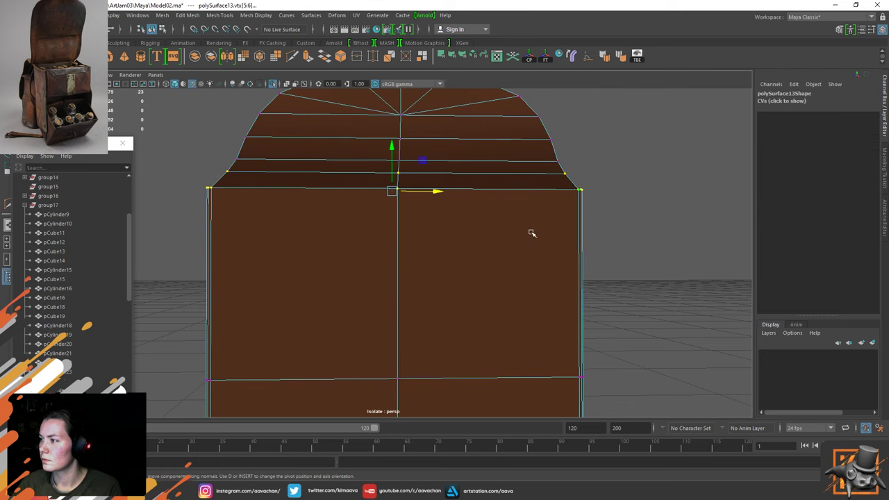
pyautogui.keyDown('shift'); pyautogui.moveTo(418, 233); pyautogui.dragTo(530, 177, button='right'); pyautogui.keyUp('shift')
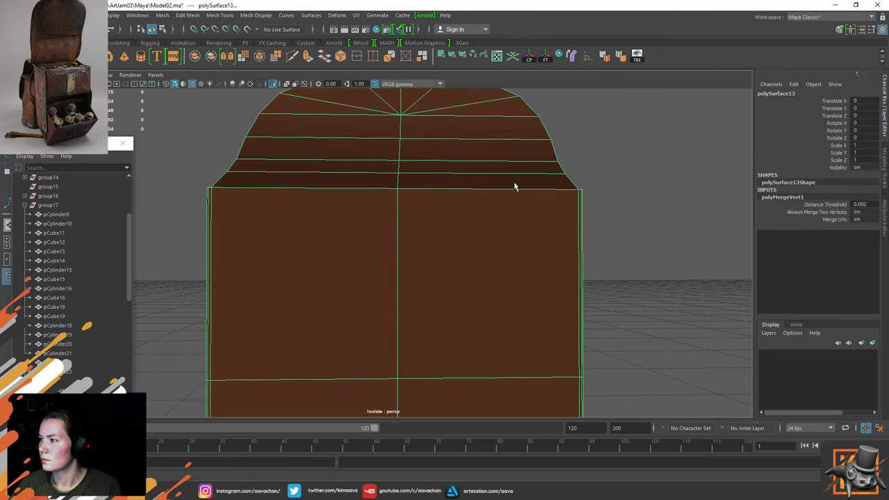
pyautogui.hotkey('alt', 'shift', 'd')
pyautogui.press('w')
# Examine the merged pouch in smooth preview, isolated and within the whole bag, and return it to the unsmoothed display in isolation
pyautogui.keyDown('alt'); pyautogui.moveTo(264, 245); pyautogui.dragTo(343, 262); pyautogui.keyUp('alt')
pyautogui.press('3')
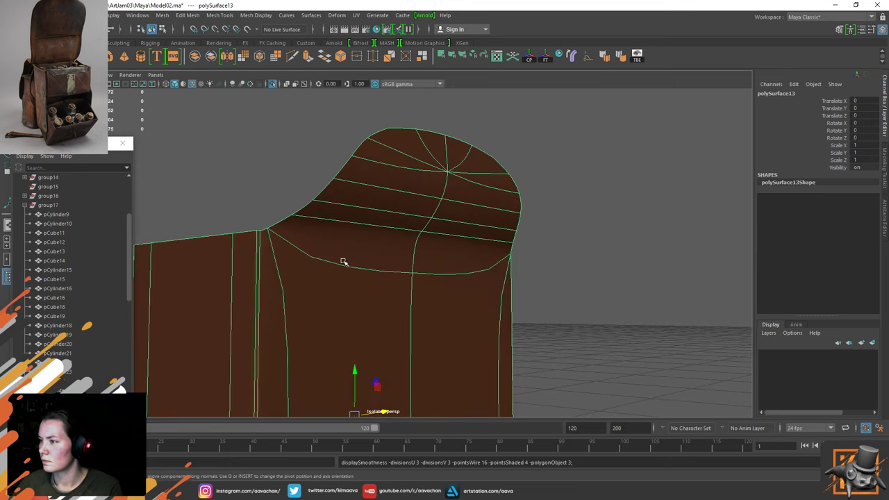
pyautogui.click(566, 241)
pyautogui.scroll(-5, 405, 347)
pyautogui.click(191, 84)
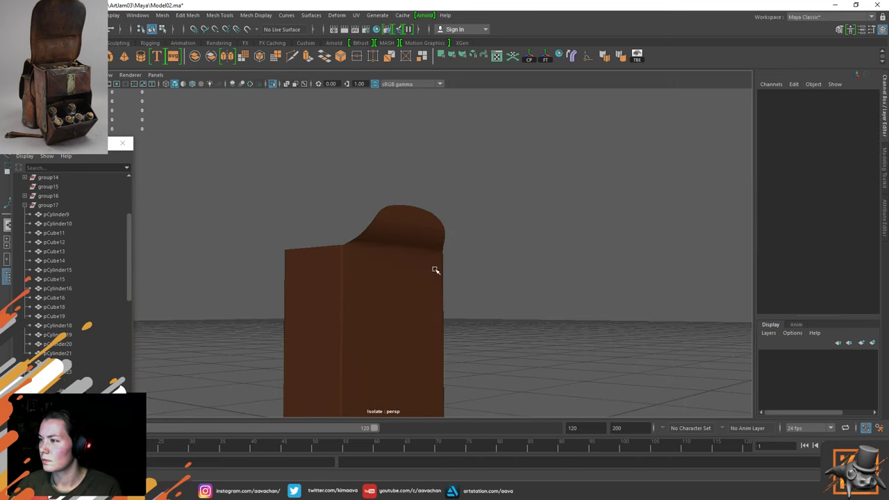
pyautogui.moveTo(434, 268)
pyautogui.keyDown('alt'); pyautogui.mouseDown()
pyautogui.moveTo(287, 274)
pyautogui.moveTo(490, 275)
pyautogui.moveTo(433, 278)
pyautogui.moveTo(444, 278)
pyautogui.mouseUp(); pyautogui.keyUp('alt')
pyautogui.hotkey('ctrl', '1')
pyautogui.scroll(6, 438, 278)
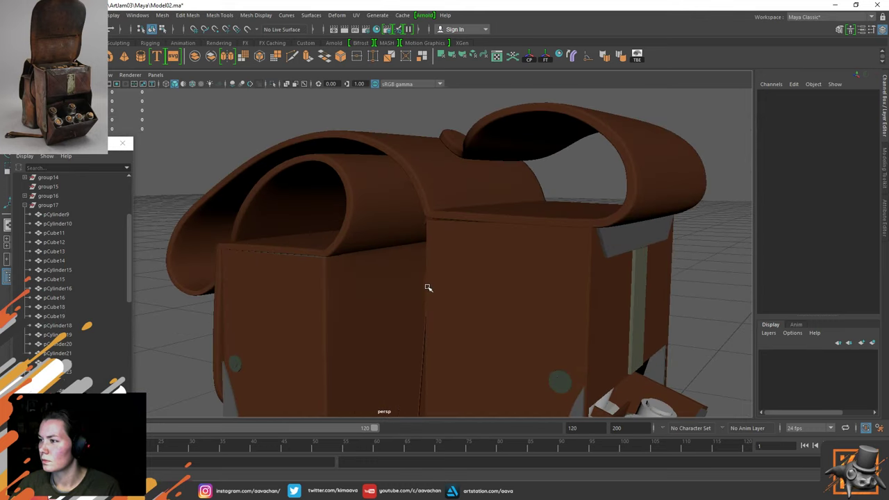
pyautogui.click(403, 295)
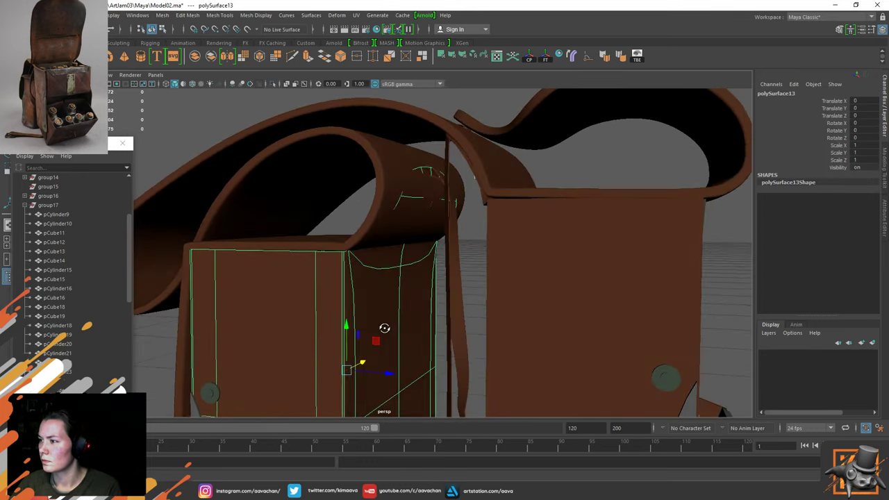
pyautogui.hotkey('ctrl', '1')
pyautogui.keyDown('alt'); pyautogui.moveTo(294, 278); pyautogui.dragTo(298, 264); pyautogui.keyUp('alt')
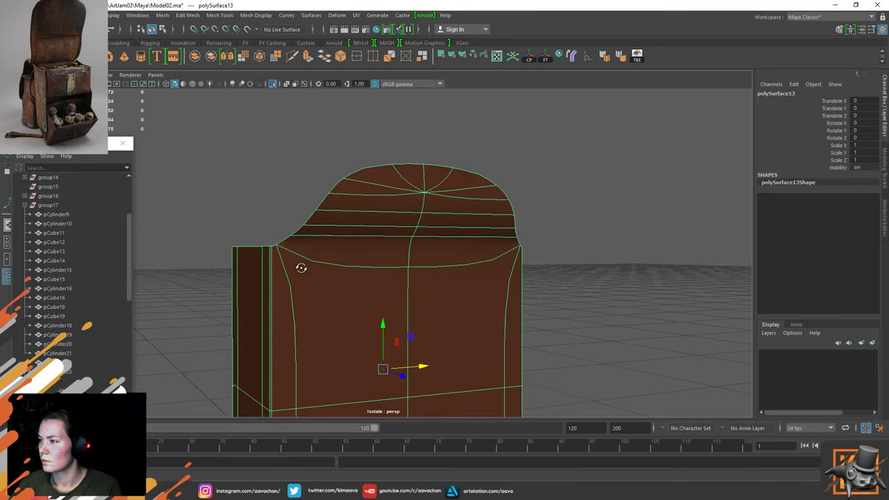
pyautogui.press('1')
pyautogui.scroll(3, 325, 250)
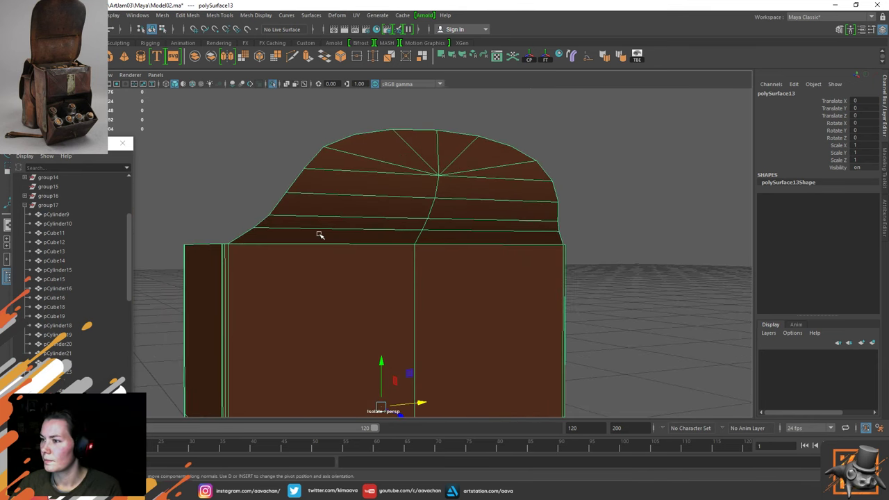
pyautogui.keyDown('shift'); pyautogui.moveTo(317, 246); pyautogui.dragTo(262, 232, button='right'); pyautogui.keyUp('shift')
pyautogui.click(234, 241)
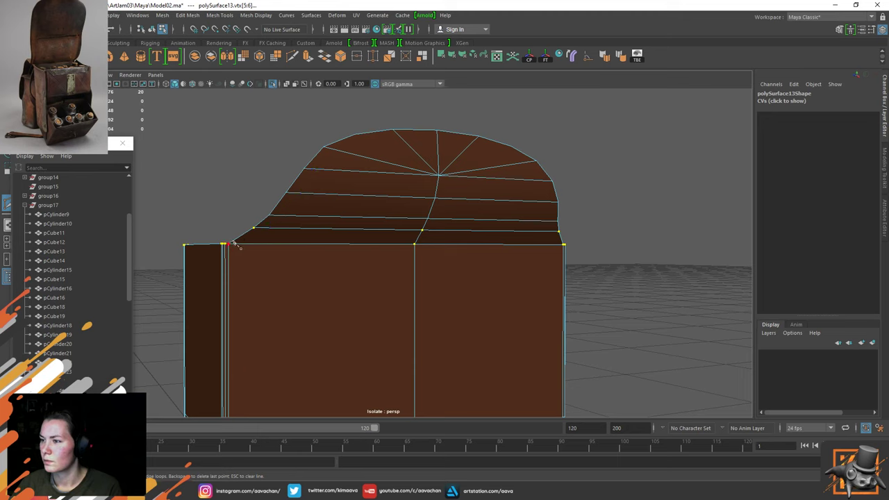
pyautogui.press('w')
pyautogui.moveTo(240, 224); pyautogui.dragTo(335, 154, button='right')
pyautogui.click(284, 179)
pyautogui.click(285, 266)
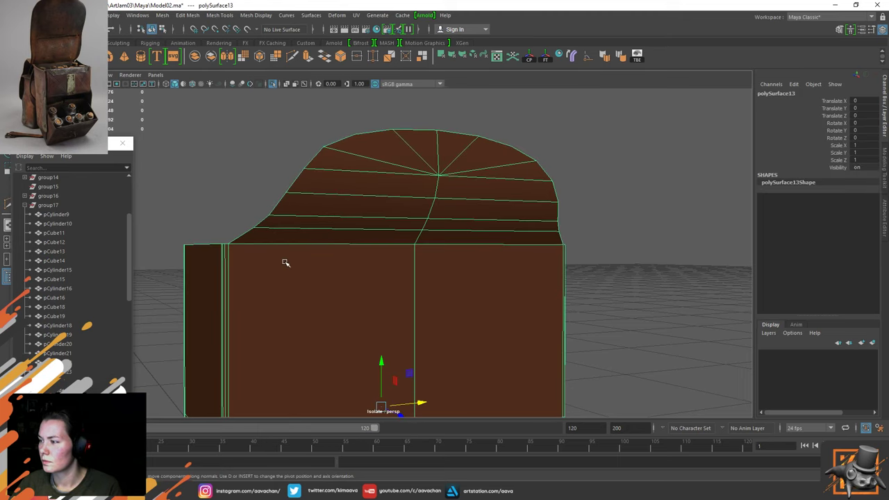
# Soften the horizontal edge loop where the curved piece joins the pouch body, and exit isolation to show the whole bag
pyautogui.moveTo(285, 263); pyautogui.dragTo(297, 224, button='right')
pyautogui.doubleClick(305, 243)
pyautogui.click(621, 61)
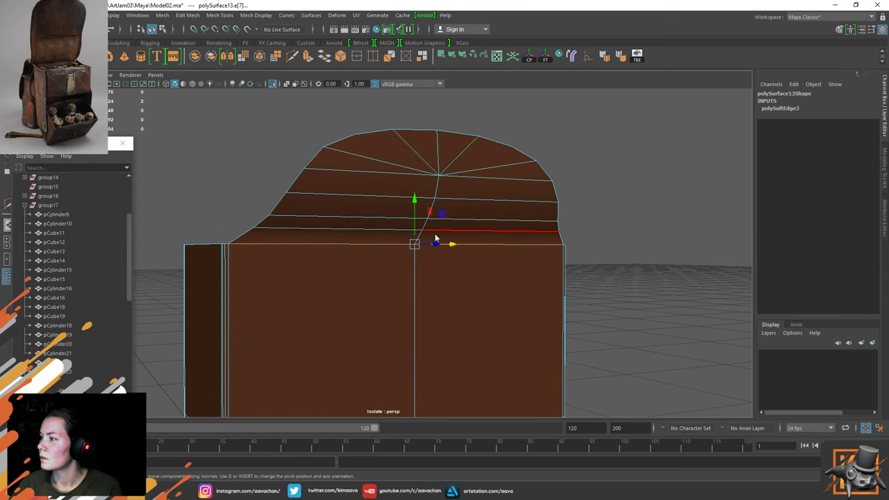
pyautogui.moveTo(435, 238); pyautogui.dragTo(500, 194, button='right')
pyautogui.click(607, 236)
pyautogui.click(466, 266)
pyautogui.scroll(-3, 576, 267)
pyautogui.click(569, 284)
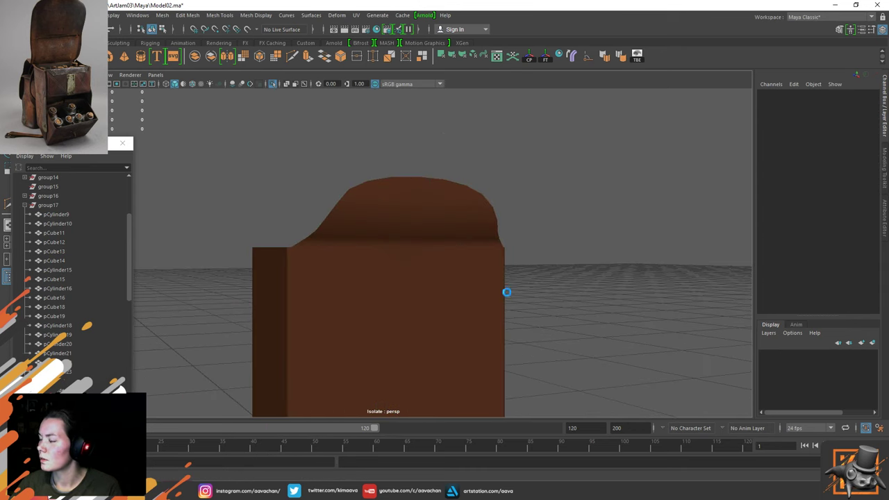
pyautogui.hotkey('ctrl', '1')
# Examine the pouch body from its sides, underside and open interior, both isolated and in place within the bag
pyautogui.keyDown('alt'); pyautogui.moveTo(506, 291); pyautogui.dragTo(389, 276); pyautogui.keyUp('alt')
pyautogui.click(310, 269)
pyautogui.scroll(3, 363, 269)
pyautogui.click(348, 207)
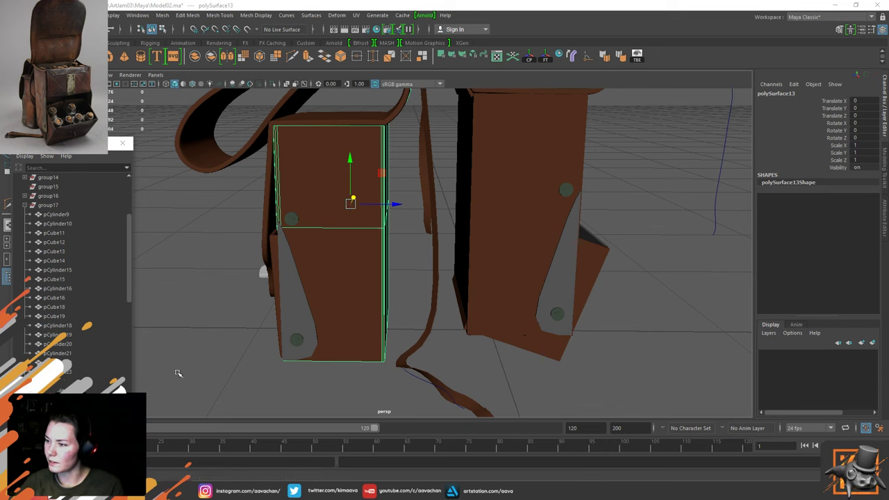
pyautogui.scroll(-2, 221, 351)
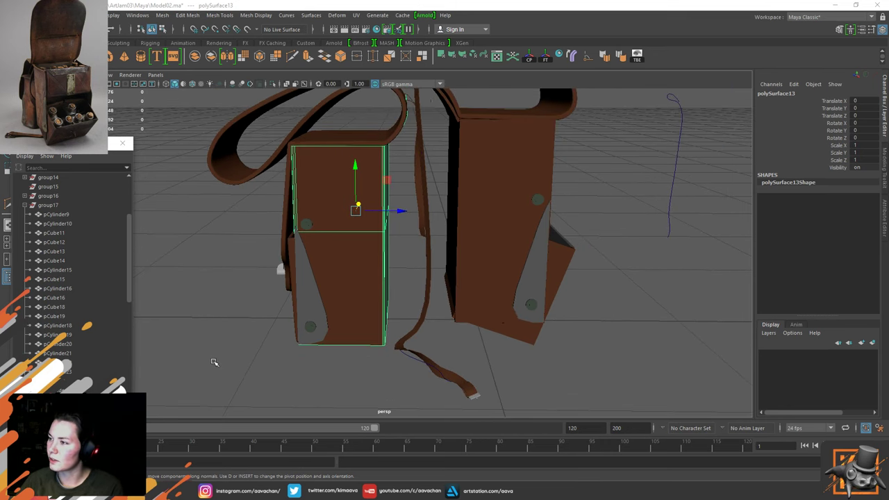
pyautogui.scroll(1, 214, 362)
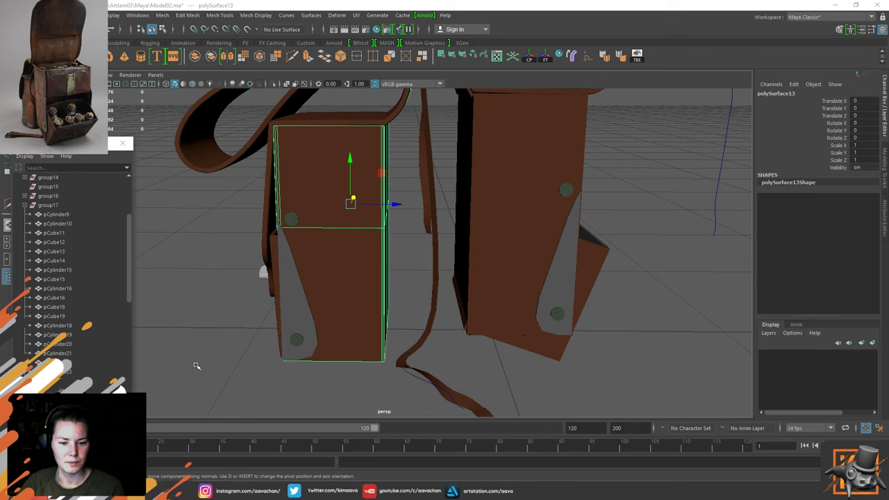
pyautogui.scroll(4, 292, 294)
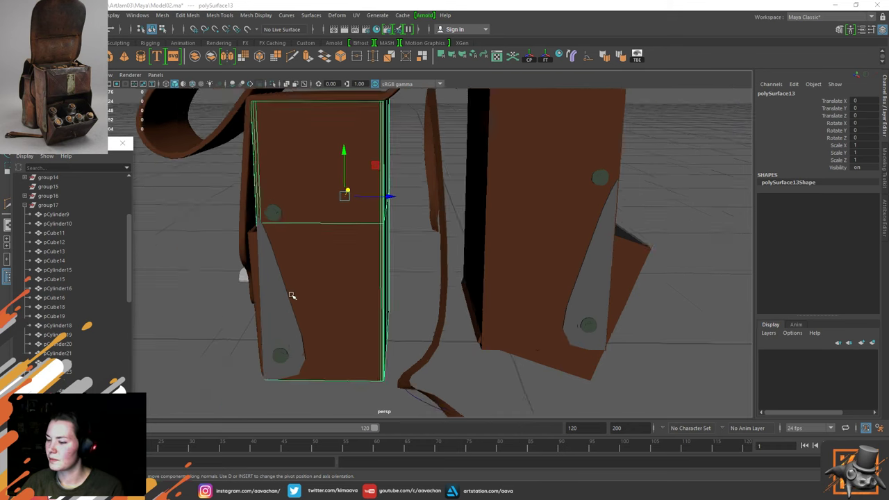
pyautogui.keyDown('alt'); pyautogui.moveTo(391, 238); pyautogui.dragTo(423, 294); pyautogui.keyUp('alt')
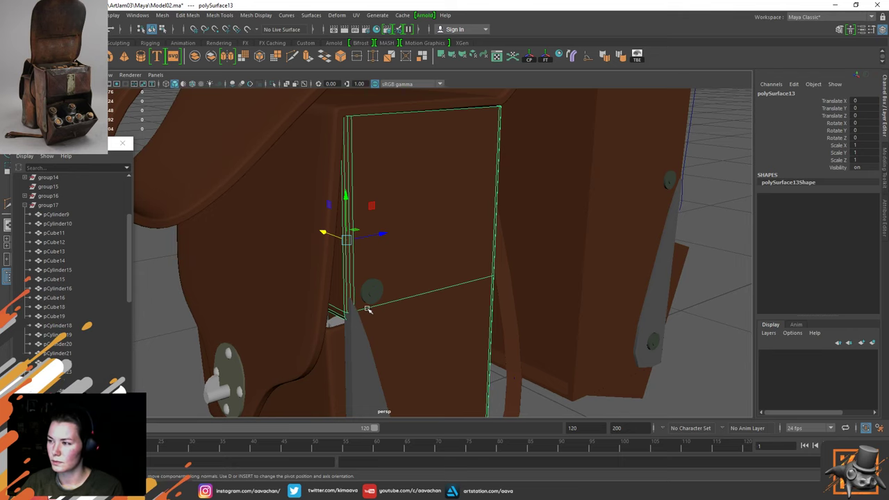
pyautogui.keyDown('alt'); pyautogui.moveTo(452, 294); pyautogui.dragTo(413, 302); pyautogui.keyUp('alt')
pyautogui.scroll(-5, 442, 319)
pyautogui.keyDown('alt'); pyautogui.moveTo(472, 338); pyautogui.dragTo(448, 334); pyautogui.keyUp('alt')
pyautogui.hotkey('ctrl', '1')
pyautogui.keyDown('alt'); pyautogui.moveTo(284, 309); pyautogui.dragTo(314, 312); pyautogui.keyUp('alt')
pyautogui.hotkey('ctrl', '1')
pyautogui.keyDown('alt'); pyautogui.moveTo(370, 304); pyautogui.dragTo(424, 271); pyautogui.keyUp('alt')
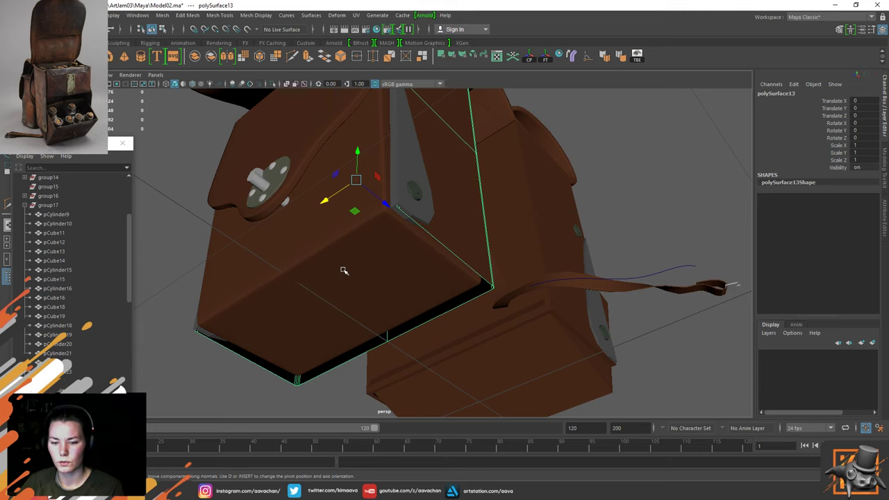
pyautogui.keyDown('alt'); pyautogui.moveTo(414, 252); pyautogui.dragTo(369, 288); pyautogui.keyUp('alt')
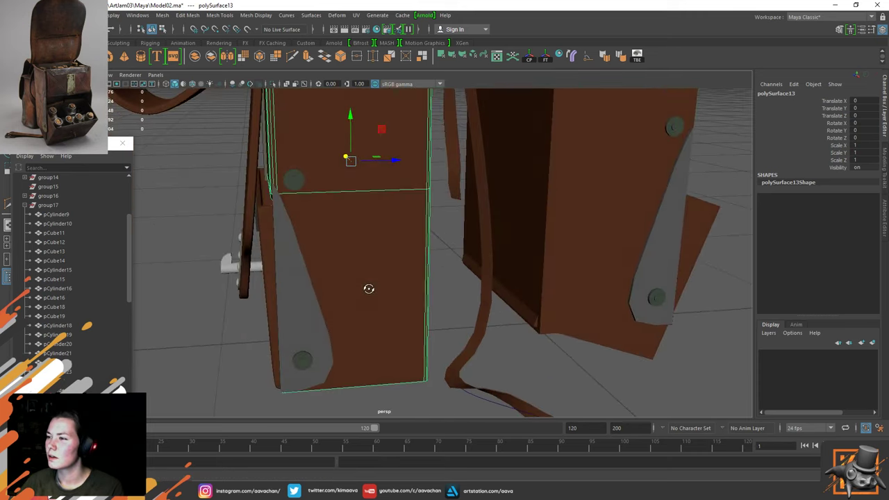
pyautogui.keyDown('alt'); pyautogui.moveTo(382, 210); pyautogui.dragTo(373, 285, button='middle'); pyautogui.keyUp('alt')
pyautogui.keyDown('alt'); pyautogui.moveTo(321, 282); pyautogui.dragTo(324, 220); pyautogui.keyUp('alt')
pyautogui.hotkey('ctrl', '1')
pyautogui.keyDown('alt'); pyautogui.moveTo(329, 185); pyautogui.dragTo(351, 199); pyautogui.keyUp('alt')
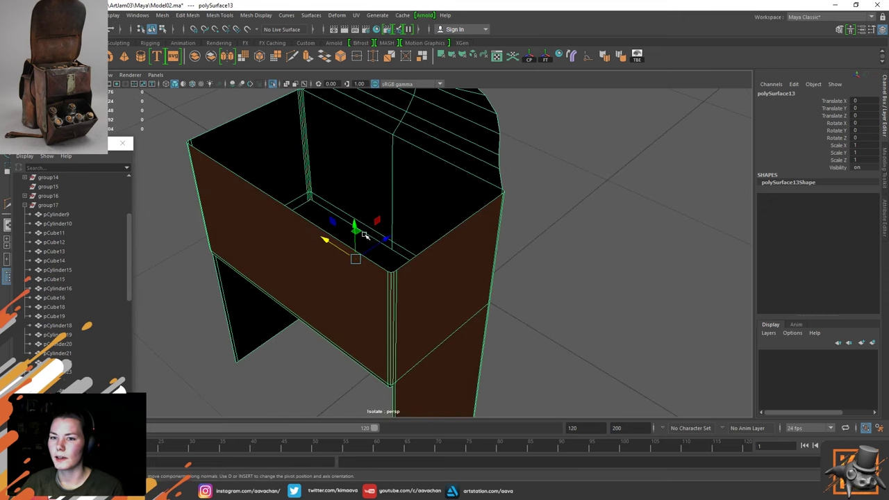
pyautogui.hotkey('ctrl', '1')
pyautogui.keyDown('alt'); pyautogui.moveTo(363, 245); pyautogui.dragTo(481, 219); pyautogui.keyUp('alt')
pyautogui.scroll(5, 384, 258)
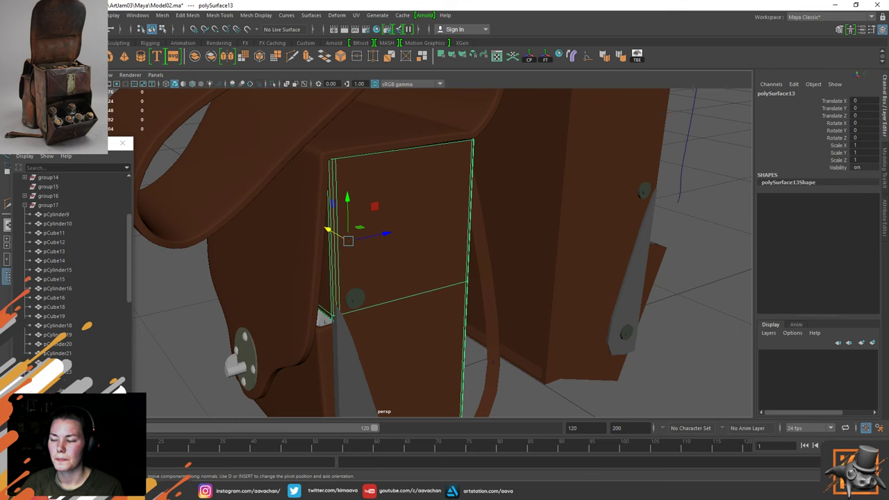
pyautogui.scroll(-5, 391, 229)
pyautogui.keyDown('alt'); pyautogui.moveTo(387, 275); pyautogui.dragTo(330, 266); pyautogui.keyUp('alt')
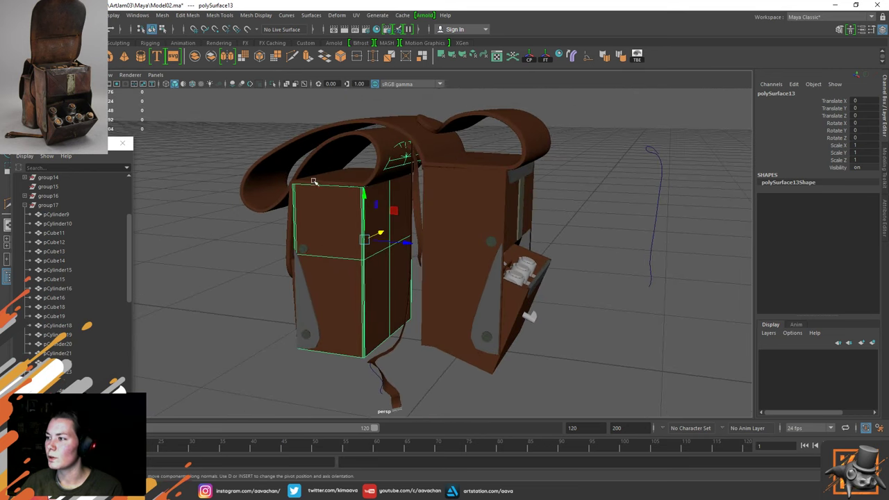
# Inspect the leather flap over both pouches and compare the whole bag with the reference photographs
pyautogui.click(455, 159)
pyautogui.keyDown('alt'); pyautogui.moveTo(493, 179); pyautogui.dragTo(528, 275); pyautogui.keyUp('alt')
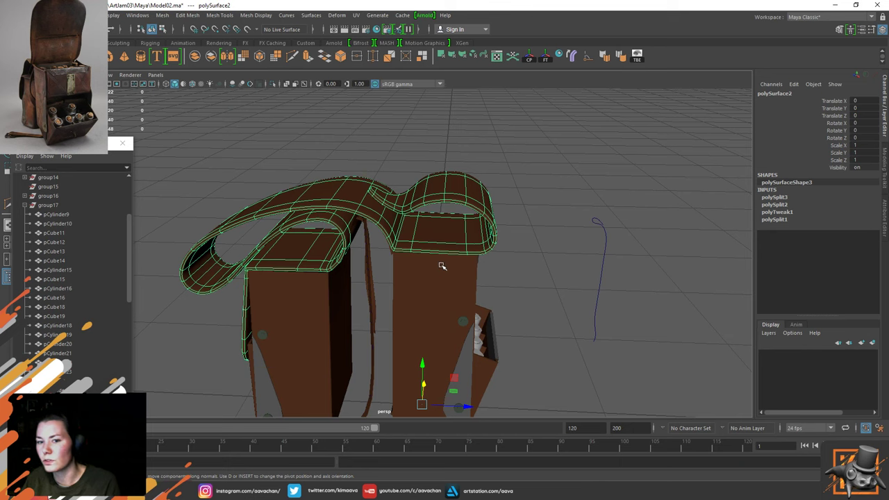
pyautogui.keyDown('alt'); pyautogui.moveTo(603, 321); pyautogui.dragTo(523, 302); pyautogui.keyUp('alt')
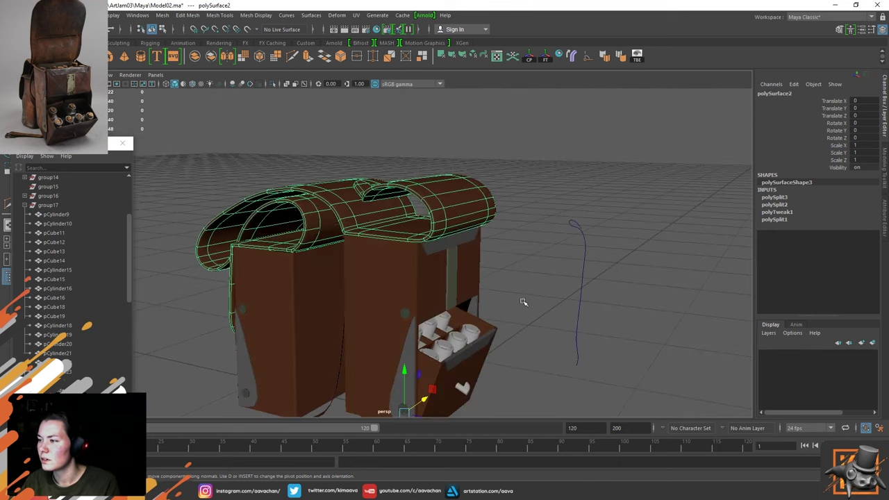
pyautogui.click(524, 301)
pyautogui.scroll(-5, 508, 301)
pyautogui.moveTo(571, 262)
pyautogui.keyDown('alt'); pyautogui.mouseDown()
pyautogui.moveTo(394, 262)
pyautogui.moveTo(599, 263)
pyautogui.moveTo(560, 265)
pyautogui.mouseUp(); pyautogui.keyUp('alt')
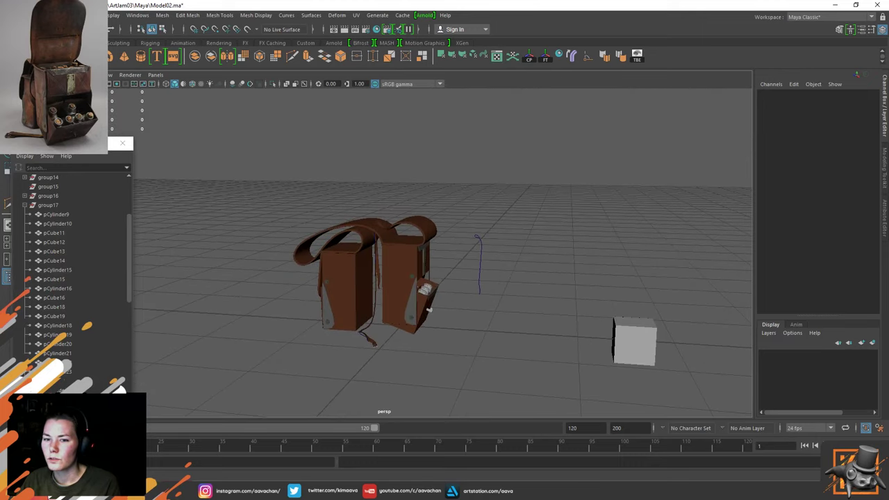
pyautogui.moveTo(0, 306); pyautogui.dragTo(691, 310, button='right')
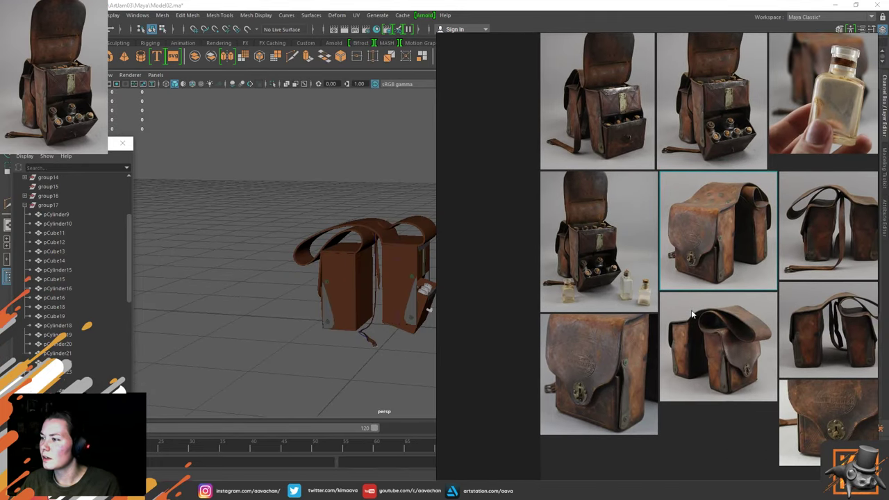
pyautogui.keyDown('alt'); pyautogui.moveTo(336, 301); pyautogui.dragTo(252, 305, button='middle'); pyautogui.keyUp('alt')
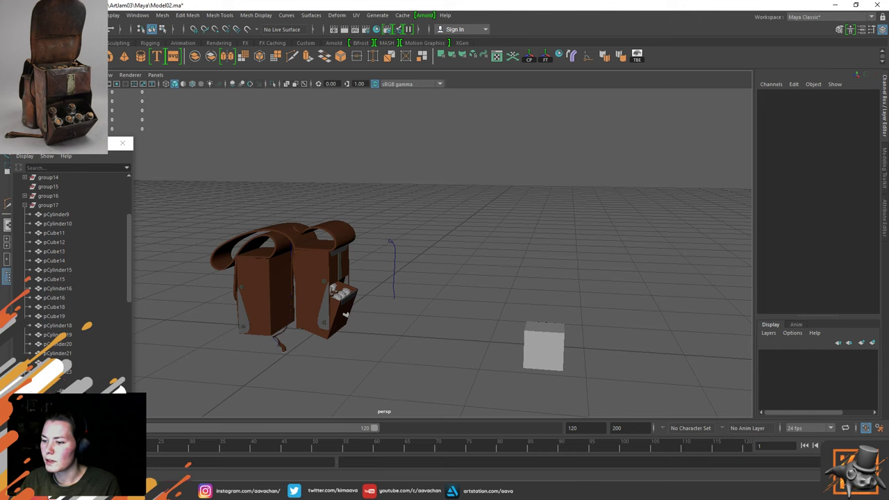
pyautogui.hotkey('alt', 'Tab')
pyautogui.moveTo(623, 258); pyautogui.dragTo(585, 251)
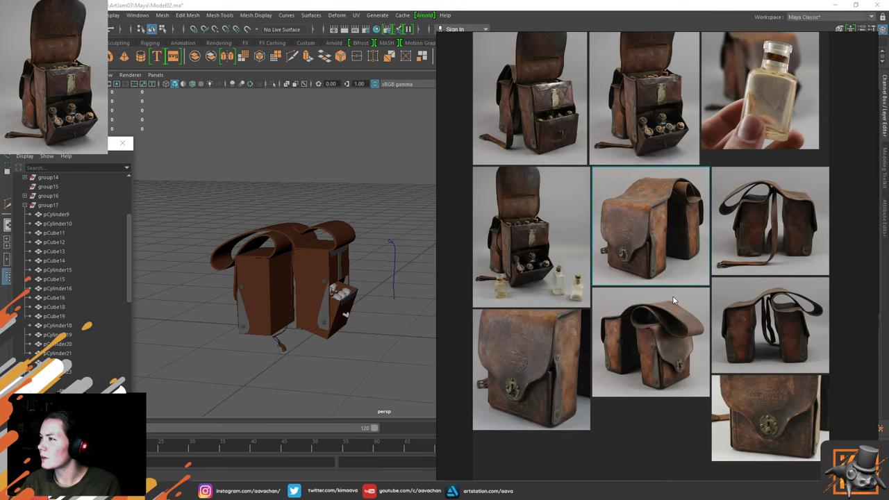
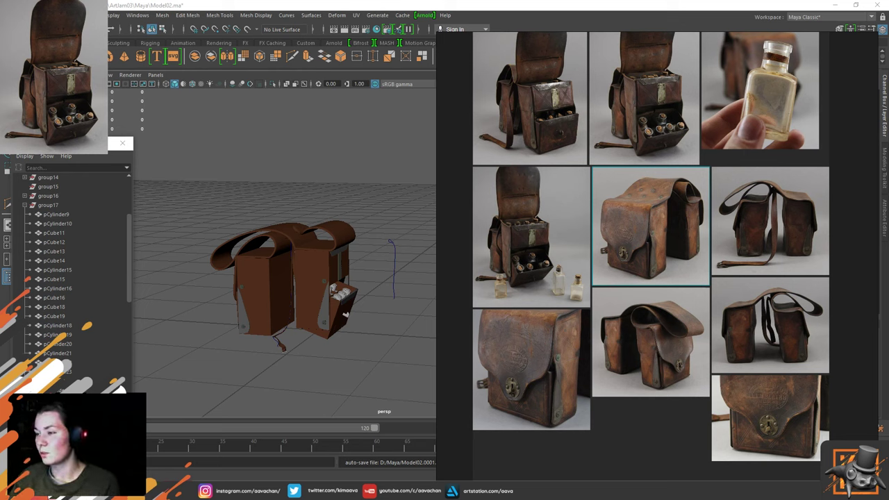
# Return to the 3D model, select the leather flap and view how it sits on both pouches
pyautogui.click(268, 239)
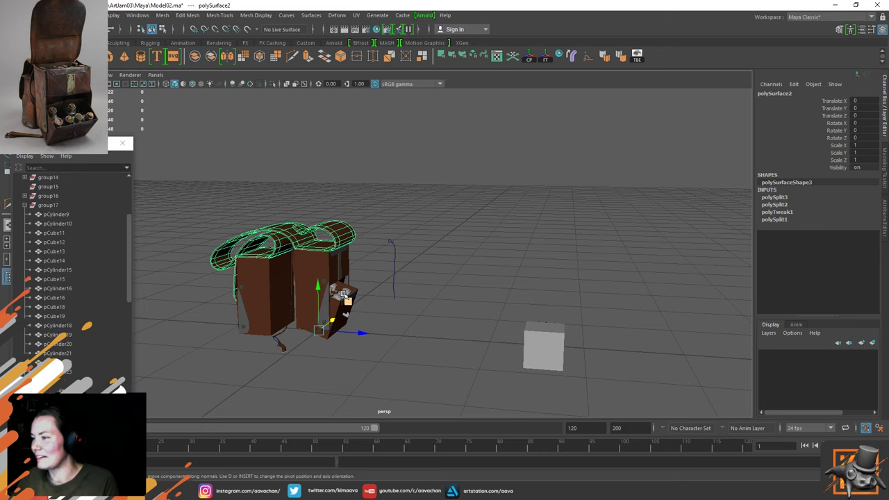
pyautogui.scroll(5, 359, 278)
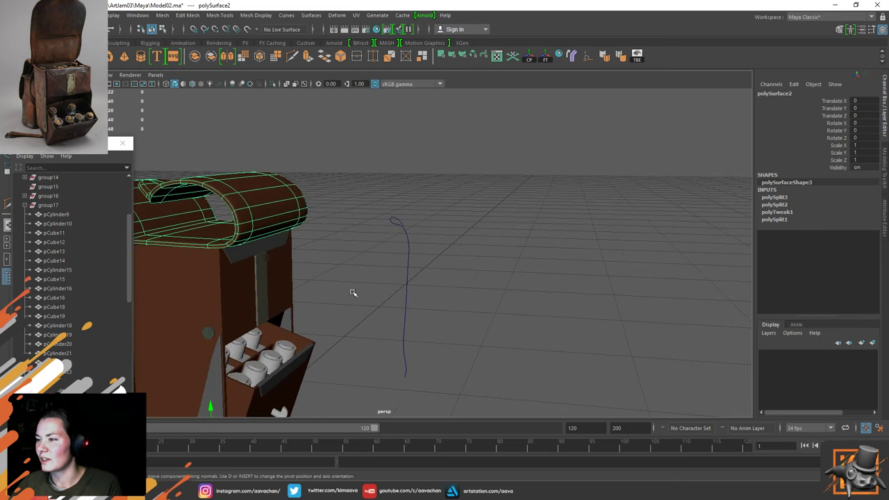
pyautogui.keyDown('alt'); pyautogui.moveTo(383, 288); pyautogui.dragTo(536, 273); pyautogui.keyUp('alt')
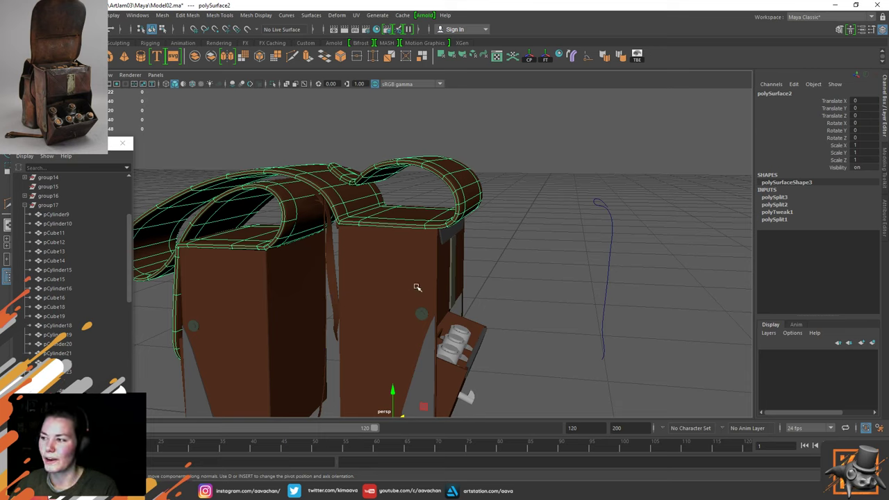
# Examine how the leather flap wraps over both pouches, in perspective and in side profile
pyautogui.click(522, 195)
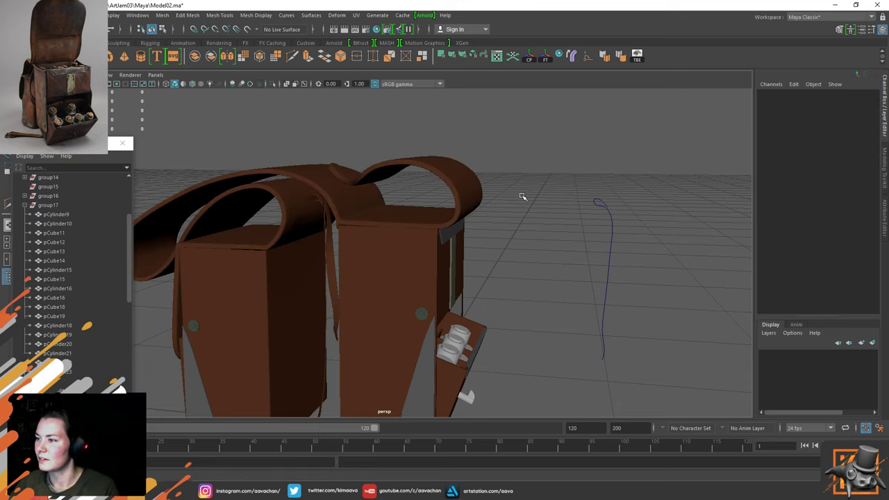
pyautogui.click(341, 200)
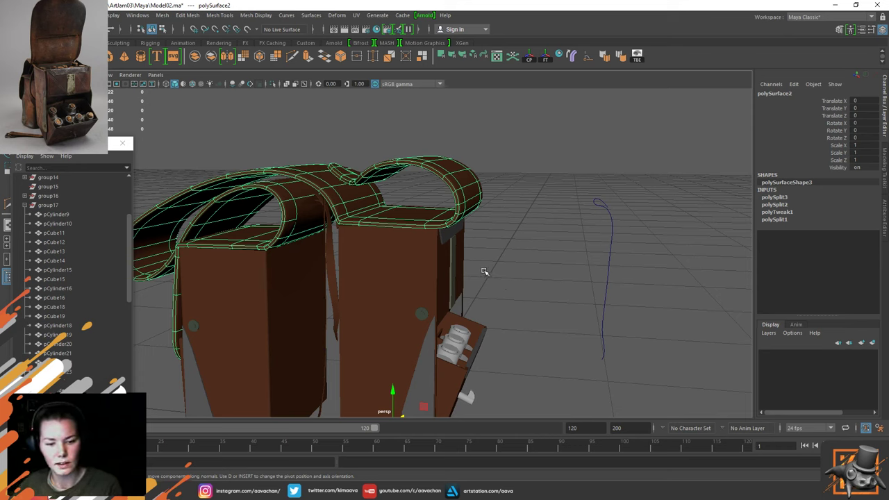
pyautogui.keyDown('alt'); pyautogui.moveTo(409, 271); pyautogui.dragTo(407, 268, button='middle'); pyautogui.keyUp('alt')
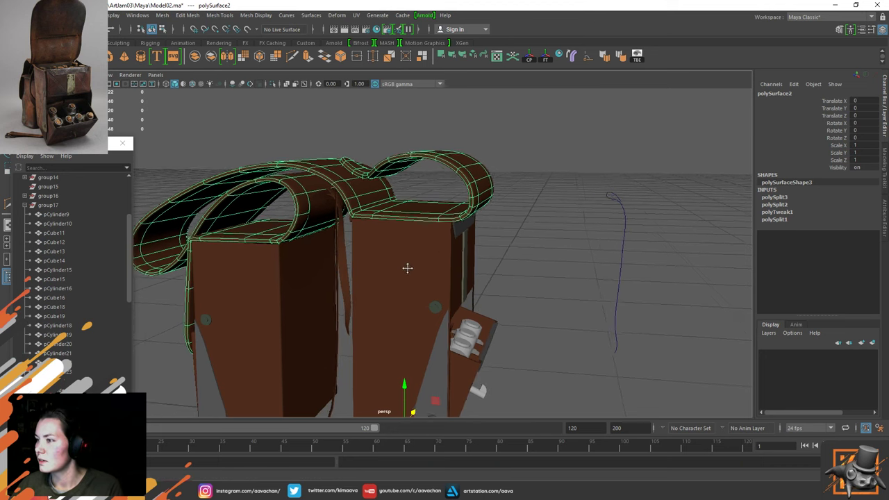
pyautogui.keyDown('alt'); pyautogui.moveTo(407, 268); pyautogui.dragTo(435, 295); pyautogui.keyUp('alt')
pyautogui.keyDown('alt'); pyautogui.moveTo(415, 250); pyautogui.dragTo(486, 247); pyautogui.keyUp('alt')
pyautogui.press('space')
pyautogui.scroll(-3, 438, 250)
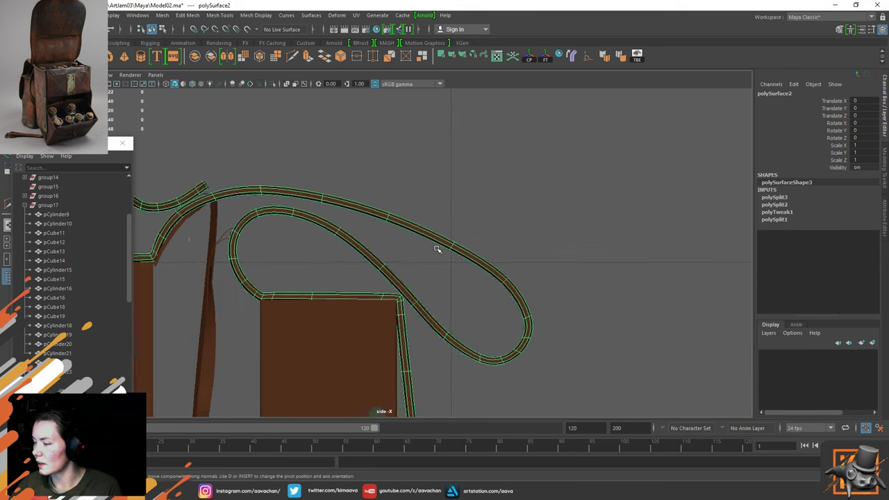
pyautogui.keyDown('alt'); pyautogui.moveTo(297, 253); pyautogui.dragTo(405, 252, button='middle'); pyautogui.keyUp('alt')
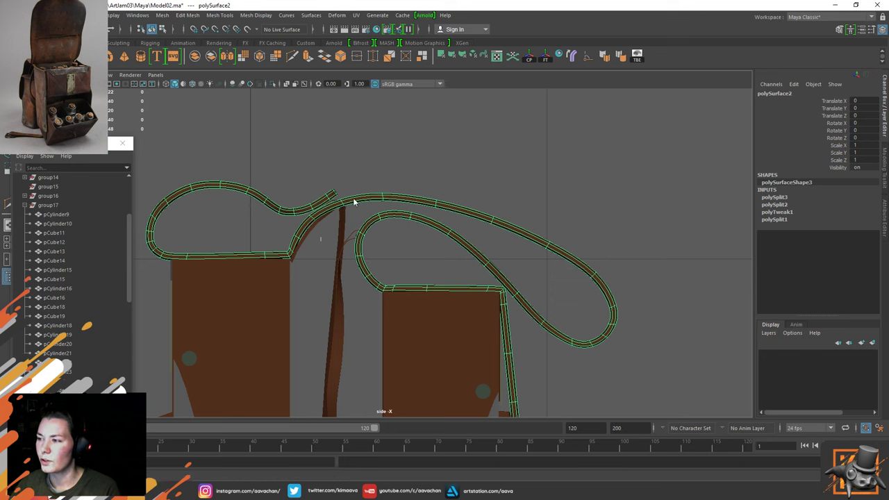
pyautogui.click(416, 201)
pyautogui.click(417, 201)
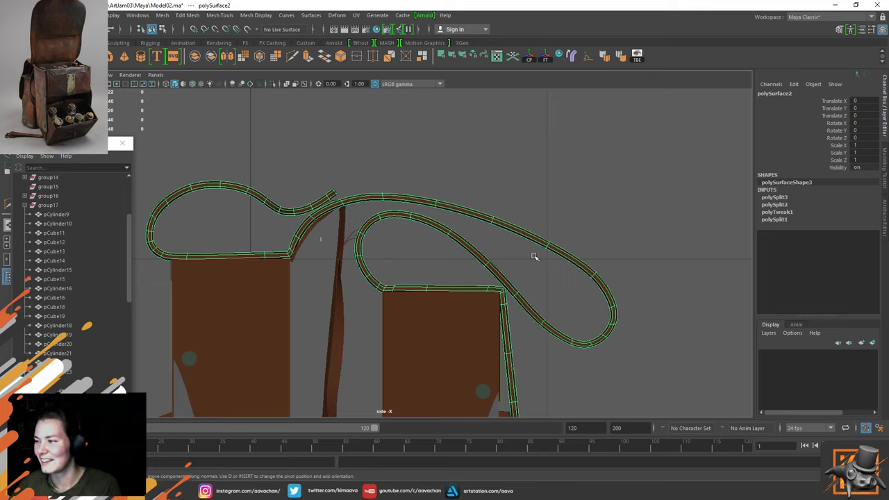
# Deselect the flap and inspect the whole bag in perspective from its front and side
pyautogui.click(617, 246)
pyautogui.press('space')
pyautogui.moveTo(452, 260); pyautogui.dragTo(452, 222)
pyautogui.keyDown('alt'); pyautogui.moveTo(566, 268); pyautogui.dragTo(355, 257); pyautogui.keyUp('alt')
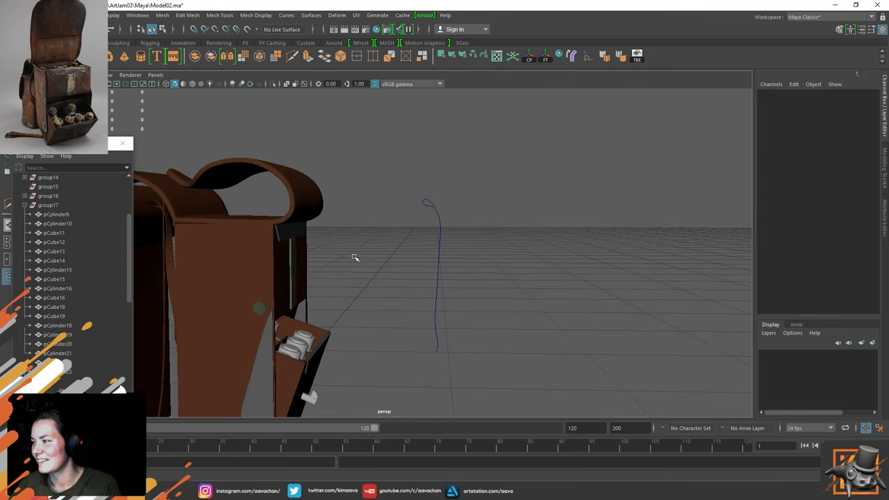
pyautogui.keyDown('alt'); pyautogui.moveTo(528, 226); pyautogui.dragTo(407, 241); pyautogui.keyUp('alt')
pyautogui.click(375, 250)
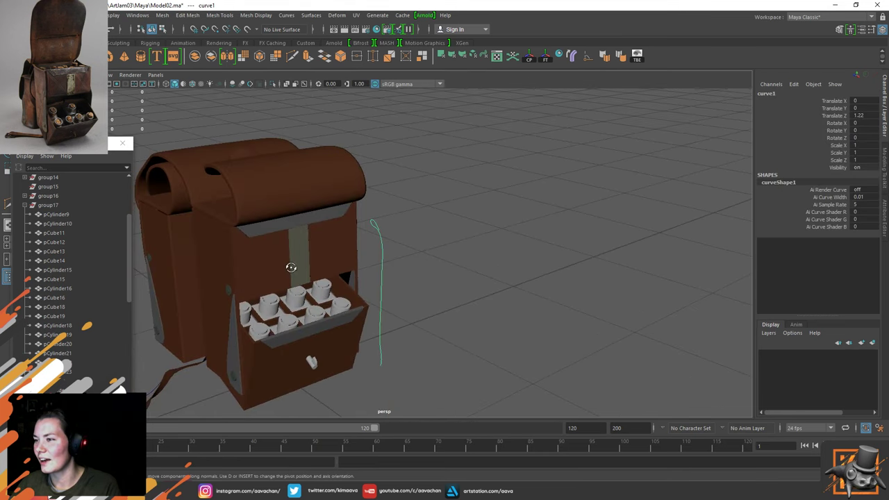
pyautogui.keyDown('alt'); pyautogui.moveTo(292, 268); pyautogui.dragTo(382, 299); pyautogui.keyUp('alt')
pyautogui.click(506, 284)
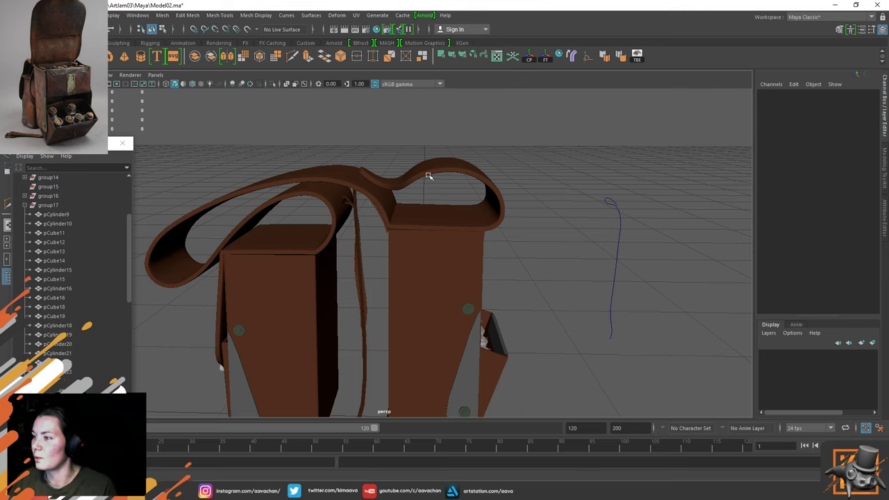
# Examine the lower side plates, rivets and strap between the pouches up close
pyautogui.scroll(3, 401, 233)
pyautogui.keyDown('alt'); pyautogui.moveTo(395, 308); pyautogui.dragTo(511, 164, button='middle'); pyautogui.keyUp('alt')
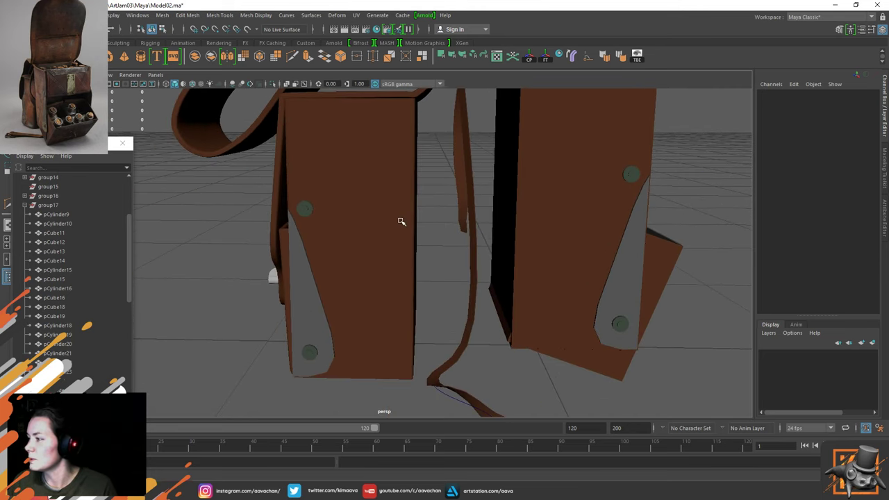
pyautogui.moveTo(506, 188)
pyautogui.keyDown('alt'); pyautogui.mouseDown()
pyautogui.moveTo(484, 188)
pyautogui.moveTo(495, 188)
pyautogui.mouseUp(); pyautogui.keyUp('alt')
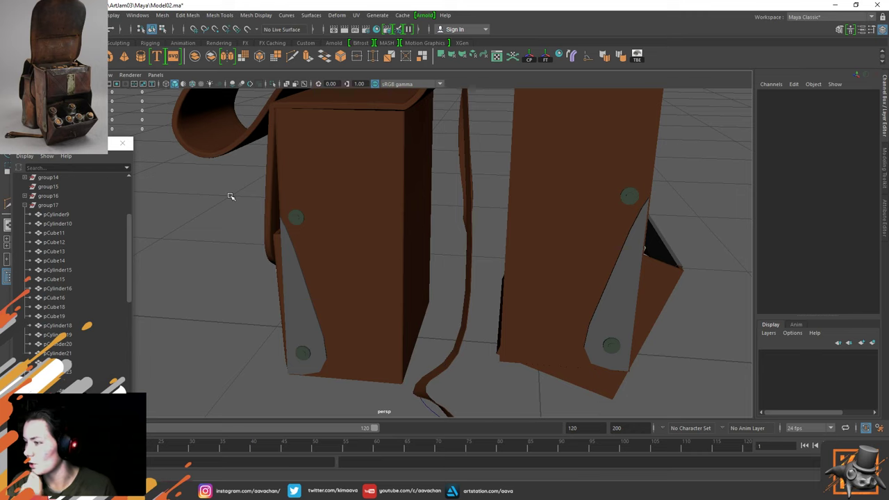
pyautogui.scroll(3, 281, 310)
pyautogui.keyDown('alt'); pyautogui.moveTo(277, 312); pyautogui.dragTo(344, 279); pyautogui.keyUp('alt')
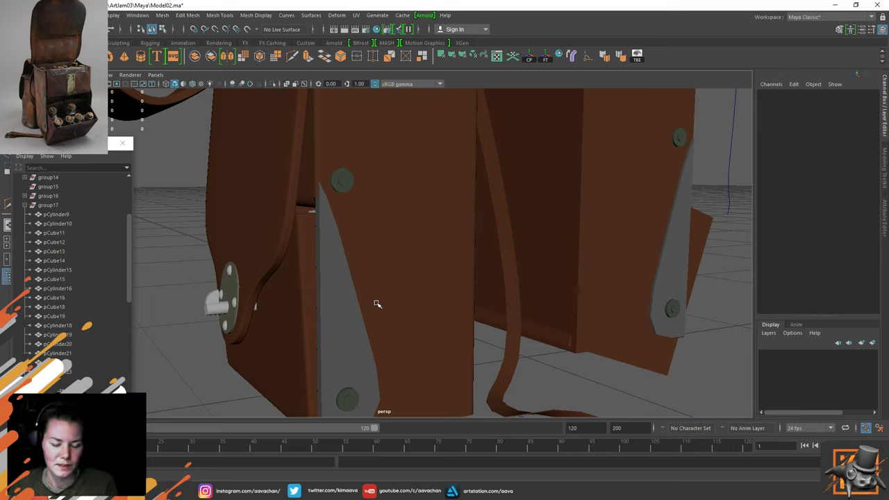
pyautogui.scroll(-3, 389, 313)
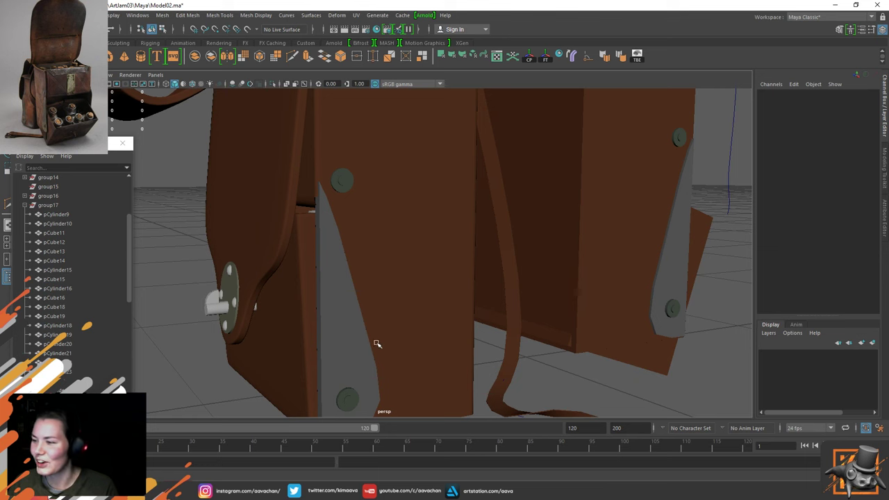
pyautogui.scroll(-3, 302, 270)
pyautogui.keyDown('alt'); pyautogui.moveTo(377, 262); pyautogui.dragTo(407, 323); pyautogui.keyUp('alt')
# Duplicate the leather flap, hide the copy and select the remaining flap
pyautogui.click(394, 245)
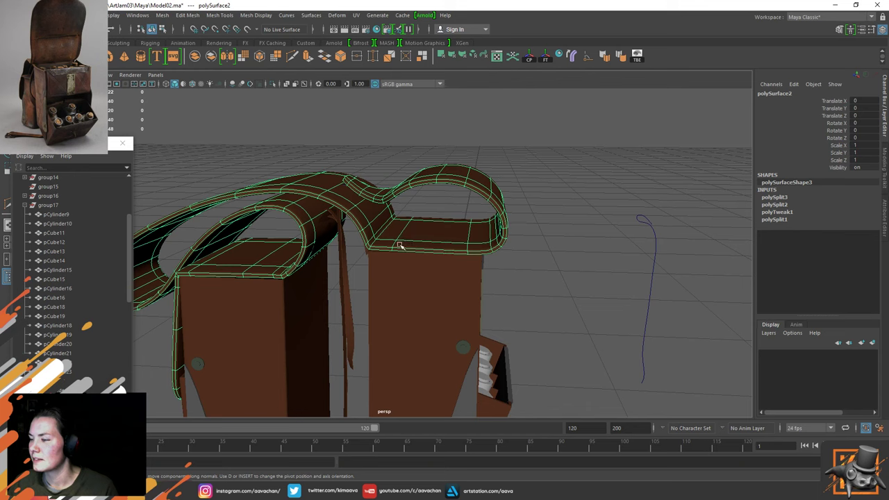
pyautogui.hotkey('ctrl', 'd')
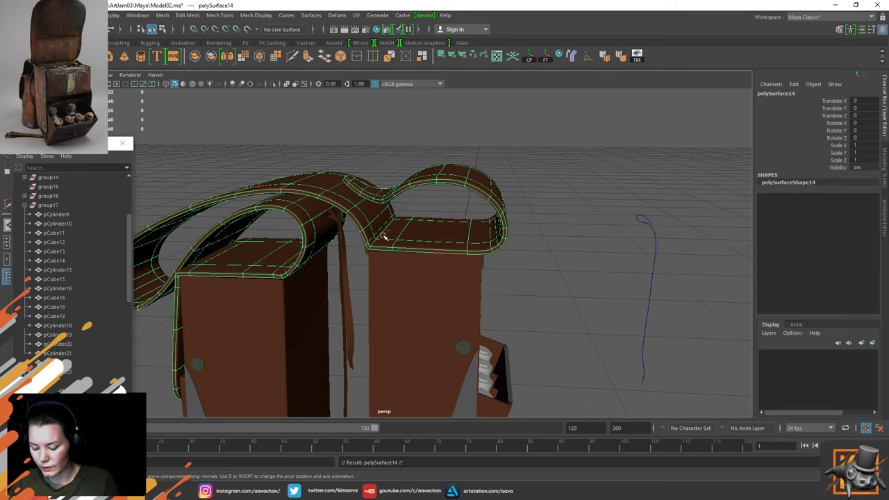
pyautogui.hotkey('ctrl', 'h')
pyautogui.click(354, 209)
# In the side view, delete the extra flap edge loops at the outer end of the flat section and around the outer corner
pyautogui.scroll(-5, 376, 248)
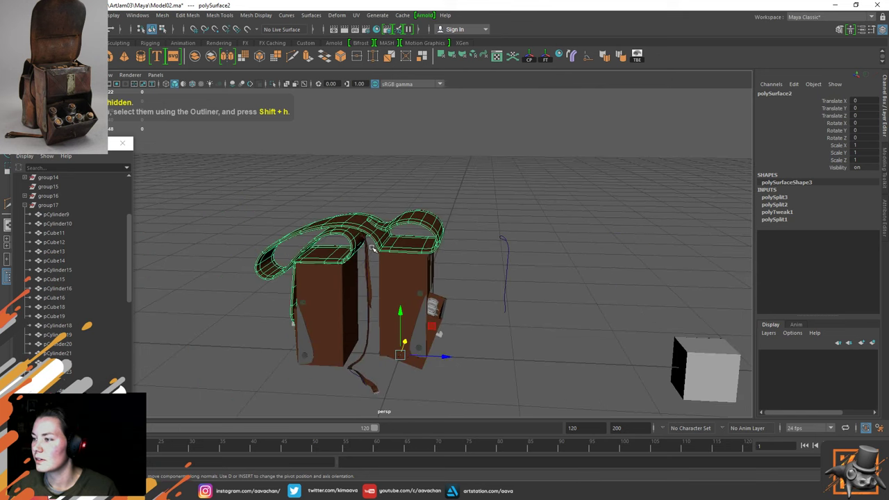
pyautogui.scroll(6, 372, 248)
pyautogui.press('space')
pyautogui.moveTo(411, 221); pyautogui.dragTo(442, 221)
pyautogui.keyDown('alt'); pyautogui.moveTo(218, 244); pyautogui.dragTo(397, 256, button='middle'); pyautogui.keyUp('alt')
pyautogui.scroll(5, 393, 251)
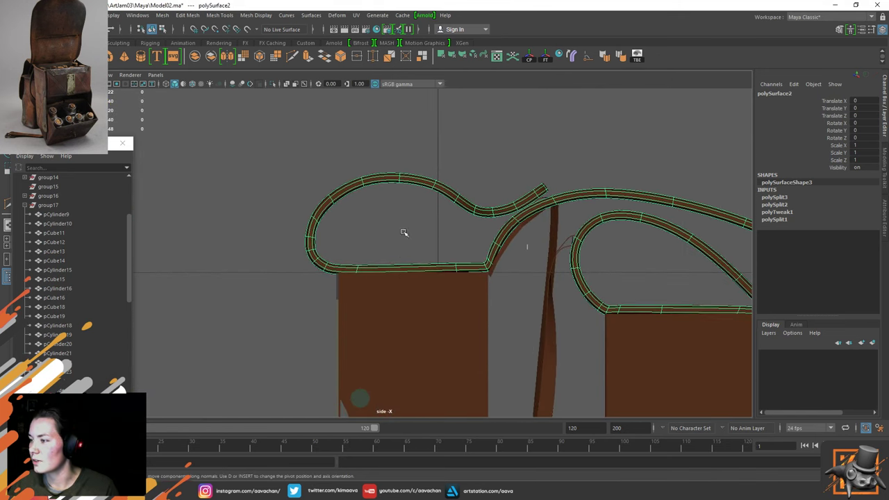
pyautogui.moveTo(347, 206); pyautogui.dragTo(346, 179, button='right')
pyautogui.keyDown('alt'); pyautogui.moveTo(436, 259); pyautogui.dragTo(379, 242, button='middle'); pyautogui.keyUp('alt')
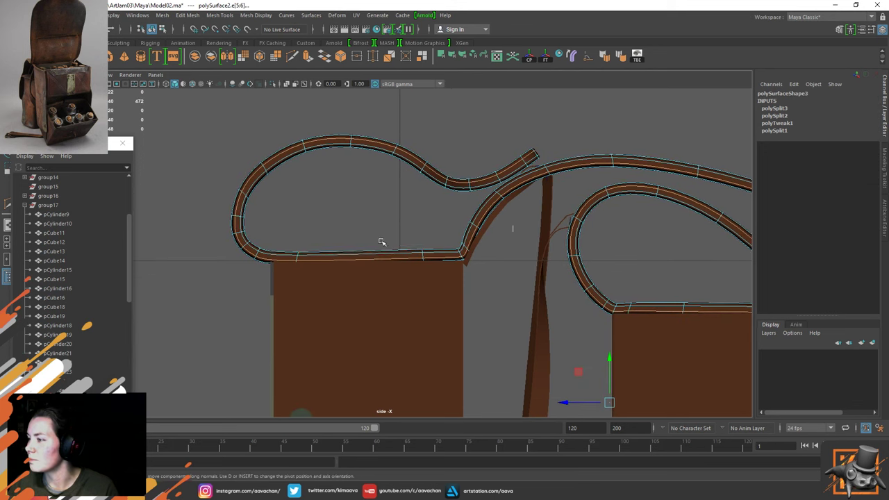
pyautogui.click(297, 257)
pyautogui.keyDown('shift'); pyautogui.moveTo(298, 257); pyautogui.dragTo(243, 254, button='right'); pyautogui.keyUp('shift')
pyautogui.click(245, 245)
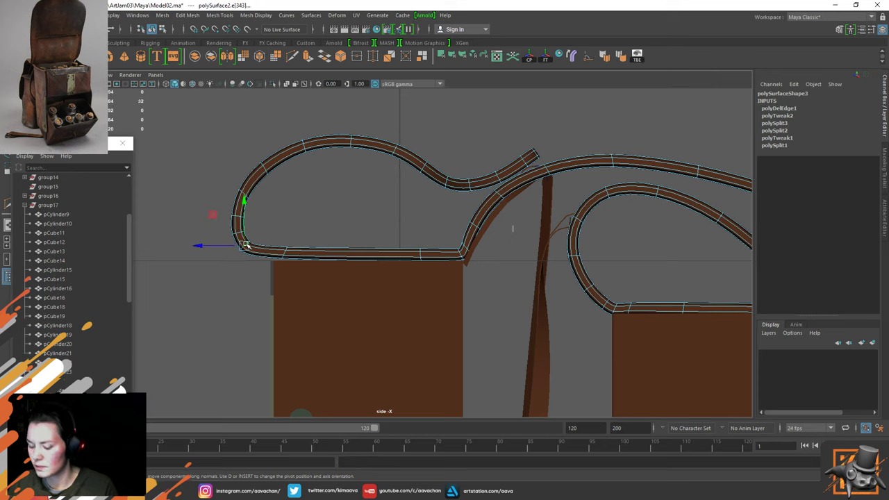
pyautogui.hotkey('ctrl', 'Delete')
pyautogui.click(243, 234)
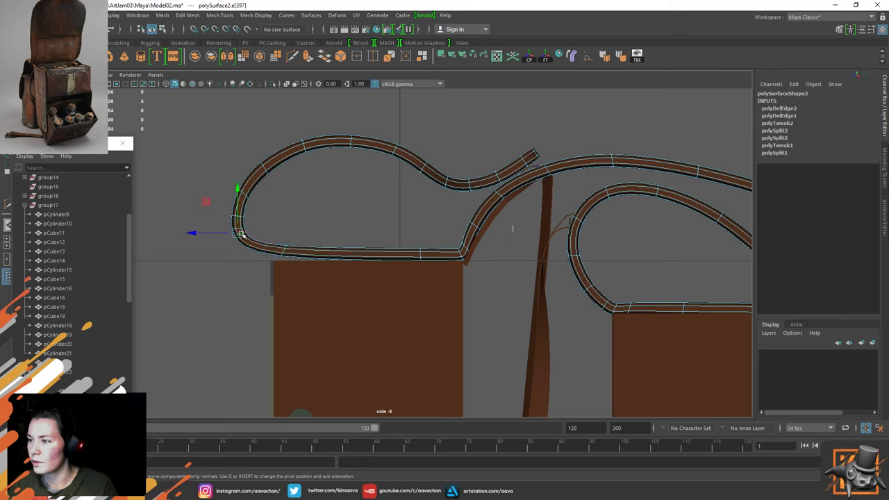
pyautogui.hotkey('ctrl', 'Delete')
pyautogui.click(243, 216)
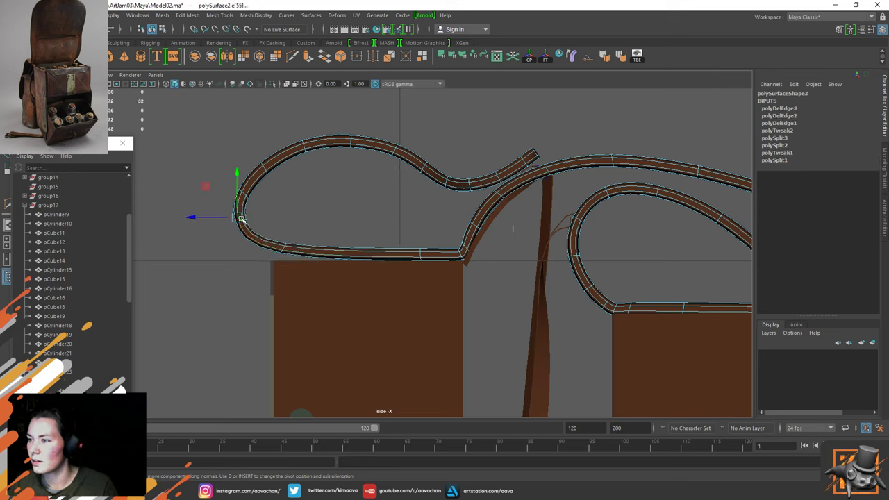
pyautogui.hotkey('ctrl', 'Delete')
pyautogui.hotkey('ctrl', 'z')
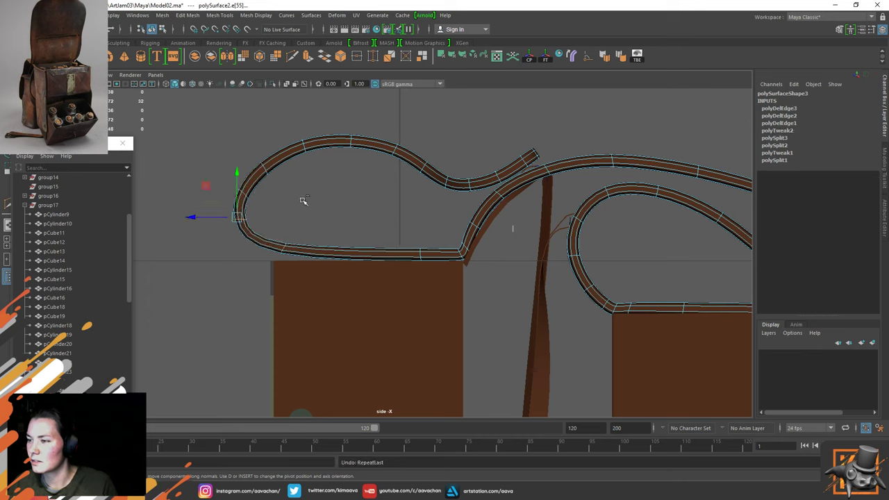
# Delete the edge loop near the flat section's inner end, then remove the flap faces lying on top of that pouch
pyautogui.click(425, 251)
pyautogui.hotkey('ctrl', 'Delete')
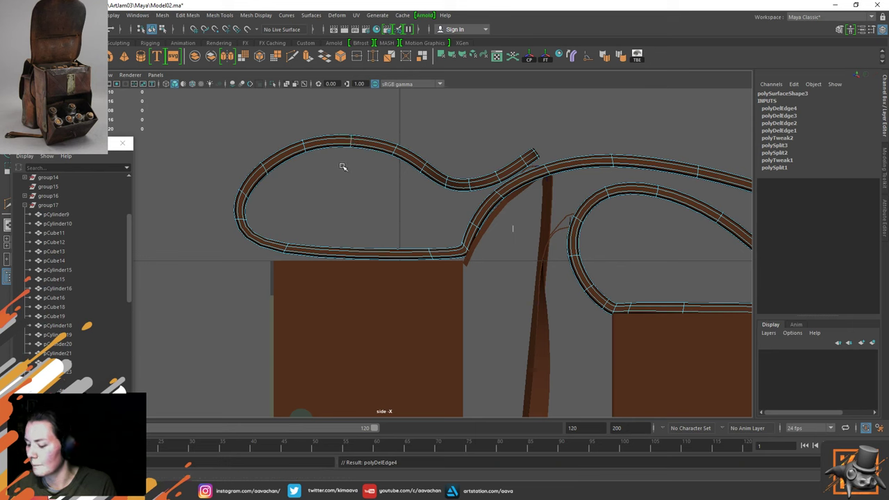
pyautogui.press('1')
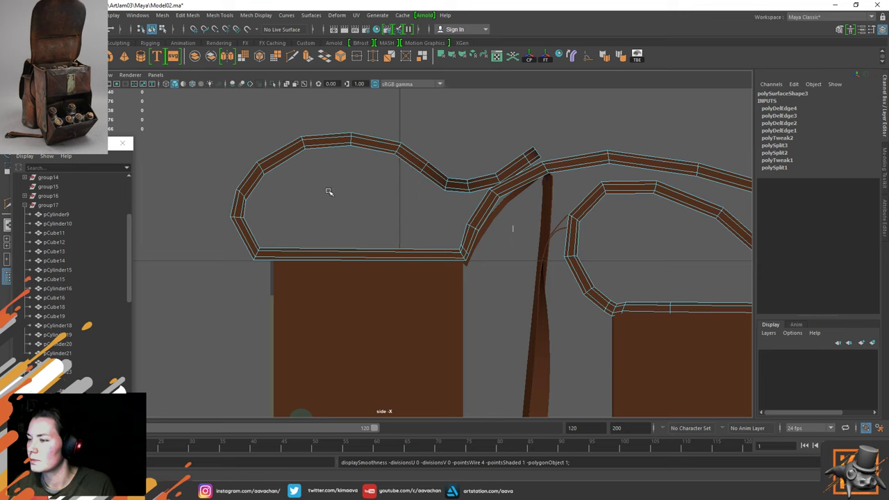
pyautogui.moveTo(325, 193); pyautogui.dragTo(307, 216, button='right')
pyautogui.click(372, 255)
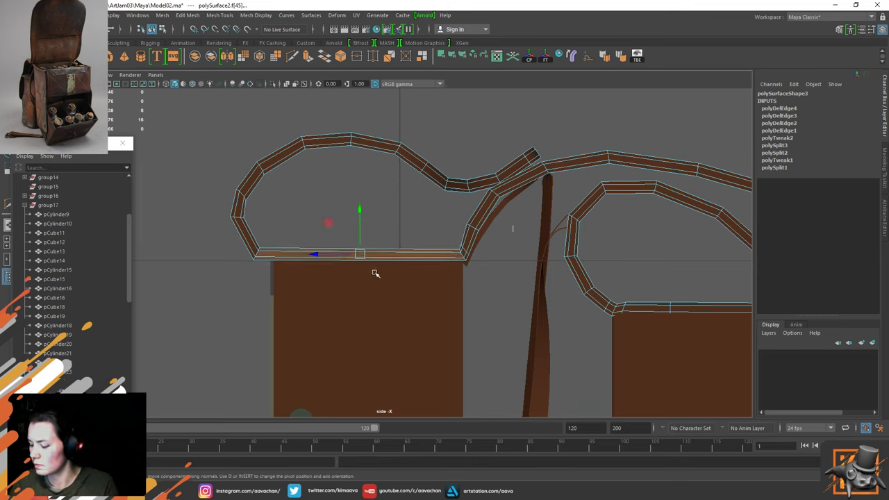
pyautogui.press('Delete')
# Separate the cut flap into individual objects and select the curved piece above the open-fronted pouch
pyautogui.click(266, 169)
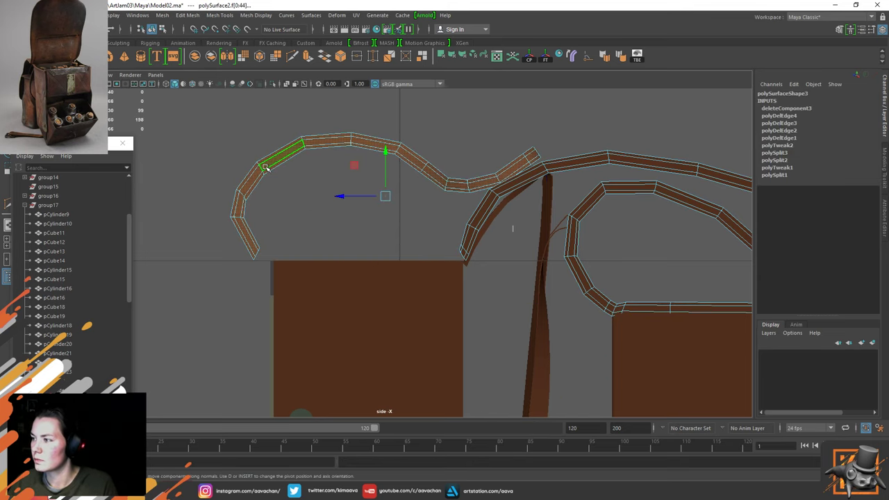
pyautogui.moveTo(270, 162); pyautogui.dragTo(290, 309, button='right')
pyautogui.click(289, 151)
pyautogui.keyDown('alt'); pyautogui.moveTo(357, 174); pyautogui.dragTo(317, 198, button='middle'); pyautogui.keyUp('alt')
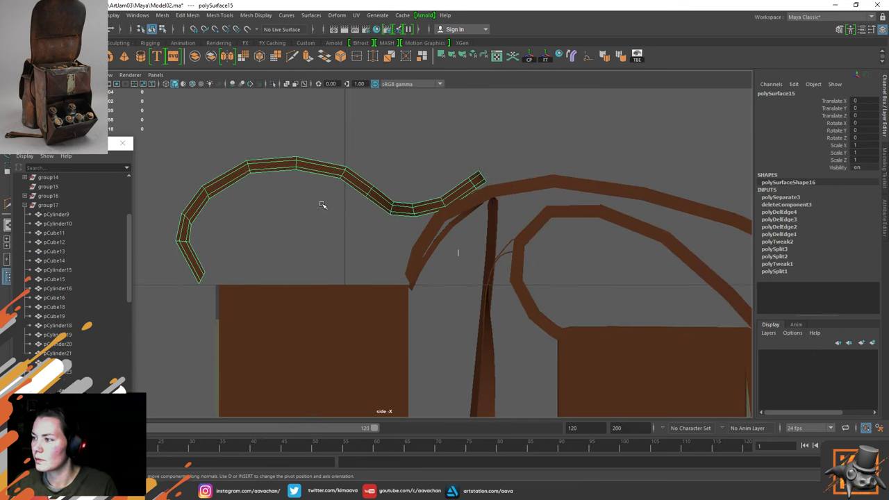
# Reposition the curved piece's pivot and move the piece above the back strap, to Translate Y 0.168 and Translate Z -0.424
pyautogui.press('w')
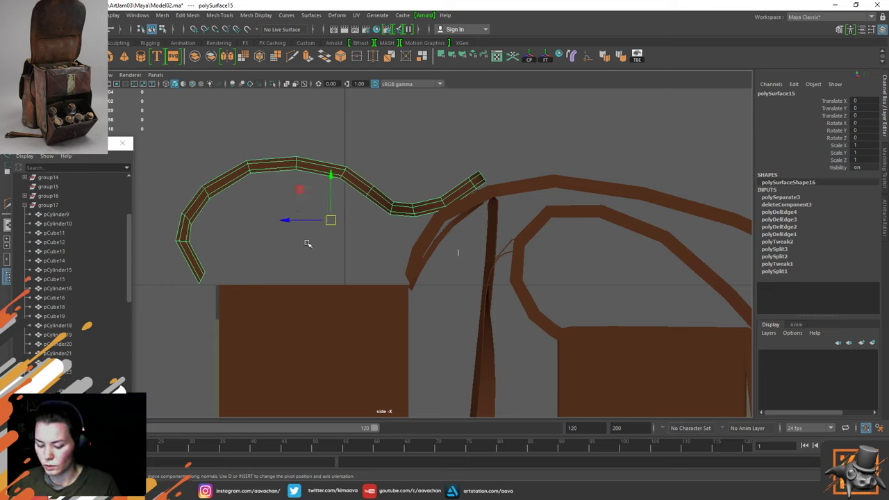
pyautogui.press('d')
pyautogui.moveTo(331, 220); pyautogui.dragTo(372, 261)
pyautogui.press('v')
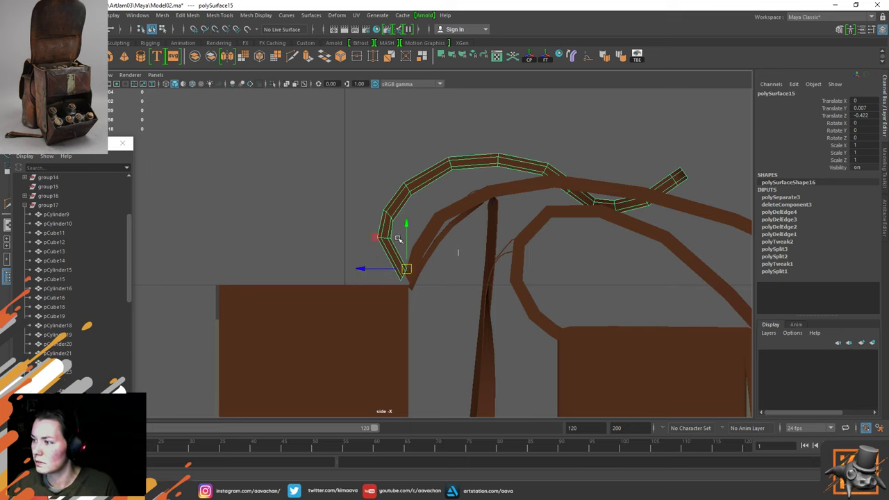
pyautogui.moveTo(375, 237); pyautogui.dragTo(389, 147)
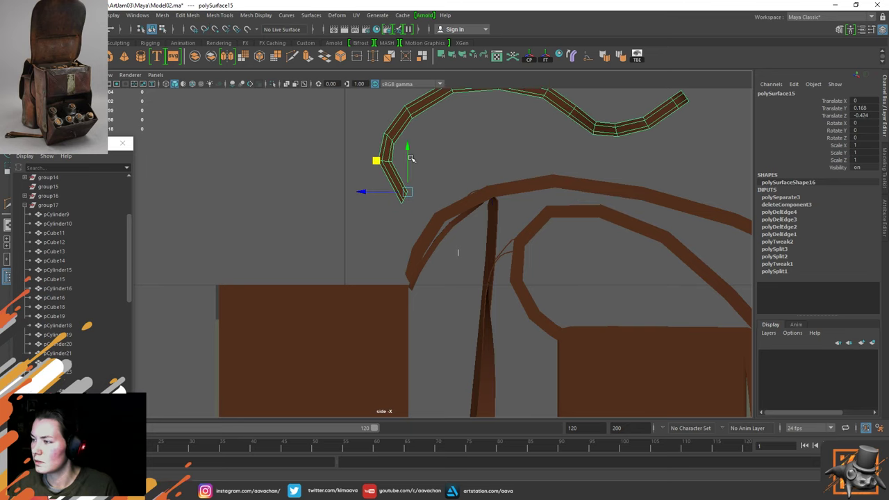
# Rotate the curved piece to -13.676 degrees about X
pyautogui.press('e')
pyautogui.keyDown('alt'); pyautogui.moveTo(440, 153); pyautogui.dragTo(413, 216, button='middle'); pyautogui.keyUp('alt')
pyautogui.moveTo(375, 226); pyautogui.dragTo(375, 230)
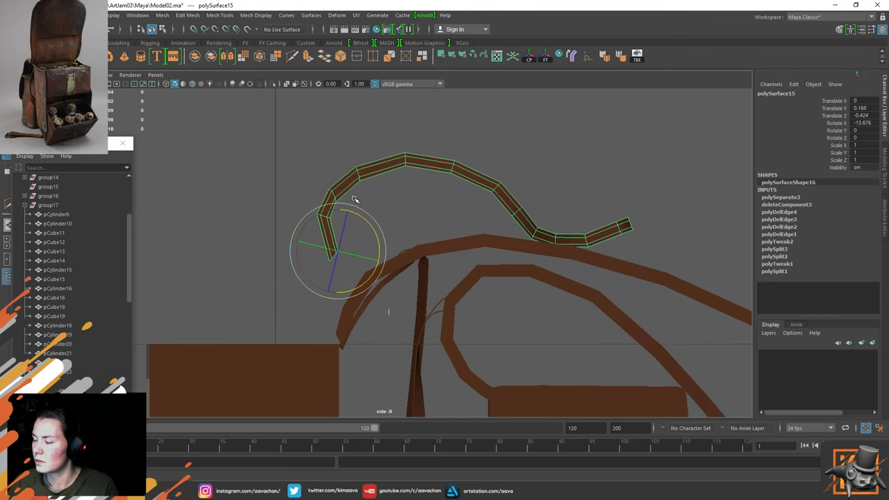
# Delete the faces of the curved piece's lower end segment and return to object selection
pyautogui.press('w')
pyautogui.moveTo(345, 189); pyautogui.dragTo(345, 214, button='right')
pyautogui.moveTo(360, 244); pyautogui.dragTo(293, 227)
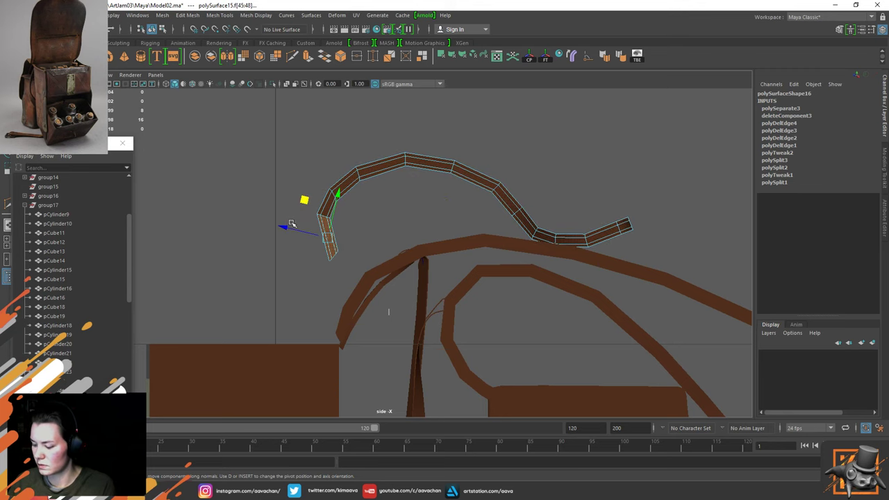
pyautogui.press('Delete')
pyautogui.moveTo(346, 231); pyautogui.dragTo(304, 213)
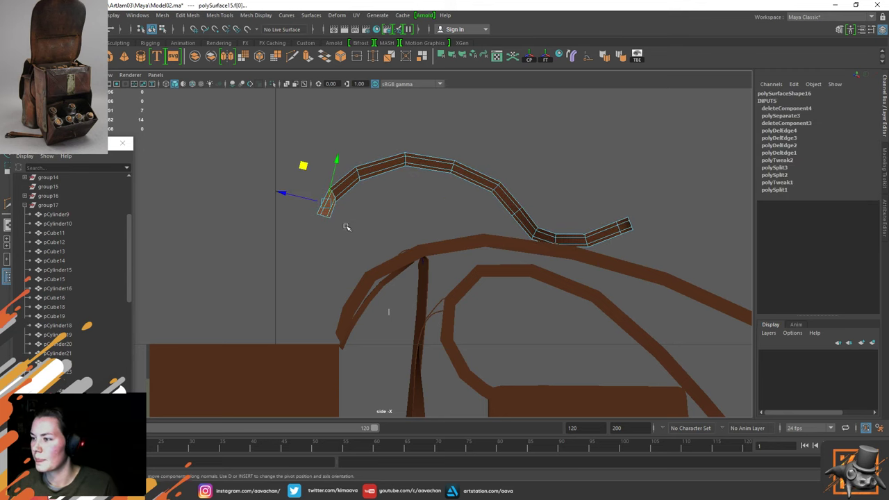
pyautogui.keyDown('alt'); pyautogui.moveTo(396, 233); pyautogui.dragTo(358, 200, button='middle'); pyautogui.keyUp('alt')
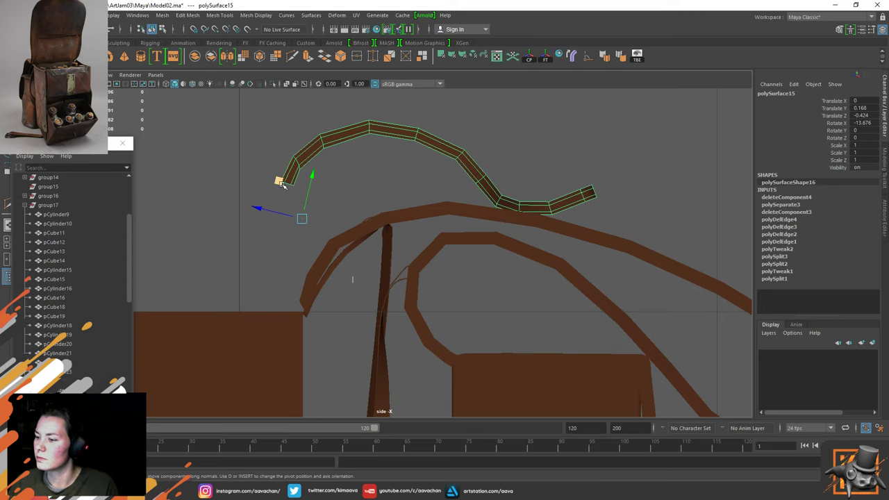
# Check the opened flap in the reference photographs and delete the curved piece floating above the back strap
pyautogui.hotkey('alt', 'Tab')
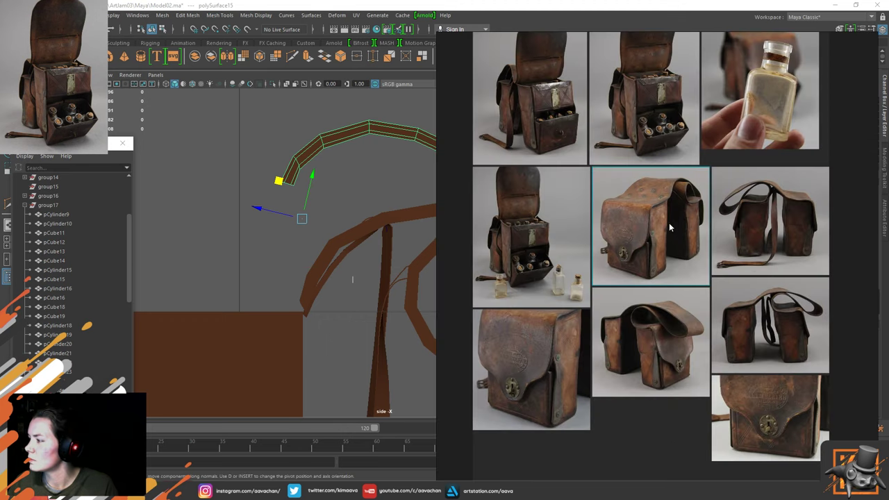
pyautogui.moveTo(670, 228); pyautogui.dragTo(665, 356, button='middle')
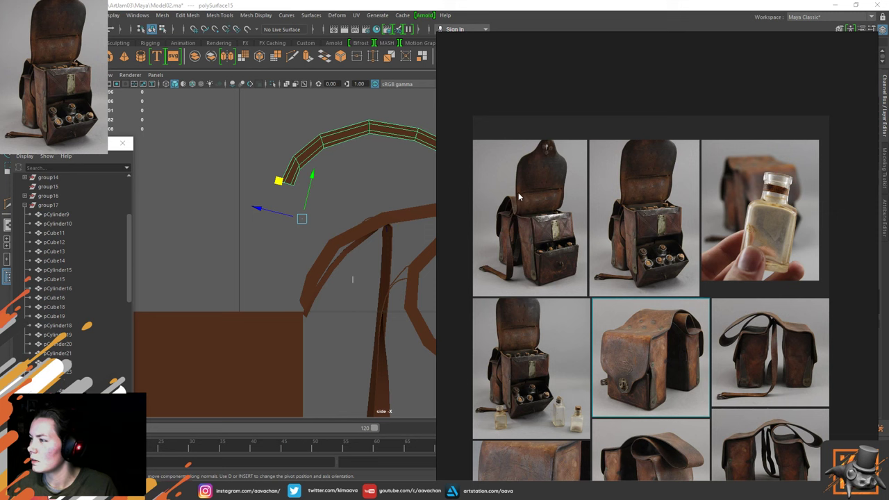
pyautogui.moveTo(704, 88); pyautogui.dragTo(0, 202)
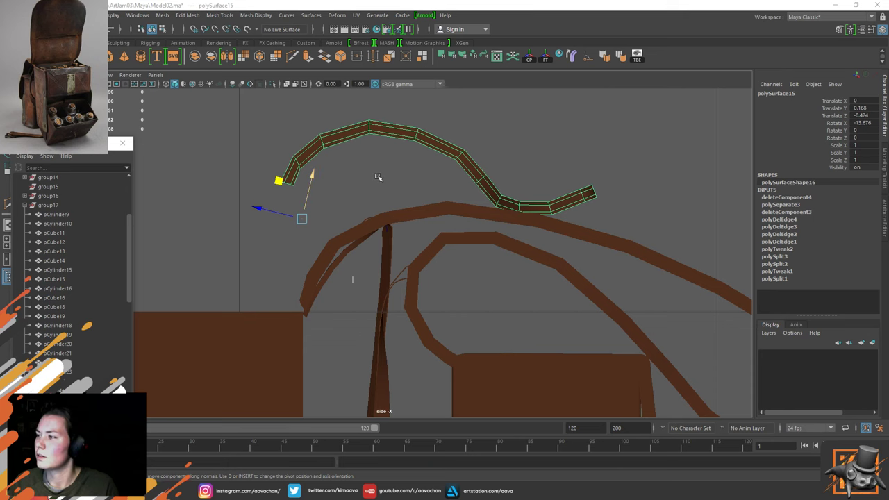
pyautogui.keyDown('alt'); pyautogui.moveTo(377, 174); pyautogui.dragTo(393, 185, button='middle'); pyautogui.keyUp('alt')
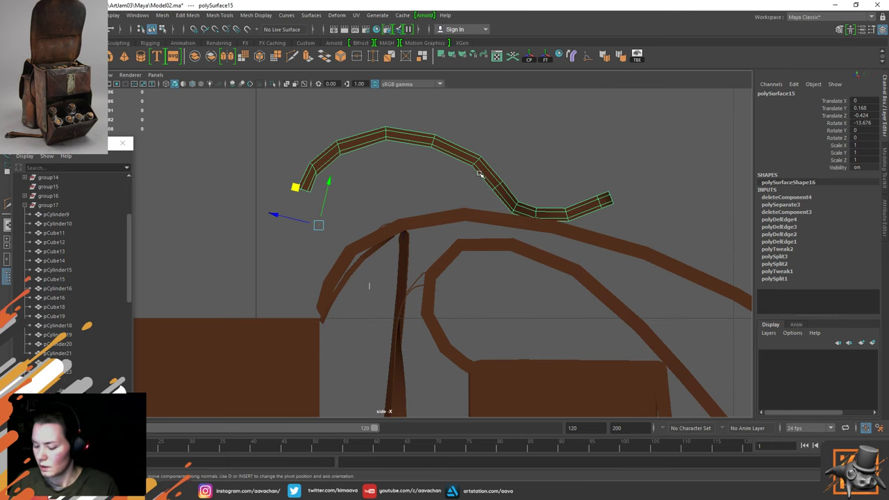
pyautogui.press('Delete')
pyautogui.scroll(-6, 444, 264)
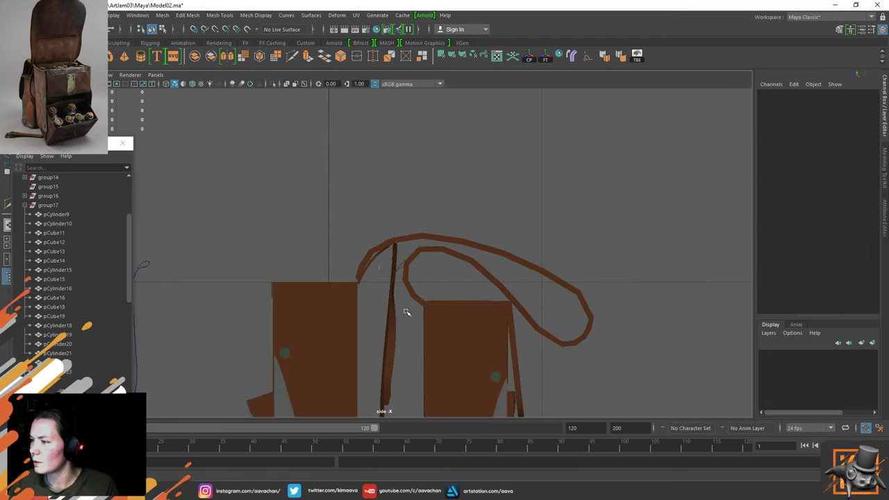
# Draw a CV curve in side view from the open-fronted pouch's inner upper corner, arching over the strap and ending in an upturned tip
pyautogui.click(89, 15)
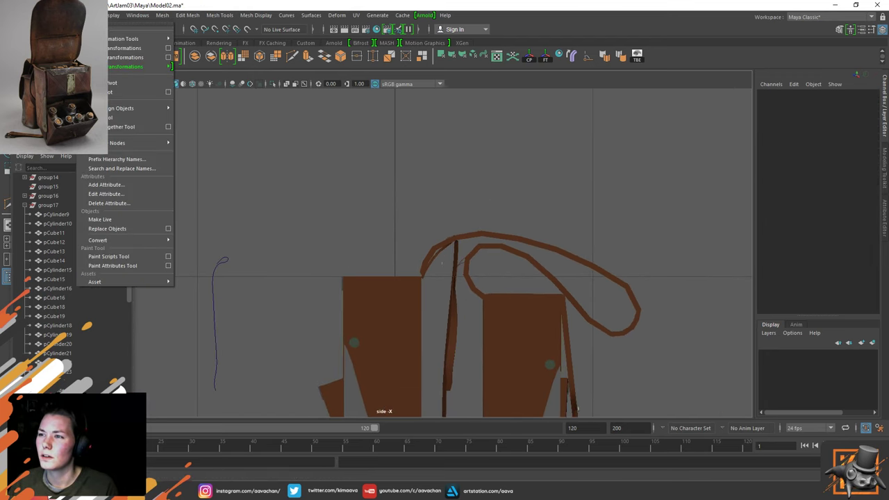
pyautogui.moveTo(46, 15)
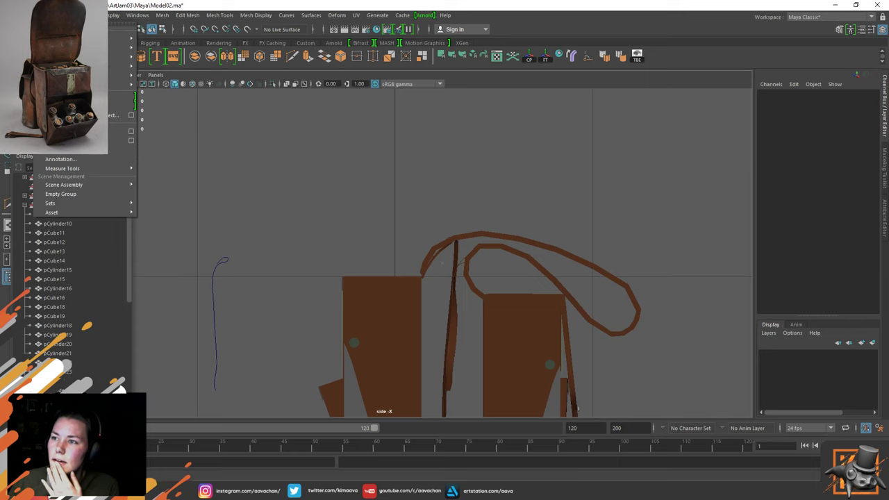
pyautogui.moveTo(130, 84)
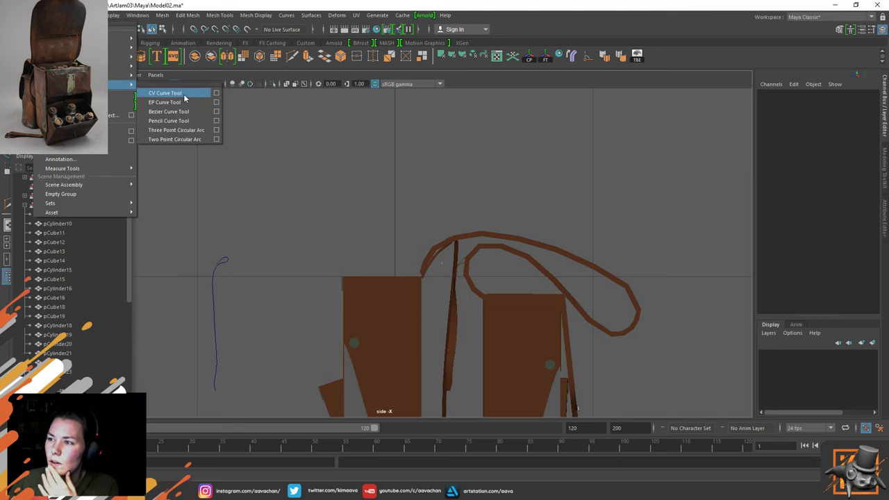
pyautogui.click(182, 96)
pyautogui.scroll(5, 381, 276)
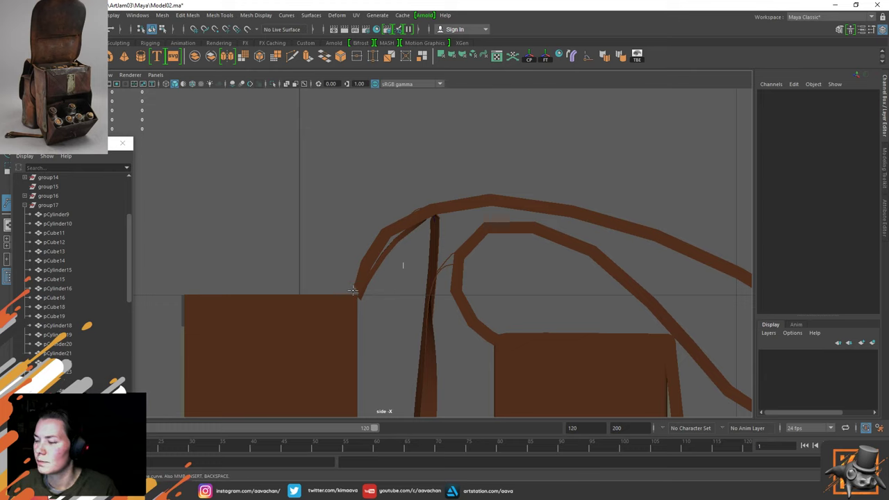
pyautogui.click(353, 289)
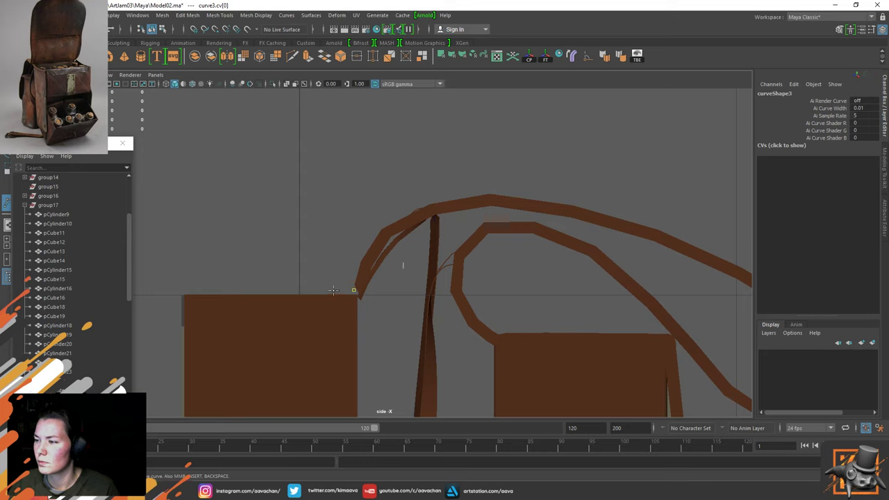
pyautogui.click(332, 291)
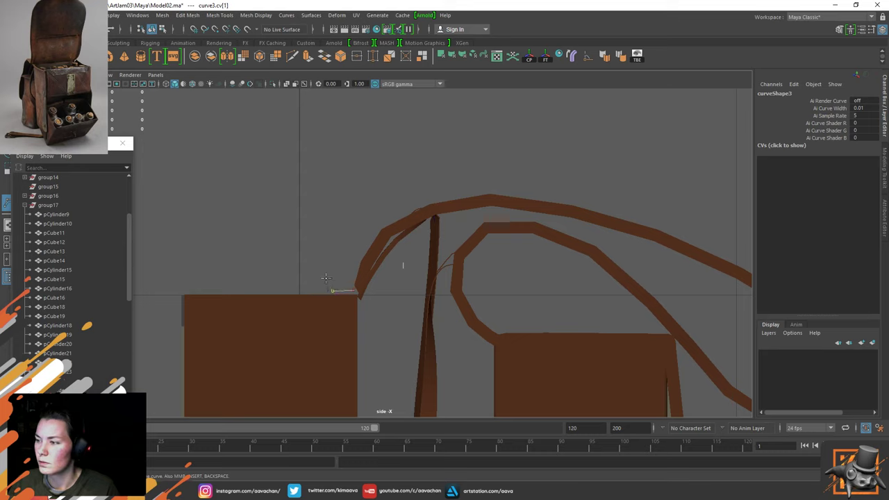
pyautogui.click(324, 252)
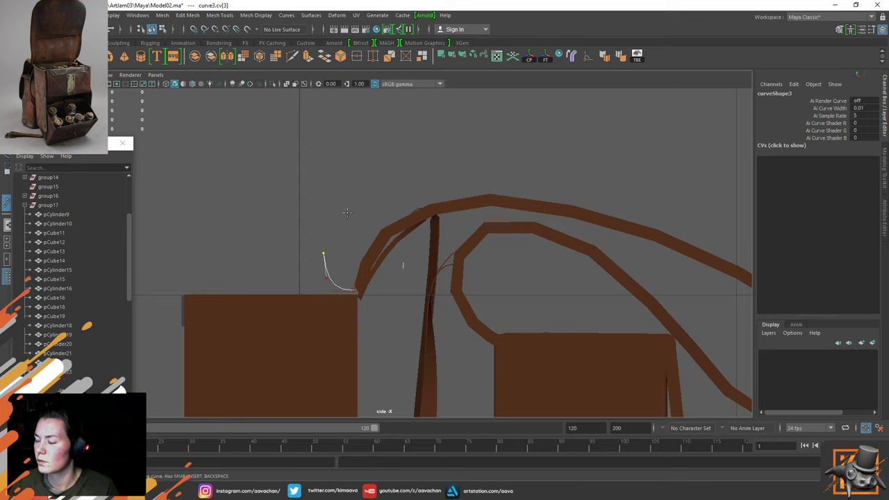
pyautogui.click(409, 157)
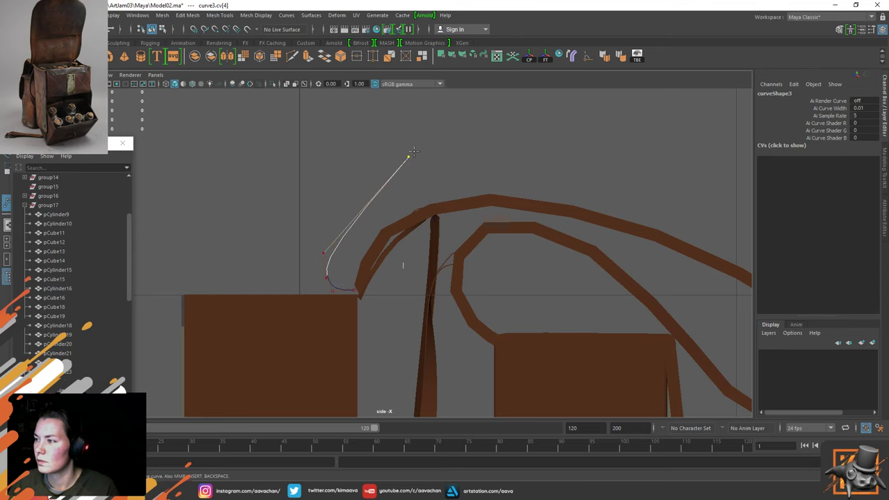
pyautogui.click(528, 148)
pyautogui.click(629, 193)
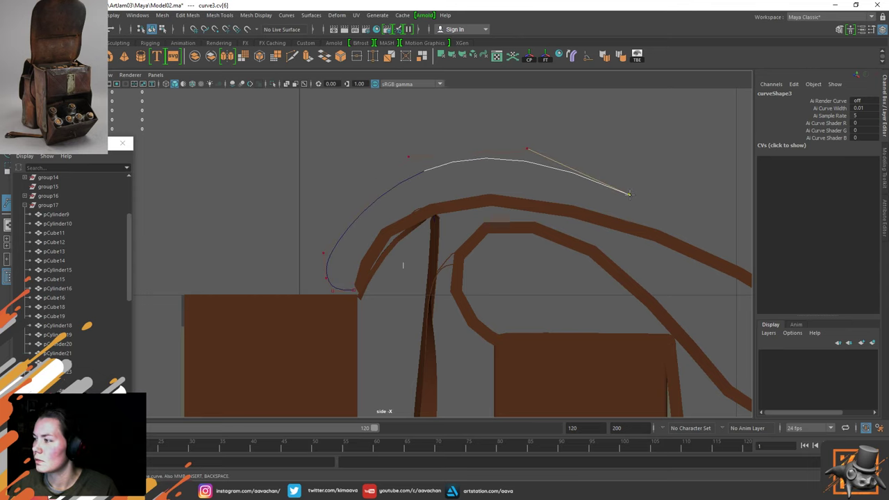
pyautogui.click(675, 224)
pyautogui.click(727, 225)
pyautogui.keyDown('alt'); pyautogui.moveTo(645, 217); pyautogui.dragTo(427, 226, button='middle'); pyautogui.keyUp('alt')
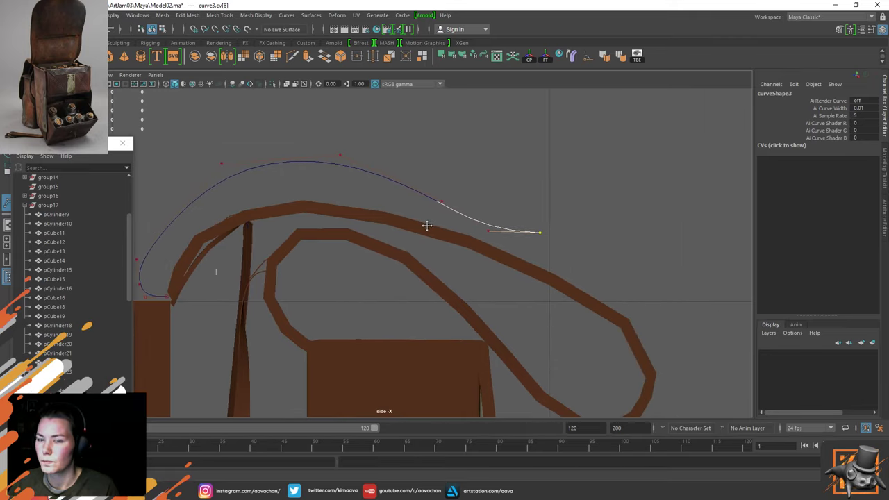
pyautogui.click(549, 226)
pyautogui.press('Return')
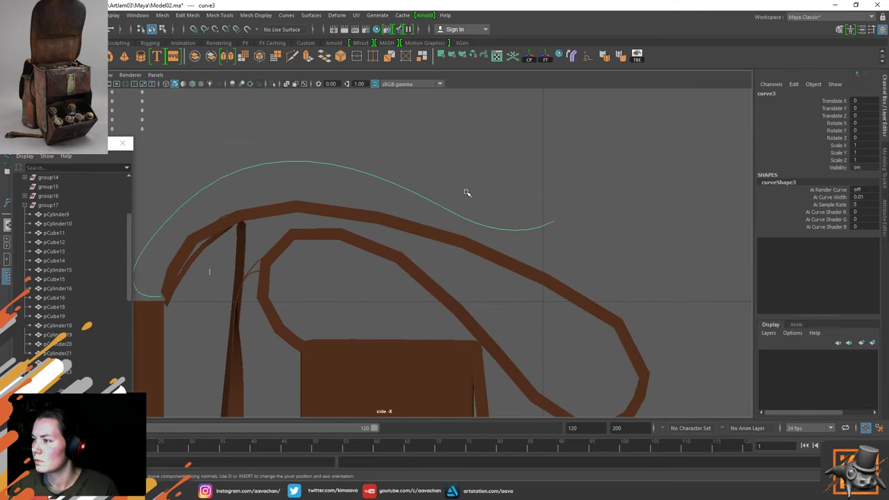
# Adjust the curve's control vertices at the lower front bend and raise those near its upturned tip slightly
pyautogui.keyDown('alt'); pyautogui.moveTo(432, 179); pyautogui.dragTo(534, 181, button='middle'); pyautogui.keyUp('alt')
pyautogui.moveTo(385, 158); pyautogui.dragTo(329, 157, button='right')
pyautogui.moveTo(211, 228); pyautogui.dragTo(187, 217)
pyautogui.click(238, 287)
pyautogui.moveTo(206, 256); pyautogui.dragTo(201, 258)
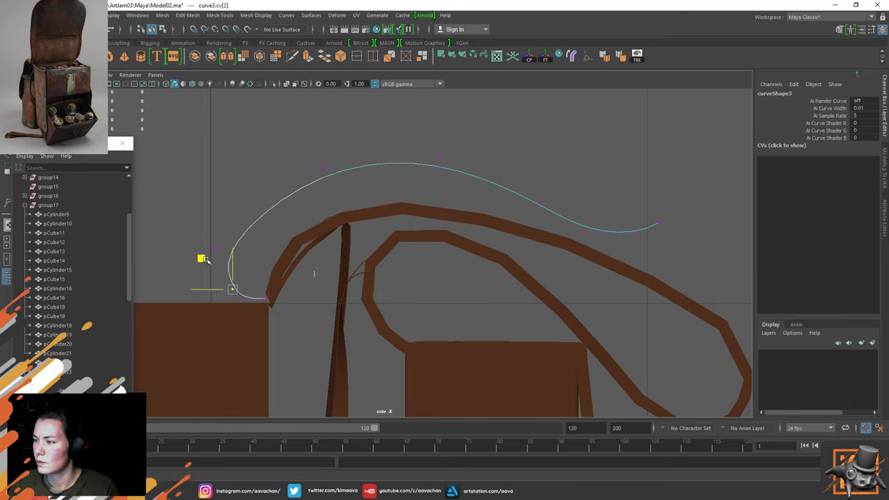
pyautogui.click(318, 164)
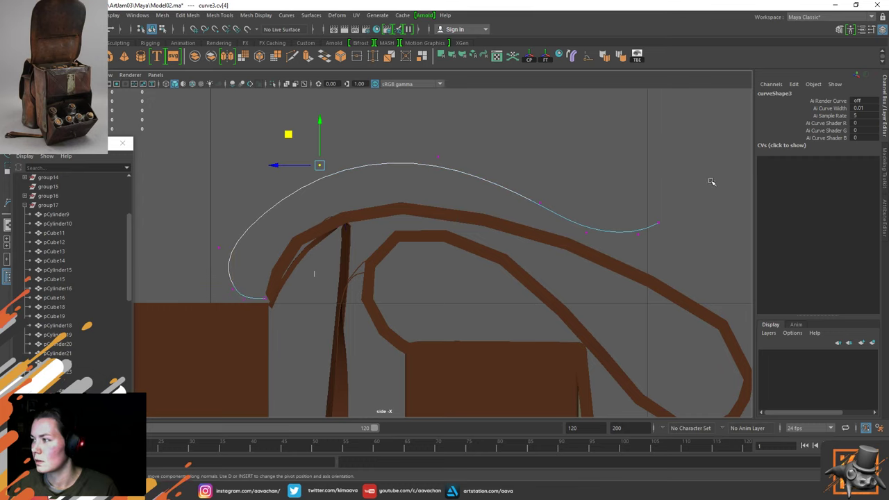
pyautogui.moveTo(710, 183); pyautogui.dragTo(513, 228)
pyautogui.moveTo(598, 174); pyautogui.dragTo(598, 165)
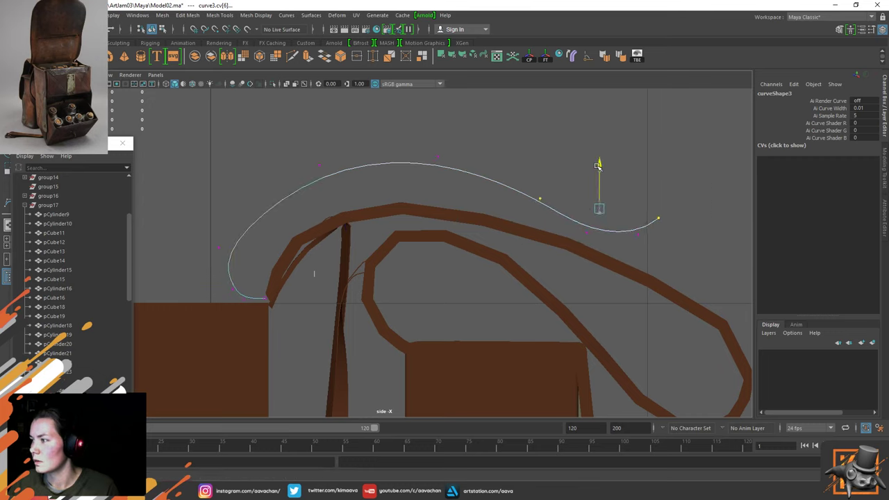
pyautogui.click(441, 177)
pyautogui.moveTo(354, 167); pyautogui.dragTo(407, 136, button='right')
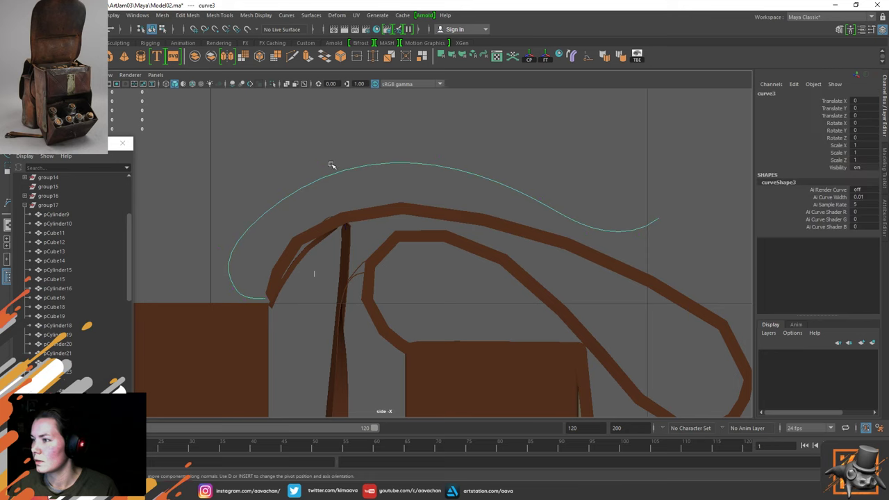
# Move the control vertex at the curve's upper front bend outward and upward, and return to object selection
pyautogui.moveTo(347, 169); pyautogui.dragTo(276, 140, button='right')
pyautogui.moveTo(295, 143); pyautogui.dragTo(272, 125)
pyautogui.moveTo(296, 173); pyautogui.dragTo(392, 124, button='right')
pyautogui.click(381, 290)
pyautogui.scroll(-3, 347, 277)
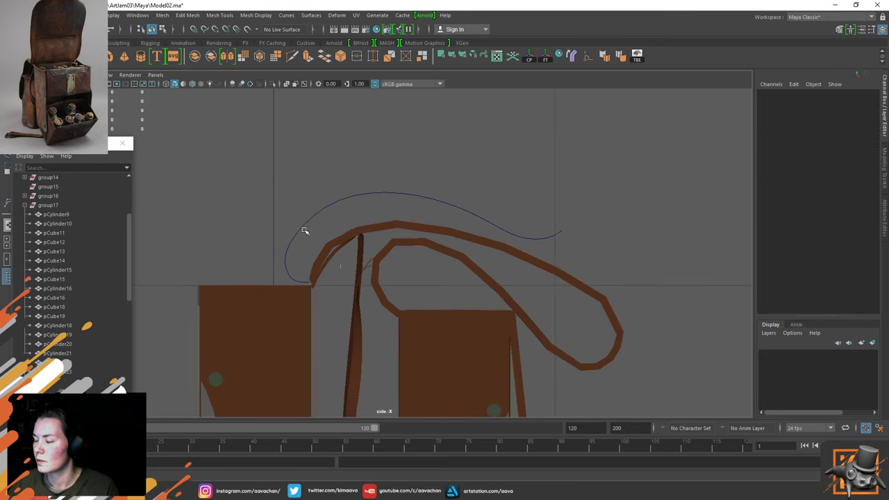
# Duplicate the remaining flap in the perspective view and move the copy clear of the bag, to Translate Z -1.327
pyautogui.press('space')
pyautogui.moveTo(303, 236); pyautogui.dragTo(348, 264)
pyautogui.click(422, 287)
pyautogui.click(403, 319)
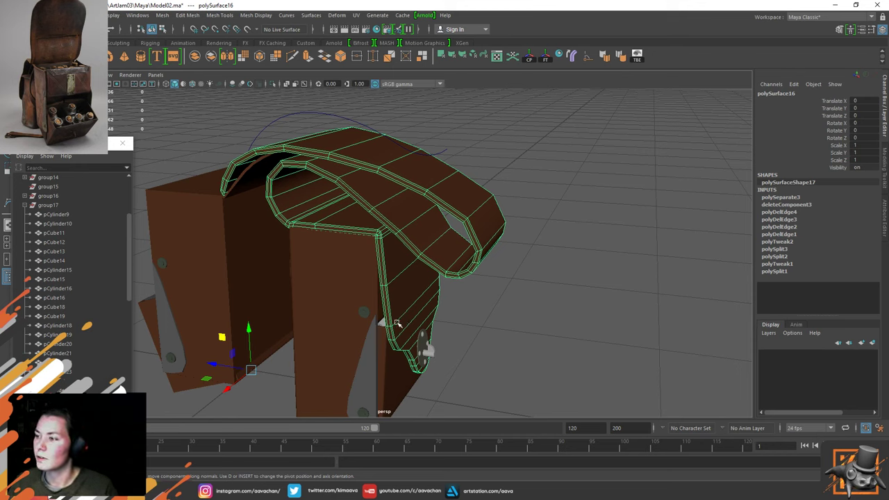
pyautogui.keyDown('alt'); pyautogui.moveTo(422, 274); pyautogui.dragTo(411, 240); pyautogui.keyUp('alt')
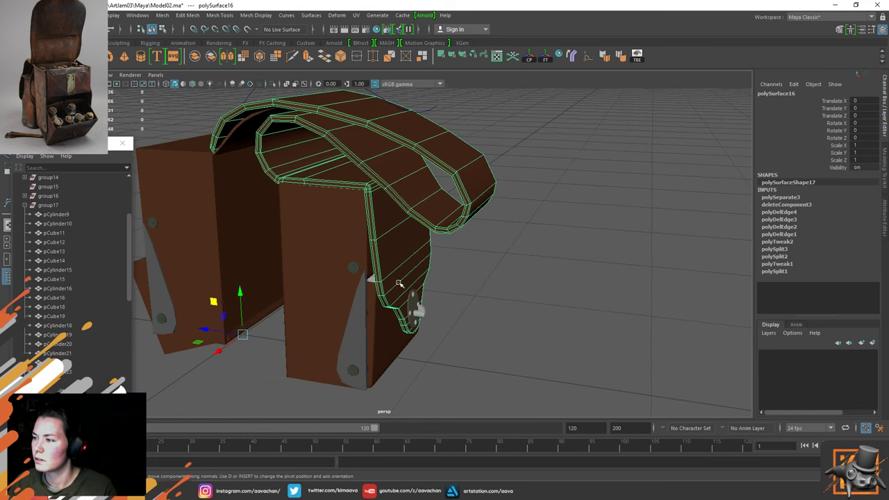
pyautogui.hotkey('ctrl', 'd')
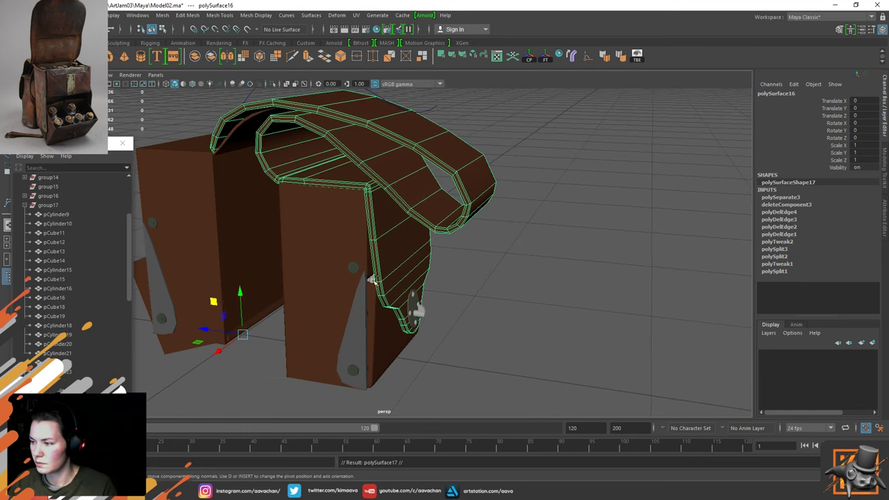
pyautogui.moveTo(216, 332); pyautogui.dragTo(476, 342)
pyautogui.keyDown('alt'); pyautogui.moveTo(486, 268); pyautogui.dragTo(281, 271, button='middle'); pyautogui.keyUp('alt')
pyautogui.keyDown('alt'); pyautogui.moveTo(280, 271); pyautogui.dragTo(417, 229); pyautogui.keyUp('alt')
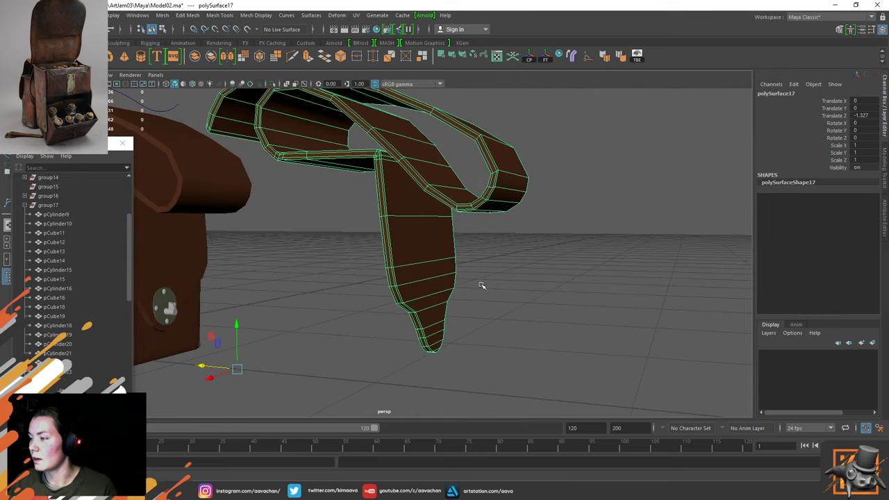
# Delete all faces of the copied flap except its tapered end section and return to object selection
pyautogui.moveTo(423, 225); pyautogui.dragTo(426, 250, button='right')
pyautogui.moveTo(508, 384); pyautogui.dragTo(383, 272)
pyautogui.keyDown('alt'); pyautogui.moveTo(477, 296); pyautogui.dragTo(461, 279); pyautogui.keyUp('alt')
pyautogui.keyDown('alt'); pyautogui.moveTo(462, 279); pyautogui.dragTo(411, 264, button='right'); pyautogui.keyUp('alt')
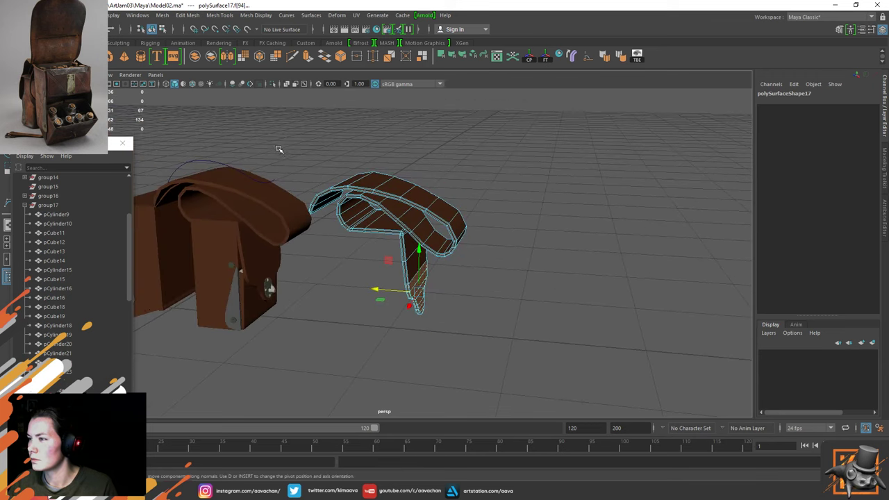
pyautogui.keyDown('shift'); pyautogui.moveTo(280, 149); pyautogui.dragTo(540, 343); pyautogui.keyUp('shift')
pyautogui.press('Delete')
pyautogui.moveTo(408, 202); pyautogui.dragTo(468, 184, button='right')
# Centre the end section's pivot, rotate it to 81.179 degrees about X and place it atop the bag at Translate Y 0.863, Z 0.026
pyautogui.click(535, 59)
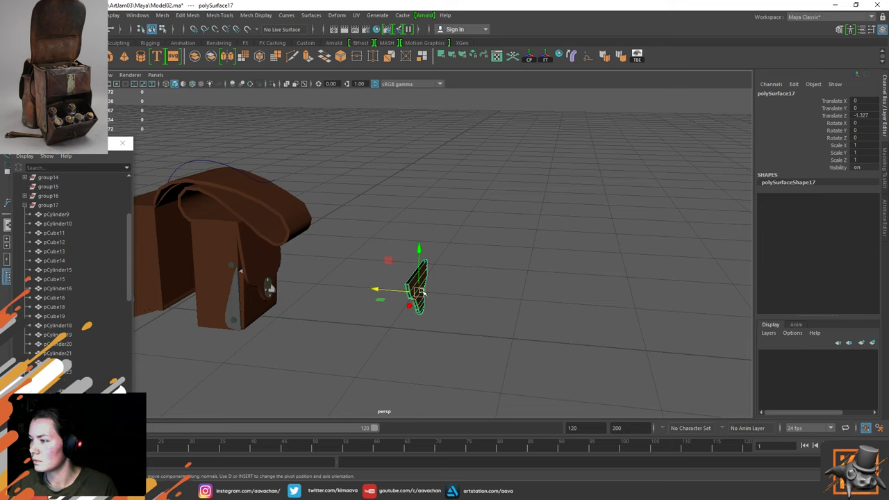
pyautogui.press('v')
pyautogui.moveTo(418, 292); pyautogui.dragTo(211, 95)
pyautogui.press('e')
pyautogui.press('w')
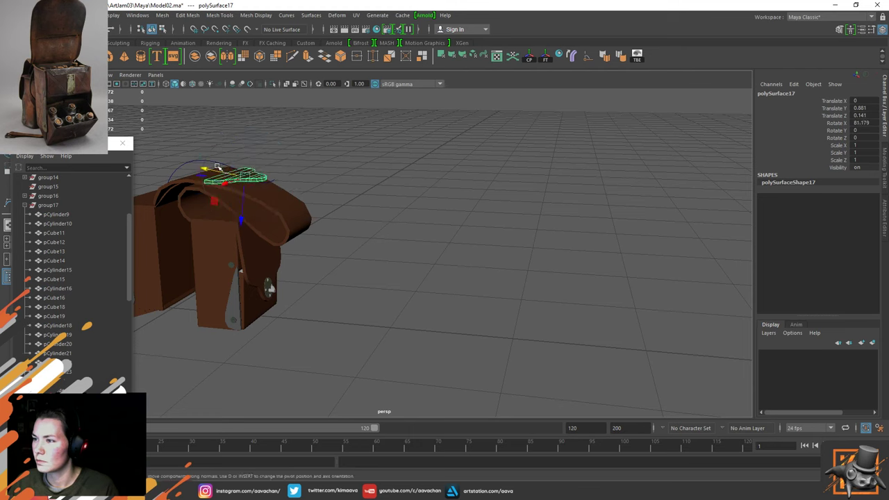
pyautogui.moveTo(217, 168); pyautogui.dragTo(236, 174)
pyautogui.moveTo(224, 172); pyautogui.dragTo(215, 171)
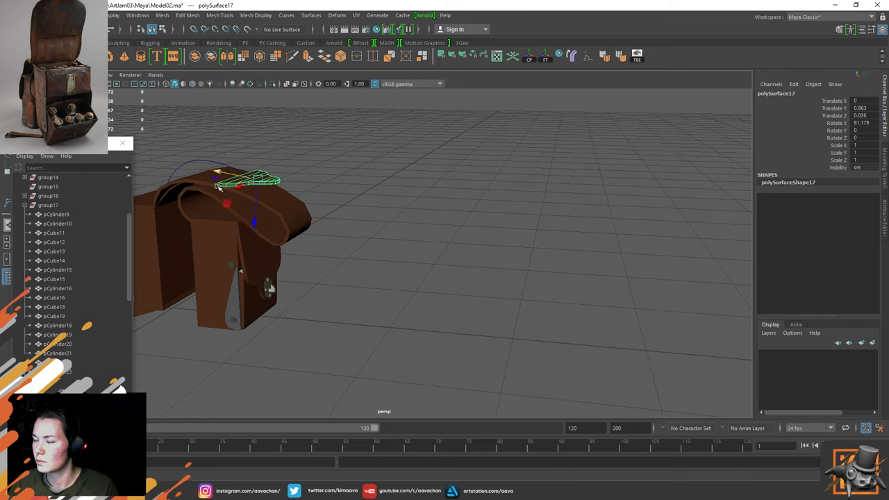
pyautogui.keyDown('alt'); pyautogui.moveTo(206, 250); pyautogui.dragTo(247, 247); pyautogui.keyUp('alt')
pyautogui.keyDown('alt'); pyautogui.moveTo(224, 248); pyautogui.dragTo(363, 267, button='middle'); pyautogui.keyUp('alt')
pyautogui.keyDown('alt'); pyautogui.moveTo(337, 201); pyautogui.dragTo(372, 203, button='right'); pyautogui.keyUp('alt')
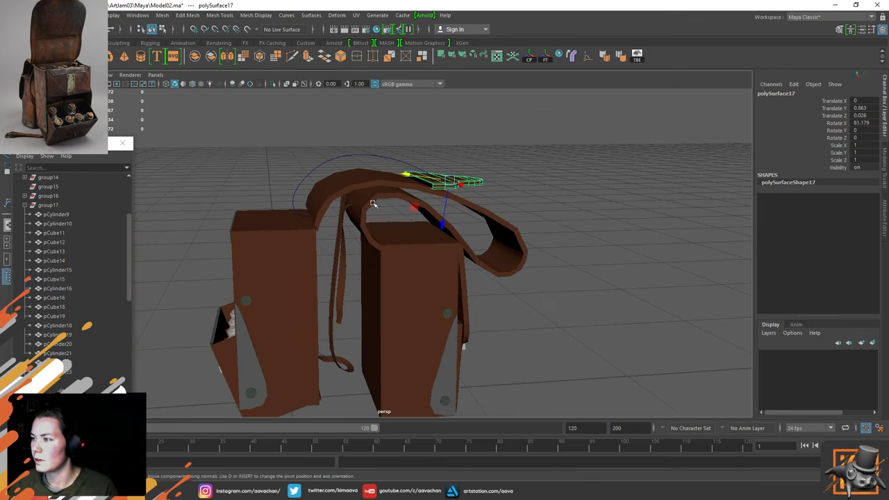
# Duplicate the grey cube beside the bag and place the copy above the open-fronted pouch at Translate Y 0.988 and Z -0.141
pyautogui.click(268, 184)
pyautogui.scroll(5, 312, 242)
pyautogui.keyDown('alt'); pyautogui.moveTo(337, 200); pyautogui.dragTo(413, 204, button='middle'); pyautogui.keyUp('alt')
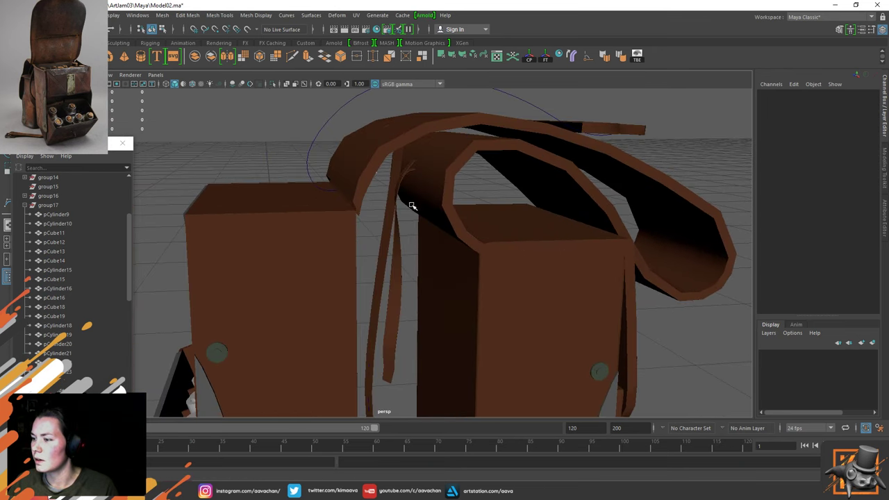
pyautogui.keyDown('alt'); pyautogui.moveTo(412, 205); pyautogui.dragTo(318, 221); pyautogui.keyUp('alt')
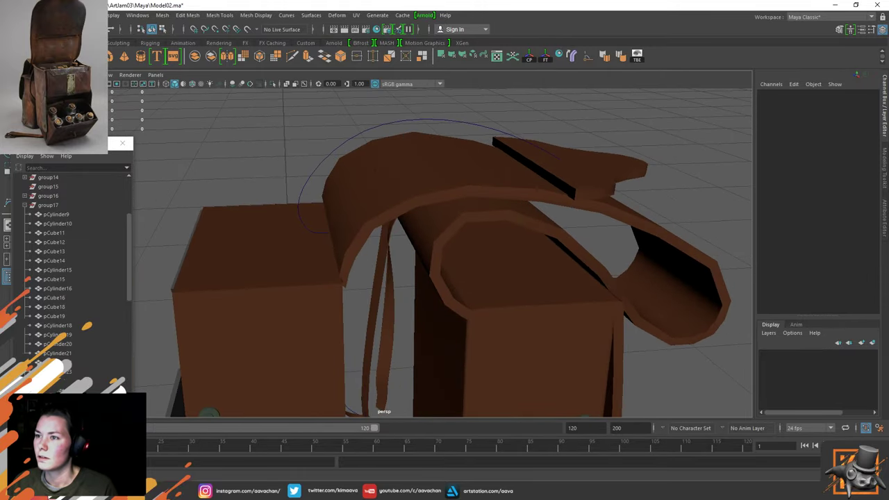
pyautogui.scroll(-8, 220, 234)
pyautogui.keyDown('alt'); pyautogui.moveTo(205, 295); pyautogui.dragTo(383, 270, button='middle'); pyautogui.keyUp('alt')
pyautogui.click(285, 336)
pyautogui.hotkey('ctrl', 'd')
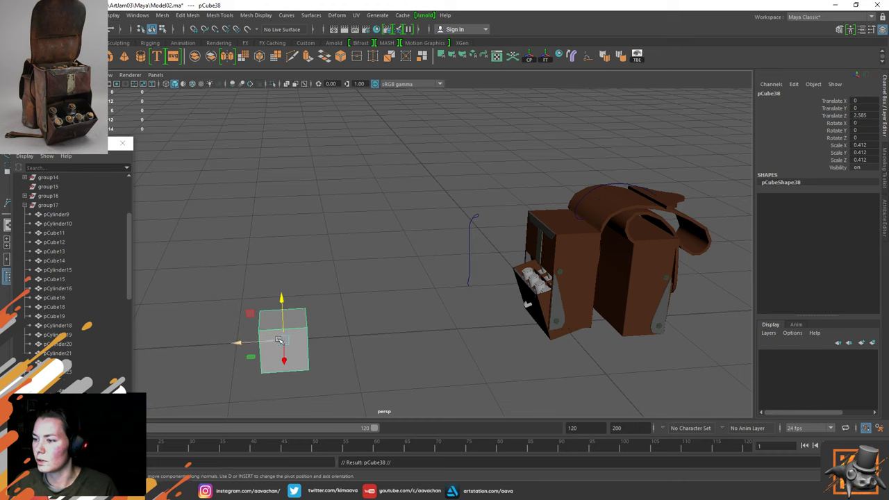
pyautogui.moveTo(278, 339); pyautogui.dragTo(584, 224)
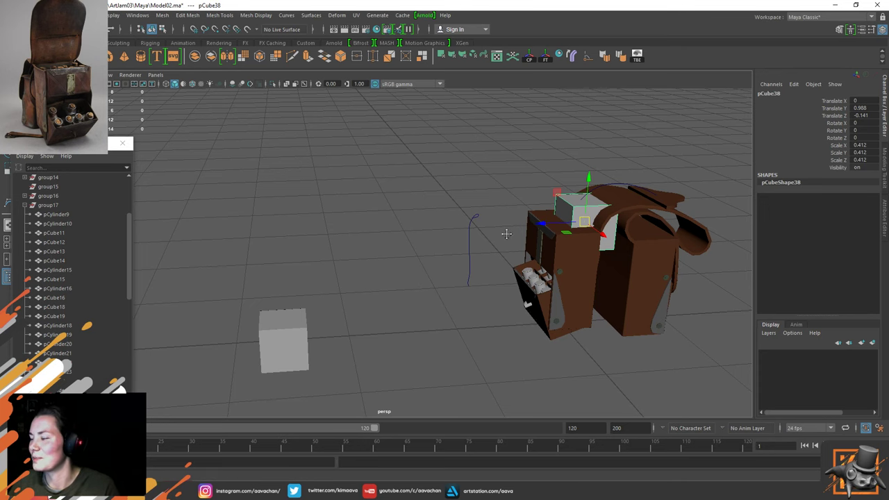
pyautogui.keyDown('alt'); pyautogui.moveTo(640, 209); pyautogui.dragTo(489, 261, button='middle'); pyautogui.keyUp('alt')
pyautogui.press('f')
pyautogui.keyDown('alt'); pyautogui.moveTo(299, 261); pyautogui.dragTo(421, 273); pyautogui.keyUp('alt')
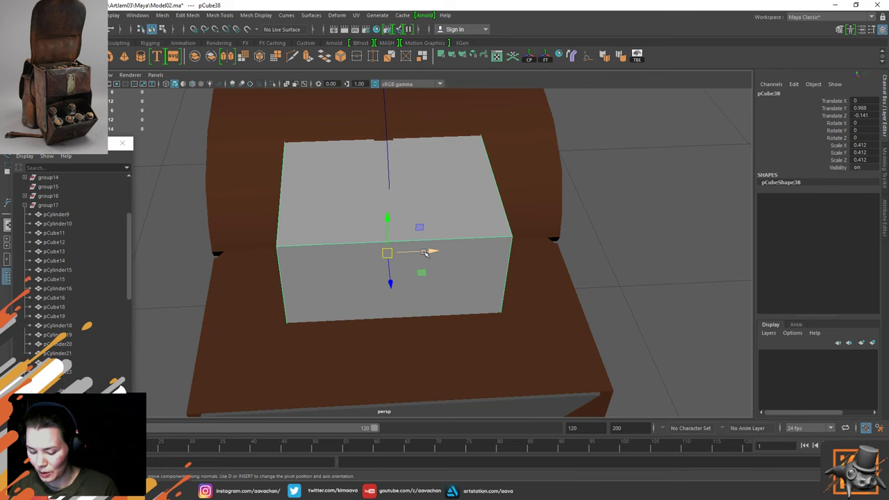
# Flatten the copied cube above the open-fronted pouch to Scale Y 0.03 and raise it to Translate Y 1.014
pyautogui.moveTo(431, 234)
pyautogui.keyDown('alt'); pyautogui.mouseDown()
pyautogui.moveTo(472, 230)
pyautogui.moveTo(403, 223)
pyautogui.moveTo(387, 250)
pyautogui.moveTo(384, 208)
pyautogui.moveTo(384, 223)
pyautogui.mouseUp(); pyautogui.keyUp('alt')
pyautogui.click(193, 84)
pyautogui.press('w')
pyautogui.keyDown('alt'); pyautogui.moveTo(421, 258); pyautogui.dragTo(377, 231); pyautogui.keyUp('alt')
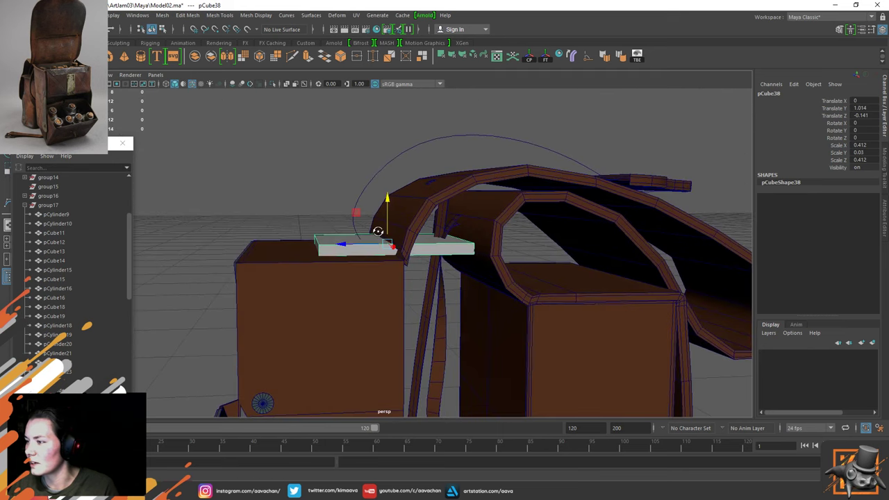
# Shorten the flattened slab by moving its front and rear end vertices inward around the pouch's back edge
pyautogui.scroll(5, 378, 231)
pyautogui.rightClick(298, 181)
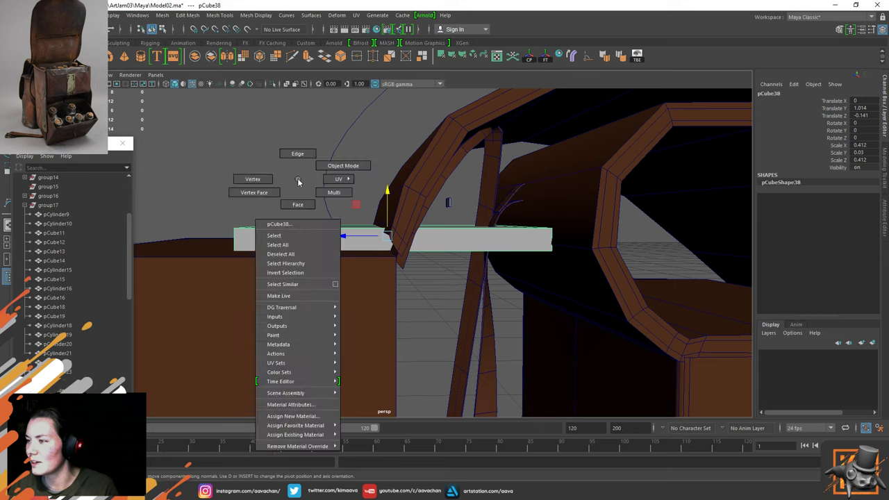
pyautogui.click(252, 179)
pyautogui.moveTo(213, 159); pyautogui.dragTo(287, 240)
pyautogui.moveTo(213, 241); pyautogui.dragTo(321, 240)
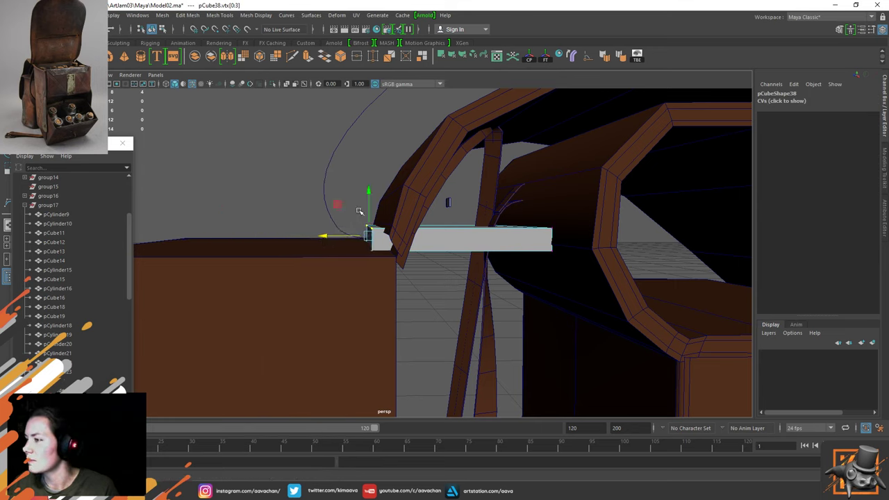
pyautogui.moveTo(449, 188); pyautogui.dragTo(616, 310)
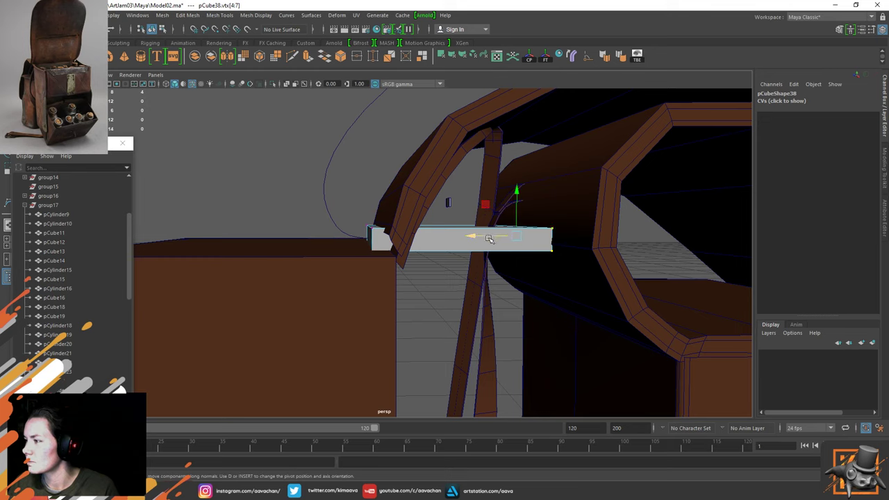
pyautogui.moveTo(489, 238); pyautogui.dragTo(390, 239)
# Extrude the slab's front end face along the guide curve with 19 divisions
pyautogui.moveTo(356, 201); pyautogui.dragTo(393, 221, button='right')
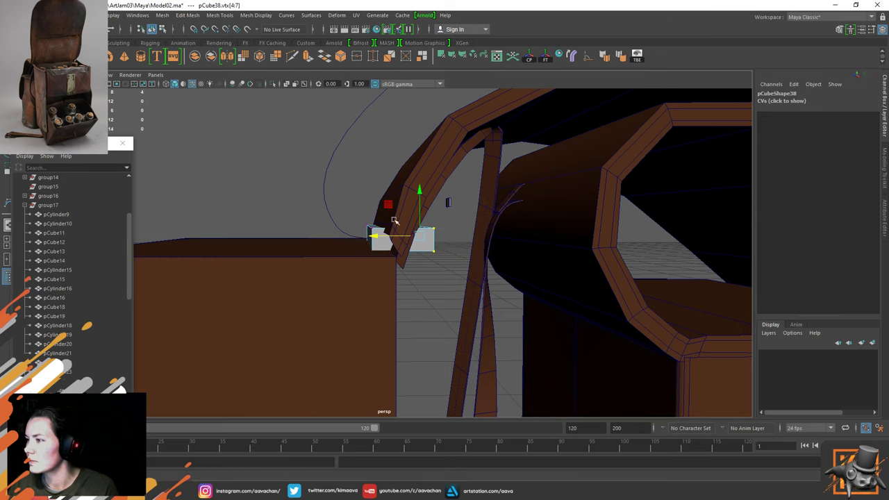
pyautogui.click(393, 220)
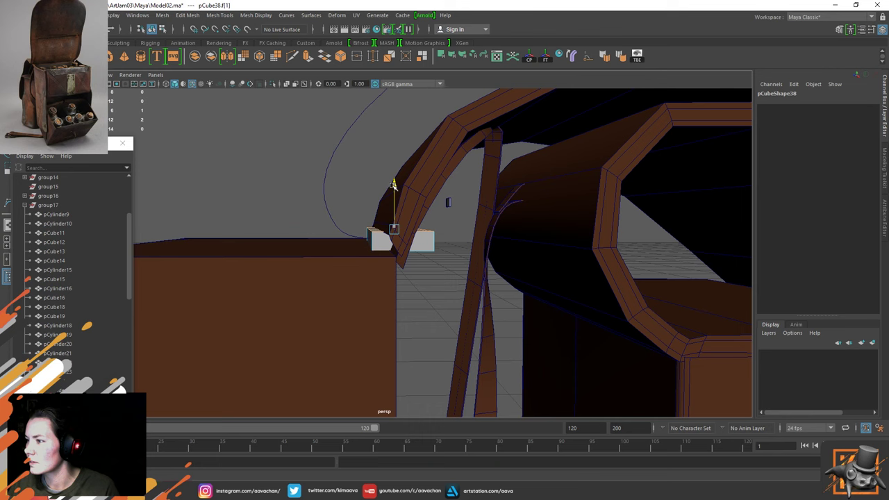
pyautogui.moveTo(342, 199); pyautogui.dragTo(334, 235, button='right')
pyautogui.click(369, 240)
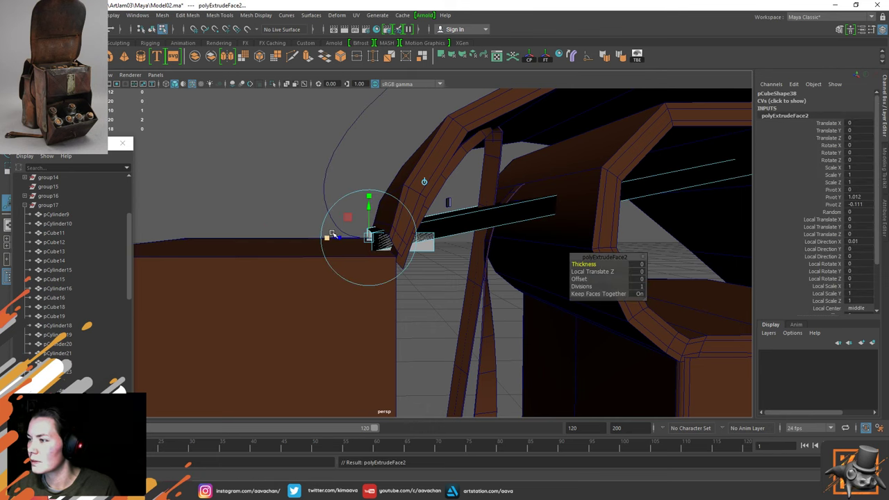
pyautogui.moveTo(583, 286); pyautogui.dragTo(645, 287)
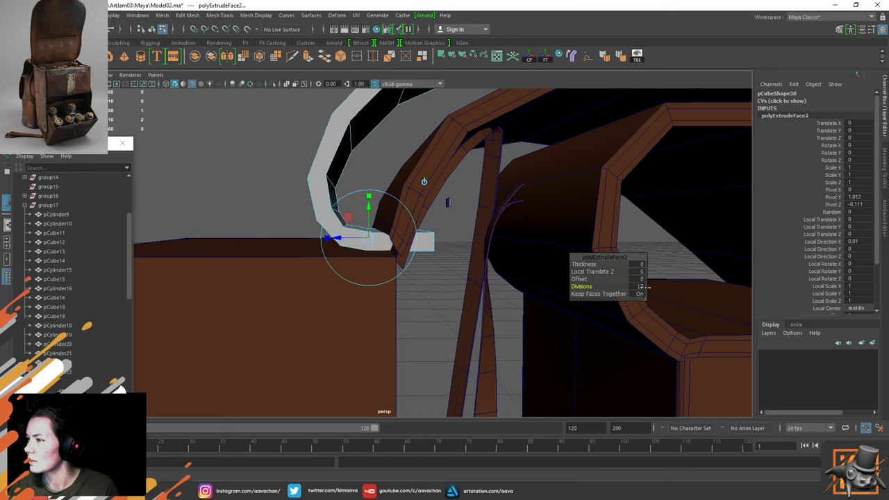
pyautogui.moveTo(646, 286); pyautogui.dragTo(668, 287, button='middle')
# Try widening the extruded strip to Local Scale X 1.235, and undo the scaling
pyautogui.keyDown('alt'); pyautogui.moveTo(486, 239); pyautogui.dragTo(413, 247); pyautogui.keyUp('alt')
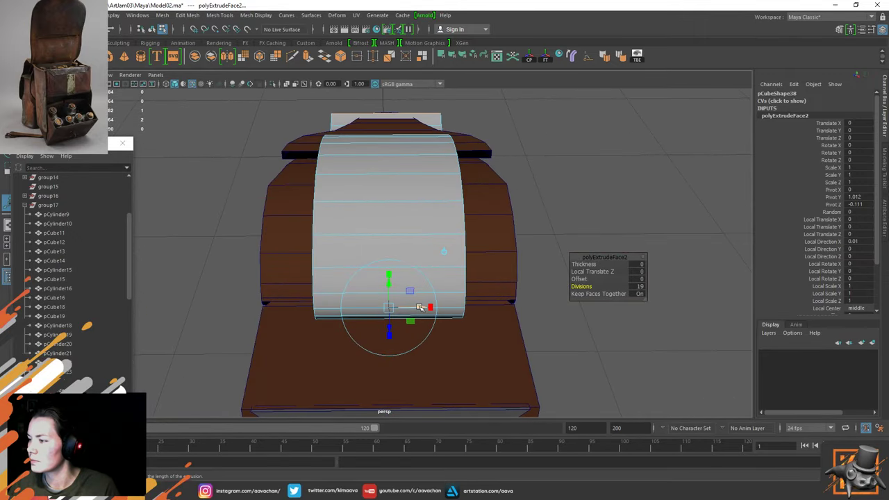
pyautogui.moveTo(430, 308); pyautogui.dragTo(440, 307)
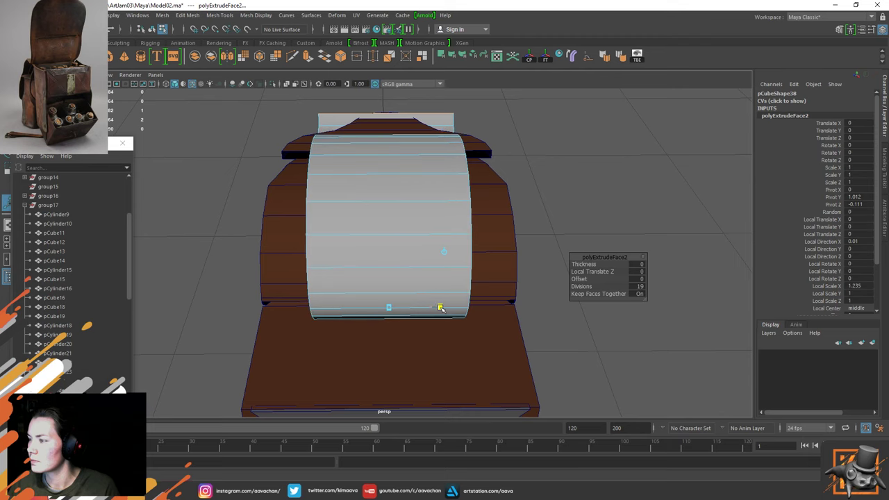
pyautogui.hotkey('ctrl', 'z')
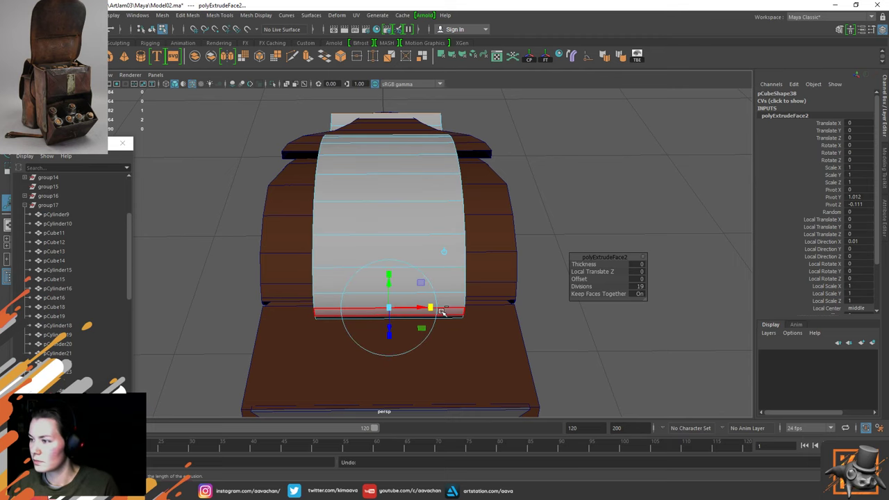
# Widen the curved strip by moving the vertices of both long sides out to the bag's sides, and return to object selection
pyautogui.moveTo(521, 128); pyautogui.dragTo(476, 129, button='right')
pyautogui.scroll(-4, 395, 127)
pyautogui.moveTo(302, 132); pyautogui.dragTo(310, 169)
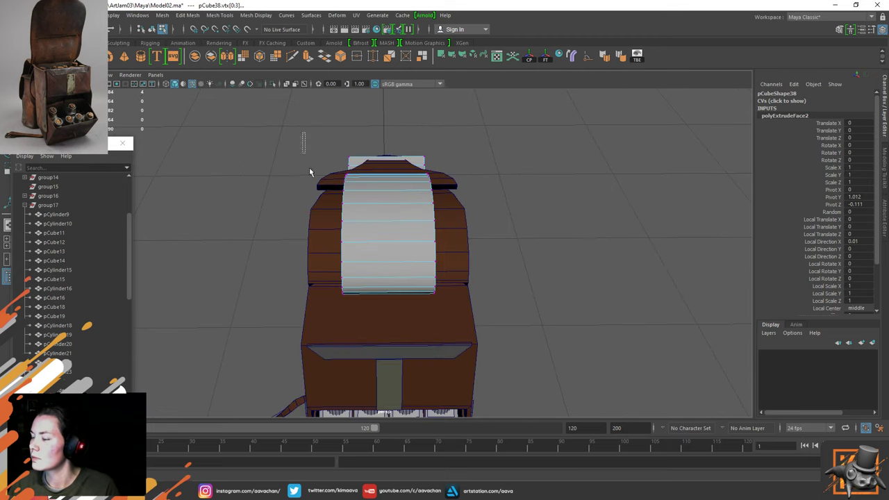
pyautogui.click(343, 208)
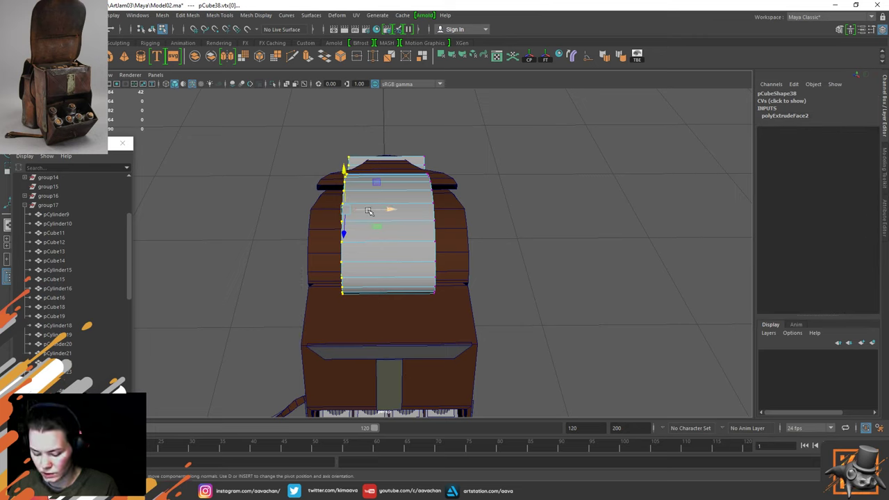
pyautogui.press('v')
pyautogui.moveTo(368, 210); pyautogui.dragTo(306, 276)
pyautogui.moveTo(391, 131); pyautogui.dragTo(455, 302)
pyautogui.press('v')
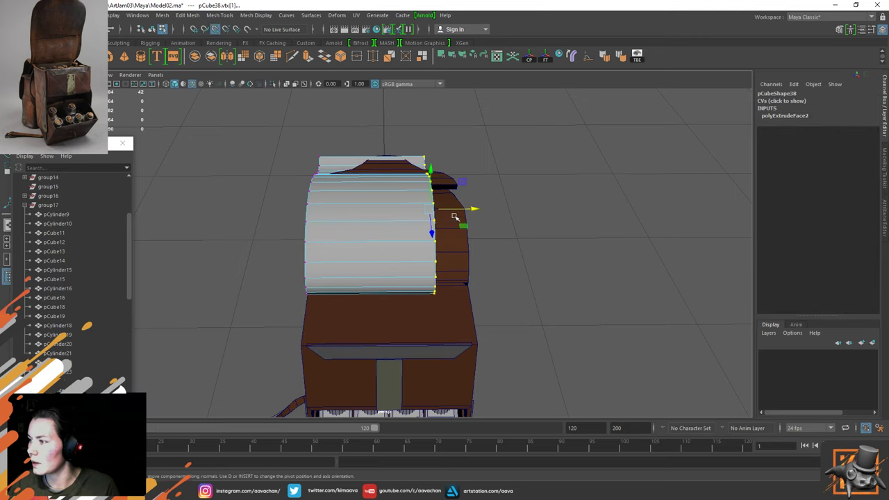
pyautogui.moveTo(457, 208); pyautogui.dragTo(425, 257)
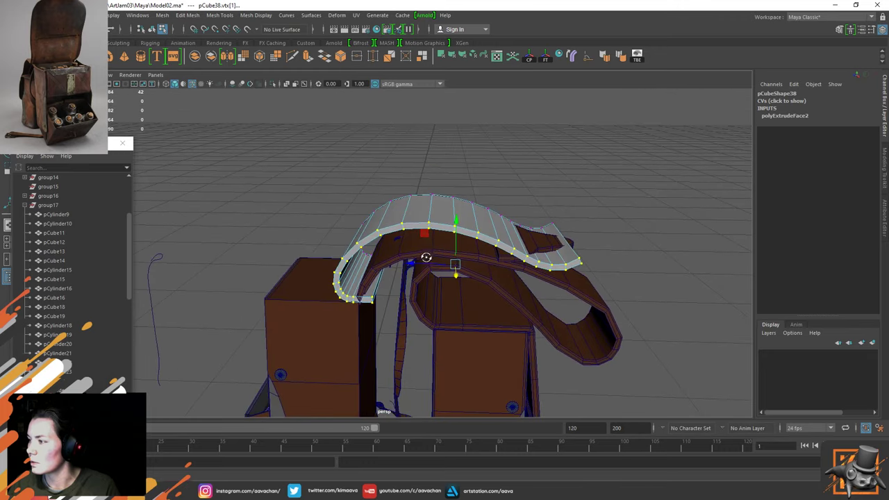
pyautogui.moveTo(441, 175); pyautogui.dragTo(531, 234, button='right')
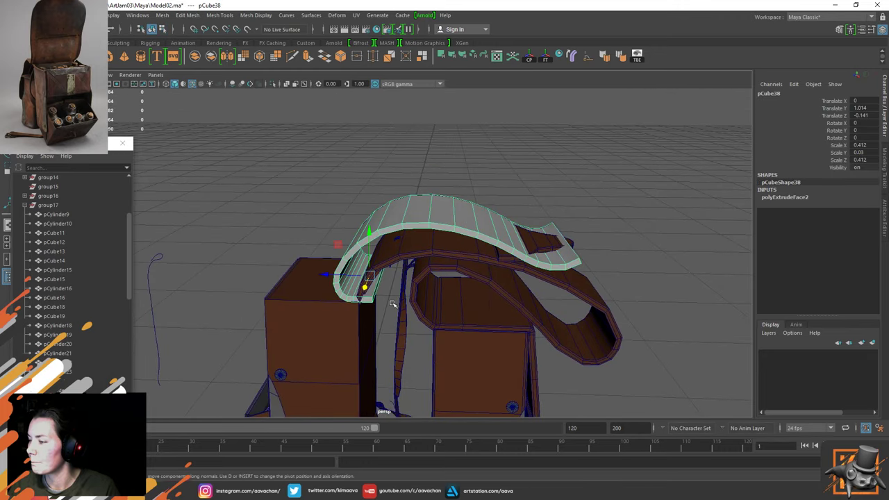
# Place the tapered end piece's pivot on its corner and snap the piece to the flap's edge at Translate Y 0.926, Z 0.03
pyautogui.scroll(3, 392, 304)
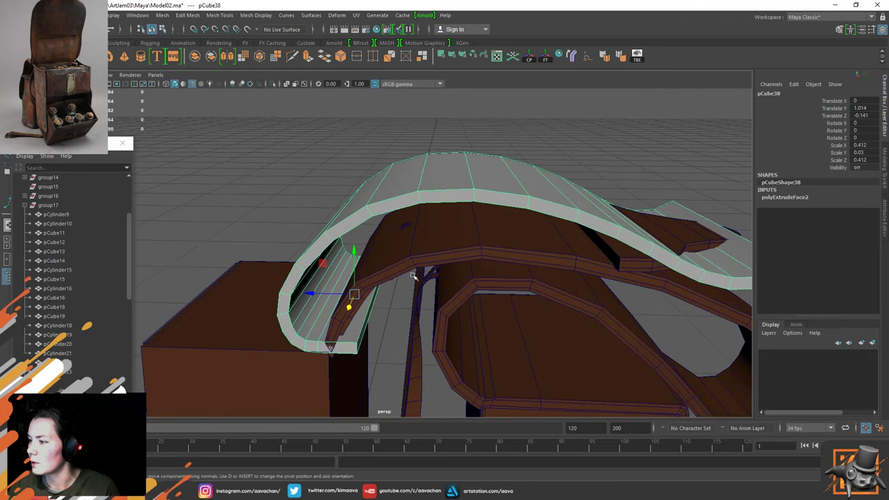
pyautogui.keyDown('alt'); pyautogui.moveTo(412, 276); pyautogui.dragTo(382, 249); pyautogui.keyUp('alt')
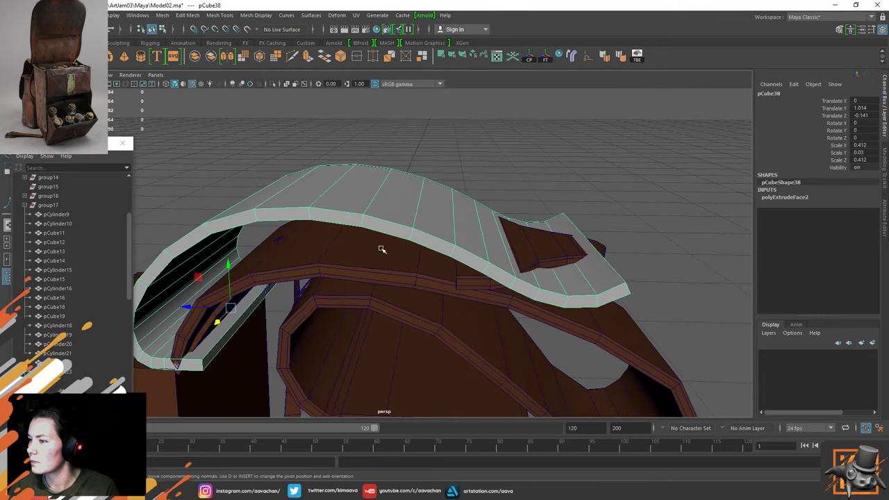
pyautogui.click(477, 275)
pyautogui.keyDown('alt'); pyautogui.moveTo(528, 280); pyautogui.dragTo(480, 277, button='middle'); pyautogui.keyUp('alt')
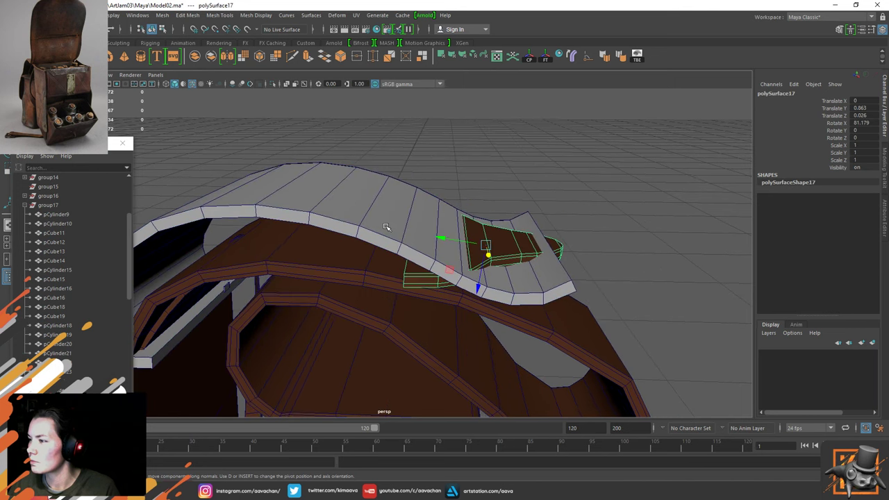
pyautogui.click(389, 228)
pyautogui.click(494, 247)
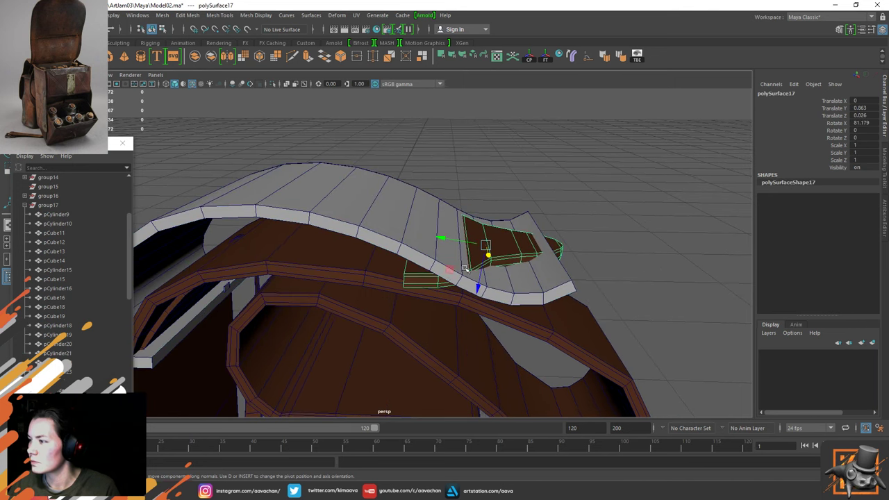
pyautogui.press('d')
pyautogui.click(404, 273)
pyautogui.press('v')
pyautogui.moveTo(405, 274); pyautogui.dragTo(401, 244)
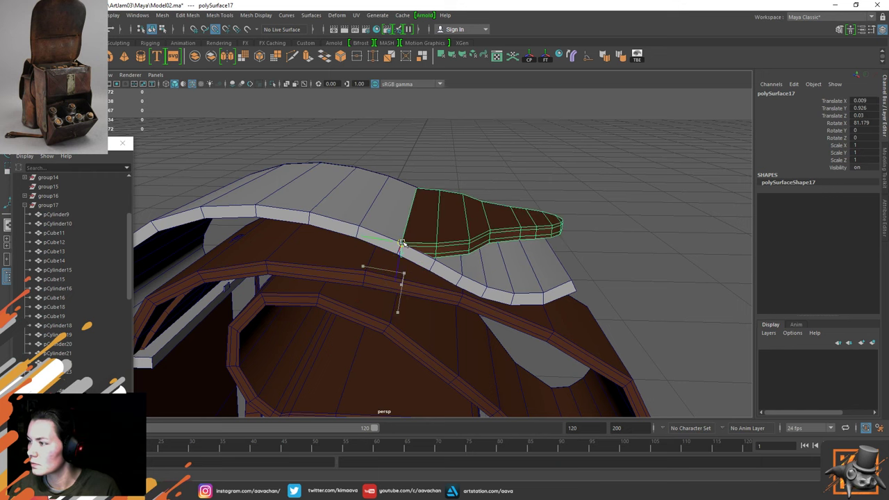
# Delete the grey flap's faces beyond the point where the end piece joins it, and return to object selection
pyautogui.click(499, 278)
pyautogui.keyDown('alt'); pyautogui.moveTo(500, 278); pyautogui.dragTo(462, 274); pyautogui.keyUp('alt')
pyautogui.moveTo(442, 225); pyautogui.dragTo(442, 247, button='right')
pyautogui.click(423, 232)
pyautogui.keyDown('shift'); pyautogui.doubleClick(413, 239); pyautogui.keyUp('shift')
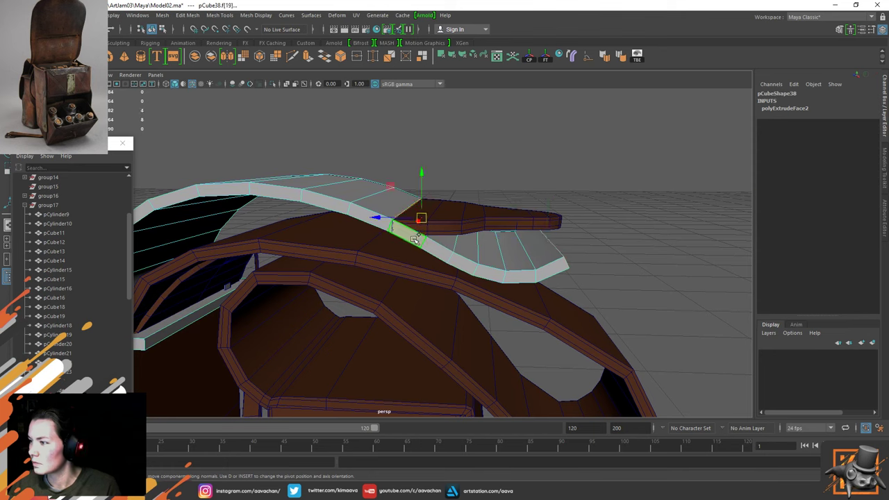
pyautogui.press('Delete')
pyautogui.doubleClick(442, 250)
pyautogui.press('Delete')
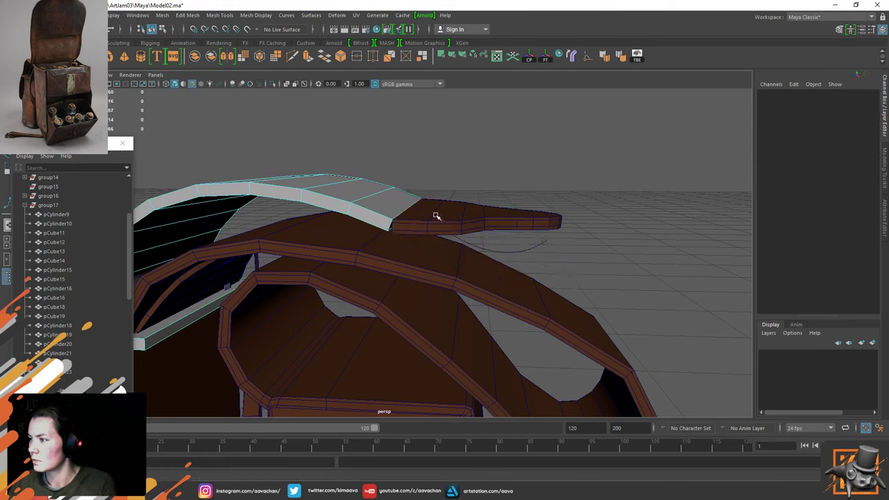
pyautogui.moveTo(382, 200); pyautogui.dragTo(421, 186, button='right')
# Add a bend deformer to the tapered end piece and set its Curvature to 90
pyautogui.click(460, 210)
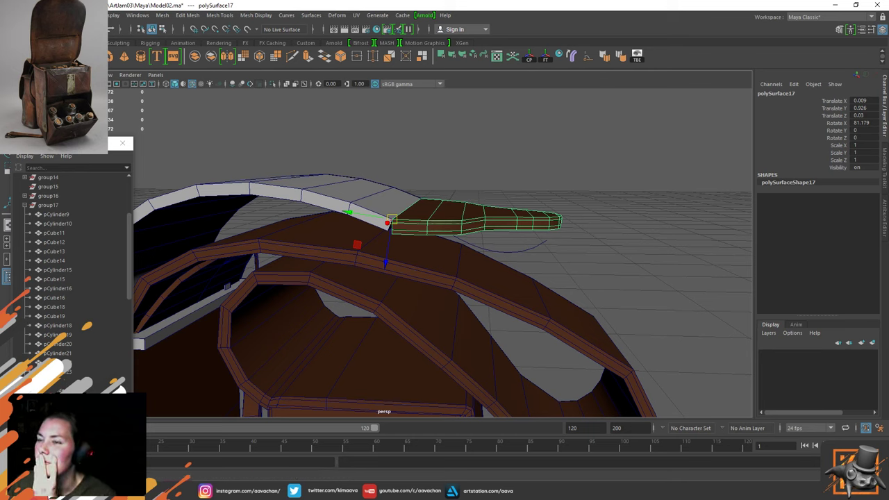
pyautogui.press('F4')
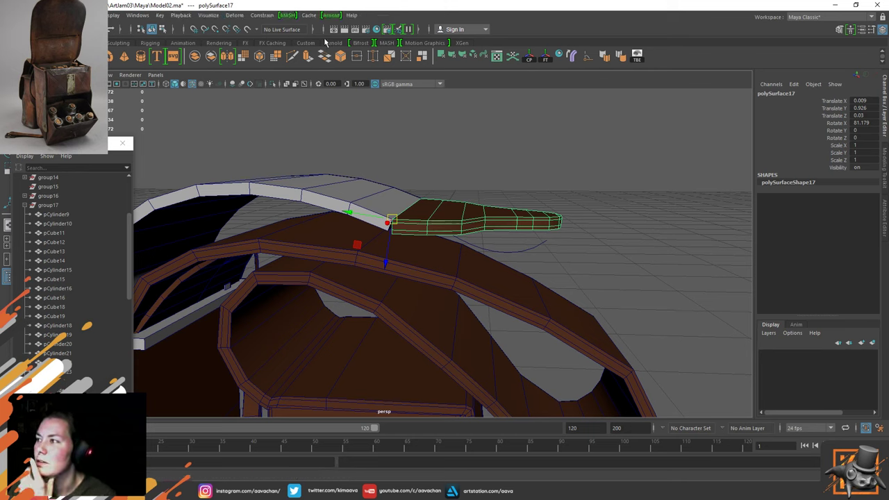
pyautogui.press('F2')
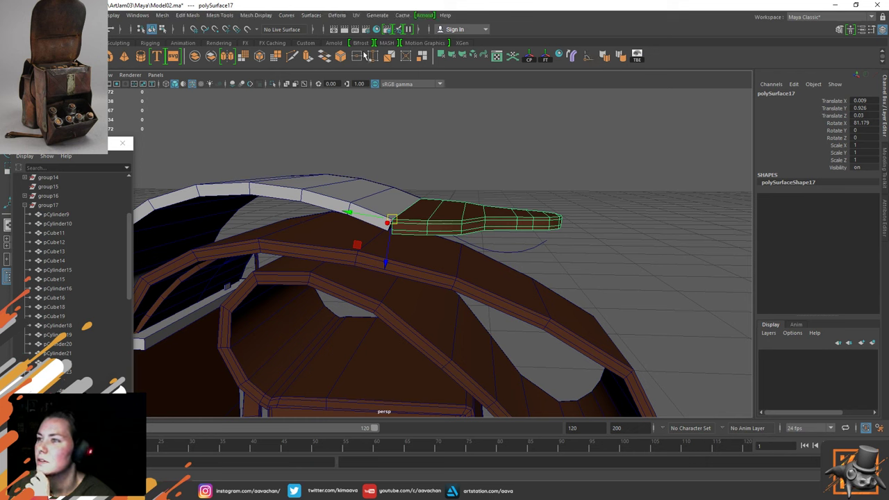
pyautogui.click(571, 55)
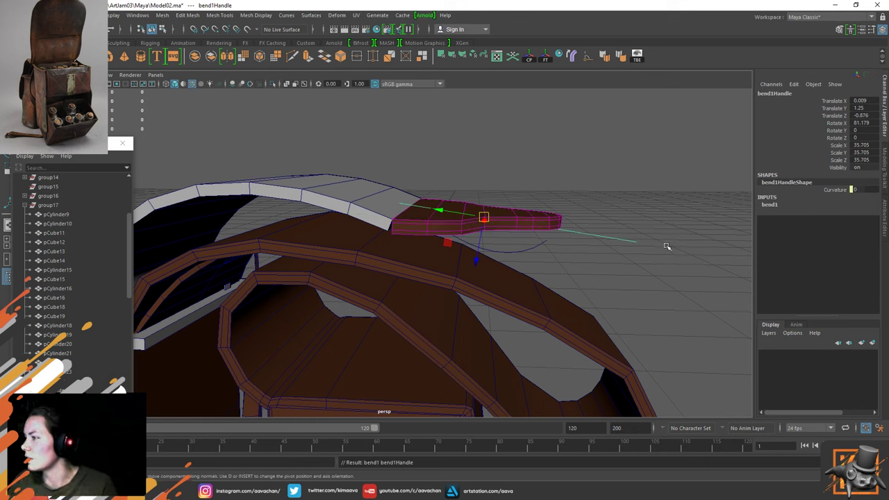
pyautogui.click(770, 205)
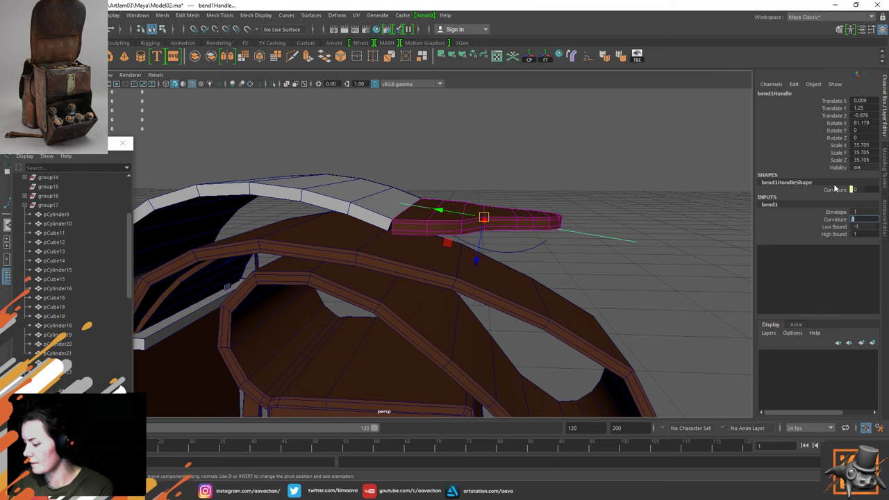
pyautogui.write('90')
pyautogui.press('Return')
# Rotate the bend handle to X 90, Y 8.821, Z 90 so the end piece bends along its length
pyautogui.keyDown('alt'); pyautogui.moveTo(493, 200); pyautogui.dragTo(515, 194); pyautogui.keyUp('alt')
pyautogui.press('e')
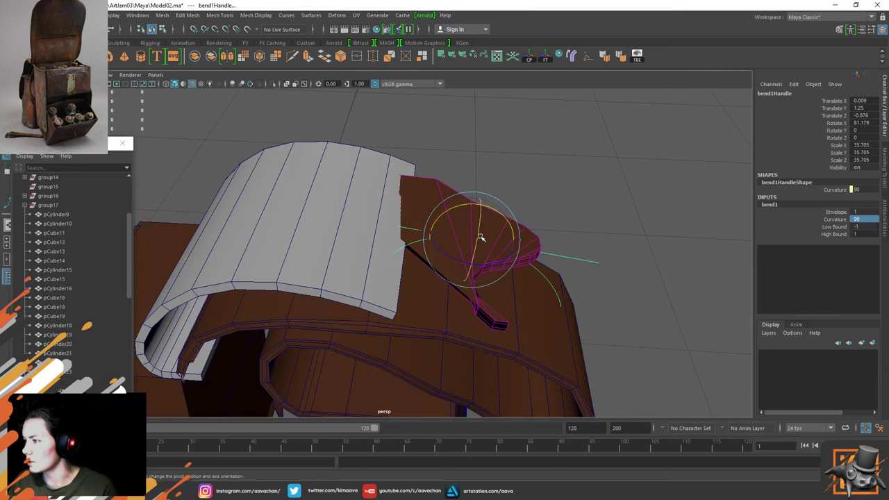
pyautogui.moveTo(480, 238); pyautogui.dragTo(536, 178)
pyautogui.hotkey('ctrl', 'z')
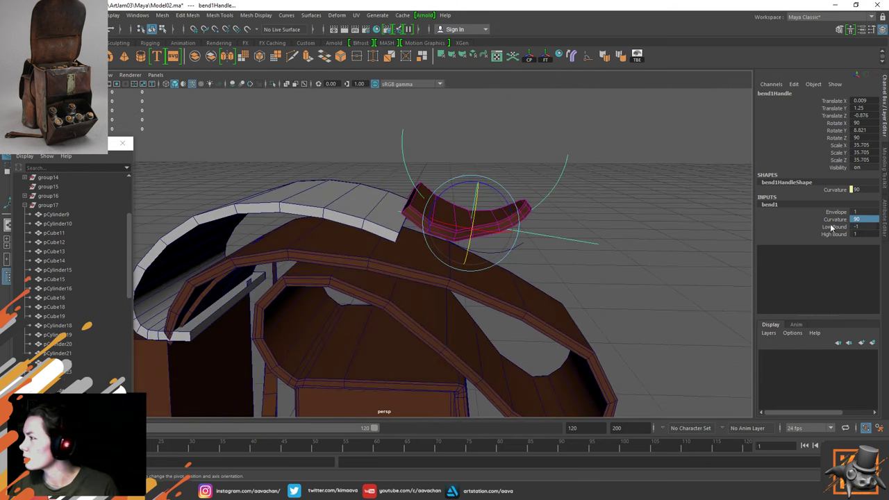
# Limit the bend to one side of its handle with Low Bound -1 and High Bound 0
pyautogui.click(868, 227)
pyautogui.write('0')
pyautogui.press('Return')
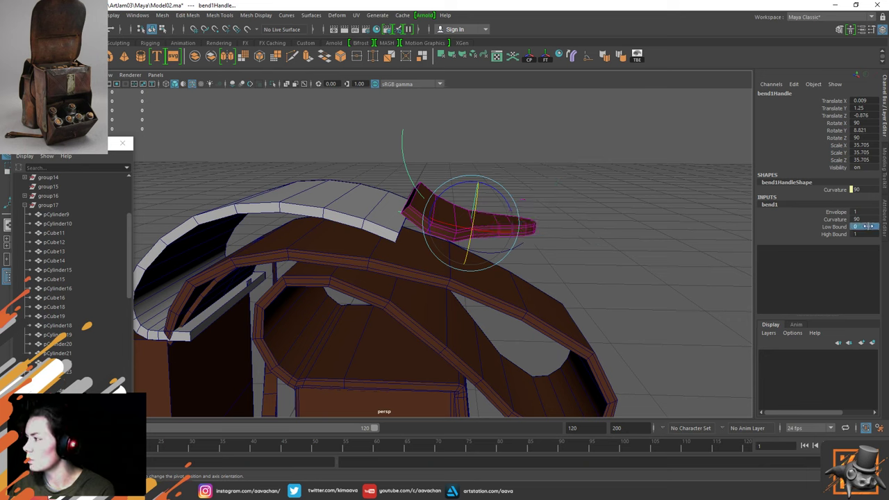
pyautogui.click(868, 226)
pyautogui.write('-1')
pyautogui.press('Return')
pyautogui.click(864, 234)
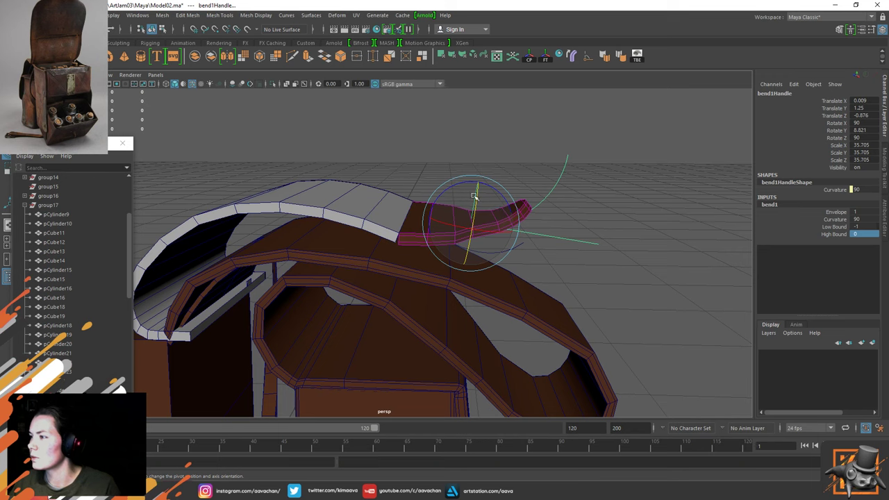
# Move the bend handle toward the flap joint at Translate Y 1.266 and Z -0.786, and select the bent end piece
pyautogui.press('w')
pyautogui.moveTo(479, 182); pyautogui.dragTo(480, 178)
pyautogui.moveTo(431, 212); pyautogui.dragTo(394, 208)
pyautogui.press('e')
pyautogui.press('w')
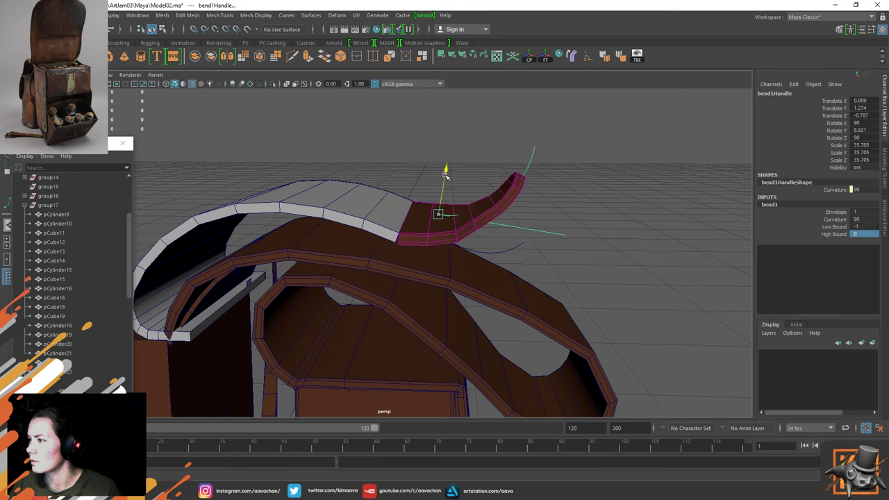
pyautogui.moveTo(444, 175)
pyautogui.mouseDown()
pyautogui.moveTo(439, 192)
pyautogui.moveTo(440, 177)
pyautogui.mouseUp()
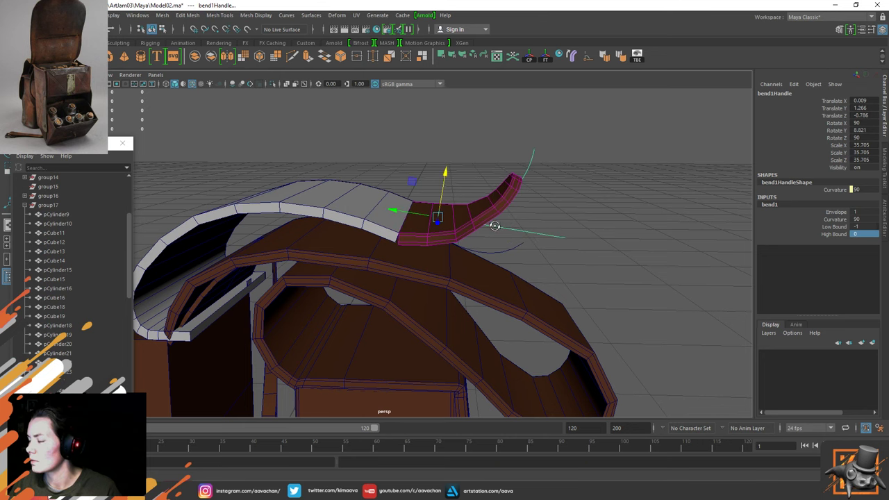
pyautogui.keyDown('alt'); pyautogui.moveTo(494, 225); pyautogui.dragTo(438, 218); pyautogui.keyUp('alt')
pyautogui.click(438, 257)
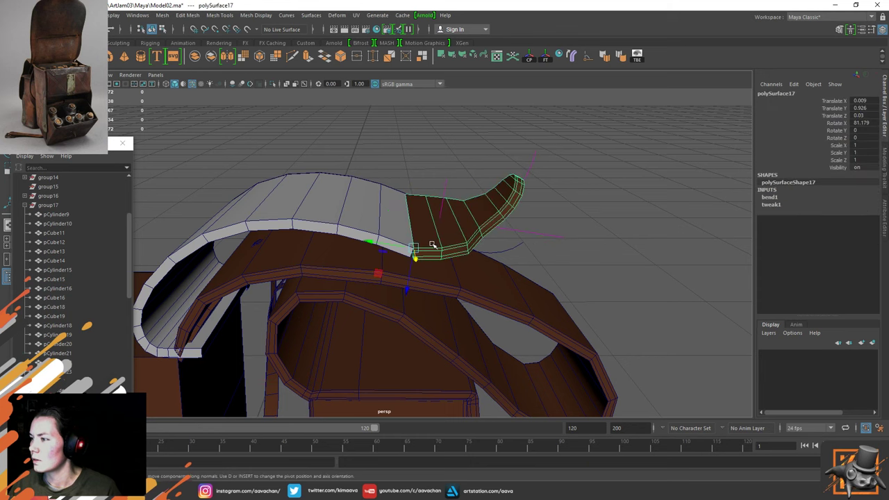
# Combine the curved flap and the bent end piece into one mesh and delete the construction history
pyautogui.hotkey('alt', 'shift', 'd')
pyautogui.keyDown('shift'); pyautogui.click(372, 212); pyautogui.keyUp('shift')
pyautogui.keyDown('shift'); pyautogui.moveTo(372, 212); pyautogui.dragTo(372, 380, button='right'); pyautogui.keyUp('shift')
pyautogui.hotkey('alt', 'shift', 'd')
pyautogui.keyDown('alt'); pyautogui.moveTo(433, 222); pyautogui.dragTo(423, 218); pyautogui.keyUp('alt')
pyautogui.scroll(3, 420, 238)
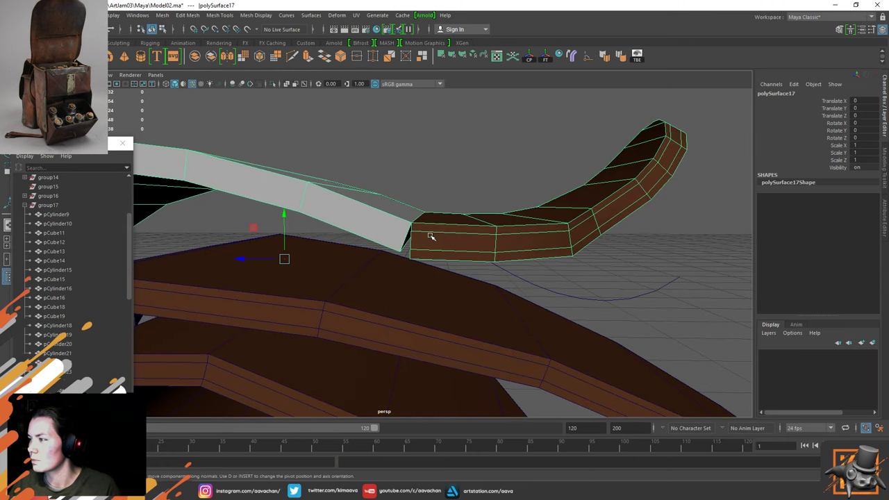
# Snap the flap's upper and lower corner vertices at the joint onto the matching corners of the end piece
pyautogui.moveTo(432, 236); pyautogui.dragTo(443, 185, button='right')
pyautogui.doubleClick(450, 235)
pyautogui.keyDown('shift'); pyautogui.doubleClick(449, 249); pyautogui.keyUp('shift')
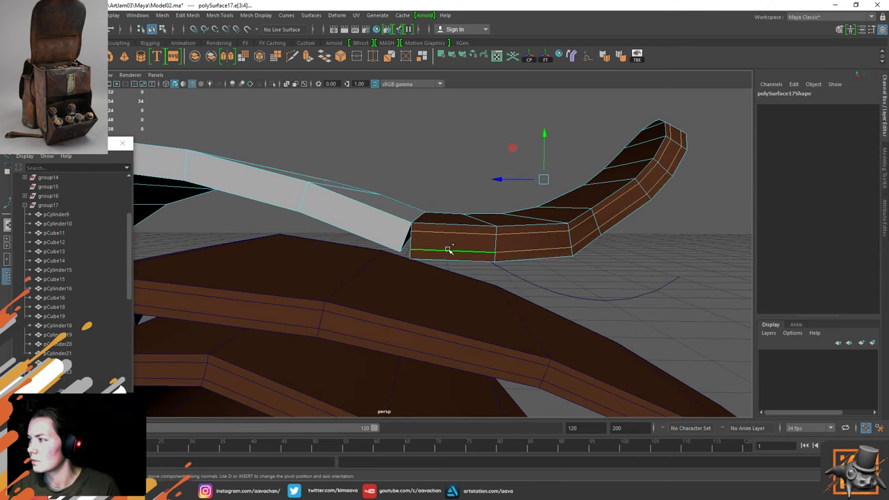
pyautogui.moveTo(374, 210); pyautogui.dragTo(401, 202, button='right')
pyautogui.keyDown('alt'); pyautogui.moveTo(369, 224); pyautogui.dragTo(430, 245); pyautogui.keyUp('alt')
pyautogui.scroll(-2, 430, 245)
pyautogui.scroll(1, 410, 233)
pyautogui.moveTo(405, 224); pyautogui.dragTo(359, 223, button='right')
pyautogui.keyDown('alt'); pyautogui.moveTo(405, 248); pyautogui.dragTo(412, 242); pyautogui.keyUp('alt')
pyautogui.click(404, 203)
pyautogui.press('v')
pyautogui.moveTo(404, 204); pyautogui.dragTo(410, 207)
pyautogui.click(414, 246)
pyautogui.press('v')
pyautogui.moveTo(414, 246); pyautogui.dragTo(411, 275)
# Insert two lengthwise edge loops through the flap's thickness with Multi-Cut, in line with the end piece's loops
pyautogui.moveTo(344, 216); pyautogui.dragTo(430, 139, button='right')
pyautogui.keyDown('shift'); pyautogui.moveTo(378, 234); pyautogui.dragTo(342, 236, button='right'); pyautogui.keyUp('shift')
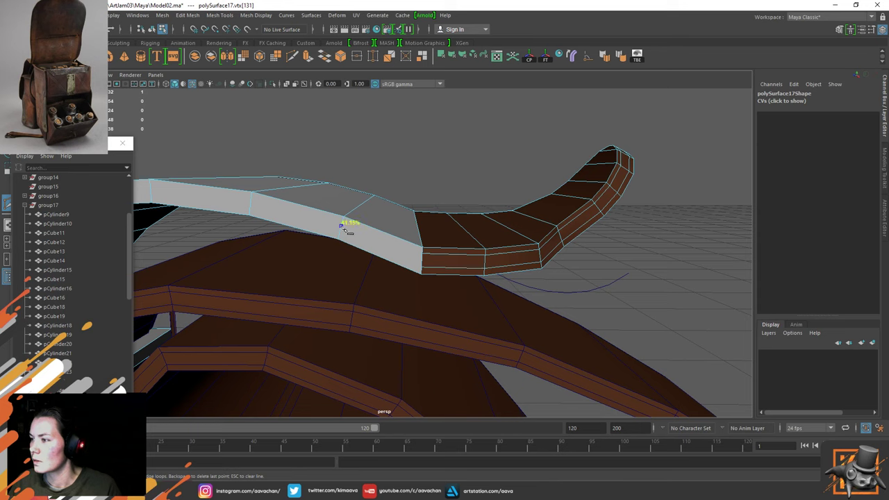
pyautogui.press('ctrl')
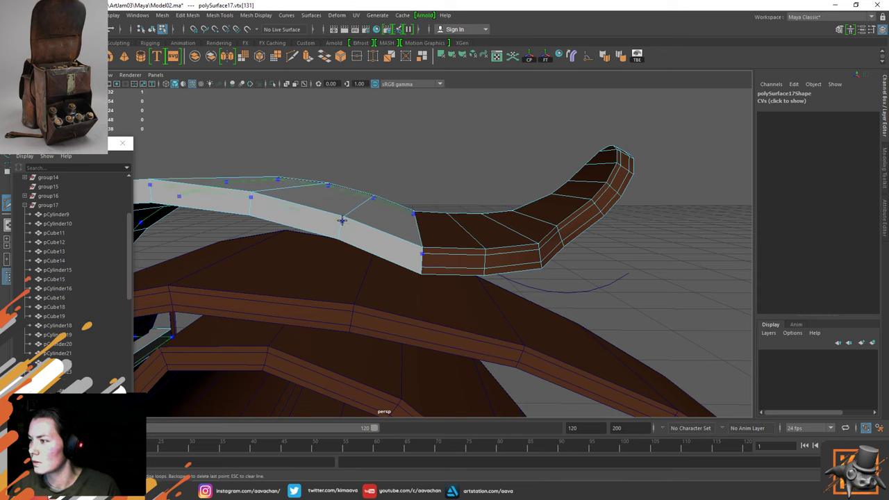
pyautogui.keyDown('ctrl'); pyautogui.click(341, 222); pyautogui.keyUp('ctrl')
pyautogui.keyDown('ctrl'); pyautogui.click(339, 232); pyautogui.keyUp('ctrl')
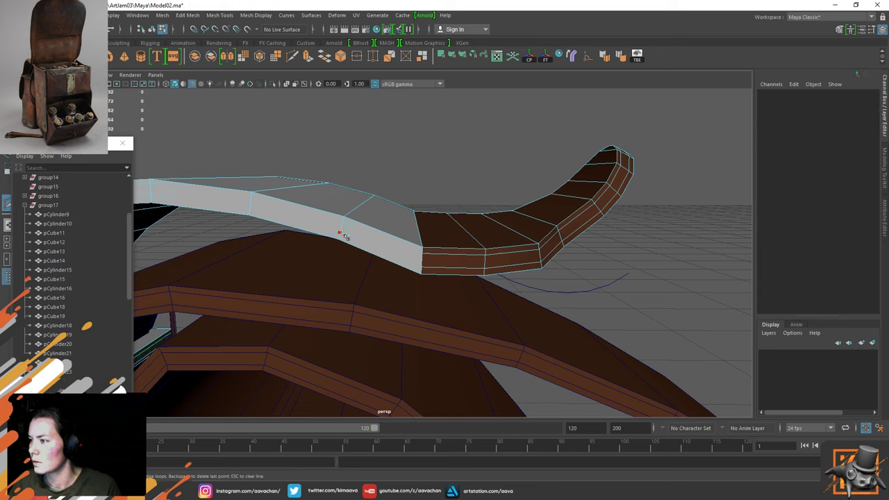
pyautogui.press('w')
# Merge the overlapping vertices at the joint of the flap and end piece with a 0.002 distance threshold
pyautogui.moveTo(341, 216); pyautogui.dragTo(298, 207, button='right')
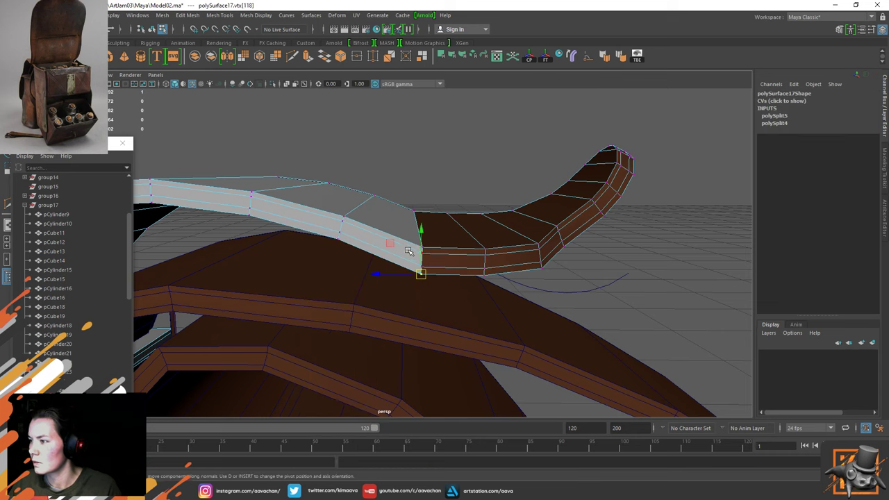
pyautogui.click(423, 254)
pyautogui.moveTo(385, 196); pyautogui.dragTo(450, 304)
pyautogui.keyDown('shift'); pyautogui.moveTo(433, 256); pyautogui.dragTo(451, 184, button='right'); pyautogui.keyUp('shift')
pyautogui.keyDown('alt'); pyautogui.moveTo(303, 223); pyautogui.dragTo(440, 224); pyautogui.keyUp('alt')
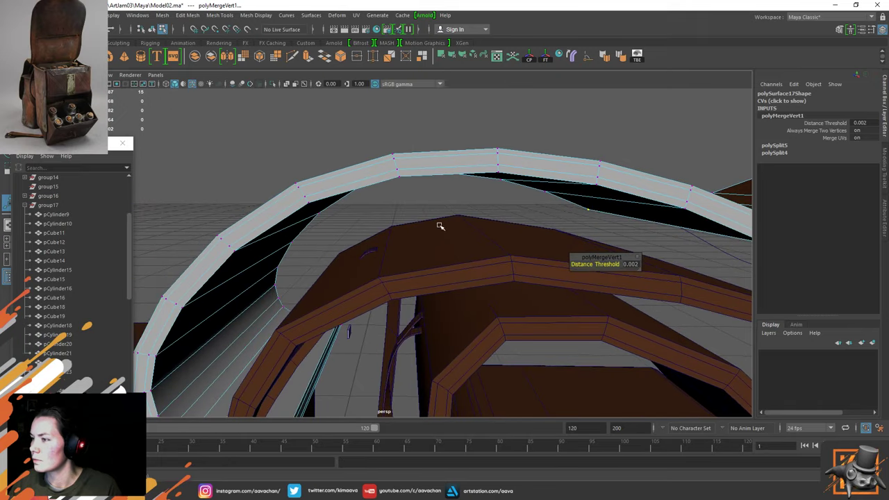
pyautogui.moveTo(461, 159); pyautogui.dragTo(546, 123, button='right')
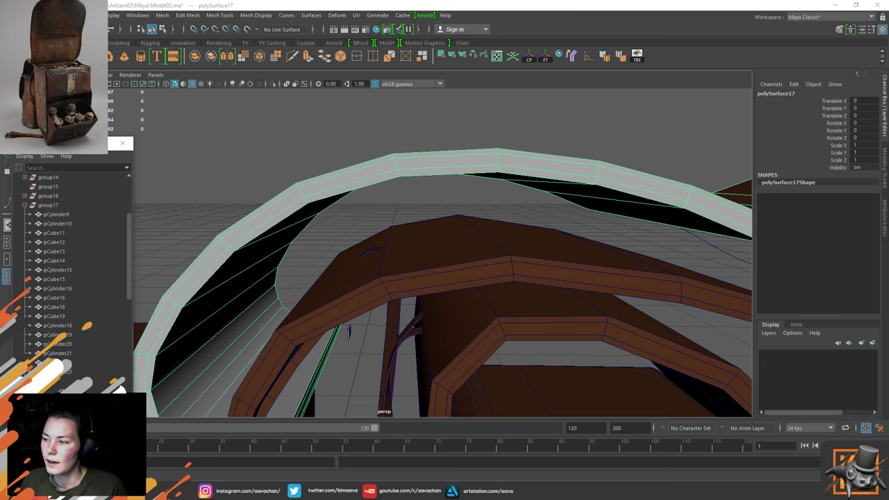
# Delete the last segment of faces and its end cap at the flap's curled lower end
pyautogui.scroll(-2, 419, 299)
pyautogui.scroll(-6, 245, 349)
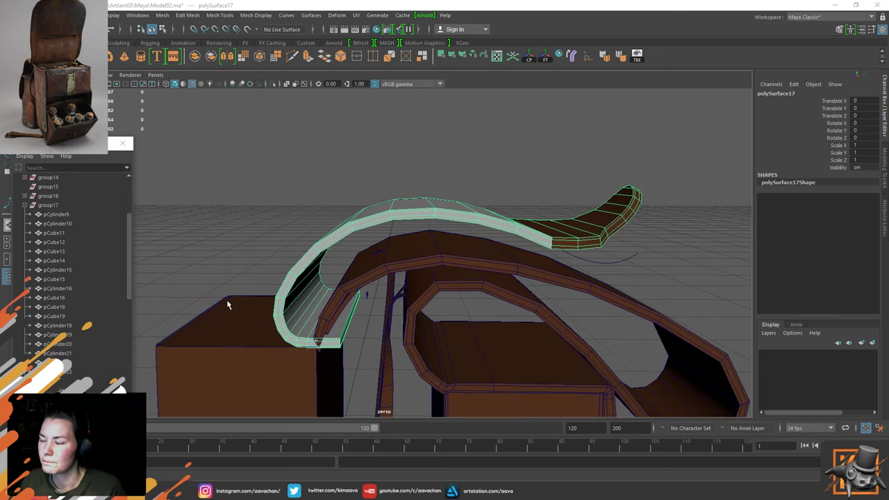
pyautogui.scroll(4, 305, 278)
pyautogui.scroll(4, 361, 234)
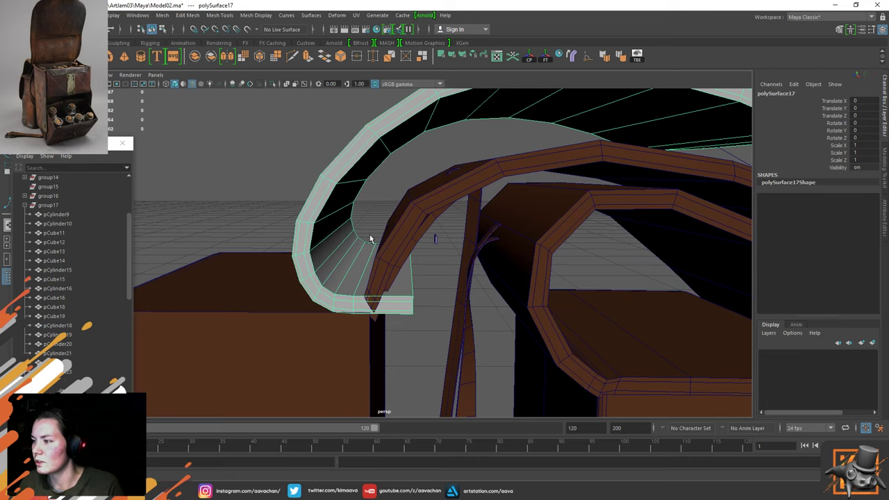
pyautogui.scroll(3, 375, 246)
pyautogui.click(384, 265)
pyautogui.moveTo(328, 225); pyautogui.dragTo(327, 253, button='right')
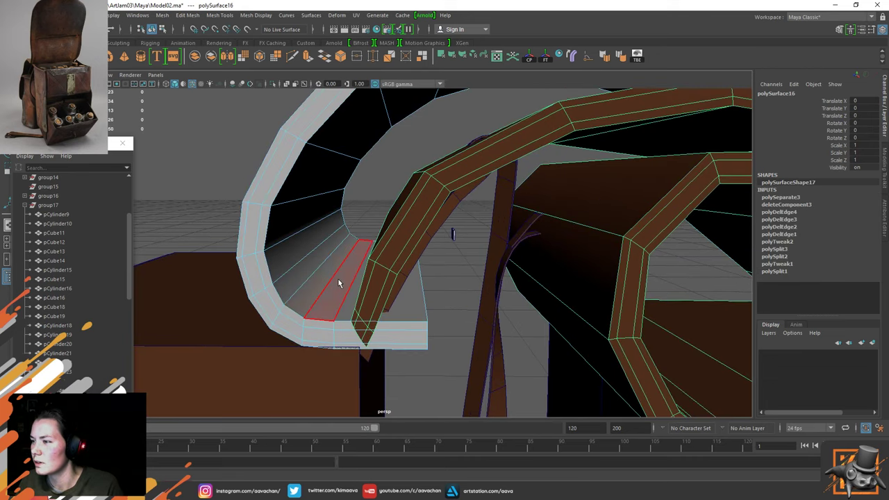
pyautogui.click(347, 313)
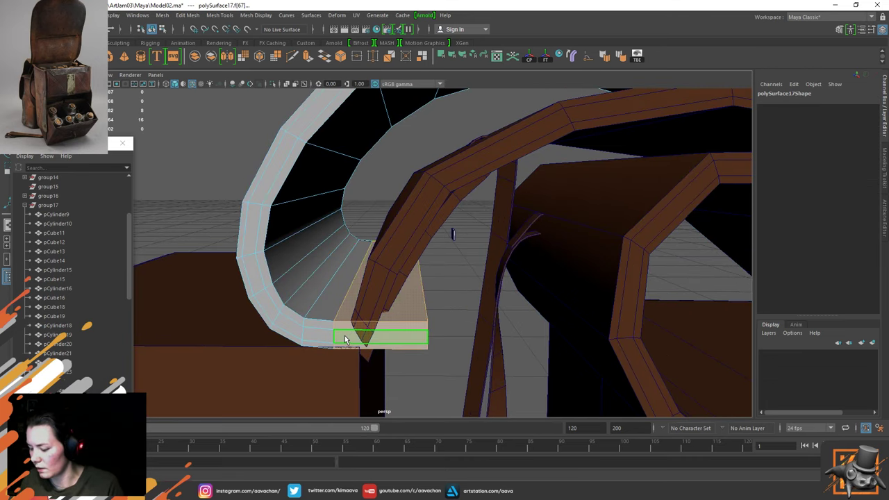
pyautogui.press('Delete')
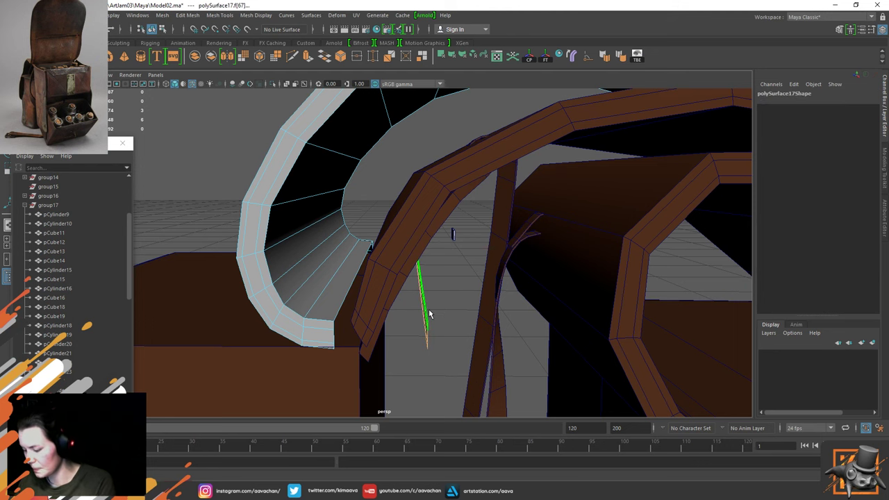
pyautogui.press('Delete')
# Move the end edge of the brown leather strap slightly toward the flap's open lower end
pyautogui.scroll(3, 352, 267)
pyautogui.keyDown('alt'); pyautogui.moveTo(370, 289); pyautogui.dragTo(409, 266, button='middle'); pyautogui.keyUp('alt')
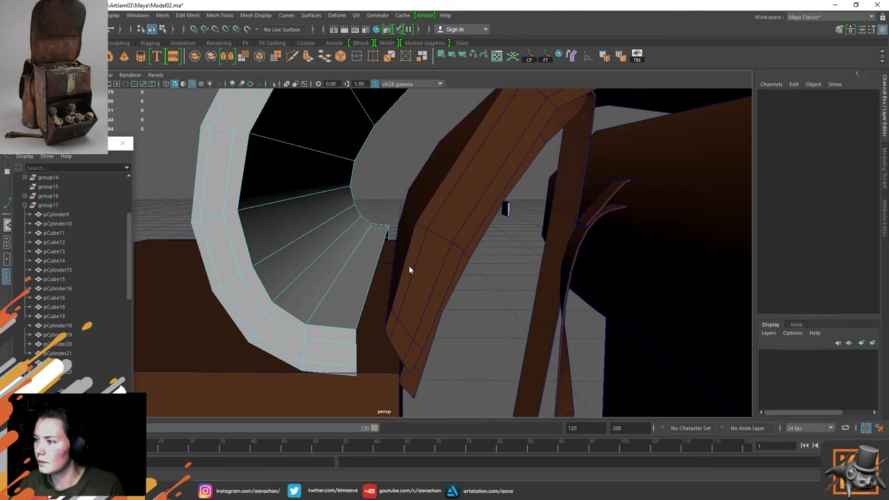
pyautogui.moveTo(409, 270); pyautogui.dragTo(399, 207, button='right')
pyautogui.click(389, 324)
pyautogui.click(386, 317)
pyautogui.press('w')
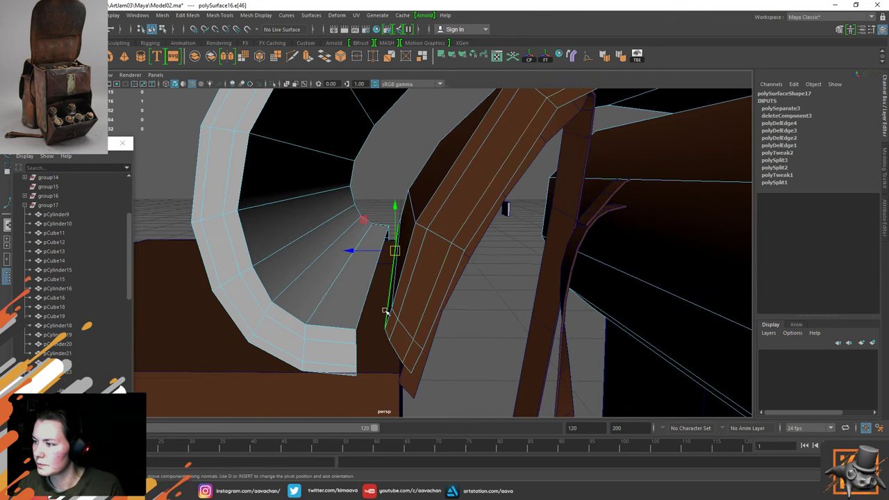
pyautogui.moveTo(357, 250); pyautogui.dragTo(361, 251)
# Try to bridge the facing end edges of the flap and the brown strap as separate objects
pyautogui.click(359, 303)
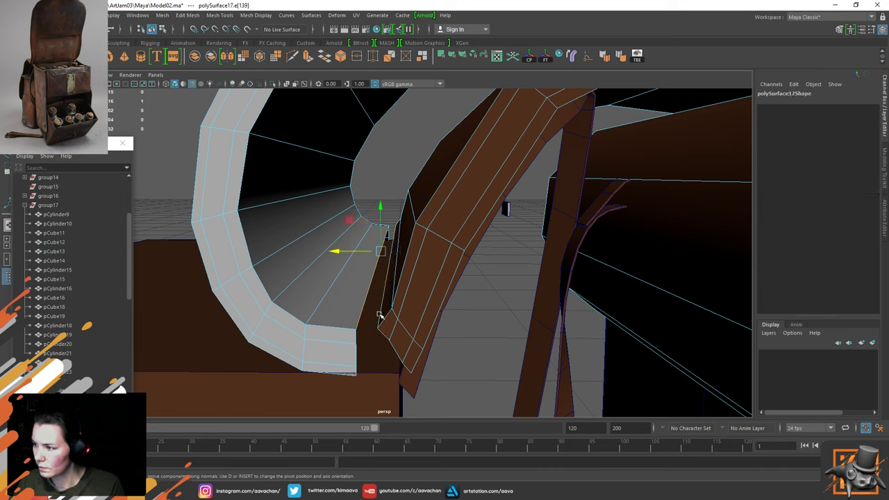
pyautogui.click(381, 303)
pyautogui.click(385, 333)
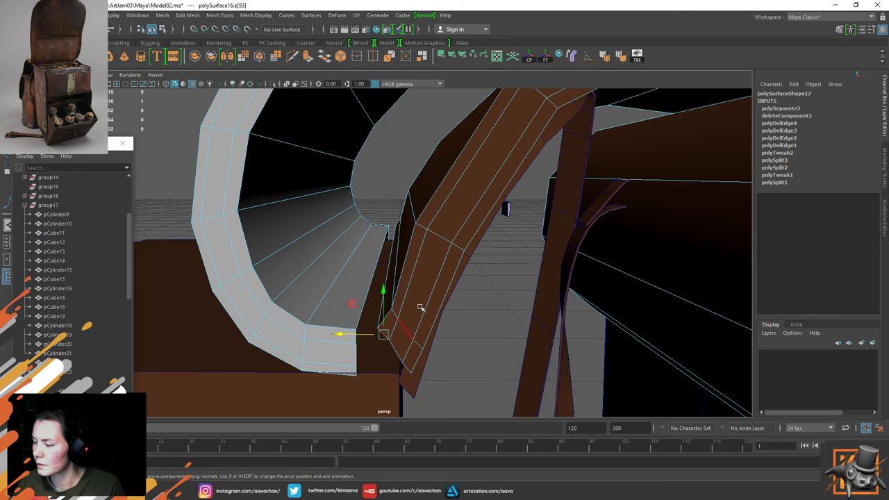
pyautogui.keyDown('alt'); pyautogui.moveTo(419, 307); pyautogui.dragTo(439, 302); pyautogui.keyUp('alt')
pyautogui.click(394, 263)
pyautogui.keyDown('shift'); pyautogui.click(378, 265); pyautogui.keyUp('shift')
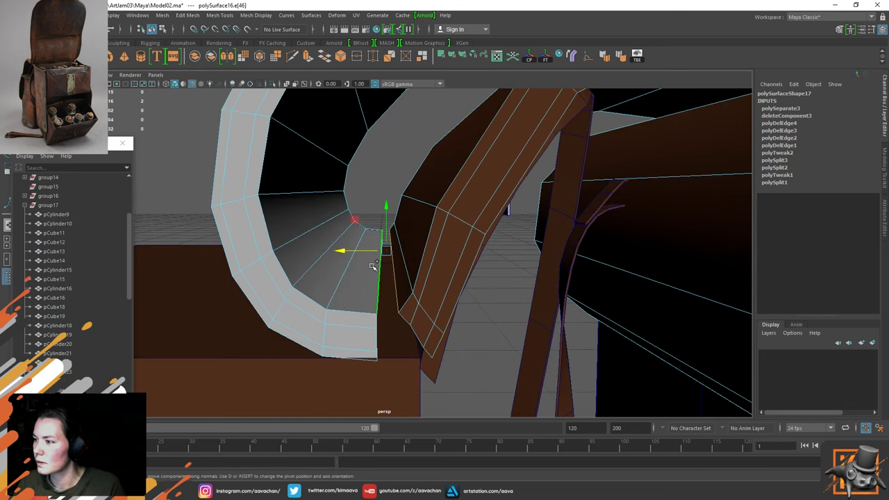
pyautogui.keyDown('shift'); pyautogui.moveTo(373, 266); pyautogui.dragTo(365, 369, button='right'); pyautogui.keyUp('shift')
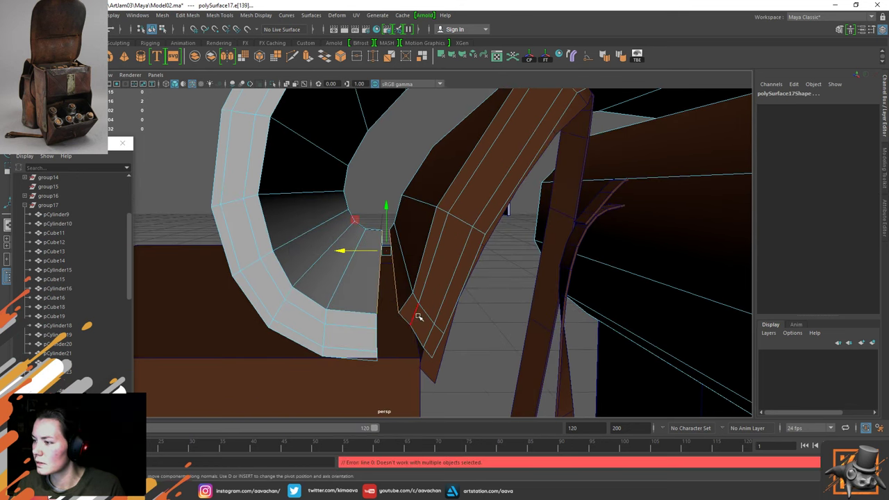
# Combine the flap and the brown leather strap into one mesh and delete the construction history
pyautogui.click(405, 174)
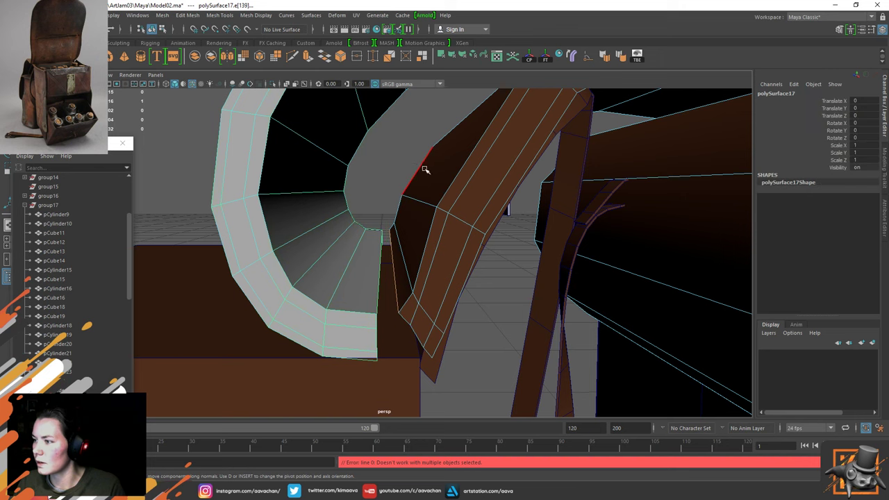
pyautogui.click(386, 182)
pyautogui.click(327, 258)
pyautogui.moveTo(337, 223); pyautogui.dragTo(385, 154, button='right')
pyautogui.click(414, 232)
pyautogui.keyDown('shift'); pyautogui.click(336, 234); pyautogui.keyUp('shift')
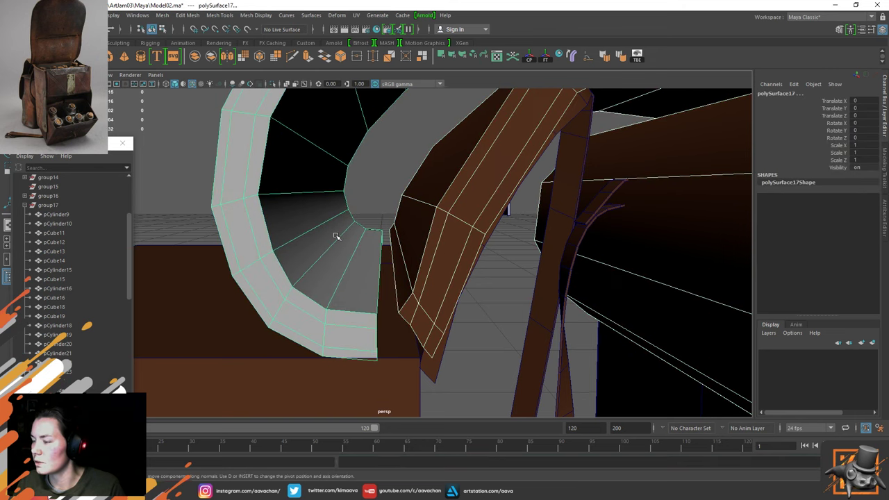
pyautogui.keyDown('shift'); pyautogui.moveTo(336, 235); pyautogui.dragTo(312, 403, button='right'); pyautogui.keyUp('shift')
pyautogui.hotkey('alt', 'shift', 'd')
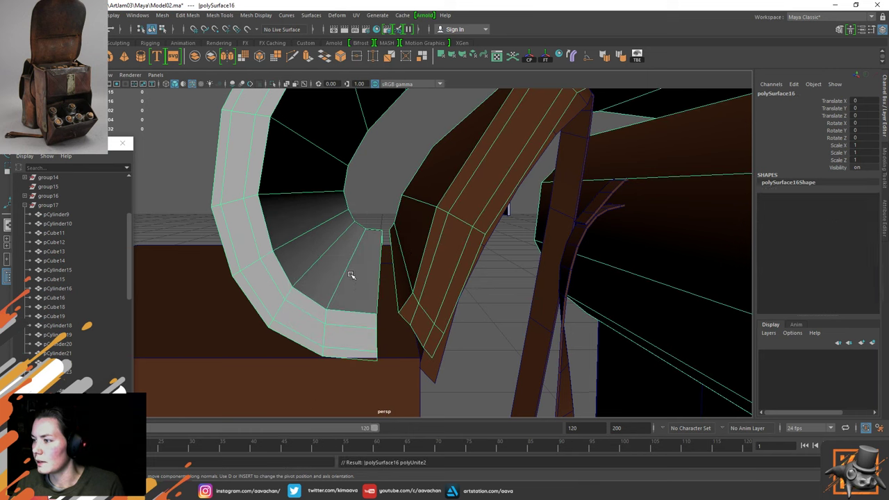
# Bridge the facing inner edges of the flap end and the strap end
pyautogui.moveTo(351, 273); pyautogui.dragTo(343, 185, button='right')
pyautogui.click(379, 261)
pyautogui.keyDown('shift'); pyautogui.click(396, 266); pyautogui.keyUp('shift')
pyautogui.keyDown('shift'); pyautogui.moveTo(387, 286); pyautogui.dragTo(377, 368, button='right'); pyautogui.keyUp('shift')
# Bridge the three side edges of the flap end to the three matching side edges of the strap end
pyautogui.click(376, 322)
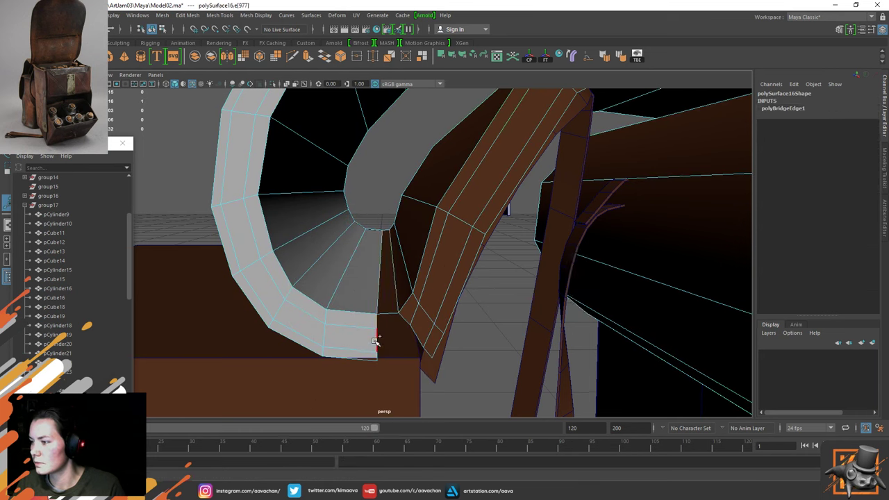
pyautogui.keyDown('shift'); pyautogui.click(376, 338); pyautogui.keyUp('shift')
pyautogui.keyDown('shift'); pyautogui.click(377, 353); pyautogui.keyUp('shift')
pyautogui.keyDown('shift'); pyautogui.click(404, 318); pyautogui.keyUp('shift')
pyautogui.keyDown('shift'); pyautogui.click(417, 334); pyautogui.keyUp('shift')
pyautogui.keyDown('shift'); pyautogui.click(427, 350); pyautogui.keyUp('shift')
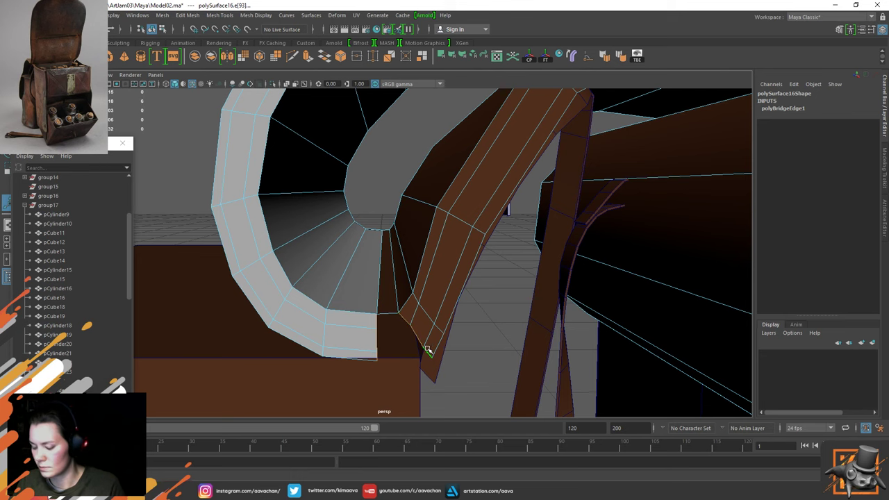
pyautogui.press('g')
pyautogui.keyDown('alt'); pyautogui.moveTo(424, 349); pyautogui.dragTo(326, 344); pyautogui.keyUp('alt')
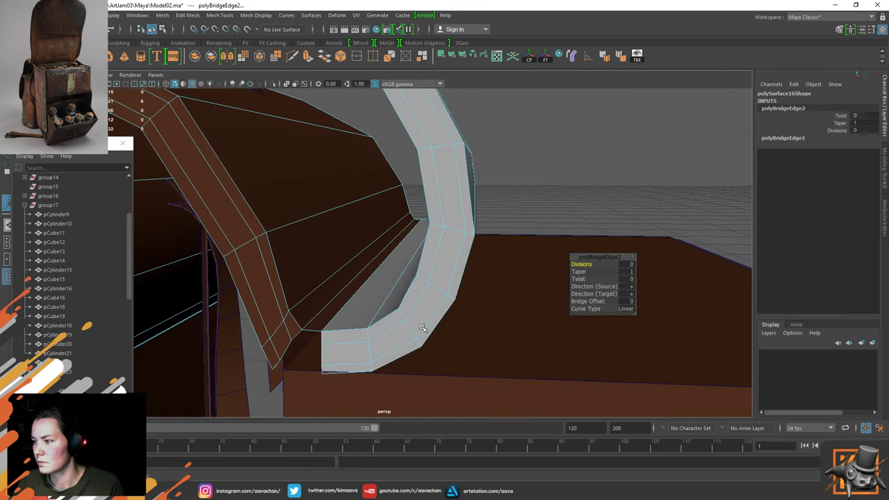
# Bridge the remaining open edges between flap and strap on the opposite side and the underside
pyautogui.click(326, 368)
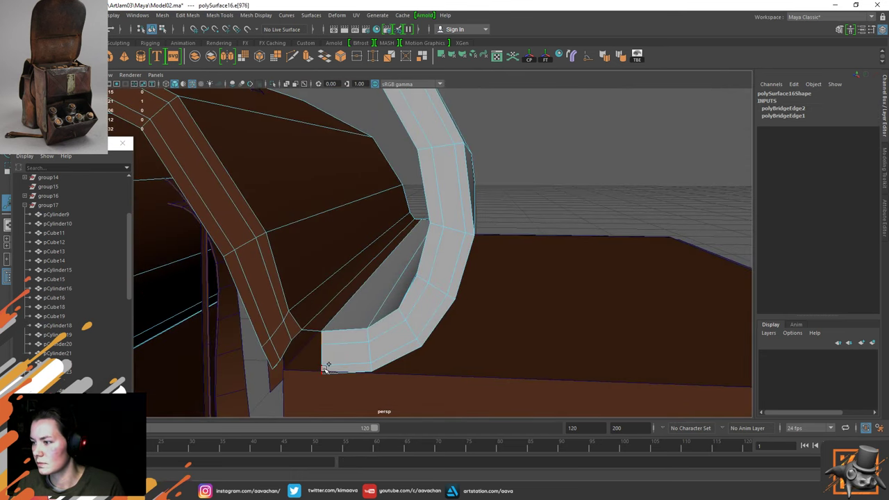
pyautogui.click(275, 363)
pyautogui.press('g')
pyautogui.keyDown('alt'); pyautogui.moveTo(327, 332); pyautogui.dragTo(377, 311); pyautogui.keyUp('alt')
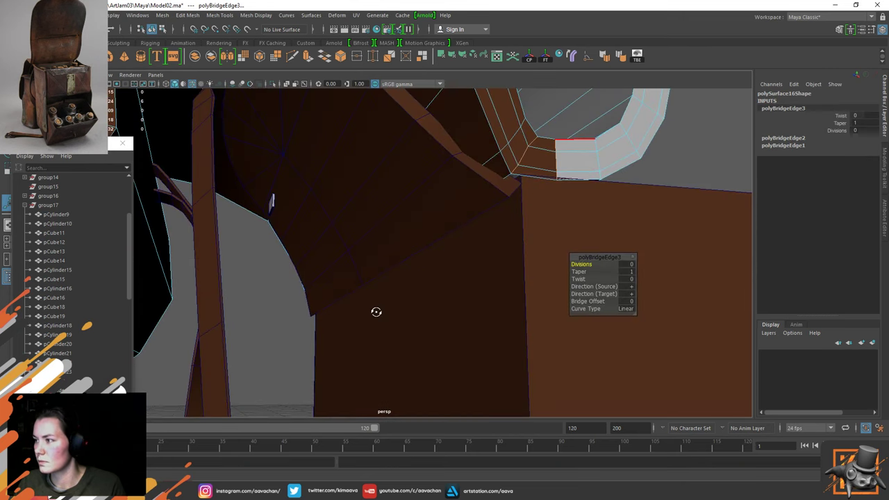
pyautogui.click(515, 181)
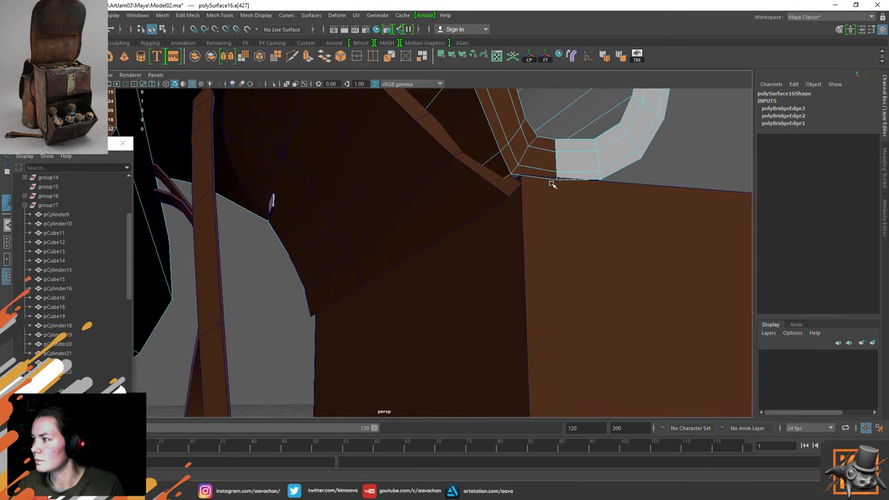
pyautogui.press('g')
# Isolate the joined leather piece, delete its construction history and check the closed joint all around
pyautogui.moveTo(505, 150); pyautogui.dragTo(512, 142, button='right')
pyautogui.hotkey('ctrl', '1')
pyautogui.keyDown('alt'); pyautogui.moveTo(512, 146); pyautogui.dragTo(432, 261); pyautogui.keyUp('alt')
pyautogui.hotkey('alt', 'shift', 'd')
pyautogui.scroll(-5, 532, 236)
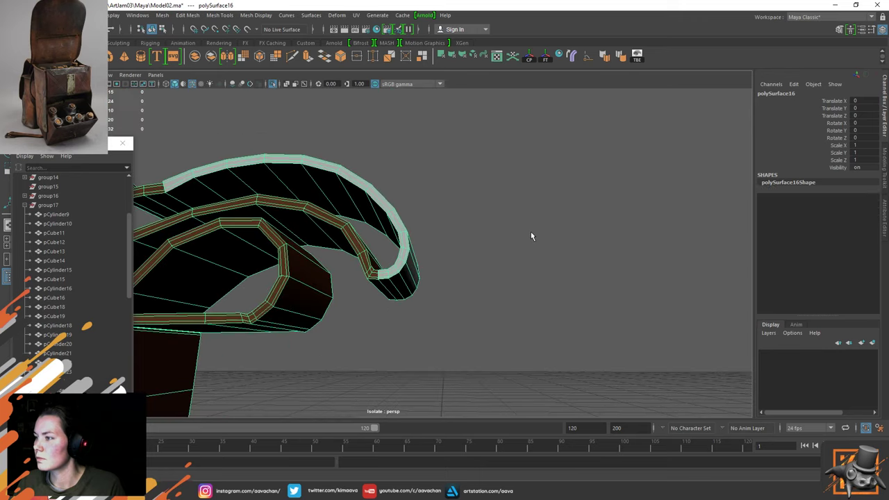
pyautogui.keyDown('alt'); pyautogui.moveTo(532, 236); pyautogui.dragTo(371, 249); pyautogui.keyUp('alt')
pyautogui.press('w')
pyautogui.keyDown('alt'); pyautogui.moveTo(468, 232); pyautogui.dragTo(303, 230); pyautogui.keyUp('alt')
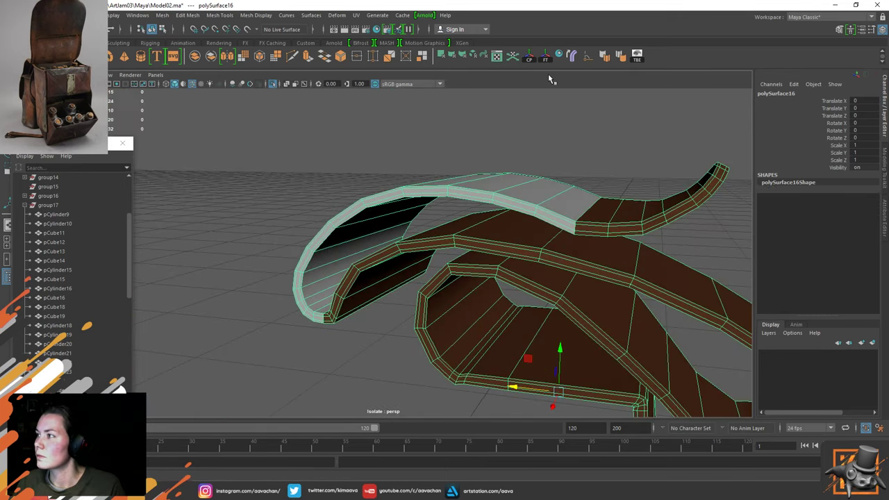
# Assign the existing leather material to the joined leather piece from the Hypershade
pyautogui.click(558, 56)
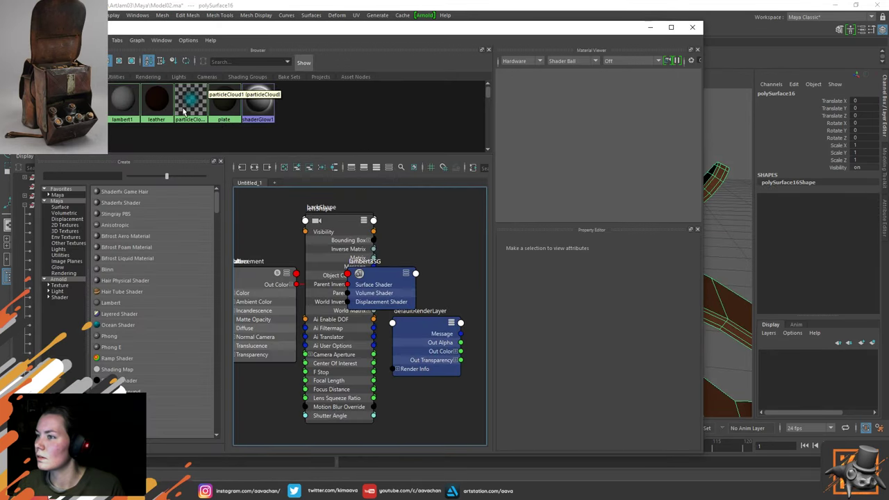
pyautogui.moveTo(148, 111); pyautogui.dragTo(149, 74, button='right')
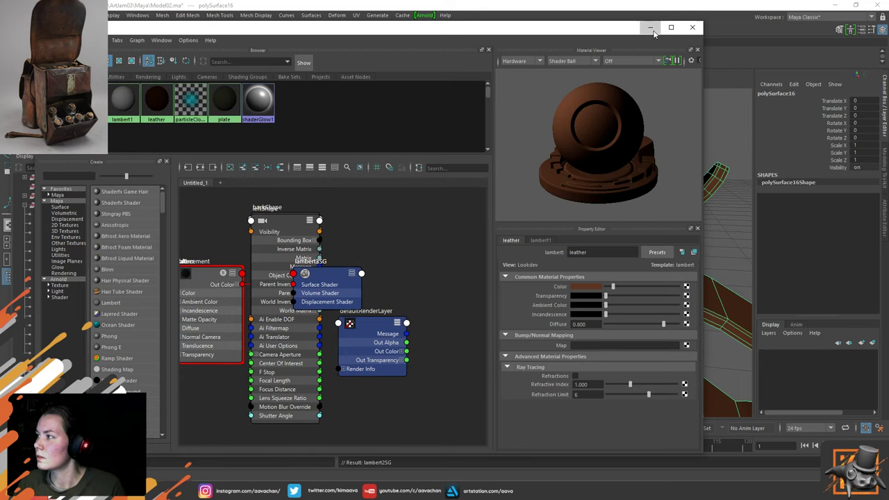
pyautogui.click(652, 29)
pyautogui.click(575, 171)
pyautogui.click(472, 198)
# Show the whole bag again, turn on smooth preview for the leather piece and select the box pouch beside it
pyautogui.scroll(-5, 472, 198)
pyautogui.hotkey('ctrl', '1')
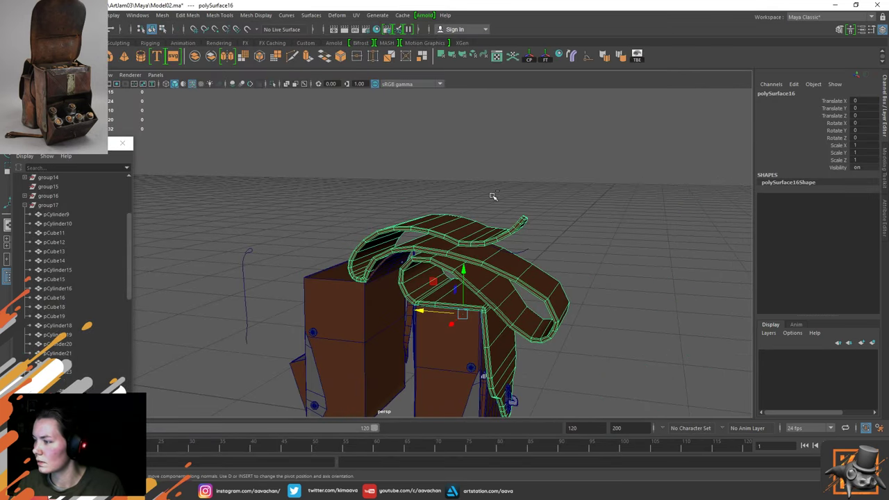
pyautogui.keyDown('alt'); pyautogui.moveTo(311, 179); pyautogui.dragTo(525, 196); pyautogui.keyUp('alt')
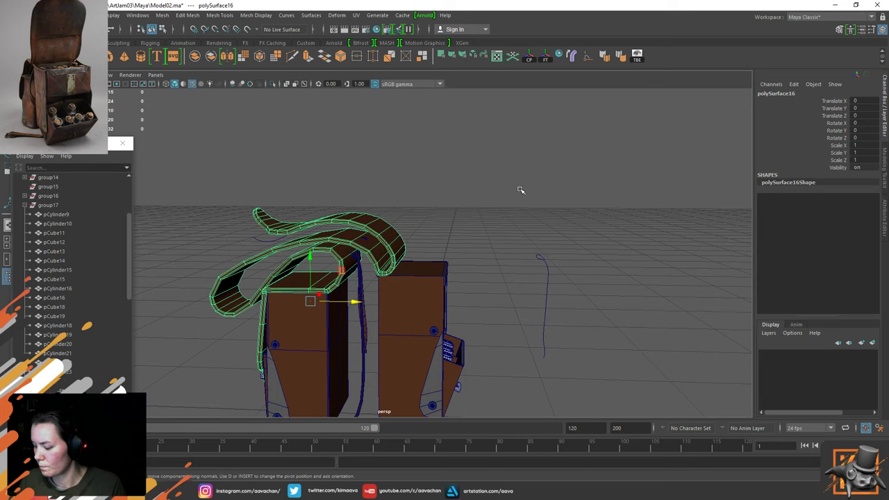
pyautogui.press('3')
pyautogui.click(426, 229)
pyautogui.keyDown('alt'); pyautogui.moveTo(427, 229); pyautogui.dragTo(482, 250); pyautogui.keyUp('alt')
pyautogui.scroll(6, 415, 301)
pyautogui.click(450, 286)
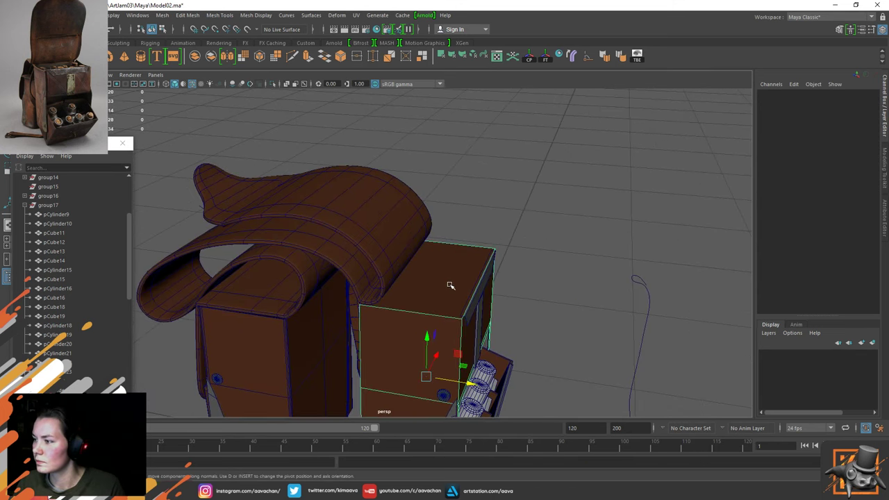
# Extrude the box pouch's top face and inset it with local scale 0.952 in X and 0.904 in Y
pyautogui.moveTo(452, 224); pyautogui.dragTo(450, 284, button='right')
pyautogui.click(451, 270)
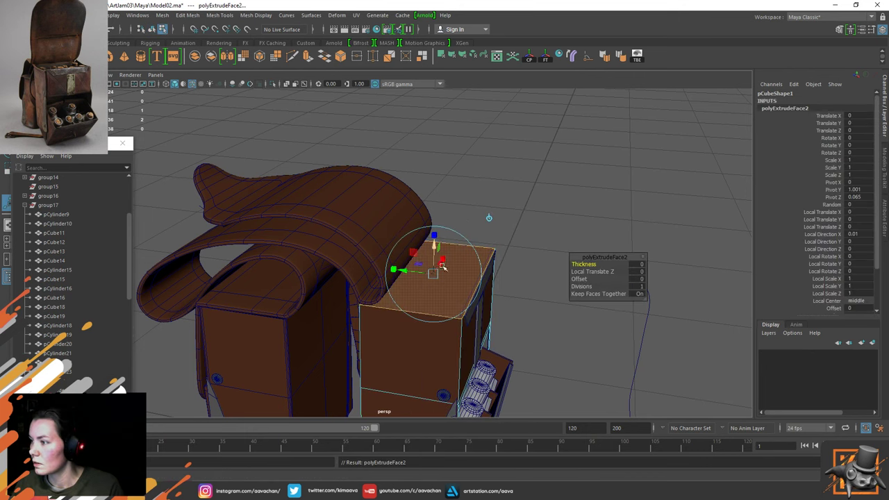
pyautogui.keyDown('alt'); pyautogui.moveTo(490, 262); pyautogui.dragTo(458, 286); pyautogui.keyUp('alt')
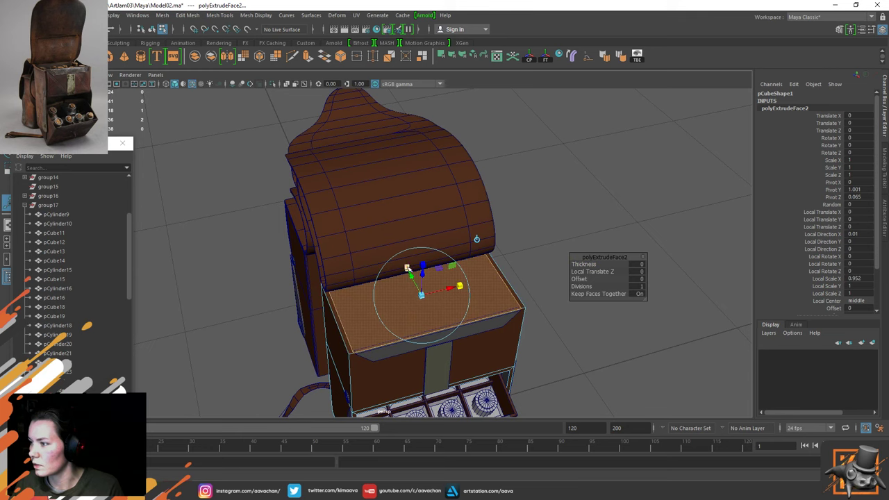
pyautogui.moveTo(406, 268); pyautogui.dragTo(468, 290)
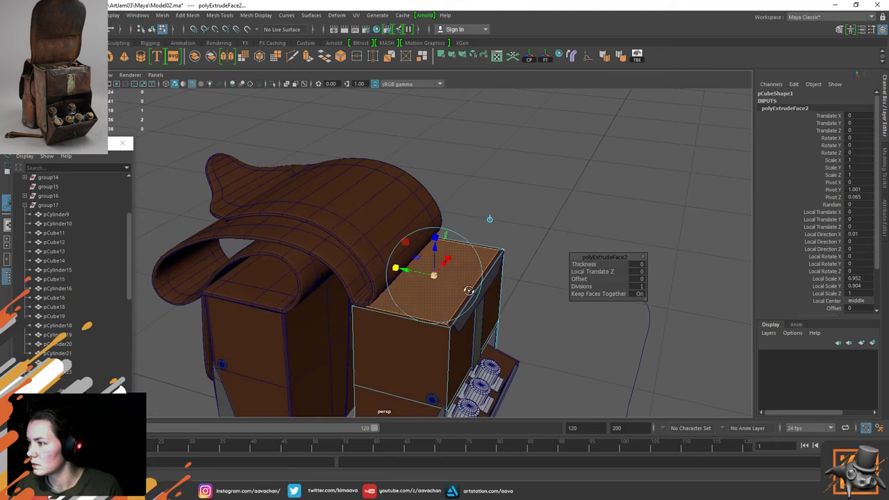
# Extrude the inset top face down into the box pouch to hollow it out, and delete the pouch's construction history
pyautogui.hotkey('ctrl', 'e')
pyautogui.moveTo(433, 239); pyautogui.dragTo(428, 313)
pyautogui.moveTo(461, 223); pyautogui.dragTo(508, 211, button='right')
pyautogui.click(535, 228)
pyautogui.click(461, 274)
pyautogui.hotkey('alt', 'shift', 'd')
# Select the joined leather piece and examine up close where its hanging end meets the other pouch
pyautogui.scroll(-4, 474, 277)
pyautogui.keyDown('alt'); pyautogui.moveTo(502, 284); pyautogui.dragTo(506, 245, button='middle'); pyautogui.keyUp('alt')
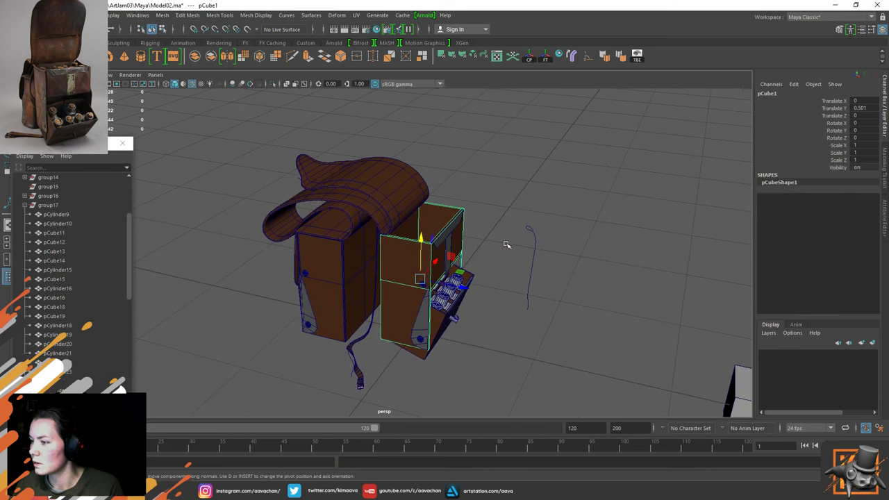
pyautogui.keyDown('alt'); pyautogui.moveTo(506, 245); pyautogui.dragTo(385, 306); pyautogui.keyUp('alt')
pyautogui.click(315, 318)
pyautogui.keyDown('alt'); pyautogui.moveTo(326, 311); pyautogui.dragTo(351, 308); pyautogui.keyUp('alt')
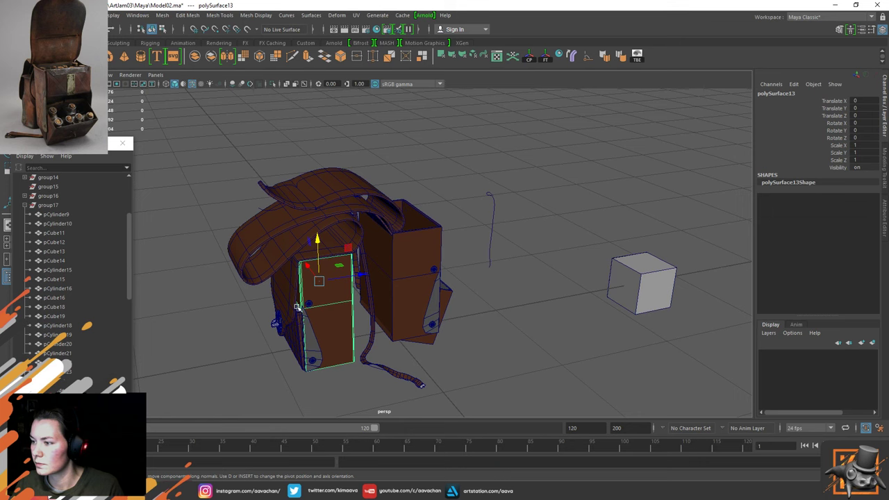
pyautogui.click(296, 308)
pyautogui.scroll(6, 300, 309)
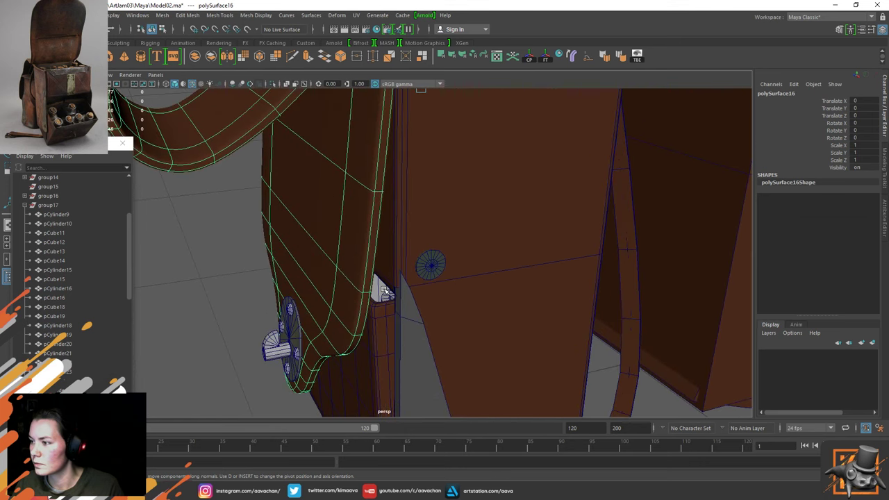
# Examine in wireframe which objects inside group17 make up the rear bottle compartment
pyautogui.click(384, 291)
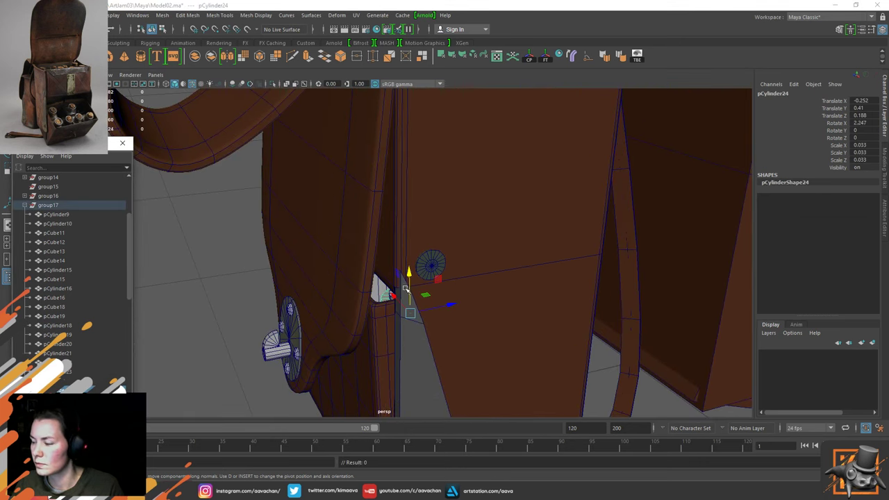
pyautogui.press('4')
pyautogui.press('f')
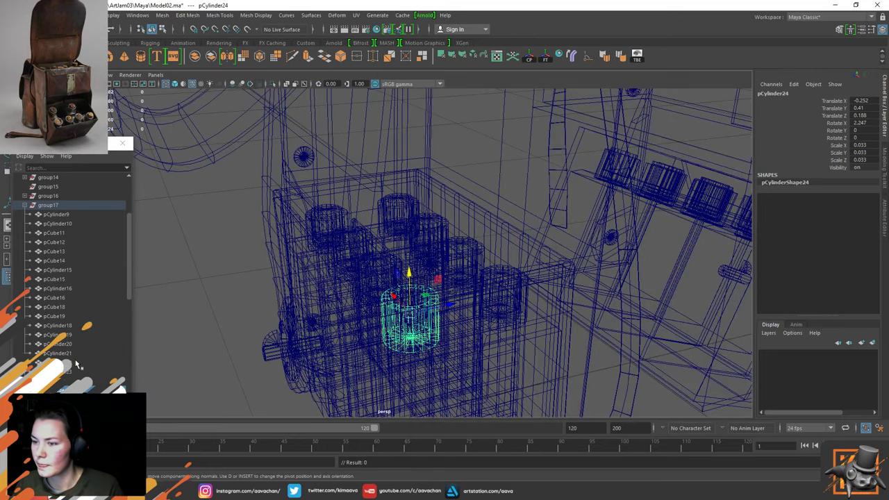
pyautogui.click(43, 208)
pyautogui.press('f')
pyautogui.keyDown('alt'); pyautogui.moveTo(356, 262); pyautogui.dragTo(444, 291); pyautogui.keyUp('alt')
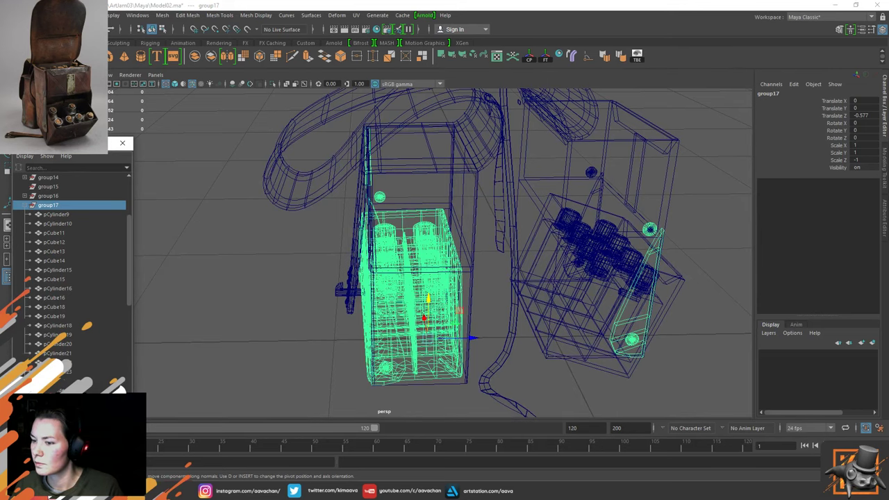
pyautogui.scroll(4, 394, 232)
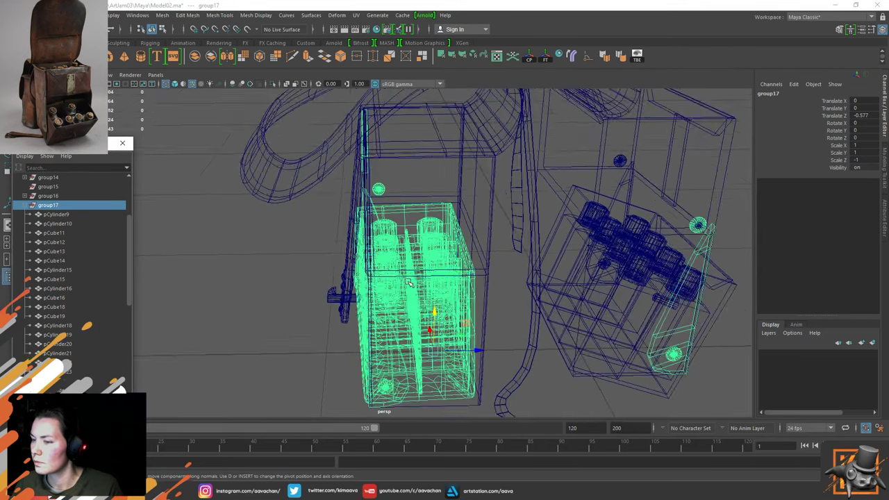
pyautogui.press('Down')
pyautogui.keyDown('shift'); pyautogui.click(62, 391); pyautogui.keyUp('shift')
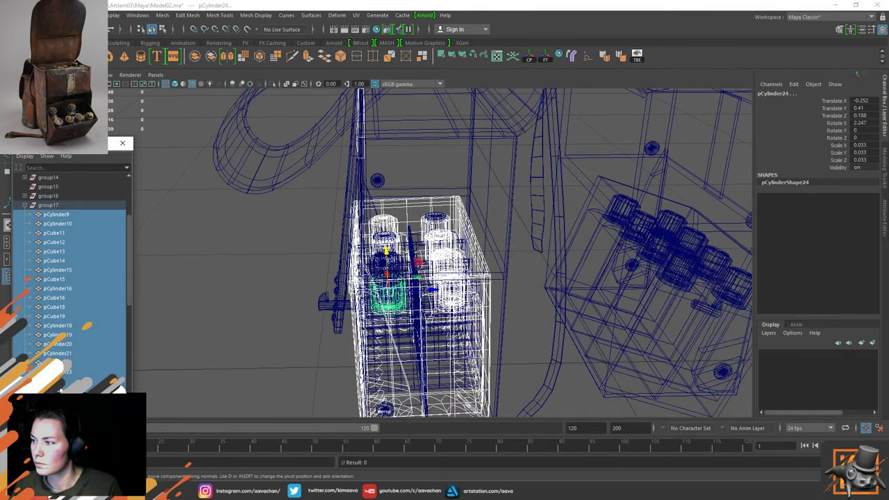
pyautogui.scroll(-5, 87, 375)
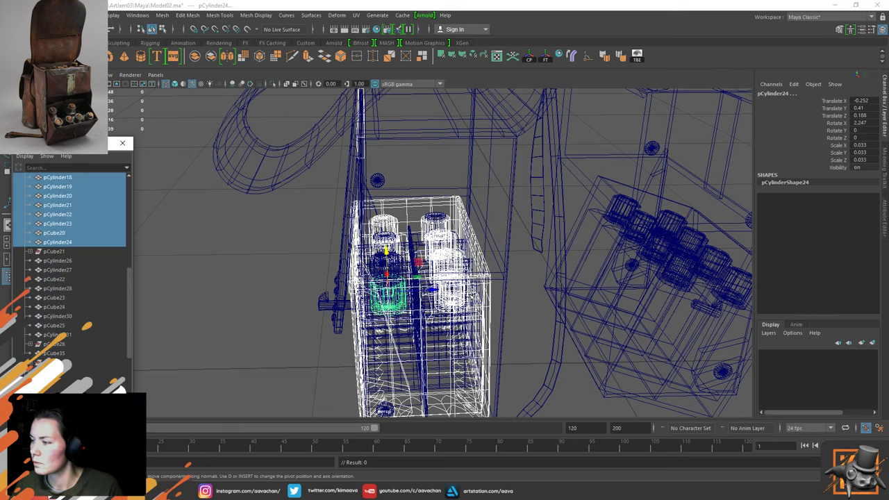
pyautogui.keyDown('alt'); pyautogui.moveTo(581, 245); pyautogui.dragTo(450, 232, button='middle'); pyautogui.keyUp('alt')
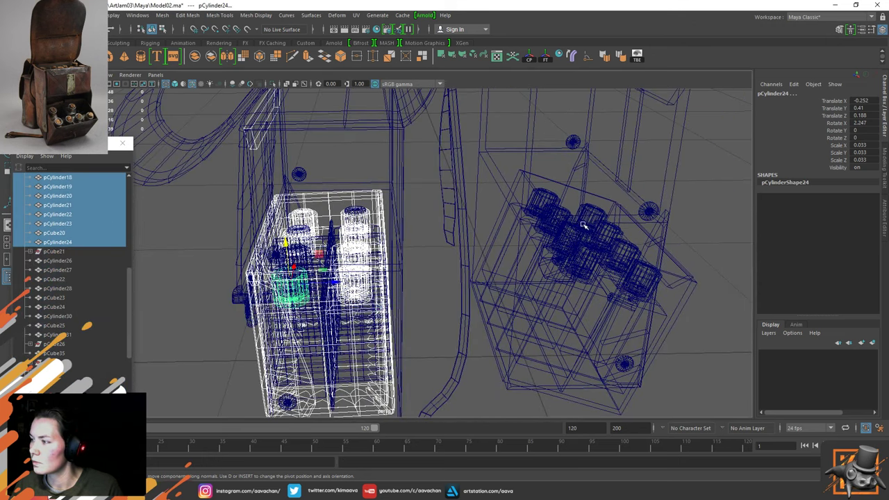
# Duplicate group14, the tilted drawer of bottles on the front of the bag
pyautogui.click(591, 257)
pyautogui.scroll(10, 79, 282)
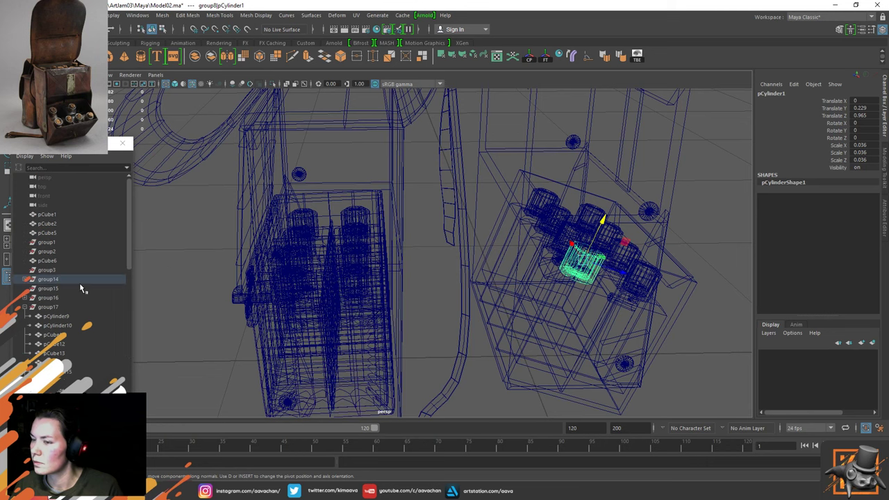
pyautogui.click(73, 281)
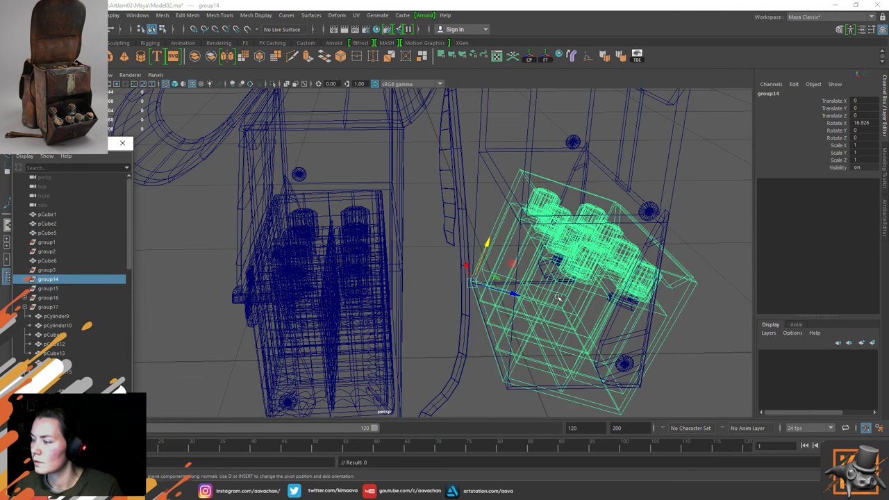
pyautogui.press('f')
pyautogui.hotkey('ctrl', 'd')
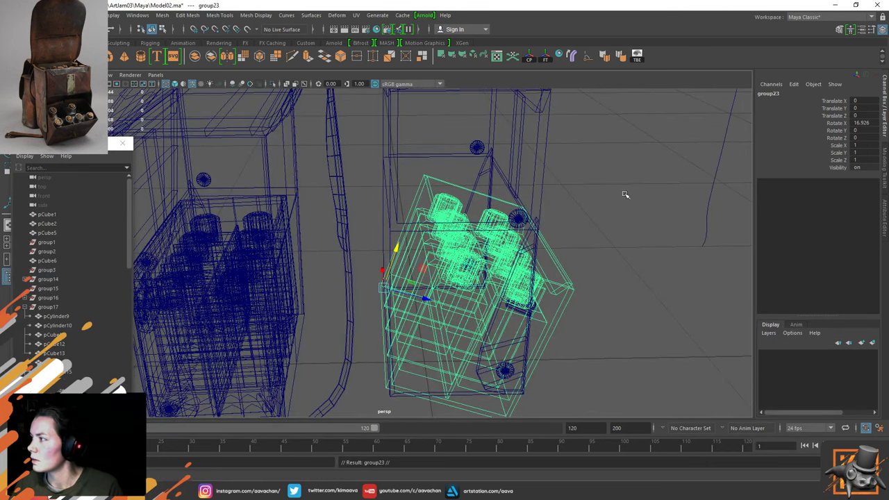
# Straighten the duplicated drawer to Rotate X 0 and raise it into the upper compartment at Translate Y 0.459
pyautogui.click(861, 123)
pyautogui.write('0')
pyautogui.press('Return')
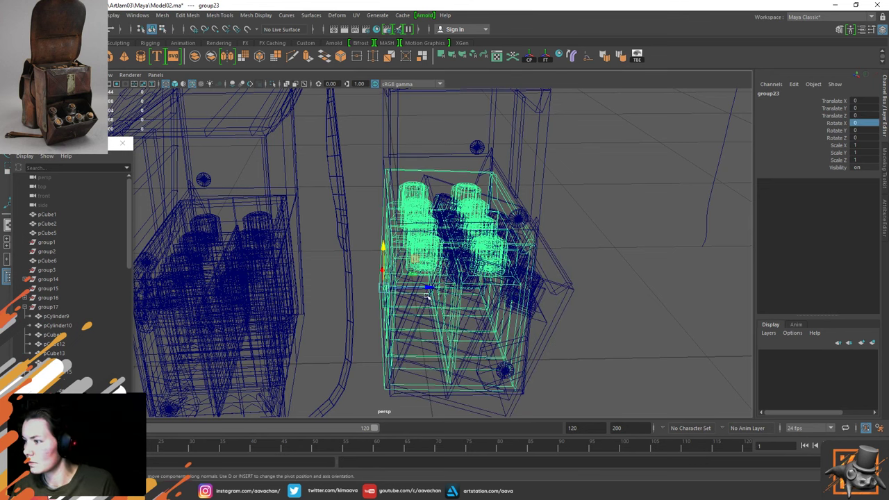
pyautogui.moveTo(384, 247); pyautogui.dragTo(385, 131)
pyautogui.keyDown('alt'); pyautogui.moveTo(530, 220); pyautogui.dragTo(501, 285, button='middle'); pyautogui.keyUp('alt')
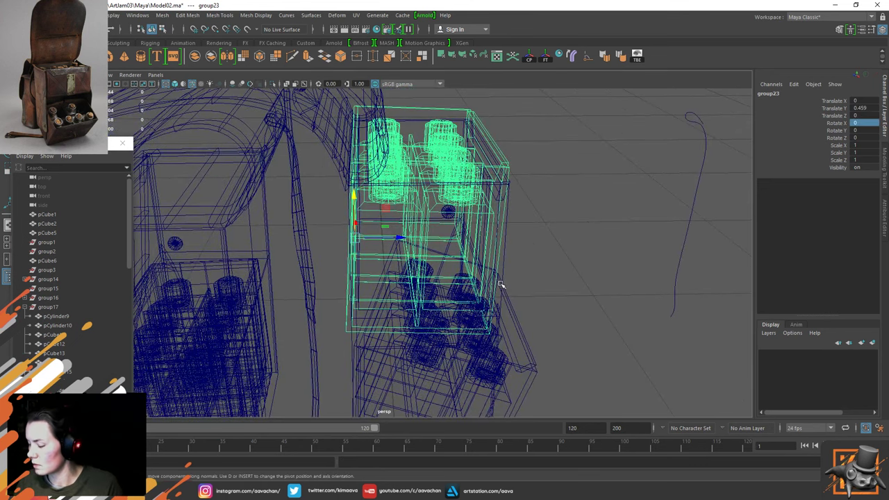
# Isolate the duplicated group, remove its outer box and delete its front trim plate, keeping only the bottles and dividers
pyautogui.press('5')
pyautogui.keyDown('alt'); pyautogui.moveTo(505, 268); pyautogui.dragTo(452, 278); pyautogui.keyUp('alt')
pyautogui.hotkey('ctrl', '1')
pyautogui.press('f')
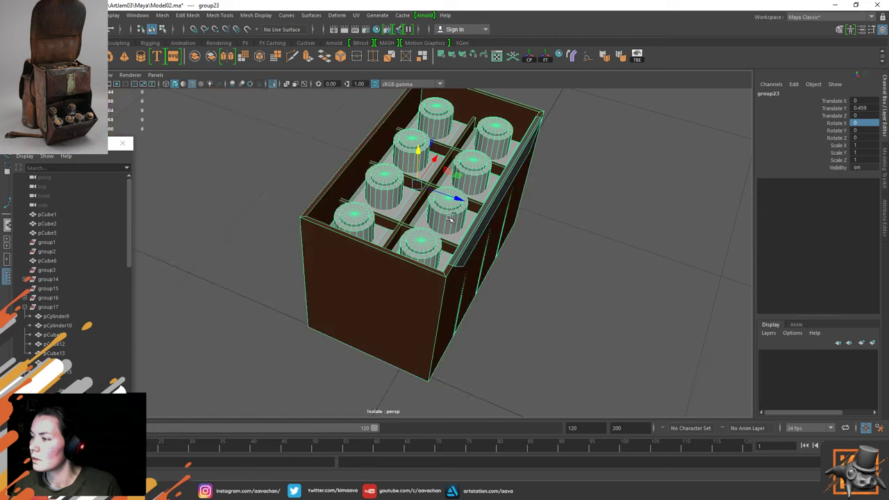
pyautogui.click(313, 234)
pyautogui.hotkey('ctrl', 'h')
pyautogui.click(479, 229)
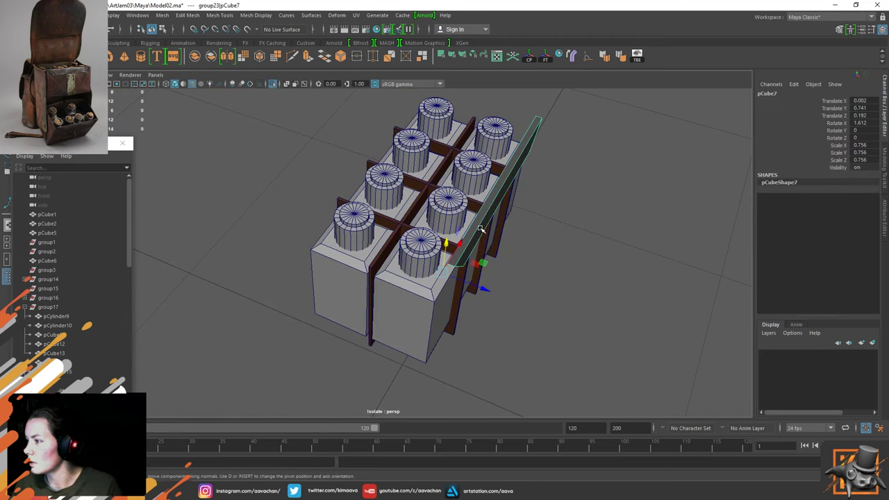
pyautogui.press('Delete')
pyautogui.hotkey('ctrl', '1')
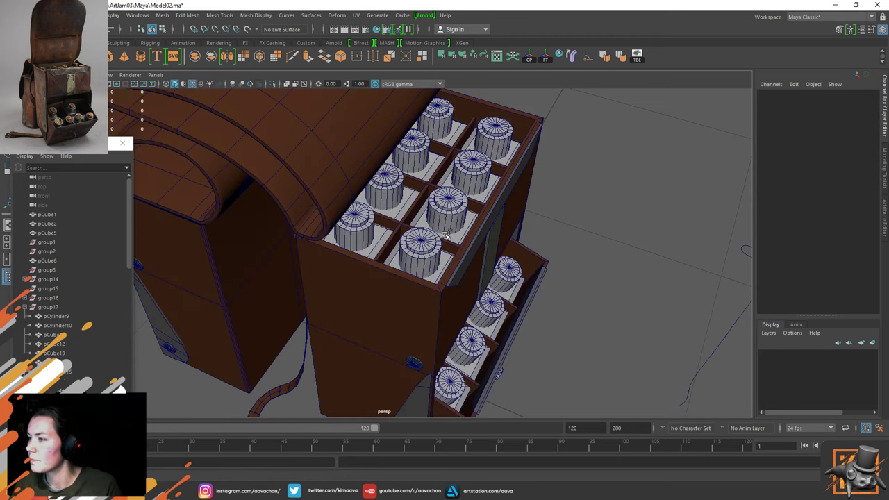
# Rotate the whole duplicated bottle group, group23, to Rotate X -2.001 to fit it inside the upper compartment
pyautogui.click(60, 306)
pyautogui.click(407, 220)
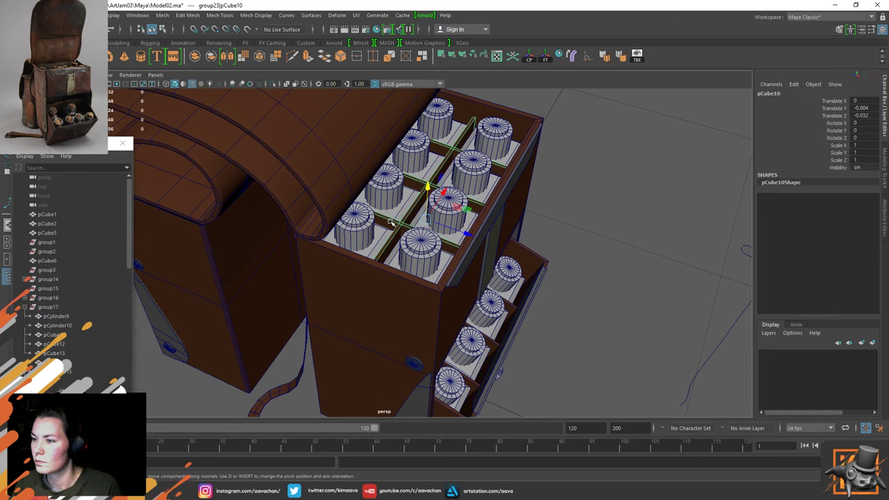
pyautogui.scroll(-10, 72, 351)
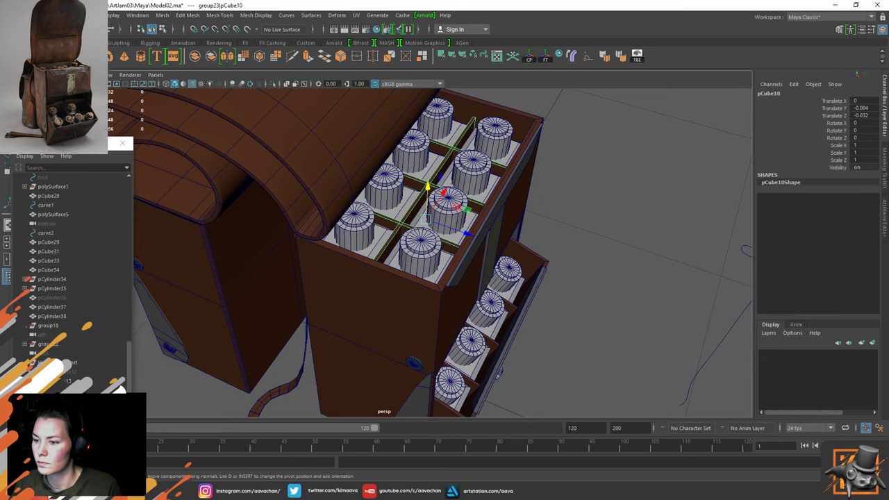
pyautogui.press('Up')
pyautogui.keyDown('alt'); pyautogui.moveTo(388, 308); pyautogui.dragTo(488, 242); pyautogui.keyUp('alt')
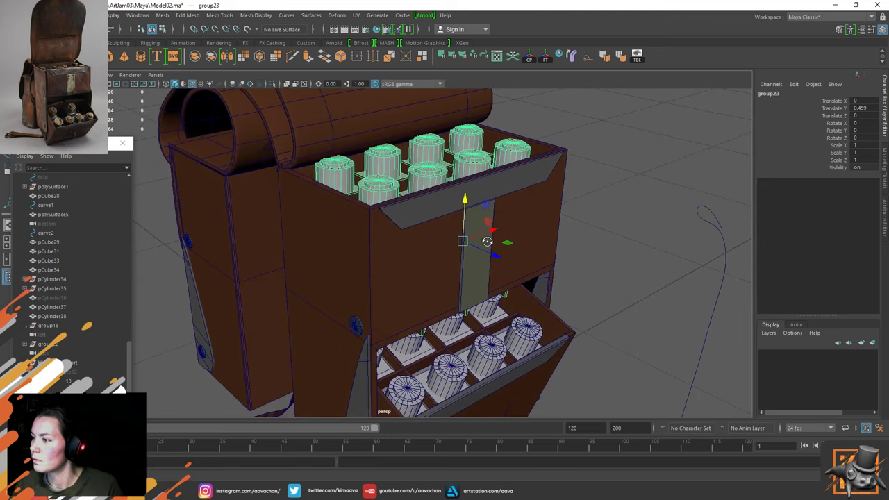
pyautogui.moveTo(465, 200)
pyautogui.mouseDown()
pyautogui.moveTo(464, 262)
pyautogui.moveTo(466, 185)
pyautogui.moveTo(464, 200)
pyautogui.mouseUp()
pyautogui.moveTo(512, 277)
pyautogui.keyDown('alt'); pyautogui.mouseDown()
pyautogui.moveTo(471, 264)
pyautogui.moveTo(458, 248)
pyautogui.moveTo(398, 238)
pyautogui.moveTo(530, 259)
pyautogui.moveTo(534, 268)
pyautogui.mouseUp(); pyautogui.keyUp('alt')
pyautogui.press('4')
pyautogui.press('e')
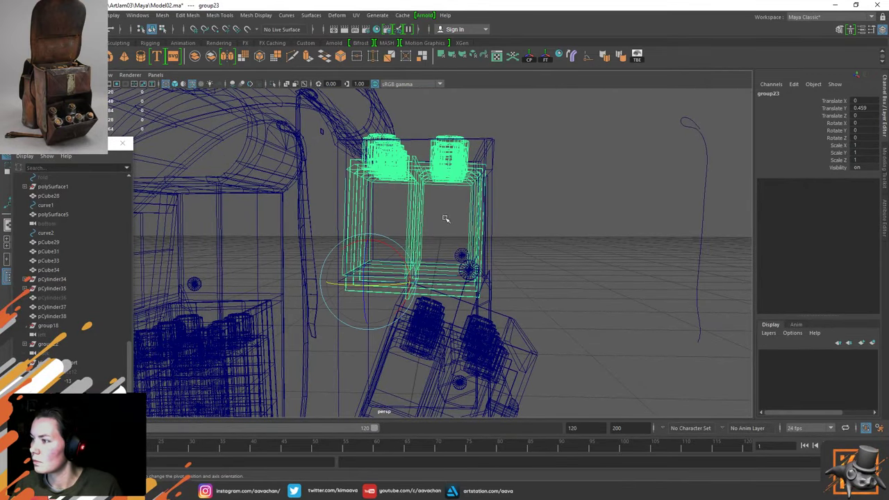
pyautogui.moveTo(404, 254); pyautogui.dragTo(402, 258)
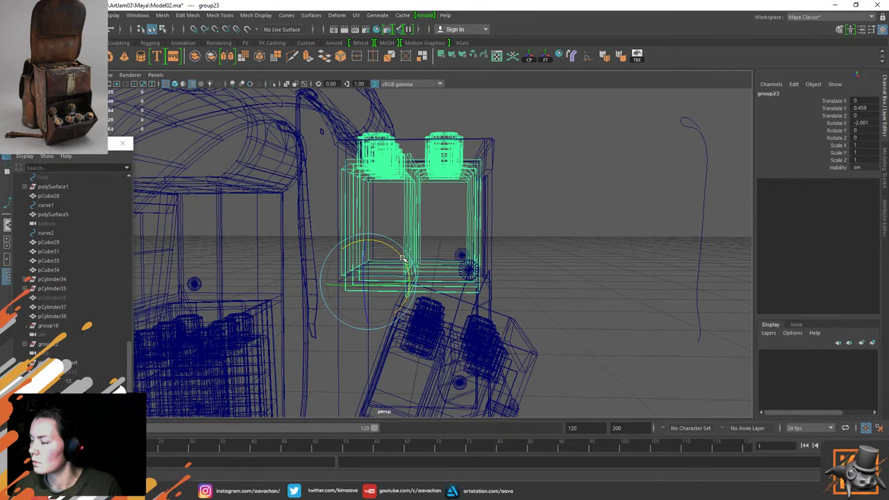
pyautogui.press('w')
# Shorten the duplicated divider grid by isolating it and raising its bottom vertices
pyautogui.moveTo(492, 238)
pyautogui.keyDown('alt'); pyautogui.mouseDown()
pyautogui.moveTo(399, 234)
pyautogui.moveTo(431, 236)
pyautogui.moveTo(421, 259)
pyautogui.moveTo(407, 261)
pyautogui.mouseUp(); pyautogui.keyUp('alt')
pyautogui.press('5')
pyautogui.click(371, 254)
pyautogui.hotkey('ctrl', '1')
pyautogui.moveTo(436, 223); pyautogui.dragTo(334, 211, button='right')
pyautogui.moveTo(259, 230); pyautogui.dragTo(615, 358)
pyautogui.moveTo(421, 243); pyautogui.dragTo(420, 211)
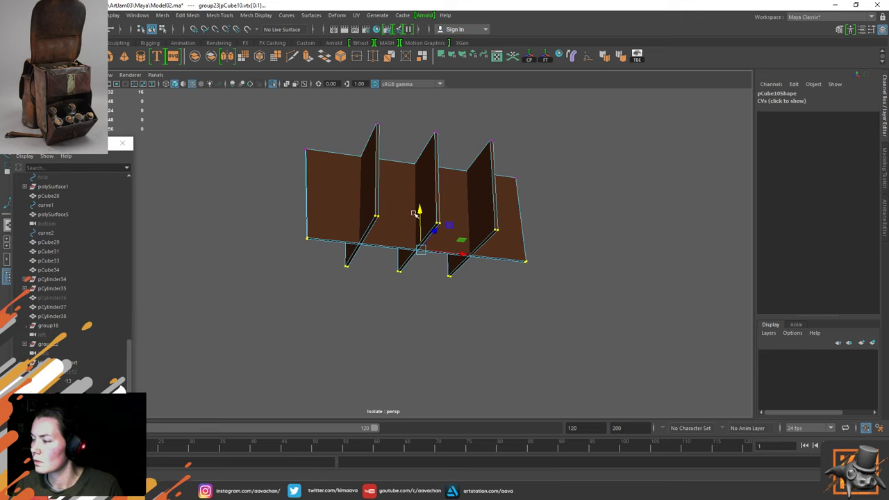
pyautogui.moveTo(415, 213); pyautogui.dragTo(492, 149, button='right')
pyautogui.hotkey('ctrl', '1')
# Select the entire duplicated bottle group and lower it slightly into the upper compartment
pyautogui.keyDown('alt'); pyautogui.moveTo(460, 391); pyautogui.dragTo(547, 224); pyautogui.keyUp('alt')
pyautogui.click(379, 184)
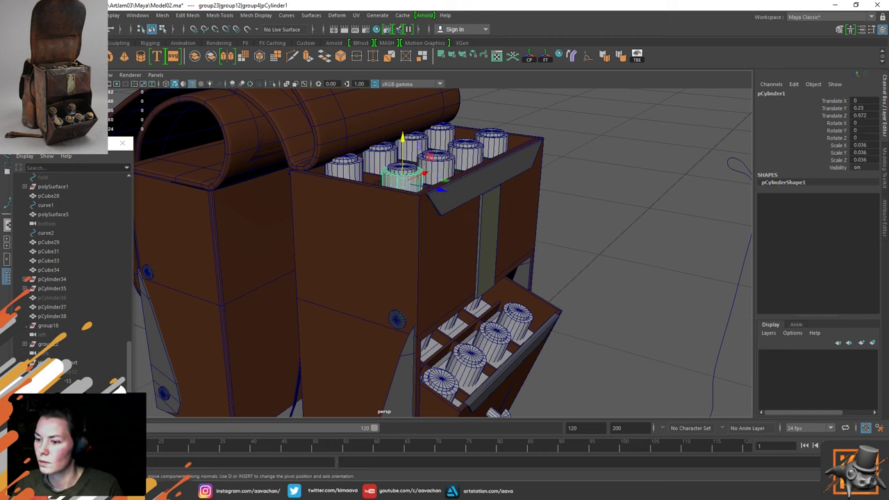
pyautogui.press('Up')
pyautogui.press('Up')
pyautogui.press('Up')
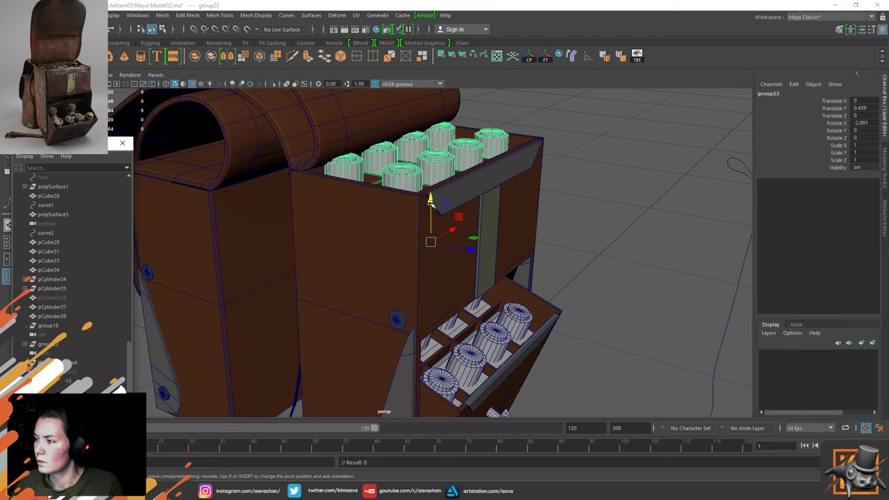
pyautogui.moveTo(430, 201); pyautogui.dragTo(430, 210)
pyautogui.keyDown('alt'); pyautogui.moveTo(430, 210); pyautogui.dragTo(512, 252); pyautogui.keyUp('alt')
pyautogui.keyDown('alt'); pyautogui.moveTo(421, 254); pyautogui.dragTo(478, 265); pyautogui.keyUp('alt')
# Deselect everything and turn off the wireframe overlay on the shaded bag
pyautogui.click(634, 226)
pyautogui.scroll(-5, 539, 309)
pyautogui.moveTo(539, 278)
pyautogui.keyDown('alt'); pyautogui.mouseDown()
pyautogui.moveTo(536, 263)
pyautogui.moveTo(547, 262)
pyautogui.mouseUp(); pyautogui.keyUp('alt')
pyautogui.scroll(5, 424, 305)
pyautogui.click(191, 84)
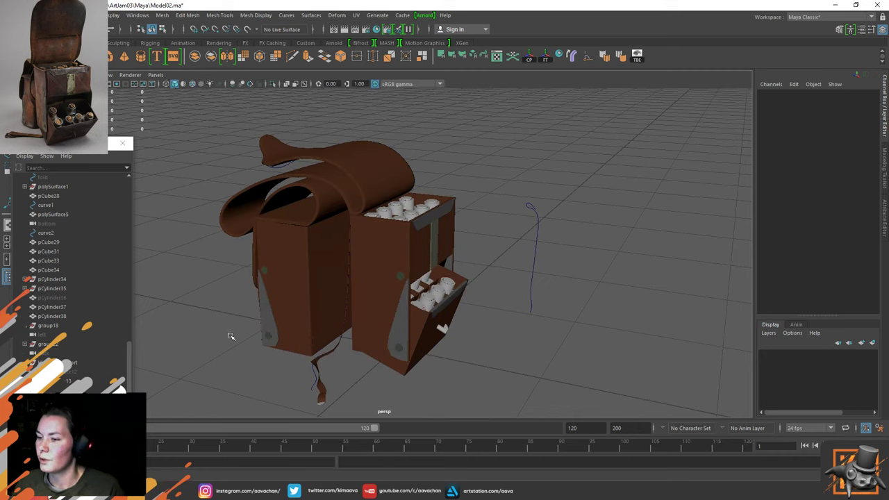
pyautogui.click(361, 220)
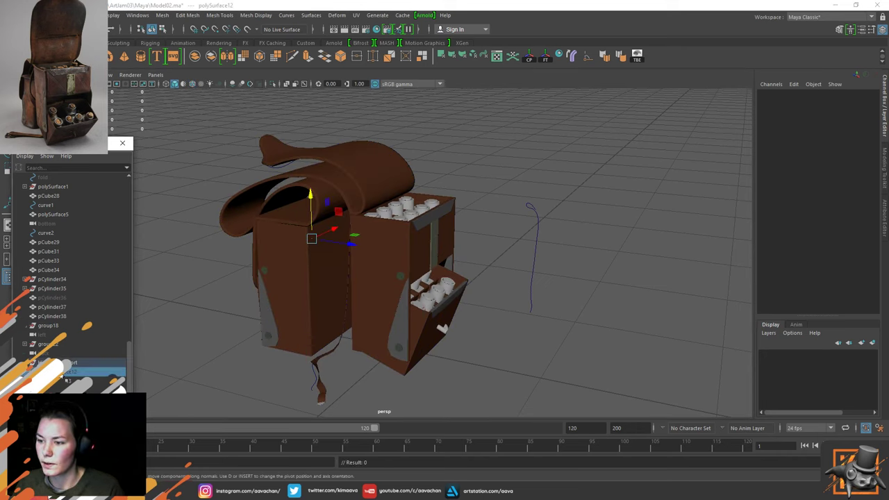
pyautogui.click(62, 297)
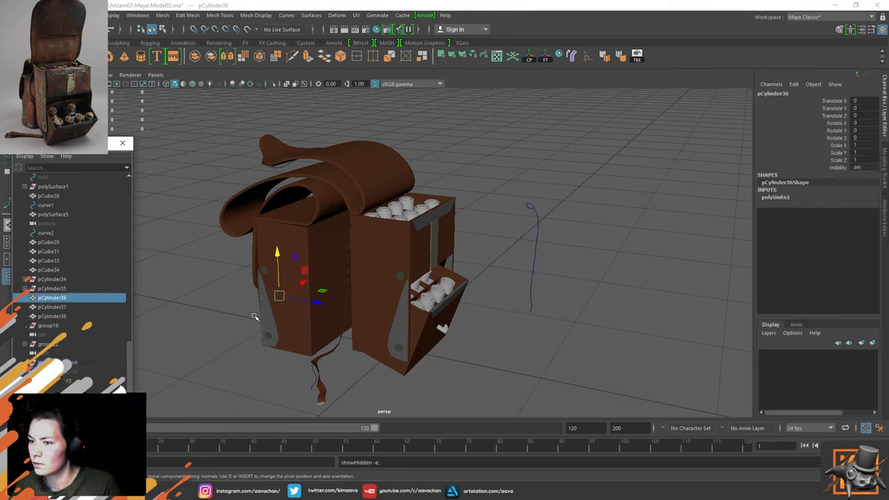
pyautogui.hotkey('shift', 'h')
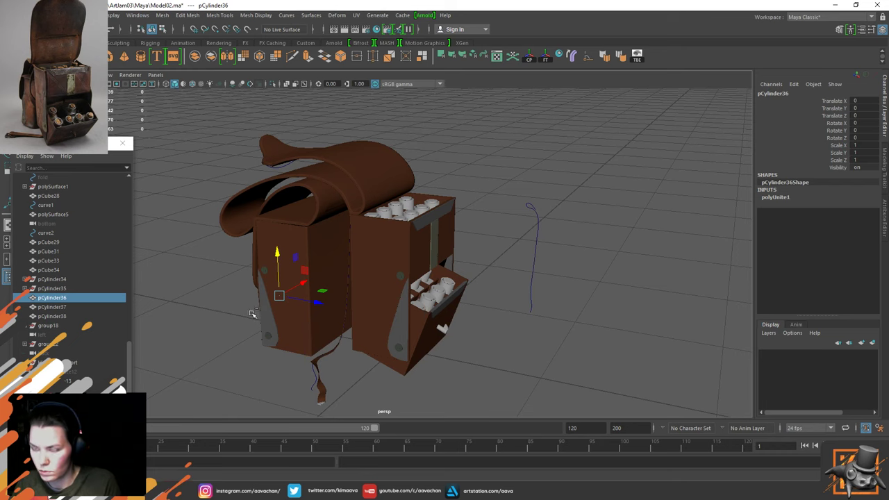
pyautogui.hotkey('ctrl', 'h')
# Find the hidden flap mesh polySurface14 under polySurface1 in the scene hierarchy and unhide it
pyautogui.scroll(5, 68, 300)
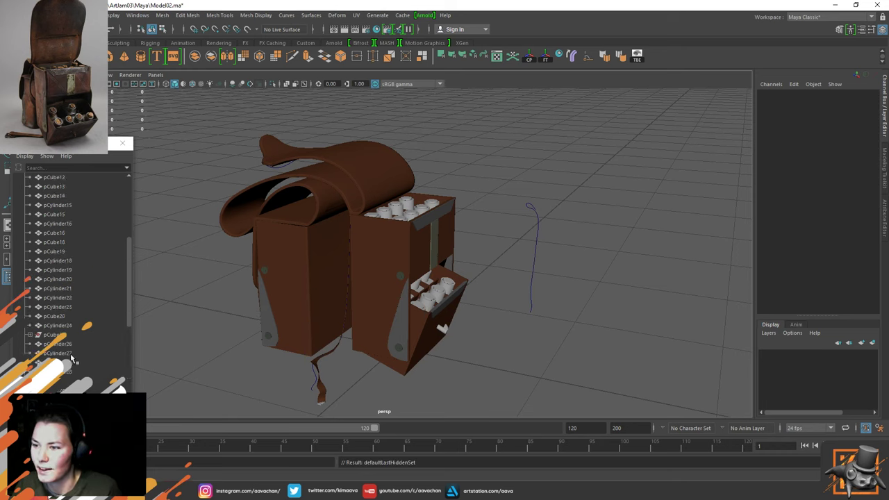
pyautogui.scroll(5, 70, 361)
pyautogui.click(25, 279)
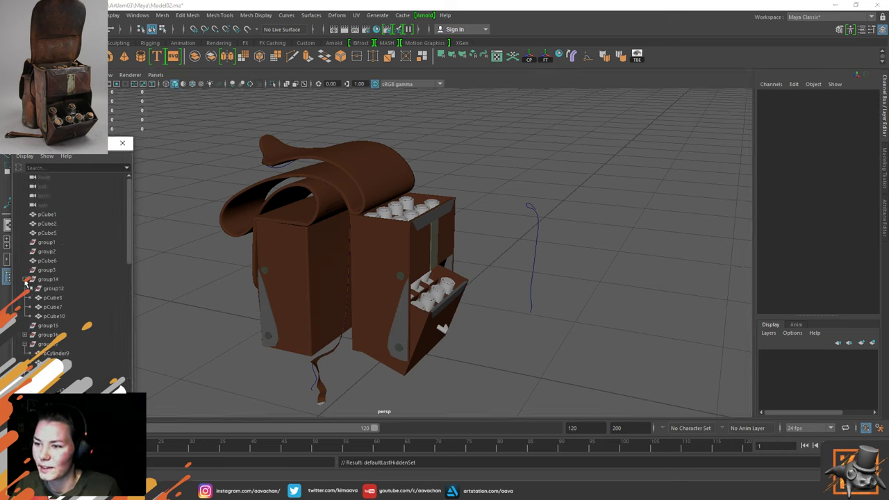
pyautogui.click(25, 334)
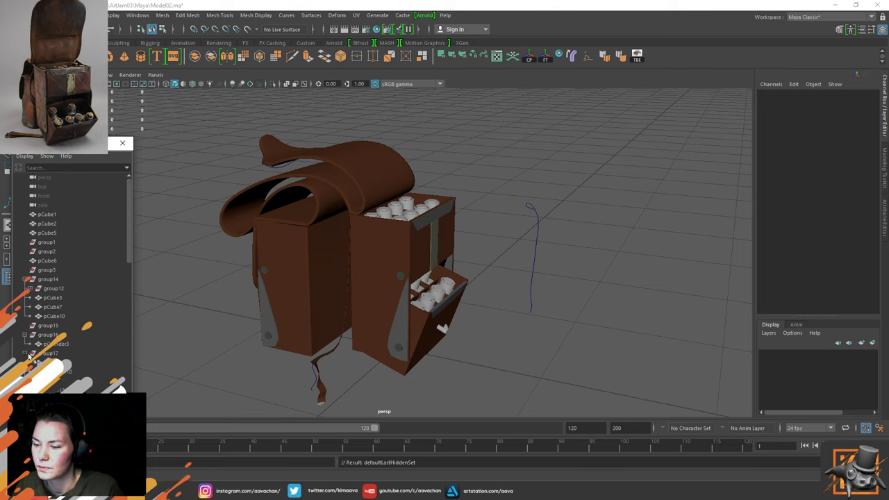
pyautogui.scroll(-10, 88, 358)
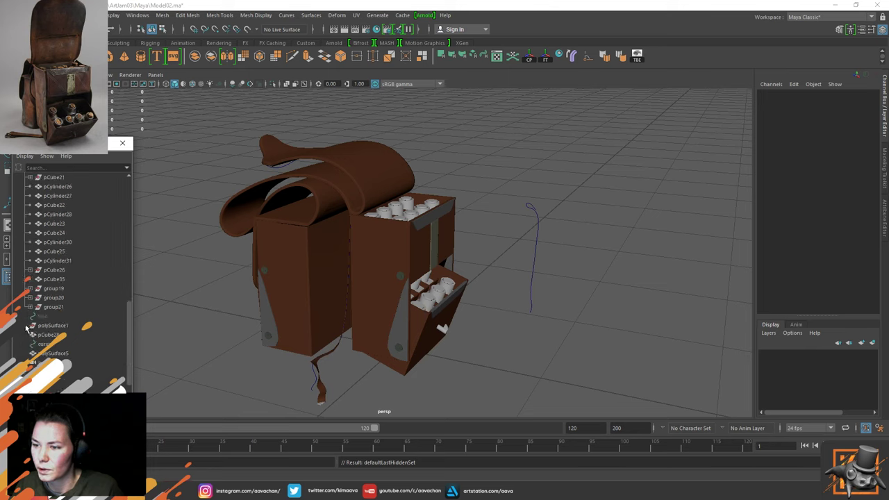
pyautogui.click(32, 326)
pyautogui.click(60, 335)
pyautogui.hotkey('shift', 'h')
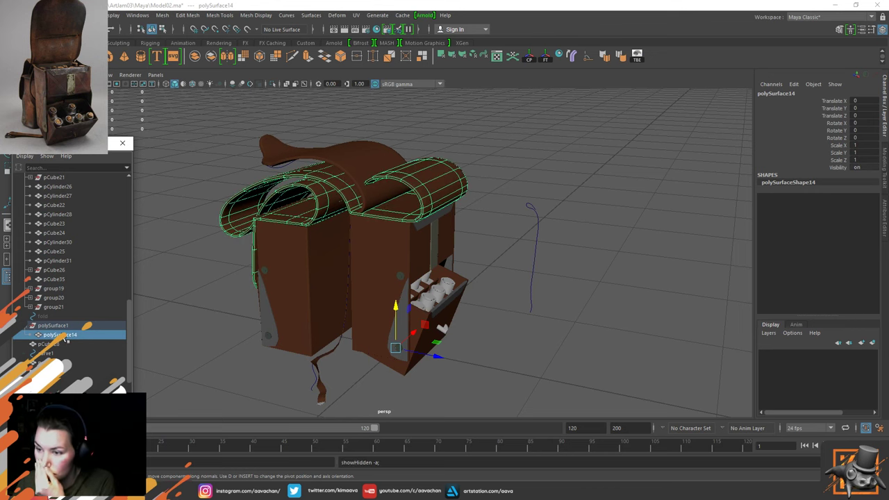
# Snap the pivot of polySurface1 to the grid and move the old flap beside the bag to Translate X 2
pyautogui.scroll(-3, 323, 327)
pyautogui.keyDown('alt'); pyautogui.moveTo(527, 308); pyautogui.dragTo(432, 308); pyautogui.keyUp('alt')
pyautogui.click(63, 326)
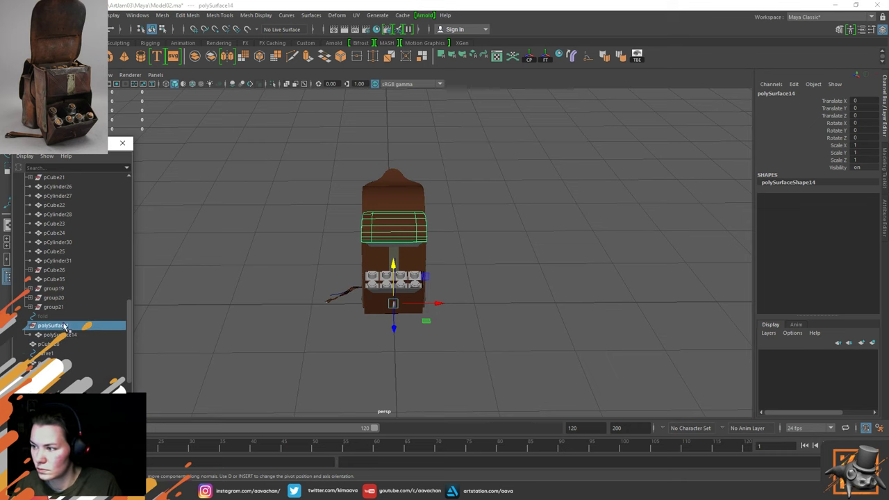
pyautogui.press('d')
pyautogui.press('x')
pyautogui.moveTo(410, 330); pyautogui.dragTo(410, 303, button='middle')
pyautogui.moveTo(429, 303); pyautogui.dragTo(553, 304)
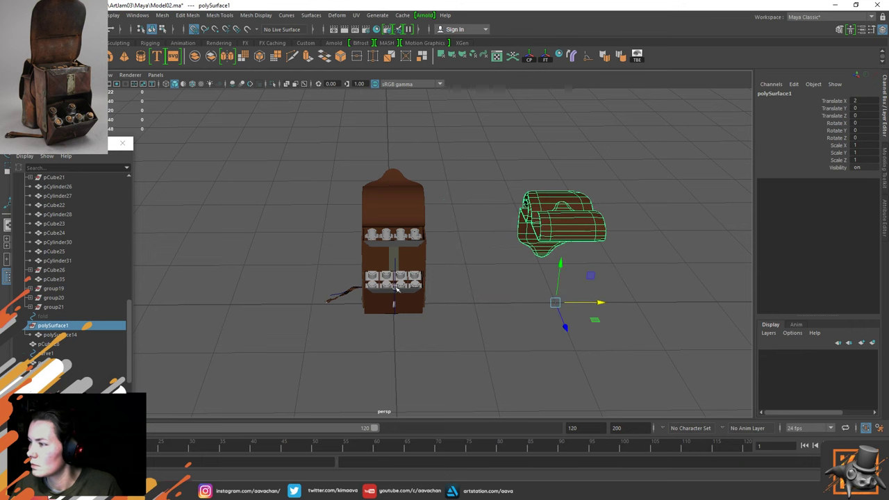
# Duplicate every part of the open bag, group the copy and move it beside the original to Translate X 2
pyautogui.keyDown('alt'); pyautogui.moveTo(316, 283); pyautogui.dragTo(403, 266); pyautogui.keyUp('alt')
pyautogui.click(381, 260)
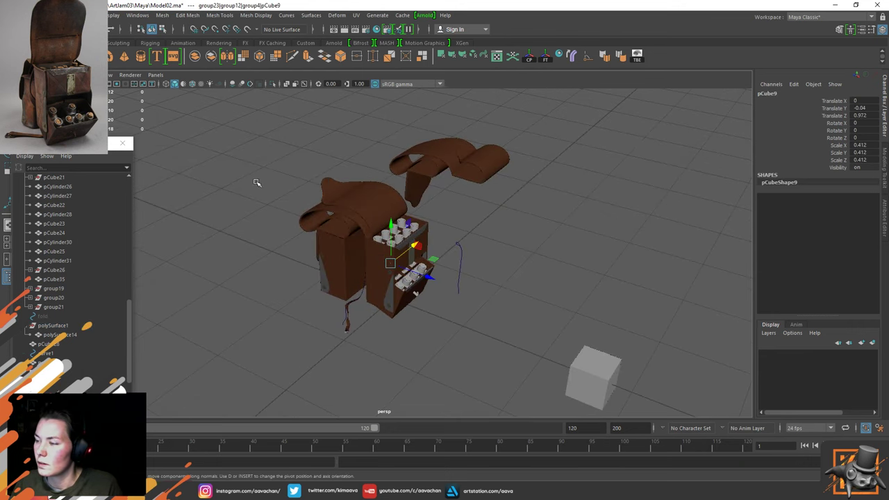
pyautogui.moveTo(254, 172); pyautogui.dragTo(302, 236)
pyautogui.keyDown('alt'); pyautogui.moveTo(428, 328); pyautogui.dragTo(364, 339); pyautogui.keyUp('alt')
pyautogui.moveTo(307, 158); pyautogui.dragTo(427, 365)
pyautogui.scroll(-5, 90, 304)
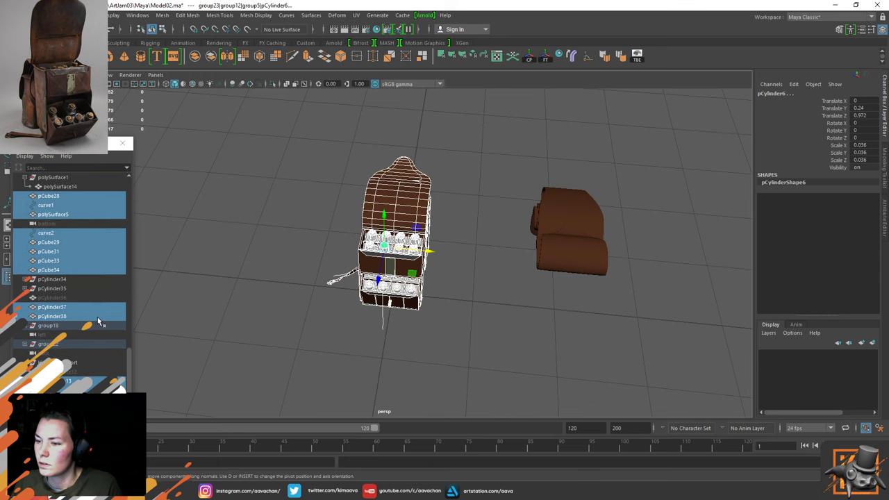
pyautogui.hotkey('ctrl', 'd')
pyautogui.hotkey('ctrl', 'g')
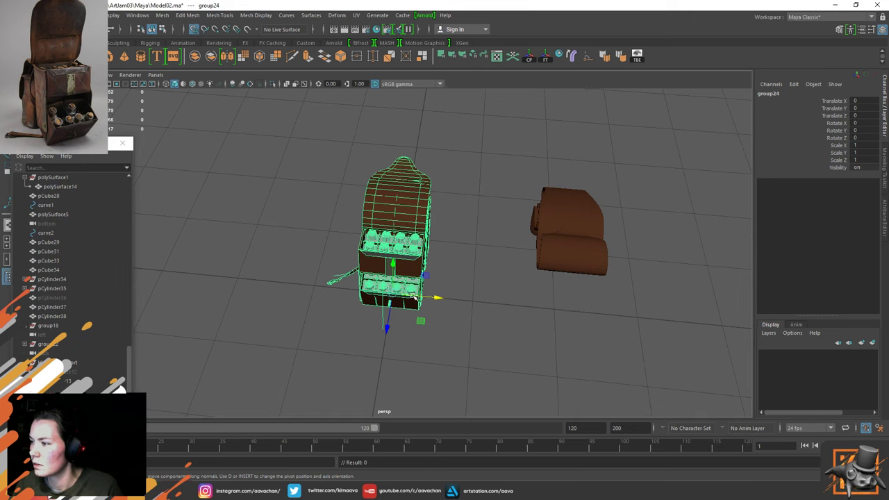
pyautogui.moveTo(433, 297); pyautogui.dragTo(484, 127)
# Delete the duplicated open flap and the leftover curve above the copied bag
pyautogui.click(449, 138)
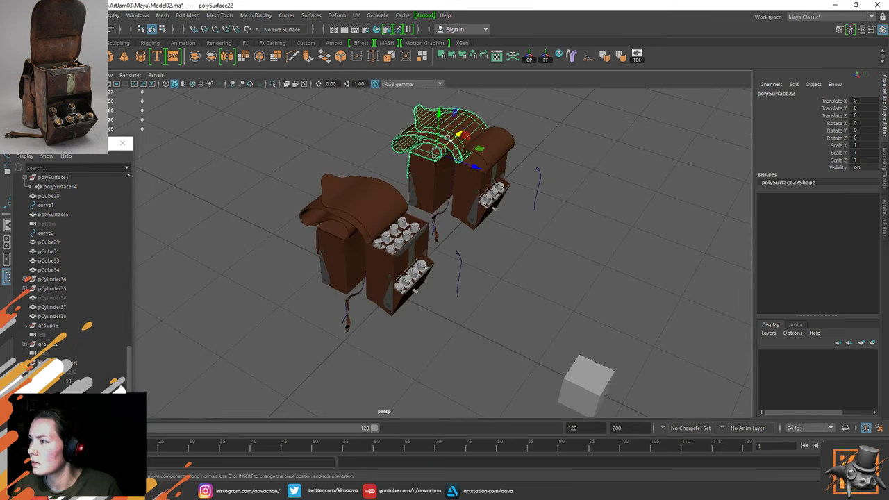
pyautogui.press('Delete')
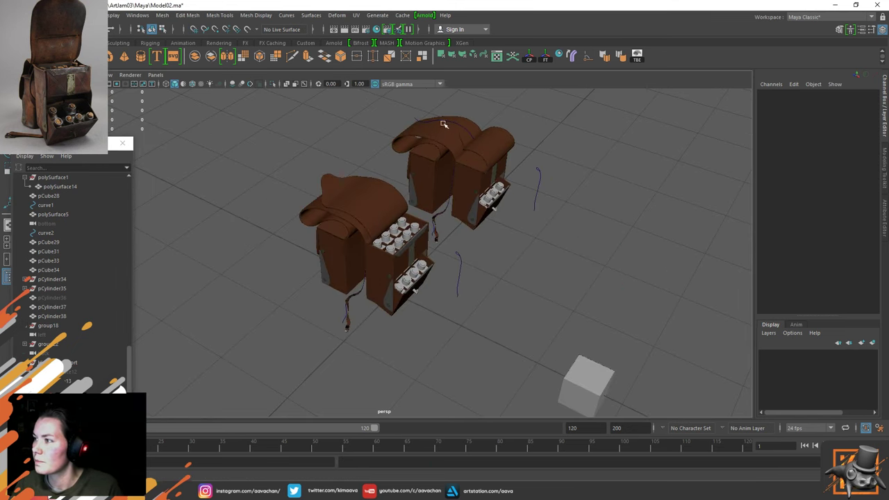
pyautogui.click(428, 119)
pyautogui.click(415, 119)
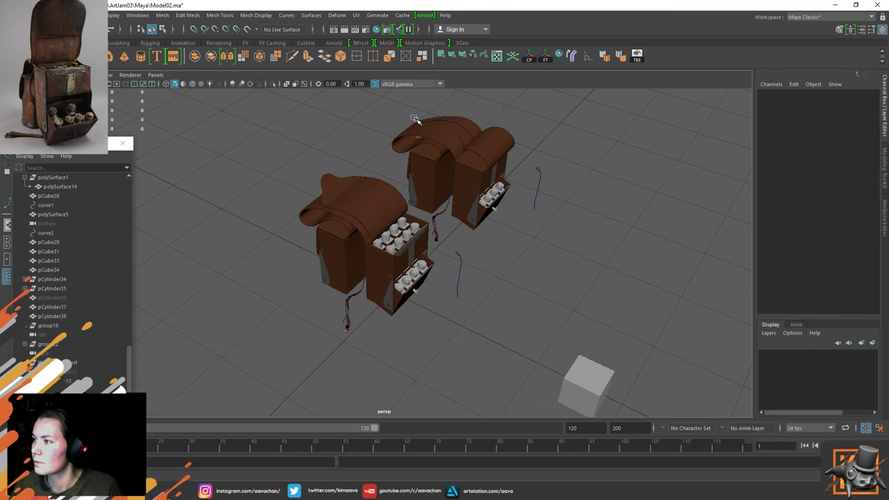
pyautogui.click(426, 119)
pyautogui.press('Delete')
# Hide the guide curves standing in front of the two bags
pyautogui.keyDown('alt'); pyautogui.moveTo(428, 177); pyautogui.dragTo(464, 254); pyautogui.keyUp('alt')
pyautogui.scroll(3, 400, 276)
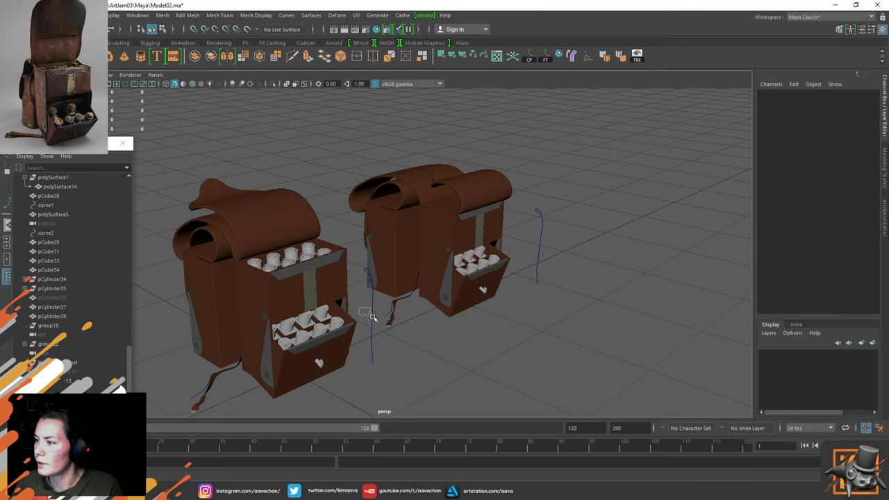
pyautogui.click(529, 247)
pyautogui.click(568, 258)
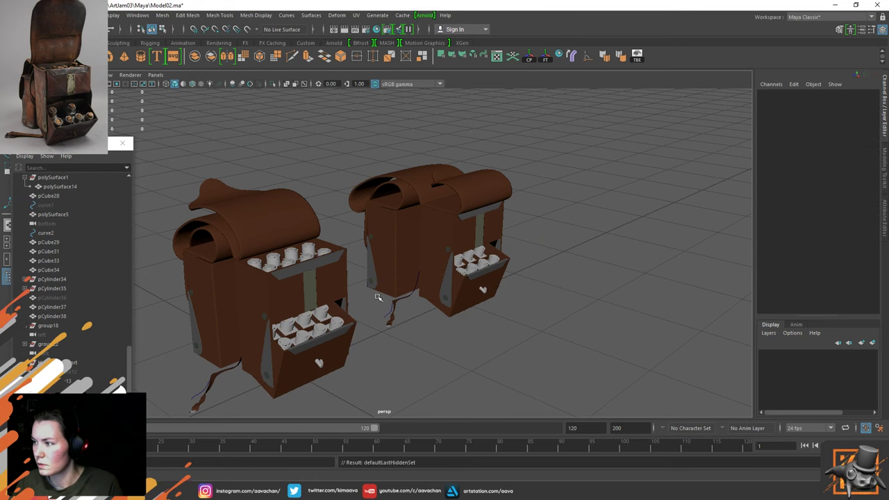
# Examine both bags from the front, side and back, including the bottle compartments, clasp and straps
pyautogui.keyDown('alt'); pyautogui.moveTo(430, 318); pyautogui.dragTo(463, 294); pyautogui.keyUp('alt')
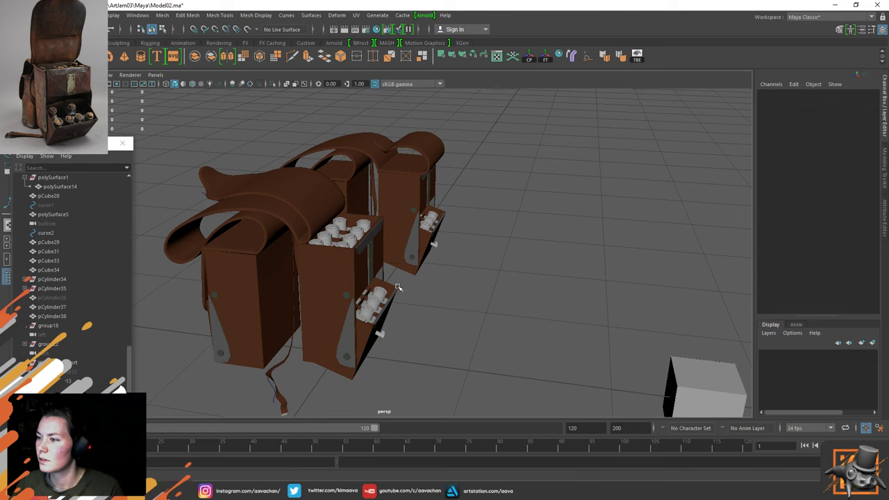
pyautogui.keyDown('alt'); pyautogui.moveTo(397, 286); pyautogui.dragTo(389, 270); pyautogui.keyUp('alt')
pyautogui.keyDown('alt'); pyautogui.moveTo(572, 238); pyautogui.dragTo(523, 243); pyautogui.keyUp('alt')
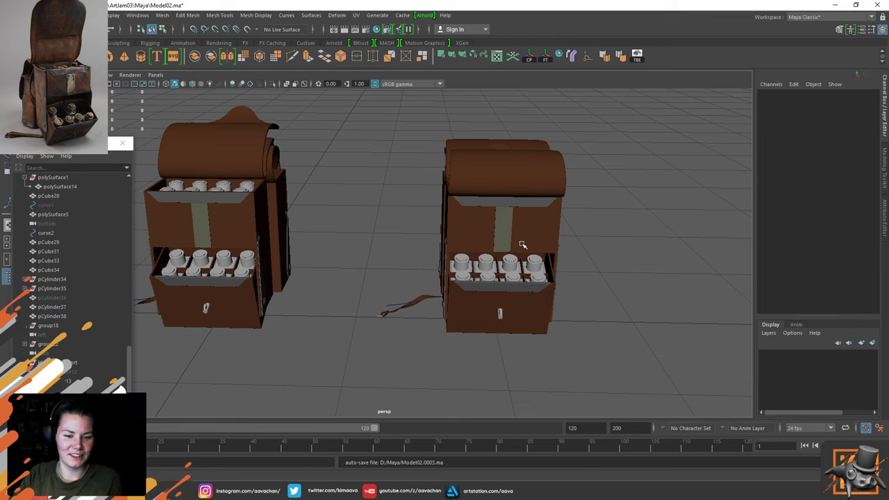
pyautogui.scroll(1, 522, 244)
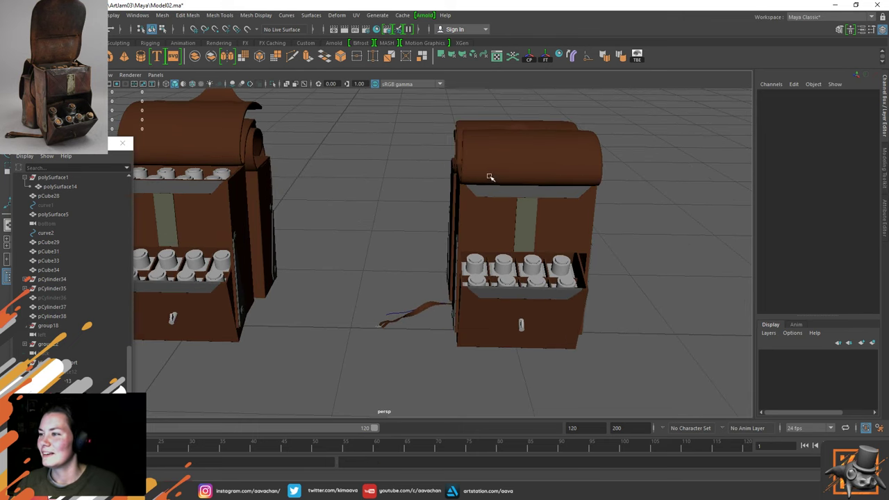
pyautogui.scroll(-3, 356, 227)
pyautogui.keyDown('alt'); pyautogui.moveTo(352, 244); pyautogui.dragTo(531, 240); pyautogui.keyUp('alt')
pyautogui.keyDown('alt'); pyautogui.moveTo(517, 289); pyautogui.dragTo(397, 296, button='middle'); pyautogui.keyUp('alt')
pyautogui.scroll(4, 386, 306)
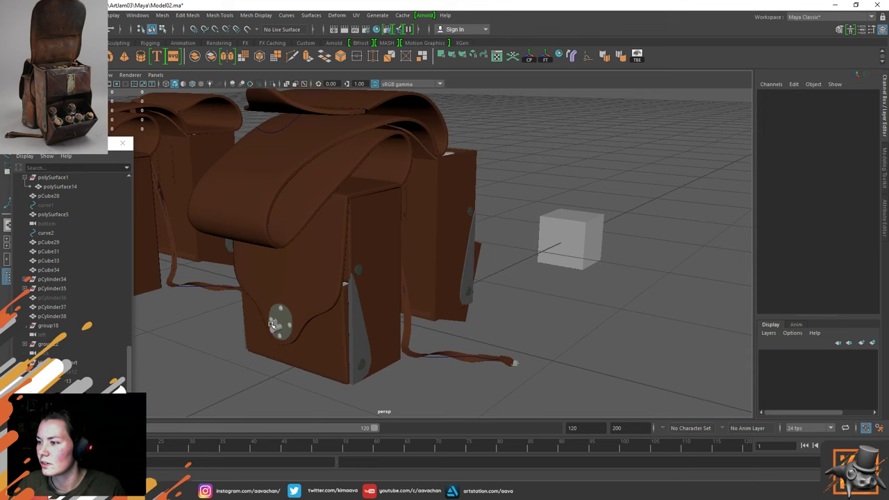
pyautogui.keyDown('alt'); pyautogui.moveTo(373, 298); pyautogui.dragTo(365, 293); pyautogui.keyUp('alt')
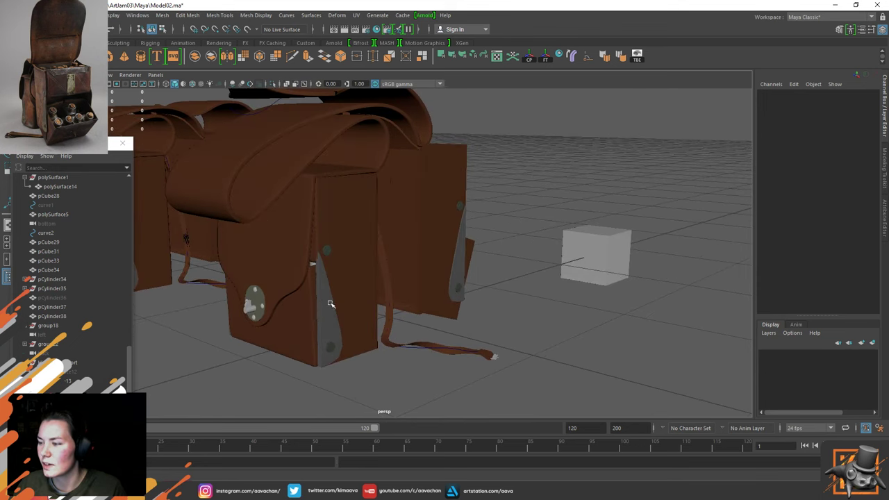
pyautogui.keyDown('alt'); pyautogui.moveTo(282, 209); pyautogui.dragTo(318, 303); pyautogui.keyUp('alt')
pyautogui.keyDown('alt'); pyautogui.moveTo(377, 264); pyautogui.dragTo(363, 300); pyautogui.keyUp('alt')
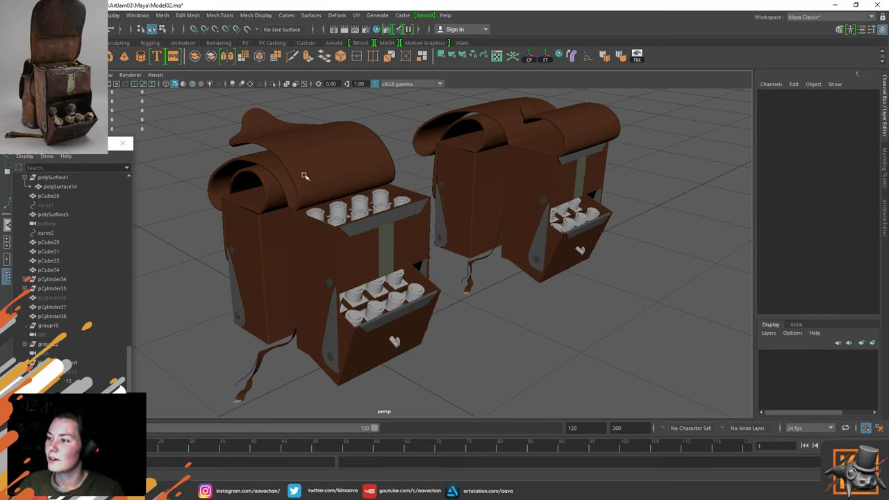
pyautogui.moveTo(224, 156); pyautogui.dragTo(367, 332)
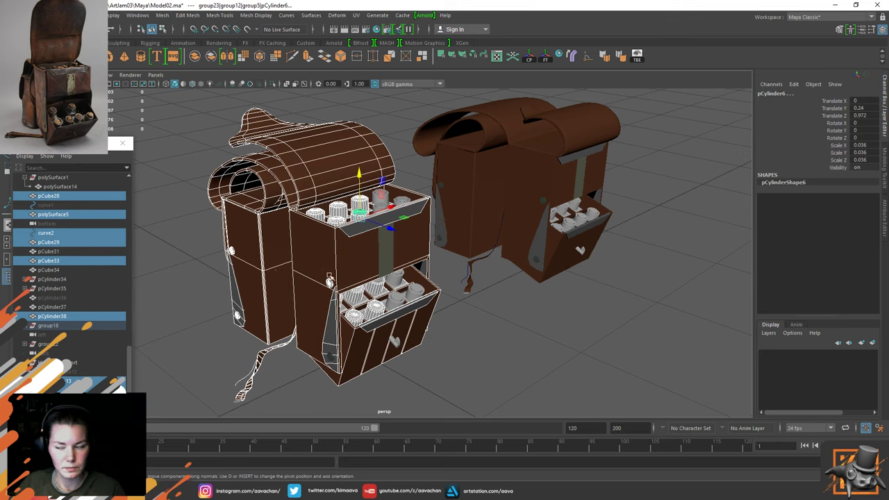
pyautogui.click(205, 215)
pyautogui.keyDown('alt'); pyautogui.moveTo(411, 253); pyautogui.dragTo(440, 252); pyautogui.keyUp('alt')
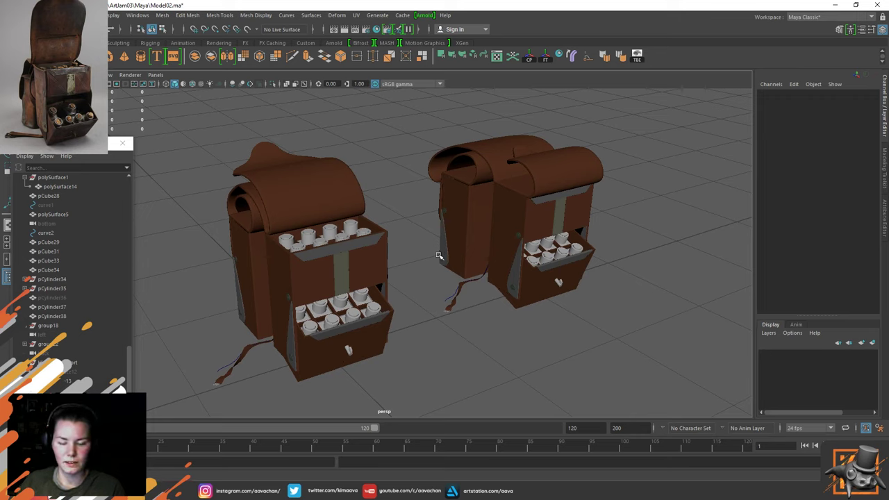
# Frame both bags in perspective and capture that area of the viewport with the Snipping Tool
pyautogui.click(151, 476)
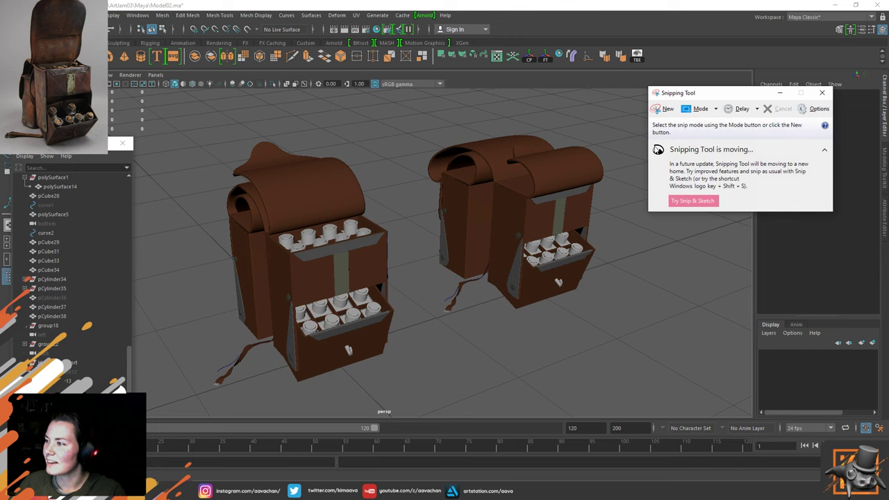
pyautogui.click(779, 93)
pyautogui.keyDown('alt'); pyautogui.moveTo(520, 222); pyautogui.dragTo(555, 240); pyautogui.keyUp('alt')
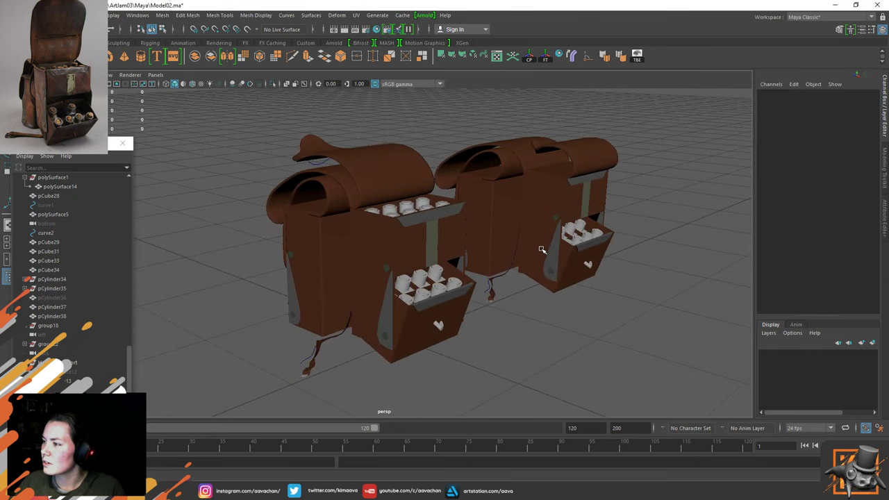
pyautogui.keyDown('alt'); pyautogui.moveTo(616, 223); pyautogui.dragTo(608, 224); pyautogui.keyUp('alt')
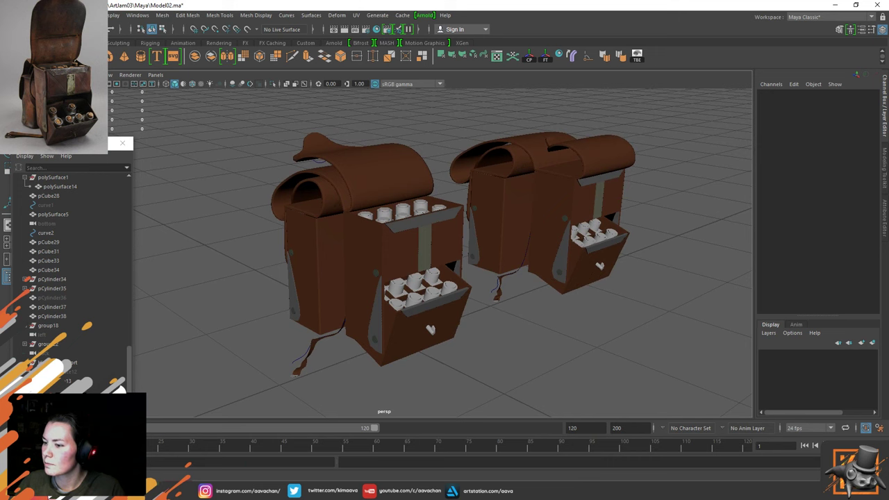
pyautogui.click(152, 476)
pyautogui.click(663, 109)
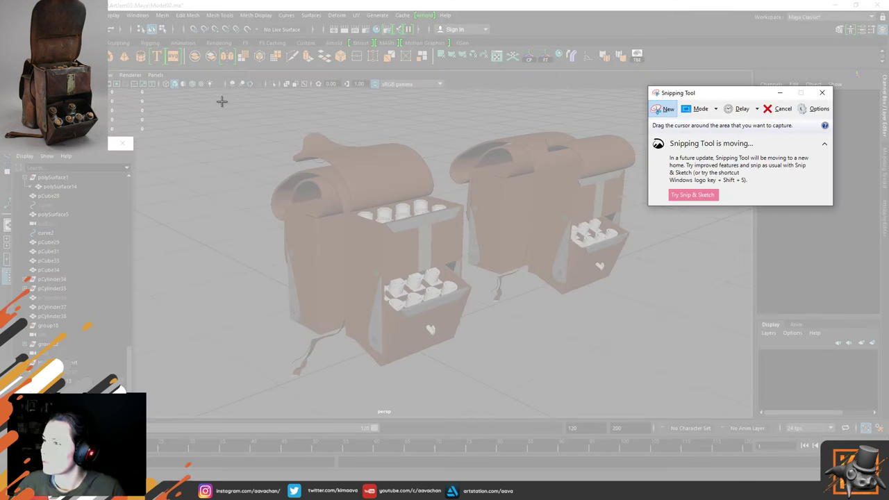
pyautogui.moveTo(222, 101); pyautogui.dragTo(681, 403)
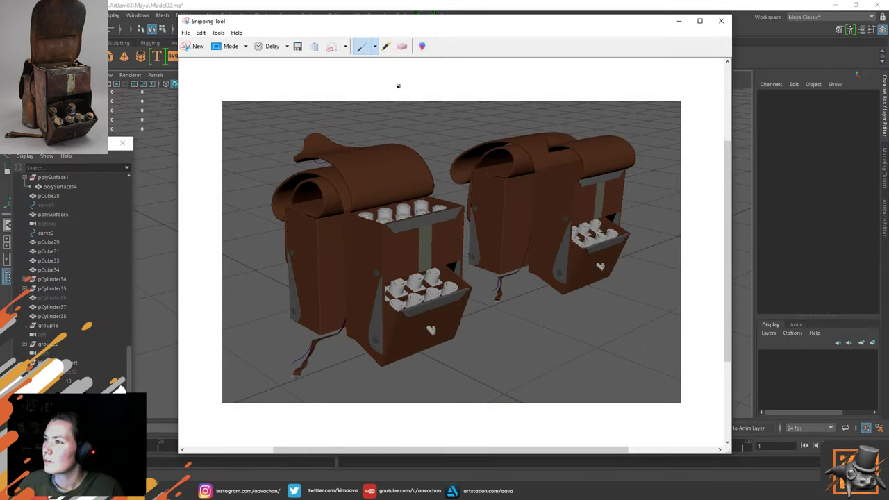
# Save the capture as the PNG file wip02 in the ArtJam03 folder and return to Maya
pyautogui.click(297, 46)
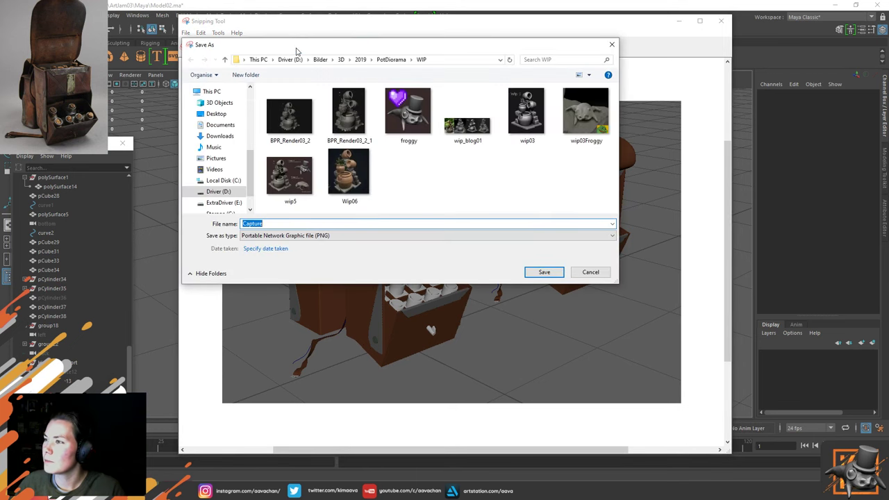
pyautogui.scroll(3, 225, 143)
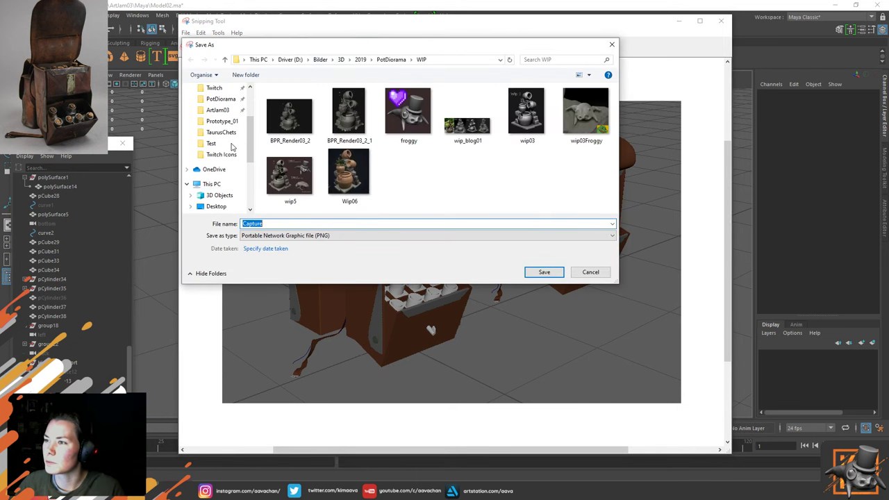
pyautogui.click(217, 110)
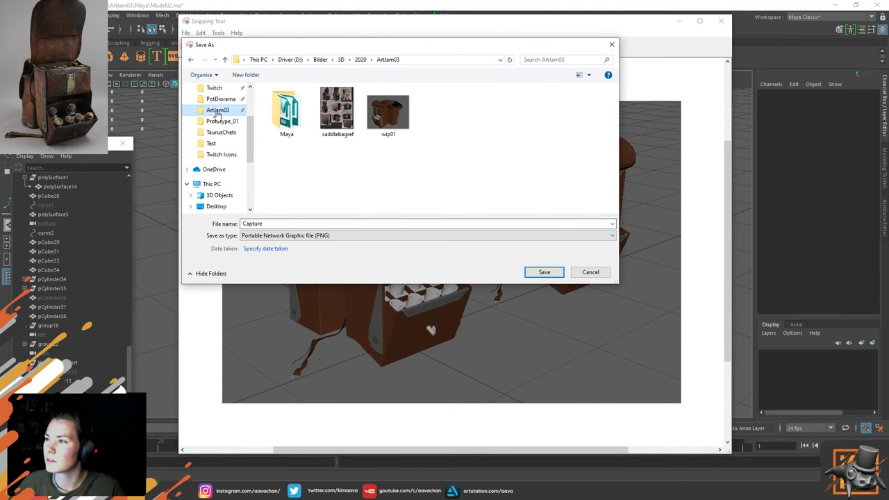
pyautogui.click(389, 114)
pyautogui.click(284, 224)
pyautogui.press('BackSpace')
pyautogui.write('2')
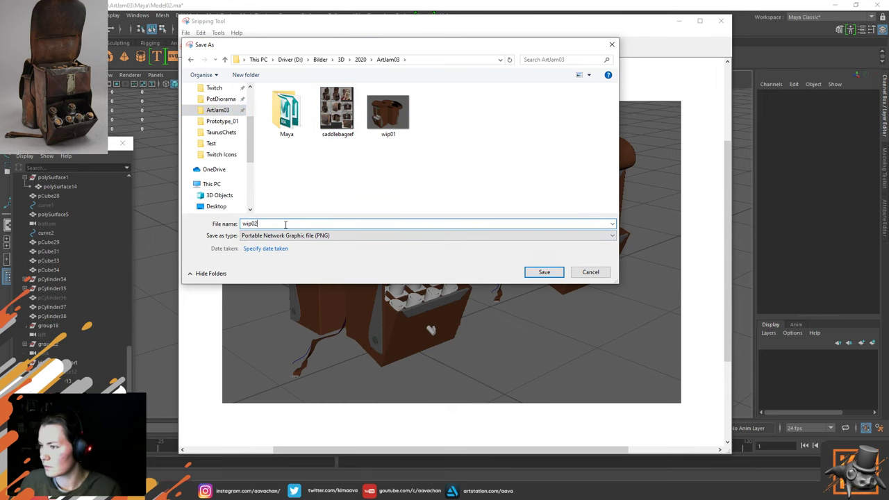
pyautogui.press('Return')
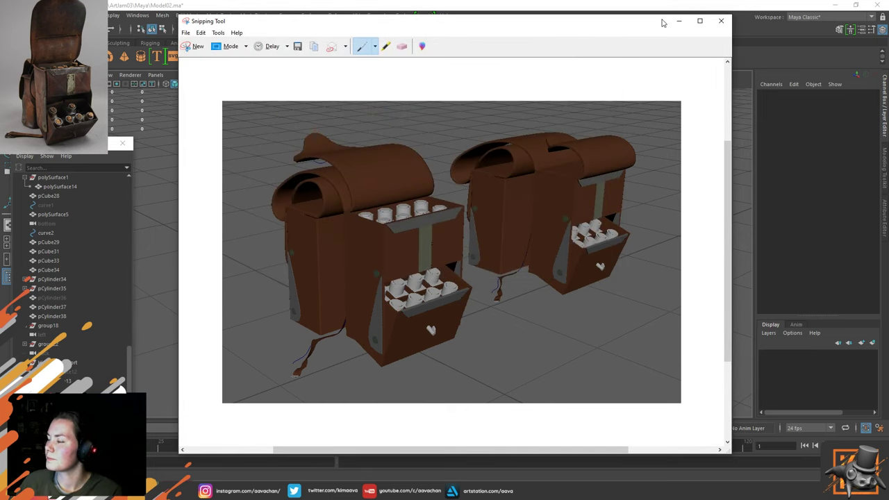
pyautogui.click(679, 22)
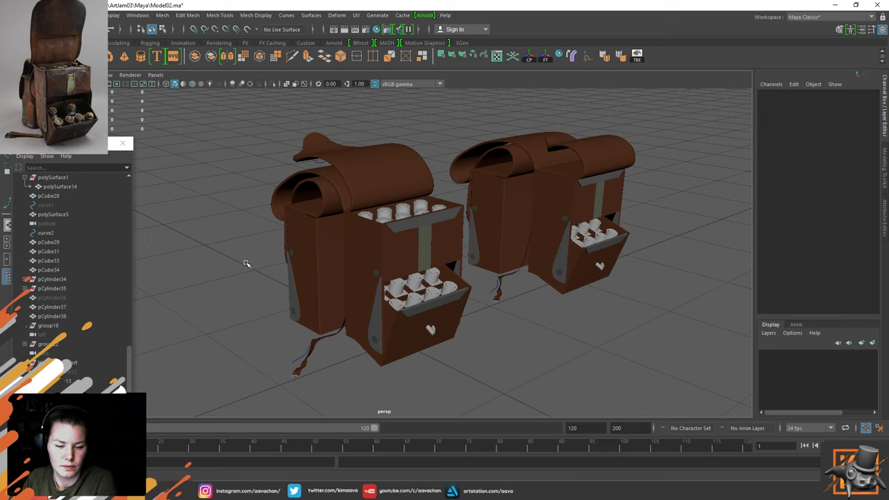
# Inspect the open bag's front compartment and drawer from the side and front
pyautogui.click(324, 191)
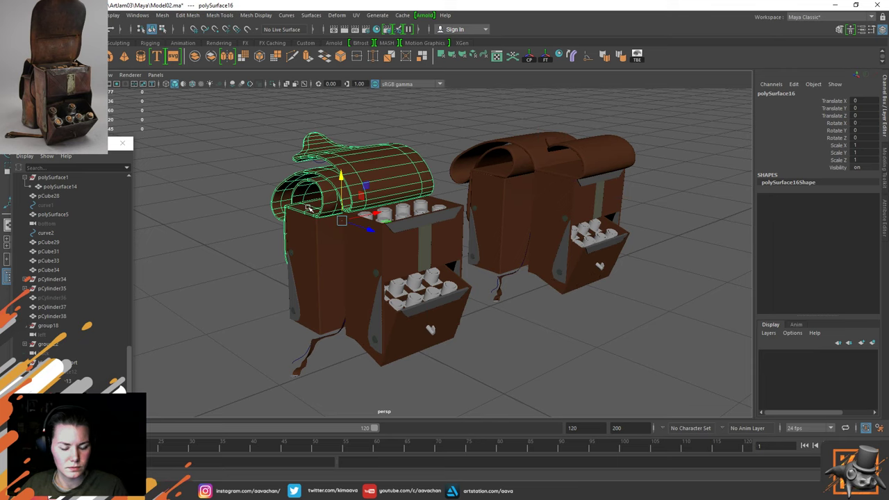
pyautogui.click(397, 262)
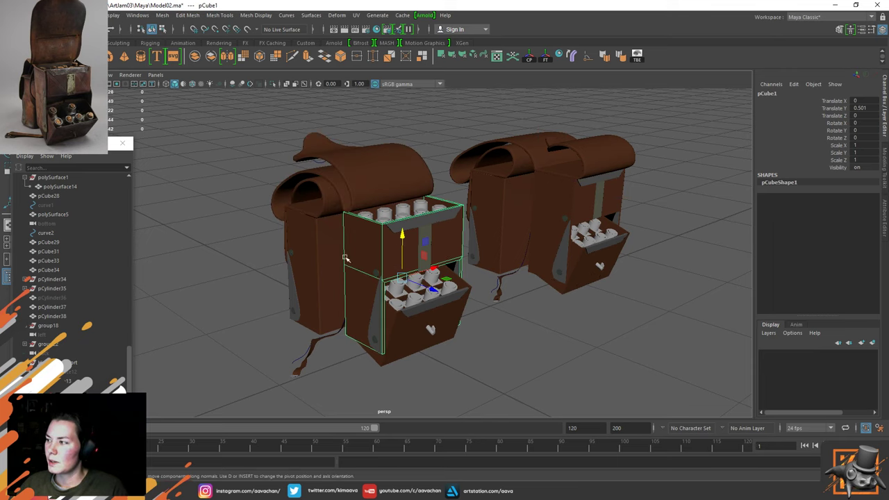
pyautogui.click(321, 257)
pyautogui.click(416, 301)
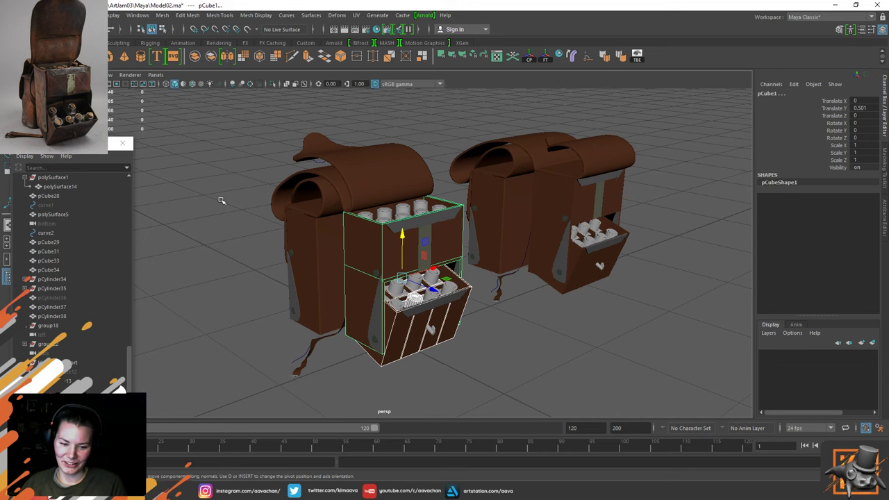
pyautogui.scroll(-5, 236, 321)
pyautogui.keyDown('alt'); pyautogui.moveTo(236, 321); pyautogui.dragTo(426, 257); pyautogui.keyUp('alt')
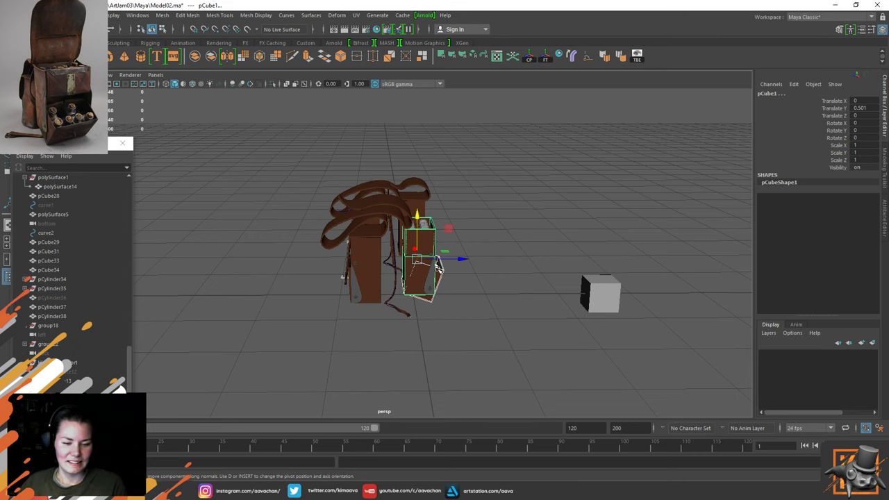
pyautogui.press('f')
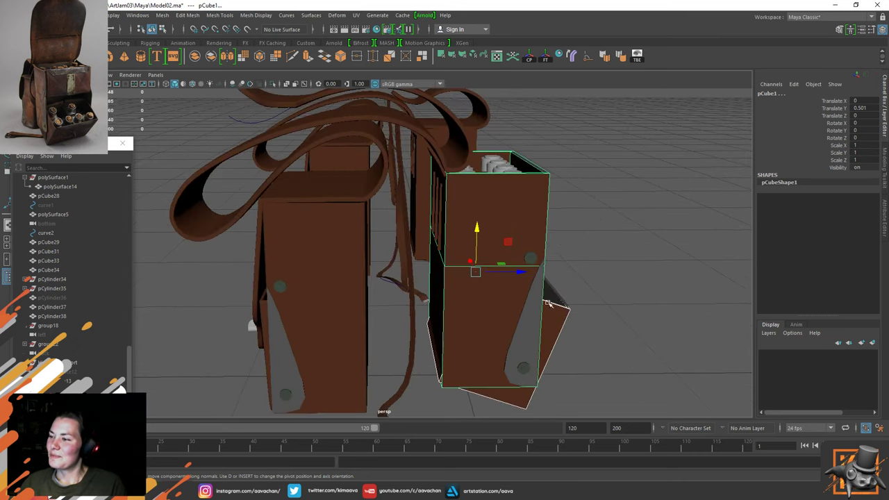
pyautogui.keyDown('alt'); pyautogui.moveTo(546, 301); pyautogui.dragTo(463, 298); pyautogui.keyUp('alt')
pyautogui.keyDown('alt'); pyautogui.moveTo(534, 225); pyautogui.dragTo(386, 257, button='middle'); pyautogui.keyUp('alt')
# Move the duplicate bag's flap, polySurface14, out of polySurface1 and into the duplicate bag's group, group24
pyautogui.click(516, 227)
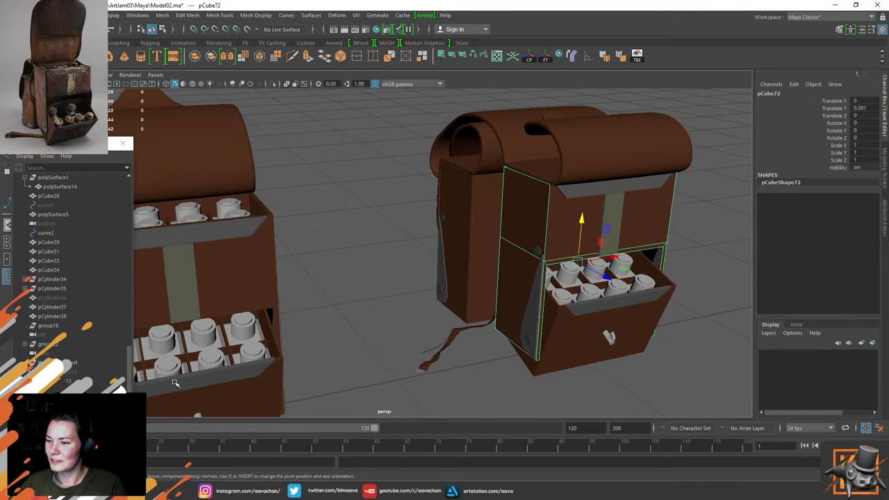
pyautogui.click(49, 400)
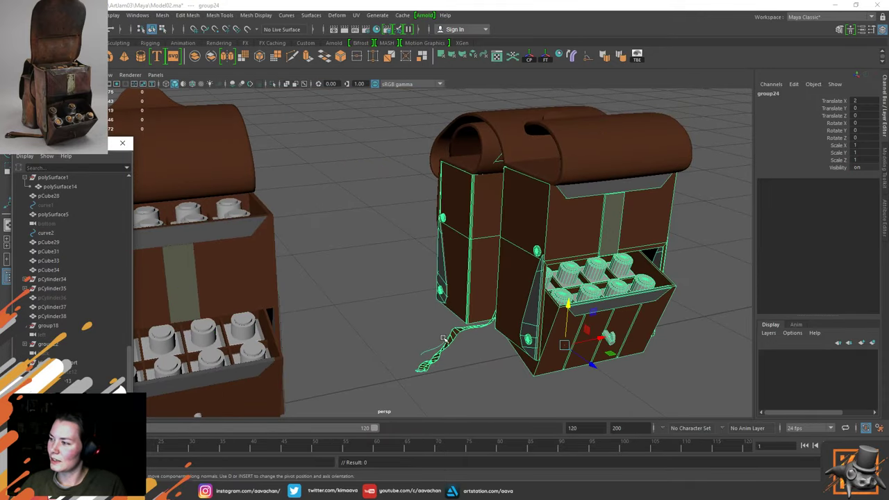
pyautogui.click(426, 168)
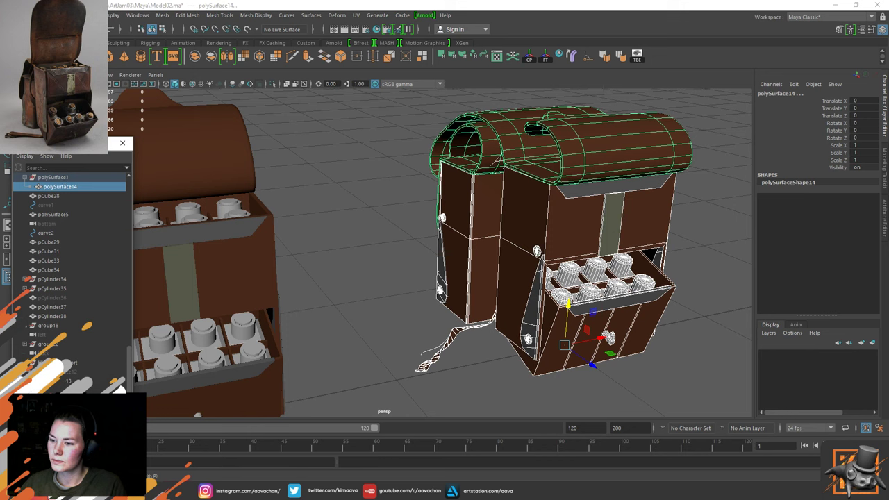
pyautogui.click(68, 187)
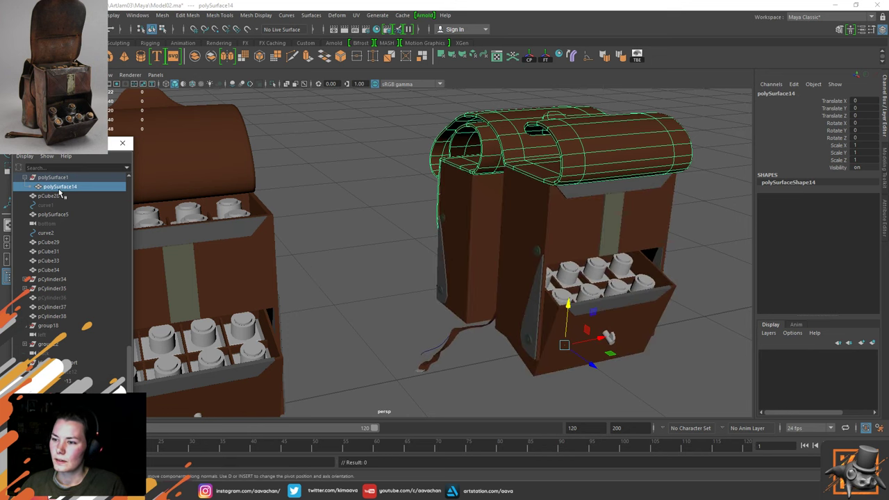
pyautogui.moveTo(60, 187); pyautogui.dragTo(62, 390, button='middle')
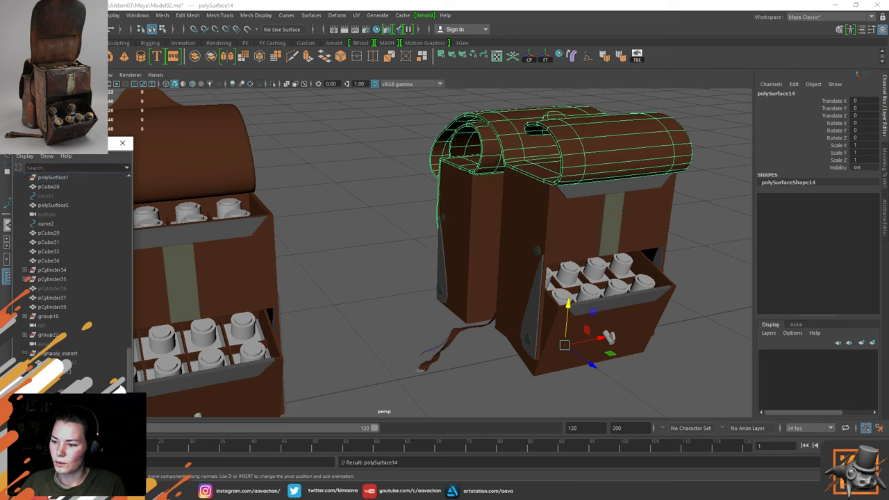
# Rename the duplicate bag's group as Old_flap and hide it
pyautogui.click(62, 390)
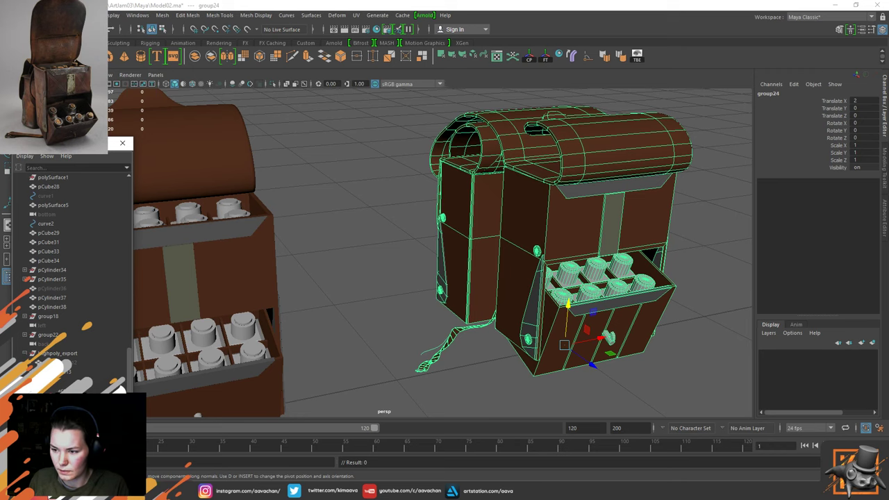
pyautogui.press('Return')
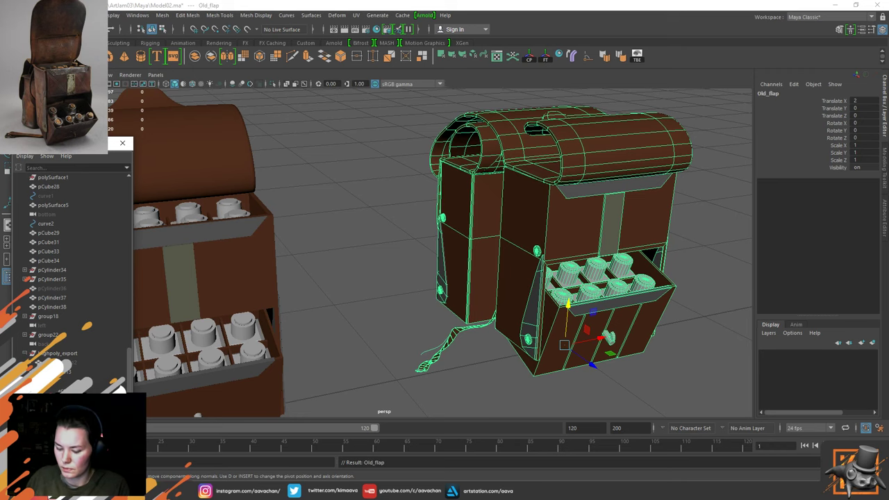
pyautogui.hotkey('ctrl', 'h')
# Examine the remaining open bag from the front and side, including the gap between its two compartments
pyautogui.scroll(-5, 407, 242)
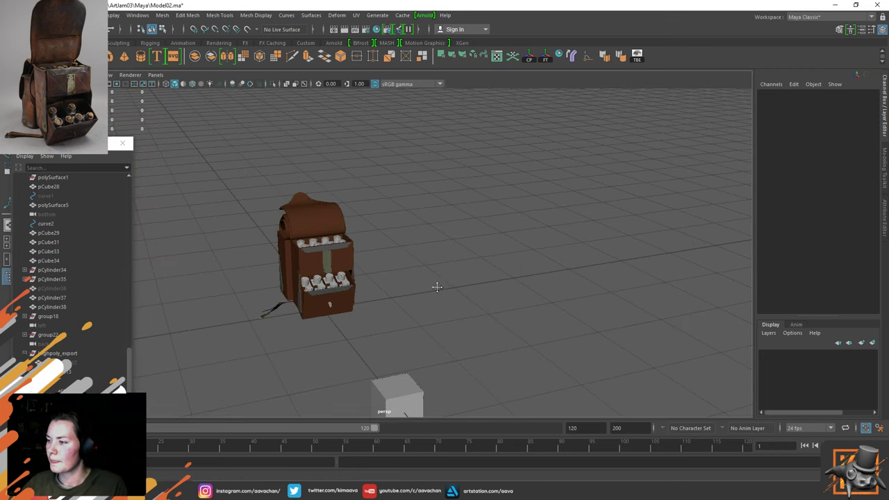
pyautogui.keyDown('alt'); pyautogui.moveTo(437, 285); pyautogui.dragTo(501, 258, button='middle'); pyautogui.keyUp('alt')
pyautogui.scroll(3, 341, 288)
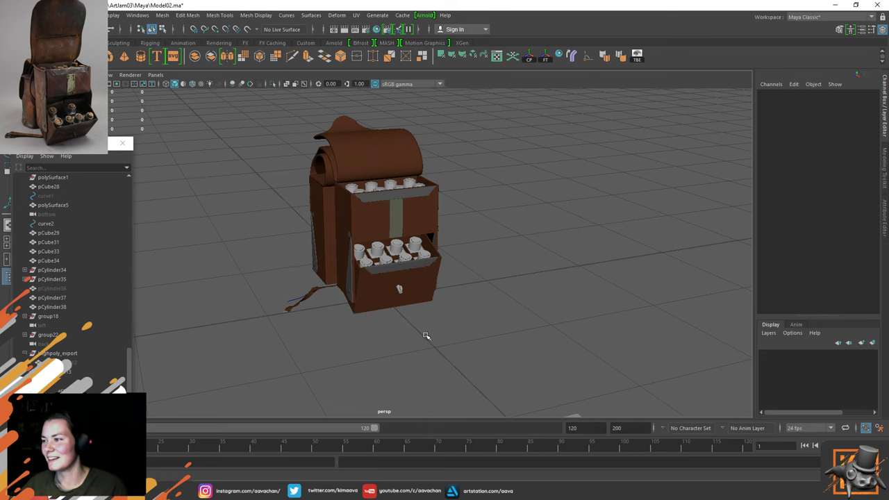
pyautogui.scroll(4, 367, 282)
pyautogui.keyDown('alt'); pyautogui.moveTo(311, 284); pyautogui.dragTo(390, 342, button='middle'); pyautogui.keyUp('alt')
pyautogui.scroll(-2, 373, 287)
pyautogui.keyDown('alt'); pyautogui.moveTo(305, 282); pyautogui.dragTo(395, 283); pyautogui.keyUp('alt')
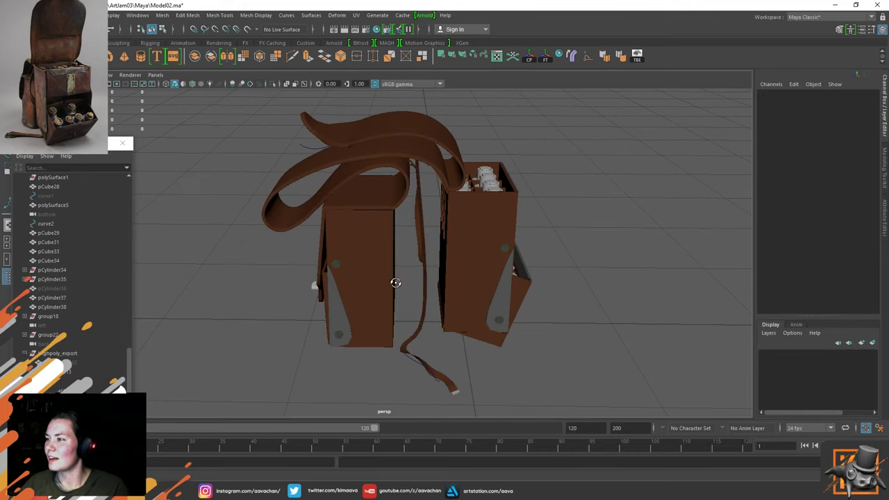
pyautogui.keyDown('alt'); pyautogui.moveTo(427, 222); pyautogui.dragTo(412, 270, button='middle'); pyautogui.keyUp('alt')
pyautogui.scroll(5, 413, 270)
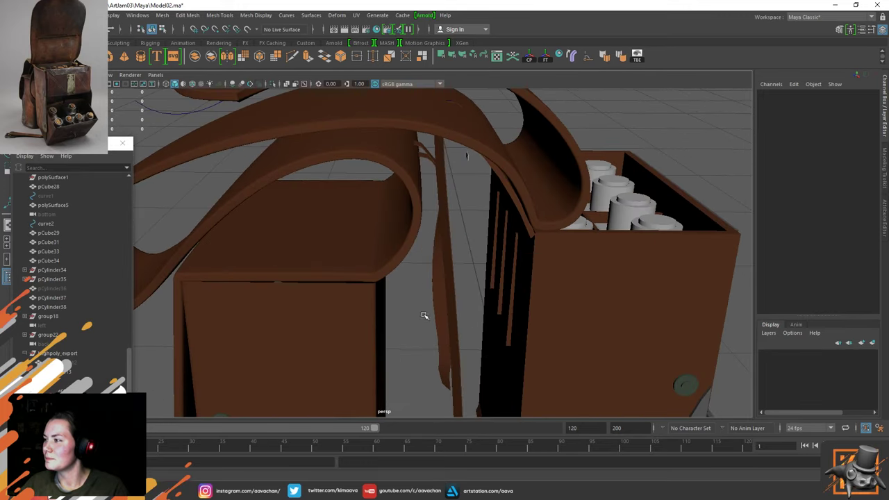
pyautogui.keyDown('alt'); pyautogui.moveTo(425, 315); pyautogui.dragTo(404, 240); pyautogui.keyUp('alt')
# Isolate the rear compartment's box body and examine its walls, both alone and together with the rest of the bag
pyautogui.click(476, 238)
pyautogui.hotkey('ctrl', '1')
pyautogui.scroll(3, 375, 255)
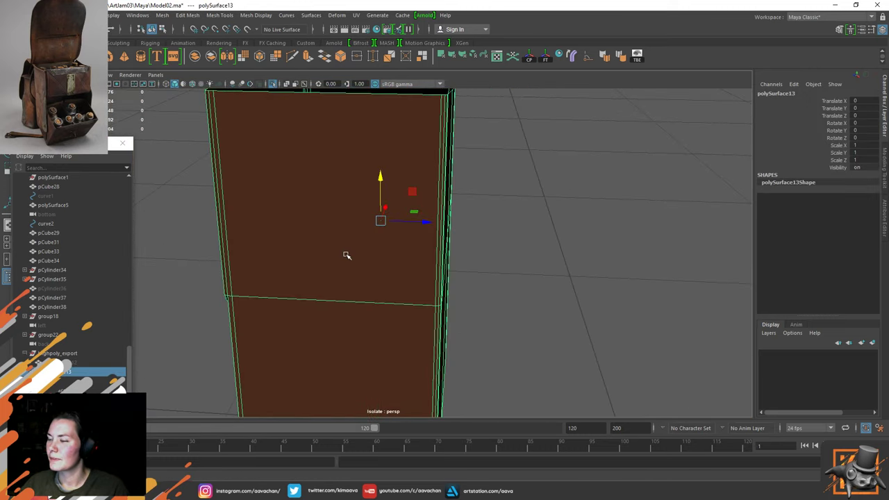
pyautogui.keyDown('alt'); pyautogui.moveTo(346, 255); pyautogui.dragTo(370, 312, button='middle'); pyautogui.keyUp('alt')
pyautogui.scroll(-3, 371, 311)
pyautogui.hotkey('ctrl', '1')
pyautogui.scroll(-2, 543, 301)
pyautogui.keyDown('alt'); pyautogui.moveTo(570, 270); pyautogui.dragTo(556, 250); pyautogui.keyUp('alt')
pyautogui.keyDown('alt'); pyautogui.moveTo(556, 293); pyautogui.dragTo(495, 183); pyautogui.keyUp('alt')
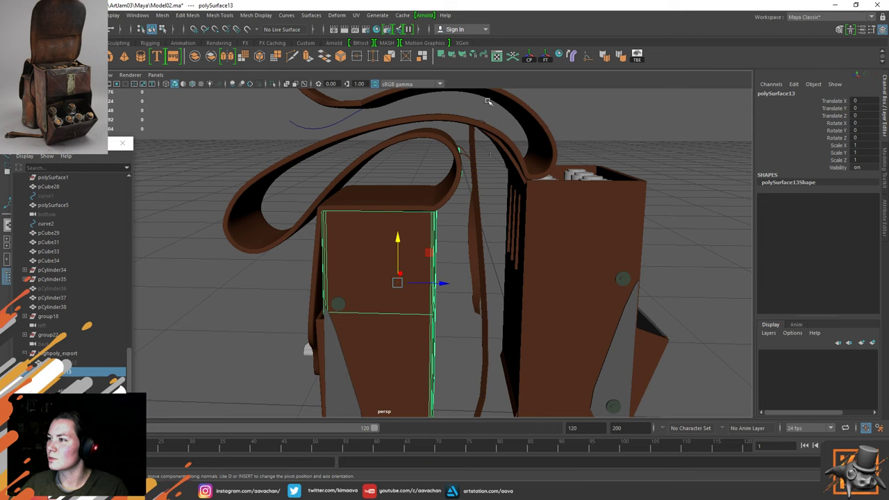
# Try to thicken the isolated rear box body by extruding all its faces by about 0.017
pyautogui.keyDown('alt'); pyautogui.moveTo(579, 268); pyautogui.dragTo(406, 278); pyautogui.keyUp('alt')
pyautogui.scroll(3, 411, 276)
pyautogui.hotkey('ctrl', '1')
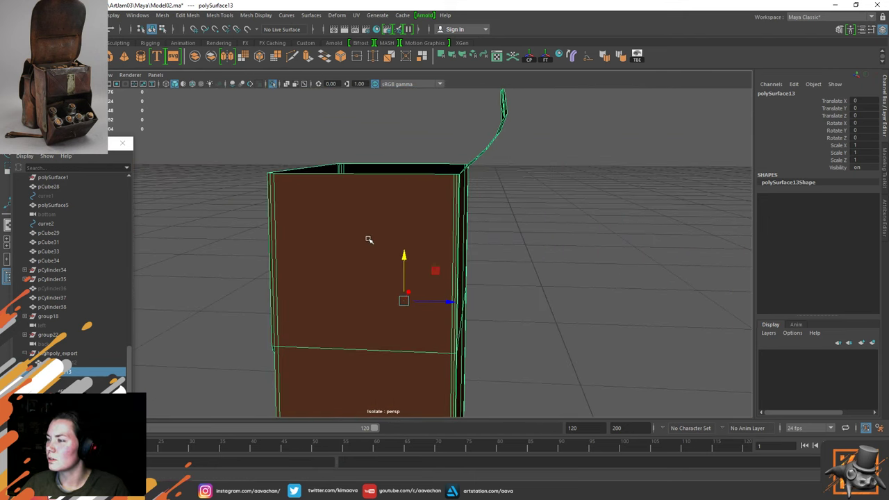
pyautogui.keyDown('alt'); pyautogui.moveTo(366, 238); pyautogui.dragTo(448, 204); pyautogui.keyUp('alt')
pyautogui.rightClick(454, 201)
pyautogui.moveTo(455, 200); pyautogui.dragTo(480, 226, button='right')
pyautogui.doubleClick(486, 202)
pyautogui.moveTo(549, 121)
pyautogui.mouseDown()
pyautogui.moveTo(535, 120)
pyautogui.moveTo(553, 116)
pyautogui.mouseUp()
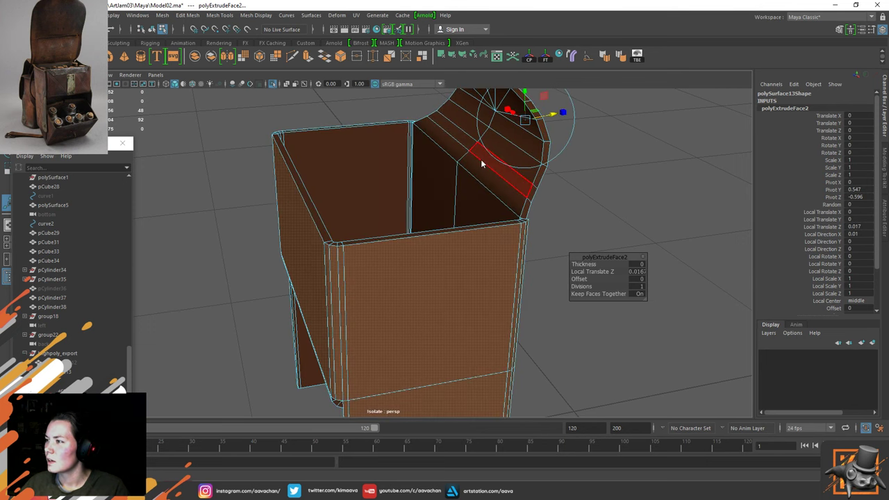
pyautogui.moveTo(482, 162); pyautogui.dragTo(573, 116, button='right')
pyautogui.hotkey('ctrl', '1')
pyautogui.moveTo(437, 248)
pyautogui.keyDown('alt'); pyautogui.mouseDown()
pyautogui.moveTo(452, 233)
pyautogui.moveTo(500, 229)
pyautogui.moveTo(421, 243)
pyautogui.mouseUp(); pyautogui.keyUp('alt')
pyautogui.hotkey('ctrl', 'z')
pyautogui.hotkey('ctrl', 'z')
pyautogui.hotkey('ctrl', 'z')
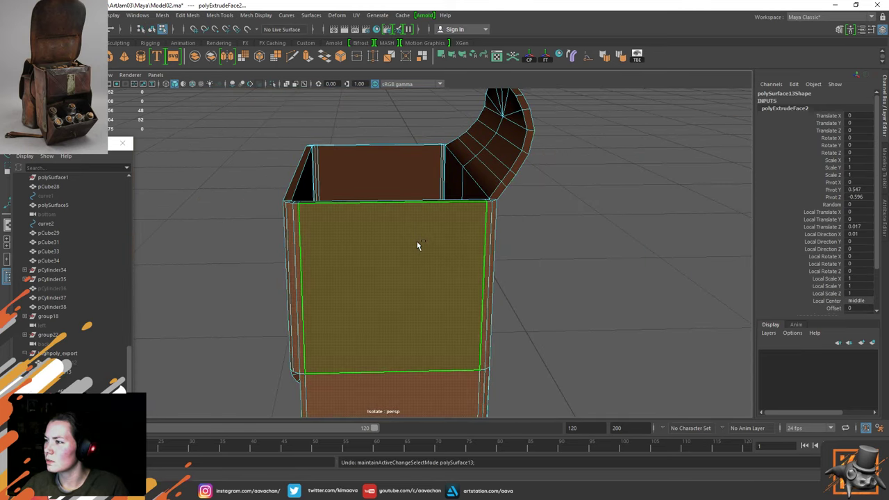
# Reverse the normals of the rear box body and delete its construction history
pyautogui.keyDown('alt'); pyautogui.moveTo(388, 209); pyautogui.dragTo(410, 220); pyautogui.keyUp('alt')
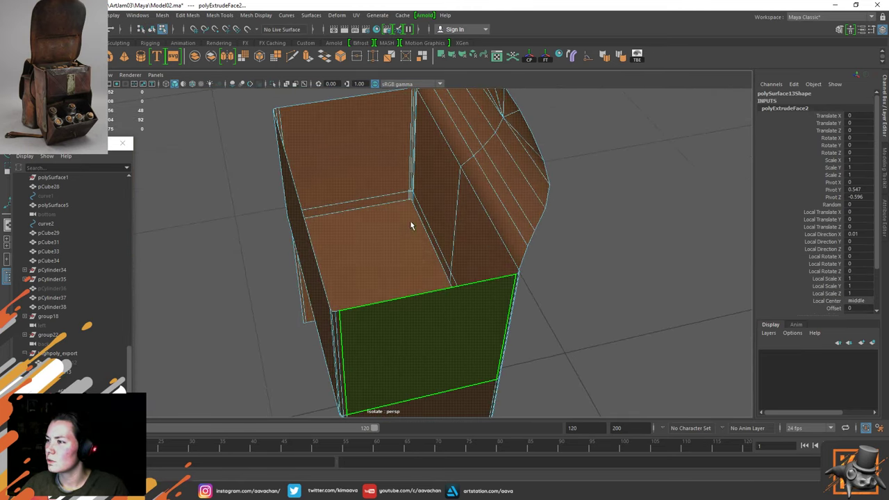
pyautogui.press('F8')
pyautogui.click(559, 187)
pyautogui.click(435, 217)
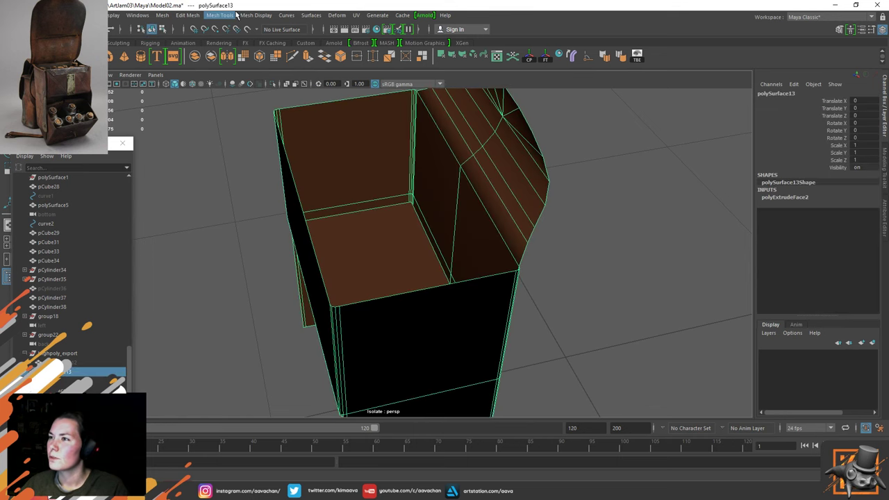
pyautogui.click(256, 17)
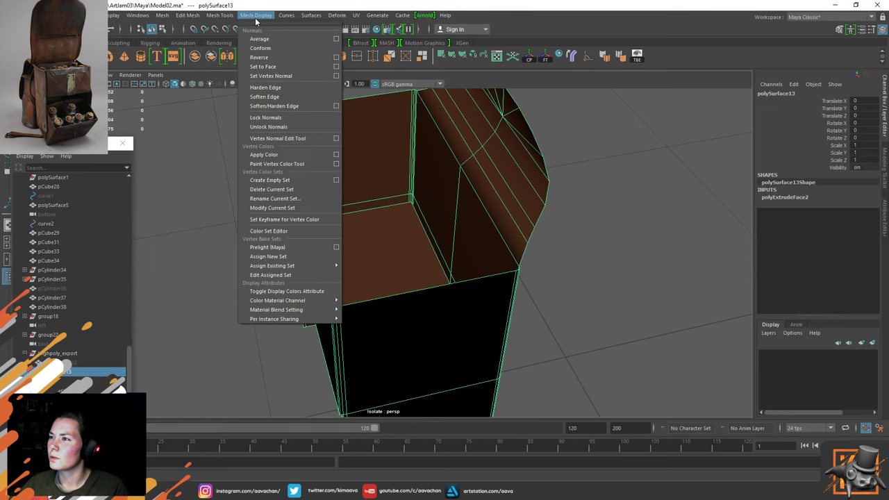
pyautogui.click(268, 59)
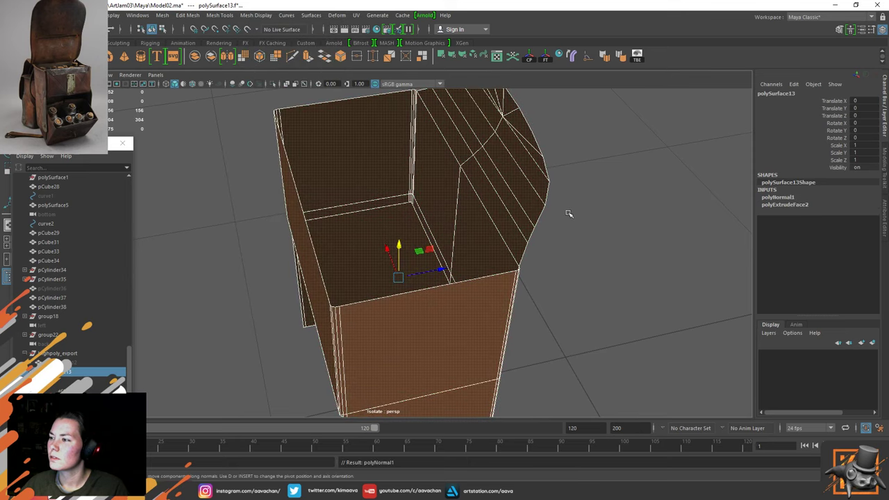
pyautogui.hotkey('alt', 'shift', 'd')
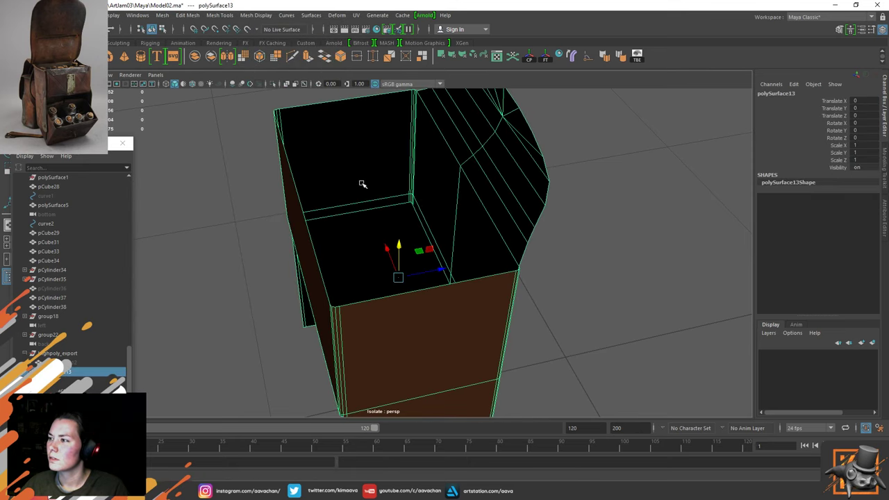
pyautogui.keyDown('alt'); pyautogui.moveTo(361, 184); pyautogui.dragTo(363, 209); pyautogui.keyUp('alt')
pyautogui.click(254, 15)
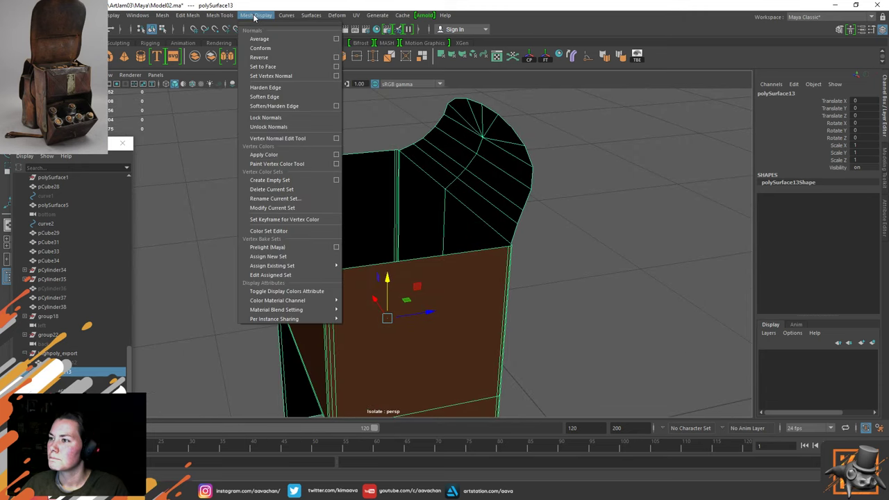
pyautogui.click(293, 58)
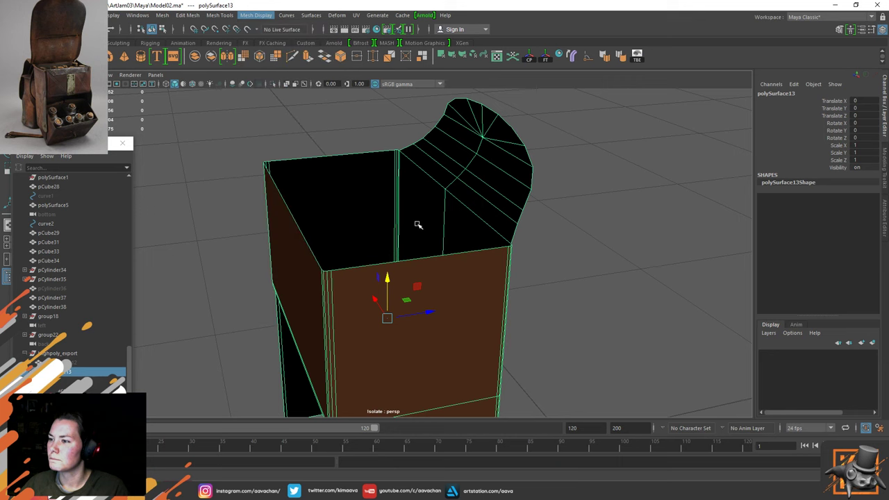
# Extrude all faces of the rear box body by about 0.008, delete its history and show the whole bag again
pyautogui.rightClick(392, 187)
pyautogui.moveTo(393, 187); pyautogui.dragTo(411, 189, button='right')
pyautogui.doubleClick(408, 191)
pyautogui.click(411, 189)
pyautogui.keyDown('shift'); pyautogui.rightClick(410, 189); pyautogui.keyUp('shift')
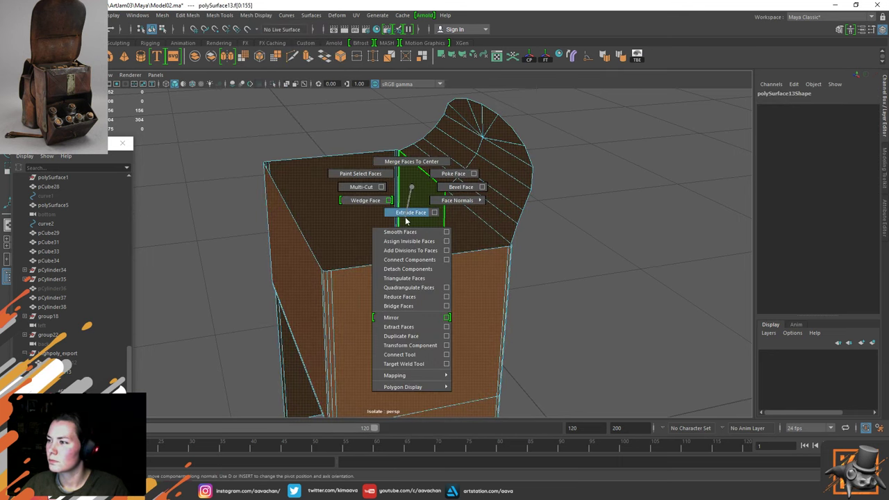
pyautogui.click(415, 212)
pyautogui.moveTo(492, 157); pyautogui.dragTo(377, 219)
pyautogui.click(395, 148)
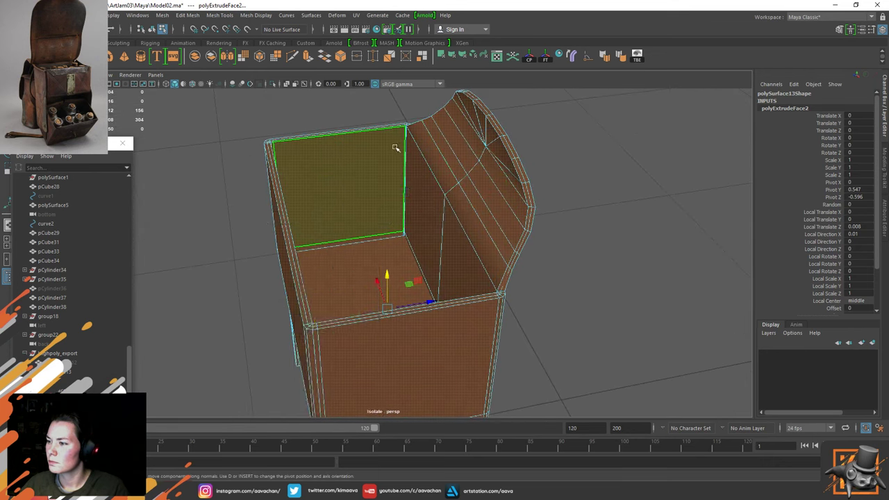
pyautogui.press('F8')
pyautogui.click(546, 260)
pyautogui.click(479, 268)
pyautogui.hotkey('alt', 'shift', 'd')
pyautogui.hotkey('ctrl', '1')
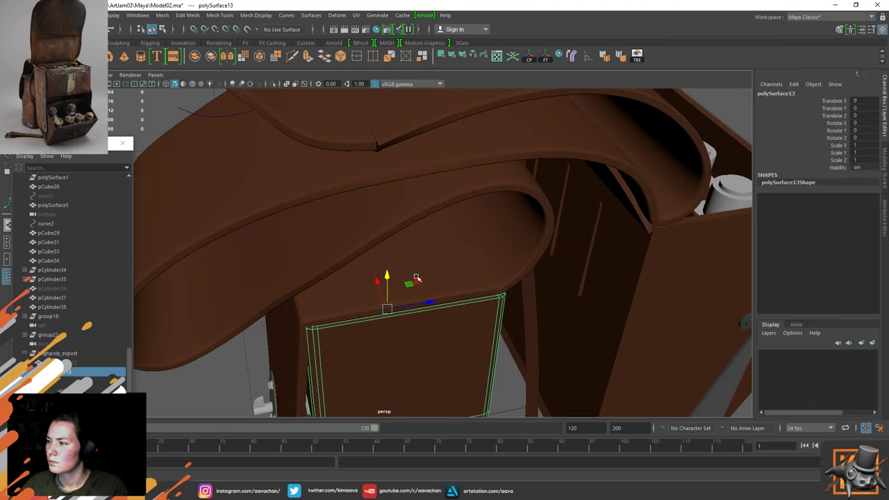
# Isolate the thickened rear box body and check its rim, corners and the edge loop around the opening
pyautogui.keyDown('alt'); pyautogui.moveTo(426, 251); pyautogui.dragTo(383, 260); pyautogui.keyUp('alt')
pyautogui.hotkey('ctrl', '1')
pyautogui.keyDown('alt'); pyautogui.moveTo(383, 260); pyautogui.dragTo(406, 244, button='right'); pyautogui.keyUp('alt')
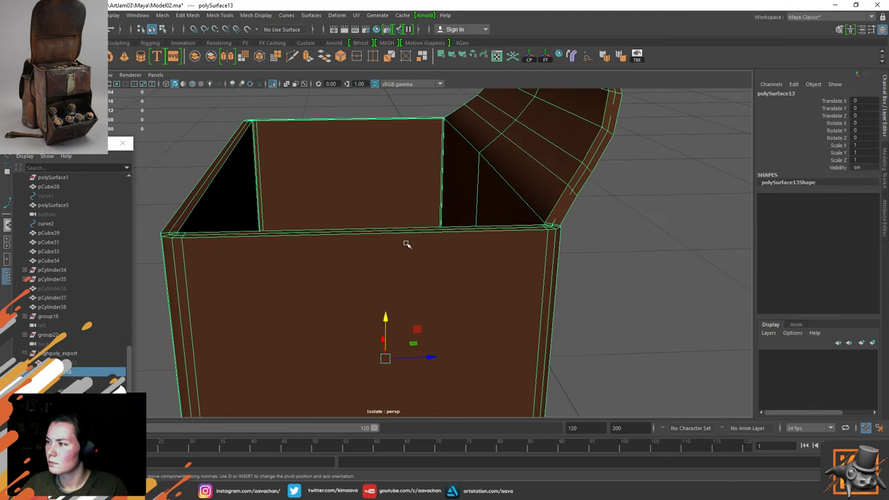
pyautogui.keyDown('alt'); pyautogui.moveTo(407, 244); pyautogui.dragTo(410, 200); pyautogui.keyUp('alt')
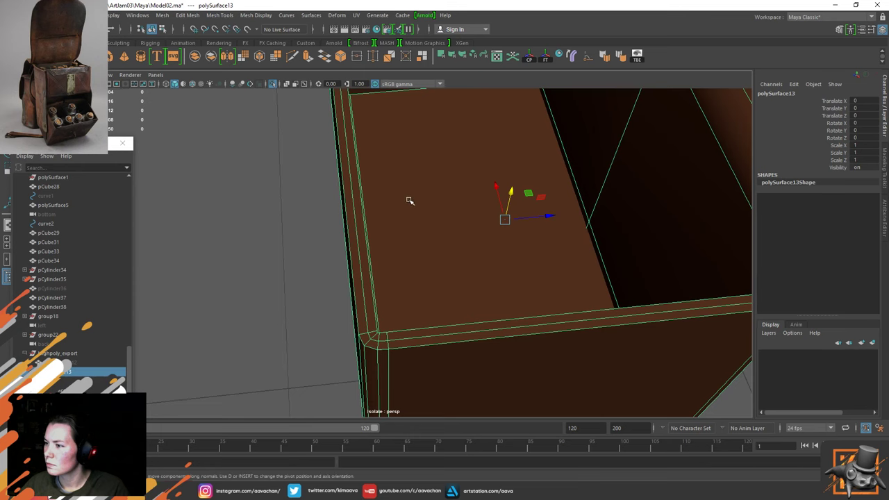
pyautogui.moveTo(358, 247); pyautogui.dragTo(357, 203, button='right')
pyautogui.click(358, 210)
pyautogui.click(358, 210)
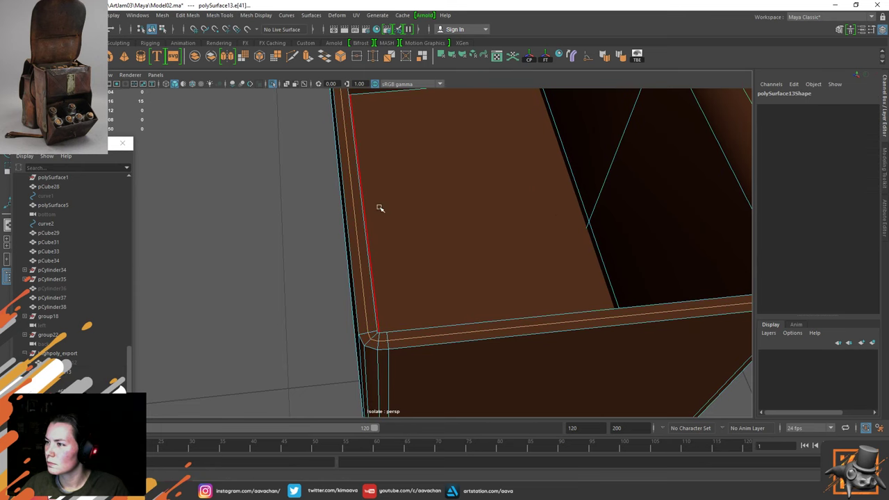
pyautogui.keyDown('alt'); pyautogui.moveTo(431, 216); pyautogui.dragTo(415, 266); pyautogui.keyUp('alt')
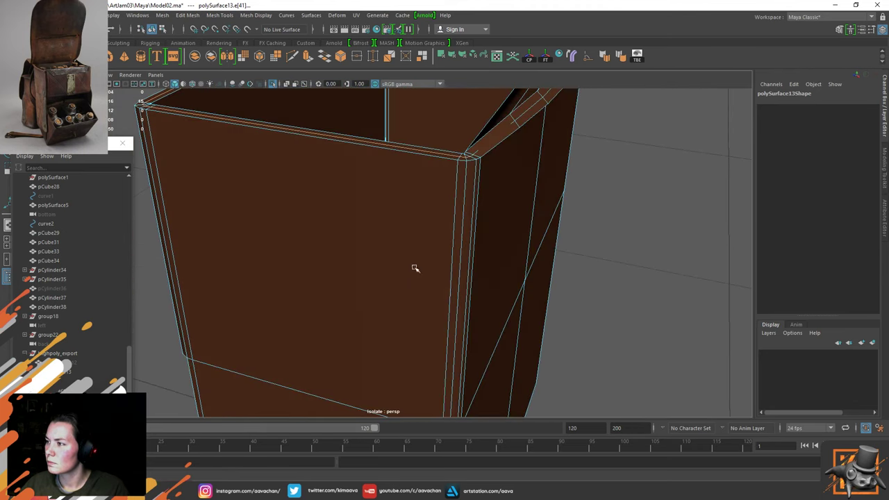
# Inspect the rear box body's outer corner and curved rear panel, comparing them with the surrounding bag parts
pyautogui.press('F8')
pyautogui.click(591, 194)
pyautogui.click(480, 224)
pyautogui.keyDown('alt'); pyautogui.moveTo(480, 224); pyautogui.dragTo(440, 256, button='middle'); pyautogui.keyUp('alt')
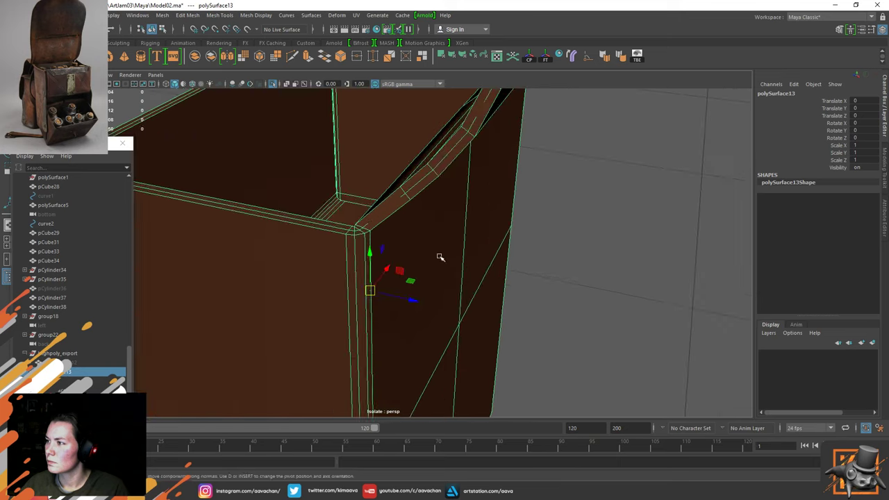
pyautogui.hotkey('ctrl', '1')
pyautogui.hotkey('ctrl', '1')
pyautogui.scroll(-3, 441, 256)
pyautogui.keyDown('alt'); pyautogui.moveTo(440, 257); pyautogui.dragTo(440, 228); pyautogui.keyUp('alt')
# Try to move a rim face and an edge loop of the rear box's curved panel, and undo the changes
pyautogui.moveTo(420, 198); pyautogui.dragTo(417, 210, button='right')
pyautogui.click(437, 151)
pyautogui.keyDown('alt'); pyautogui.moveTo(455, 168); pyautogui.dragTo(498, 186); pyautogui.keyUp('alt')
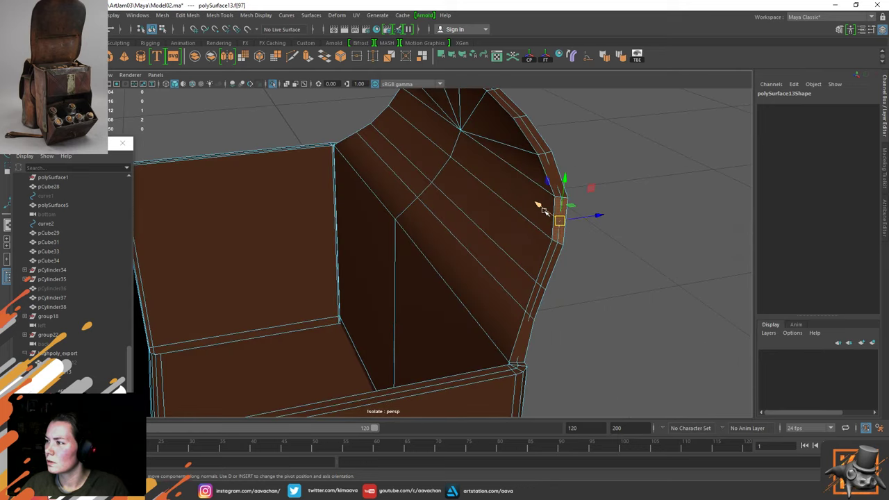
pyautogui.moveTo(543, 211); pyautogui.dragTo(510, 238)
pyautogui.hotkey('ctrl', 'z')
pyautogui.press('F10')
pyautogui.click(498, 149)
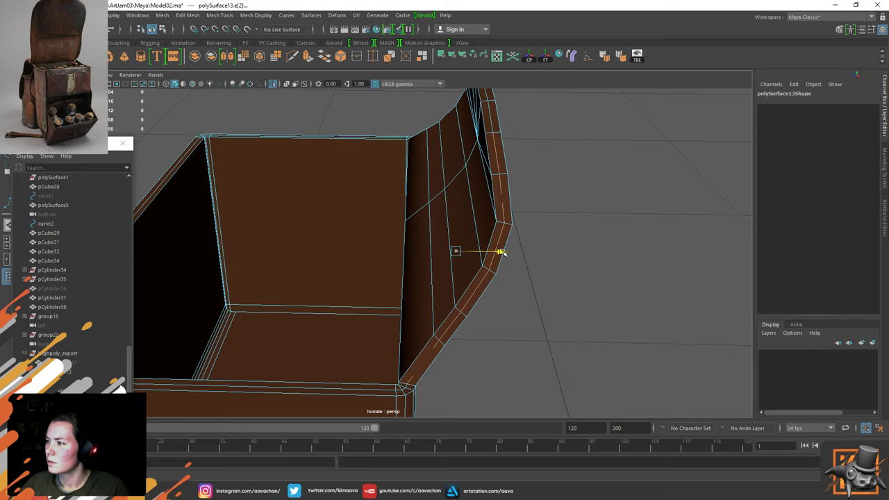
pyautogui.moveTo(500, 252); pyautogui.dragTo(532, 252)
pyautogui.hotkey('ctrl', 'z')
pyautogui.hotkey('ctrl', 'z')
pyautogui.hotkey('ctrl', 'z')
pyautogui.hotkey('ctrl', 'z')
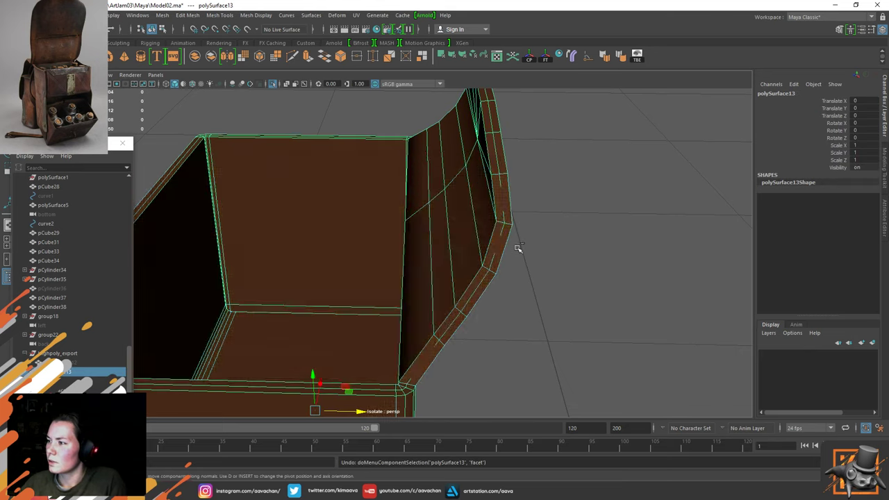
pyautogui.hotkey('ctrl', 'z')
pyautogui.hotkey('ctrl', 'z')
pyautogui.hotkey('ctrl', 'z')
pyautogui.hotkey('ctrl', 'z')
pyautogui.hotkey('ctrl', 'z')
pyautogui.hotkey('ctrl', 'z')
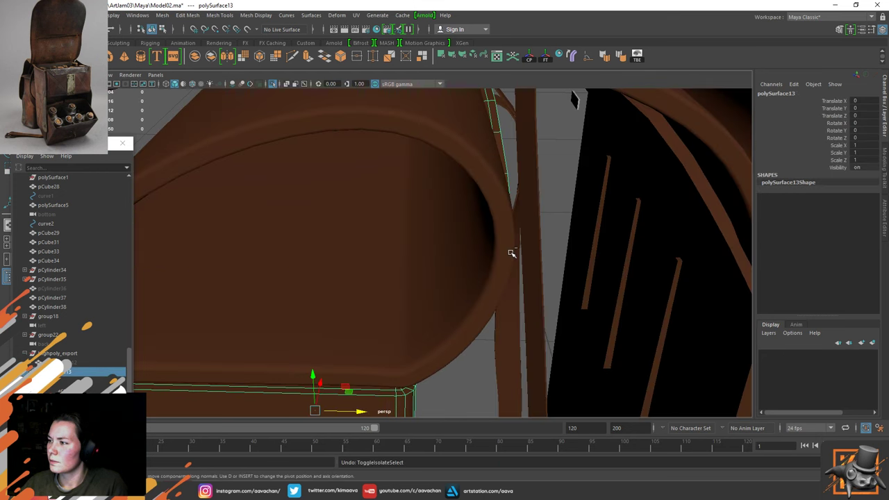
# Undo the wall-thickness extrusion of the rear box body and the edits before it, back to the single-walled mesh
pyautogui.hotkey('ctrl', 'z')
pyautogui.hotkey('ctrl', 'z')
pyautogui.hotkey('ctrl', 'z')
pyautogui.hotkey('ctrl', 'z')
pyautogui.hotkey('ctrl', 'z')
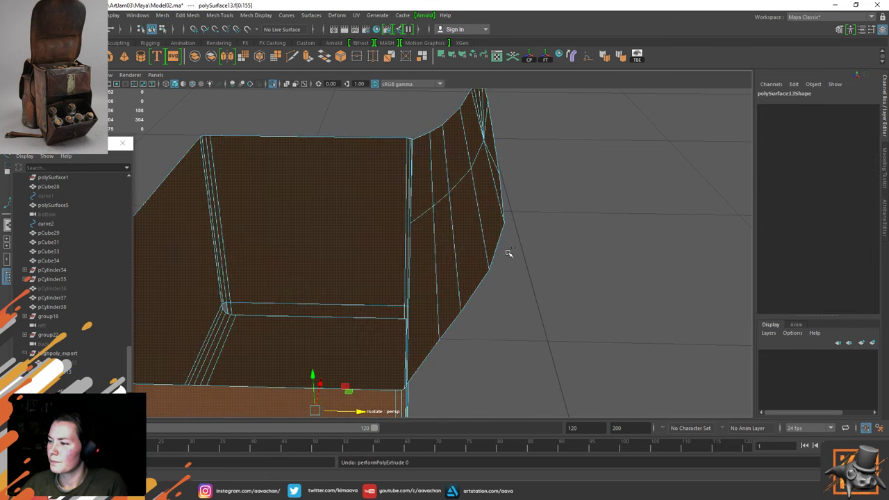
pyautogui.hotkey('ctrl', 'z')
pyautogui.hotkey('ctrl', 'z')
pyautogui.hotkey('ctrl', 'z')
pyautogui.hotkey('ctrl', 'z')
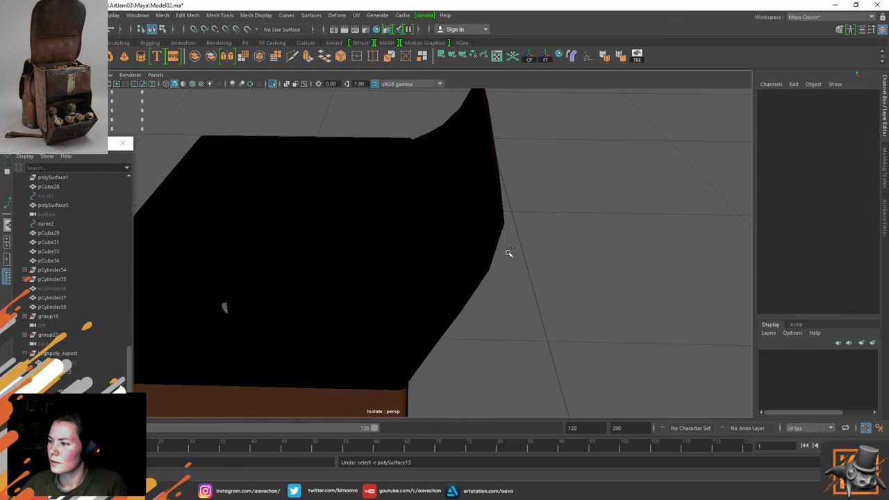
pyautogui.hotkey('ctrl', 'z')
pyautogui.hotkey('ctrl', 'z')
pyautogui.hotkey('ctrl', 'z')
pyautogui.hotkey('ctrl', 'z')
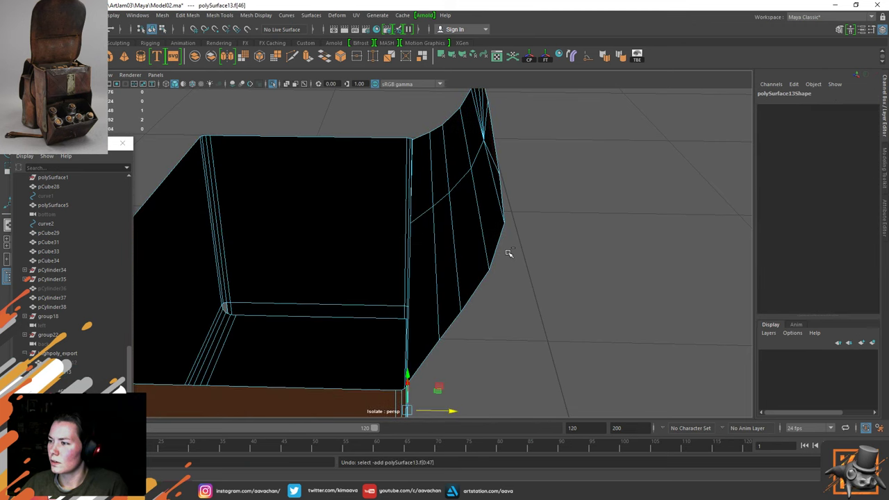
pyautogui.hotkey('ctrl', 'z')
pyautogui.hotkey('ctrl', 'z')
pyautogui.hotkey('ctrl', 'z')
pyautogui.hotkey('ctrl', 'z')
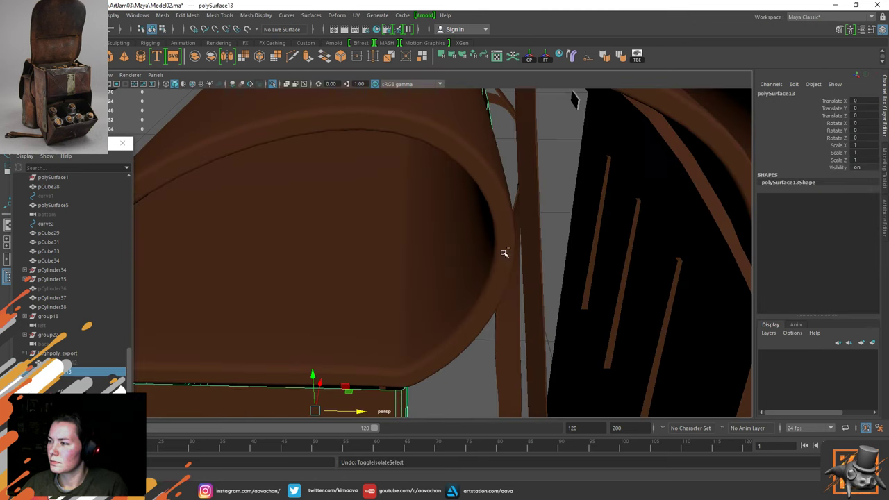
pyautogui.hotkey('ctrl', 'z')
# Return to the isolated rear box body, try moving its side panel face outward and undo the change
pyautogui.keyDown('alt'); pyautogui.moveTo(420, 361); pyautogui.dragTo(457, 204, button='middle'); pyautogui.keyUp('alt')
pyautogui.click(363, 268)
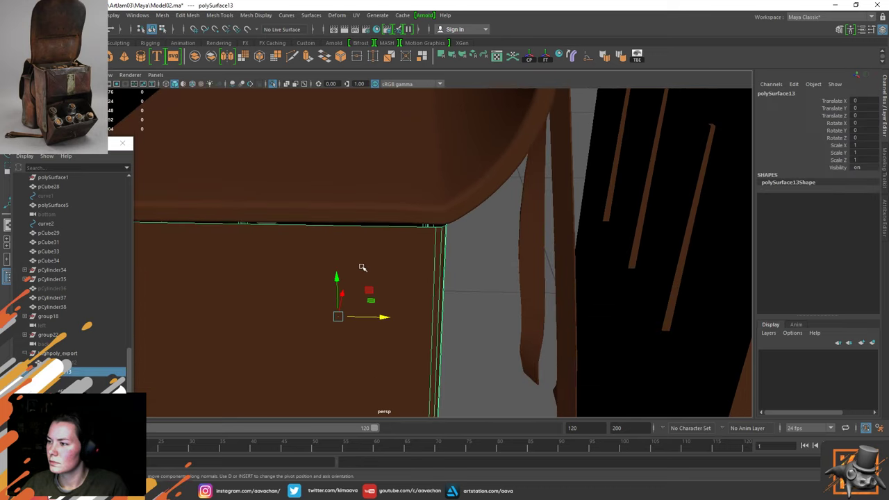
pyautogui.moveTo(359, 237); pyautogui.dragTo(427, 184, button='right')
pyautogui.hotkey('ctrl', 'z')
pyautogui.hotkey('ctrl', 'z')
pyautogui.hotkey('ctrl', 'z')
pyautogui.hotkey('ctrl', 'z')
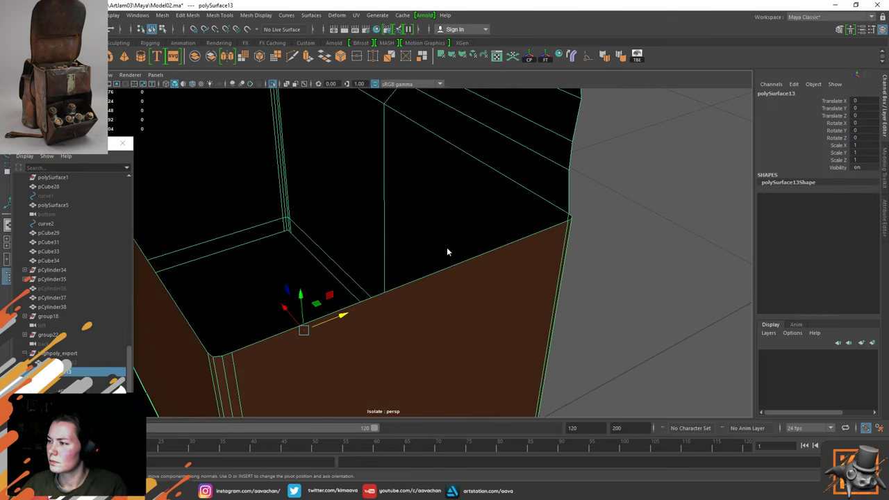
pyautogui.hotkey('ctrl', 'z')
pyautogui.hotkey('ctrl', 'z')
pyautogui.hotkey('ctrl', 'z')
pyautogui.hotkey('ctrl', 'z')
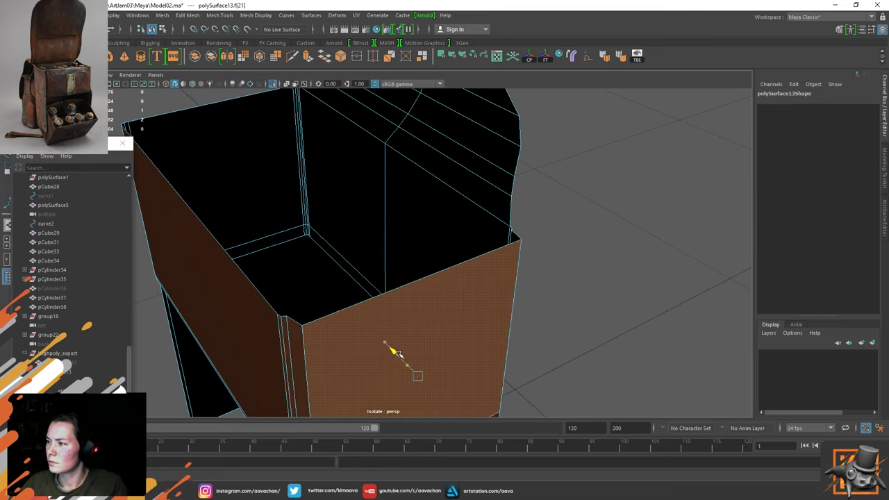
# Reverse the normals on all faces of the isolated rear box body
pyautogui.click(449, 177)
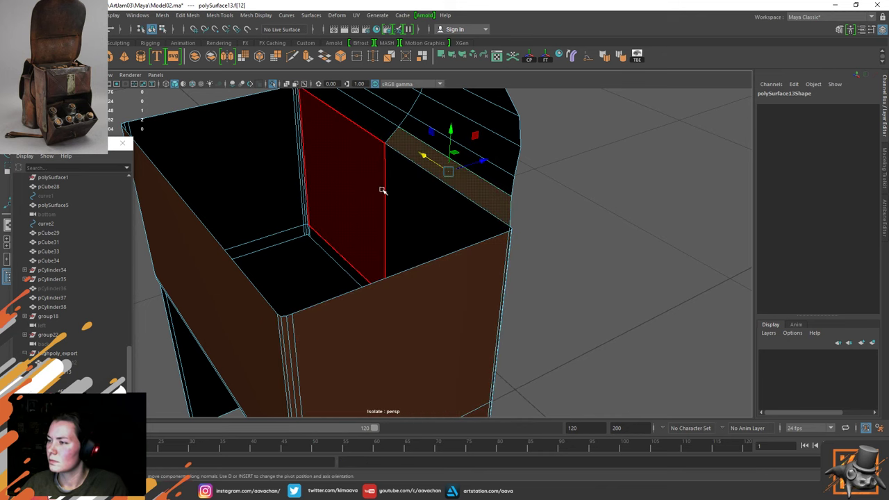
pyautogui.doubleClick(361, 176)
pyautogui.click(256, 14)
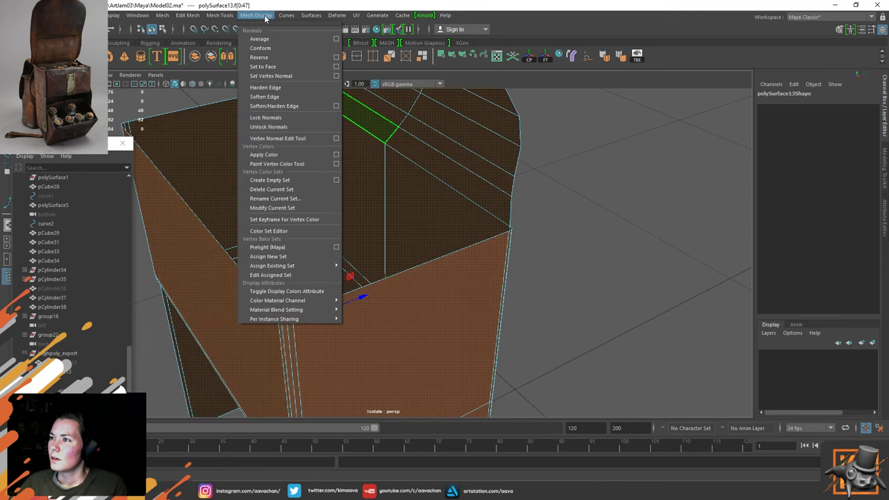
pyautogui.click(271, 51)
pyautogui.press('F8')
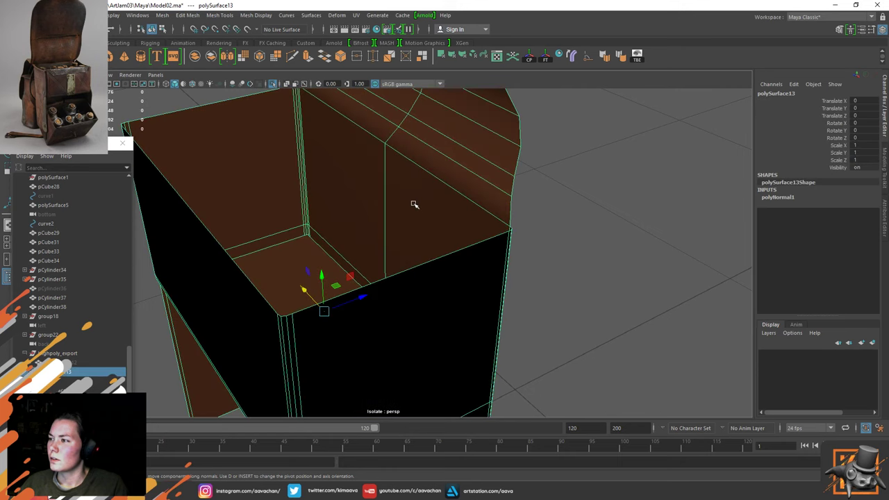
# Extrude all faces of the rear box body with a local Z translation of about -0.015 to give the walls thickness
pyautogui.keyDown('shift'); pyautogui.rightClick(409, 178); pyautogui.keyUp('shift')
pyautogui.click(410, 201)
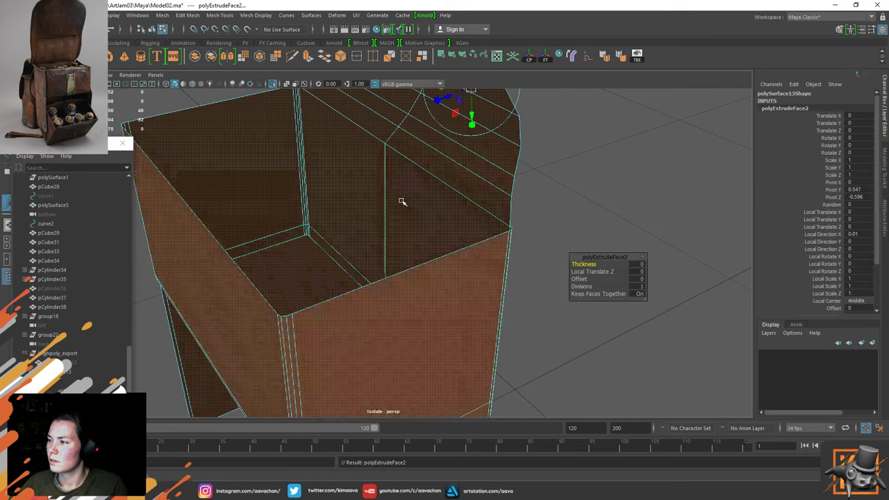
pyautogui.moveTo(446, 97); pyautogui.dragTo(440, 101)
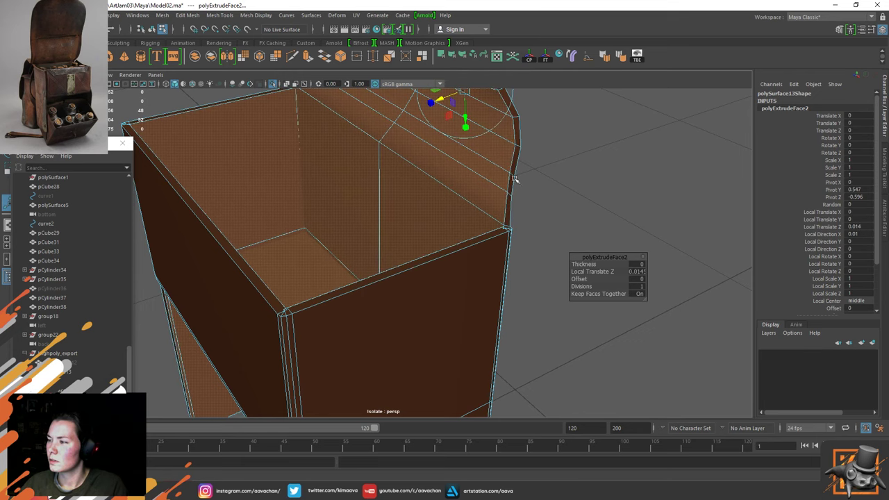
pyautogui.keyDown('alt'); pyautogui.moveTo(513, 179); pyautogui.dragTo(485, 213); pyautogui.keyUp('alt')
pyautogui.moveTo(455, 188); pyautogui.dragTo(455, 187)
pyautogui.hotkey('ctrl', 'z')
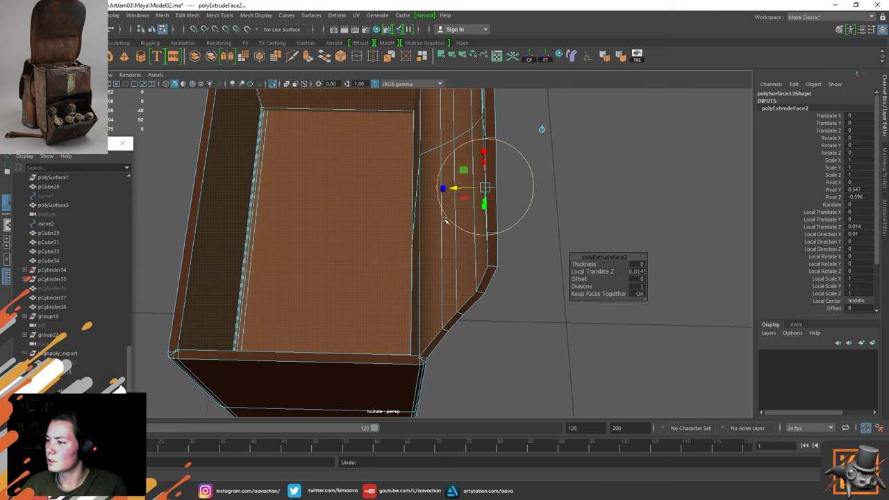
pyautogui.hotkey('ctrl', 'z')
pyautogui.moveTo(462, 189); pyautogui.dragTo(476, 190)
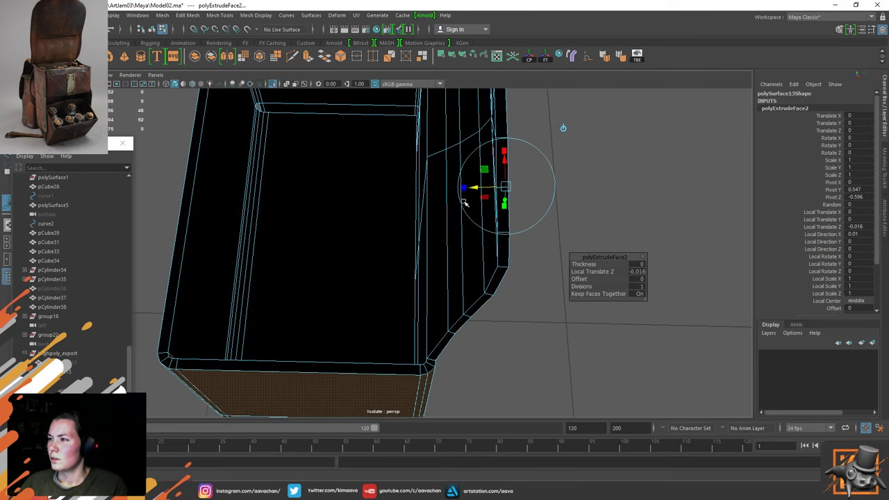
pyautogui.keyDown('alt'); pyautogui.moveTo(341, 226); pyautogui.dragTo(472, 155); pyautogui.keyUp('alt')
pyautogui.hotkey('ctrl', 'z')
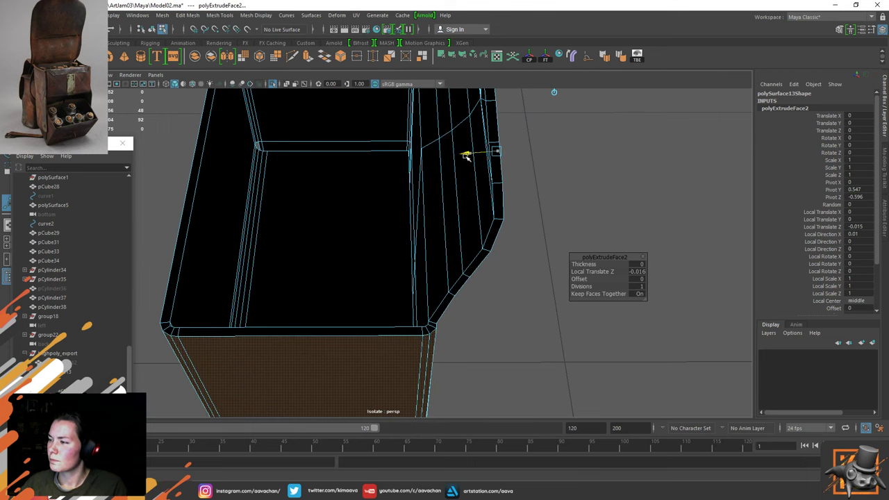
# Reverse the normals of the thickened rear box body so its faces point outward
pyautogui.moveTo(400, 207); pyautogui.dragTo(512, 142, button='right')
pyautogui.click(421, 260)
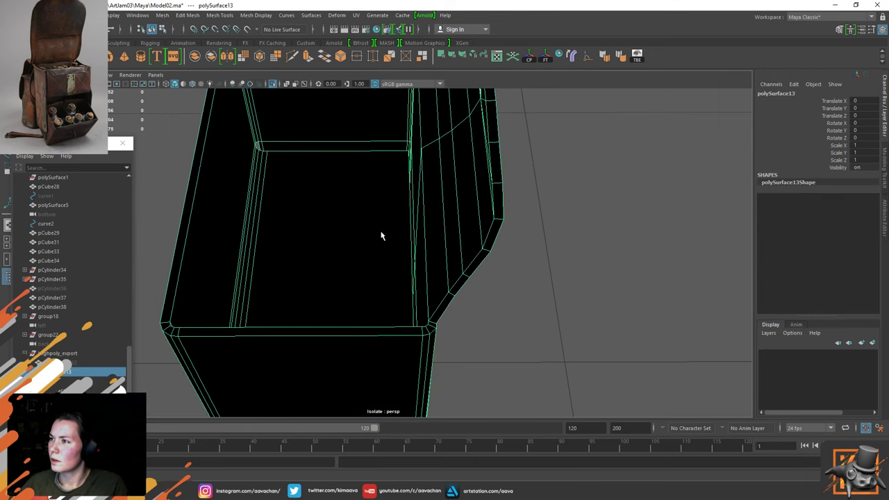
pyautogui.click(263, 18)
pyautogui.click(275, 56)
pyautogui.scroll(-5, 379, 286)
pyautogui.keyDown('alt'); pyautogui.moveTo(291, 231); pyautogui.dragTo(400, 252); pyautogui.keyUp('alt')
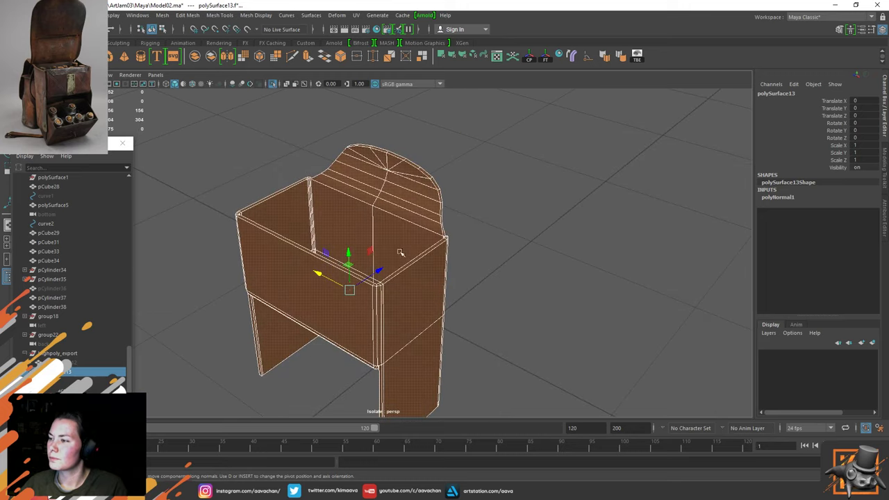
# Delete the rear box body's construction history and show the whole bag again
pyautogui.keyDown('alt'); pyautogui.moveTo(400, 252); pyautogui.dragTo(492, 262, button='right'); pyautogui.keyUp('alt')
pyautogui.click(492, 261)
pyautogui.click(385, 284)
pyautogui.hotkey('alt', 'shift', 'd')
pyautogui.keyDown('alt'); pyautogui.moveTo(458, 343); pyautogui.dragTo(451, 274, button='middle'); pyautogui.keyUp('alt')
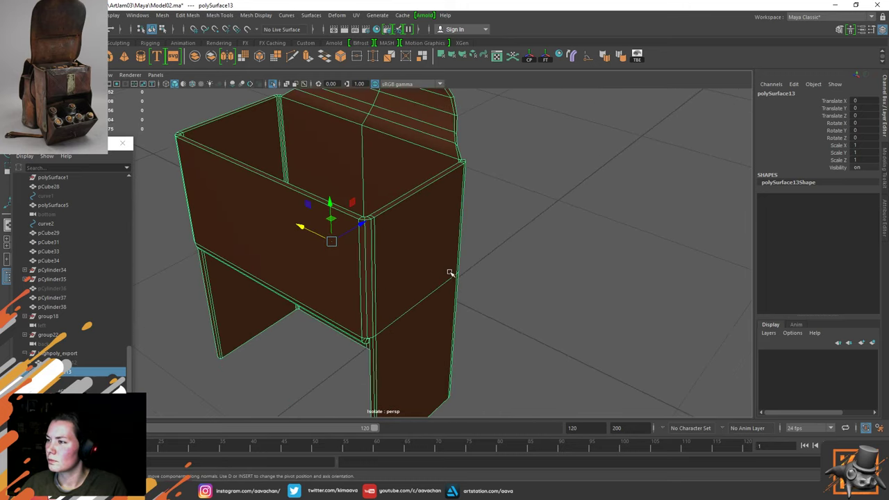
pyautogui.keyDown('alt'); pyautogui.moveTo(555, 217); pyautogui.dragTo(385, 213); pyautogui.keyUp('alt')
pyautogui.hotkey('ctrl', '1')
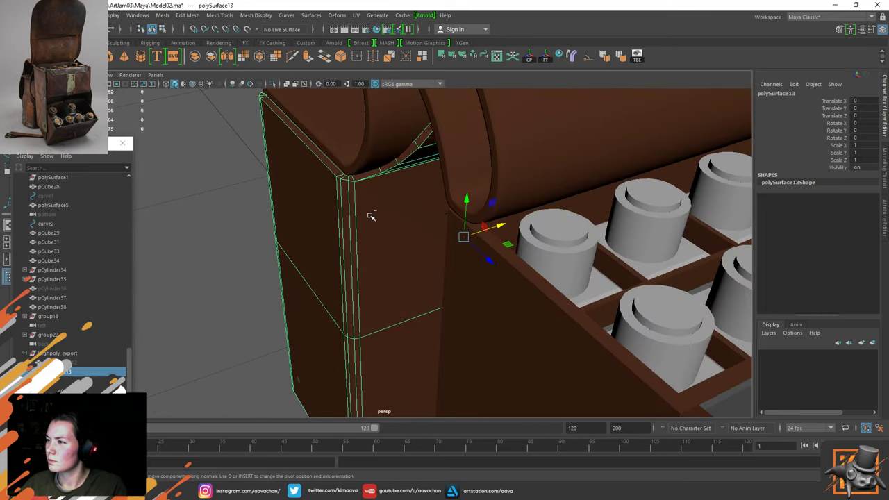
# Narrow the rear box body by scaling it to 0.963 in X
pyautogui.keyDown('alt'); pyautogui.moveTo(272, 238); pyautogui.dragTo(403, 237); pyautogui.keyUp('alt')
pyautogui.press('d')
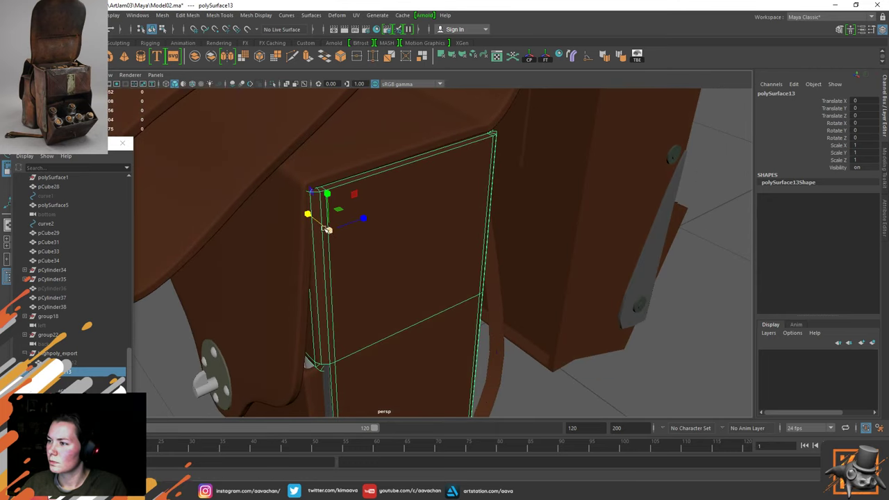
pyautogui.moveTo(307, 214); pyautogui.dragTo(308, 216)
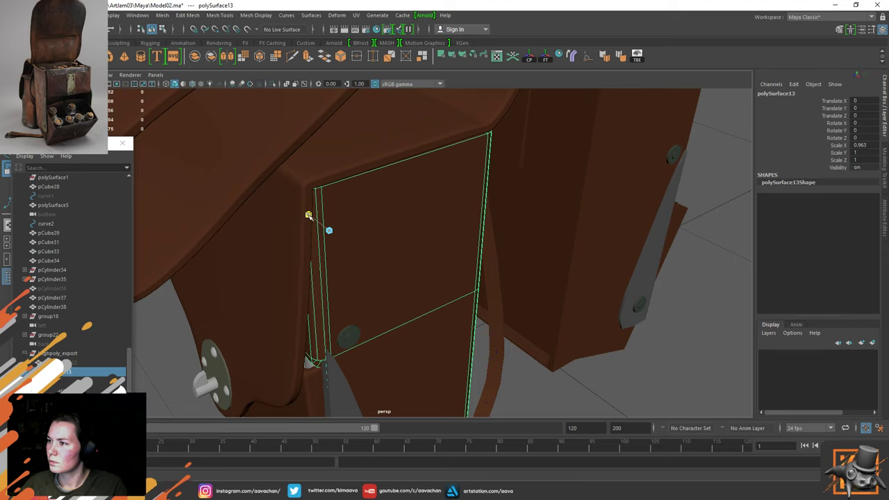
pyautogui.keyDown('alt'); pyautogui.moveTo(401, 265); pyautogui.dragTo(389, 284); pyautogui.keyUp('alt')
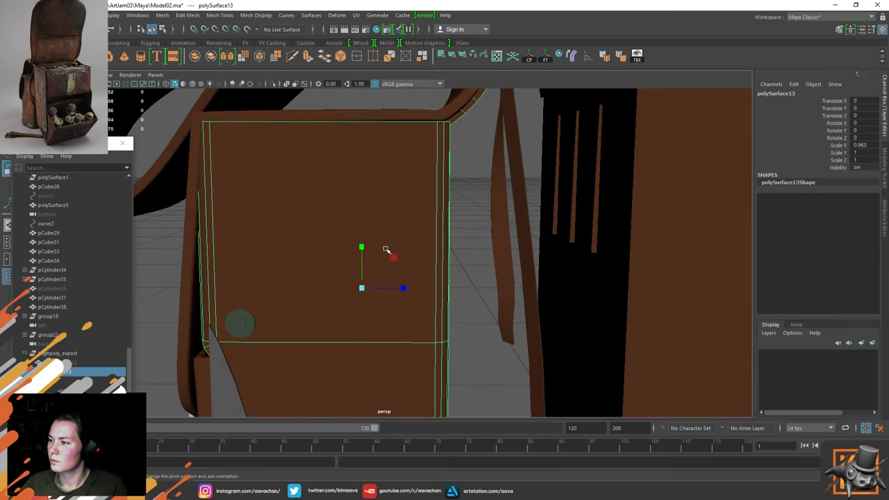
# In the side view, scale the rear box body to 0.978 in Z and shift it 0.006 along Z
pyautogui.press('space')
pyautogui.moveTo(386, 250); pyautogui.dragTo(426, 250)
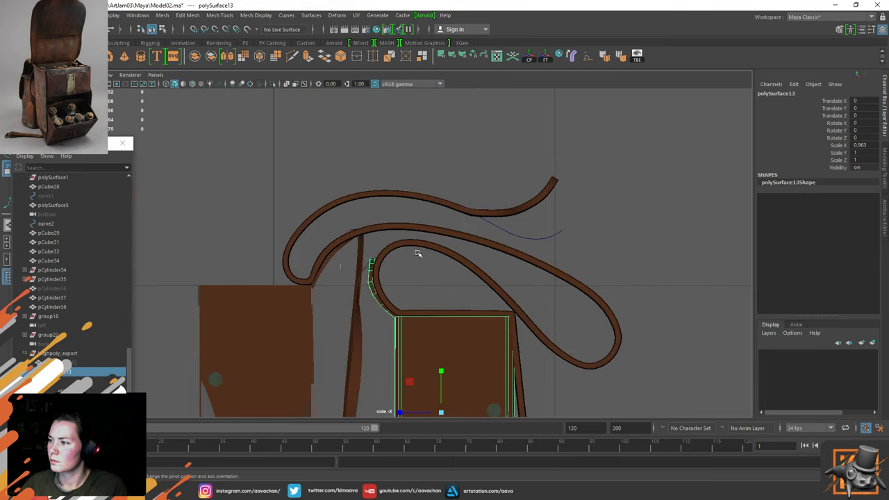
pyautogui.scroll(5, 384, 179)
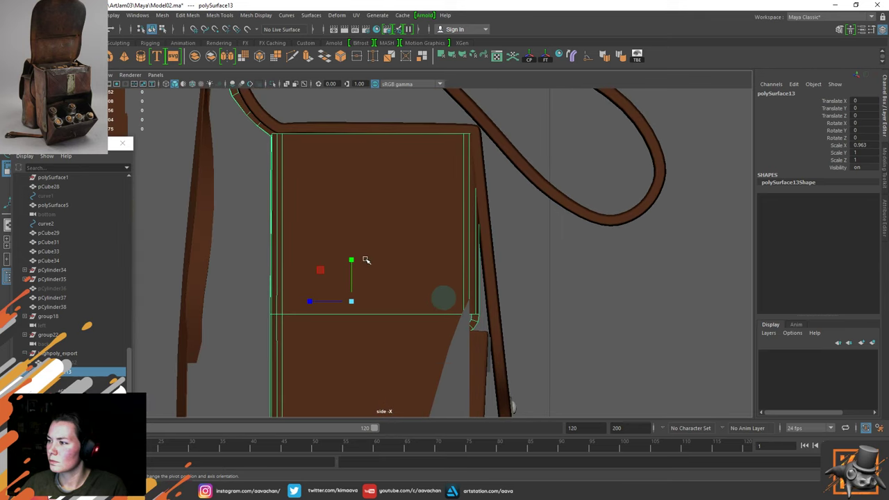
pyautogui.click(309, 301)
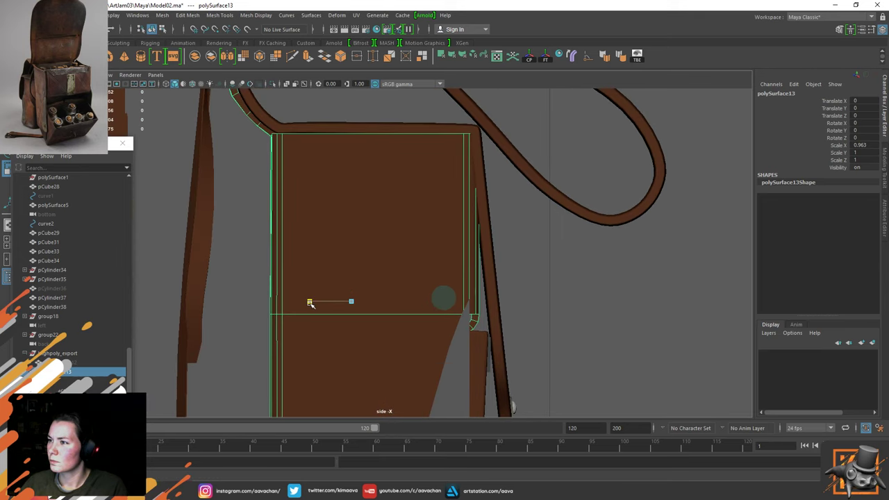
pyautogui.moveTo(310, 303); pyautogui.dragTo(313, 301)
pyautogui.press('w')
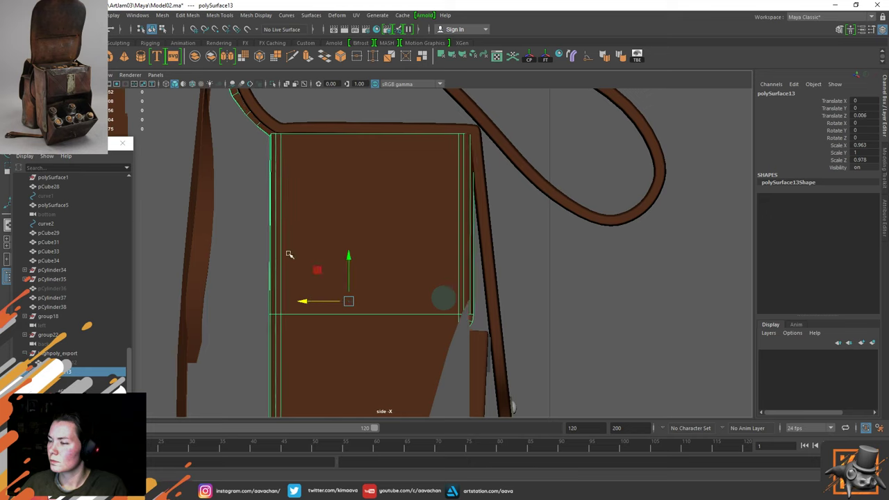
# Check the rear box body in smooth preview and its fit against the surrounding bag parts in the perspective view
pyautogui.press('3')
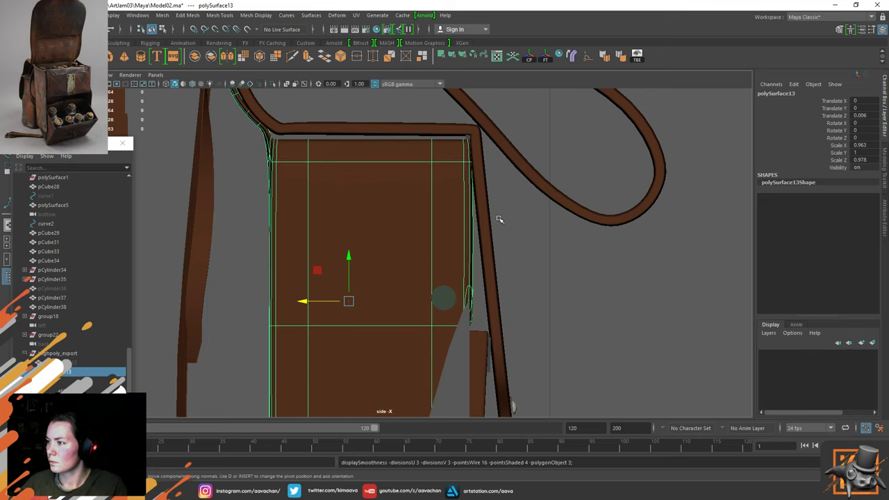
pyautogui.press('1')
pyautogui.press('space')
pyautogui.moveTo(381, 259); pyautogui.dragTo(405, 224)
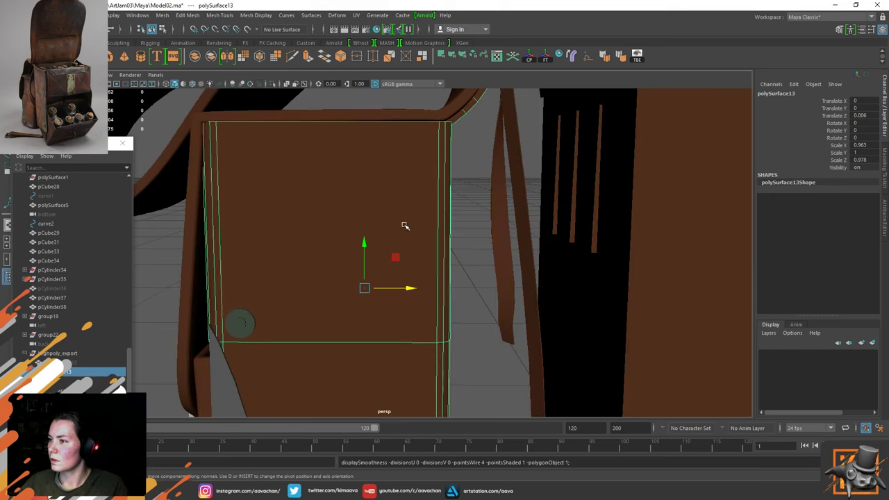
pyautogui.scroll(-3, 417, 226)
pyautogui.click(440, 229)
pyautogui.scroll(-5, 448, 264)
pyautogui.keyDown('alt'); pyautogui.moveTo(452, 280); pyautogui.dragTo(478, 276); pyautogui.keyUp('alt')
pyautogui.scroll(3, 385, 312)
pyautogui.scroll(3, 385, 312)
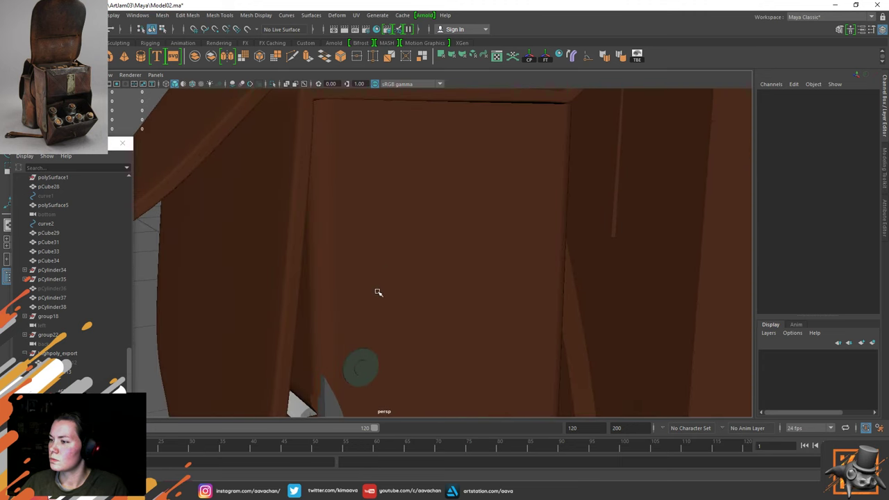
# Isolate the rear box body and examine its corners and edges in smooth preview
pyautogui.click(377, 294)
pyautogui.hotkey('ctrl', '1')
pyautogui.keyDown('alt'); pyautogui.moveTo(377, 293); pyautogui.dragTo(235, 242); pyautogui.keyUp('alt')
pyautogui.keyDown('alt'); pyautogui.moveTo(472, 231); pyautogui.dragTo(304, 266); pyautogui.keyUp('alt')
pyautogui.scroll(-5, 304, 266)
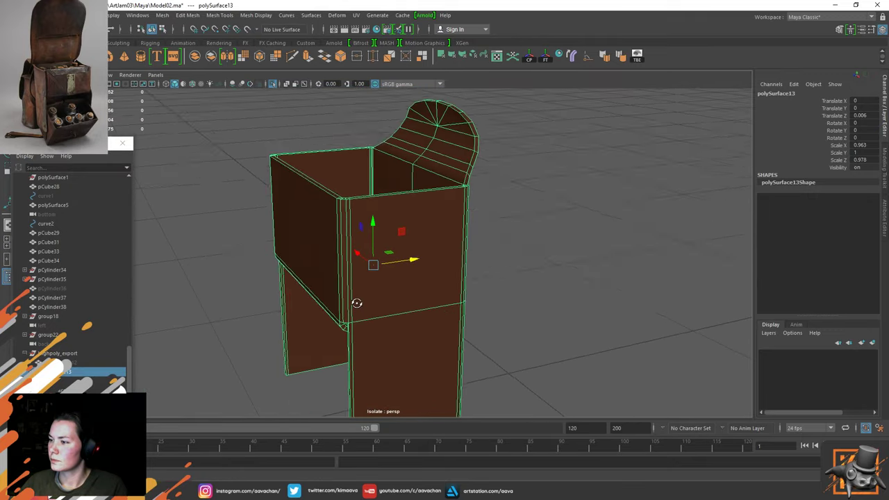
pyautogui.keyDown('alt'); pyautogui.moveTo(357, 301); pyautogui.dragTo(367, 302); pyautogui.keyUp('alt')
pyautogui.press('3')
pyautogui.click(528, 259)
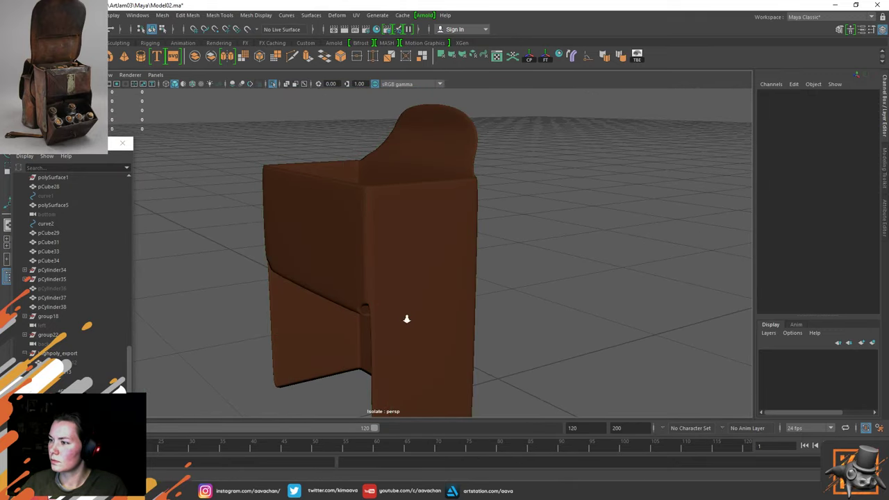
pyautogui.scroll(4, 405, 319)
pyautogui.click(395, 267)
pyautogui.press('1')
# Insert an edge loop along the thickness of the rear box body's upper rim and delete the history
pyautogui.keyDown('alt'); pyautogui.moveTo(393, 216); pyautogui.dragTo(385, 270, button='middle'); pyautogui.keyUp('alt')
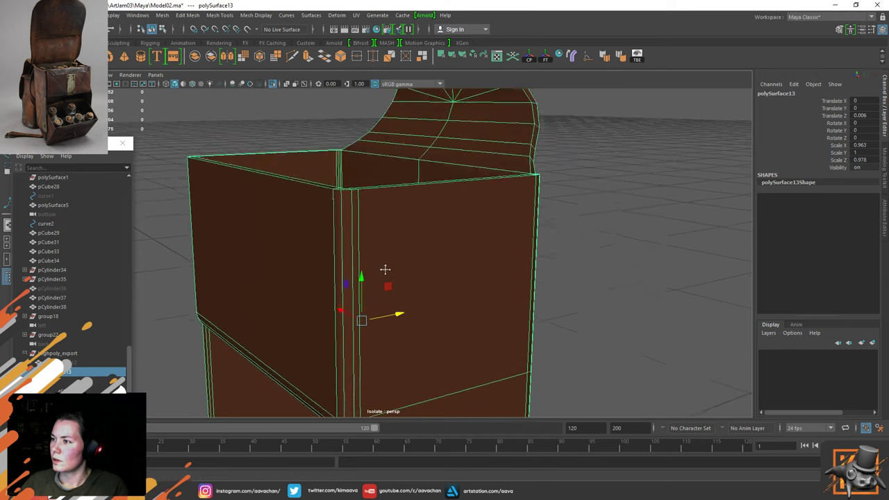
pyautogui.keyDown('alt'); pyautogui.moveTo(405, 208); pyautogui.dragTo(440, 295); pyautogui.keyUp('alt')
pyautogui.scroll(4, 457, 264)
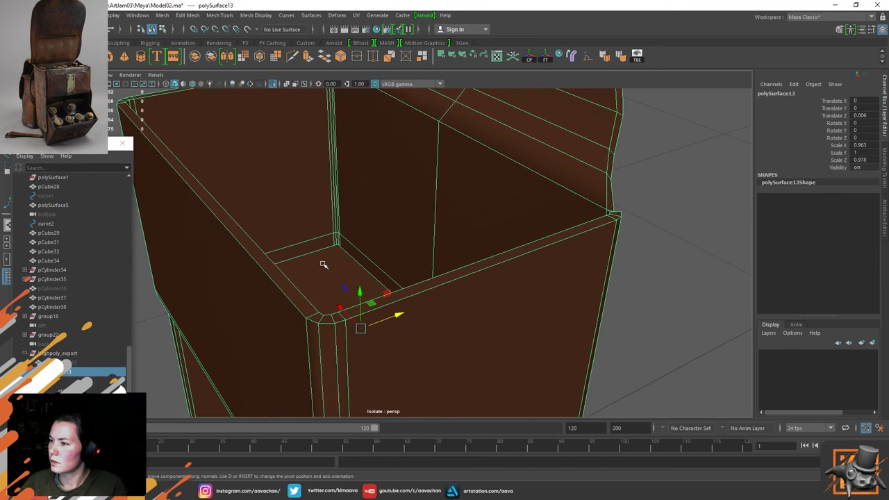
pyautogui.keyDown('shift'); pyautogui.moveTo(323, 265); pyautogui.dragTo(268, 261, button='right'); pyautogui.keyUp('shift')
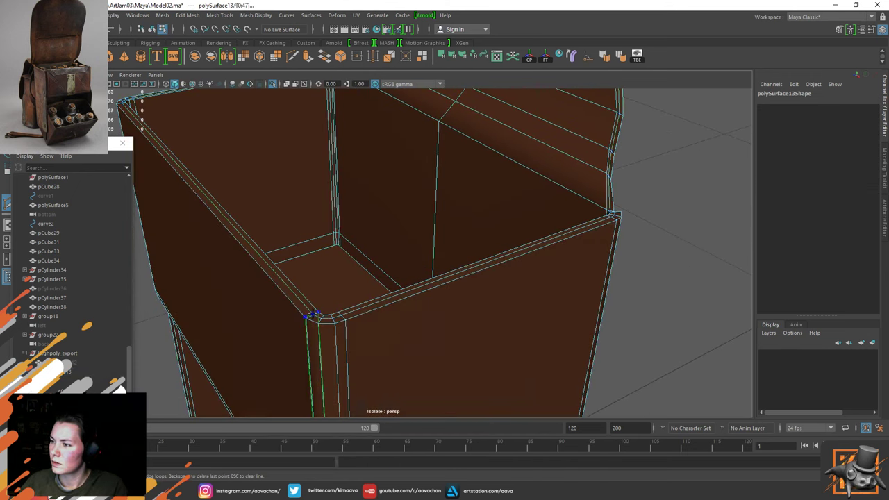
pyautogui.press('w')
pyautogui.moveTo(434, 224); pyautogui.dragTo(484, 209, button='right')
pyautogui.hotkey('alt', 'shift', 'd')
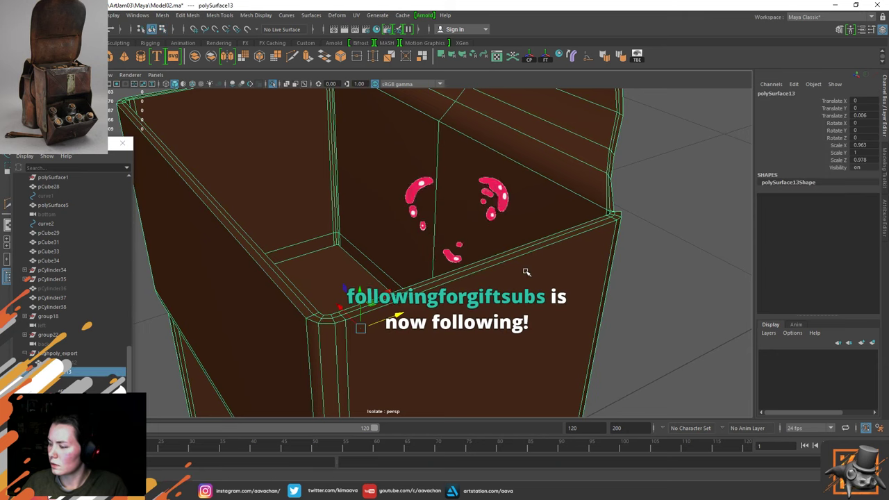
# Insert an edge loop along the thickness of the lower rim of the rear box body's front panel
pyautogui.press('3')
pyautogui.click(645, 254)
pyautogui.click(551, 306)
pyautogui.press('1')
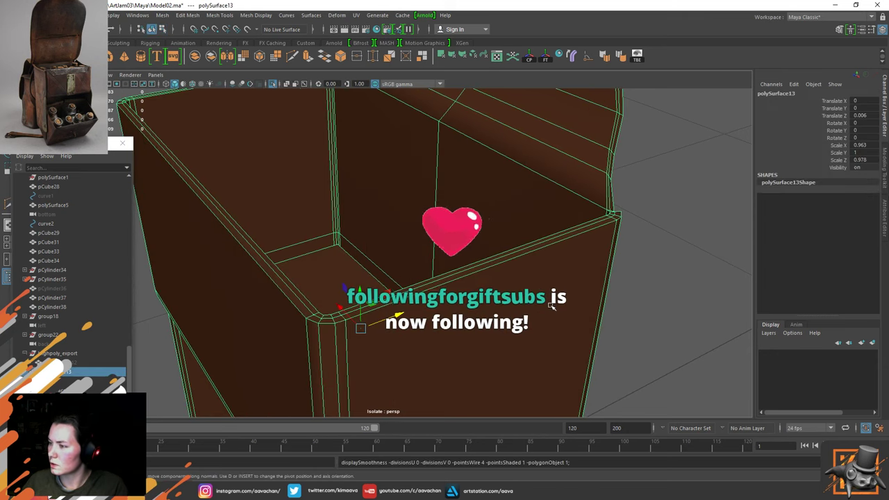
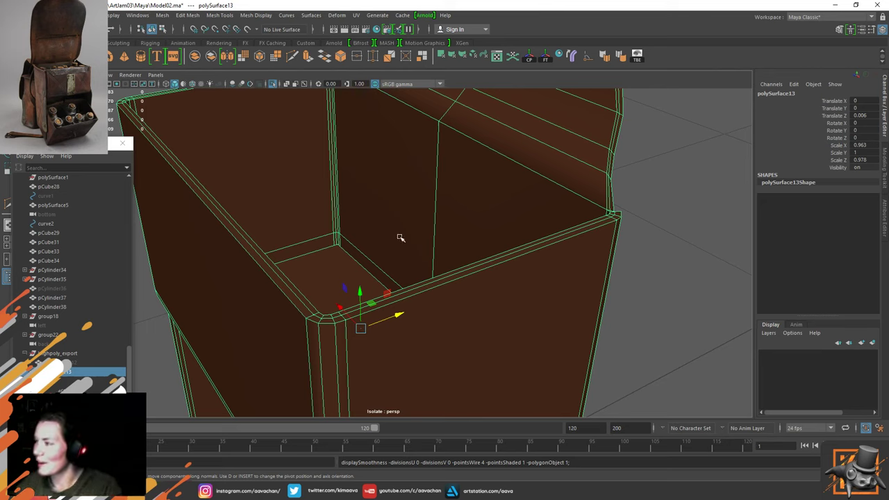
pyautogui.scroll(-3, 378, 270)
pyautogui.keyDown('alt'); pyautogui.moveTo(464, 315); pyautogui.dragTo(453, 285); pyautogui.keyUp('alt')
pyautogui.keyDown('alt'); pyautogui.moveTo(451, 326); pyautogui.dragTo(437, 226, button='middle'); pyautogui.keyUp('alt')
pyautogui.scroll(2, 429, 327)
pyautogui.scroll(3, 438, 227)
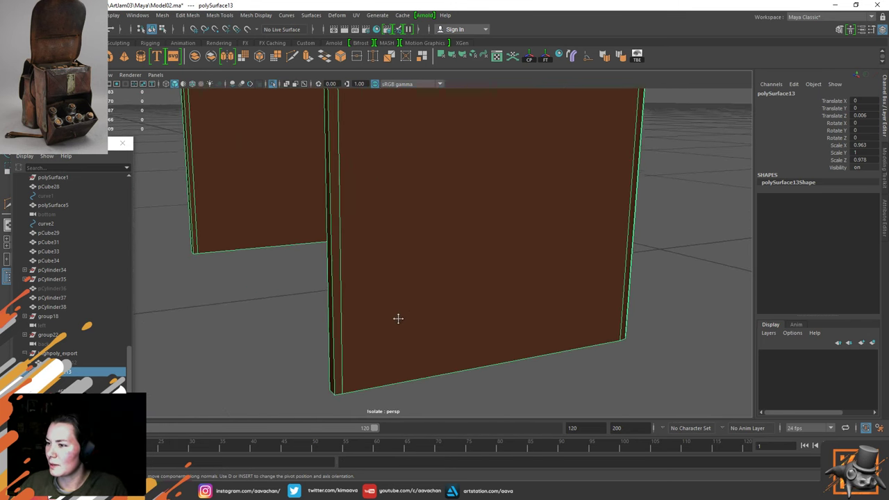
pyautogui.keyDown('alt'); pyautogui.moveTo(396, 317); pyautogui.dragTo(455, 199); pyautogui.keyUp('alt')
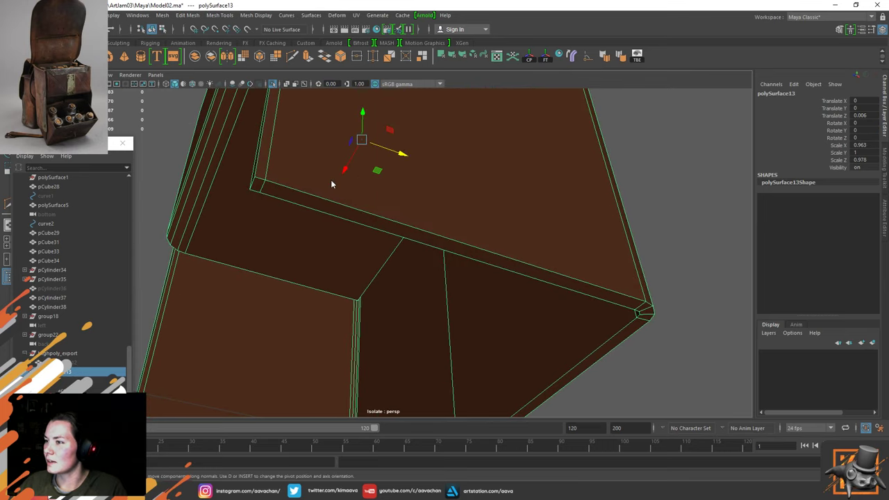
pyautogui.keyDown('shift'); pyautogui.moveTo(331, 181); pyautogui.dragTo(261, 186, button='right'); pyautogui.keyUp('shift')
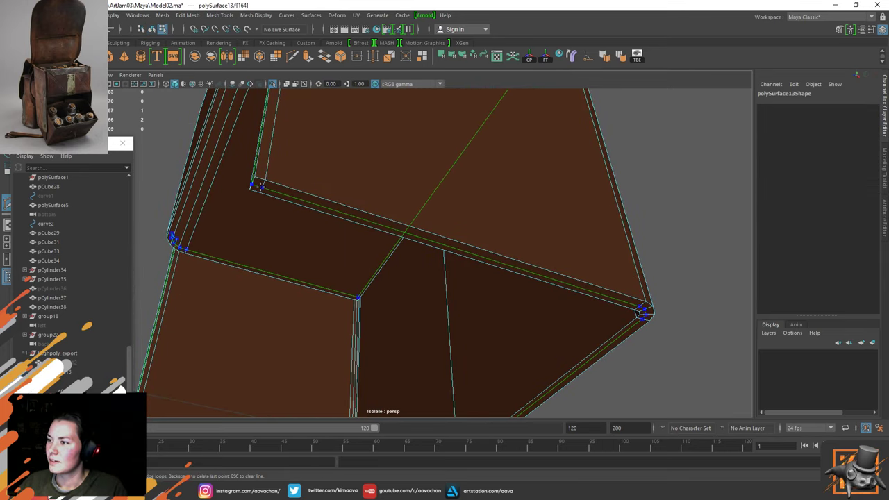
pyautogui.keyDown('ctrl'); pyautogui.click(262, 185); pyautogui.keyUp('ctrl')
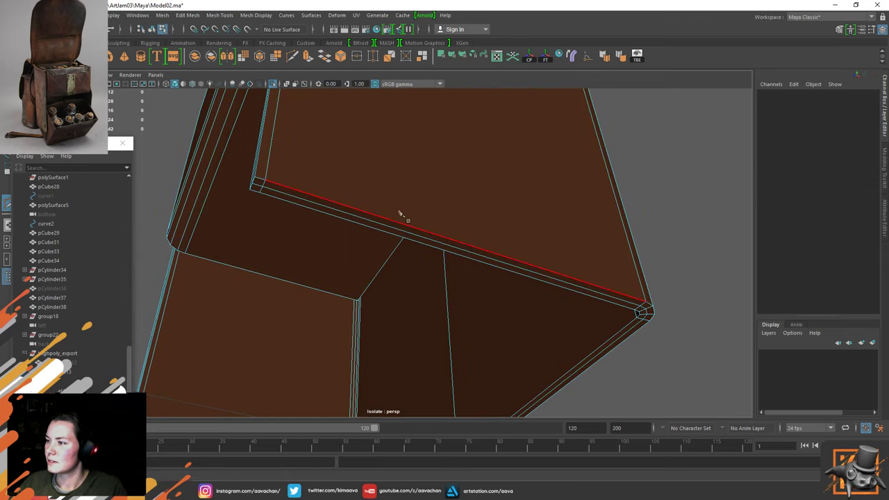
# Undo the misplaced cut point and insert a supporting edge loop close to the bottom edge of the rear box body's walls
pyautogui.keyDown('alt'); pyautogui.moveTo(403, 215); pyautogui.dragTo(386, 263); pyautogui.keyUp('alt')
pyautogui.keyDown('alt'); pyautogui.moveTo(276, 390); pyautogui.dragTo(304, 291, button='middle'); pyautogui.keyUp('alt')
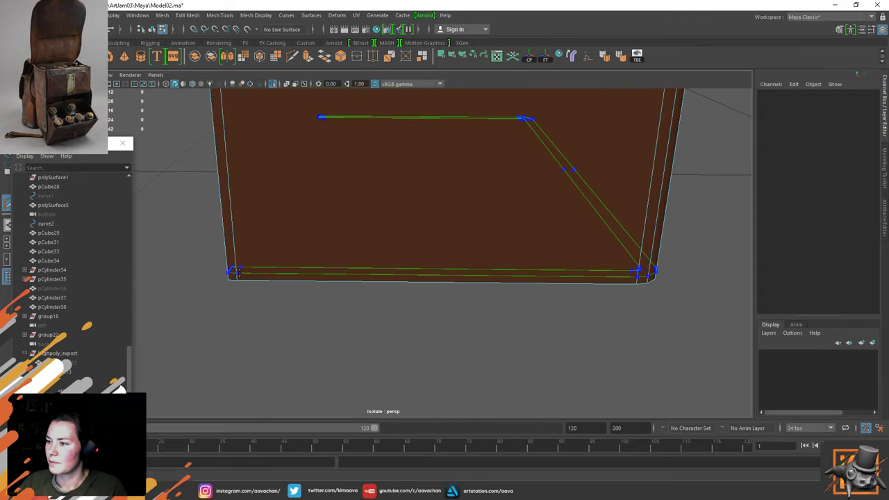
pyautogui.click(236, 276)
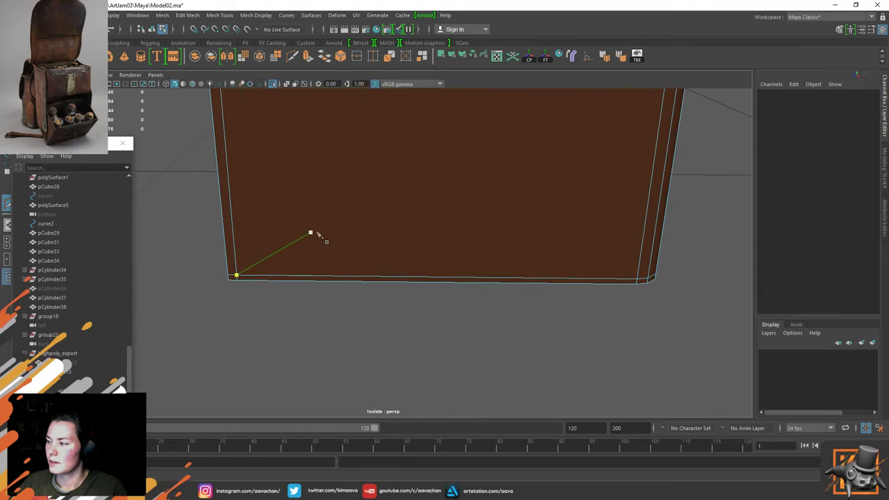
pyautogui.hotkey('ctrl', 'z')
pyautogui.hotkey('ctrl', 'z')
pyautogui.keyDown('ctrl'); pyautogui.click(236, 272); pyautogui.keyUp('ctrl')
pyautogui.press('q')
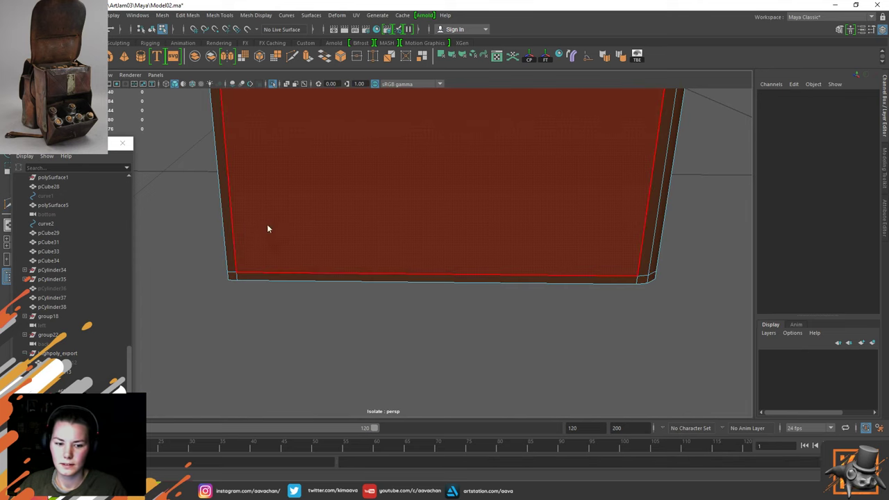
pyautogui.click(352, 159)
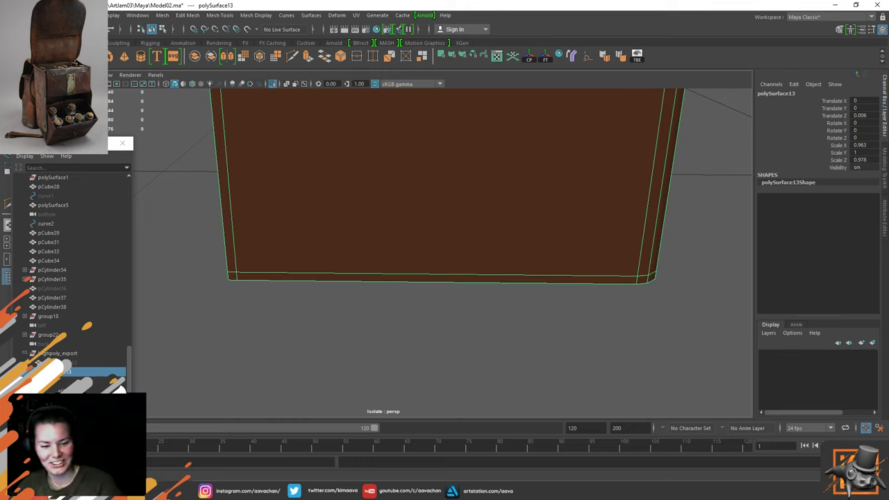
# Insert a horizontal edge loop midway across the lower section of the rear box body's side and back walls
pyautogui.keyDown('alt'); pyautogui.moveTo(311, 264); pyautogui.dragTo(361, 190, button='right'); pyautogui.keyUp('alt')
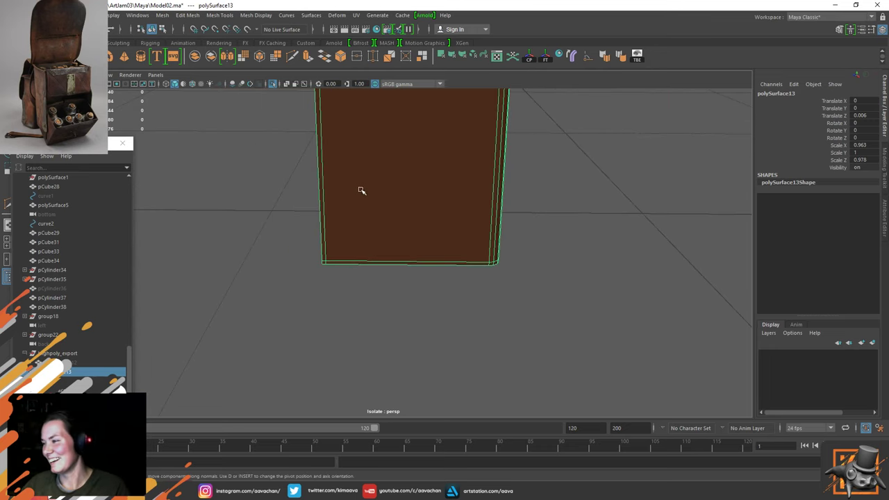
pyautogui.keyDown('alt'); pyautogui.moveTo(361, 190); pyautogui.dragTo(350, 357, button='middle'); pyautogui.keyUp('alt')
pyautogui.keyDown('alt'); pyautogui.moveTo(350, 357); pyautogui.dragTo(357, 322); pyautogui.keyUp('alt')
pyautogui.keyDown('alt'); pyautogui.moveTo(391, 363); pyautogui.dragTo(389, 298, button='middle'); pyautogui.keyUp('alt')
pyautogui.keyDown('alt'); pyautogui.moveTo(373, 331); pyautogui.dragTo(410, 333, button='right'); pyautogui.keyUp('alt')
pyautogui.moveTo(371, 283); pyautogui.dragTo(357, 252, button='right')
pyautogui.click(338, 215)
pyautogui.keyDown('shift'); pyautogui.doubleClick(341, 220); pyautogui.keyUp('shift')
pyautogui.keyDown('alt'); pyautogui.moveTo(371, 241); pyautogui.dragTo(377, 276); pyautogui.keyUp('alt')
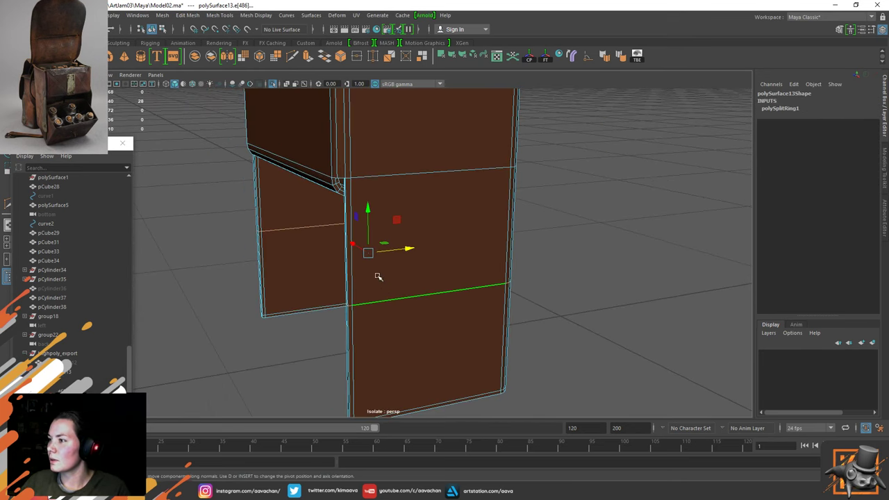
# Halve the two lower wall sections with one more horizontal edge loop in each
pyautogui.click(356, 346)
pyautogui.keyDown('shift'); pyautogui.doubleClick(497, 328); pyautogui.keyUp('shift')
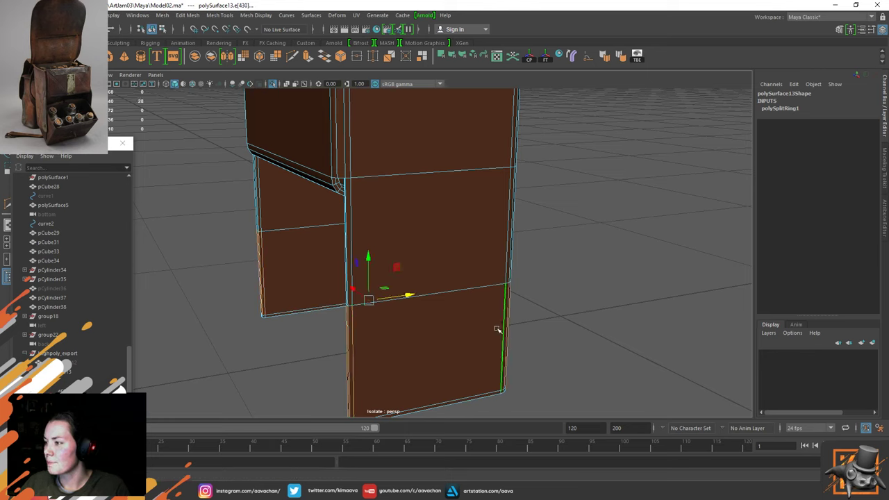
pyautogui.press('g')
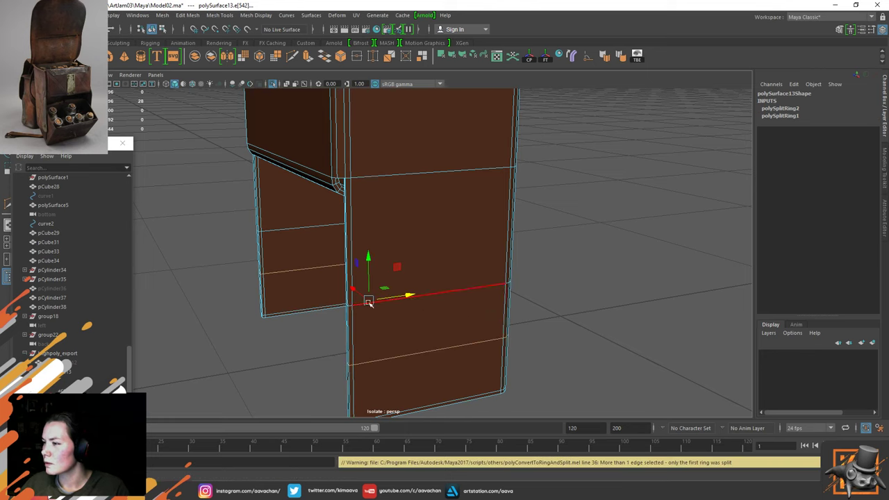
pyautogui.click(344, 231)
pyautogui.keyDown('shift'); pyautogui.doubleClick(353, 218); pyautogui.keyUp('shift')
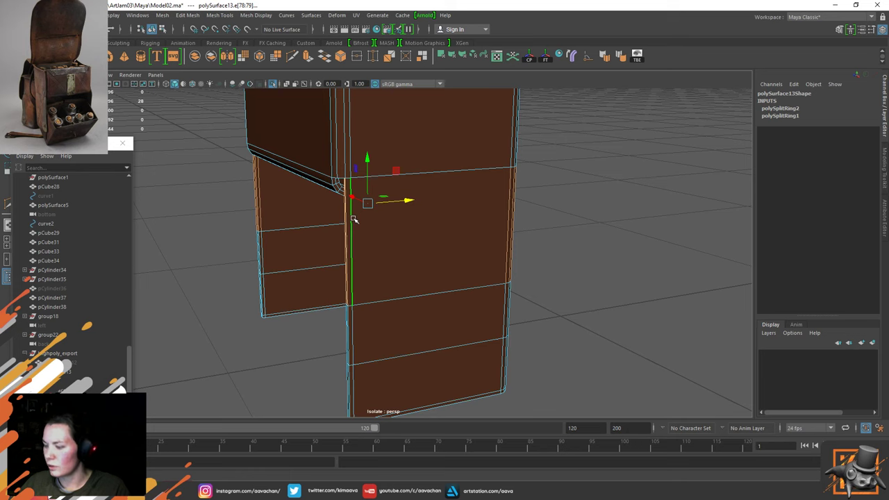
pyautogui.press('g')
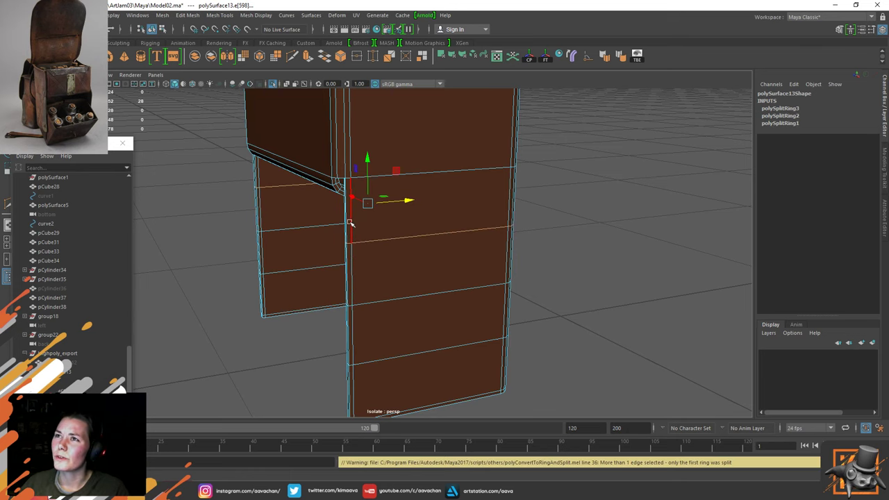
# Insert three evenly spaced horizontal edge loops around the upper section of the rear box body, continuing across the front panel
pyautogui.keyDown('alt'); pyautogui.moveTo(321, 189); pyautogui.dragTo(327, 252, button='middle'); pyautogui.keyUp('alt')
pyautogui.click(342, 175)
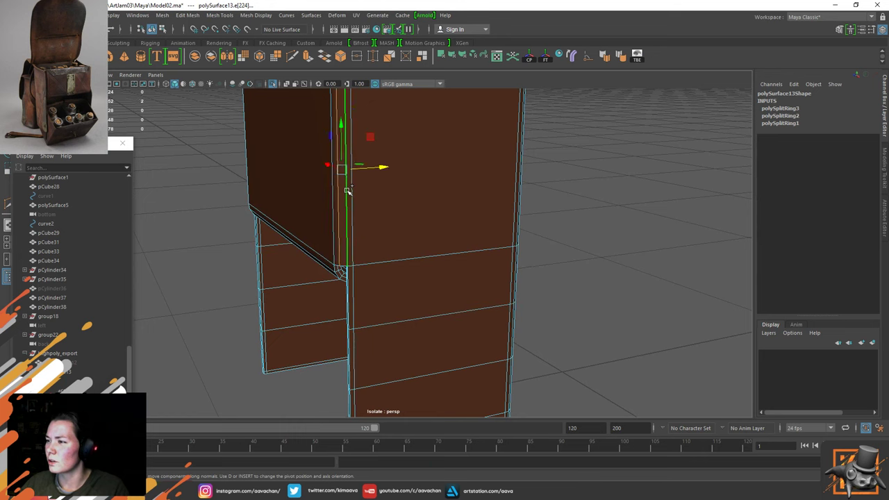
pyautogui.press('g')
pyautogui.keyDown('alt'); pyautogui.moveTo(341, 193); pyautogui.dragTo(330, 270, button='middle'); pyautogui.keyUp('alt')
pyautogui.click(333, 185)
pyautogui.click(339, 183)
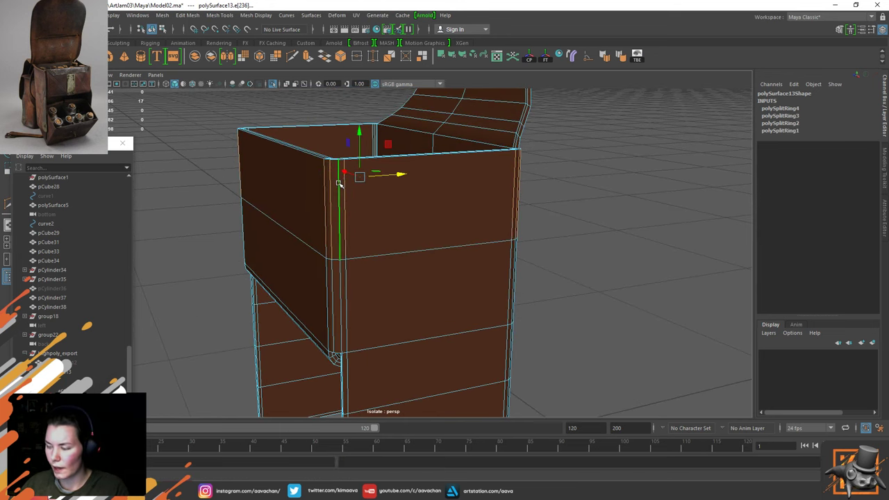
pyautogui.press('g')
pyautogui.click(340, 295)
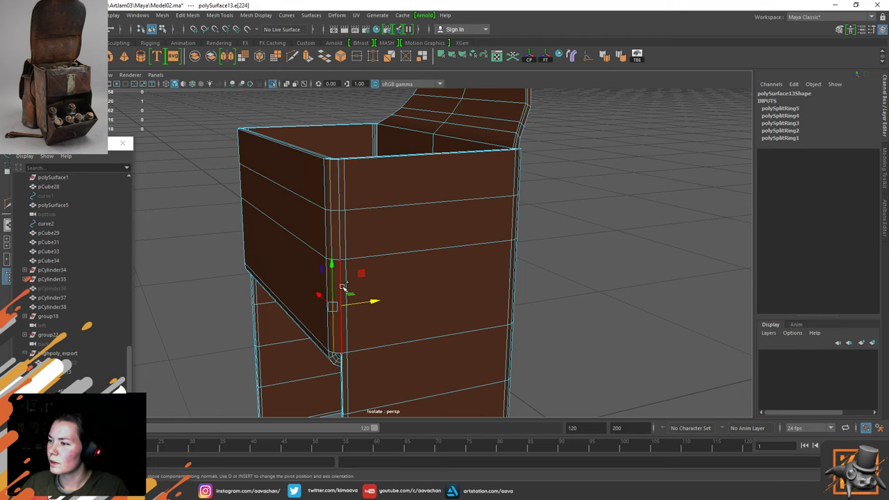
pyautogui.click(341, 288)
pyautogui.press('g')
# Insert three vertical edge loops in the side wall, one in the middle and one in each remaining half
pyautogui.keyDown('alt'); pyautogui.moveTo(354, 371); pyautogui.dragTo(394, 303, button='middle'); pyautogui.keyUp('alt')
pyautogui.keyDown('alt'); pyautogui.moveTo(395, 303); pyautogui.dragTo(347, 310); pyautogui.keyUp('alt')
pyautogui.click(351, 207)
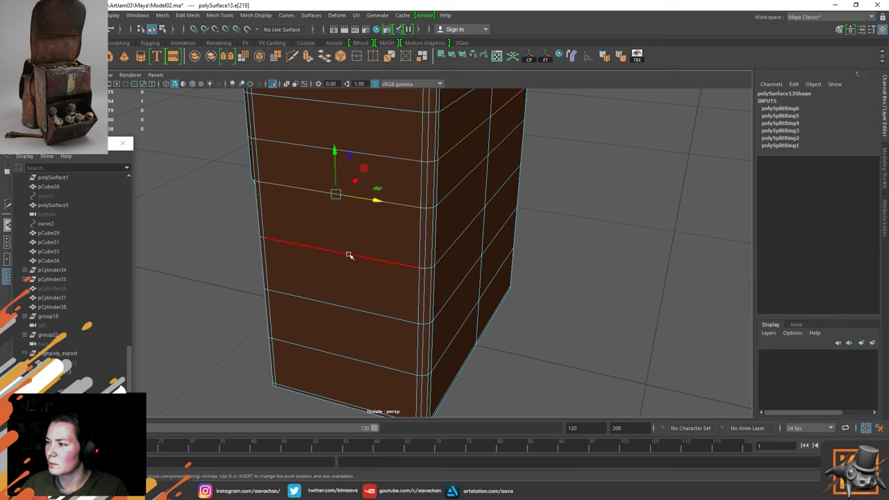
pyautogui.click(349, 256)
pyautogui.press('capslock')
pyautogui.press('g')
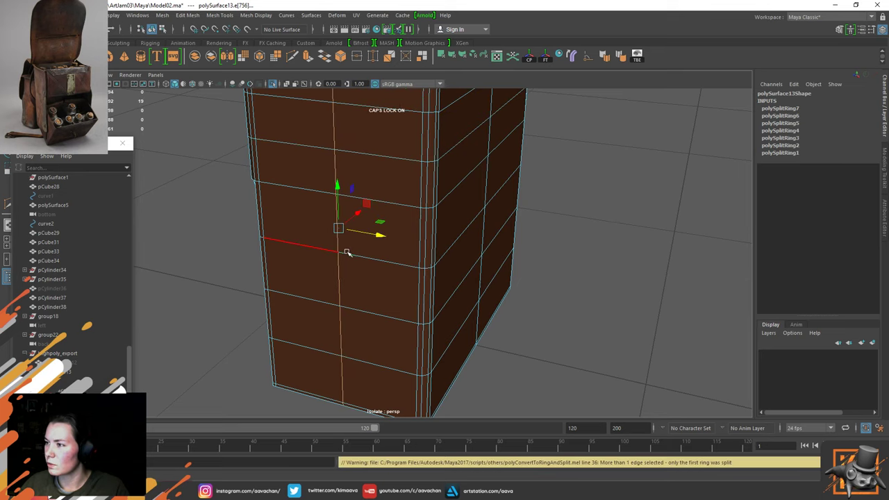
pyautogui.click(391, 304)
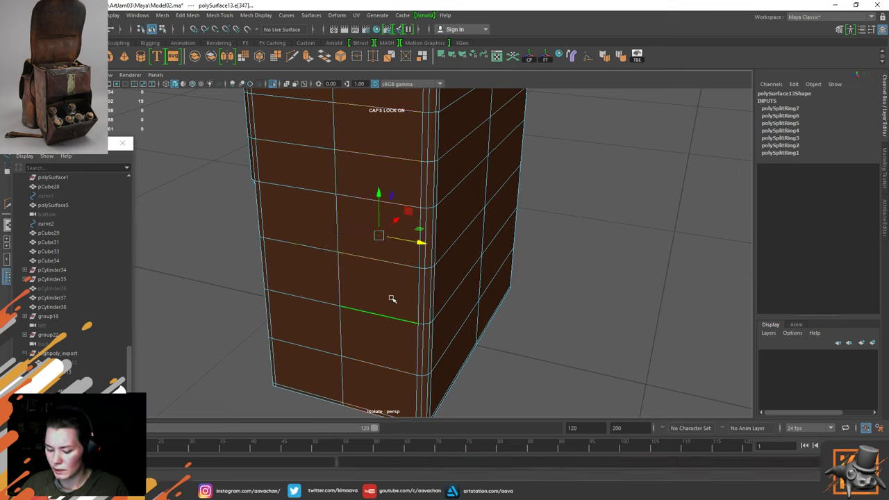
pyautogui.press('g')
pyautogui.click(305, 298)
pyautogui.press('g')
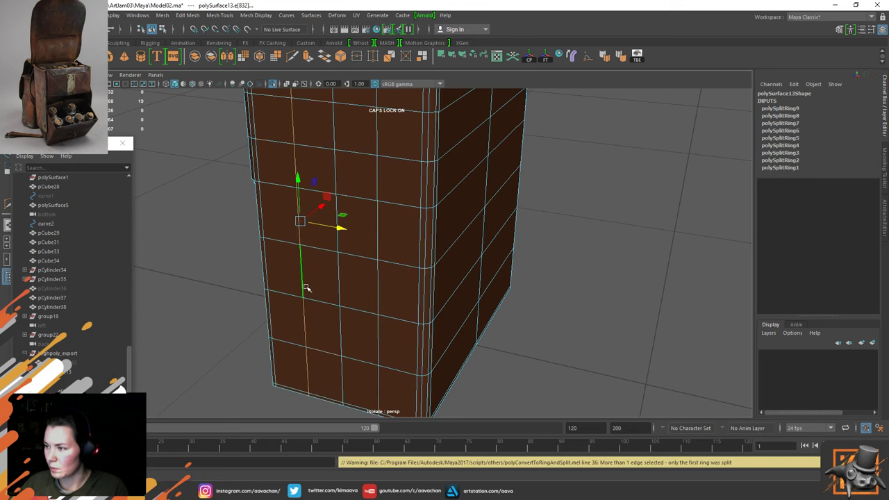
# Insert a vertical edge loop through the middle of each half of the back panel
pyautogui.keyDown('alt'); pyautogui.moveTo(303, 297); pyautogui.dragTo(396, 208); pyautogui.keyUp('alt')
pyautogui.click(401, 266)
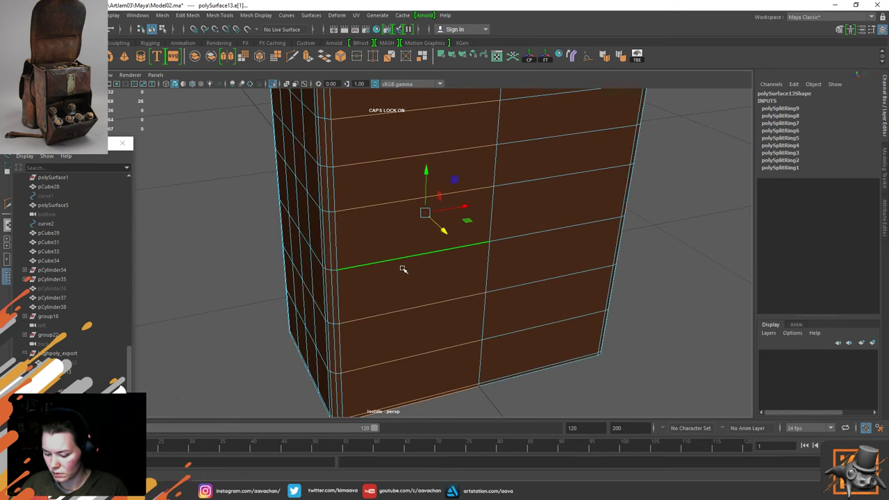
pyautogui.press('g')
pyautogui.press('g')
pyautogui.click(532, 230)
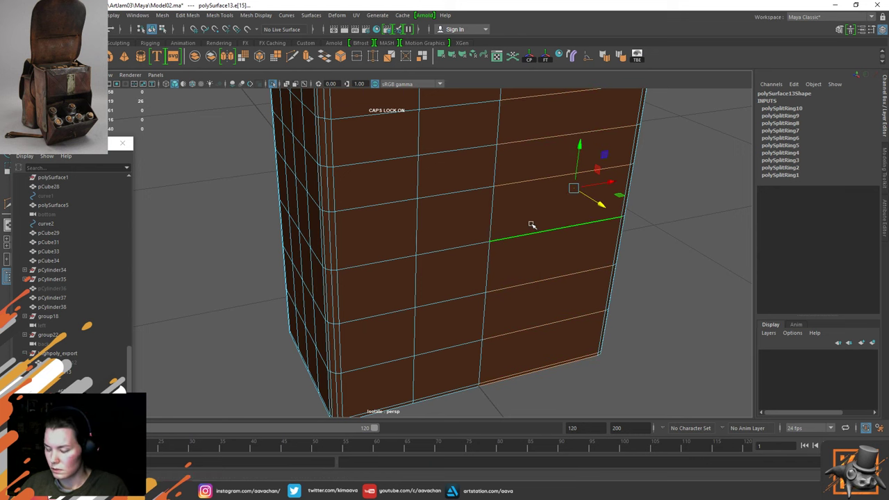
pyautogui.press('g')
# Split both outermost columns of the back panel with an additional vertical edge loop each
pyautogui.keyDown('alt'); pyautogui.moveTo(531, 225); pyautogui.dragTo(406, 216); pyautogui.keyUp('alt')
pyautogui.click(404, 215)
pyautogui.keyDown('shift'); pyautogui.doubleClick(409, 254); pyautogui.keyUp('shift')
pyautogui.press('g')
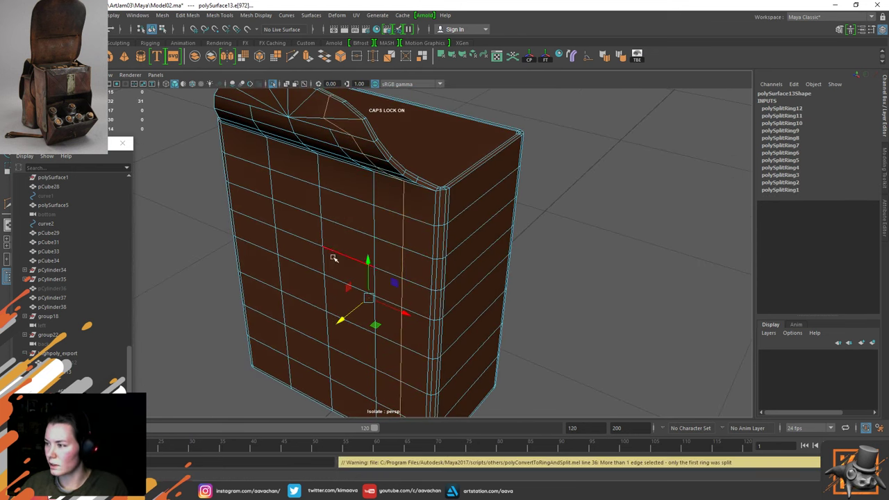
pyautogui.keyDown('alt'); pyautogui.moveTo(334, 258); pyautogui.dragTo(302, 246); pyautogui.keyUp('alt')
pyautogui.click(327, 203)
pyautogui.keyDown('shift'); pyautogui.click(323, 234); pyautogui.keyUp('shift')
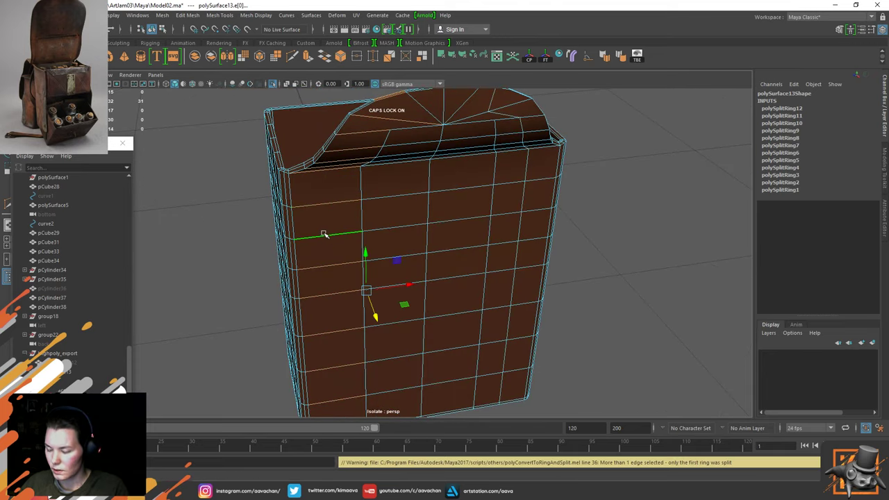
pyautogui.press('g')
# Divide the opposite side wall with three vertical edge loops, one in the middle and one in each half
pyautogui.keyDown('alt'); pyautogui.moveTo(488, 234); pyautogui.dragTo(340, 224); pyautogui.keyUp('alt')
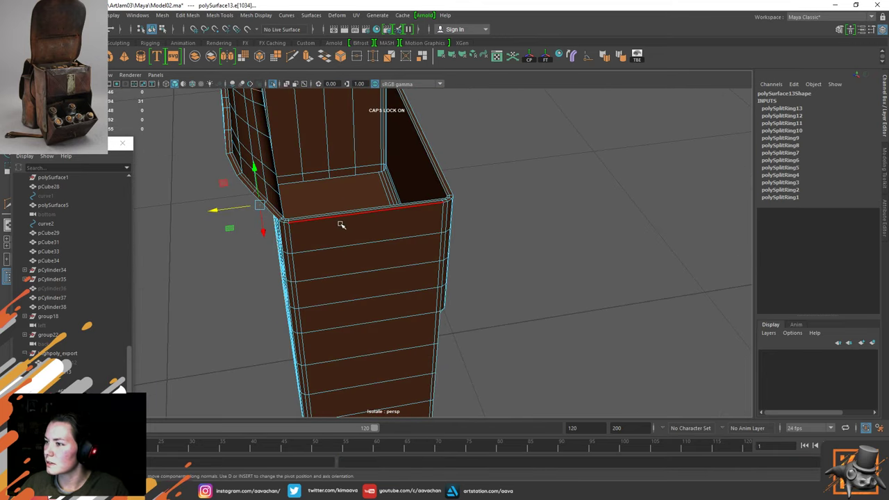
pyautogui.click(340, 223)
pyautogui.keyDown('shift'); pyautogui.doubleClick(345, 249); pyautogui.keyUp('shift')
pyautogui.press('g')
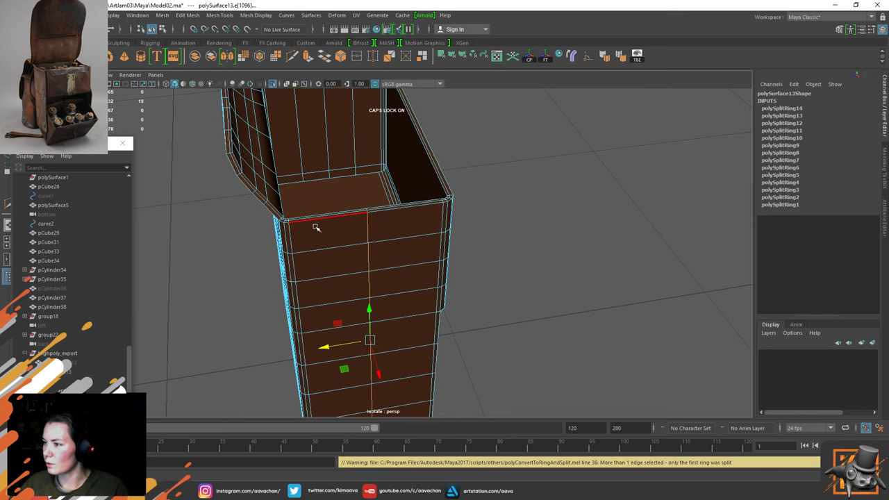
pyautogui.click(317, 220)
pyautogui.keyDown('shift'); pyautogui.click(320, 251); pyautogui.keyUp('shift')
pyautogui.press('g')
pyautogui.click(410, 221)
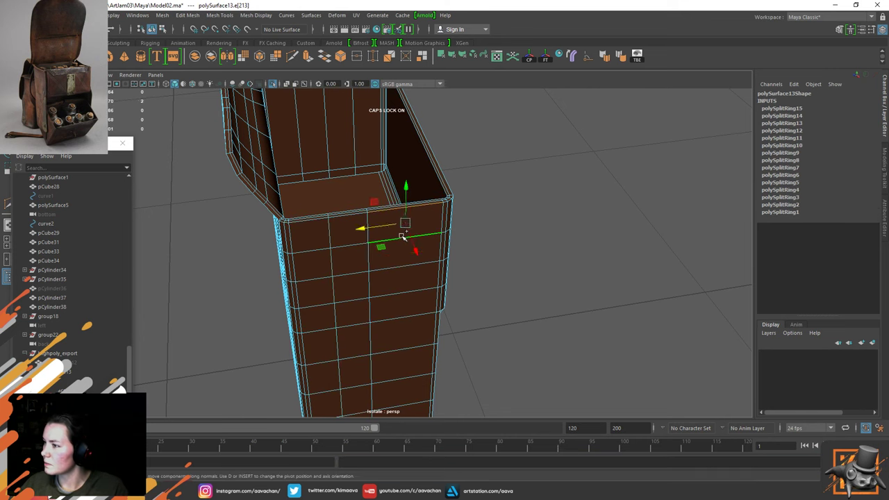
pyautogui.keyDown('shift'); pyautogui.click(405, 234); pyautogui.keyUp('shift')
pyautogui.press('g')
pyautogui.keyDown('alt'); pyautogui.moveTo(407, 238); pyautogui.dragTo(389, 248); pyautogui.keyUp('alt')
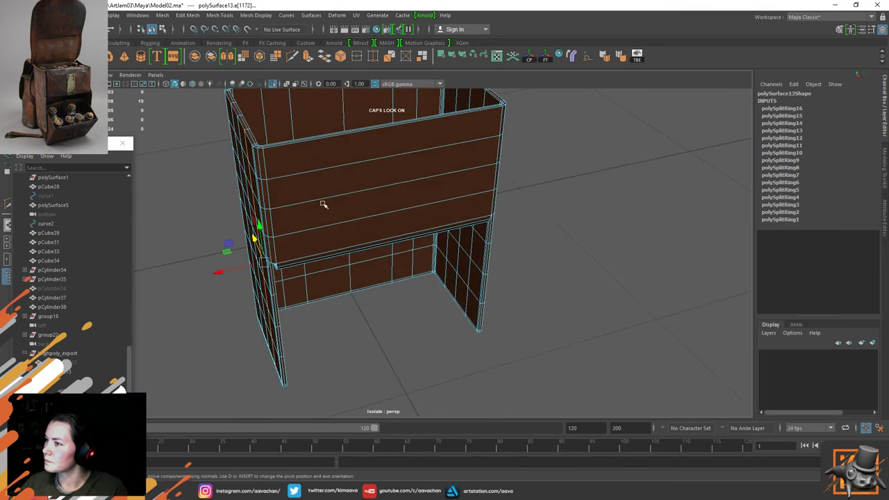
# Insert a vertical edge loop down the middle of the front panel and delete the rear box body's history
pyautogui.doubleClick(304, 186)
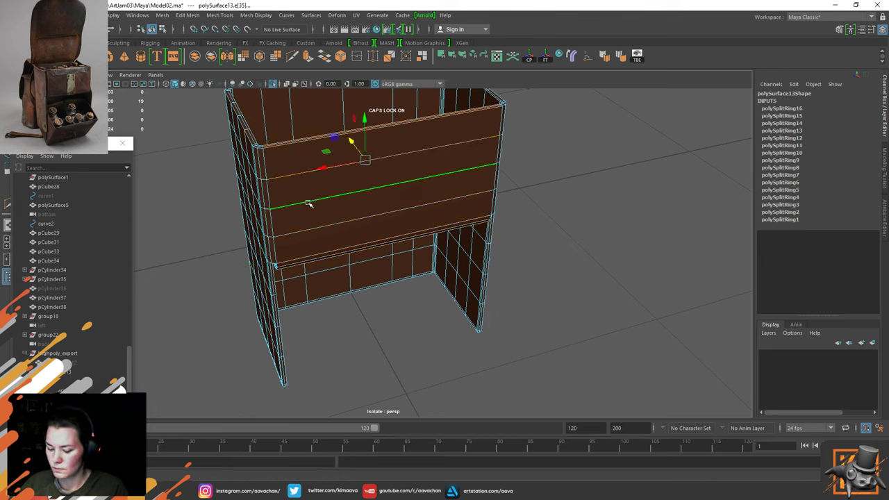
pyautogui.keyDown('shift'); pyautogui.click(308, 203); pyautogui.keyUp('shift')
pyautogui.press('g')
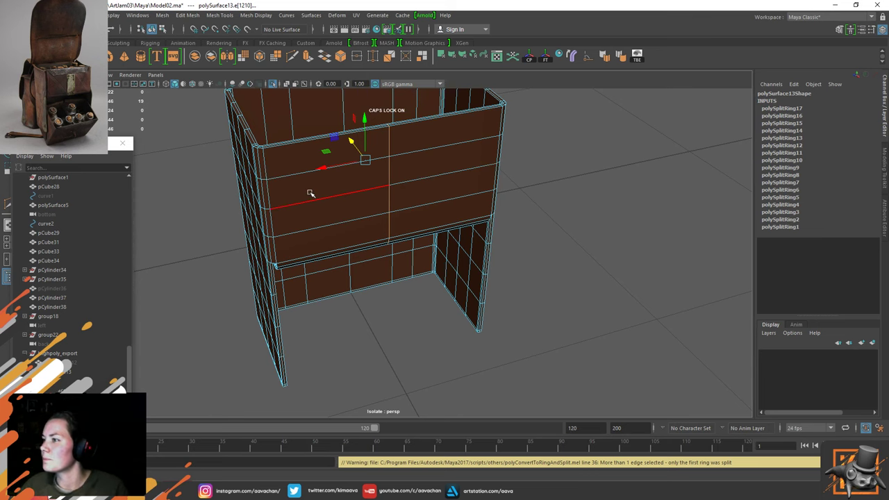
pyautogui.moveTo(371, 201); pyautogui.dragTo(445, 184, button='right')
pyautogui.click(443, 183)
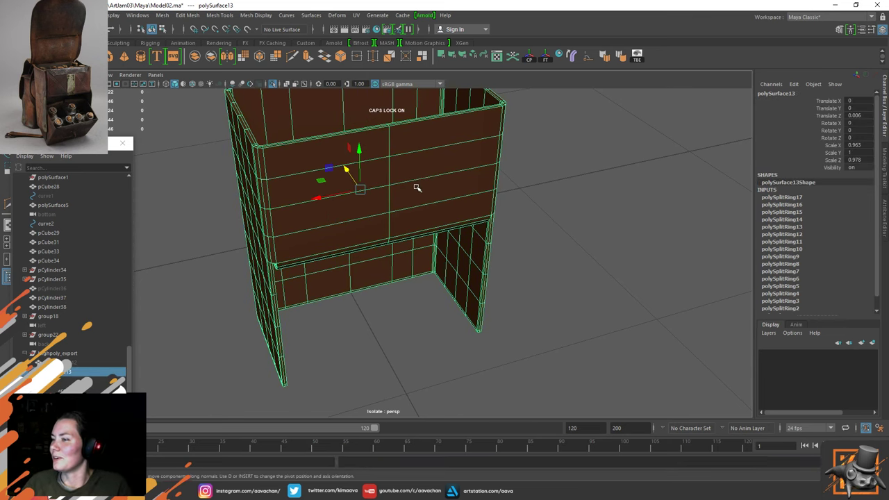
pyautogui.hotkey('alt', 'shift', 'd')
pyautogui.scroll(-3, 426, 184)
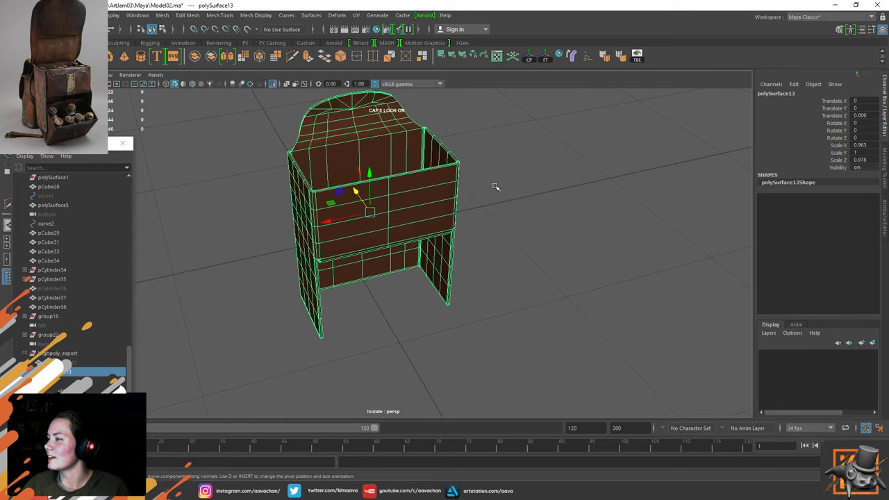
# Insert a vertical edge loop through the middle of each half of the front panel
pyautogui.scroll(4, 407, 194)
pyautogui.keyDown('alt'); pyautogui.moveTo(334, 192); pyautogui.dragTo(345, 211, button='middle'); pyautogui.keyUp('alt')
pyautogui.moveTo(321, 197); pyautogui.dragTo(313, 151, button='right')
pyautogui.click(320, 193)
pyautogui.keyDown('shift'); pyautogui.doubleClick(311, 219); pyautogui.keyUp('shift')
pyautogui.keyDown('shift'); pyautogui.moveTo(311, 220); pyautogui.dragTo(295, 245, button='right'); pyautogui.keyUp('shift')
pyautogui.click(424, 200)
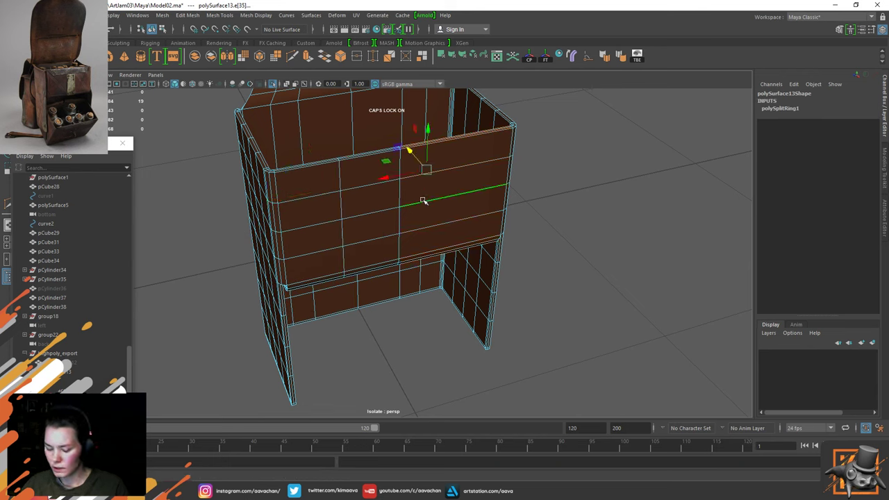
pyautogui.press('g')
# Split both outermost columns of the front panel with a vertical edge loop each and delete the rear box body's history
pyautogui.click(309, 199)
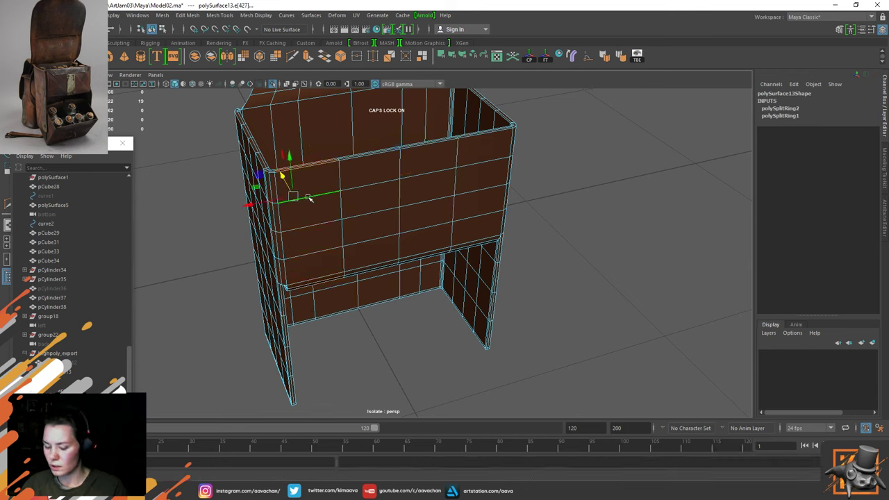
pyautogui.press('g')
pyautogui.click(481, 167)
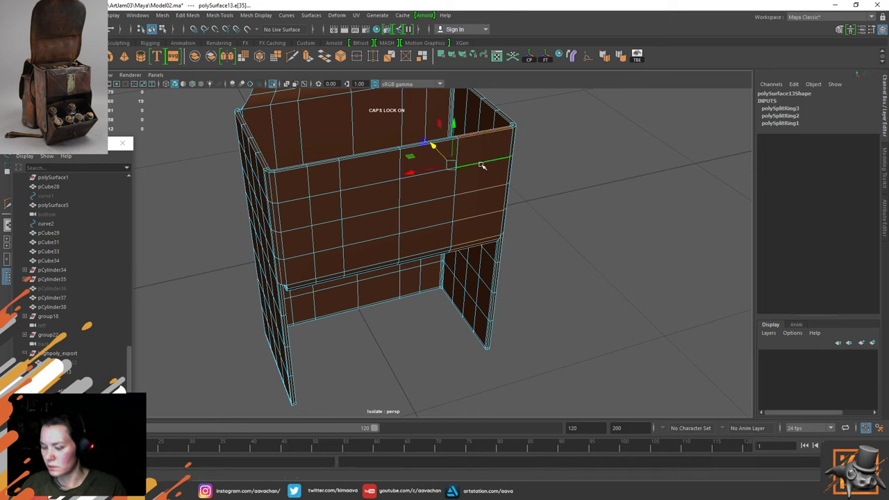
pyautogui.moveTo(364, 184); pyautogui.dragTo(547, 174, button='right')
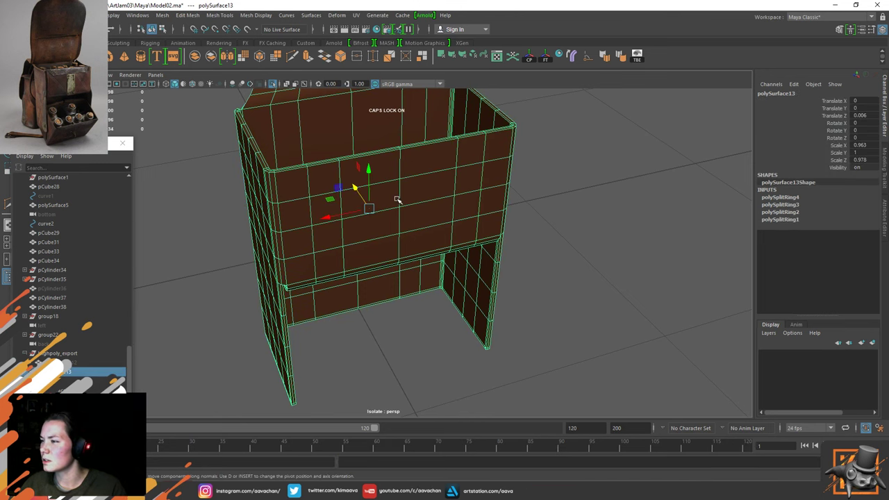
pyautogui.hotkey('alt', 'shift', 'd')
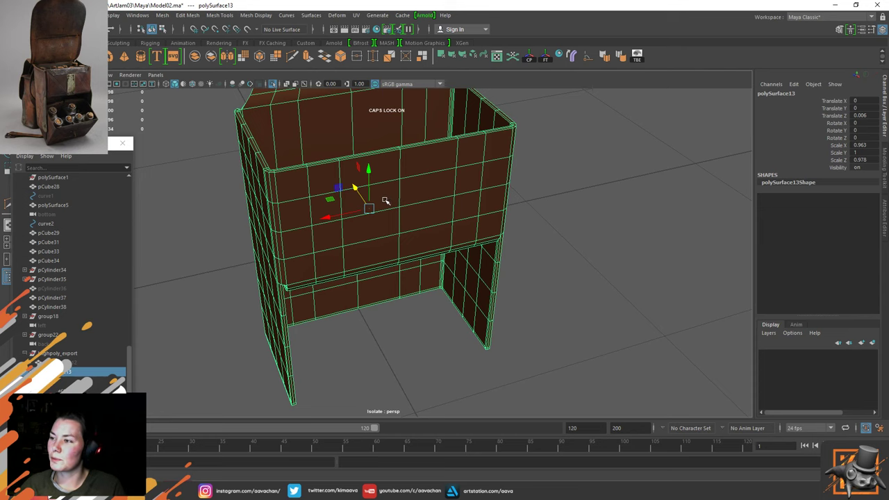
# Insert a horizontal edge loop through the bottom row of faces around the side and back walls
pyautogui.keyDown('alt'); pyautogui.moveTo(450, 325); pyautogui.dragTo(368, 307); pyautogui.keyUp('alt')
pyautogui.keyDown('alt'); pyautogui.moveTo(469, 319); pyautogui.dragTo(445, 218, button='middle'); pyautogui.keyUp('alt')
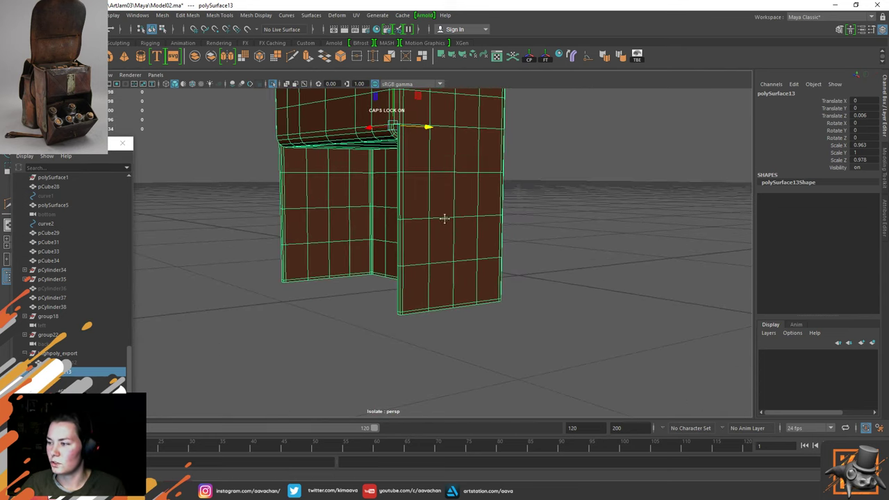
pyautogui.scroll(1, 428, 256)
pyautogui.moveTo(429, 258); pyautogui.dragTo(436, 186, button='right')
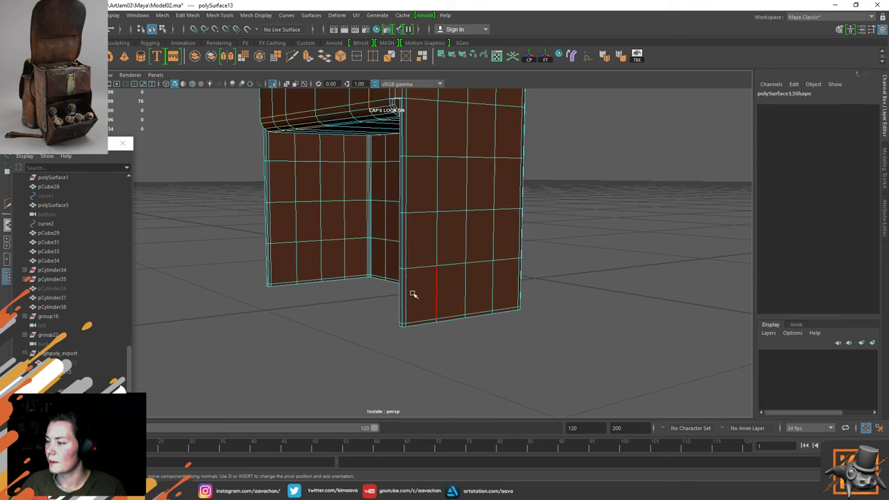
pyautogui.doubleClick(435, 281)
pyautogui.keyDown('shift'); pyautogui.rightClick(436, 282); pyautogui.keyUp('shift')
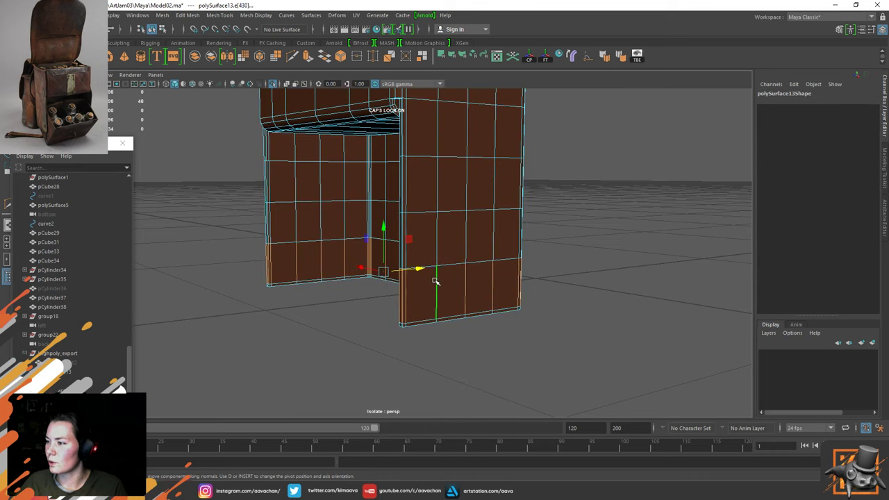
pyautogui.keyDown('shift'); pyautogui.moveTo(435, 279); pyautogui.dragTo(431, 321, button='right'); pyautogui.keyUp('shift')
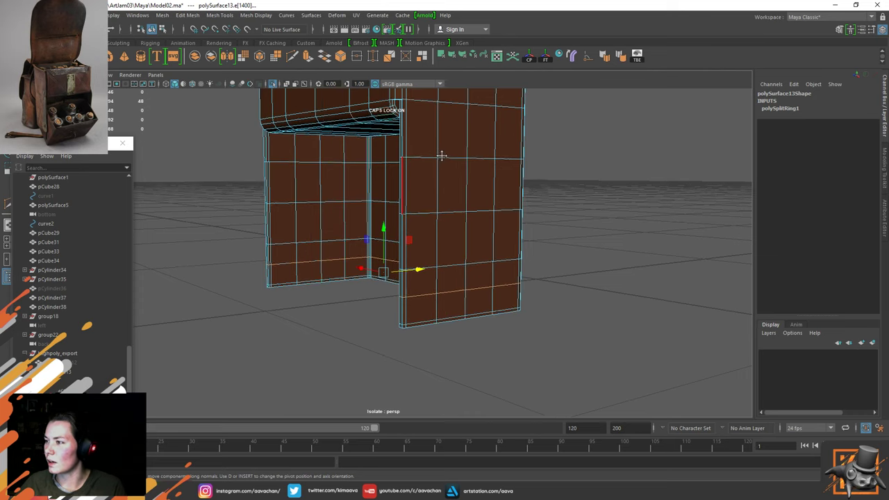
# Insert a horizontal edge loop around the compartment's inner walls at mid-height
pyautogui.keyDown('alt'); pyautogui.moveTo(440, 155); pyautogui.dragTo(421, 247); pyautogui.keyUp('alt')
pyautogui.keyDown('alt'); pyautogui.moveTo(421, 247); pyautogui.dragTo(424, 261, button='middle'); pyautogui.keyUp('alt')
pyautogui.click(407, 218)
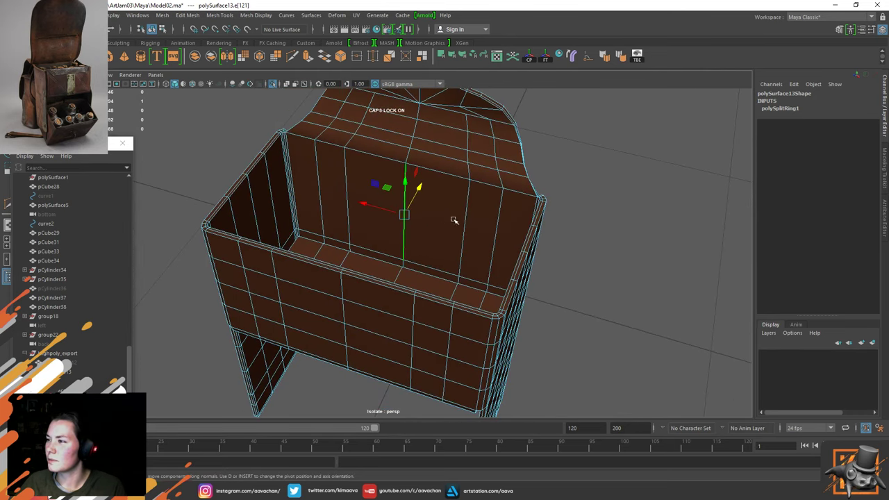
pyautogui.keyDown('shift'); pyautogui.doubleClick(466, 222); pyautogui.keyUp('shift')
pyautogui.press('g')
# Split the upper and lower halves of the inner walls with a horizontal edge loop each and delete the mesh history
pyautogui.click(415, 182)
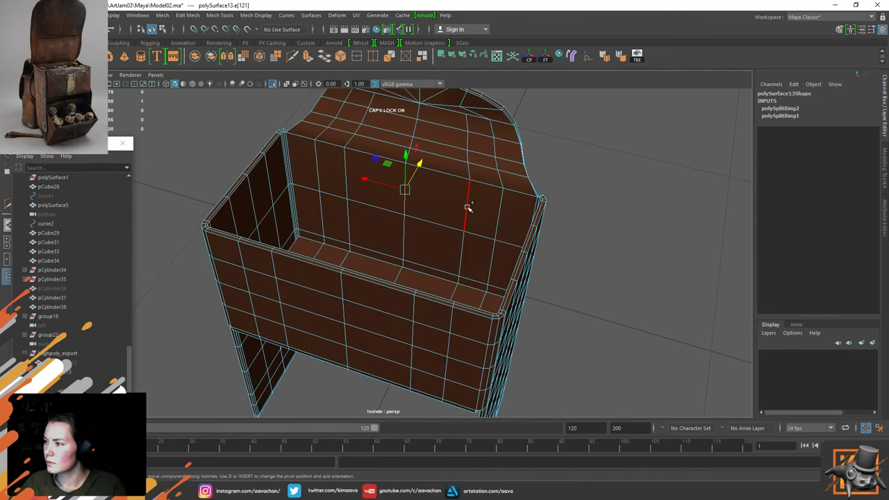
pyautogui.keyDown('shift'); pyautogui.doubleClick(466, 207); pyautogui.keyUp('shift')
pyautogui.press('g')
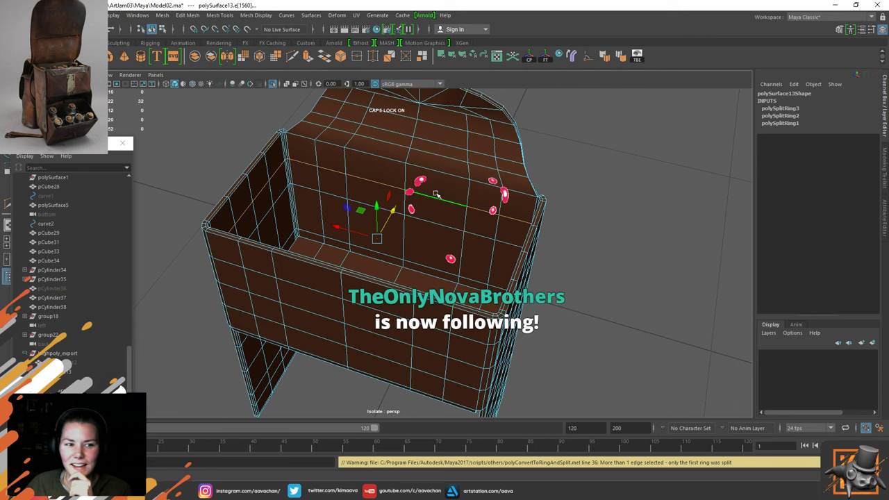
pyautogui.click(326, 216)
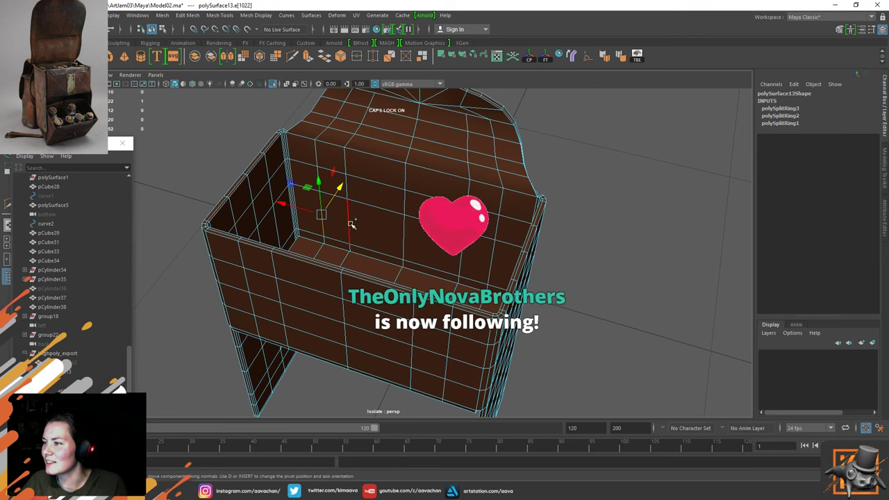
pyautogui.keyDown('shift'); pyautogui.moveTo(381, 203); pyautogui.dragTo(583, 185, button='right'); pyautogui.keyUp('shift')
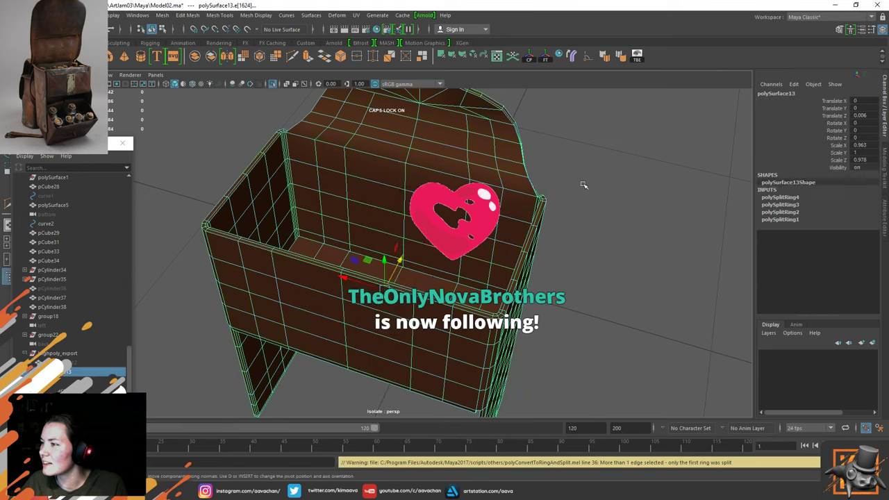
pyautogui.click(583, 184)
pyautogui.click(442, 230)
pyautogui.hotkey('alt', 'shift', 'd')
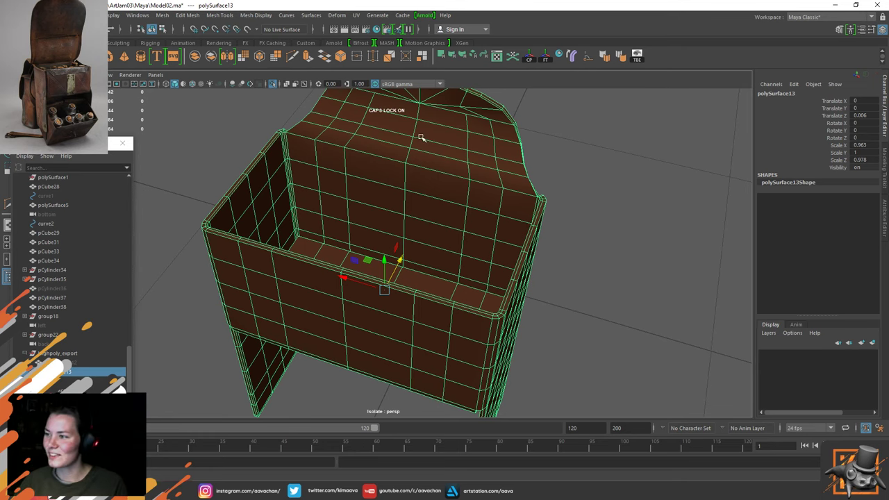
# Insert a lengthwise edge loop down the middle of the compartment's inner floor
pyautogui.keyDown('alt'); pyautogui.moveTo(411, 272); pyautogui.dragTo(430, 274); pyautogui.keyUp('alt')
pyautogui.scroll(6, 345, 260)
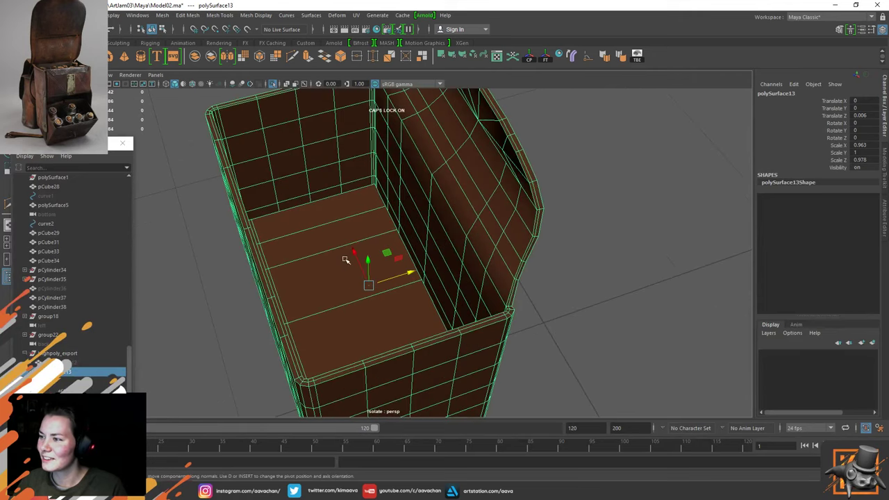
pyautogui.keyDown('alt'); pyautogui.moveTo(295, 288); pyautogui.dragTo(328, 273, button='middle'); pyautogui.keyUp('alt')
pyautogui.moveTo(325, 211); pyautogui.dragTo(398, 152, button='right')
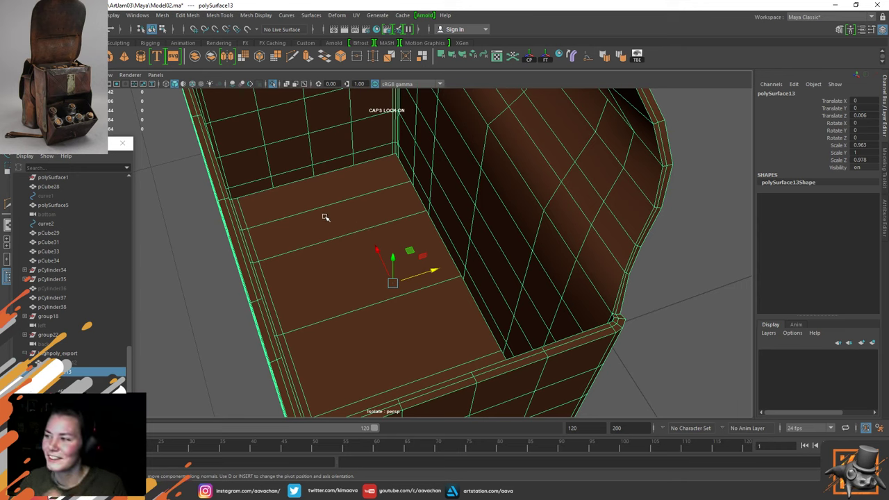
pyautogui.moveTo(325, 217); pyautogui.dragTo(327, 168, button='right')
pyautogui.click(341, 232)
pyautogui.keyDown('ctrl'); pyautogui.rightClick(339, 231); pyautogui.keyUp('ctrl')
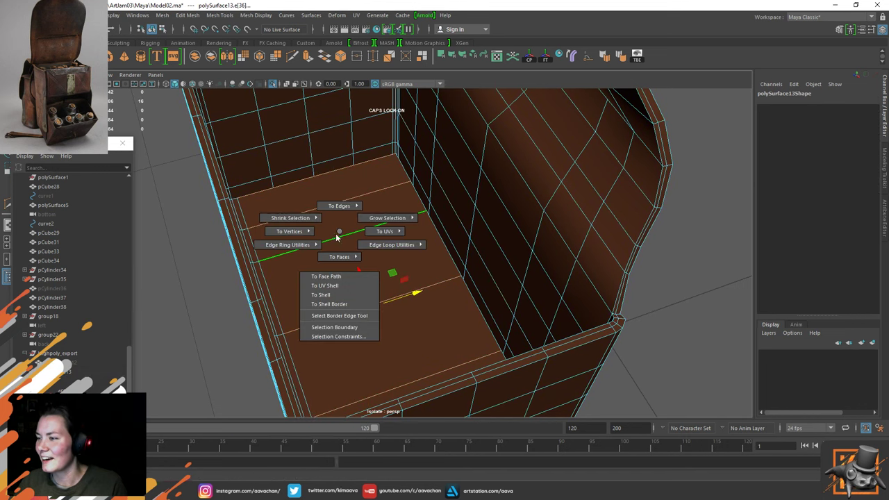
pyautogui.moveTo(288, 244)
pyautogui.click(327, 260)
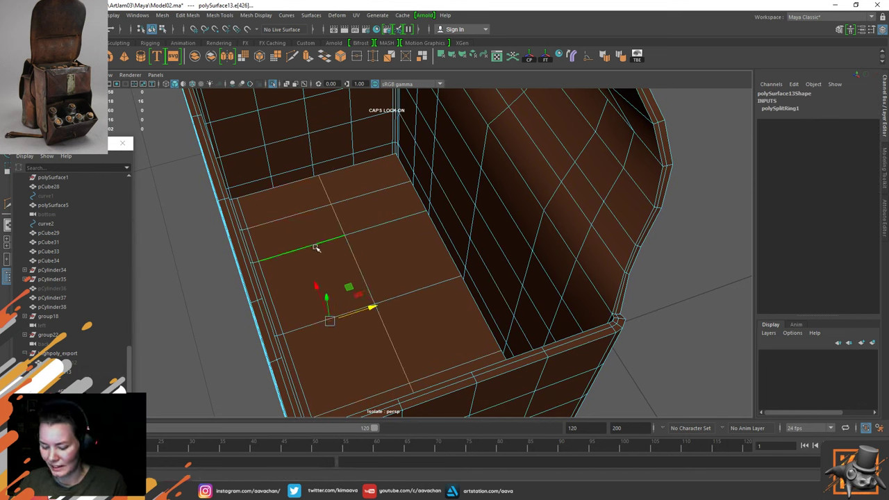
# Split both halves of the inner floor lengthwise and move the two new loops outward close to the floor's long edges
pyautogui.click(343, 232)
pyautogui.press('g')
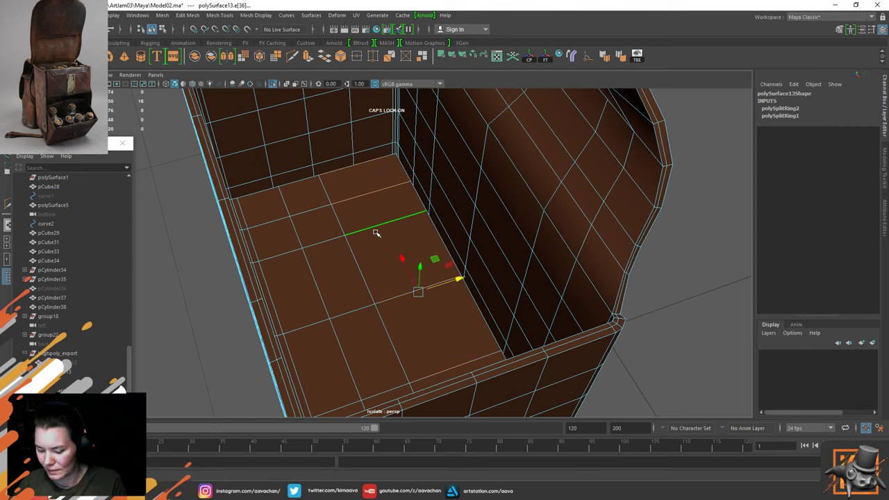
pyautogui.click(305, 231)
pyautogui.press('g')
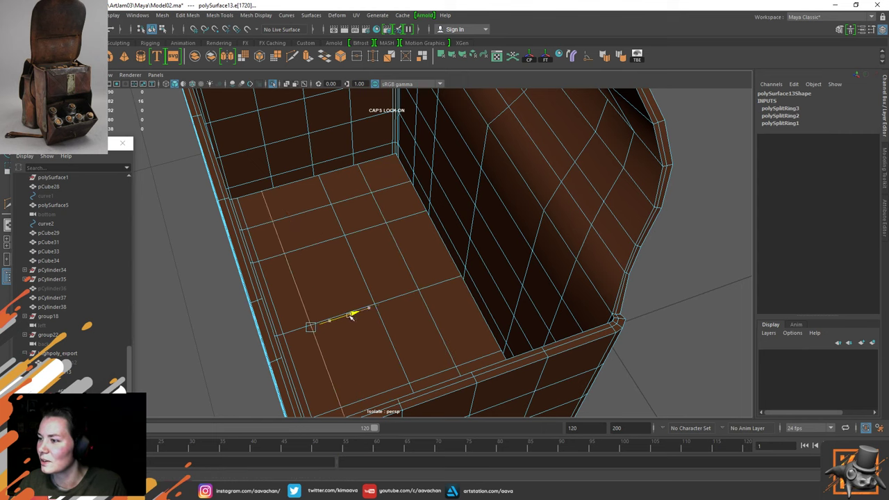
pyautogui.moveTo(351, 317); pyautogui.dragTo(349, 317)
pyautogui.doubleClick(411, 260)
pyautogui.moveTo(456, 278); pyautogui.dragTo(494, 268)
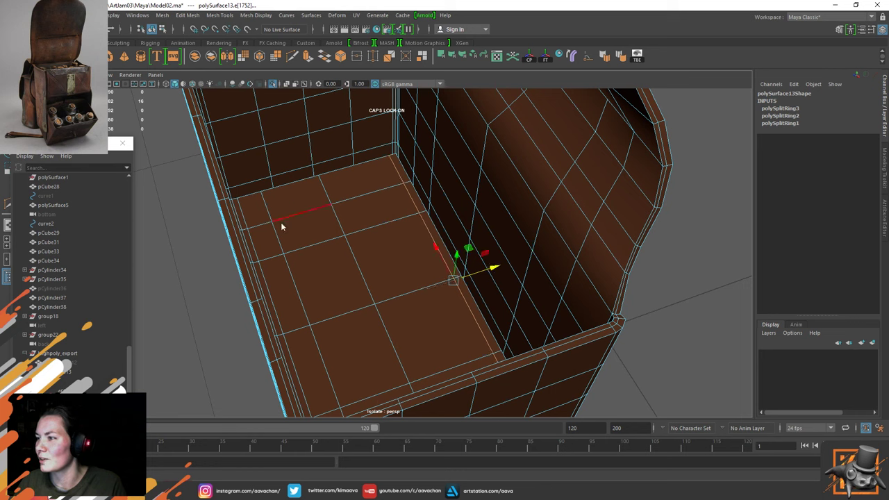
pyautogui.press('F8')
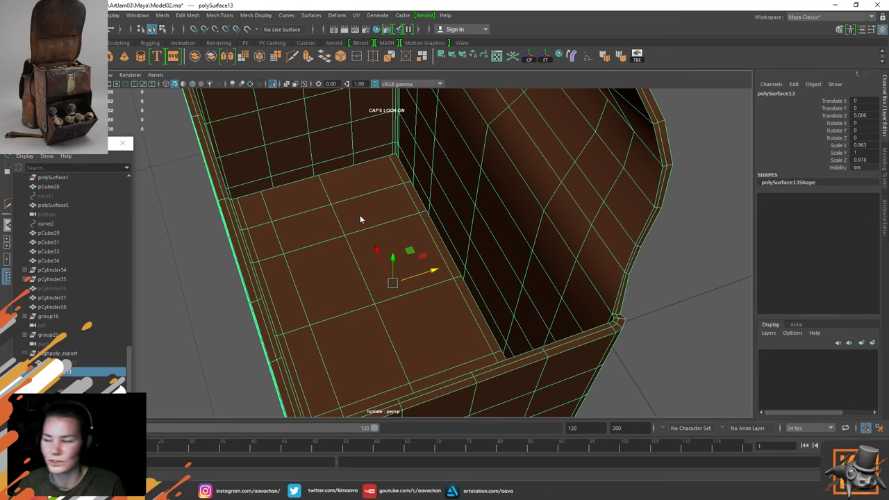
# Insert another lengthwise edge loop through the middle of each wide floor half and delete the mesh history
pyautogui.moveTo(360, 218); pyautogui.dragTo(362, 191, button='right')
pyautogui.click(377, 200)
pyautogui.keyDown('shift'); pyautogui.doubleClick(381, 226); pyautogui.keyUp('shift')
pyautogui.keyDown('shift'); pyautogui.moveTo(381, 226); pyautogui.dragTo(375, 274, button='right'); pyautogui.keyUp('shift')
pyautogui.moveTo(310, 211); pyautogui.dragTo(310, 186, button='right')
pyautogui.click(310, 211)
pyautogui.keyDown('shift'); pyautogui.doubleClick(319, 244); pyautogui.keyUp('shift')
pyautogui.keyDown('shift'); pyautogui.moveTo(318, 246); pyautogui.dragTo(376, 191, button='right'); pyautogui.keyUp('shift')
pyautogui.hotkey('alt', 'shift', 'd')
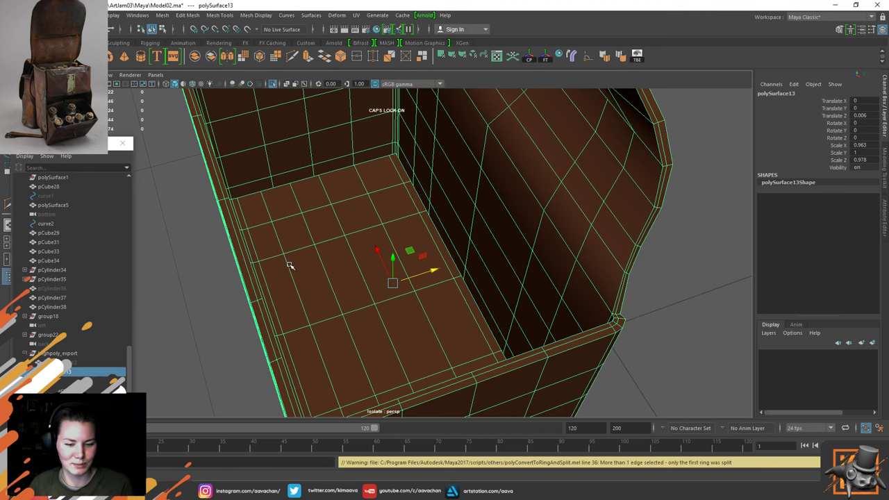
# Preview the rear box body smoothed, inspect its rim and inner corners, and return to the unsmoothed display
pyautogui.scroll(-5, 366, 281)
pyautogui.press('3')
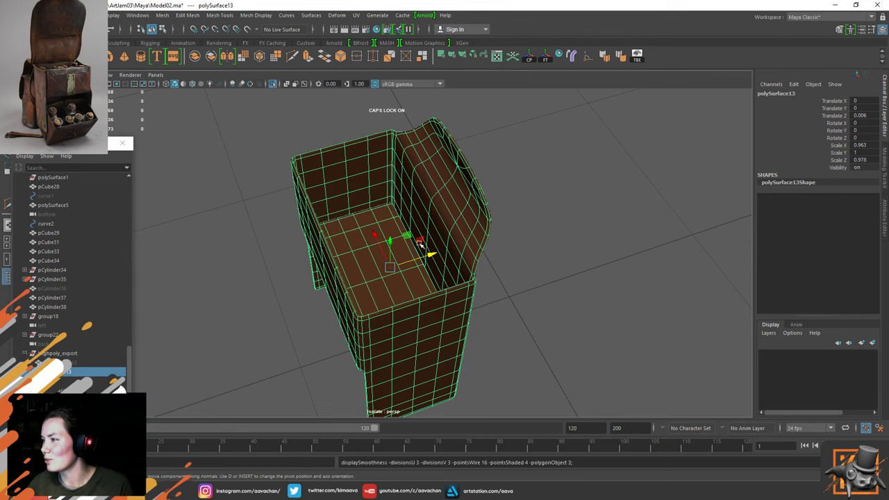
pyautogui.click(534, 274)
pyautogui.scroll(6, 514, 305)
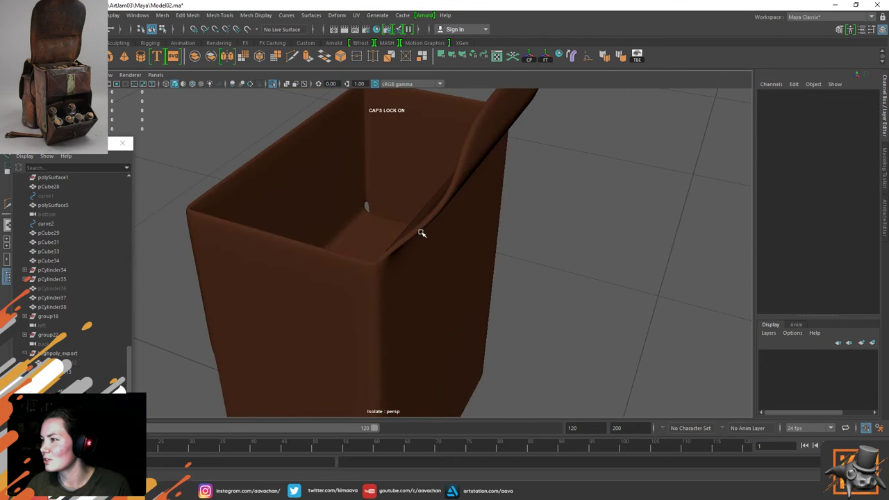
pyautogui.click(421, 233)
pyautogui.keyDown('alt'); pyautogui.moveTo(461, 248); pyautogui.dragTo(421, 274); pyautogui.keyUp('alt')
pyautogui.press('1')
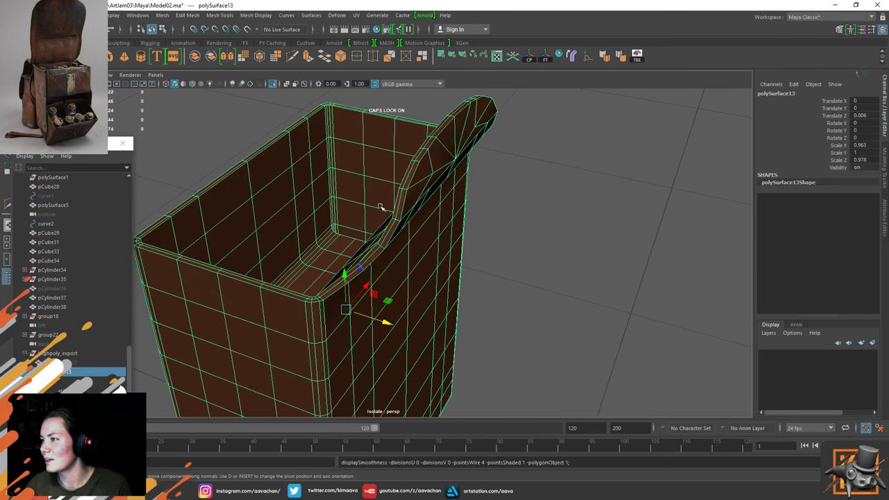
# Move the left interior vertex pair of the back panel's arched top outward and slightly up to even out the surrounding faces
pyautogui.keyDown('alt'); pyautogui.moveTo(380, 207); pyautogui.dragTo(367, 278); pyautogui.keyUp('alt')
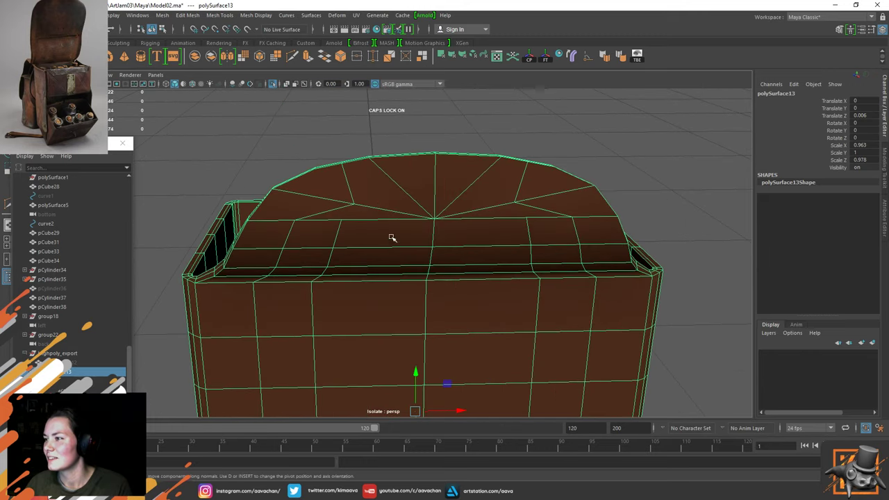
pyautogui.moveTo(392, 223); pyautogui.dragTo(310, 219, button='right')
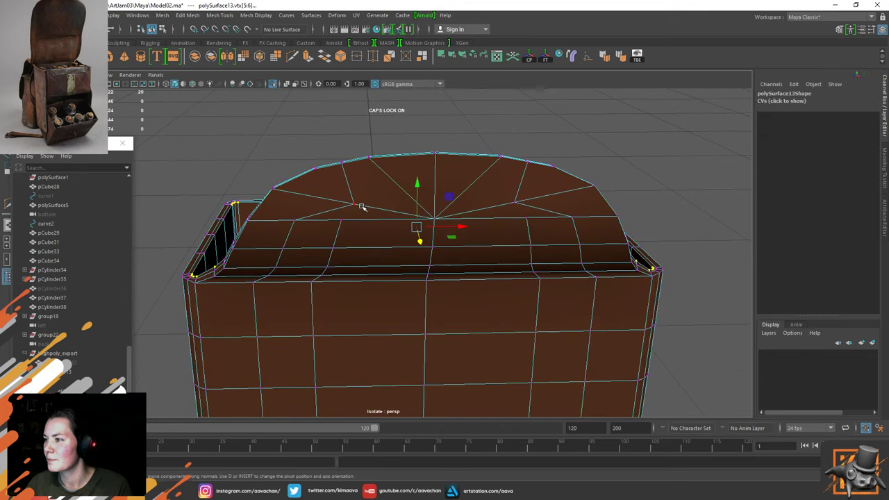
pyautogui.click(356, 205)
pyautogui.keyDown('alt'); pyautogui.moveTo(352, 222); pyautogui.dragTo(337, 156); pyautogui.keyUp('alt')
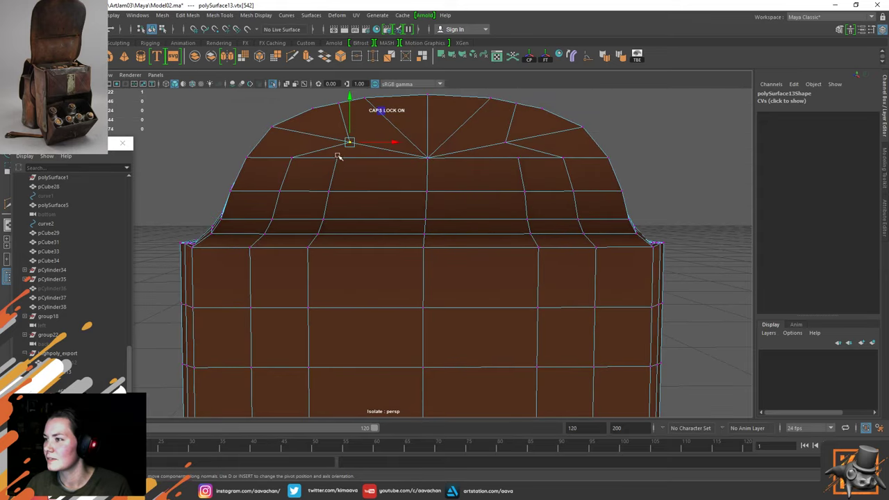
pyautogui.moveTo(327, 127); pyautogui.dragTo(369, 159)
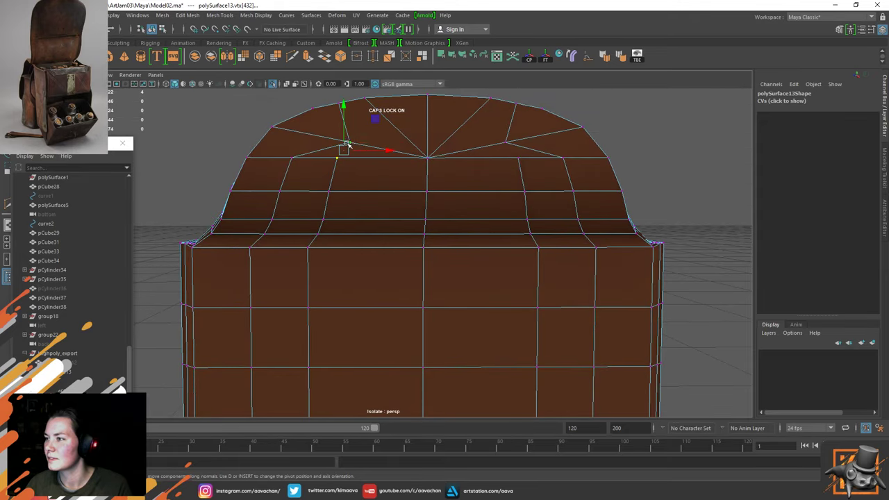
pyautogui.click(347, 144)
pyautogui.moveTo(301, 185)
pyautogui.keyDown('alt'); pyautogui.mouseDown()
pyautogui.moveTo(427, 188)
pyautogui.moveTo(308, 191)
pyautogui.moveTo(295, 183)
pyautogui.mouseUp(); pyautogui.keyUp('alt')
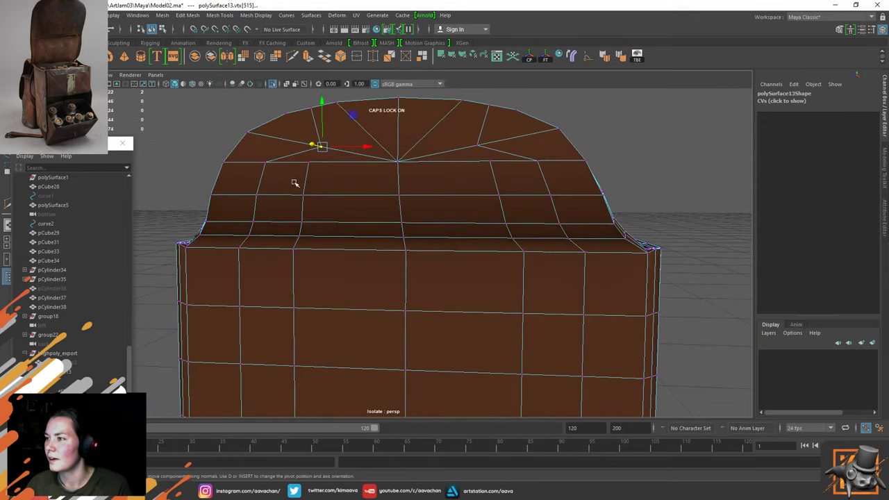
pyautogui.moveTo(353, 113); pyautogui.dragTo(319, 105, button='middle')
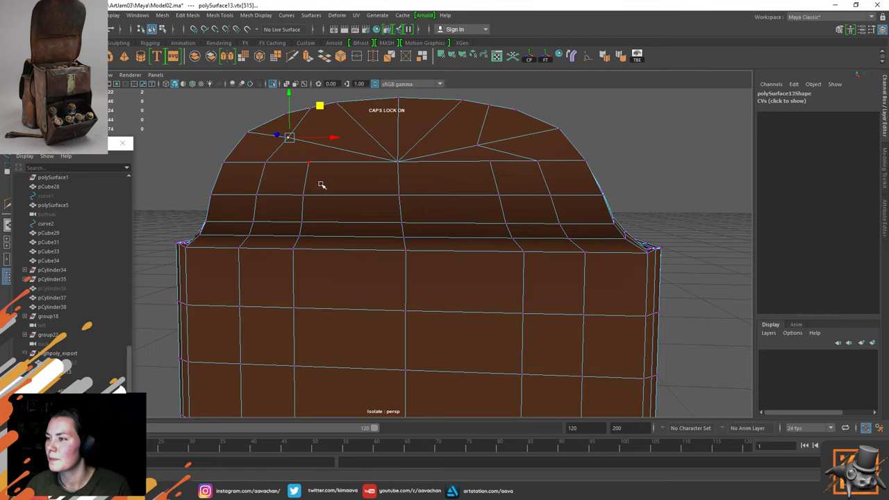
# Move the right interior vertex pair of the arched top outward and slightly up to match the opposite side
pyautogui.keyDown('alt'); pyautogui.moveTo(322, 185); pyautogui.dragTo(337, 190); pyautogui.keyUp('alt')
pyautogui.click(482, 165)
pyautogui.moveTo(482, 164)
pyautogui.keyDown('alt'); pyautogui.mouseDown()
pyautogui.moveTo(480, 202)
pyautogui.moveTo(579, 204)
pyautogui.moveTo(476, 197)
pyautogui.mouseUp(); pyautogui.keyUp('alt')
pyautogui.moveTo(525, 117); pyautogui.dragTo(559, 111, button='middle')
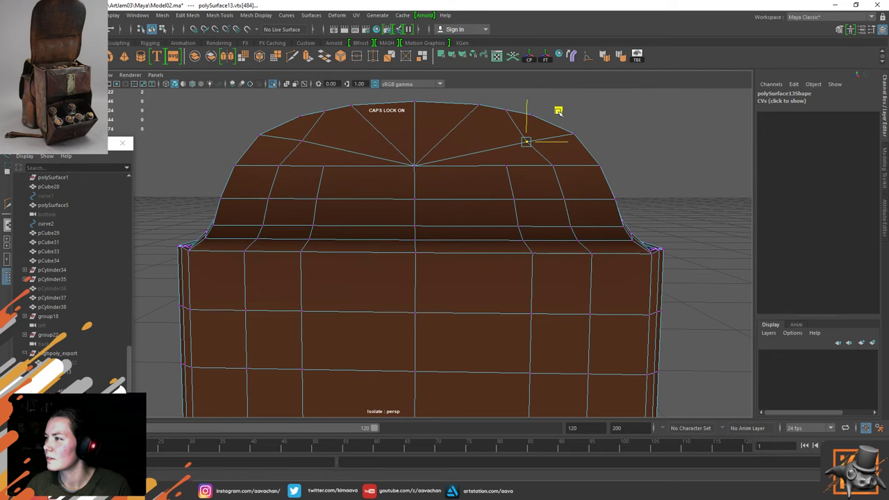
pyautogui.moveTo(559, 112); pyautogui.dragTo(566, 107)
pyautogui.press('F8')
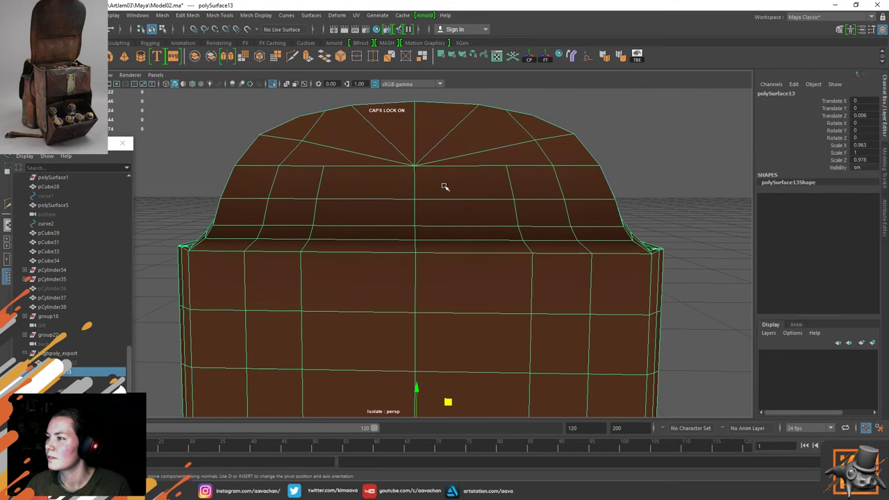
# Preview the rear box smoothed, examine its arched top, inner walls and the notch at the opening's corner, and return to the unsmoothed display
pyautogui.press('3')
pyautogui.click(595, 157)
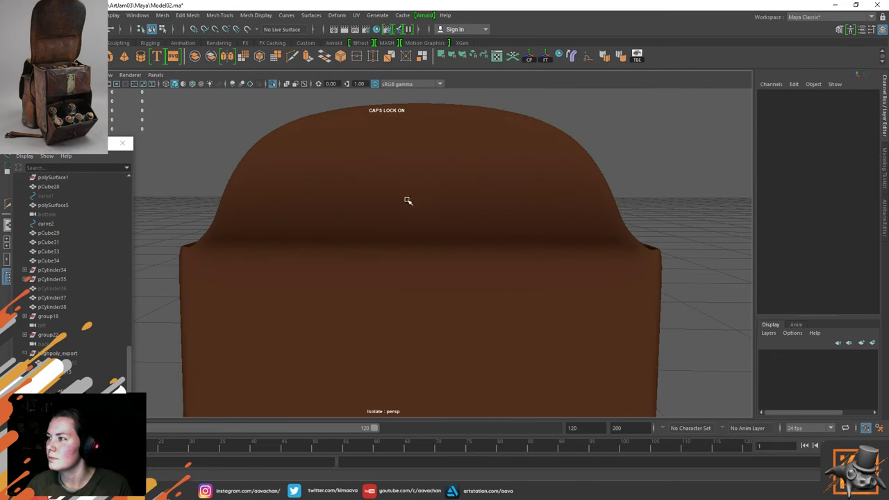
pyautogui.keyDown('alt'); pyautogui.moveTo(407, 201); pyautogui.dragTo(609, 232); pyautogui.keyUp('alt')
pyautogui.click(512, 209)
pyautogui.press('1')
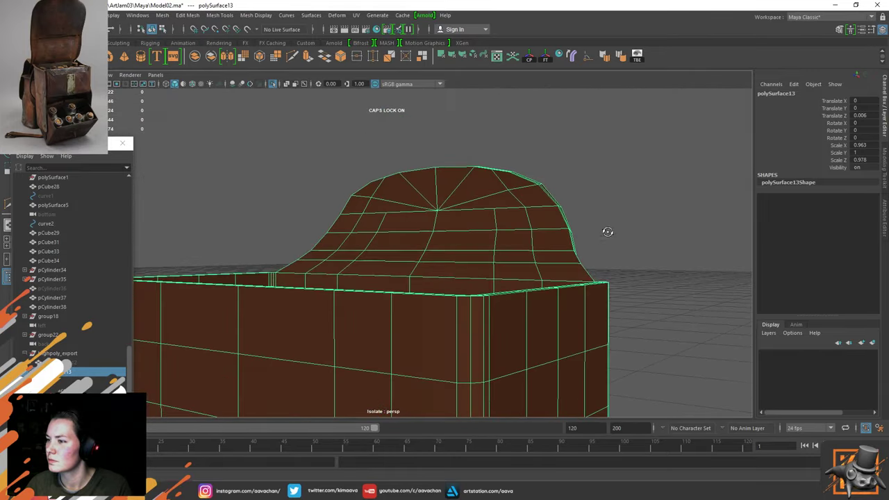
pyautogui.scroll(3, 525, 212)
pyautogui.keyDown('alt'); pyautogui.moveTo(526, 212); pyautogui.dragTo(531, 301); pyautogui.keyUp('alt')
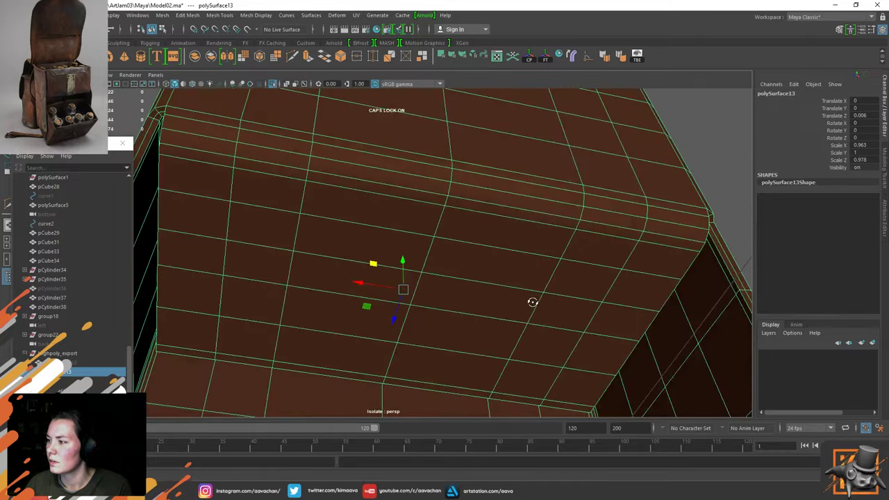
pyautogui.press('3')
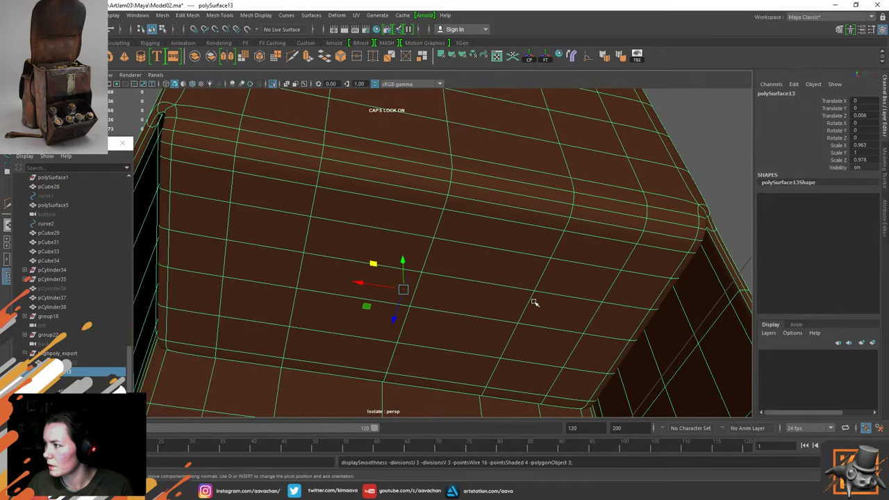
pyautogui.press('1')
pyautogui.keyDown('alt'); pyautogui.moveTo(553, 268); pyautogui.dragTo(500, 288); pyautogui.keyUp('alt')
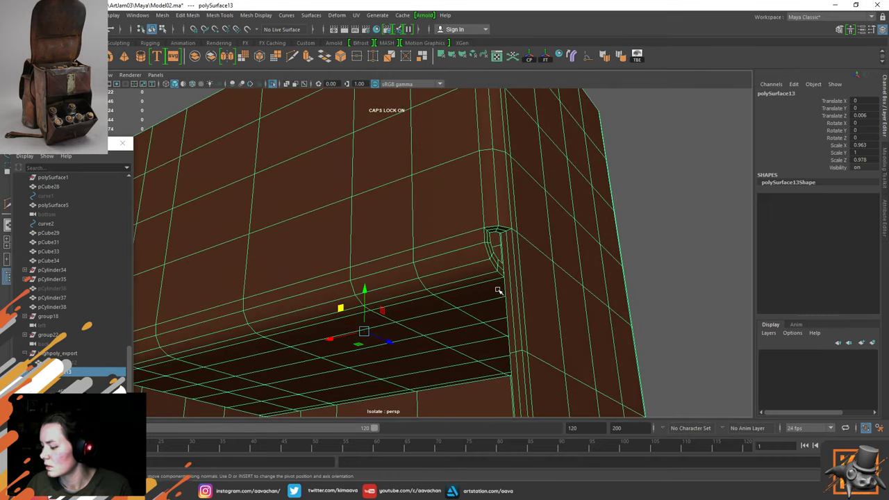
pyautogui.press('3')
pyautogui.press('1')
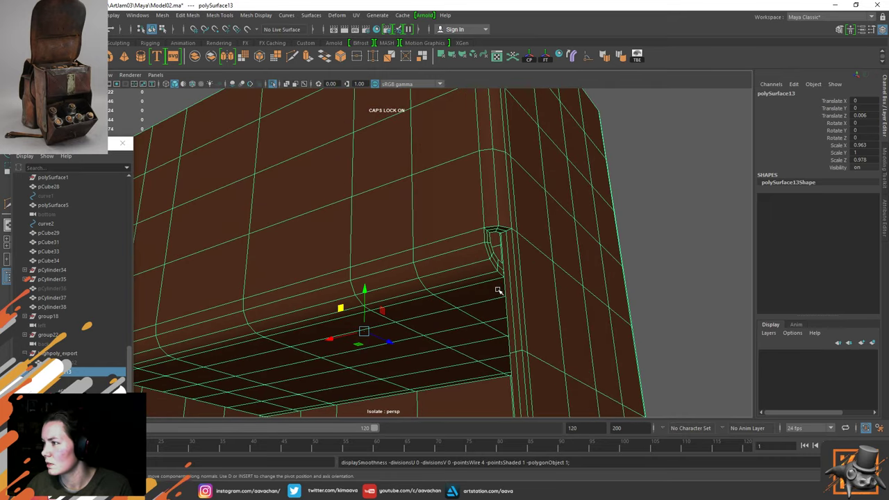
# Insert a horizontal edge loop across the front and side walls just above the opening's upper edge, and preview the box smoothed
pyautogui.click(655, 217)
pyautogui.keyDown('alt'); pyautogui.moveTo(518, 250); pyautogui.dragTo(467, 311); pyautogui.keyUp('alt')
pyautogui.click(467, 311)
pyautogui.keyDown('alt'); pyautogui.moveTo(423, 366); pyautogui.dragTo(452, 274); pyautogui.keyUp('alt')
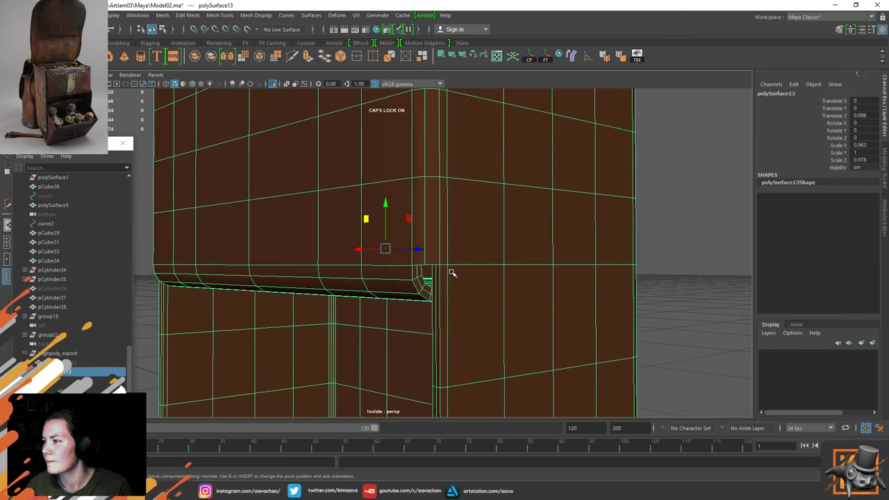
pyautogui.keyDown('shift'); pyautogui.moveTo(452, 238); pyautogui.dragTo(405, 247, button='right'); pyautogui.keyUp('shift')
pyautogui.click(426, 258)
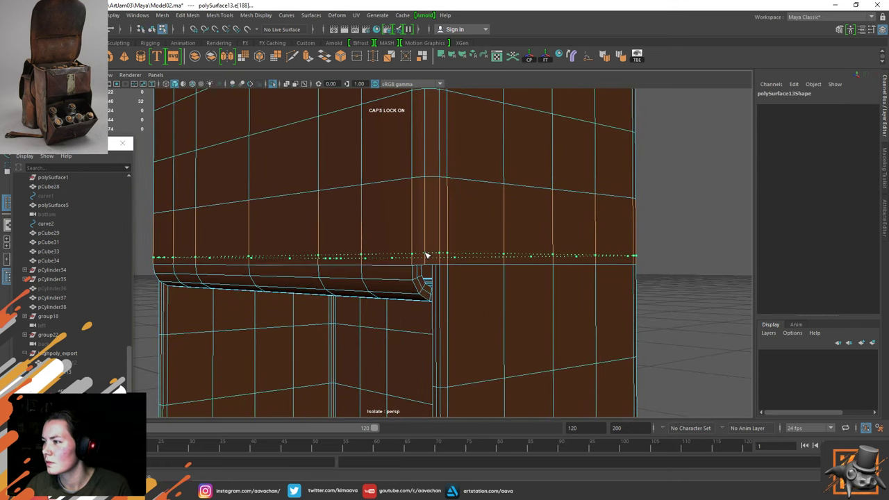
pyautogui.rightClick(426, 238)
pyautogui.click(470, 211)
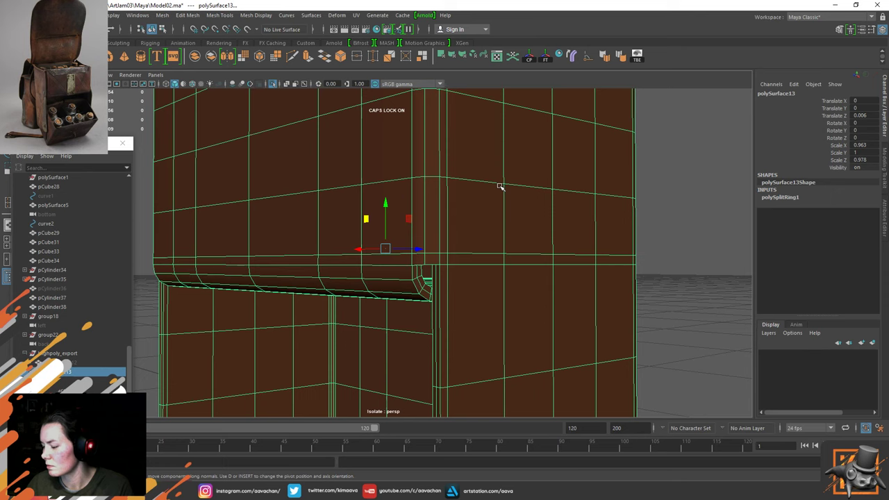
pyautogui.press('3')
pyautogui.click(669, 278)
pyautogui.scroll(-5, 535, 341)
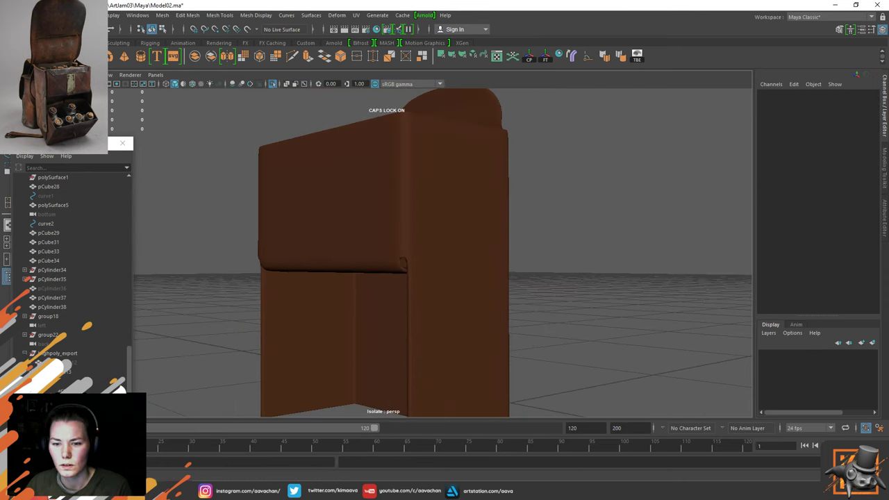
# Cut vertical supporting edge loops into the front panel beside the small notches at the opening's corners
pyautogui.keyDown('alt'); pyautogui.moveTo(250, 310); pyautogui.dragTo(373, 295); pyautogui.keyUp('alt')
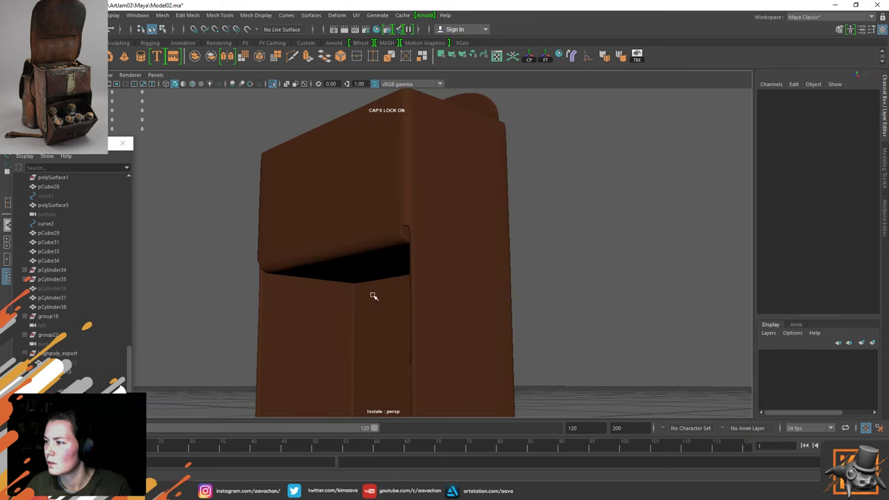
pyautogui.scroll(5, 411, 230)
pyautogui.click(411, 230)
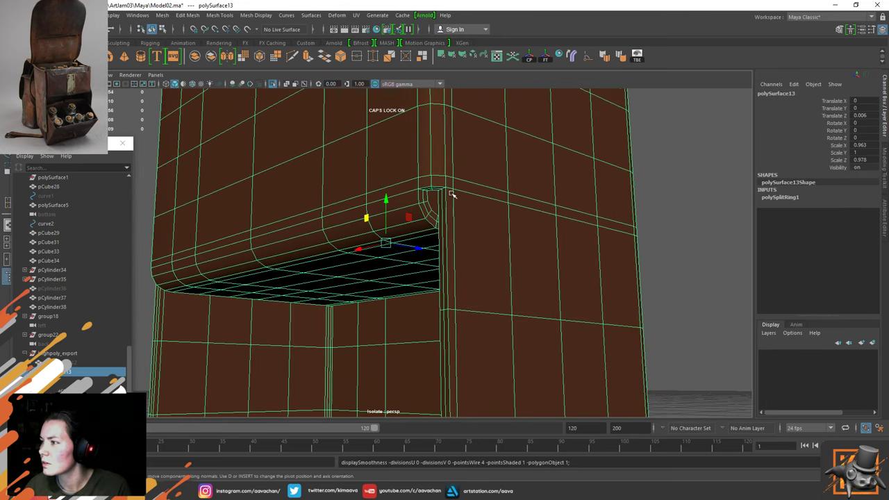
pyautogui.scroll(3, 436, 214)
pyautogui.keyDown('shift'); pyautogui.moveTo(416, 179); pyautogui.dragTo(425, 159, button='right'); pyautogui.keyUp('shift')
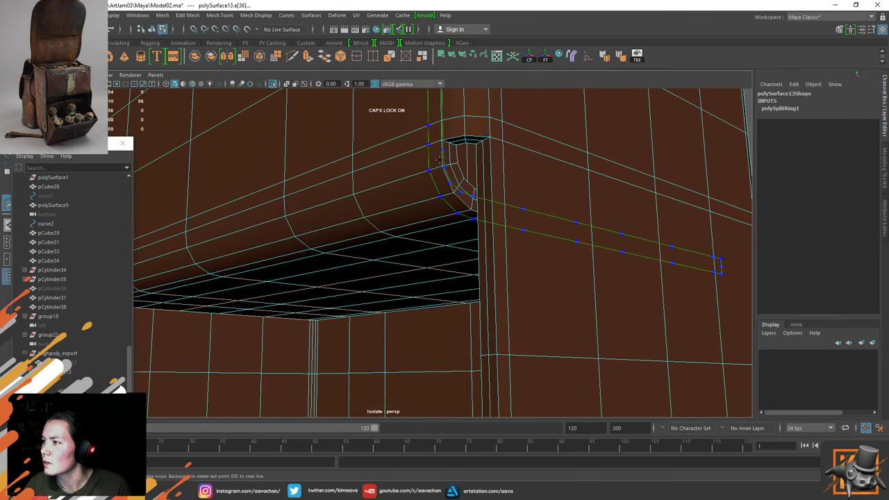
pyautogui.keyDown('ctrl'); pyautogui.click(426, 159); pyautogui.keyUp('ctrl')
pyautogui.scroll(-3, 391, 228)
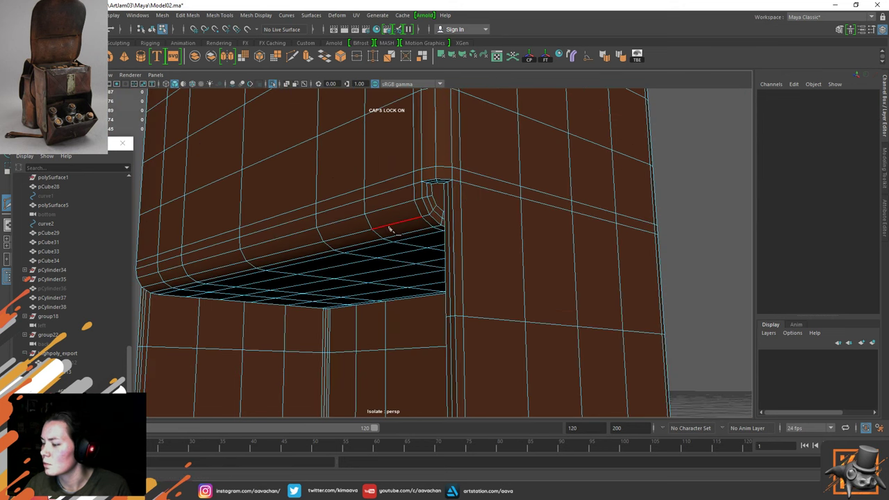
pyautogui.press('3')
pyautogui.keyDown('alt'); pyautogui.moveTo(278, 239); pyautogui.dragTo(407, 257); pyautogui.keyUp('alt')
pyautogui.press('1')
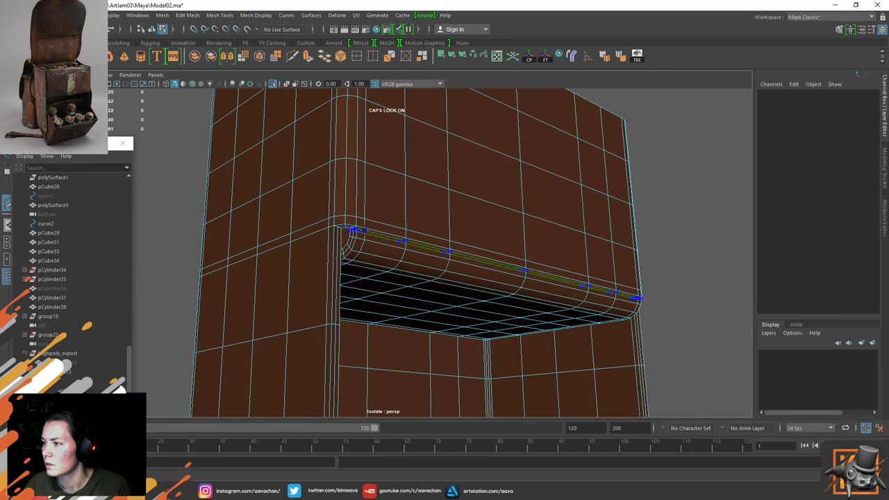
# Cut a vertical supporting edge loop into each side wall beside the opening's notch and check the result smoothed
pyautogui.keyDown('alt'); pyautogui.moveTo(408, 253); pyautogui.dragTo(403, 267); pyautogui.keyUp('alt')
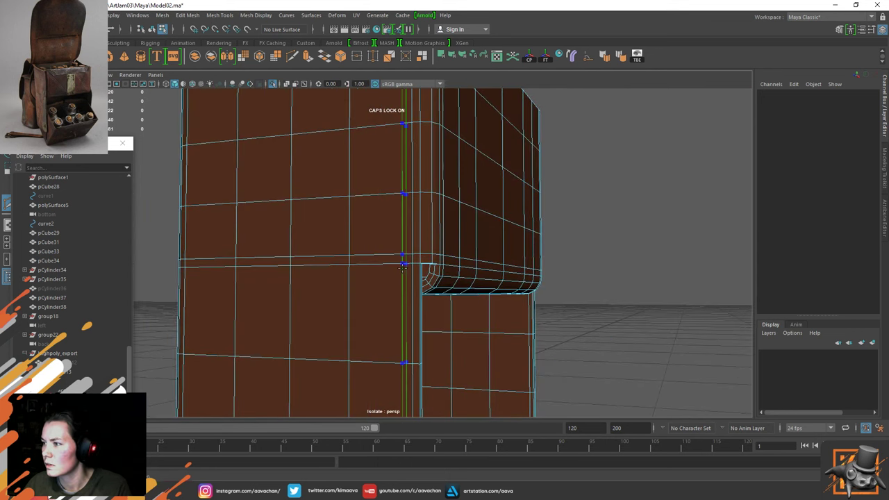
pyautogui.keyDown('alt'); pyautogui.moveTo(516, 278); pyautogui.dragTo(526, 257); pyautogui.keyUp('alt')
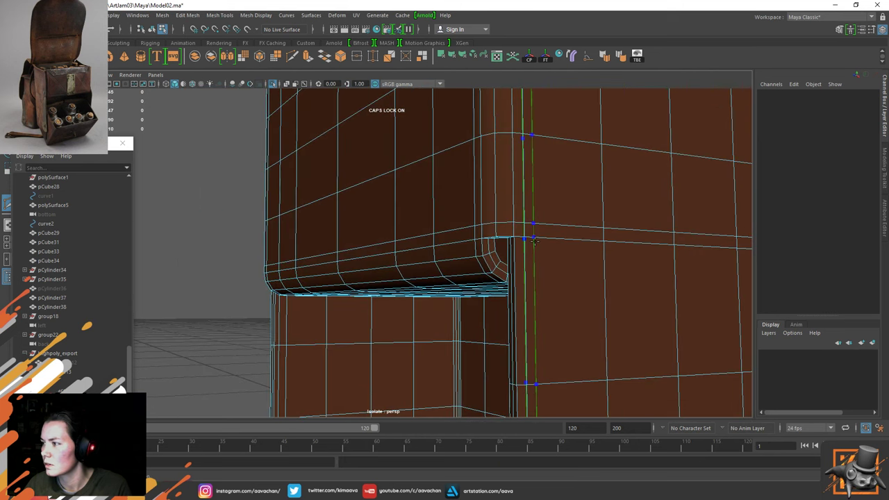
pyautogui.keyDown('ctrl'); pyautogui.click(534, 240); pyautogui.keyUp('ctrl')
pyautogui.press('w')
pyautogui.moveTo(483, 218); pyautogui.dragTo(546, 163, button='right')
pyautogui.press('3')
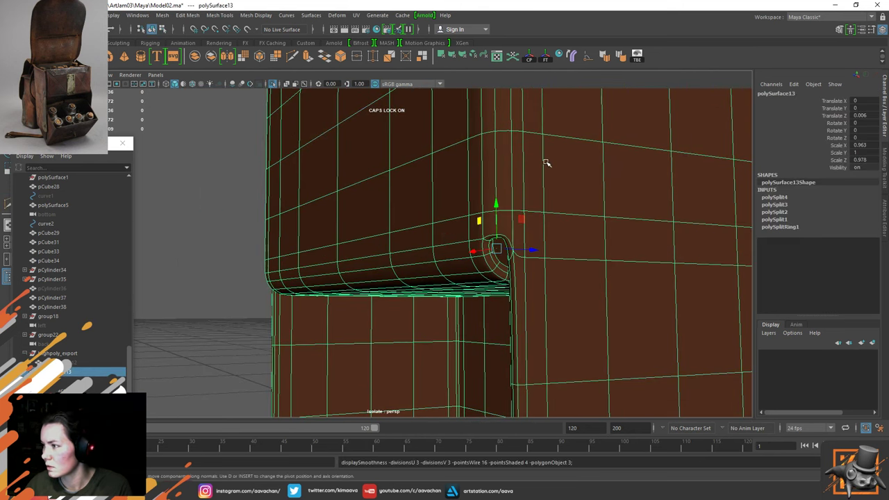
pyautogui.press('1')
pyautogui.keyDown('ctrl'); pyautogui.moveTo(545, 242); pyautogui.dragTo(496, 245, button='right'); pyautogui.keyUp('ctrl')
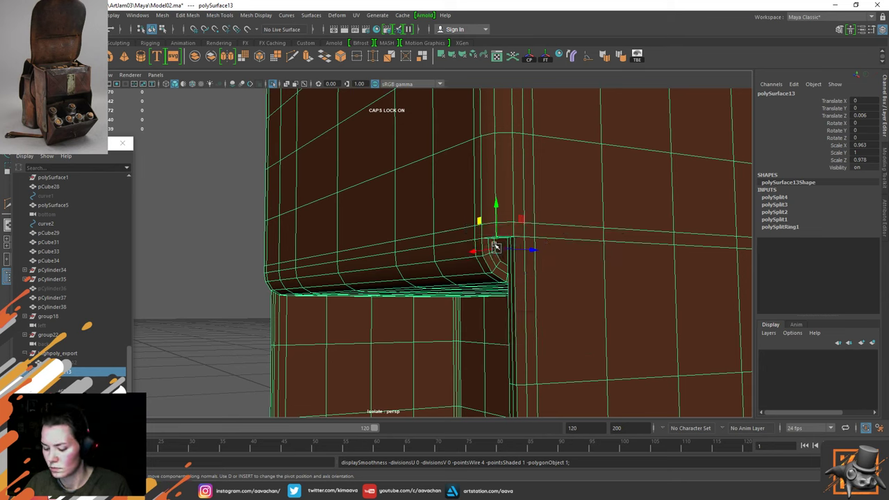
# Cut a horizontal supporting edge loop into both side walls just below the level of the opening's upper edge
pyautogui.press('y')
pyautogui.click(535, 237)
pyautogui.press('Escape')
pyautogui.keyDown('ctrl'); pyautogui.click(530, 246); pyautogui.keyUp('ctrl')
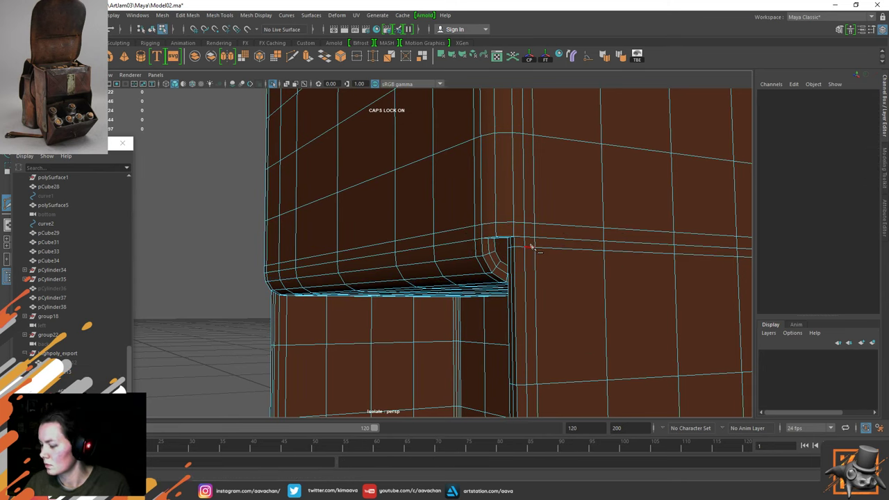
pyautogui.press('3')
pyautogui.keyDown('alt'); pyautogui.moveTo(293, 278); pyautogui.dragTo(451, 282); pyautogui.keyUp('alt')
pyautogui.click(330, 260)
pyautogui.press('1')
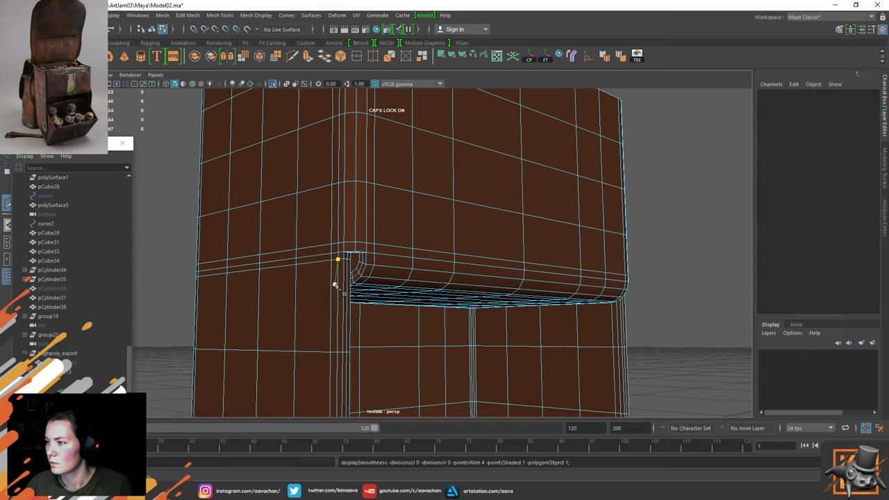
pyautogui.press('q')
pyautogui.keyDown('alt'); pyautogui.moveTo(459, 264); pyautogui.dragTo(443, 272); pyautogui.keyUp('alt')
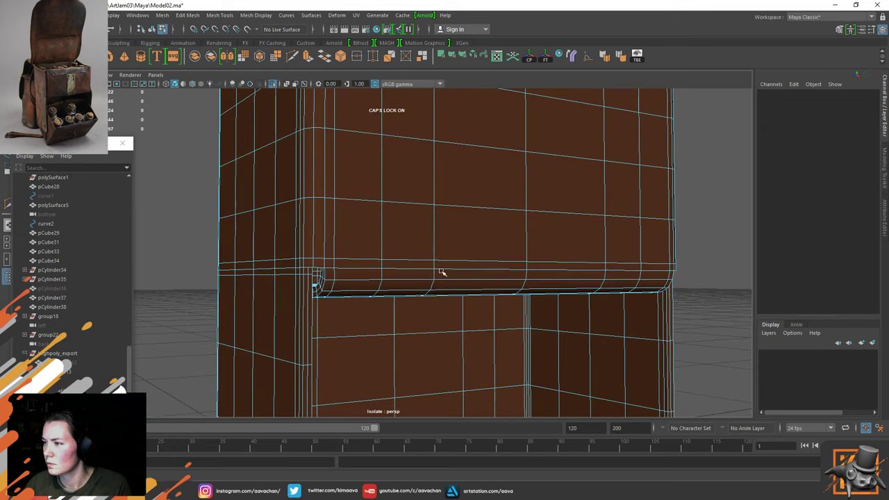
pyautogui.moveTo(372, 232); pyautogui.dragTo(458, 194, button='right')
# Preview the box smoothed, examine the notch, lower edges and upper rim, and return to the unsmoothed display
pyautogui.press('3')
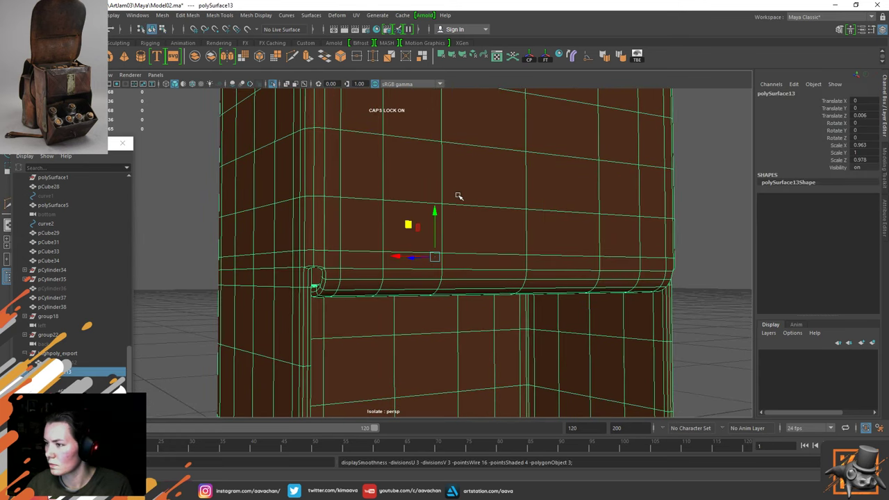
pyautogui.click(206, 264)
pyautogui.moveTo(468, 284)
pyautogui.keyDown('alt'); pyautogui.mouseDown()
pyautogui.moveTo(334, 284)
pyautogui.moveTo(472, 280)
pyautogui.mouseUp(); pyautogui.keyUp('alt')
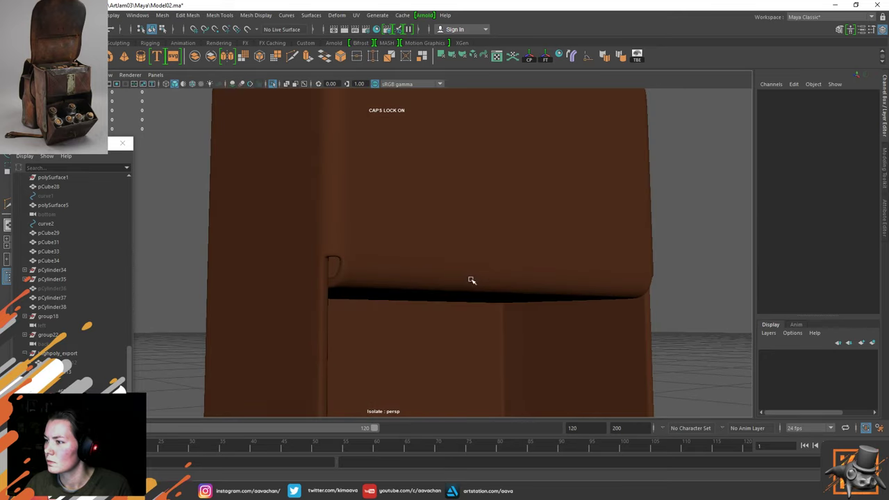
pyautogui.click(368, 271)
pyautogui.scroll(-3, 393, 299)
pyautogui.keyDown('alt'); pyautogui.moveTo(386, 306); pyautogui.dragTo(385, 182, button='middle'); pyautogui.keyUp('alt')
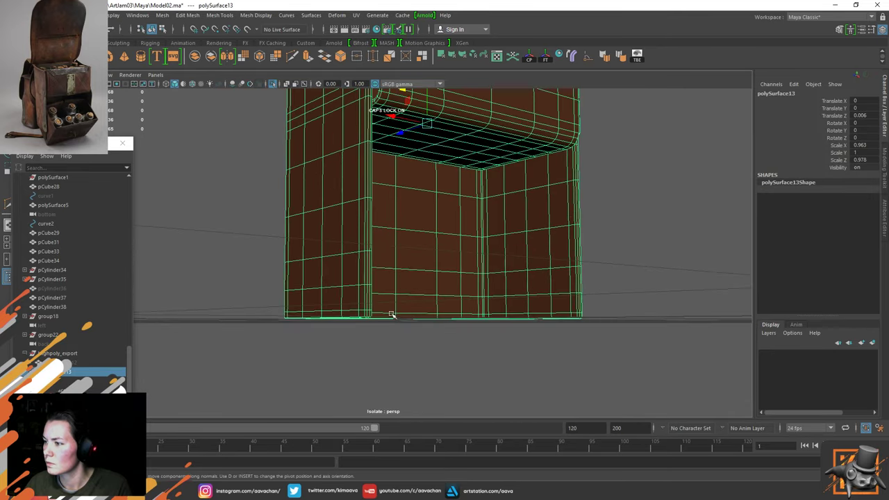
pyautogui.keyDown('alt'); pyautogui.moveTo(393, 314); pyautogui.dragTo(254, 312); pyautogui.keyUp('alt')
pyautogui.click(557, 288)
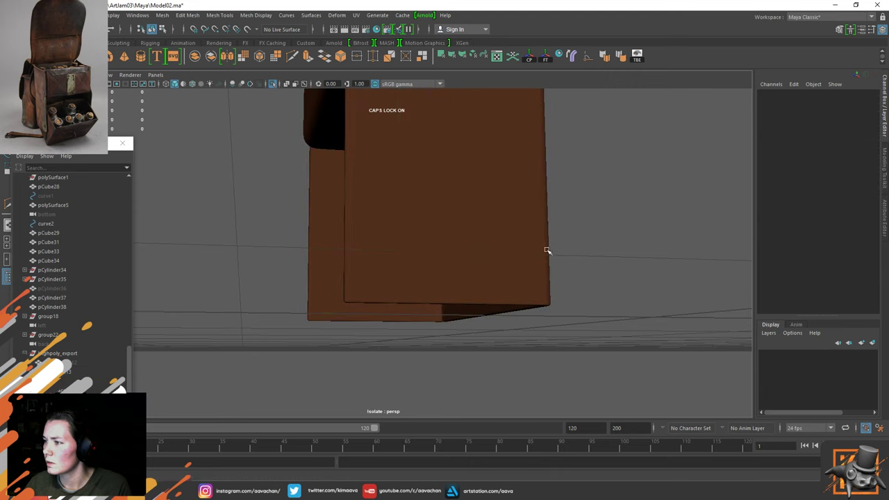
pyautogui.keyDown('alt'); pyautogui.moveTo(547, 248); pyautogui.dragTo(431, 286); pyautogui.keyUp('alt')
pyautogui.click(483, 291)
pyautogui.press('1')
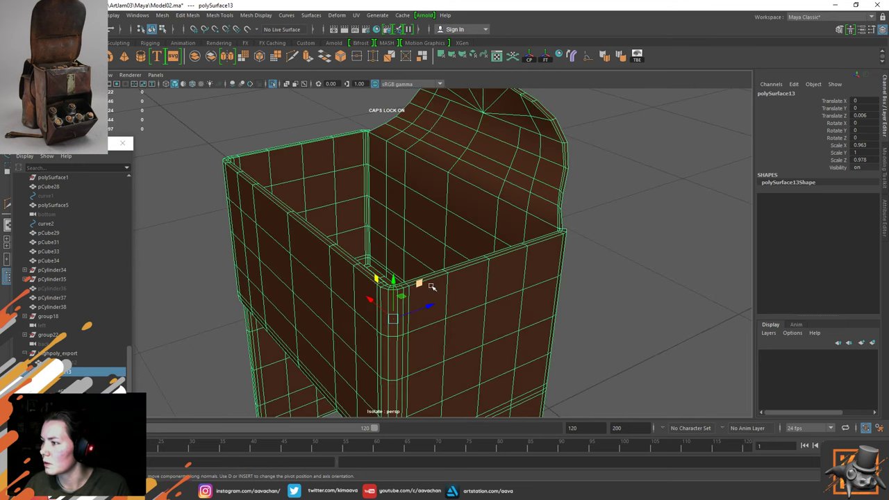
# Insert supporting edge loops just below the box's upper rim on the outer and inner walls, and display the box smoothed
pyautogui.keyDown('shift'); pyautogui.moveTo(441, 263); pyautogui.dragTo(378, 283, button='right'); pyautogui.keyUp('shift')
pyautogui.moveTo(409, 304); pyautogui.dragTo(411, 293)
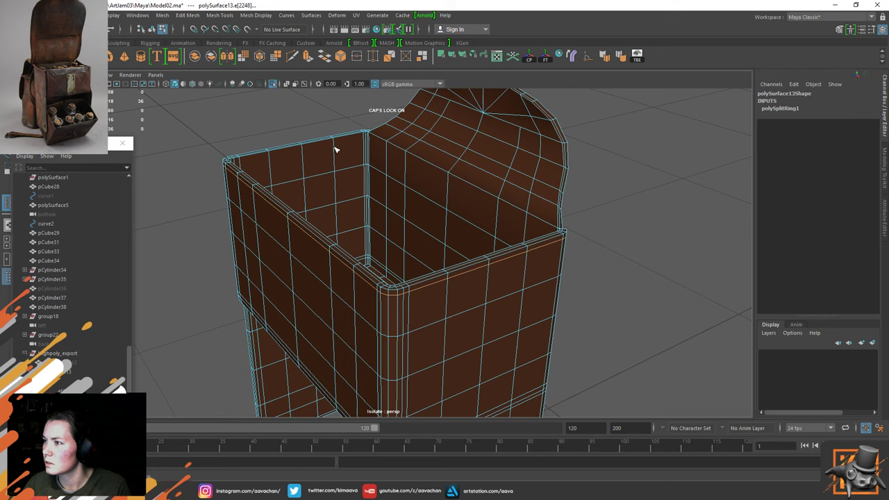
pyautogui.moveTo(335, 148); pyautogui.dragTo(336, 144)
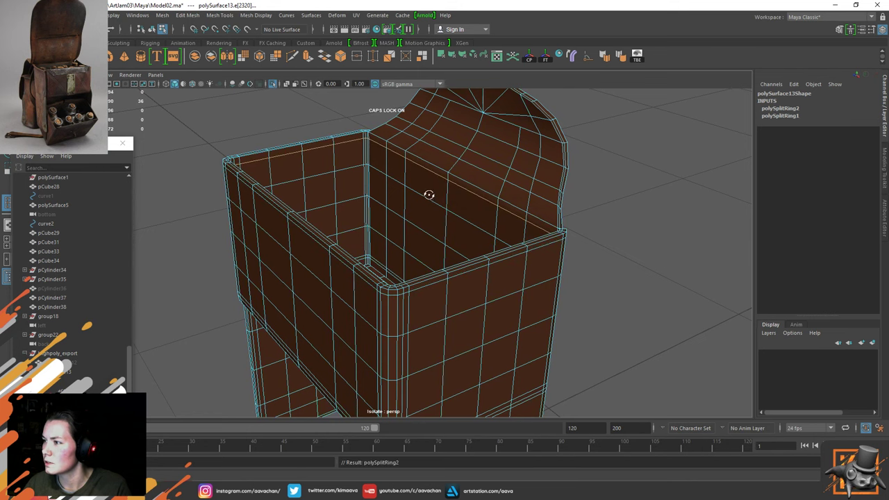
pyautogui.keyDown('alt'); pyautogui.moveTo(429, 194); pyautogui.dragTo(375, 174); pyautogui.keyUp('alt')
pyautogui.press('w')
pyautogui.moveTo(375, 174); pyautogui.dragTo(437, 123, button='right')
pyautogui.press('3')
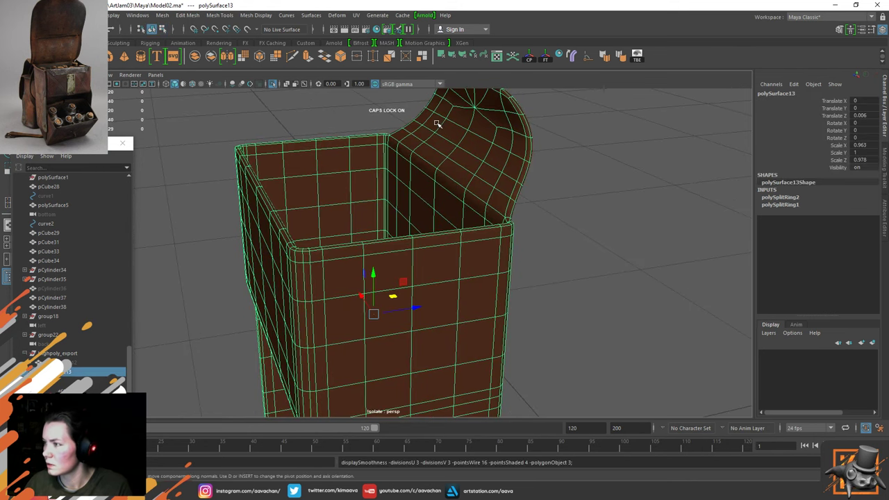
# End the isolated view of the rear box so that the whole bag is displayed
pyautogui.click(580, 205)
pyautogui.hotkey('ctrl', '1')
pyautogui.scroll(-3, 477, 248)
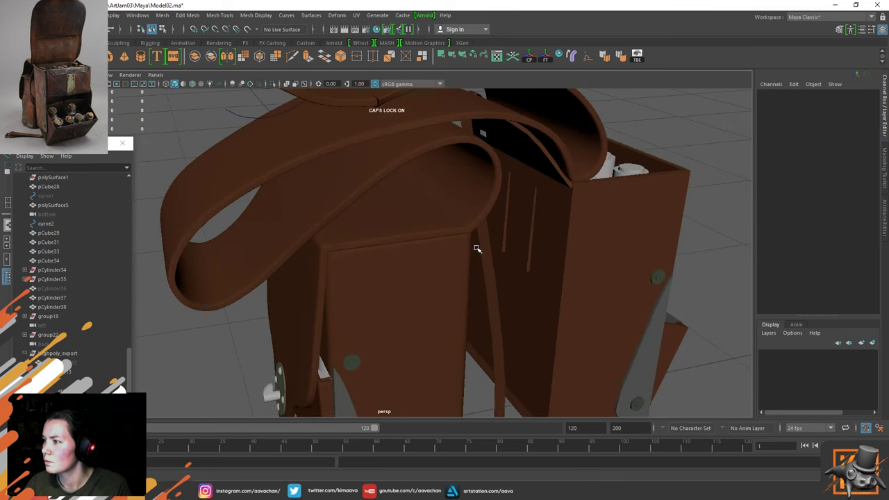
pyautogui.keyDown('alt'); pyautogui.moveTo(477, 248); pyautogui.dragTo(350, 260); pyautogui.keyUp('alt')
pyautogui.click(354, 293)
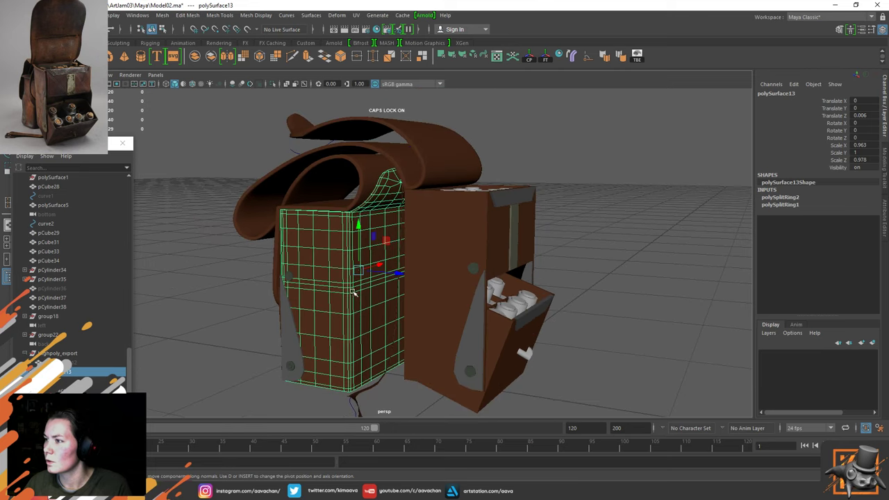
# Examine the whole bag from several angles, selecting the front box and the rear compartment's curved flap in turn
pyautogui.keyDown('alt'); pyautogui.moveTo(353, 293); pyautogui.dragTo(375, 266); pyautogui.keyUp('alt')
pyautogui.click(494, 236)
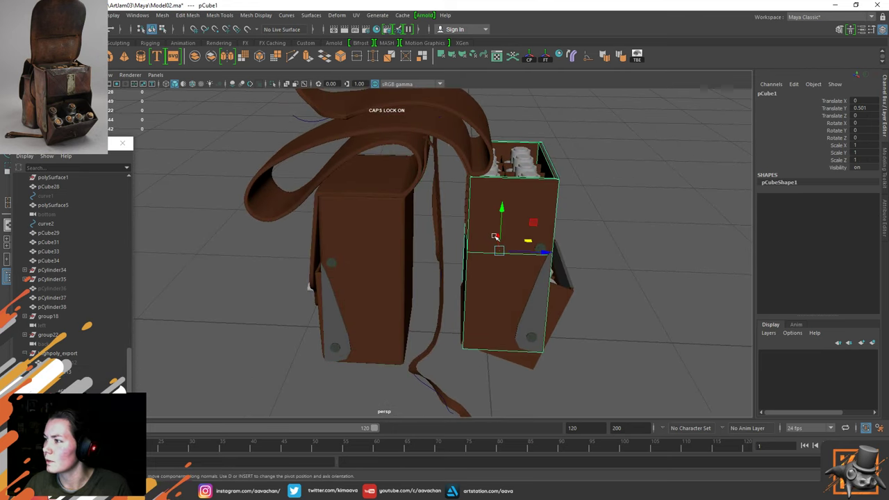
pyautogui.keyDown('alt'); pyautogui.moveTo(400, 226); pyautogui.dragTo(423, 210); pyautogui.keyUp('alt')
pyautogui.click(479, 137)
pyautogui.click(553, 134)
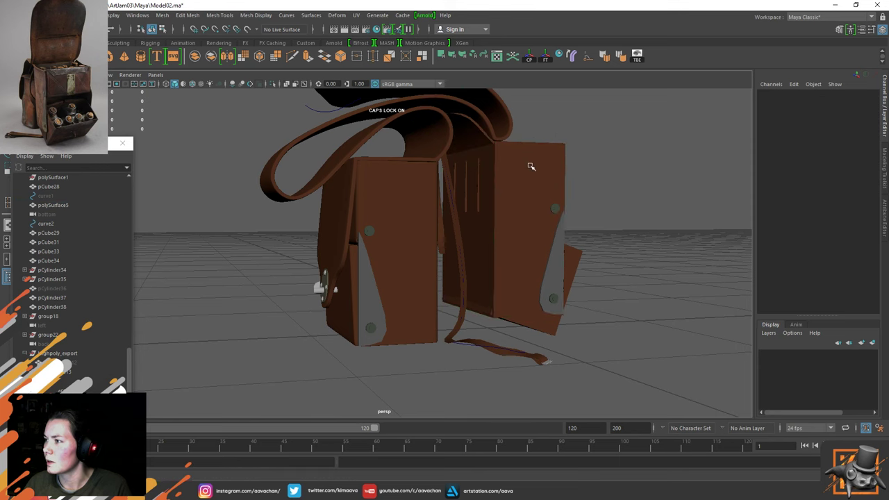
pyautogui.click(502, 194)
pyautogui.click(473, 137)
pyautogui.keyDown('alt'); pyautogui.moveTo(585, 164); pyautogui.dragTo(577, 145); pyautogui.keyUp('alt')
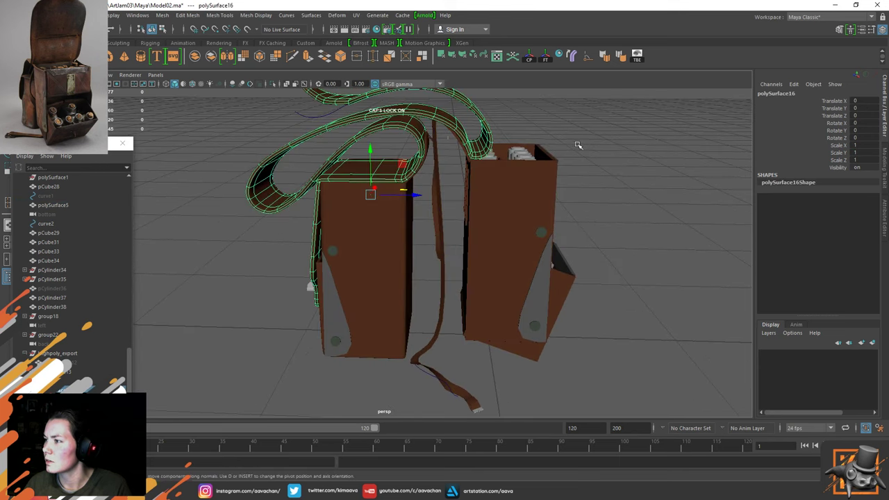
# Select the front box beneath the curved flap and save the scene
pyautogui.click(577, 145)
pyautogui.scroll(4, 428, 325)
pyautogui.keyDown('alt'); pyautogui.moveTo(353, 300); pyautogui.dragTo(421, 286); pyautogui.keyUp('alt')
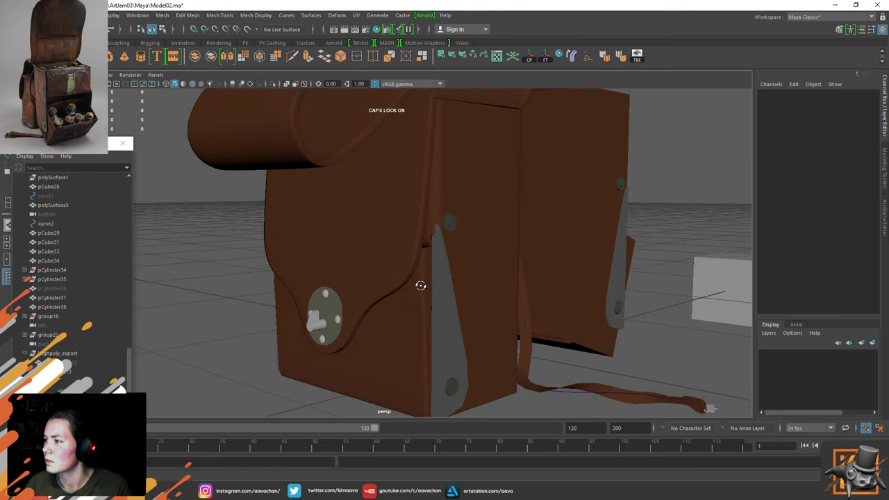
pyautogui.keyDown('alt'); pyautogui.moveTo(482, 278); pyautogui.dragTo(508, 216, button='middle'); pyautogui.keyUp('alt')
pyautogui.scroll(4, 430, 272)
pyautogui.click(428, 283)
pyautogui.moveTo(542, 313)
pyautogui.keyDown('alt'); pyautogui.mouseDown()
pyautogui.moveTo(520, 298)
pyautogui.moveTo(482, 308)
pyautogui.moveTo(548, 307)
pyautogui.mouseUp(); pyautogui.keyUp('alt')
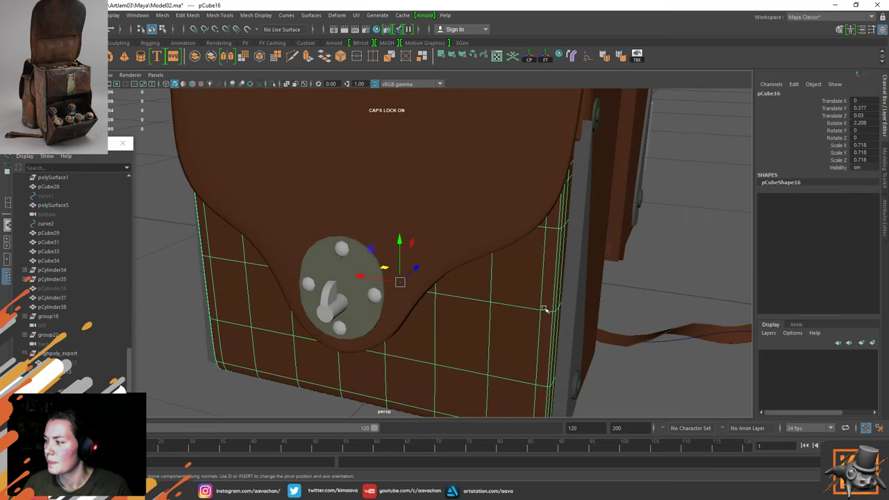
pyautogui.hotkey('ctrl', 's')
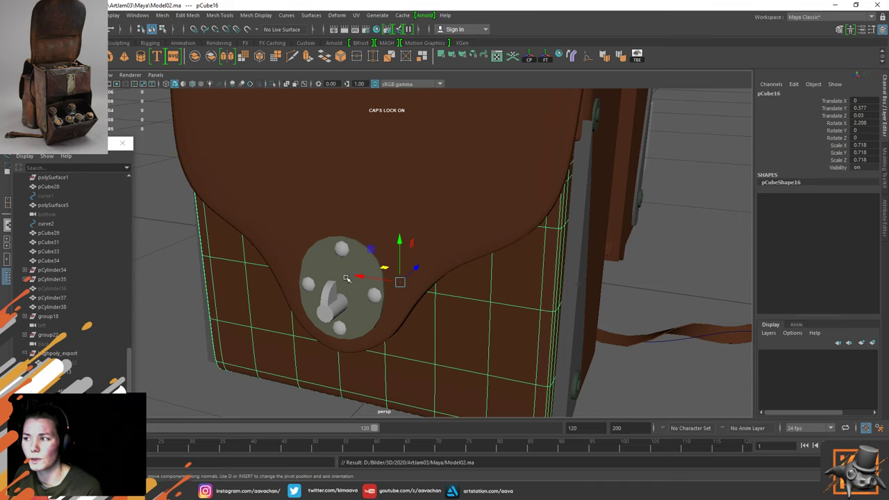
# Select the round backing plate of the front clasp and isolate it
pyautogui.scroll(-3, 347, 278)
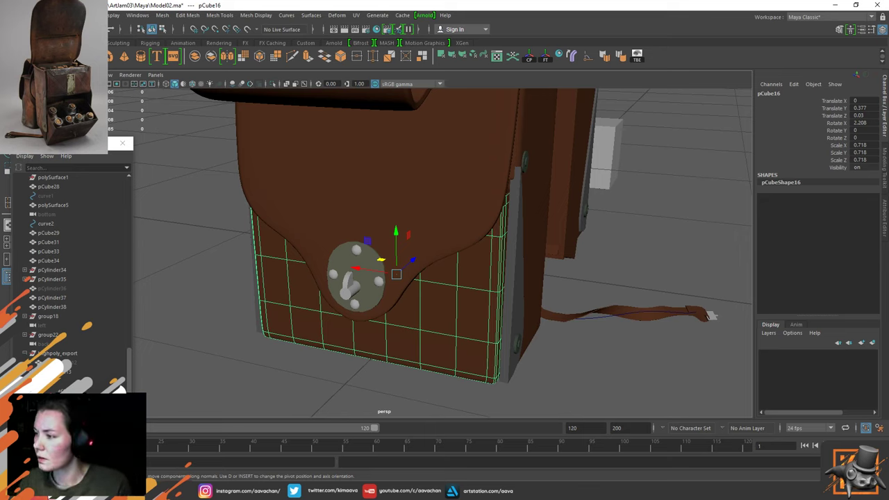
pyautogui.scroll(-3, 484, 225)
pyautogui.keyDown('alt'); pyautogui.moveTo(566, 197); pyautogui.dragTo(451, 221); pyautogui.keyUp('alt')
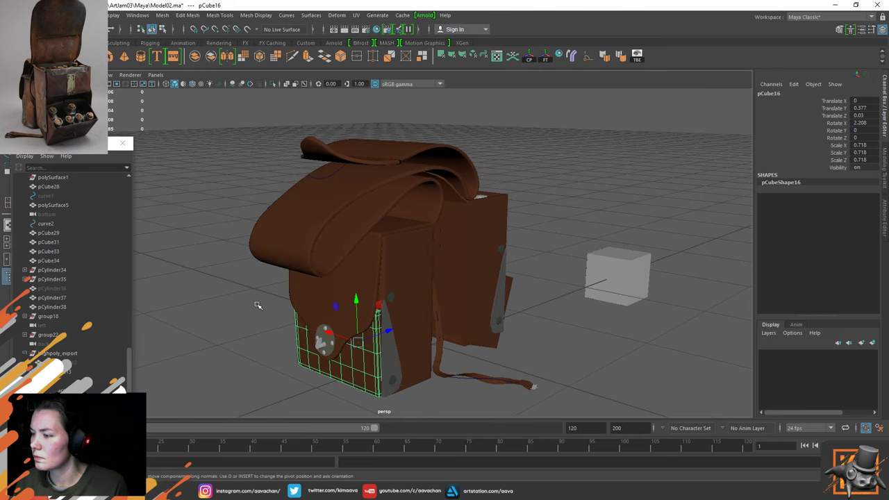
pyautogui.click(258, 306)
pyautogui.keyDown('alt'); pyautogui.moveTo(377, 391); pyautogui.dragTo(472, 284, button='middle'); pyautogui.keyUp('alt')
pyautogui.scroll(5, 366, 206)
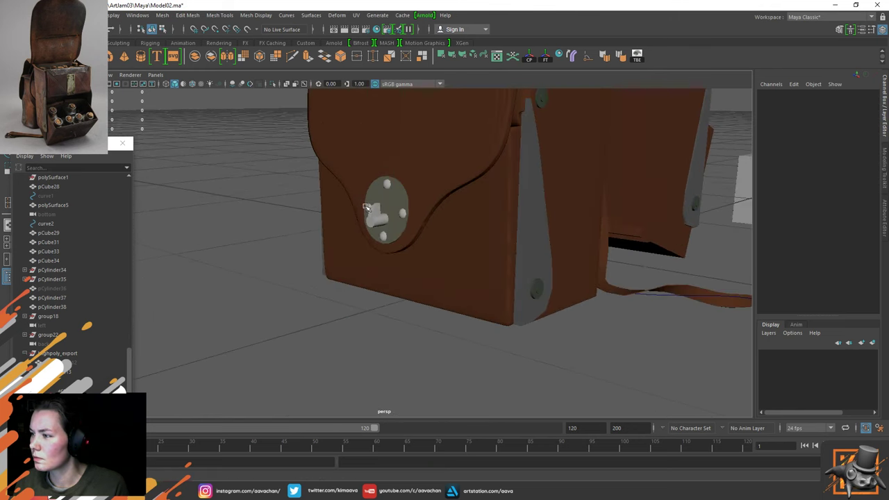
pyautogui.scroll(2, 365, 208)
pyautogui.click(397, 173)
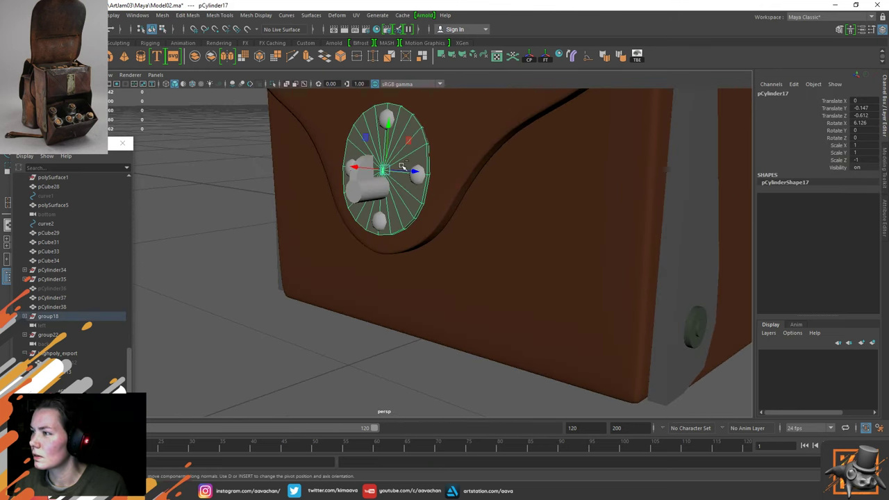
pyautogui.hotkey('ctrl', '1')
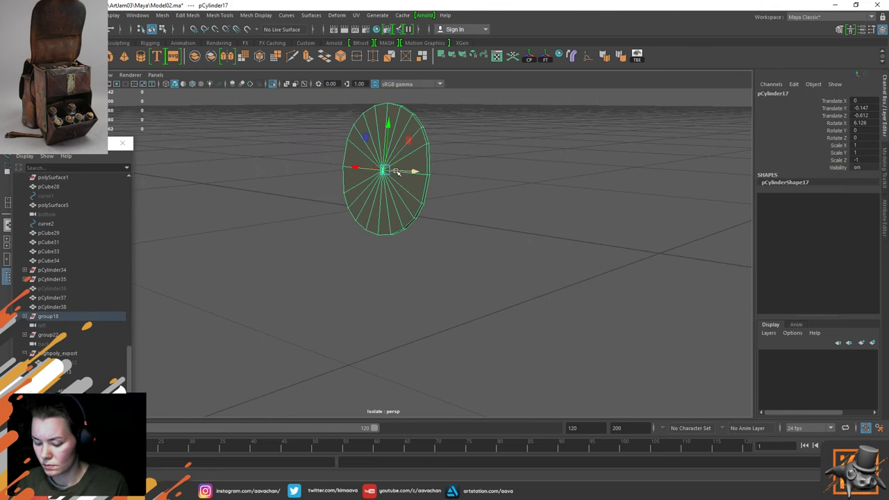
# Select all the faces of the isolated plate's round front and extrude them
pyautogui.scroll(1, 379, 202)
pyautogui.keyDown('alt'); pyautogui.moveTo(394, 165); pyautogui.dragTo(378, 231, button='middle'); pyautogui.keyUp('alt')
pyautogui.keyDown('alt'); pyautogui.moveTo(378, 231); pyautogui.dragTo(514, 224); pyautogui.keyUp('alt')
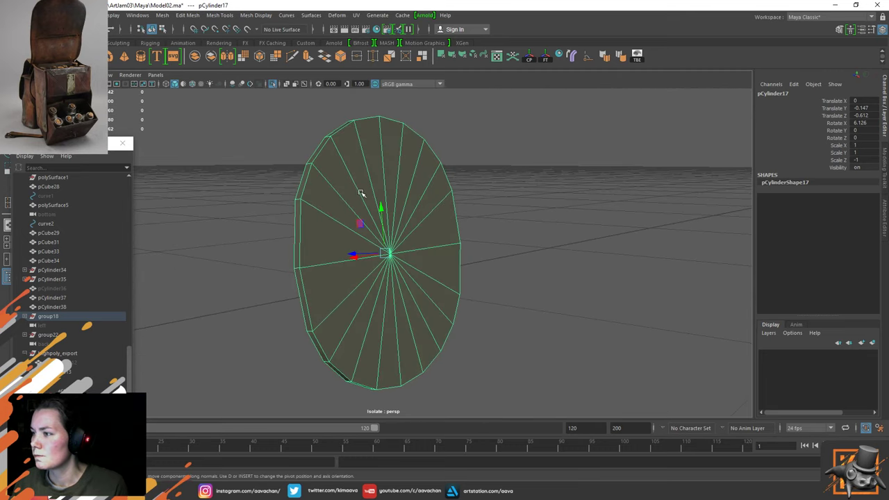
pyautogui.press('F11')
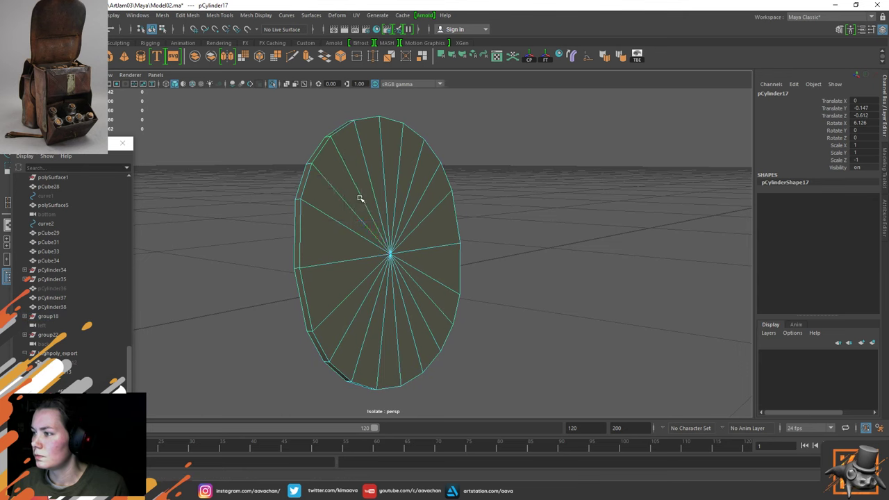
pyautogui.keyDown('alt'); pyautogui.moveTo(338, 198); pyautogui.dragTo(328, 192); pyautogui.keyUp('alt')
pyautogui.click(317, 185)
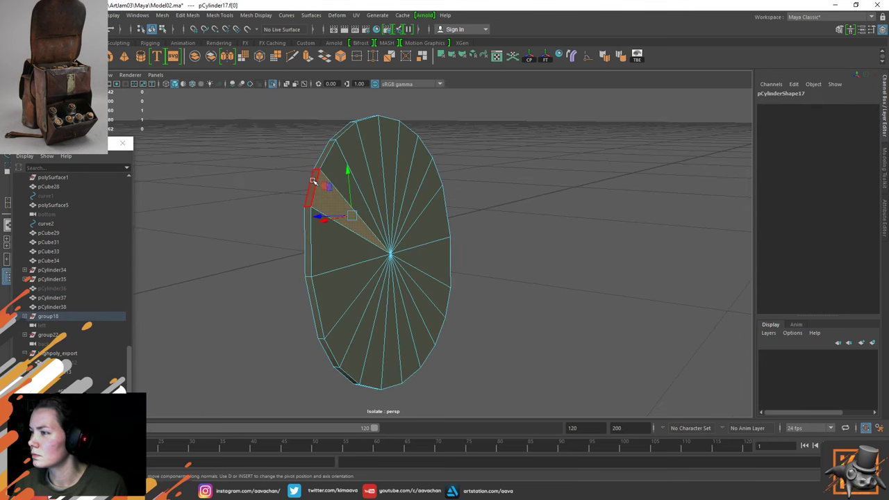
pyautogui.click(311, 181)
pyautogui.keyDown('shift'); pyautogui.doubleClick(322, 157); pyautogui.keyUp('shift')
pyautogui.scroll(-5, 313, 172)
pyautogui.keyDown('shift'); pyautogui.moveTo(298, 143); pyautogui.dragTo(533, 361); pyautogui.keyUp('shift')
pyautogui.press('f')
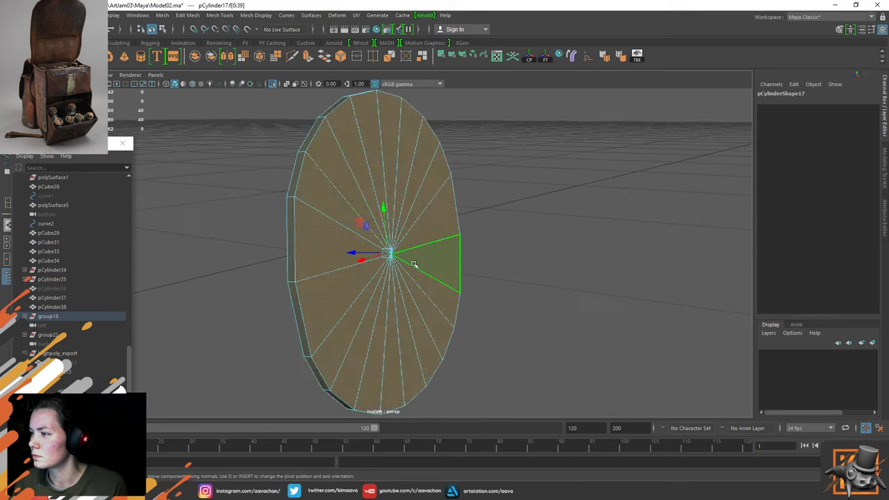
pyautogui.keyDown('shift'); pyautogui.rightClick(386, 250); pyautogui.keyUp('shift')
pyautogui.click(383, 271)
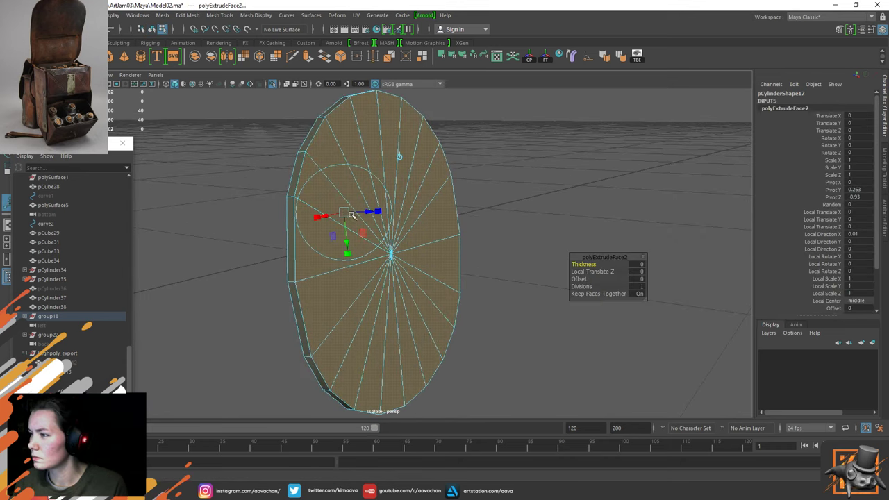
pyautogui.moveTo(376, 212)
pyautogui.mouseDown()
pyautogui.moveTo(364, 209)
pyautogui.moveTo(368, 216)
pyautogui.mouseUp()
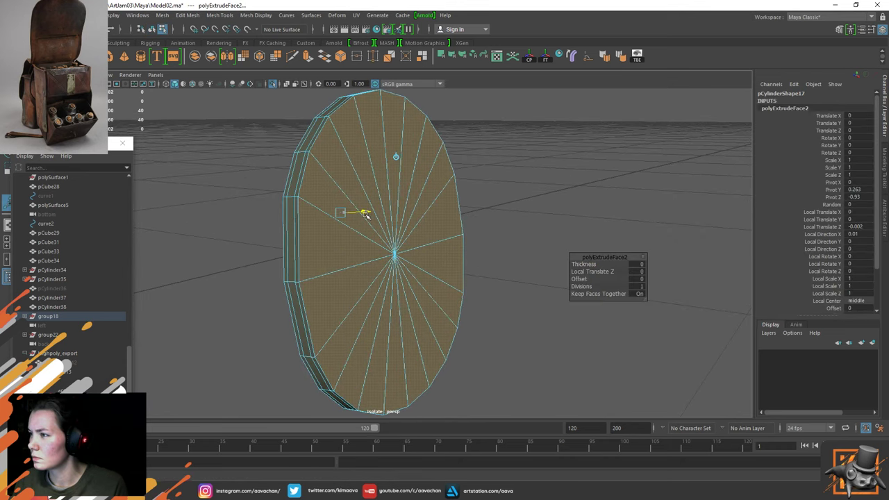
pyautogui.hotkey('ctrl', 'z')
pyautogui.moveTo(347, 246); pyautogui.dragTo(337, 214)
pyautogui.hotkey('ctrl', 'z')
pyautogui.hotkey('ctrl', 'z')
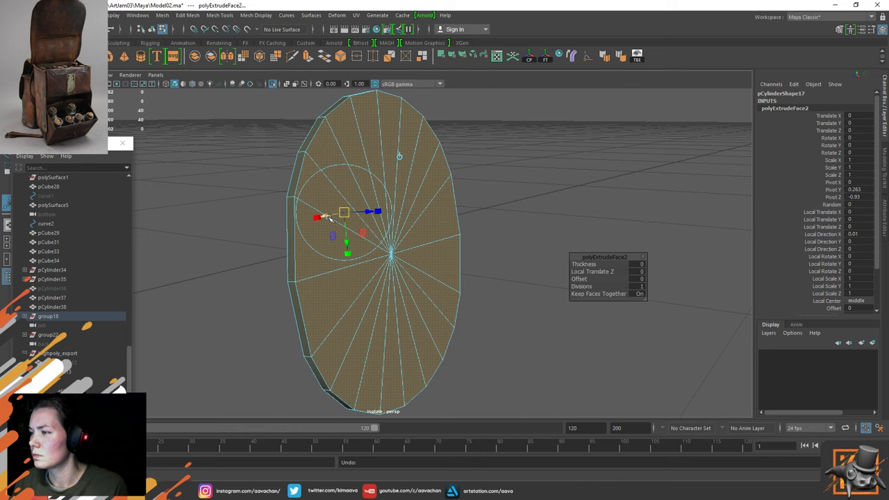
# Scale the extruded front faces slightly inward, and extrude them again with local scale 0.913 in X and 0.935 in Y
pyautogui.keyDown('alt'); pyautogui.moveTo(408, 213); pyautogui.dragTo(324, 250); pyautogui.keyUp('alt')
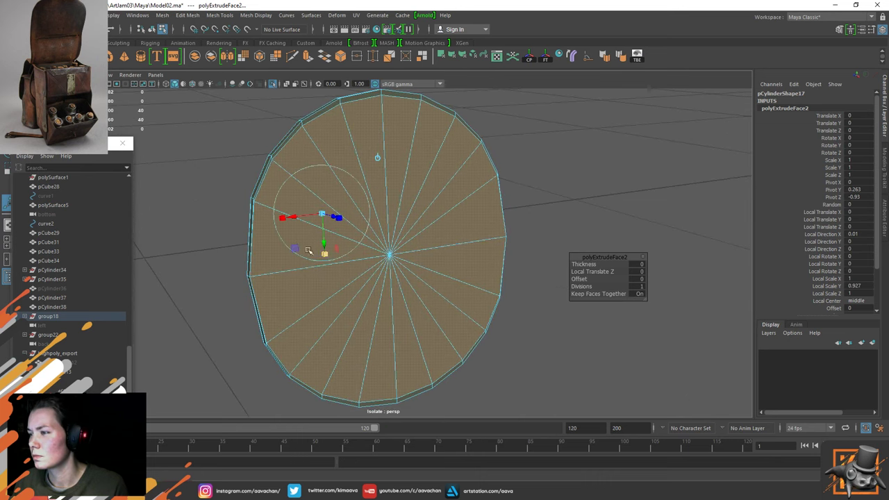
pyautogui.moveTo(288, 215); pyautogui.dragTo(287, 218)
pyautogui.hotkey('ctrl', 'e')
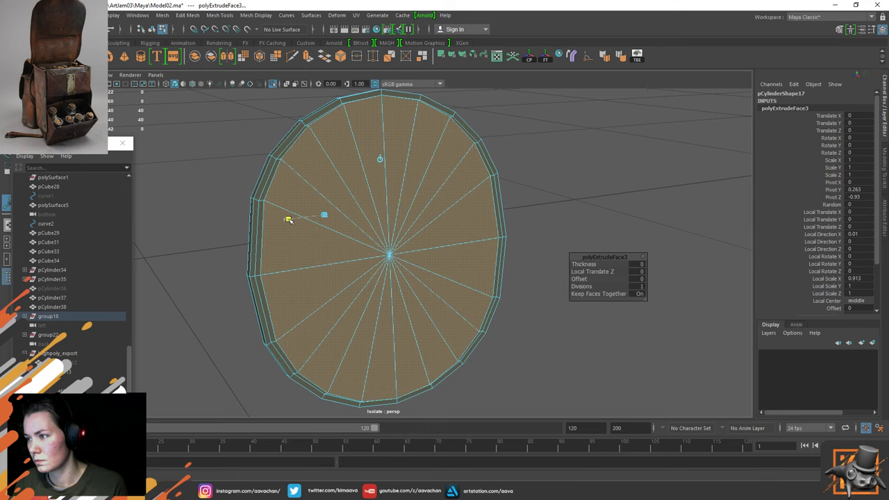
pyautogui.moveTo(318, 256); pyautogui.dragTo(323, 253)
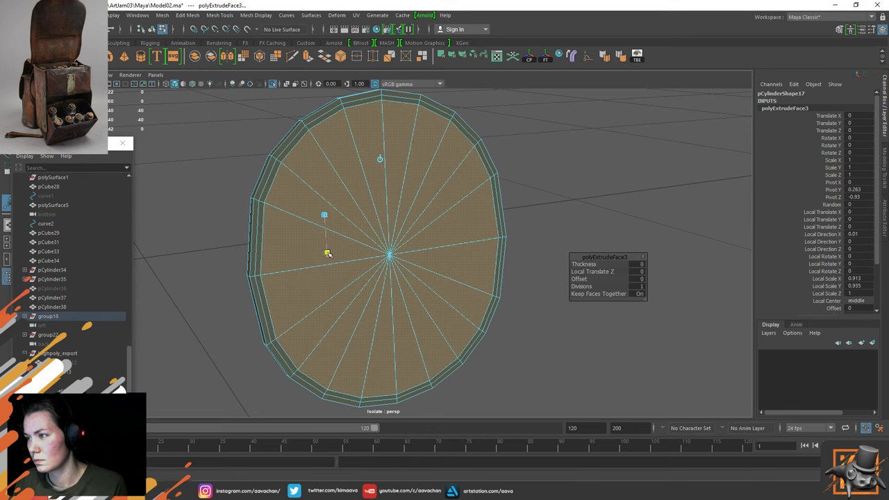
pyautogui.press('w')
pyautogui.press('F8')
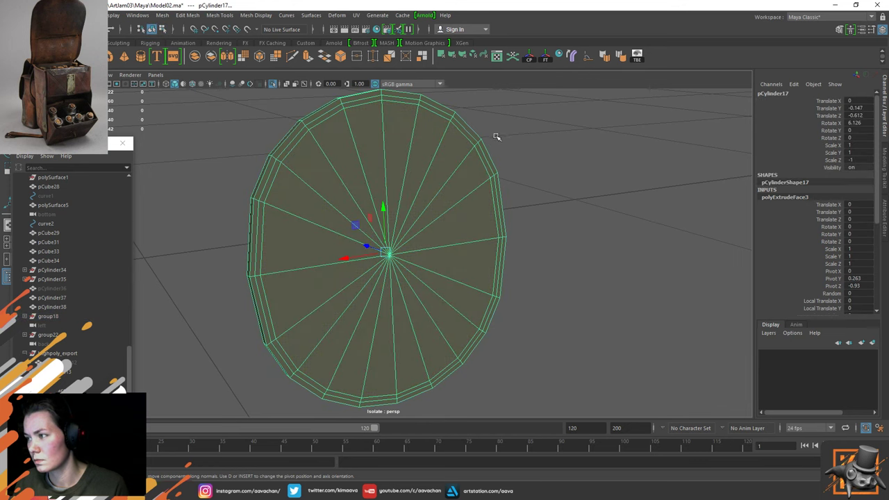
# Display the clasp plate smoothed and end its isolated view to check its rounded rim on the bag
pyautogui.keyDown('alt'); pyautogui.moveTo(421, 230); pyautogui.dragTo(419, 229); pyautogui.keyUp('alt')
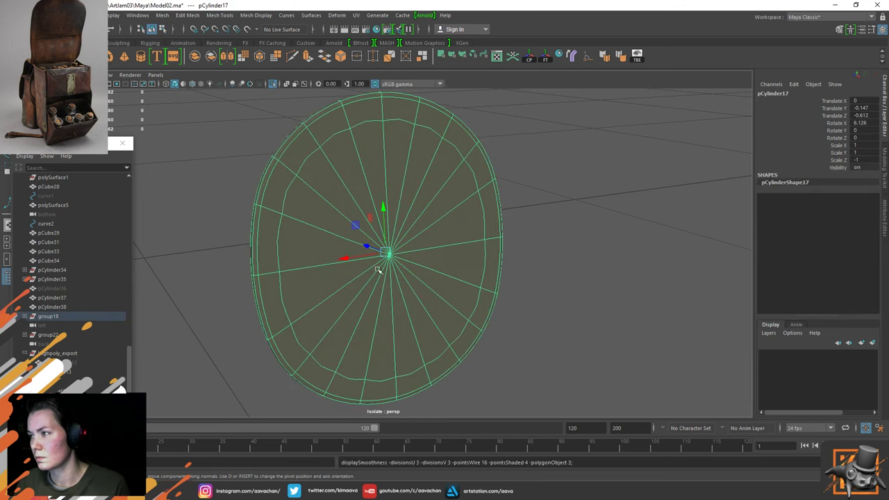
pyautogui.keyDown('alt'); pyautogui.moveTo(379, 270); pyautogui.dragTo(437, 273); pyautogui.keyUp('alt')
pyautogui.press('1')
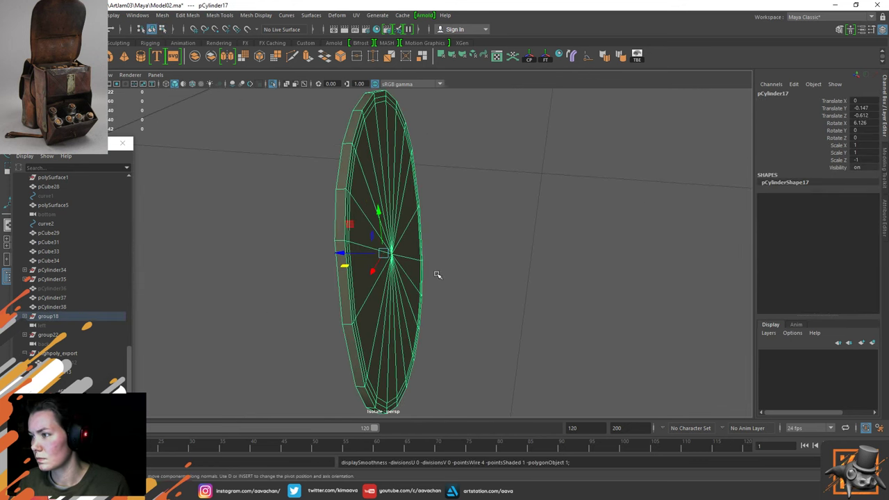
pyautogui.press('3')
pyautogui.hotkey('ctrl', '1')
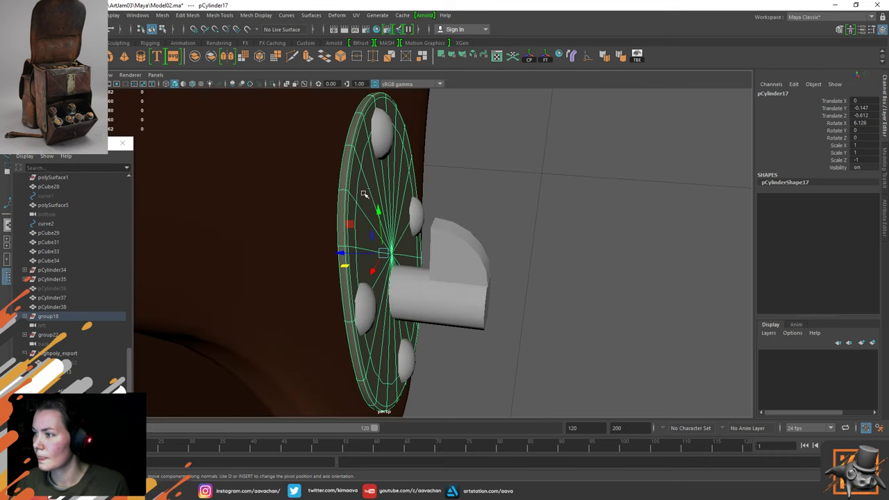
pyautogui.scroll(-5, 365, 197)
pyautogui.keyDown('alt'); pyautogui.moveTo(511, 236); pyautogui.dragTo(264, 232); pyautogui.keyUp('alt')
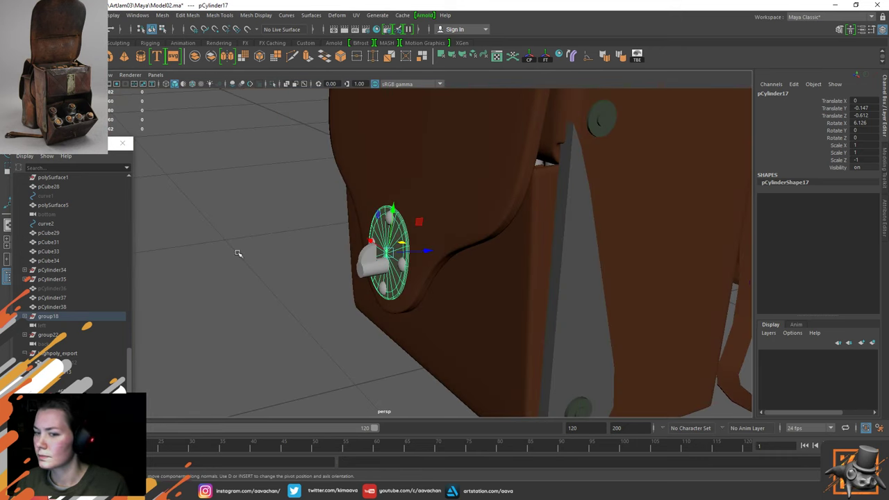
pyautogui.scroll(4, 328, 233)
pyautogui.scroll(5, 337, 243)
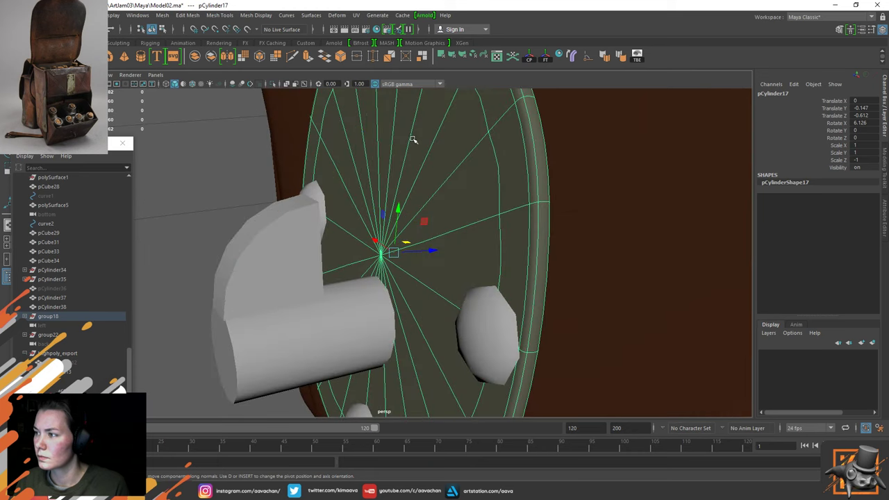
pyautogui.scroll(-4, 337, 243)
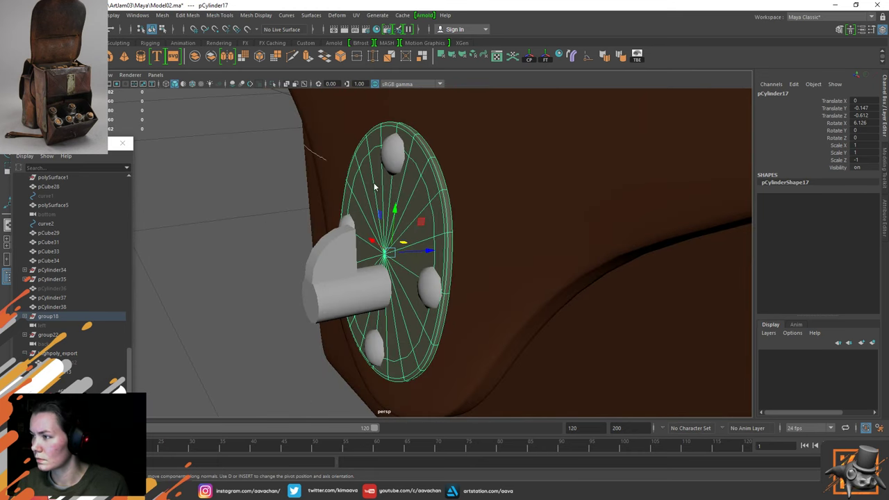
pyautogui.press('e')
pyautogui.press('w')
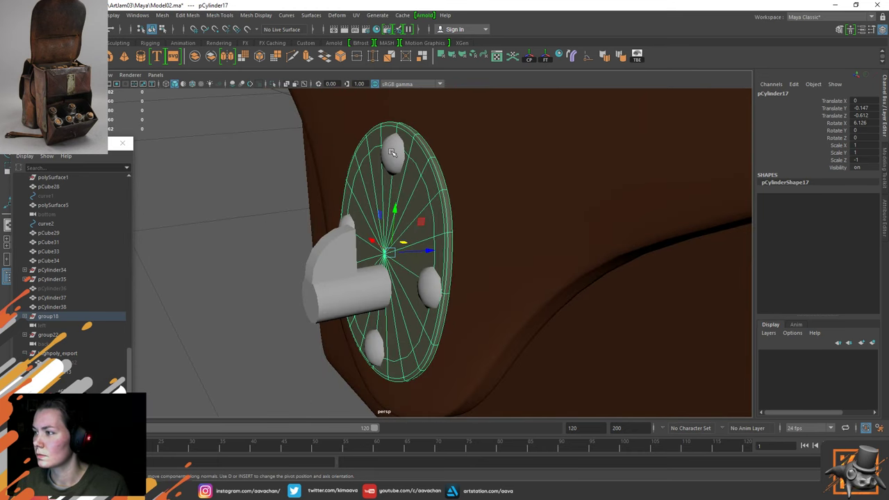
# Display the rivets on the clasp plate smoothed, one after another, and clear the selection
pyautogui.click(393, 153)
pyautogui.press('3')
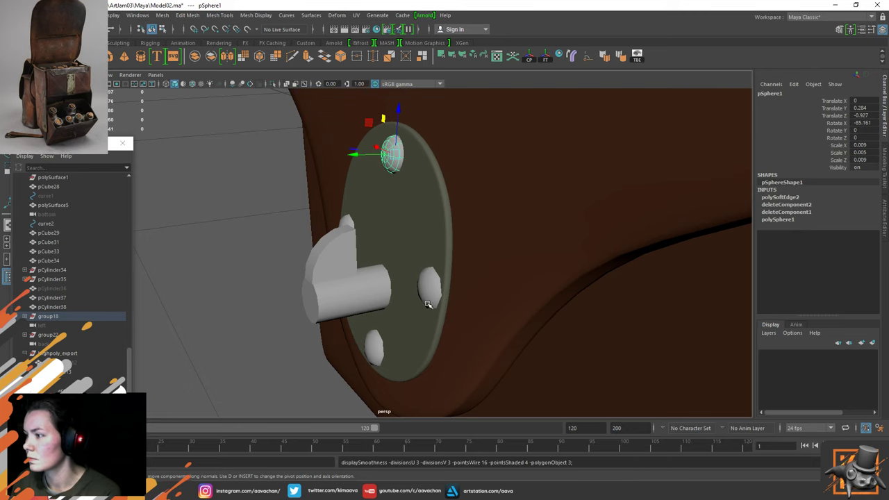
pyautogui.click(428, 301)
pyautogui.press('3')
pyautogui.click(377, 346)
pyautogui.press('3')
pyautogui.keyDown('alt'); pyautogui.moveTo(262, 278); pyautogui.dragTo(364, 271); pyautogui.keyUp('alt')
pyautogui.click(303, 255)
pyautogui.press('3')
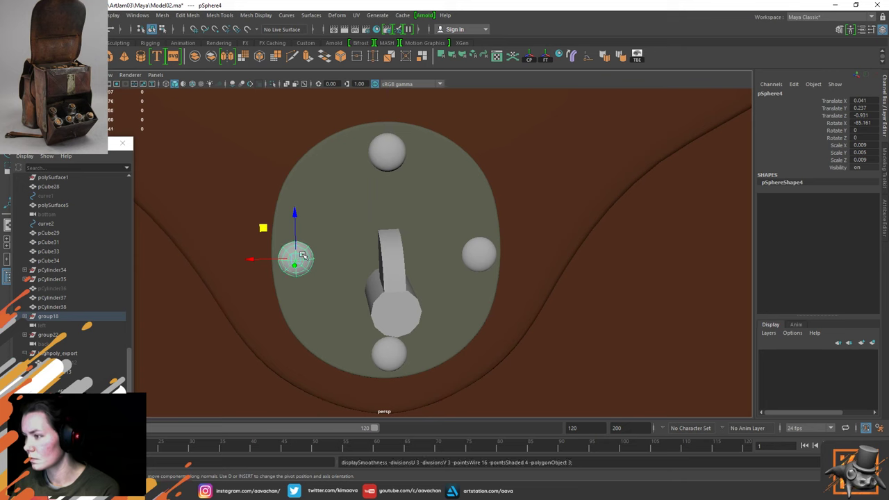
pyautogui.click(389, 286)
pyautogui.keyDown('alt'); pyautogui.moveTo(447, 311); pyautogui.dragTo(300, 306); pyautogui.keyUp('alt')
pyautogui.click(187, 292)
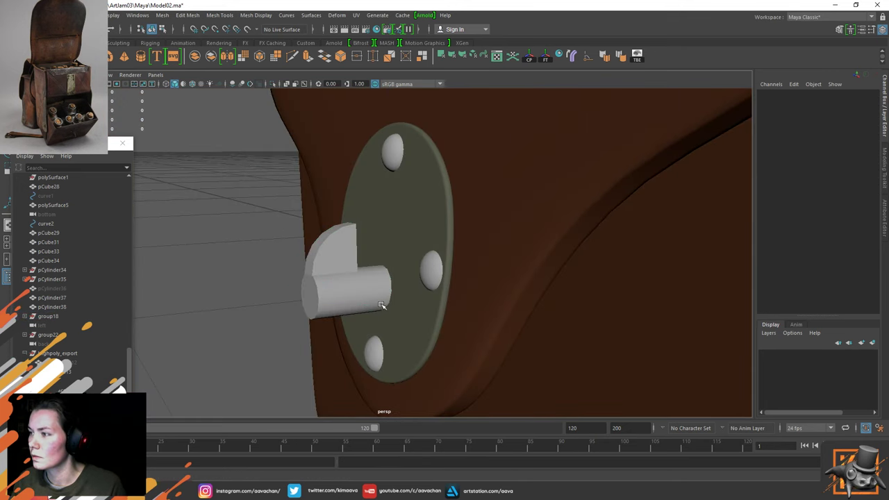
# Examine the front compartment from the side, selecting the grey bracket beside the front box
pyautogui.scroll(-6, 385, 306)
pyautogui.keyDown('alt'); pyautogui.moveTo(395, 280); pyautogui.dragTo(311, 300); pyautogui.keyUp('alt')
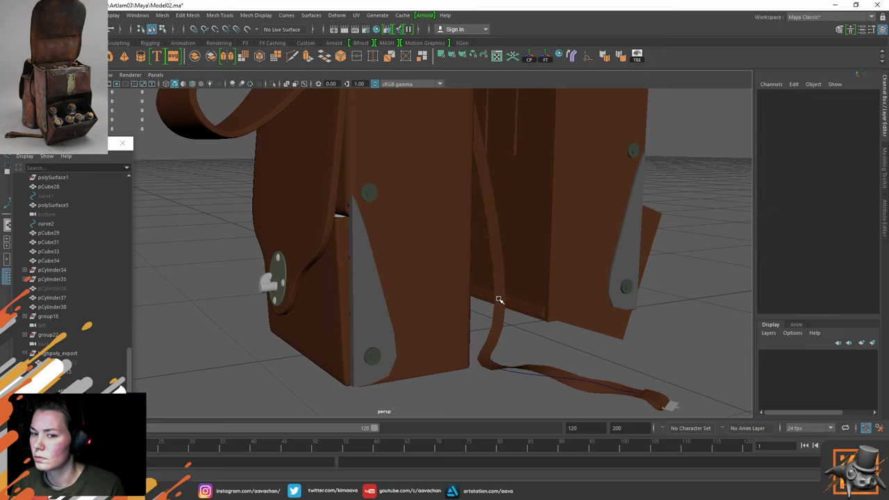
pyautogui.keyDown('alt'); pyautogui.moveTo(389, 257); pyautogui.dragTo(421, 254); pyautogui.keyUp('alt')
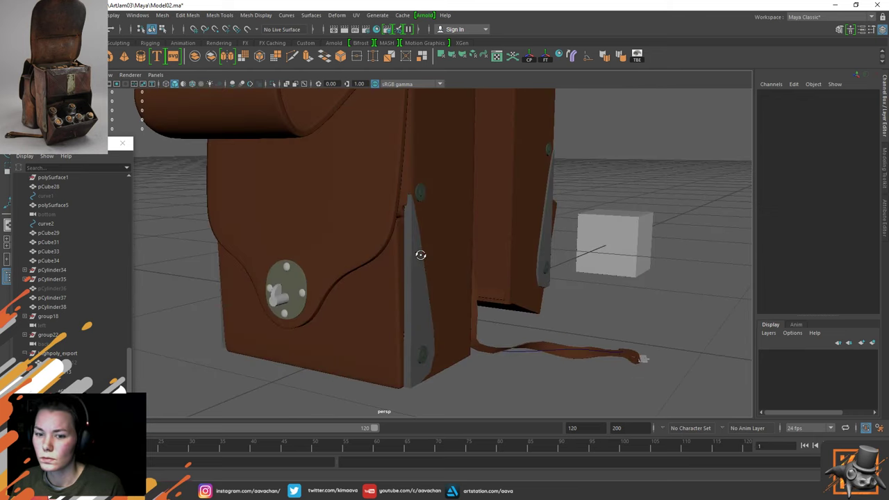
pyautogui.keyDown('alt'); pyautogui.moveTo(420, 254); pyautogui.dragTo(407, 252); pyautogui.keyUp('alt')
pyautogui.click(377, 251)
pyautogui.click(400, 271)
pyautogui.click(396, 300)
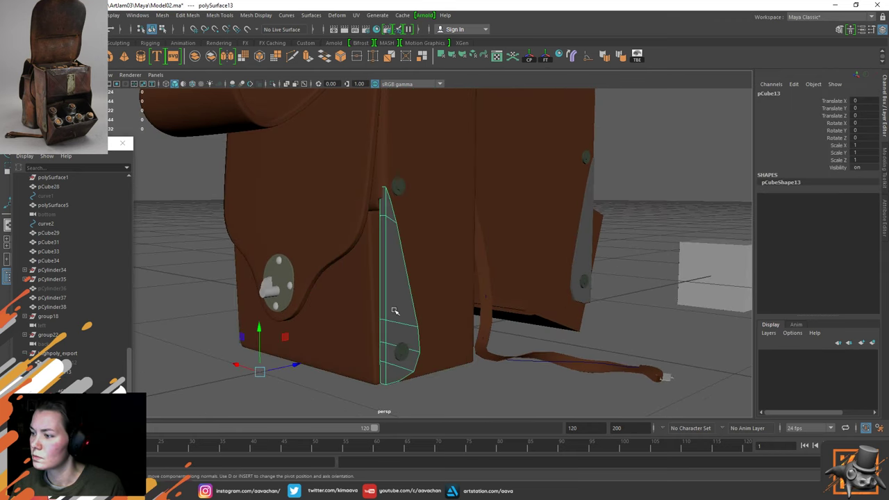
# Scale the U-shaped leather shell around the front compartment to 0.921 in X, and switch to the bottom view
pyautogui.keyDown('alt'); pyautogui.moveTo(395, 308); pyautogui.dragTo(379, 198); pyautogui.keyUp('alt')
pyautogui.click(428, 234)
pyautogui.press('r')
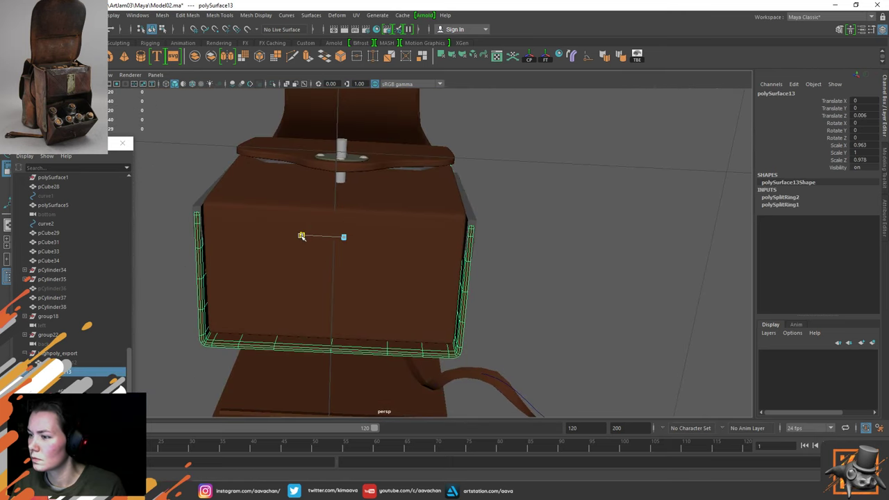
pyautogui.moveTo(301, 234); pyautogui.dragTo(303, 236)
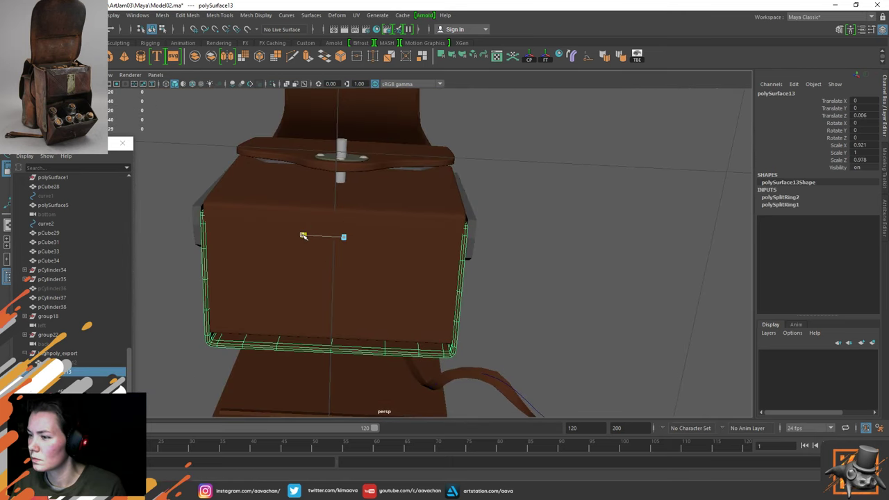
pyautogui.press('space')
pyautogui.moveTo(304, 236); pyautogui.dragTo(347, 248)
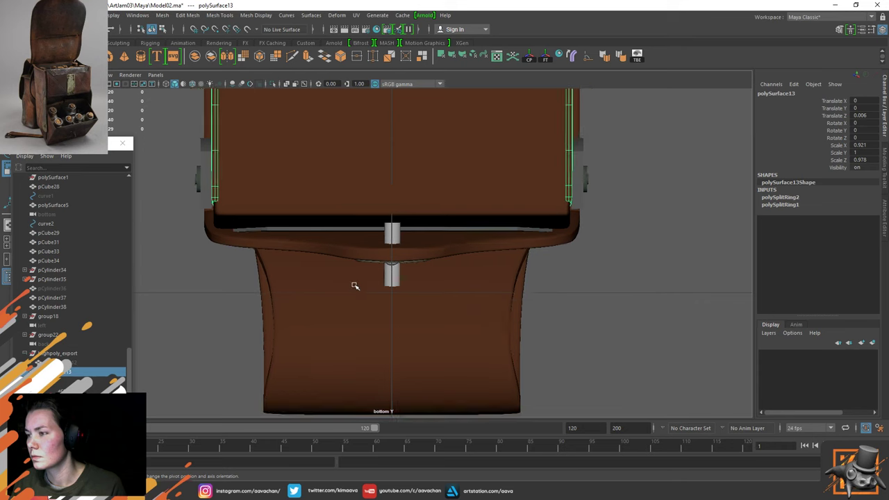
# Undo the last X scaling of the leather shell around the front compartment and scale it to 0.941 in X
pyautogui.keyDown('alt'); pyautogui.moveTo(350, 225); pyautogui.dragTo(341, 299, button='middle'); pyautogui.keyUp('alt')
pyautogui.scroll(3, 345, 278)
pyautogui.moveTo(350, 250); pyautogui.dragTo(353, 249, button='middle')
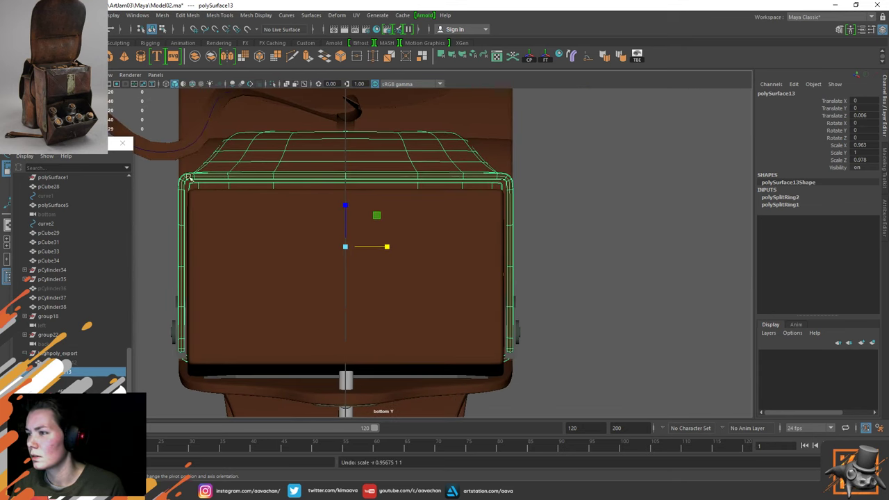
pyautogui.keyDown('alt'); pyautogui.moveTo(183, 174); pyautogui.dragTo(230, 229, button='middle'); pyautogui.keyUp('alt')
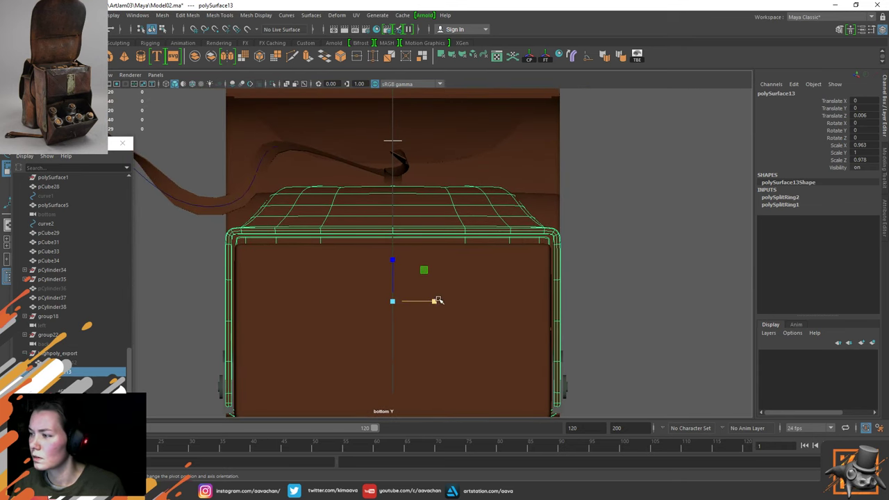
pyautogui.moveTo(433, 302)
pyautogui.mouseDown()
pyautogui.moveTo(425, 301)
pyautogui.moveTo(436, 302)
pyautogui.mouseUp()
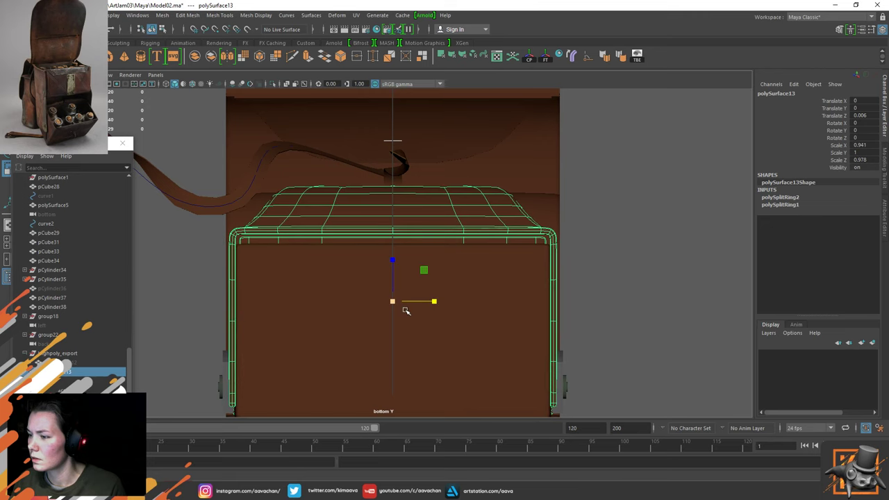
# Scale the leather shell to 0.956 in Z and shift it to -0.008 in Z
pyautogui.keyDown('alt'); pyautogui.moveTo(408, 306); pyautogui.dragTo(415, 248, button='middle'); pyautogui.keyUp('alt')
pyautogui.moveTo(397, 204); pyautogui.dragTo(322, 192)
pyautogui.press('w')
pyautogui.moveTo(400, 308); pyautogui.dragTo(396, 307)
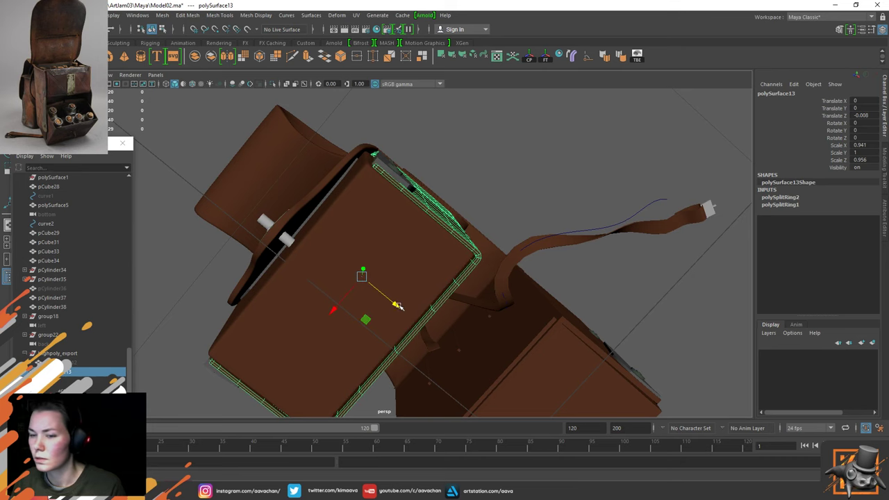
# Examine the fit of the leather shell around the front compartment from the side, below and front, with the selection cleared
pyautogui.keyDown('alt'); pyautogui.moveTo(432, 214); pyautogui.dragTo(395, 280); pyautogui.keyUp('alt')
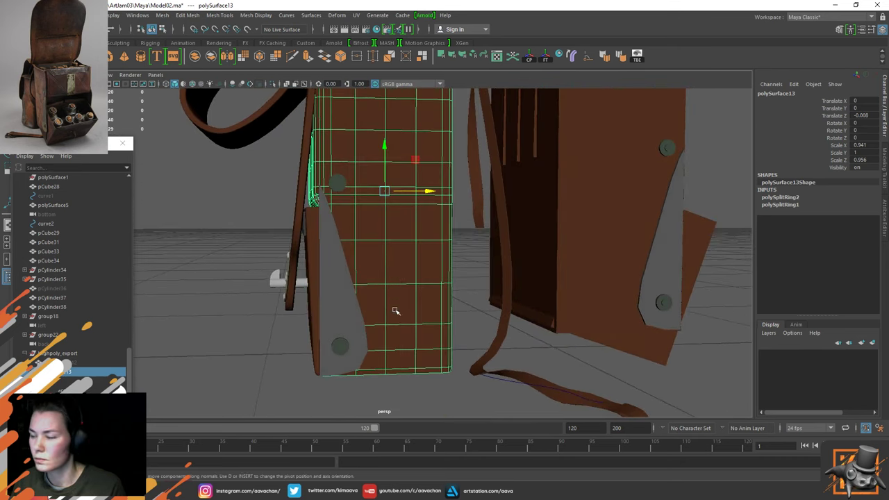
pyautogui.click(429, 192)
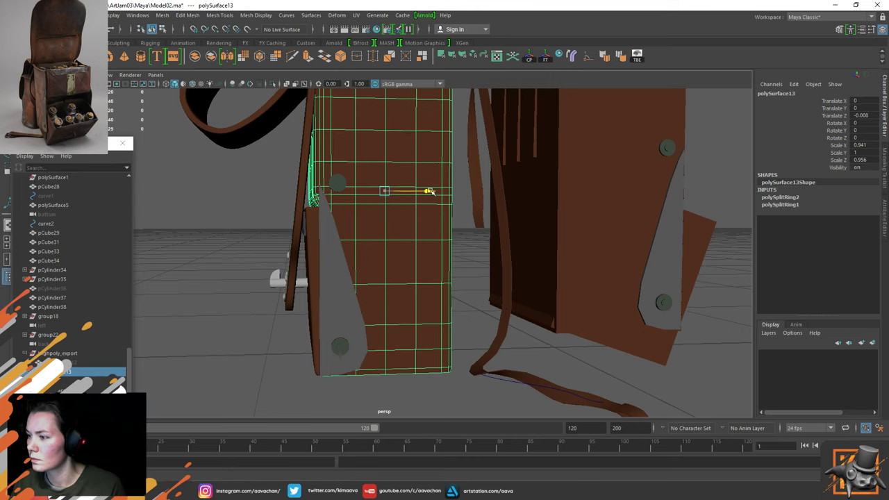
pyautogui.moveTo(426, 190)
pyautogui.keyDown('alt'); pyautogui.mouseDown()
pyautogui.moveTo(433, 204)
pyautogui.moveTo(432, 195)
pyautogui.mouseUp(); pyautogui.keyUp('alt')
pyautogui.click(377, 145)
pyautogui.keyDown('alt'); pyautogui.moveTo(377, 145); pyautogui.dragTo(335, 278); pyautogui.keyUp('alt')
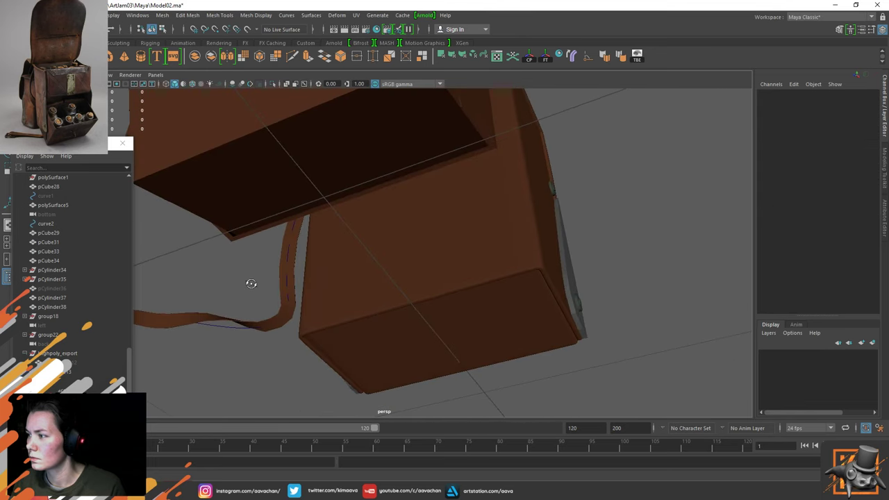
pyautogui.keyDown('alt'); pyautogui.moveTo(251, 283); pyautogui.dragTo(333, 280); pyautogui.keyUp('alt')
pyautogui.click(361, 256)
pyautogui.keyDown('alt'); pyautogui.moveTo(523, 256); pyautogui.dragTo(417, 250); pyautogui.keyUp('alt')
pyautogui.click(527, 278)
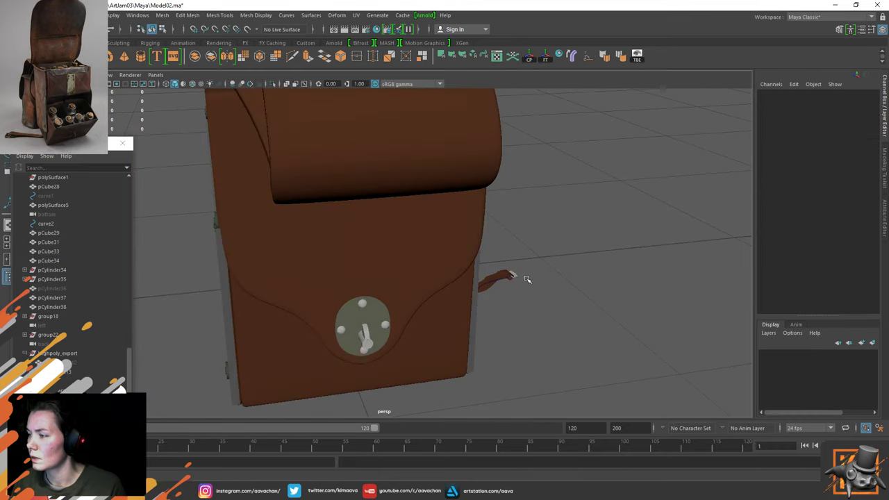
pyautogui.keyDown('alt'); pyautogui.moveTo(527, 279); pyautogui.dragTo(427, 271); pyautogui.keyUp('alt')
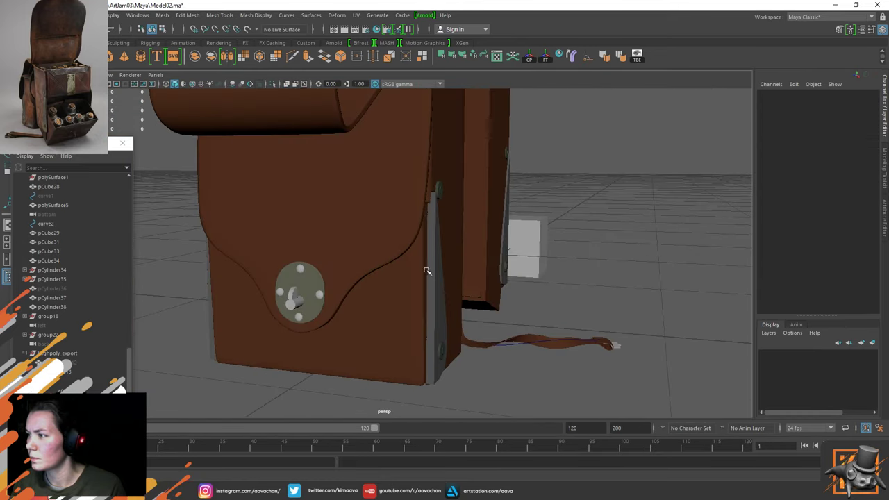
# Center the pivot of the grey side bracket, thin it to 0.7 in X and shift it to 0.008 in X against the shell
pyautogui.click(427, 271)
pyautogui.keyDown('alt'); pyautogui.moveTo(466, 312); pyautogui.dragTo(389, 270); pyautogui.keyUp('alt')
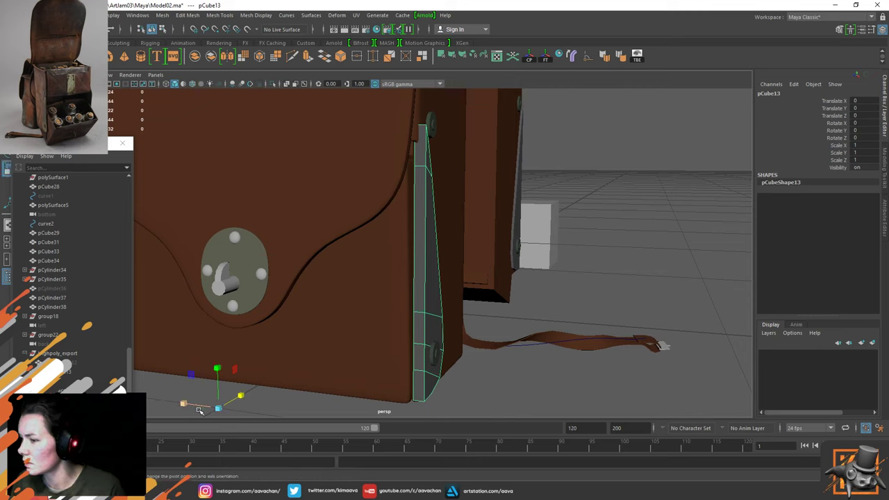
pyautogui.click(529, 59)
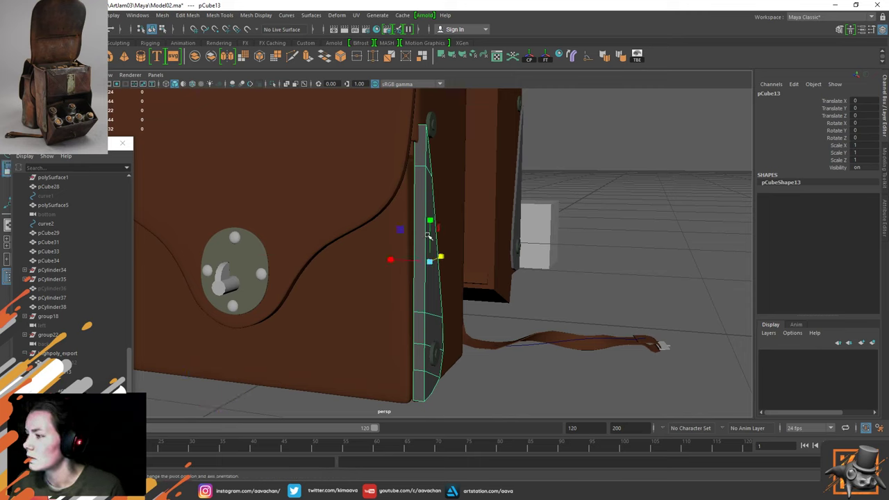
pyautogui.moveTo(392, 261); pyautogui.dragTo(466, 205)
pyautogui.press('w')
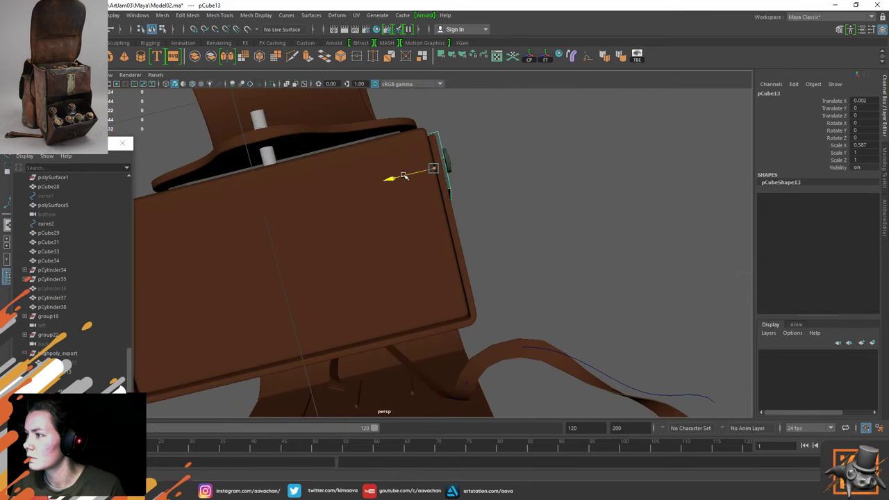
pyautogui.moveTo(403, 175); pyautogui.dragTo(401, 176)
pyautogui.keyDown('alt'); pyautogui.moveTo(513, 147); pyautogui.dragTo(498, 168); pyautogui.keyUp('alt')
pyautogui.press('r')
pyautogui.moveTo(377, 185); pyautogui.dragTo(455, 208)
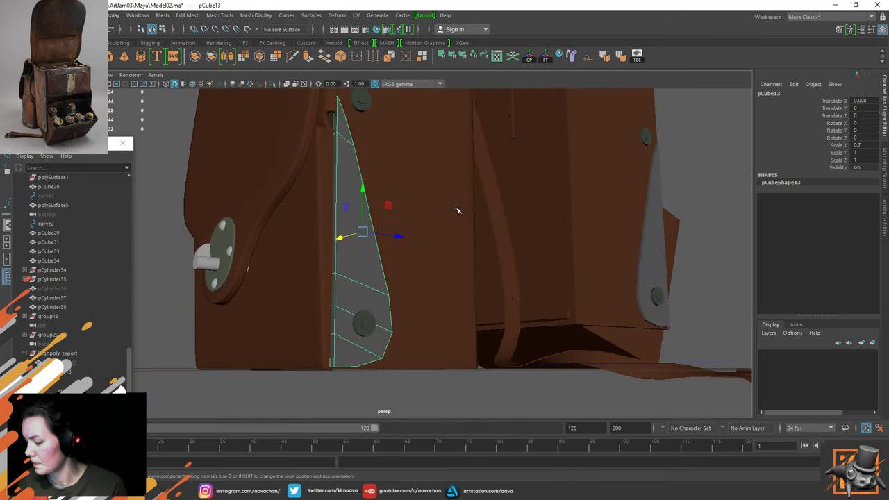
# Isolate the grey side bracket and insert two supporting edge loops along its narrow rim, one close to each long edge
pyautogui.hotkey('ctrl', '1')
pyautogui.keyDown('alt'); pyautogui.moveTo(321, 224); pyautogui.dragTo(341, 254); pyautogui.keyUp('alt')
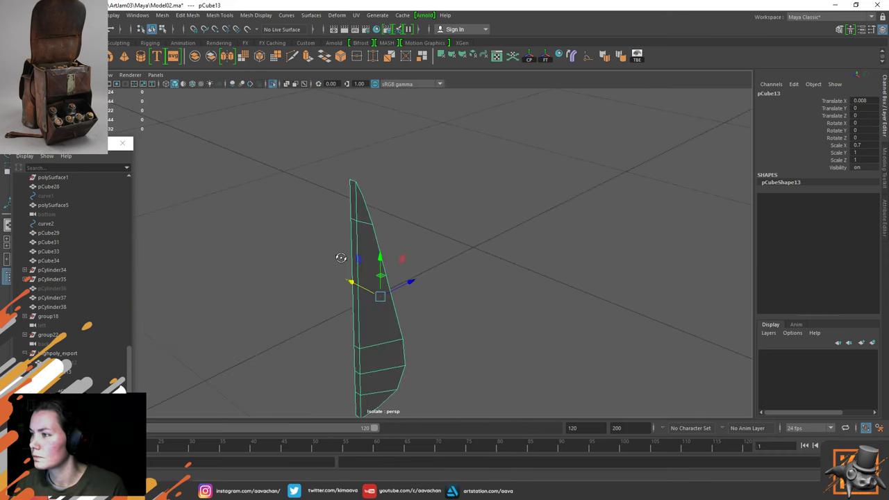
pyautogui.keyDown('shift'); pyautogui.moveTo(337, 218); pyautogui.dragTo(340, 198, button='right'); pyautogui.keyUp('shift')
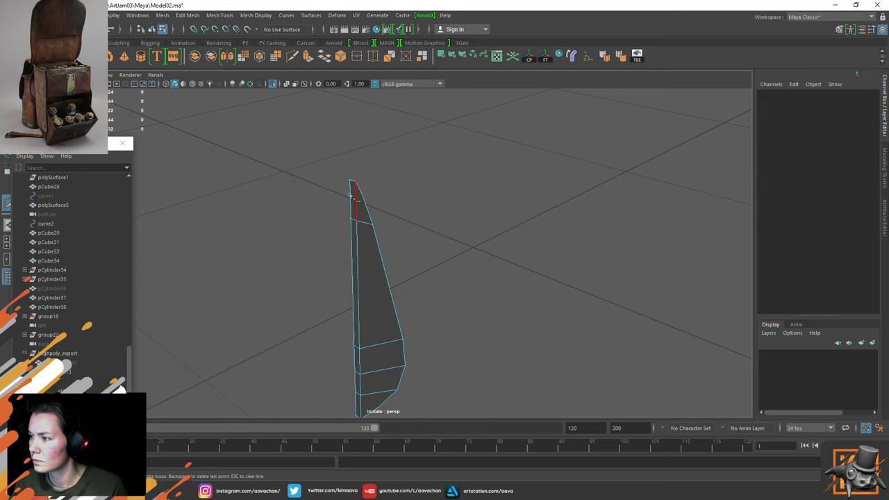
pyautogui.moveTo(352, 195)
pyautogui.keyDown('alt'); pyautogui.mouseDown()
pyautogui.moveTo(389, 232)
pyautogui.moveTo(368, 193)
pyautogui.mouseUp(); pyautogui.keyUp('alt')
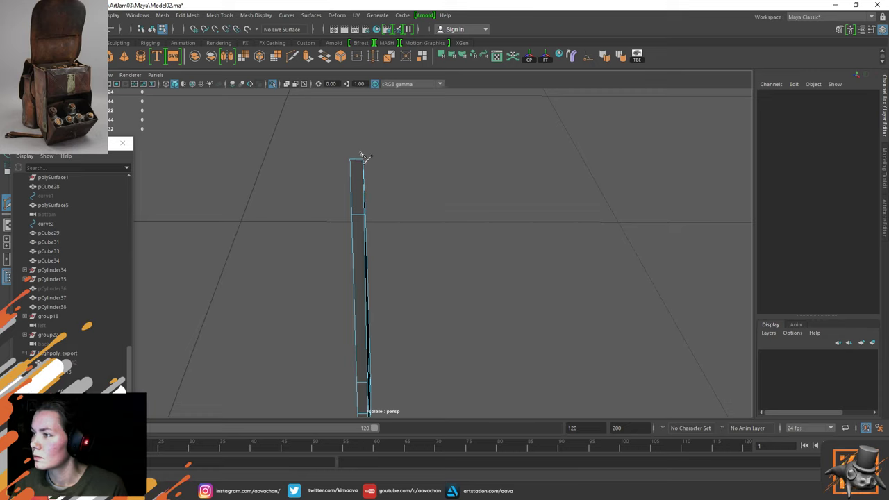
pyautogui.keyDown('ctrl'); pyautogui.click(360, 159); pyautogui.keyUp('ctrl')
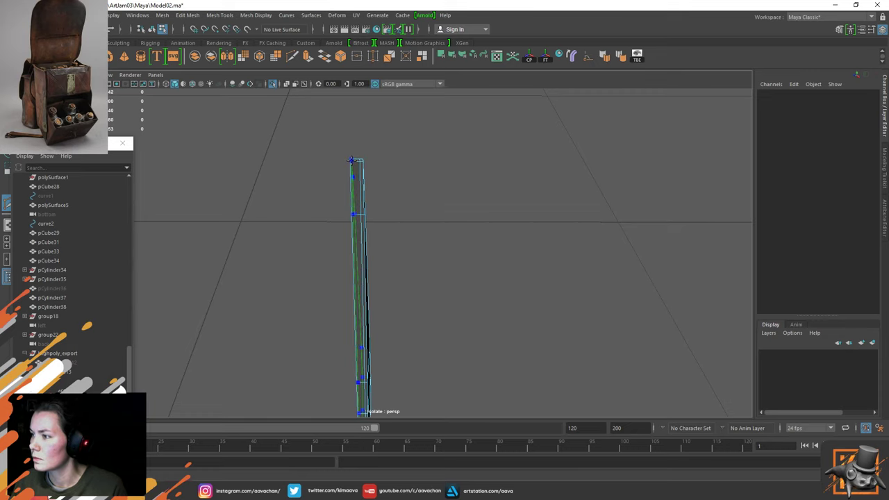
pyautogui.press('q')
pyautogui.rightClick(353, 170)
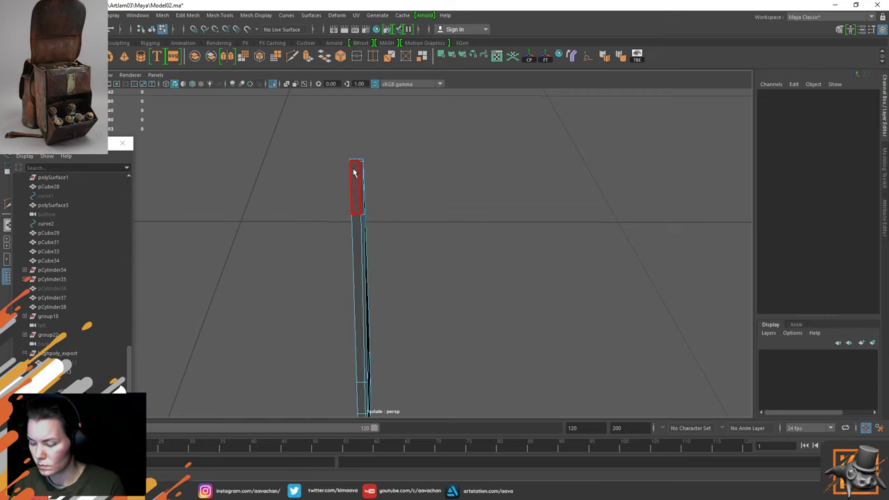
pyautogui.press('g')
pyautogui.keyDown('ctrl'); pyautogui.click(353, 161); pyautogui.keyUp('ctrl')
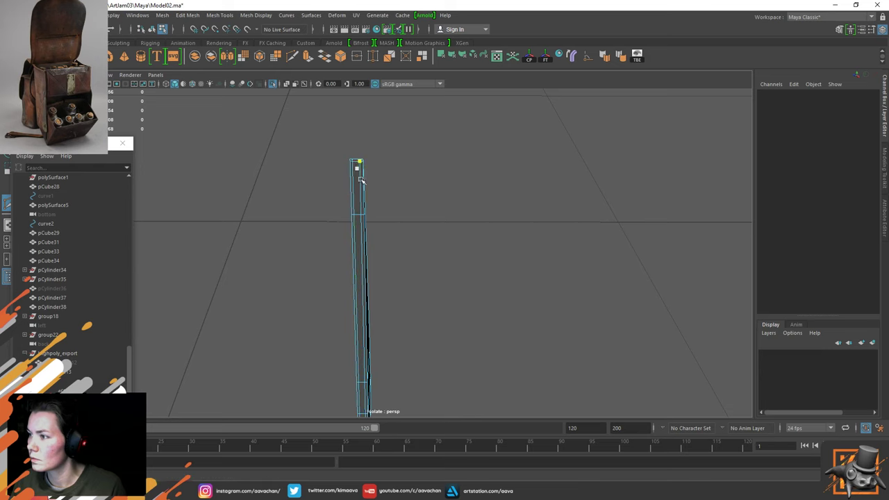
# Display the bracket smoothed outside the isolated view and examine its rounded outline against the front compartment's side
pyautogui.press('w')
pyautogui.moveTo(361, 180); pyautogui.dragTo(424, 152, button='right')
pyautogui.press('3')
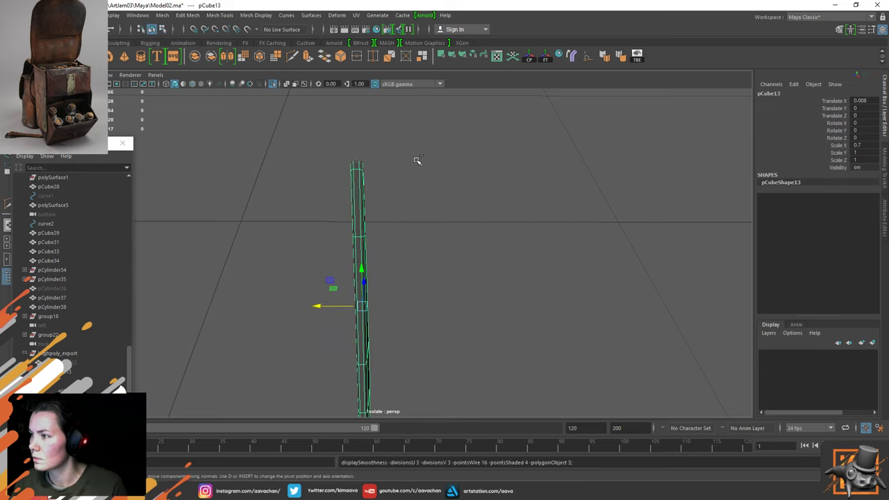
pyautogui.hotkey('ctrl', '1')
pyautogui.scroll(-5, 435, 206)
pyautogui.keyDown('alt'); pyautogui.moveTo(435, 206); pyautogui.dragTo(343, 202); pyautogui.keyUp('alt')
pyautogui.click(238, 257)
pyautogui.scroll(4, 297, 288)
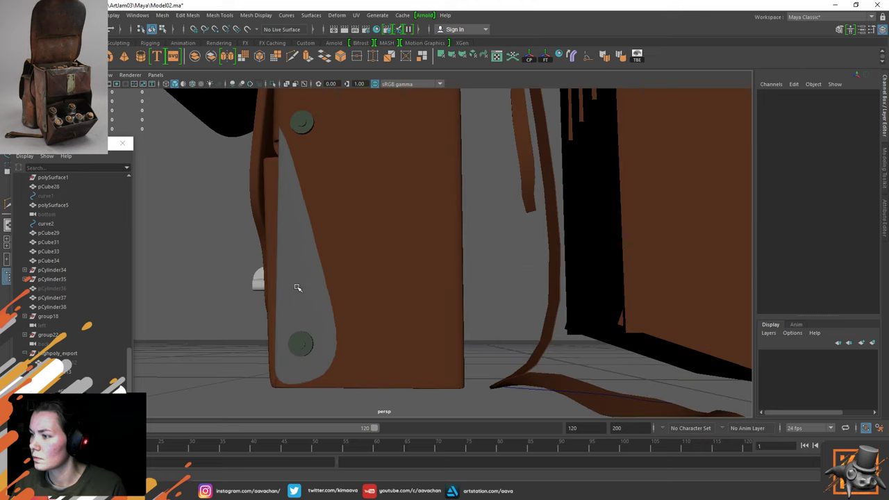
pyautogui.keyDown('alt'); pyautogui.moveTo(297, 287); pyautogui.dragTo(405, 276); pyautogui.keyUp('alt')
pyautogui.click(356, 228)
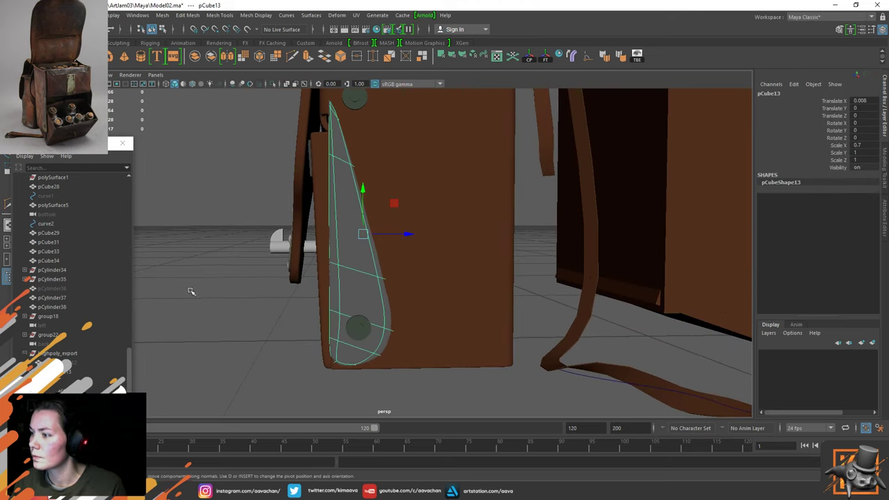
pyautogui.click(225, 323)
pyautogui.click(366, 292)
# Return the grey bracket to its unsmoothed display and isolate it again
pyautogui.press('1')
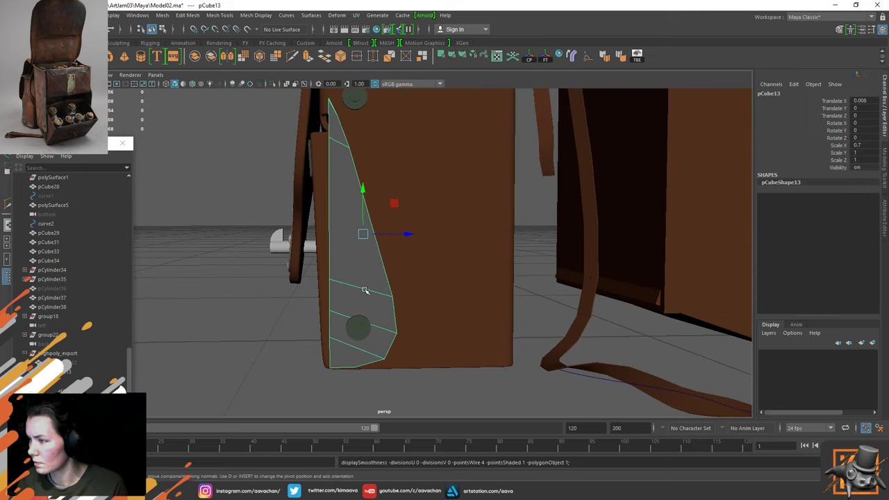
pyautogui.keyDown('alt'); pyautogui.moveTo(391, 330); pyautogui.dragTo(364, 238); pyautogui.keyUp('alt')
pyautogui.hotkey('ctrl', '1')
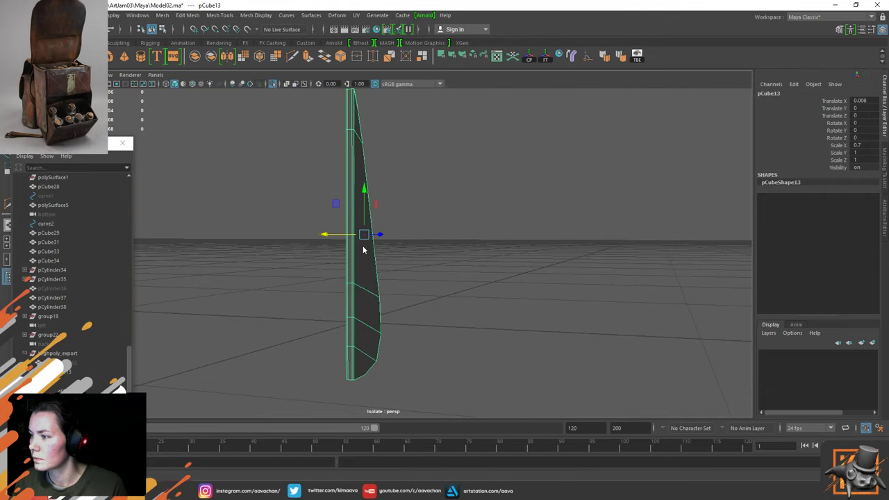
pyautogui.hotkey('ctrl', 'a')
pyautogui.click(885, 106)
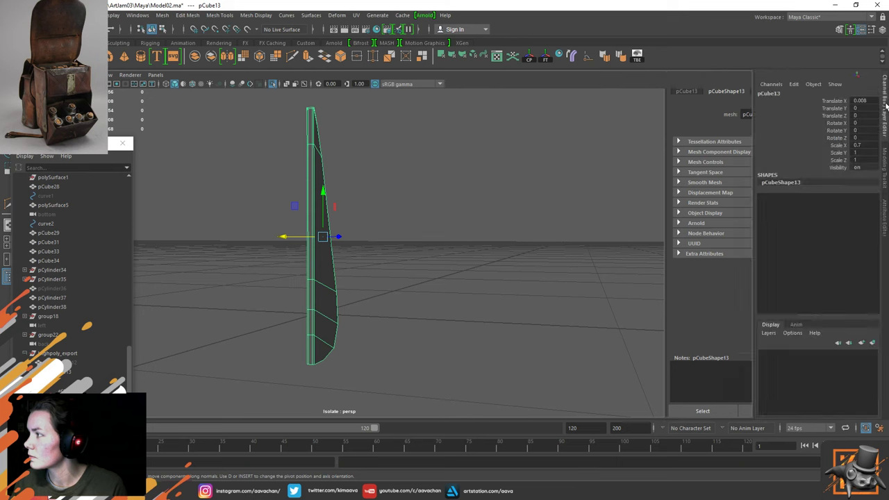
# Extrude the five outer side faces of the bracket and scale them inward to local 0.869, 0.799 and 0.868
pyautogui.moveTo(365, 225); pyautogui.dragTo(361, 246, button='right')
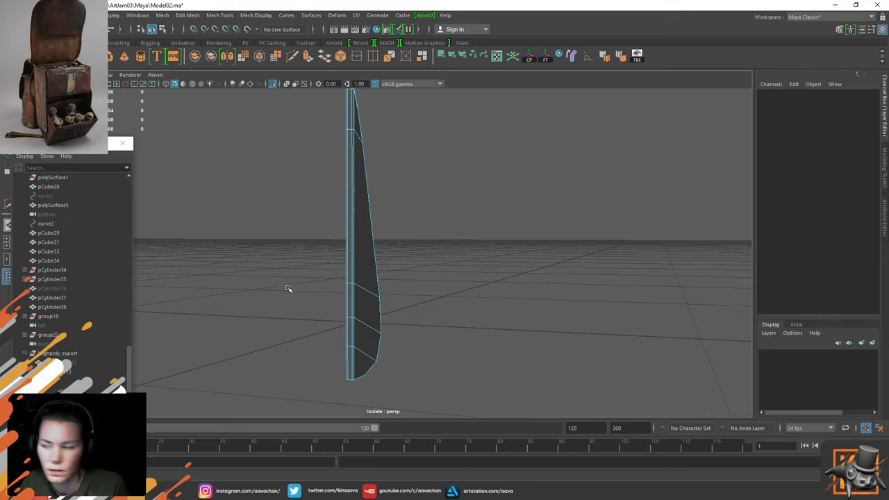
pyautogui.keyDown('alt'); pyautogui.moveTo(430, 258); pyautogui.dragTo(381, 262); pyautogui.keyUp('alt')
pyautogui.click(354, 351)
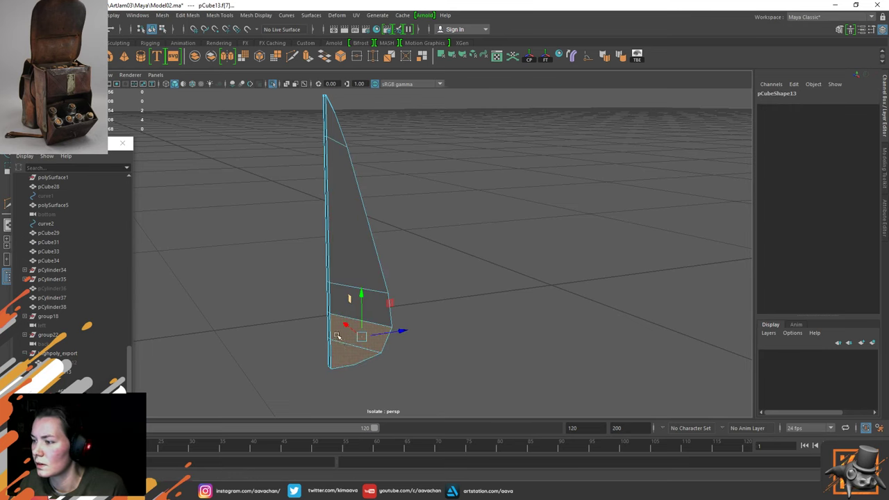
pyautogui.keyDown('shift'); pyautogui.click(348, 300); pyautogui.keyUp('shift')
pyautogui.keyDown('shift'); pyautogui.click(349, 214); pyautogui.keyUp('shift')
pyautogui.keyDown('shift'); pyautogui.click(339, 132); pyautogui.keyUp('shift')
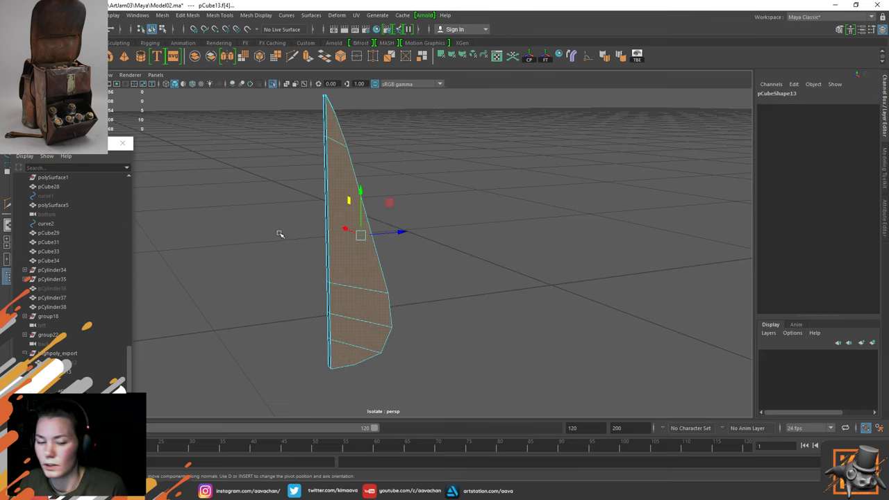
pyautogui.keyDown('alt'); pyautogui.moveTo(278, 234); pyautogui.dragTo(333, 248); pyautogui.keyUp('alt')
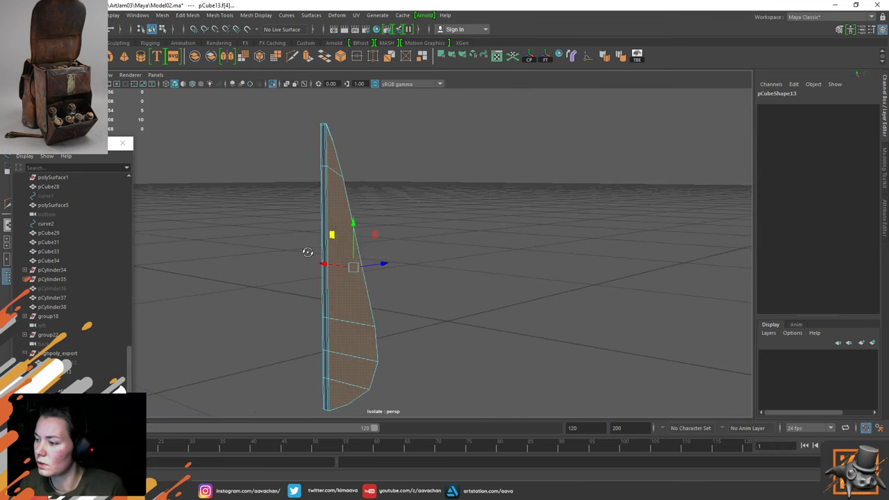
pyautogui.keyDown('shift'); pyautogui.moveTo(334, 234); pyautogui.dragTo(332, 247, button='right'); pyautogui.keyUp('shift')
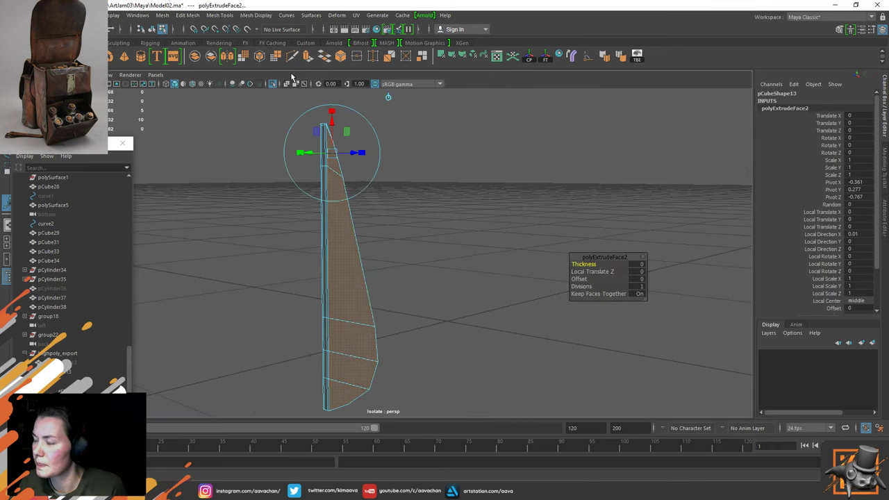
pyautogui.moveTo(333, 116); pyautogui.dragTo(333, 116)
pyautogui.moveTo(360, 152); pyautogui.dragTo(358, 153)
pyautogui.moveTo(302, 153); pyautogui.dragTo(305, 150)
# Refine the inset faces' scale in Y and Z for an even supporting border along the bracket's outline
pyautogui.keyDown('alt'); pyautogui.moveTo(401, 150); pyautogui.dragTo(358, 157); pyautogui.keyUp('alt')
pyautogui.keyDown('alt'); pyautogui.moveTo(358, 157); pyautogui.dragTo(419, 195, button='middle'); pyautogui.keyUp('alt')
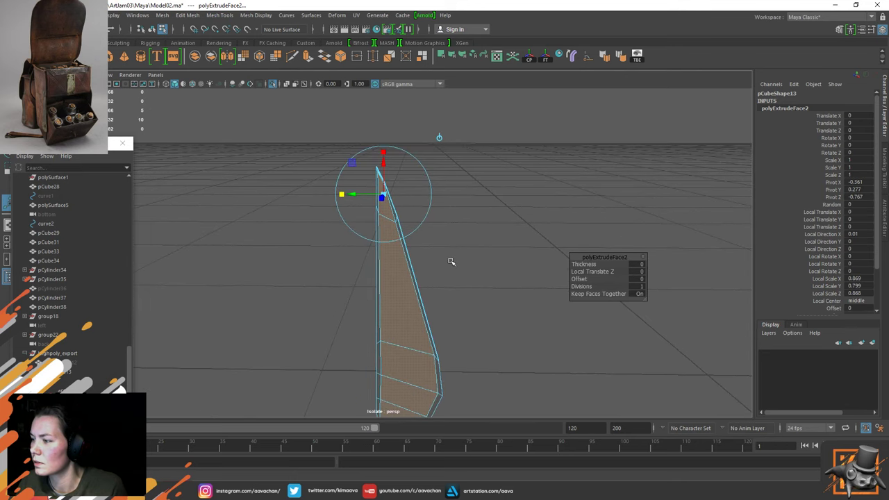
pyautogui.scroll(3, 449, 259)
pyautogui.press('w')
pyautogui.moveTo(421, 286); pyautogui.dragTo(407, 242)
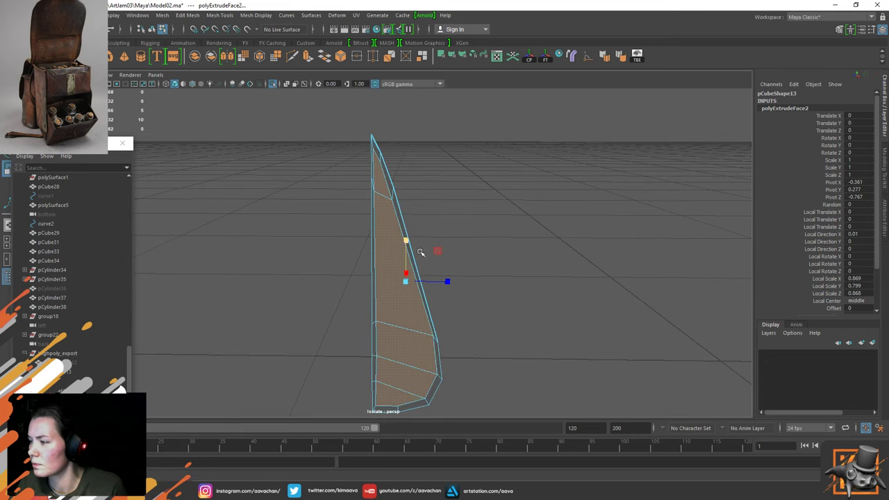
pyautogui.moveTo(448, 281); pyautogui.dragTo(447, 281)
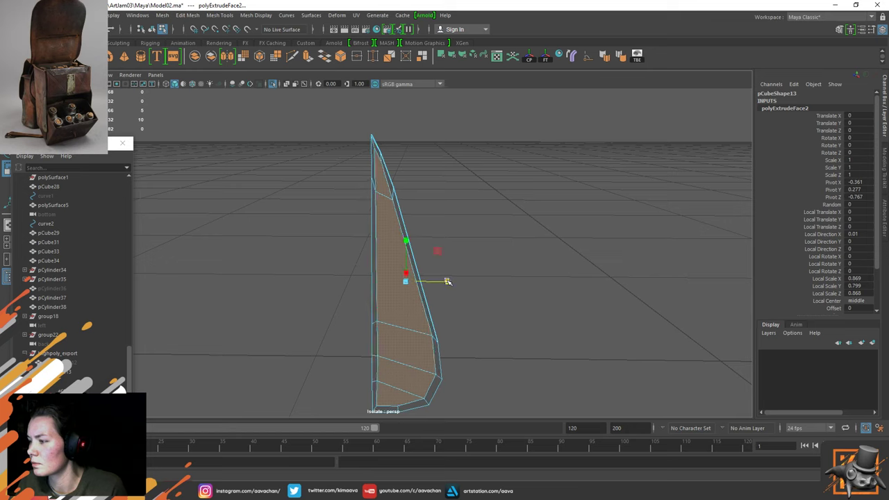
# Return the bracket to object mode and display it smoothed
pyautogui.rightClick(372, 212)
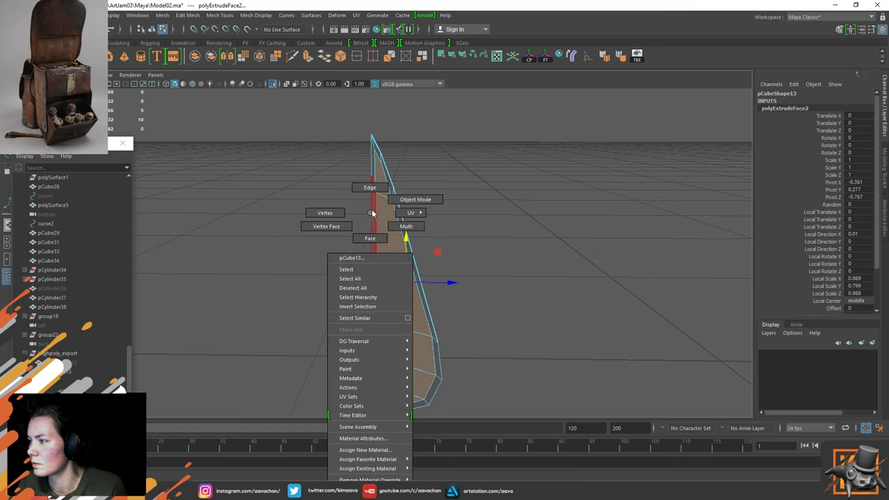
pyautogui.click(415, 200)
pyautogui.click(407, 278)
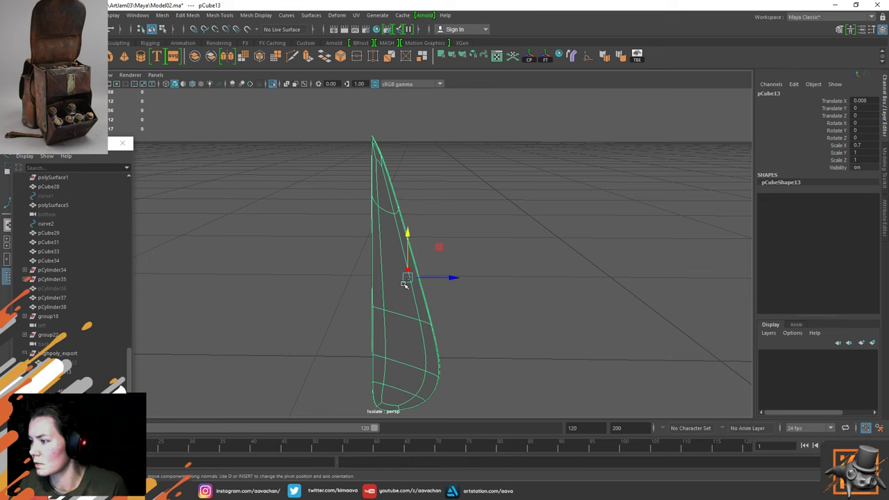
# Bring the rest of the bag back into view and return the closed compartment's grey bracket to its unsmoothed display
pyautogui.hotkey('ctrl', '1')
pyautogui.click(288, 323)
pyautogui.keyDown('alt'); pyautogui.moveTo(324, 297); pyautogui.dragTo(347, 292); pyautogui.keyUp('alt')
pyautogui.keyDown('alt'); pyautogui.moveTo(401, 360); pyautogui.dragTo(403, 303, button='middle'); pyautogui.keyUp('alt')
pyautogui.scroll(6, 403, 303)
pyautogui.click(381, 329)
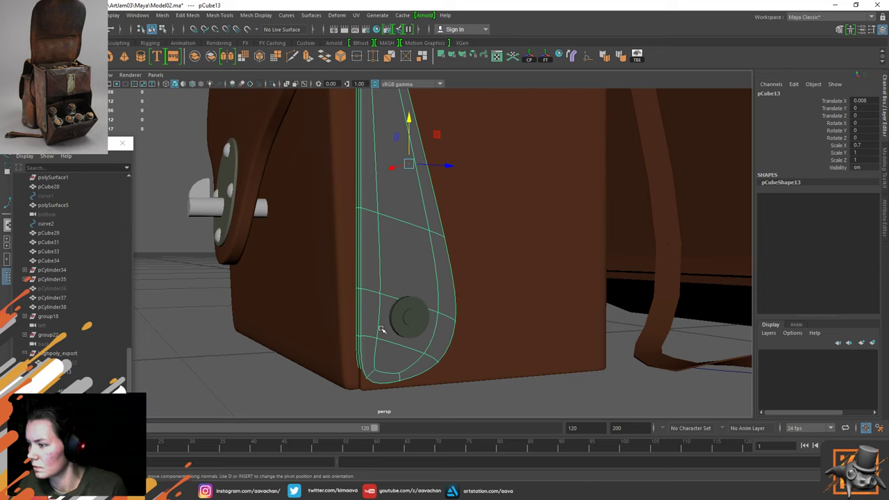
pyautogui.press('1')
# Cut a supporting edge at the bracket's lower corner with Multi-Cut, return to object mode and display the bracket smoothed
pyautogui.keyDown('alt'); pyautogui.moveTo(381, 331); pyautogui.dragTo(357, 350); pyautogui.keyUp('alt')
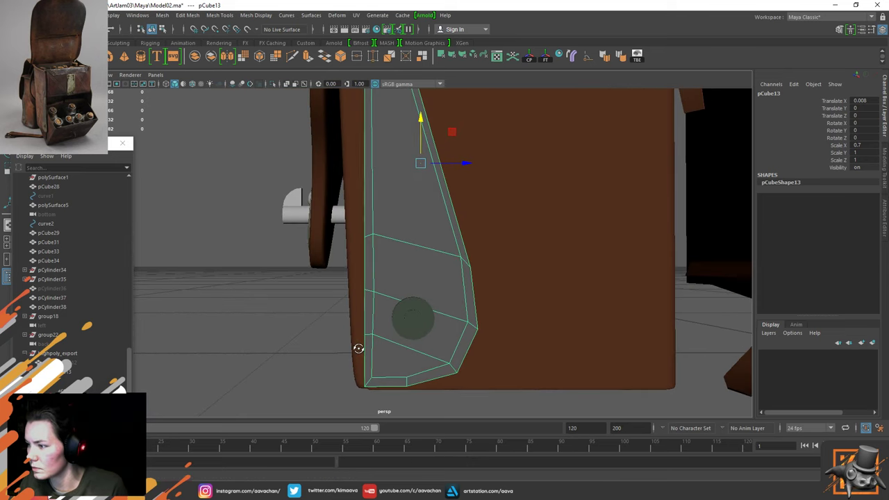
pyautogui.keyDown('alt'); pyautogui.moveTo(379, 344); pyautogui.dragTo(363, 262, button='middle'); pyautogui.keyUp('alt')
pyautogui.scroll(3, 363, 262)
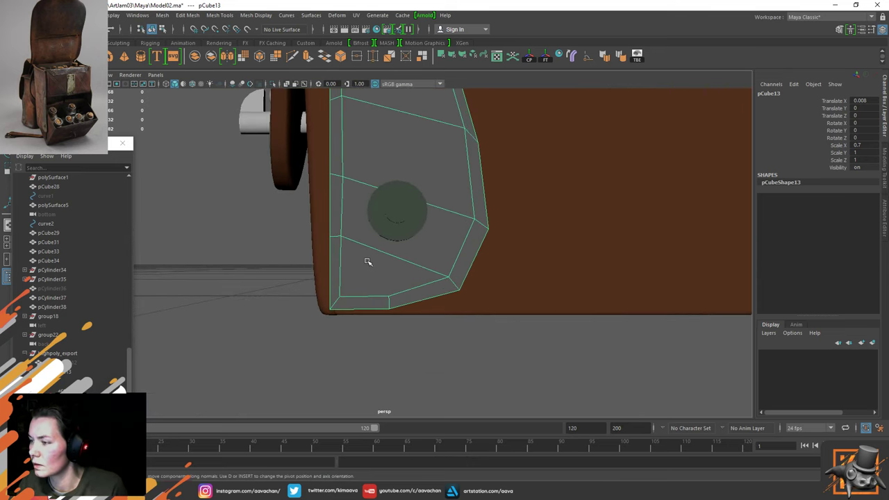
pyautogui.keyDown('shift'); pyautogui.rightClick(368, 261); pyautogui.keyUp('shift')
pyautogui.click(316, 260)
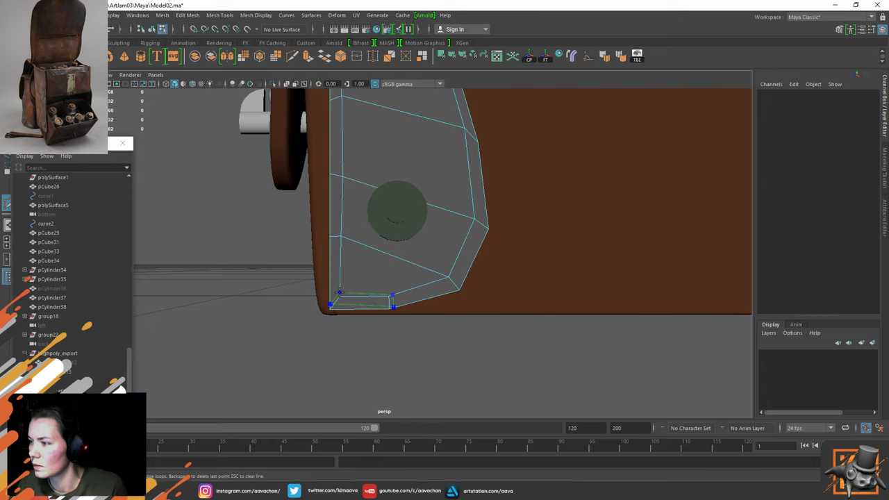
pyautogui.moveTo(341, 251); pyautogui.dragTo(414, 184, button='right')
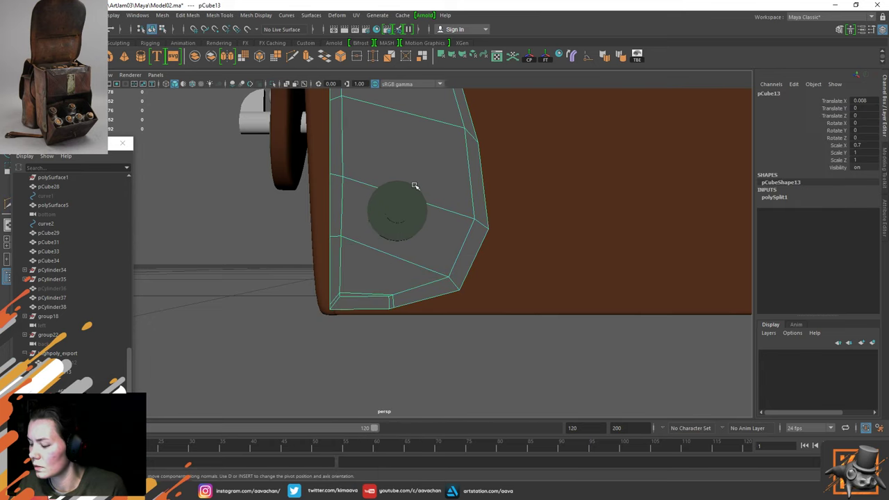
pyautogui.press('3')
pyautogui.click(212, 288)
pyautogui.scroll(-3, 337, 292)
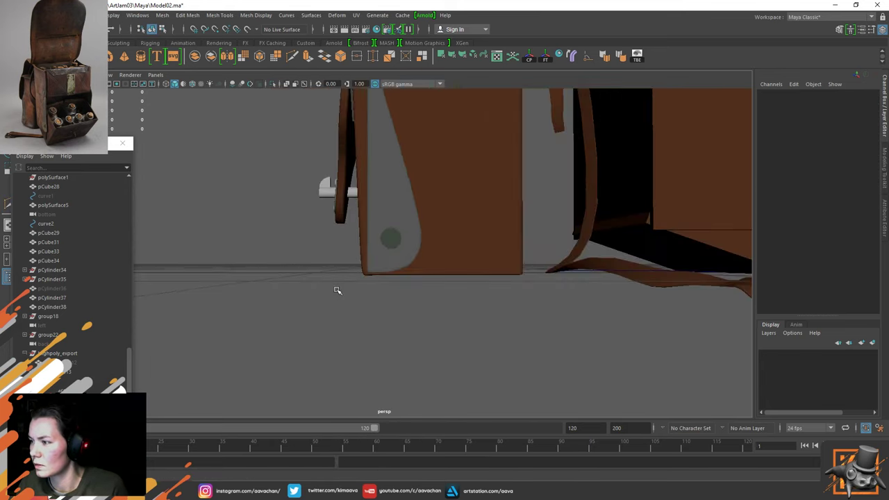
# Save the scene with both compartments in view
pyautogui.moveTo(308, 275)
pyautogui.keyDown('alt'); pyautogui.mouseDown()
pyautogui.moveTo(353, 282)
pyautogui.moveTo(308, 276)
pyautogui.mouseUp(); pyautogui.keyUp('alt')
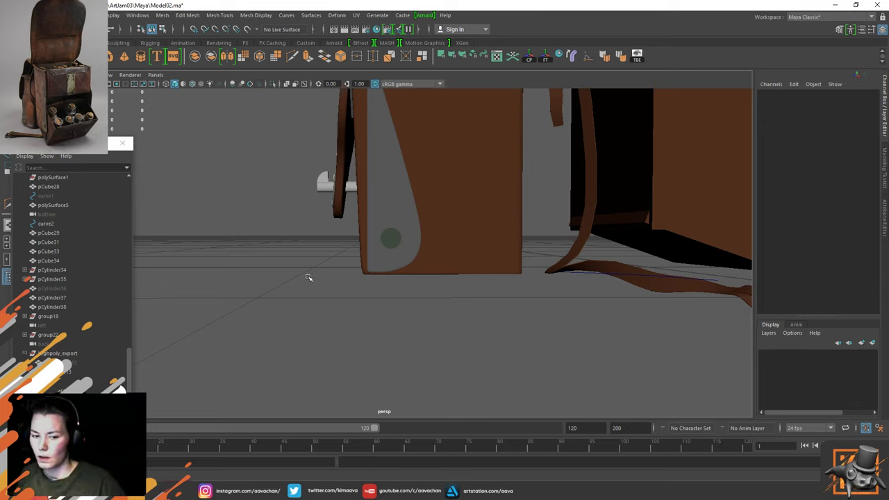
pyautogui.scroll(-4, 375, 295)
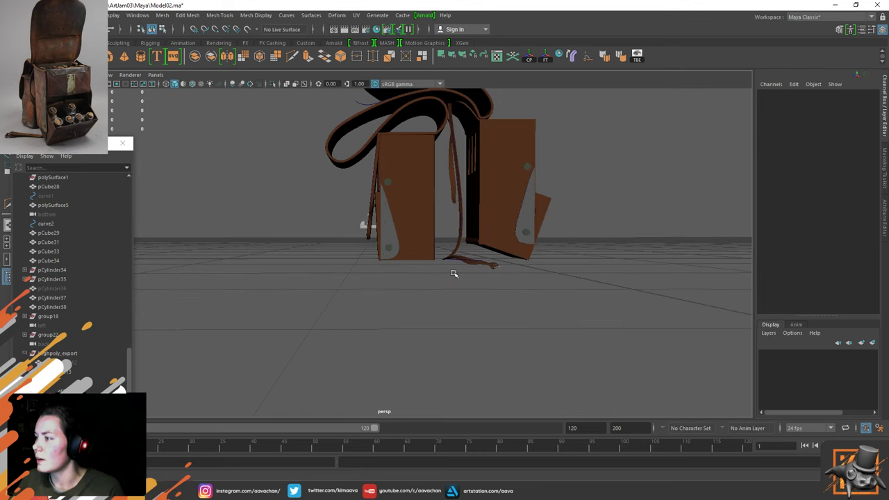
pyautogui.keyDown('alt'); pyautogui.moveTo(472, 199); pyautogui.dragTo(437, 236); pyautogui.keyUp('alt')
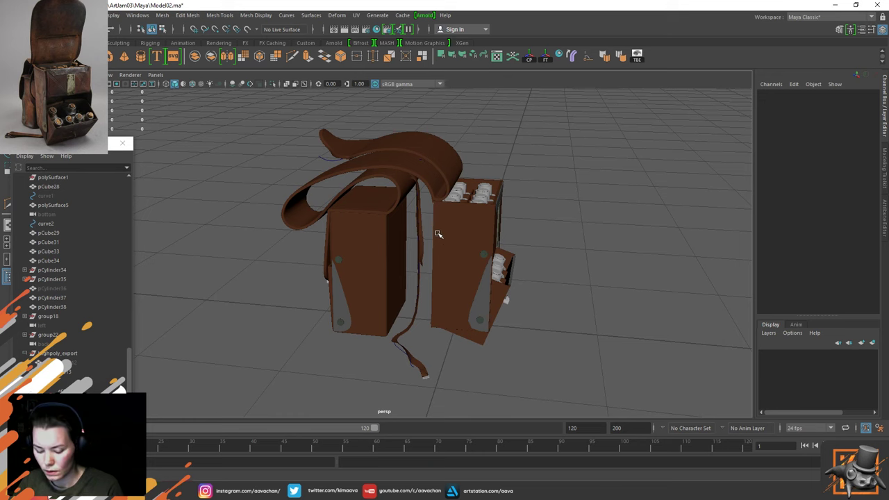
pyautogui.hotkey('ctrl', 's')
# Compare the bag's side brackets and compartments with the reference photos, then hide the reference board
pyautogui.keyDown('alt'); pyautogui.moveTo(322, 248); pyautogui.dragTo(398, 241); pyautogui.keyUp('alt')
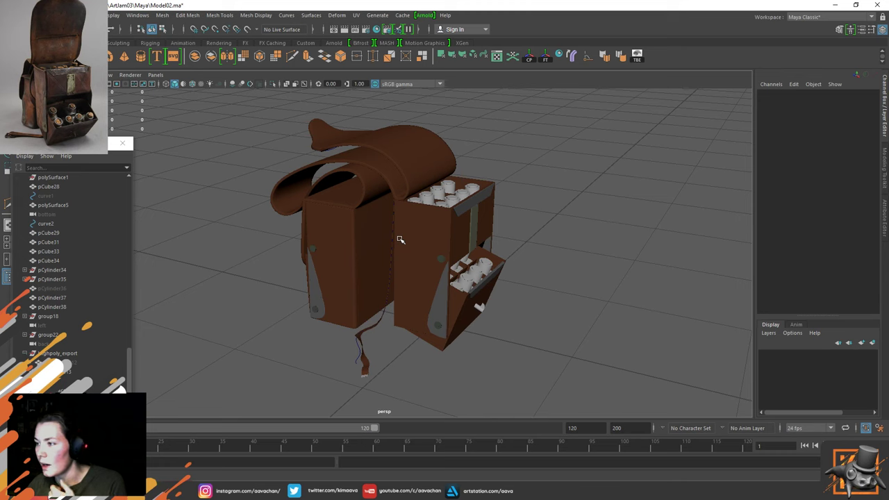
pyautogui.scroll(4, 343, 243)
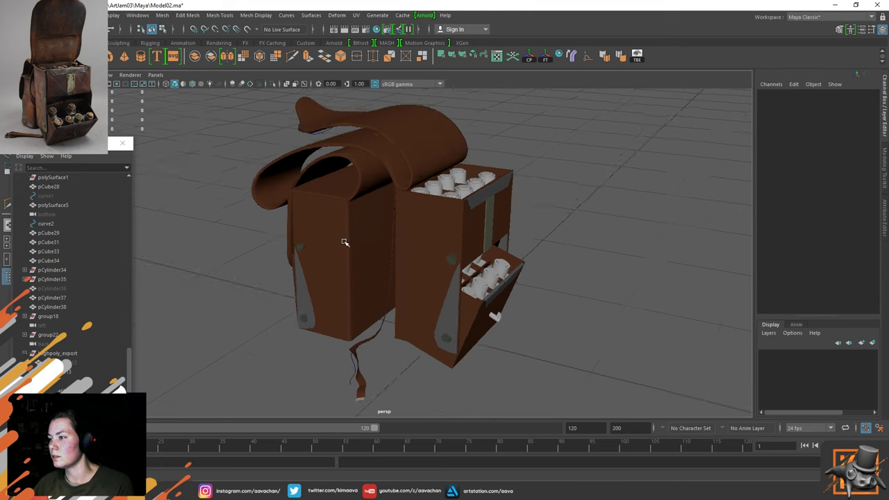
pyautogui.keyDown('alt'); pyautogui.moveTo(299, 260); pyautogui.dragTo(381, 243); pyautogui.keyUp('alt')
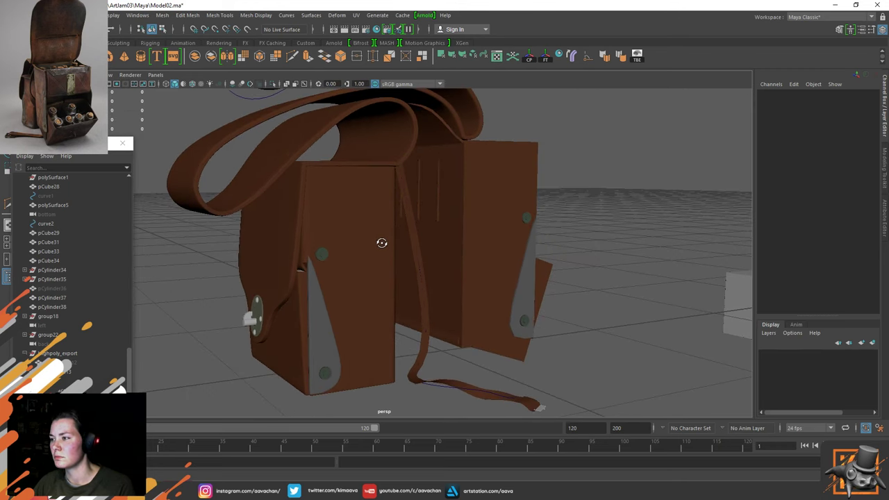
pyautogui.moveTo(381, 242)
pyautogui.keyDown('alt'); pyautogui.mouseDown()
pyautogui.moveTo(334, 248)
pyautogui.moveTo(369, 246)
pyautogui.mouseUp(); pyautogui.keyUp('alt')
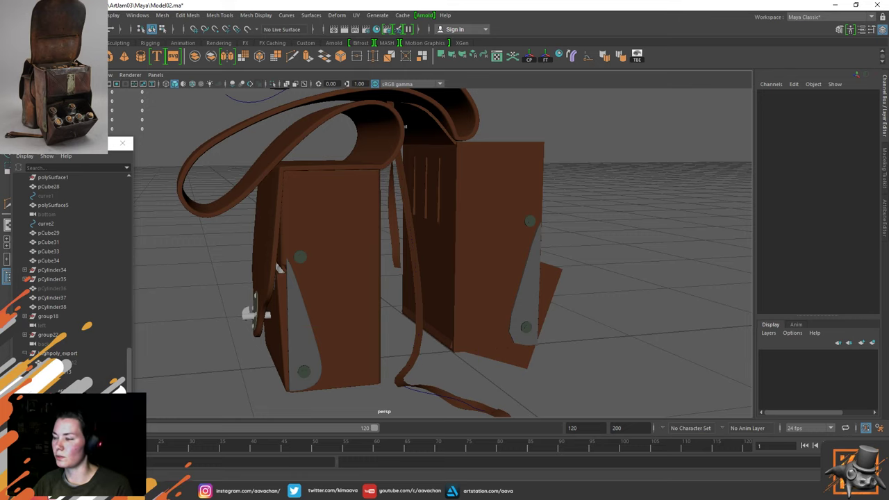
pyautogui.moveTo(1, 258); pyautogui.dragTo(468, 271, button='right')
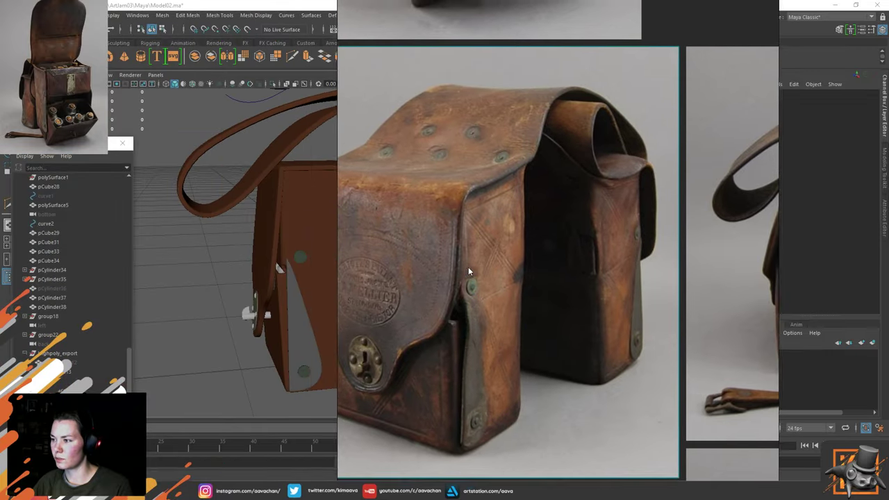
pyautogui.moveTo(468, 267); pyautogui.dragTo(560, 255)
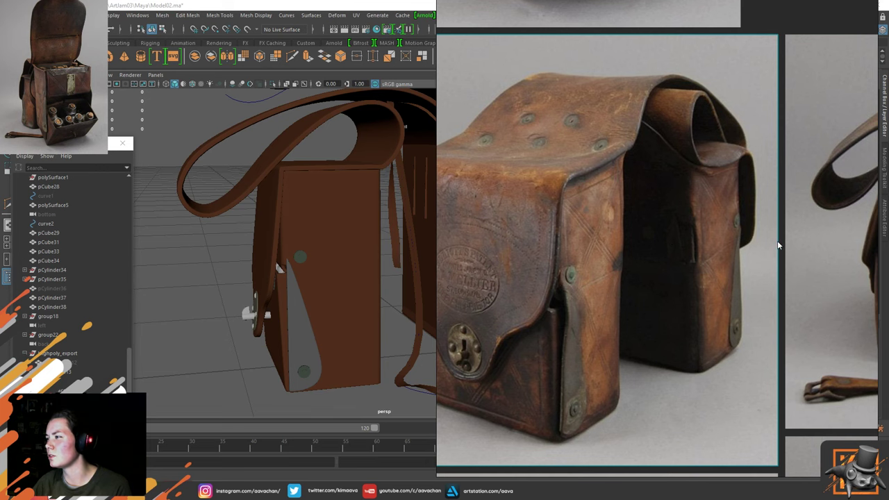
pyautogui.scroll(-2, 660, 253)
pyautogui.moveTo(703, 276); pyautogui.dragTo(676, 407, button='middle')
pyautogui.moveTo(633, 252); pyautogui.dragTo(602, 346, button='middle')
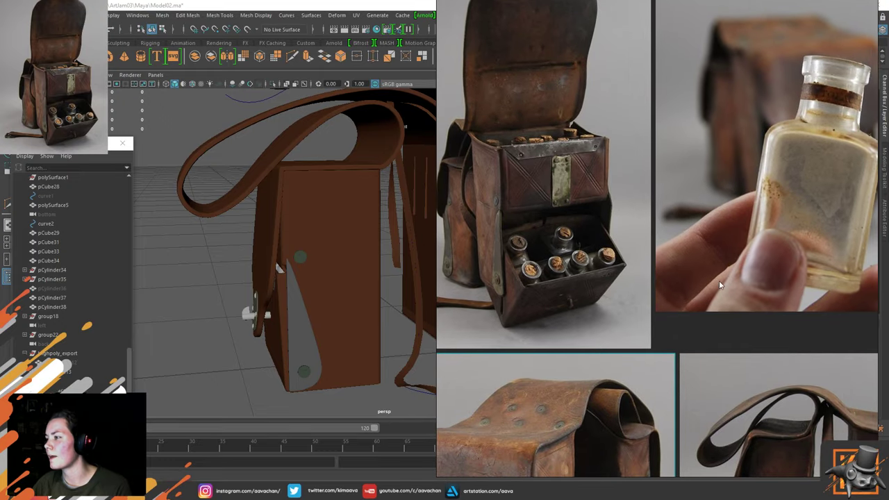
pyautogui.moveTo(719, 280); pyautogui.dragTo(0, 281, button='right')
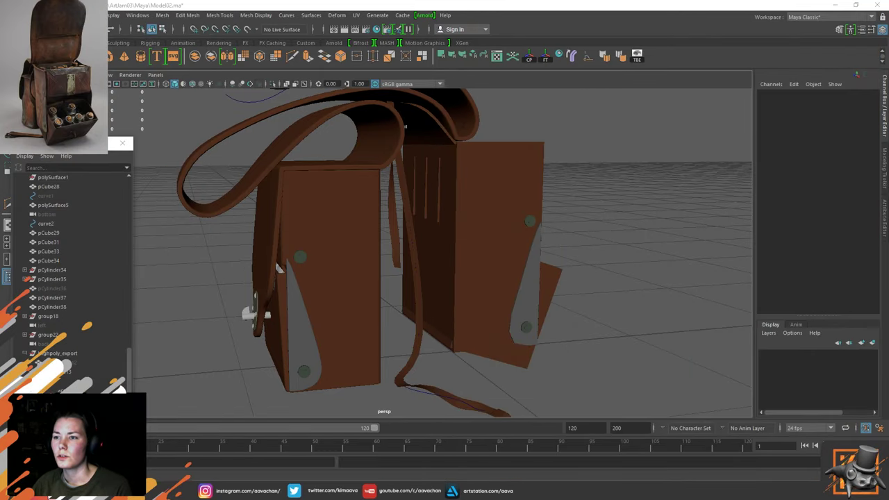
# Select the closed compartment together with its flap, grey bracket and rivets to examine that half of the bag
pyautogui.scroll(2, 292, 347)
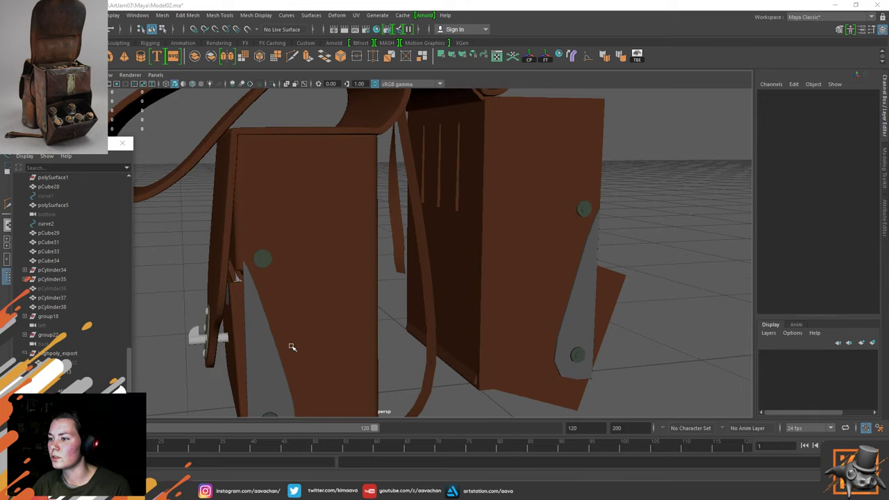
pyautogui.keyDown('alt'); pyautogui.moveTo(307, 331); pyautogui.dragTo(339, 293, button='middle'); pyautogui.keyUp('alt')
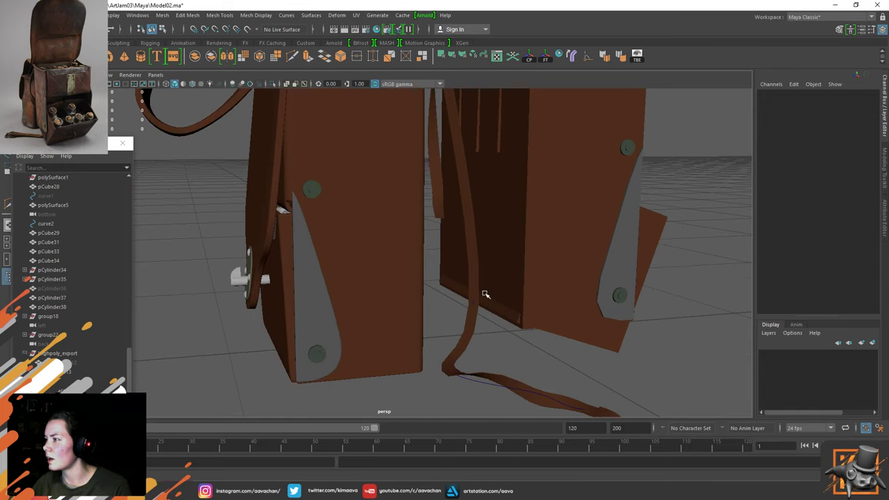
pyautogui.keyDown('alt'); pyautogui.moveTo(520, 372); pyautogui.dragTo(483, 401, button='middle'); pyautogui.keyUp('alt')
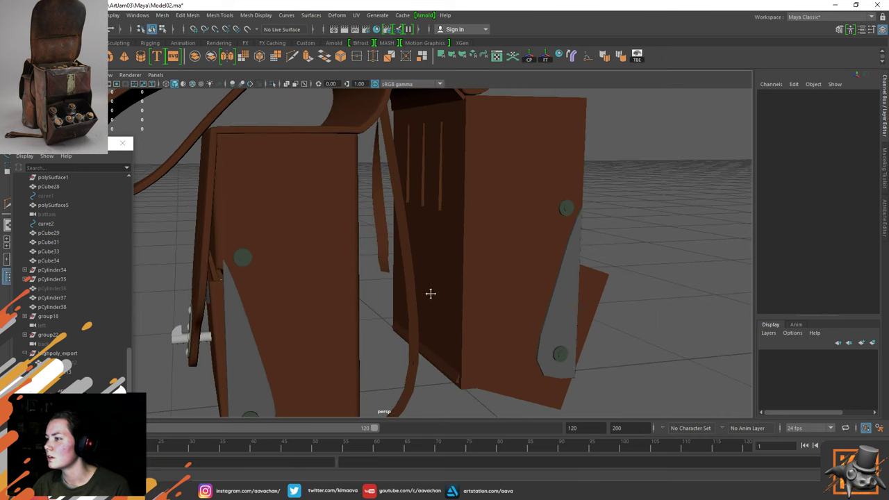
pyautogui.keyDown('alt'); pyautogui.moveTo(430, 294); pyautogui.dragTo(405, 285, button='middle'); pyautogui.keyUp('alt')
pyautogui.click(421, 349)
pyautogui.click(395, 295)
pyautogui.moveTo(200, 195); pyautogui.dragTo(350, 270)
pyautogui.scroll(-4, 362, 318)
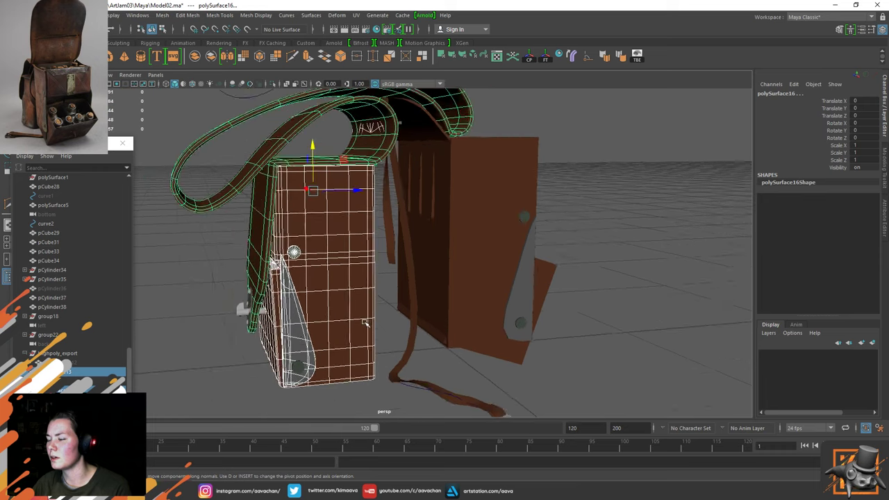
# Select the open compartment's box, bracket and tilted bottle drawer to examine that half, then clear the selection
pyautogui.keyDown('alt'); pyautogui.moveTo(438, 288); pyautogui.dragTo(455, 240); pyautogui.keyUp('alt')
pyautogui.click(458, 240)
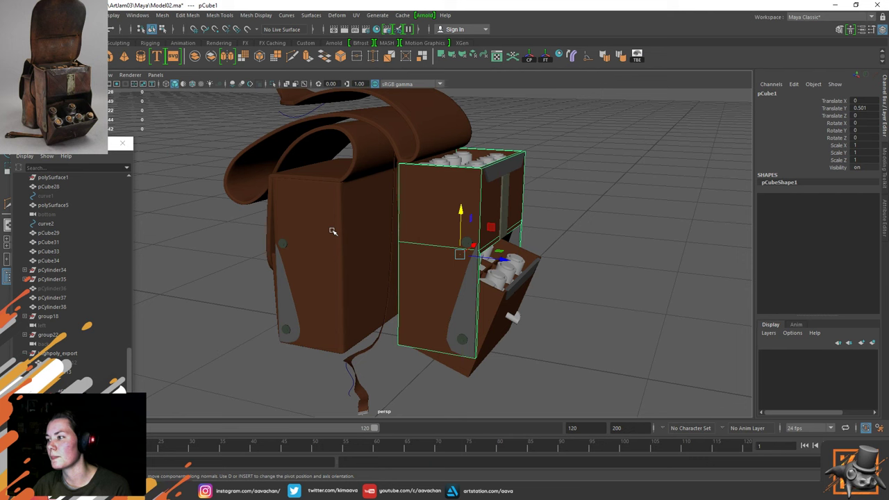
pyautogui.keyDown('alt'); pyautogui.moveTo(255, 277); pyautogui.dragTo(372, 340); pyautogui.keyUp('alt')
pyautogui.keyDown('alt'); pyautogui.moveTo(428, 311); pyautogui.dragTo(378, 263); pyautogui.keyUp('alt')
pyautogui.keyDown('alt'); pyautogui.moveTo(459, 281); pyautogui.dragTo(439, 373); pyautogui.keyUp('alt')
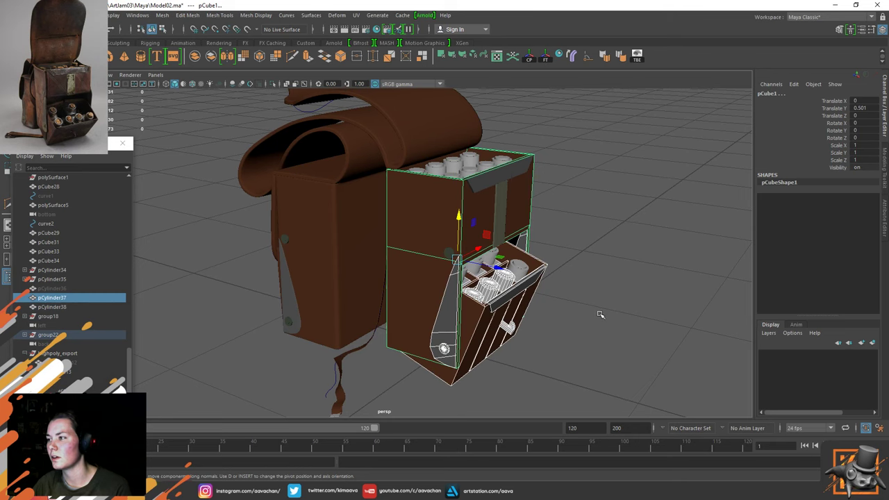
pyautogui.click(615, 267)
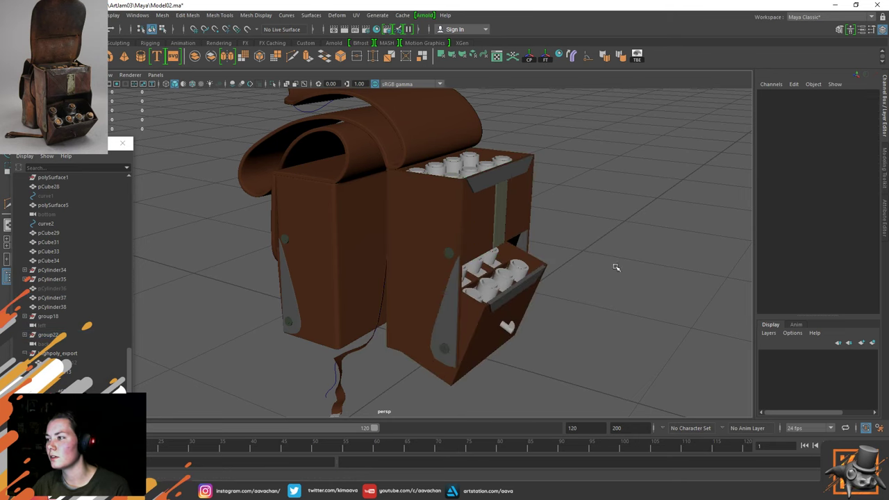
# Examine the bottle drawer, side brackets and bag shape in the reference photos against the modelled open compartment
pyautogui.keyDown('alt'); pyautogui.moveTo(616, 267); pyautogui.dragTo(589, 333); pyautogui.keyUp('alt')
pyautogui.keyDown('alt'); pyautogui.moveTo(584, 303); pyautogui.dragTo(585, 295); pyautogui.keyUp('alt')
pyautogui.keyDown('alt'); pyautogui.moveTo(541, 331); pyautogui.dragTo(545, 311, button='middle'); pyautogui.keyUp('alt')
pyautogui.scroll(3, 399, 238)
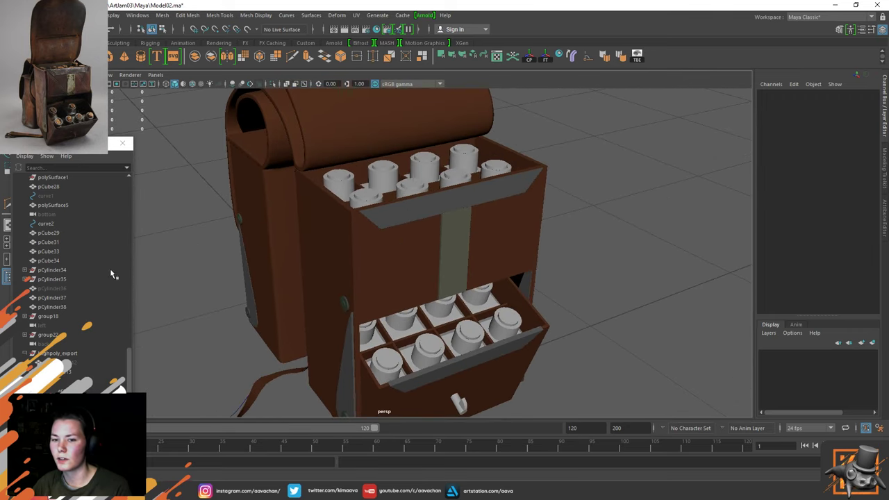
pyautogui.moveTo(2, 278); pyautogui.dragTo(420, 298, button='right')
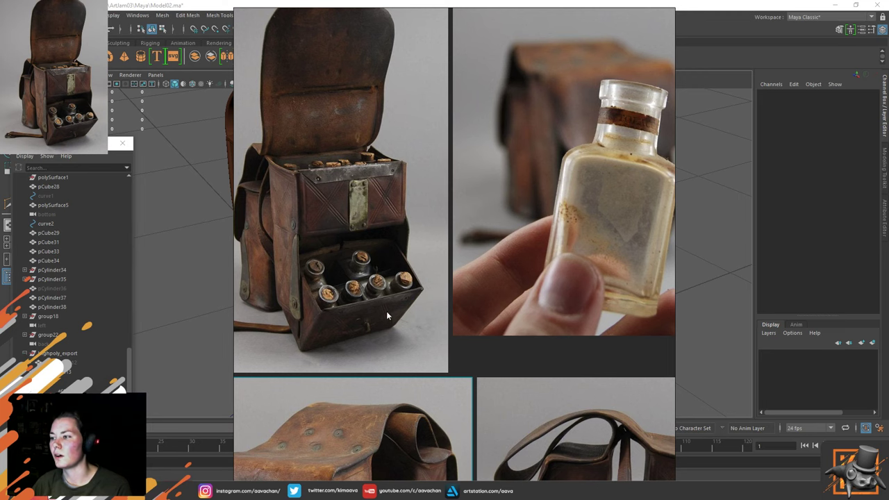
pyautogui.scroll(3, 387, 316)
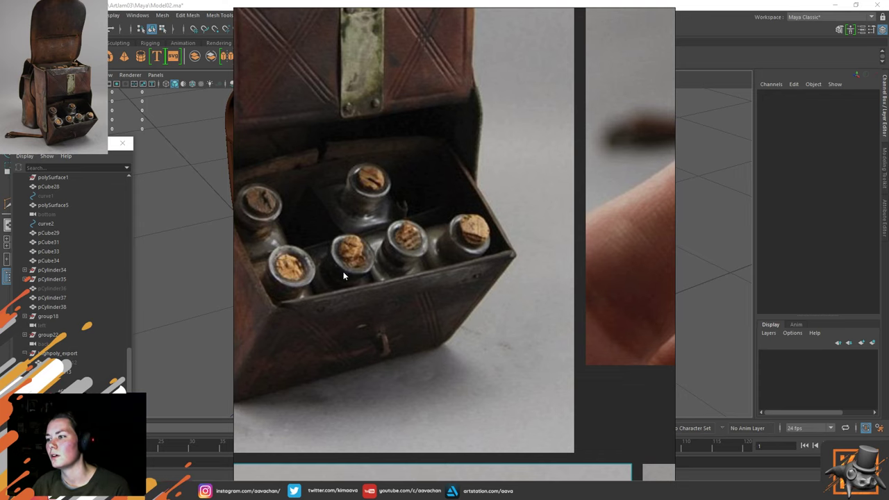
pyautogui.scroll(-3, 336, 278)
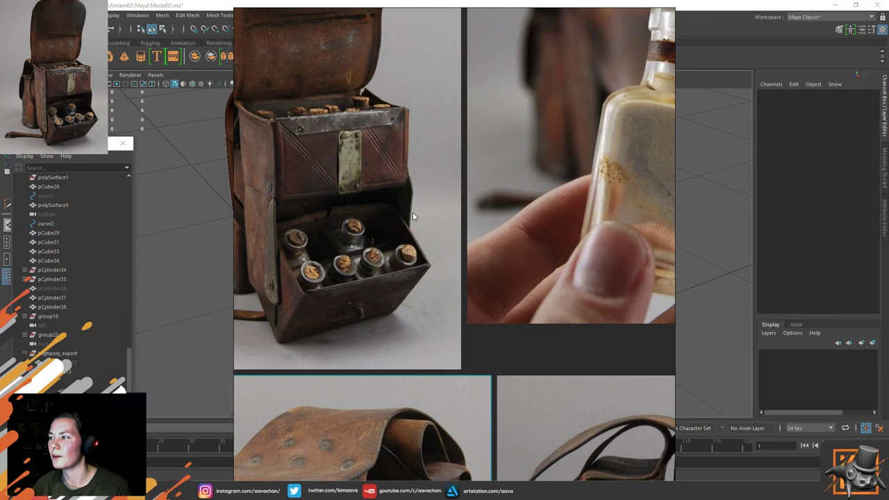
pyautogui.scroll(-2, 412, 307)
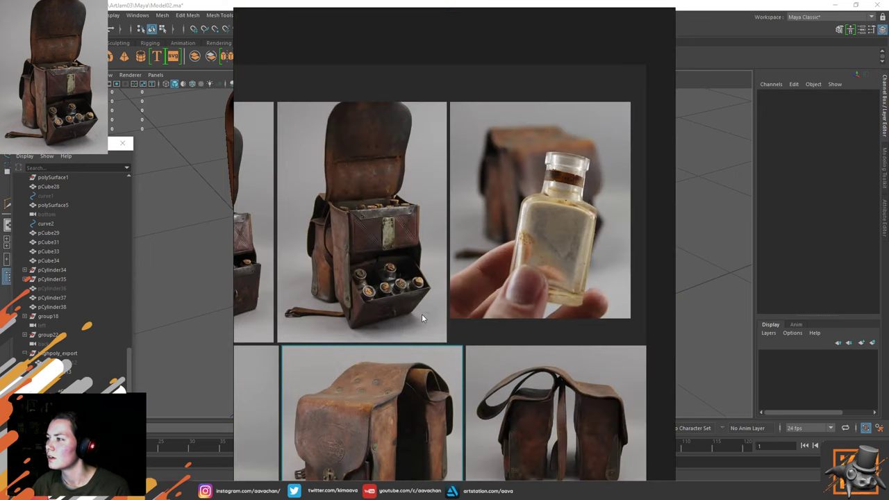
pyautogui.scroll(-2, 421, 316)
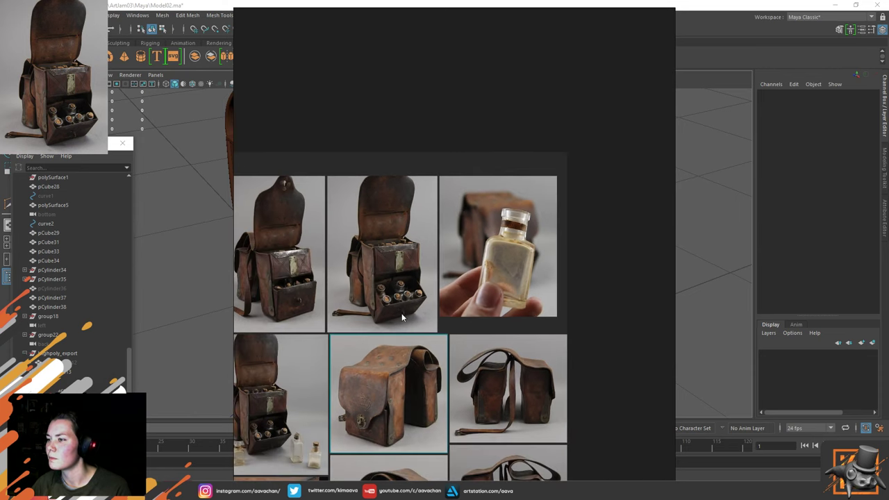
pyautogui.scroll(3, 402, 317)
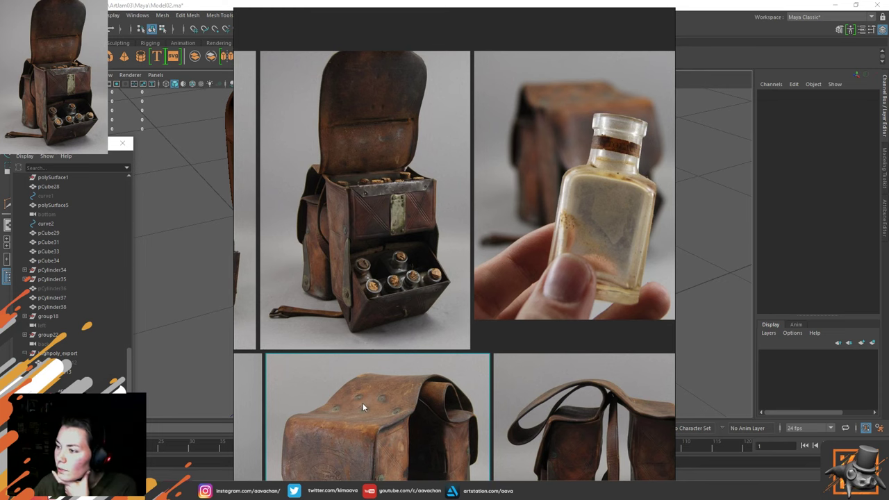
pyautogui.moveTo(363, 402); pyautogui.dragTo(451, 359, button='right')
pyautogui.scroll(-4, 451, 359)
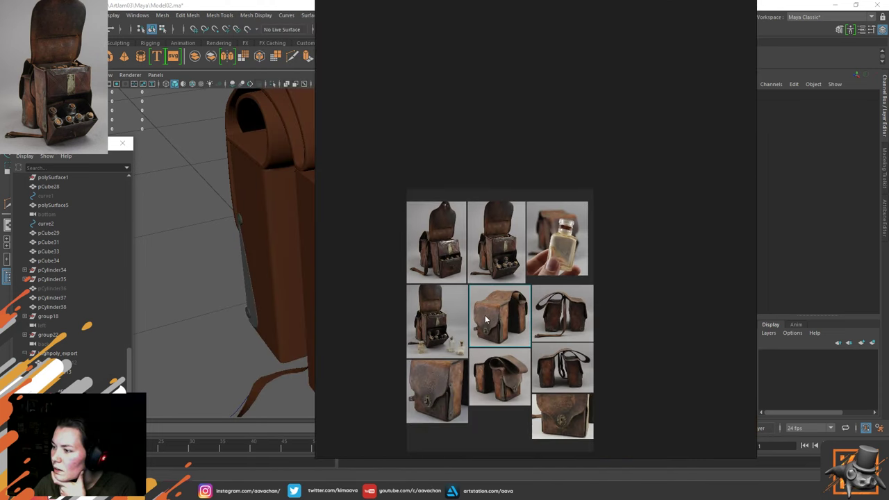
pyautogui.scroll(5, 482, 317)
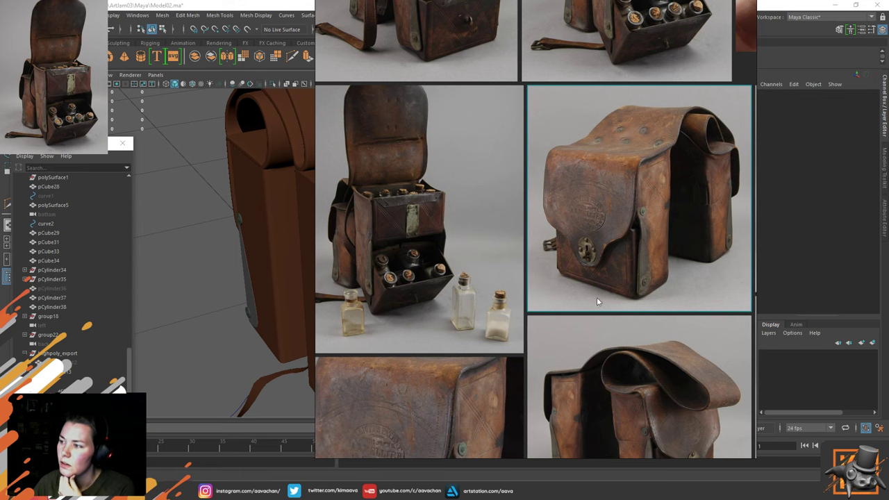
pyautogui.scroll(-1, 592, 315)
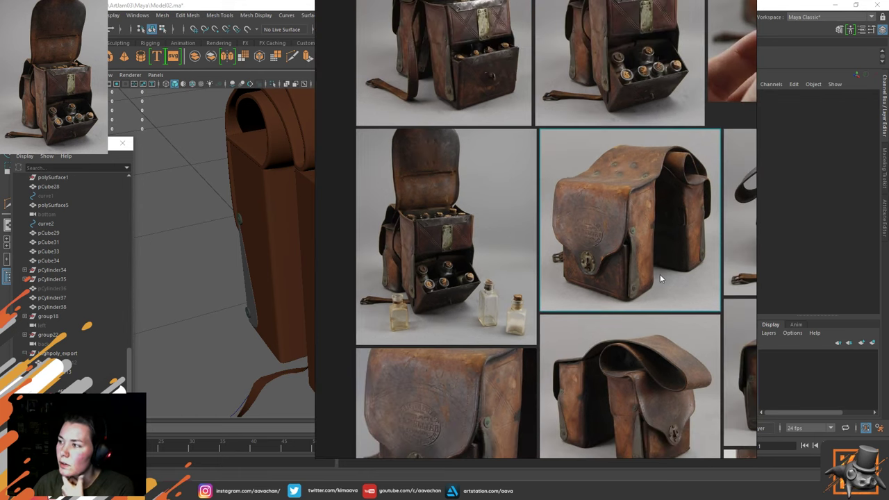
pyautogui.scroll(1, 655, 278)
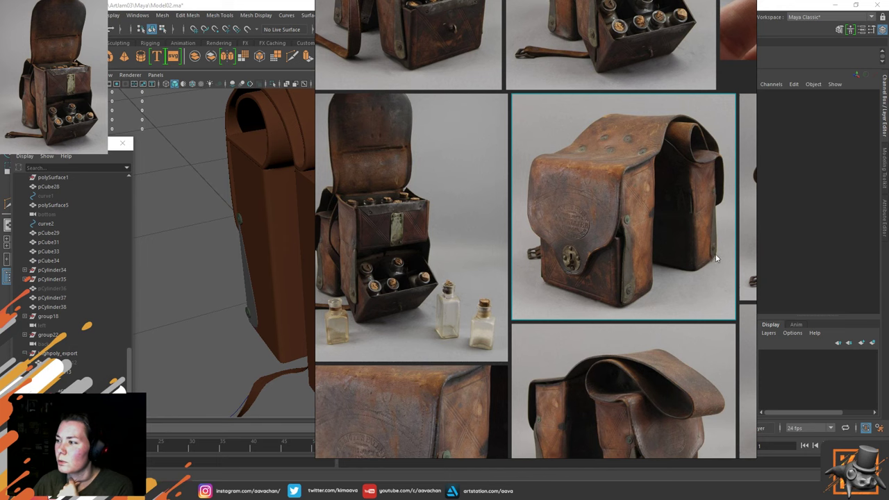
pyautogui.moveTo(704, 253); pyautogui.dragTo(0, 375, button='right')
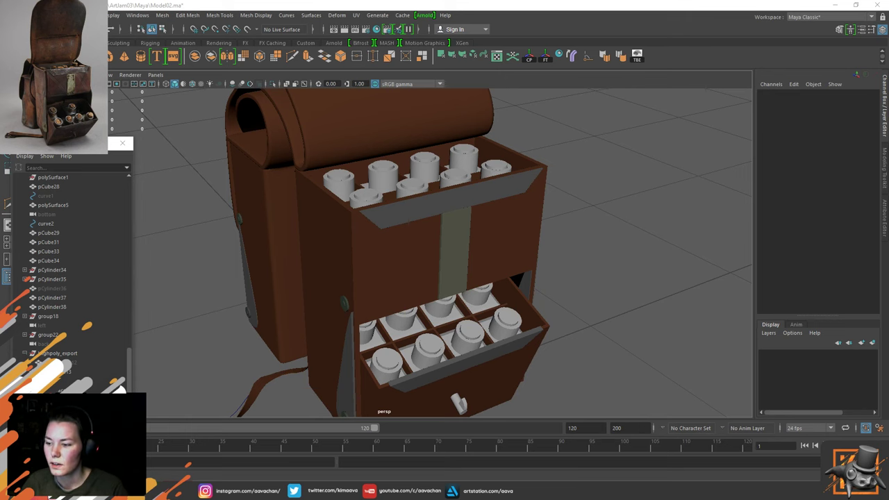
# Switch to Discord to read the Art Jam challenge rules in the jam-info channel
pyautogui.hotkey('alt', 'Tab')
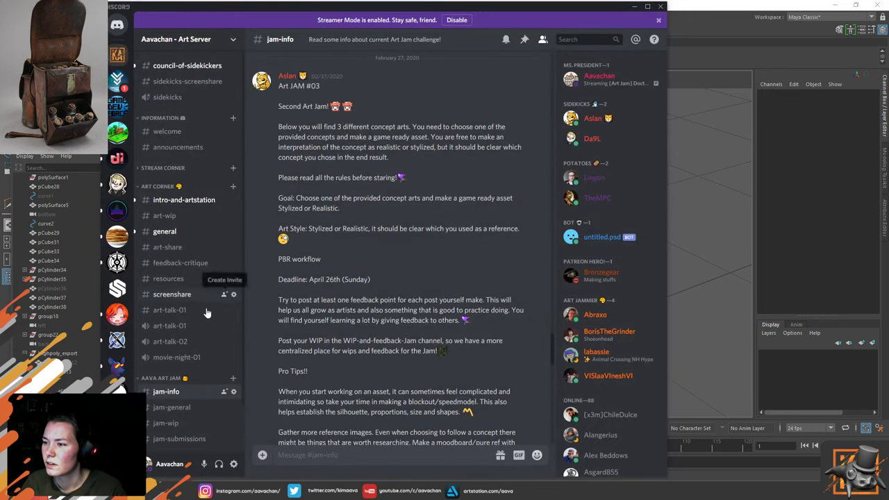